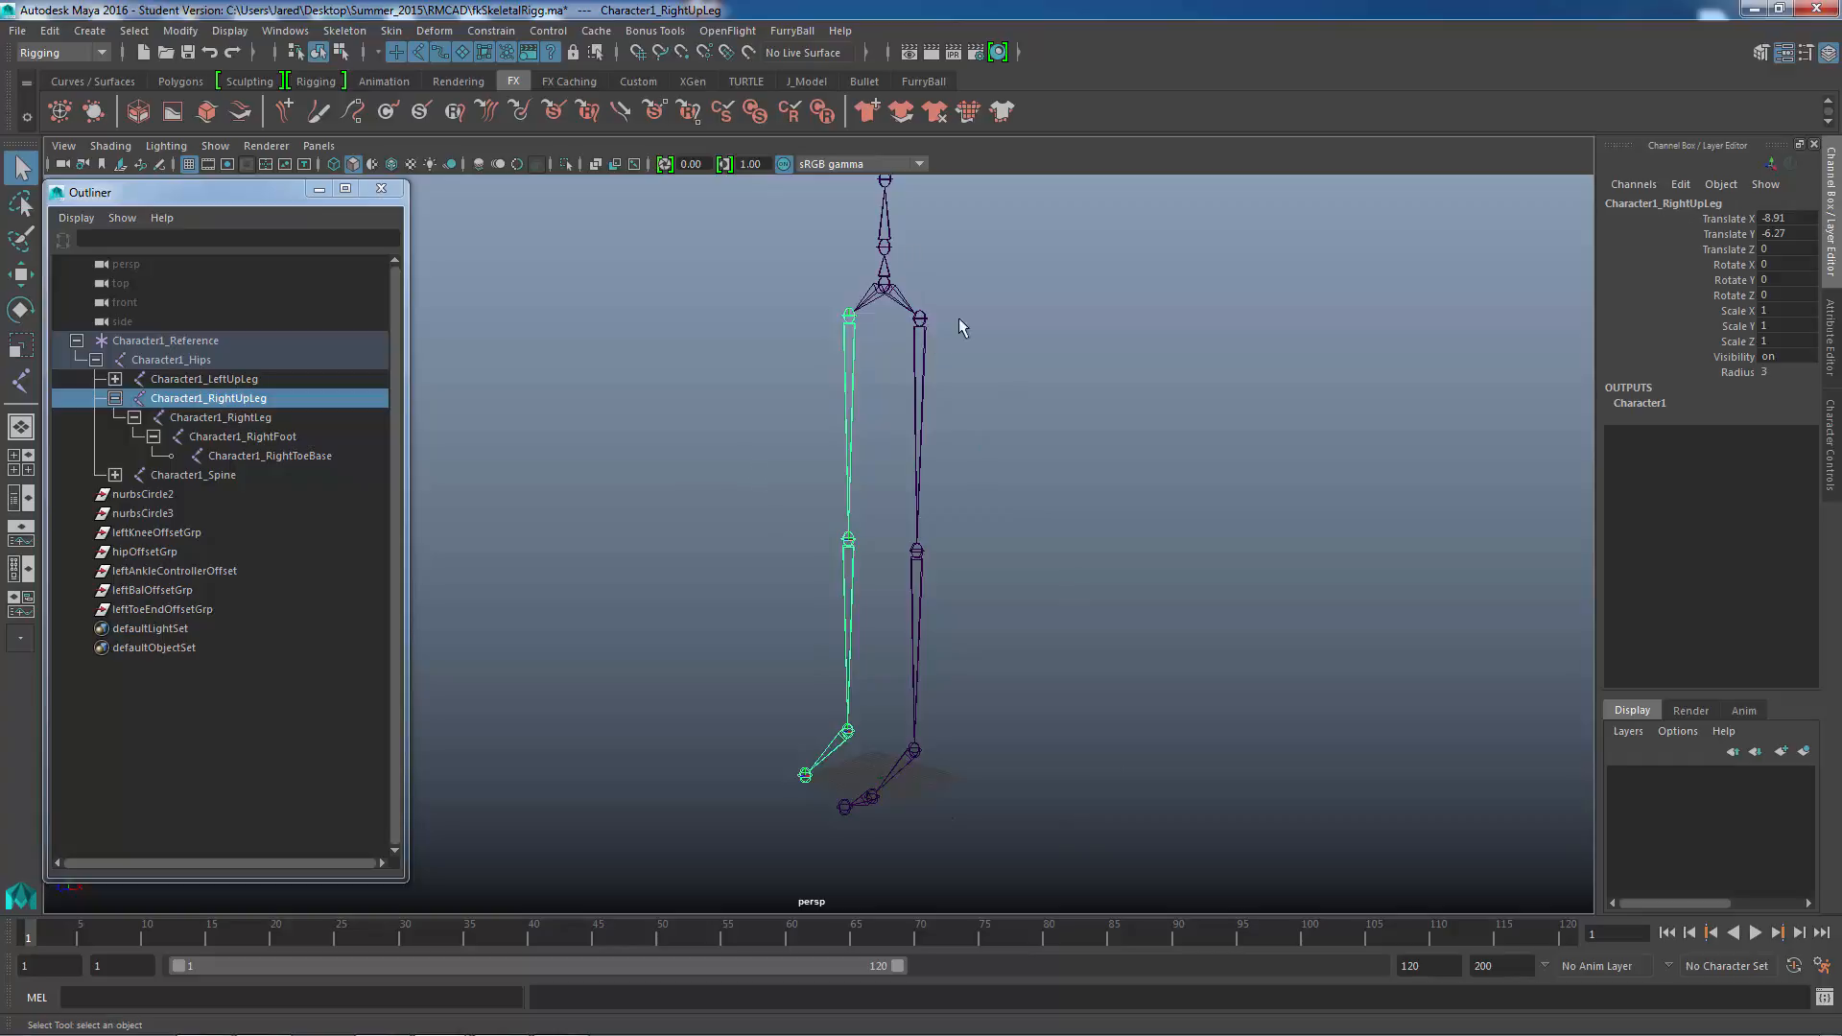
- Show the four-view layout and turn off the grid display in the viewports
left_click_drag(995, 539, 958, 547, "alt")
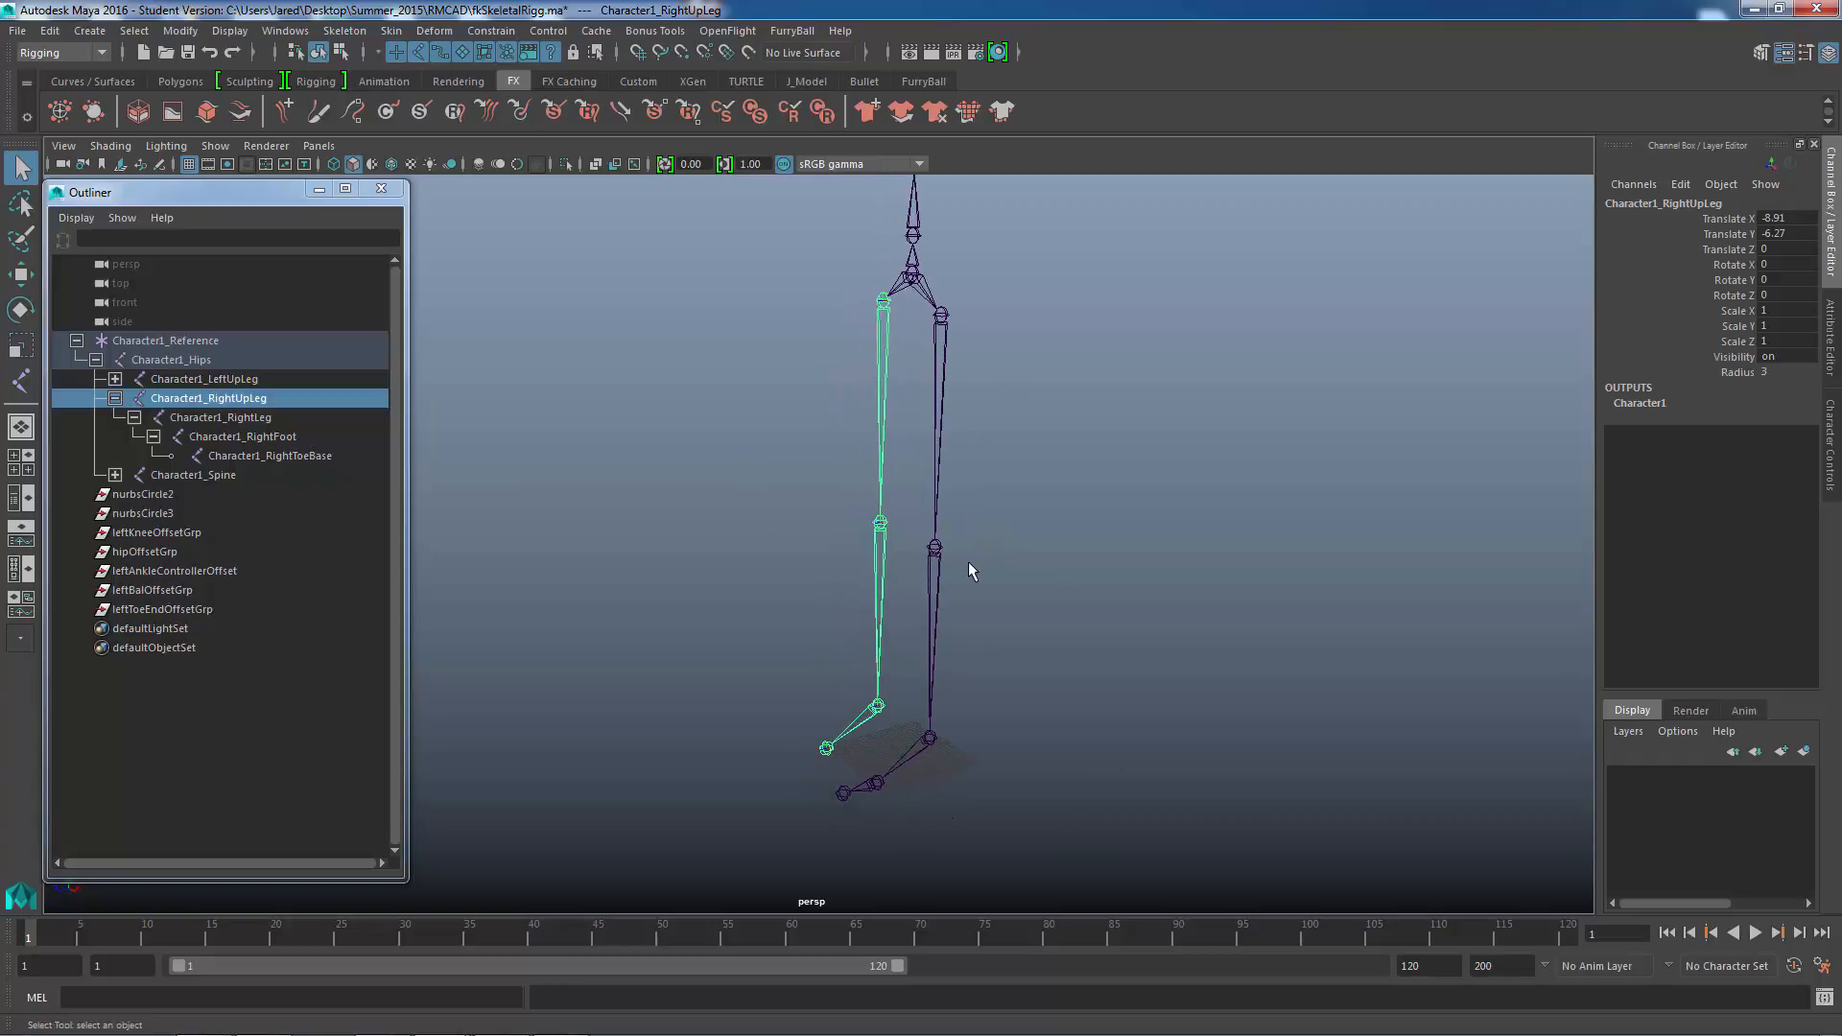
key("space")
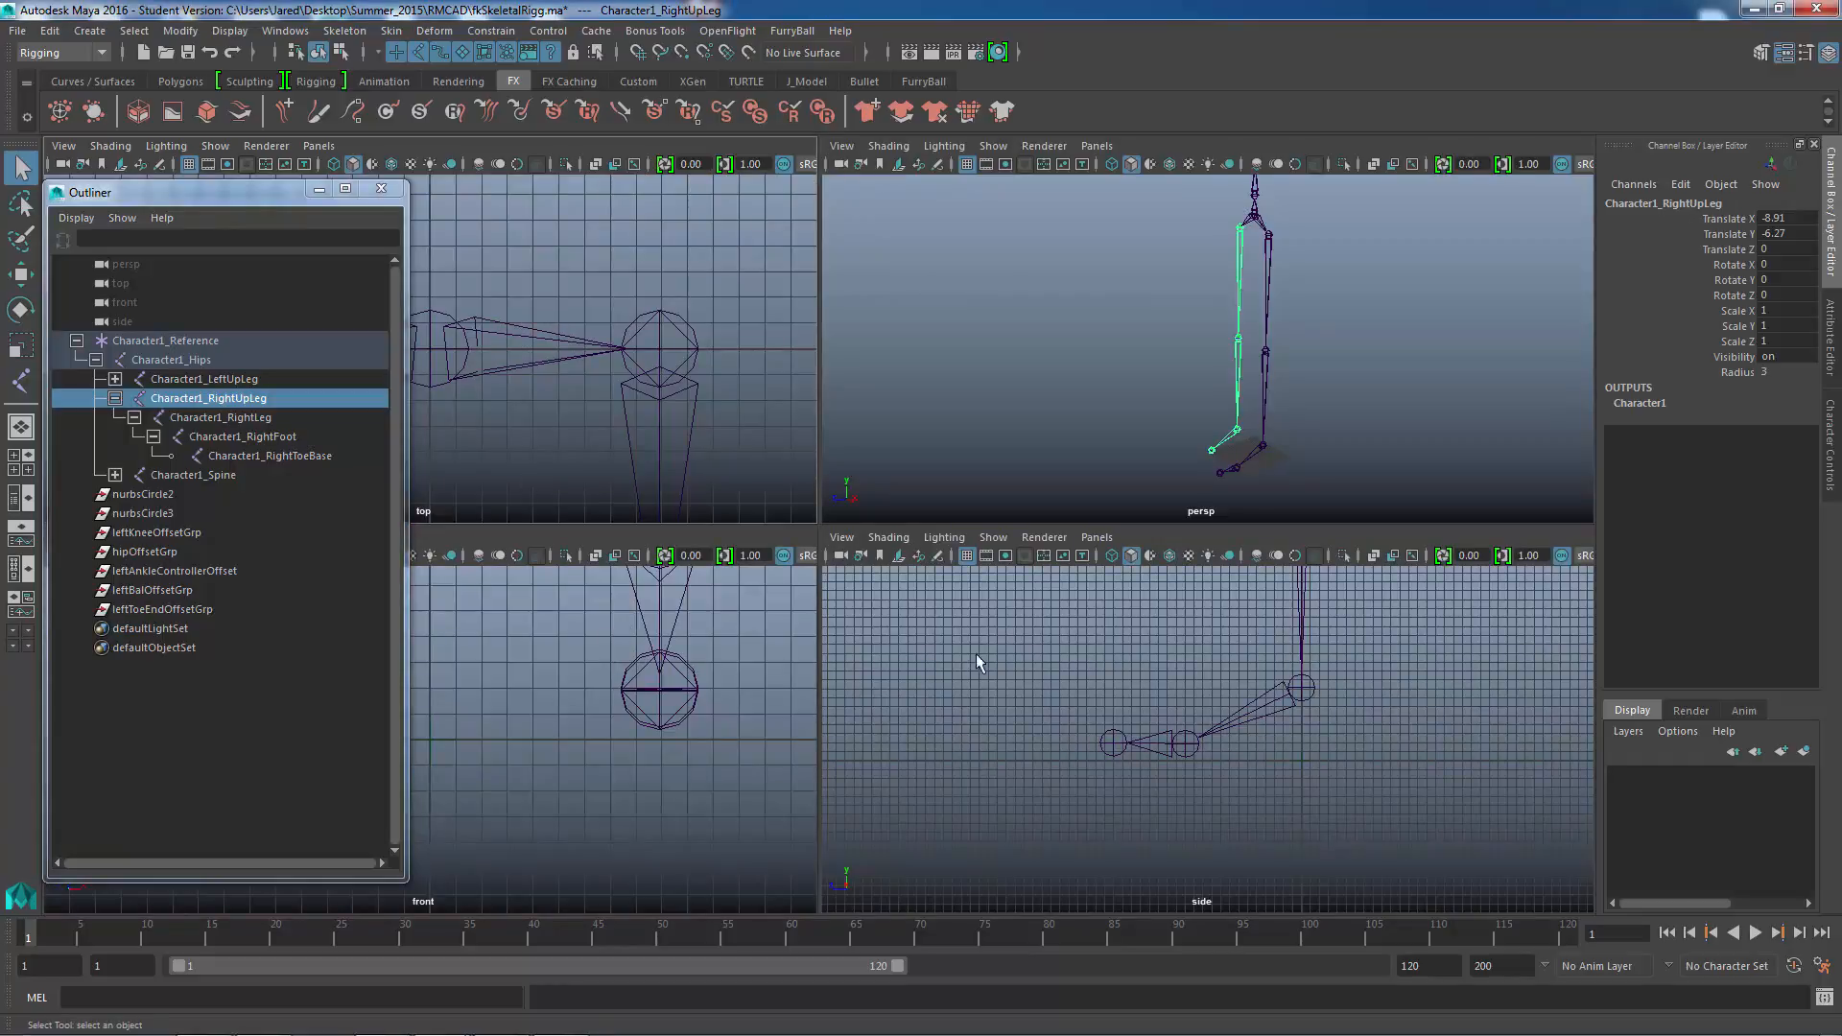
right_click_drag(1283, 705, 1065, 592, "alt")
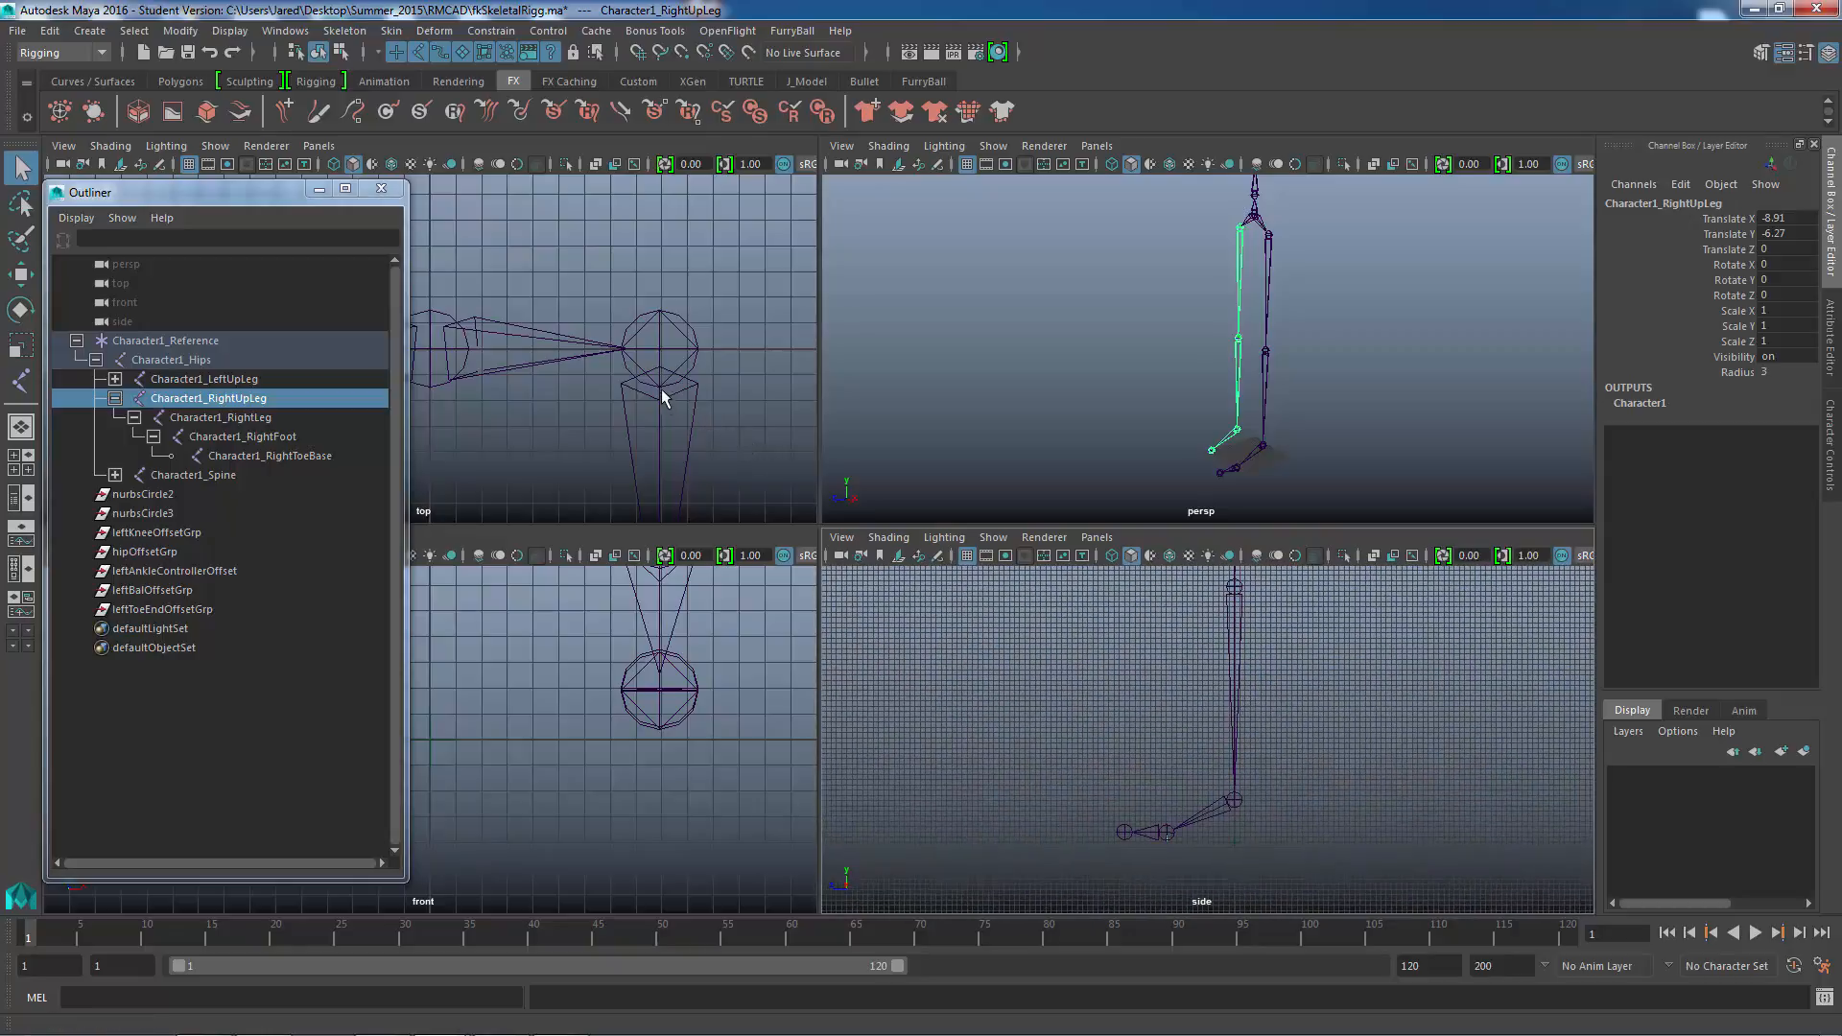
middle_click_drag(1243, 627, 985, 749, "alt")
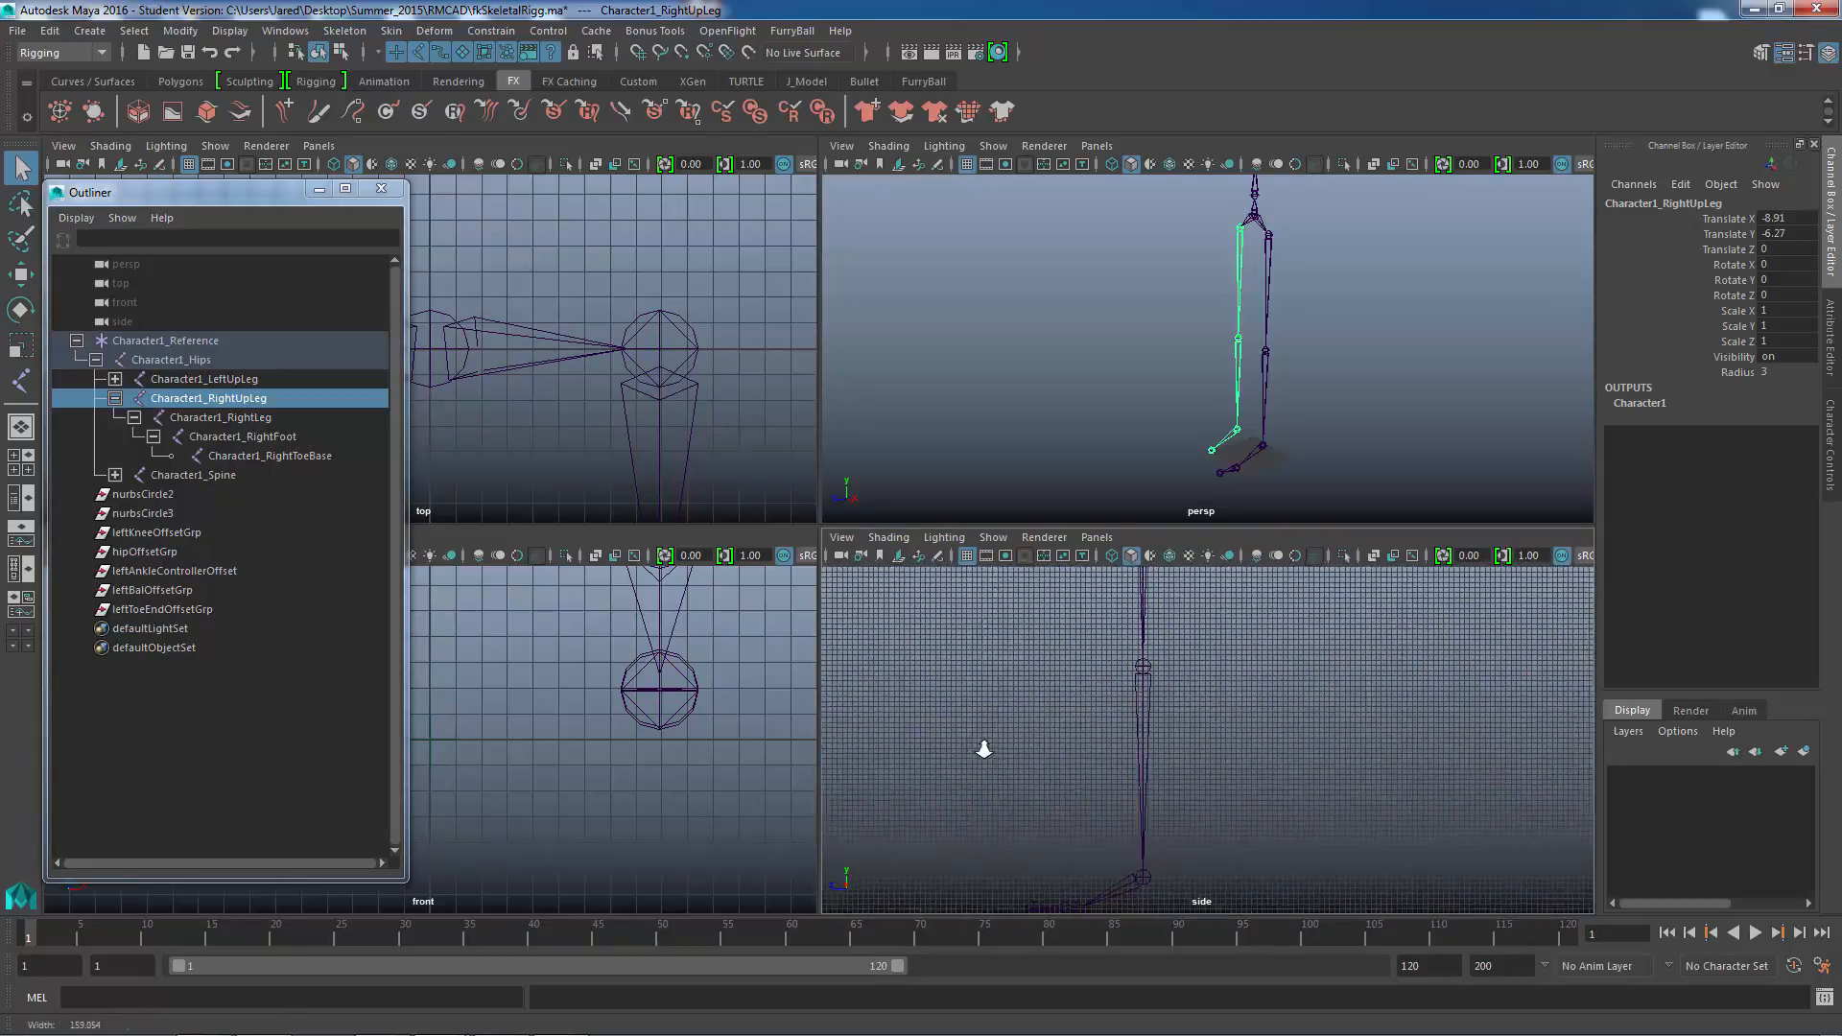
right_click_drag(985, 749, 962, 691, "alt")
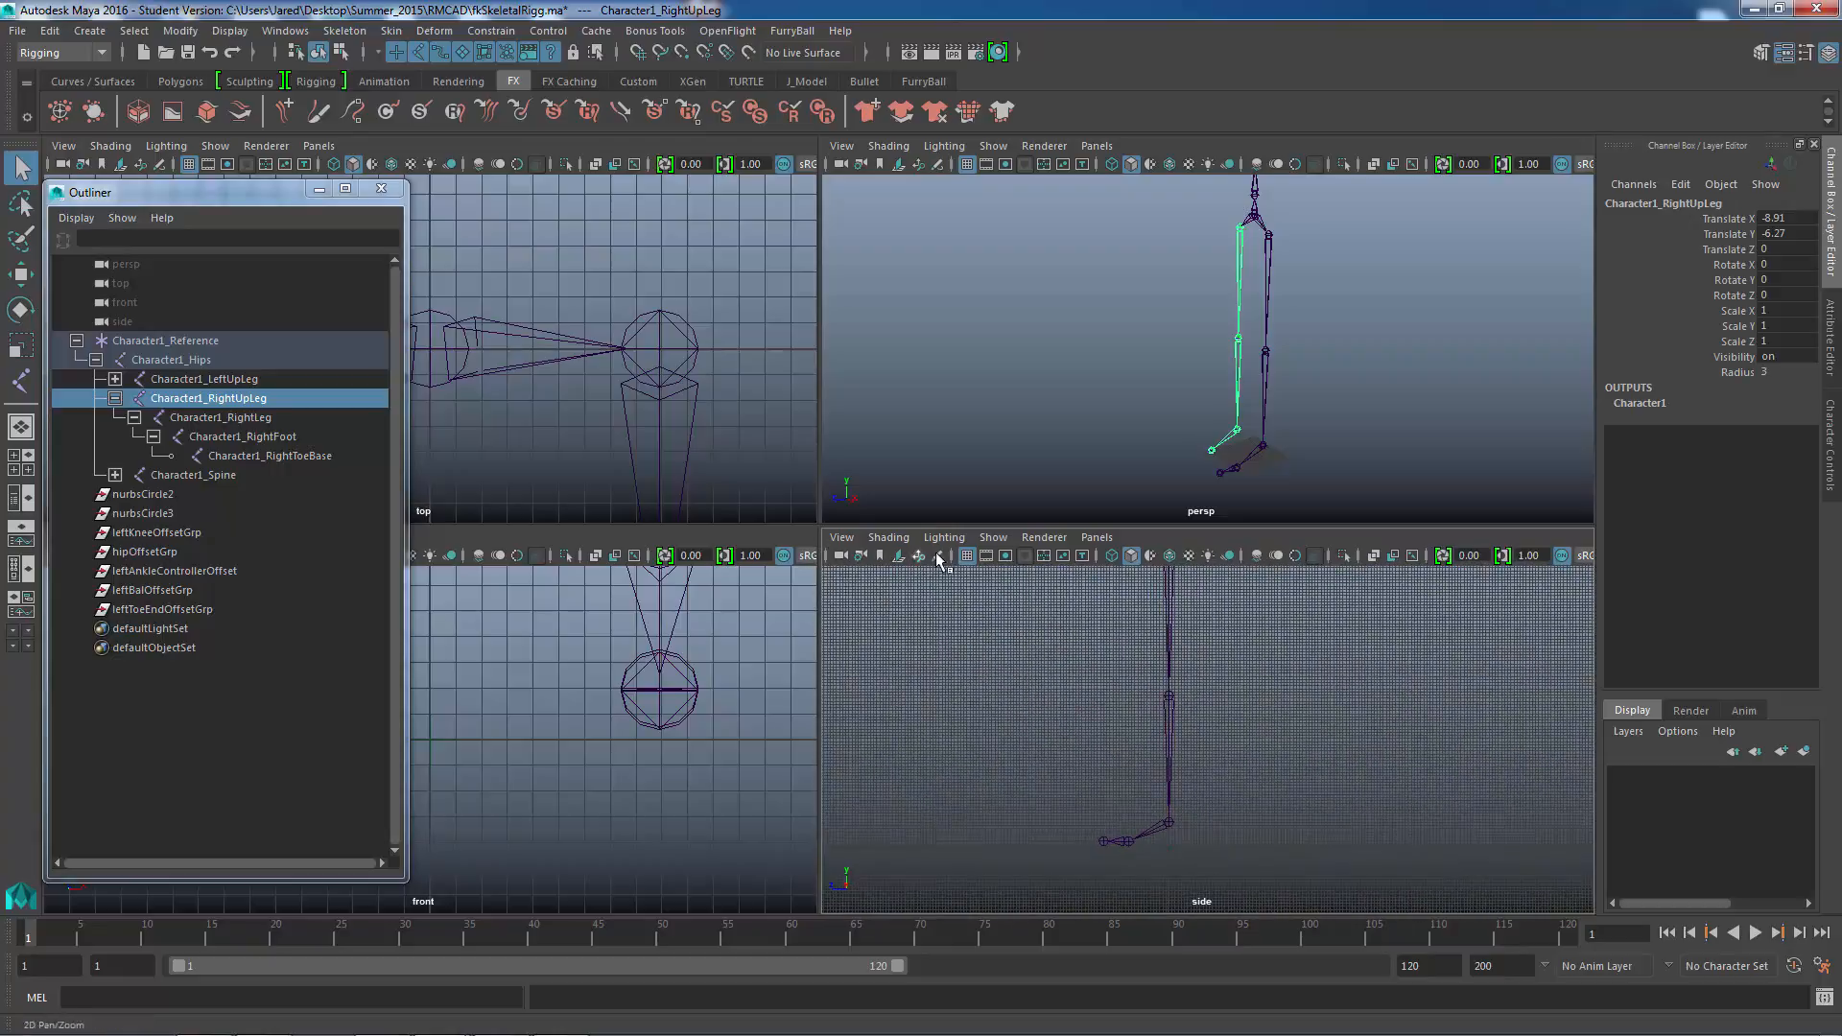
left_click(228, 30)
left_click(251, 81)
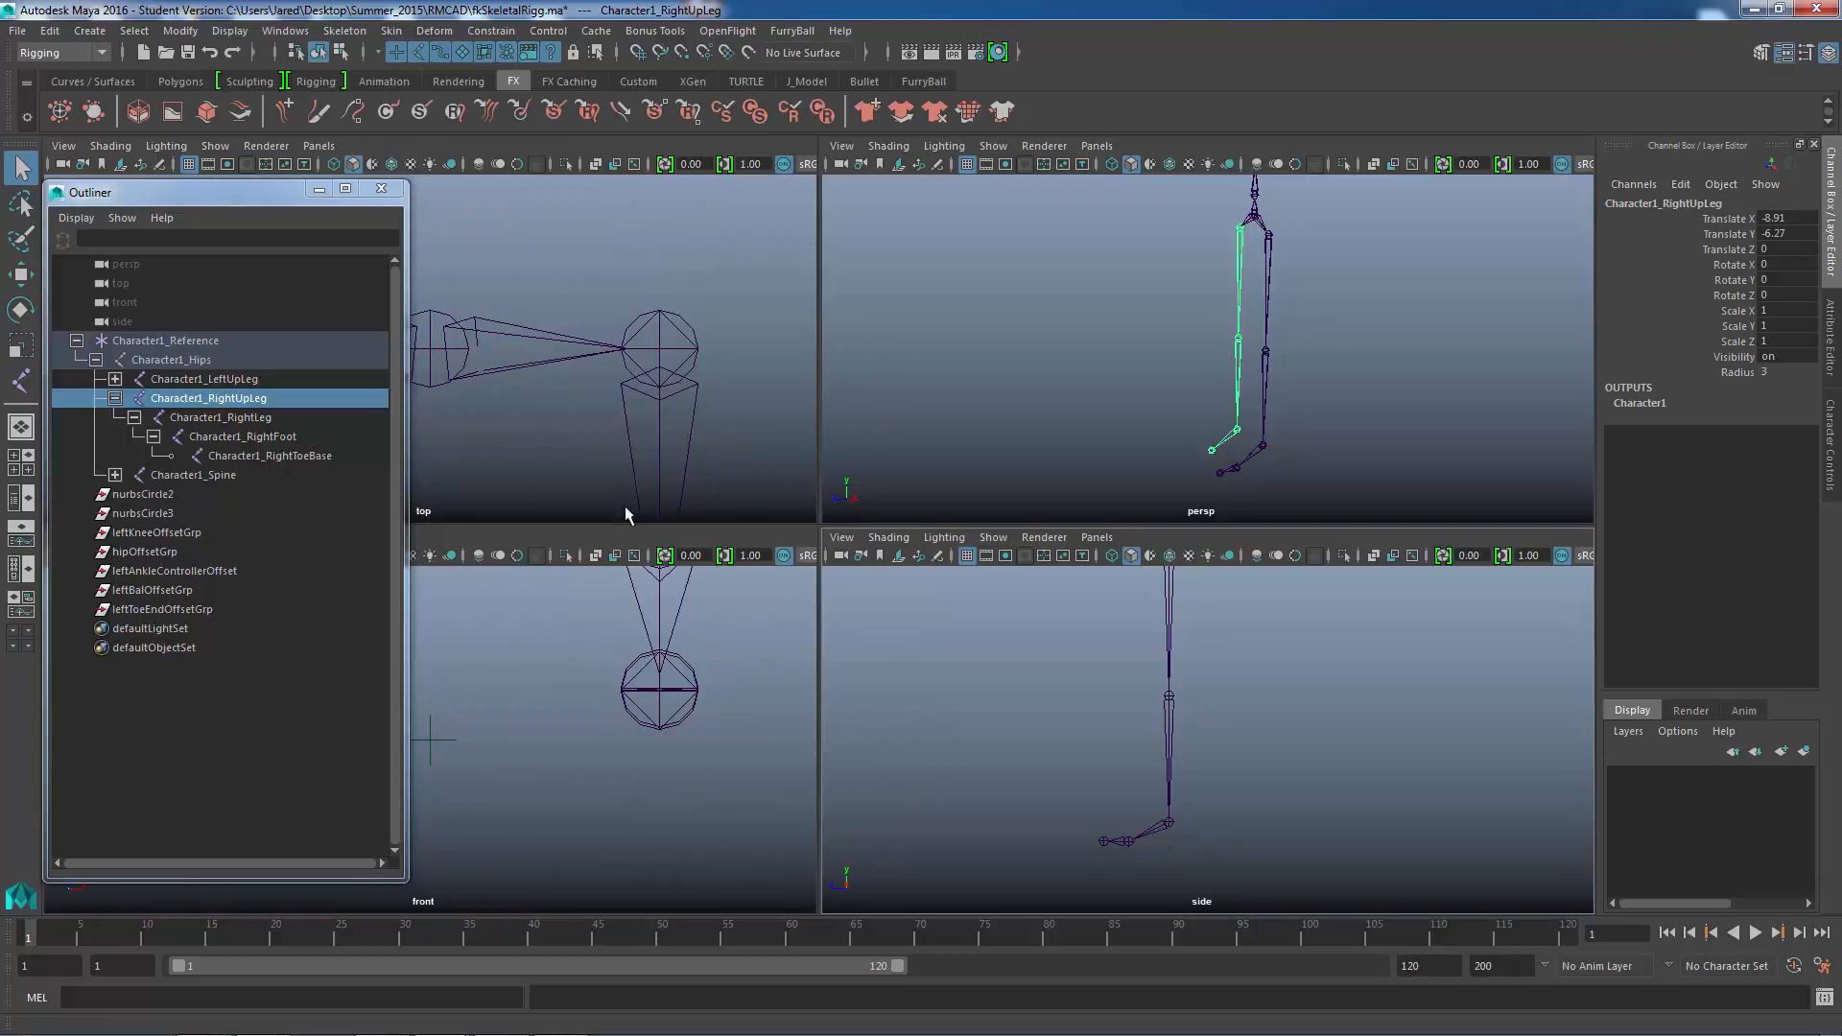
- Examine the leg joint chain in the side view, and return to the full perspective view
left_click_drag(1168, 753, 1196, 740, "alt")
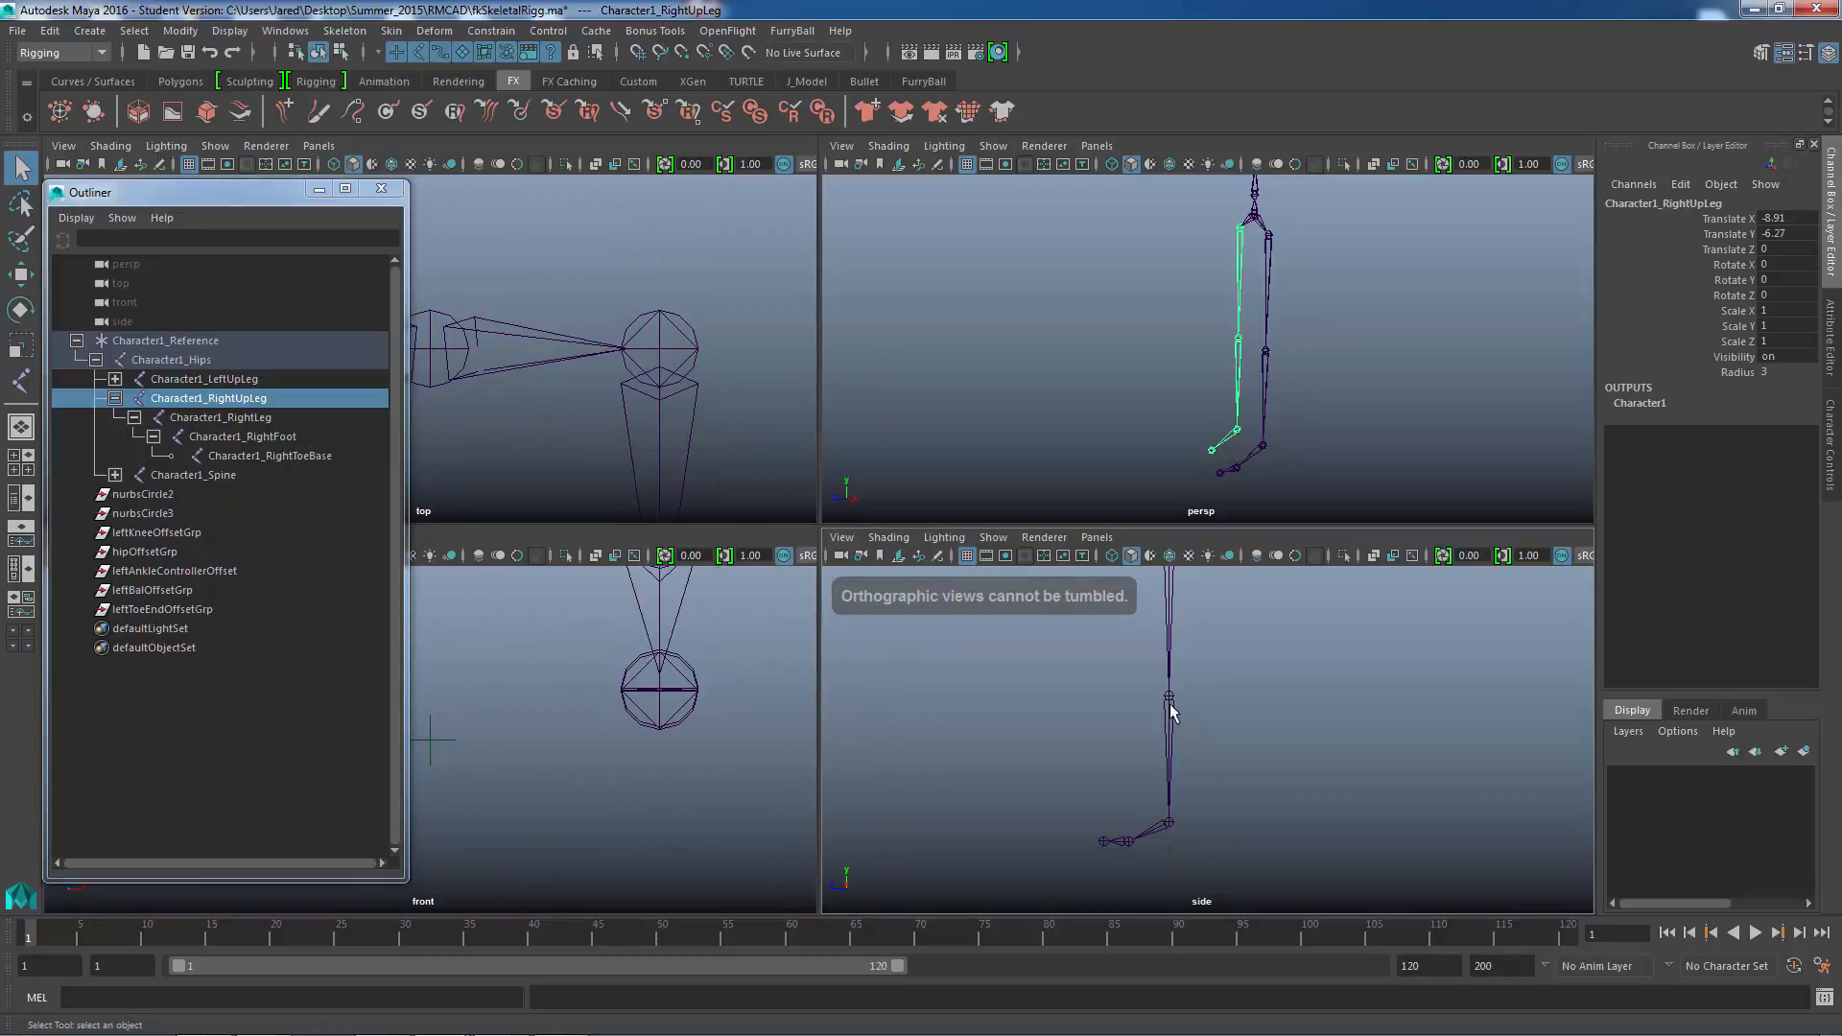
right_click_drag(1171, 712, 1190, 763, "alt")
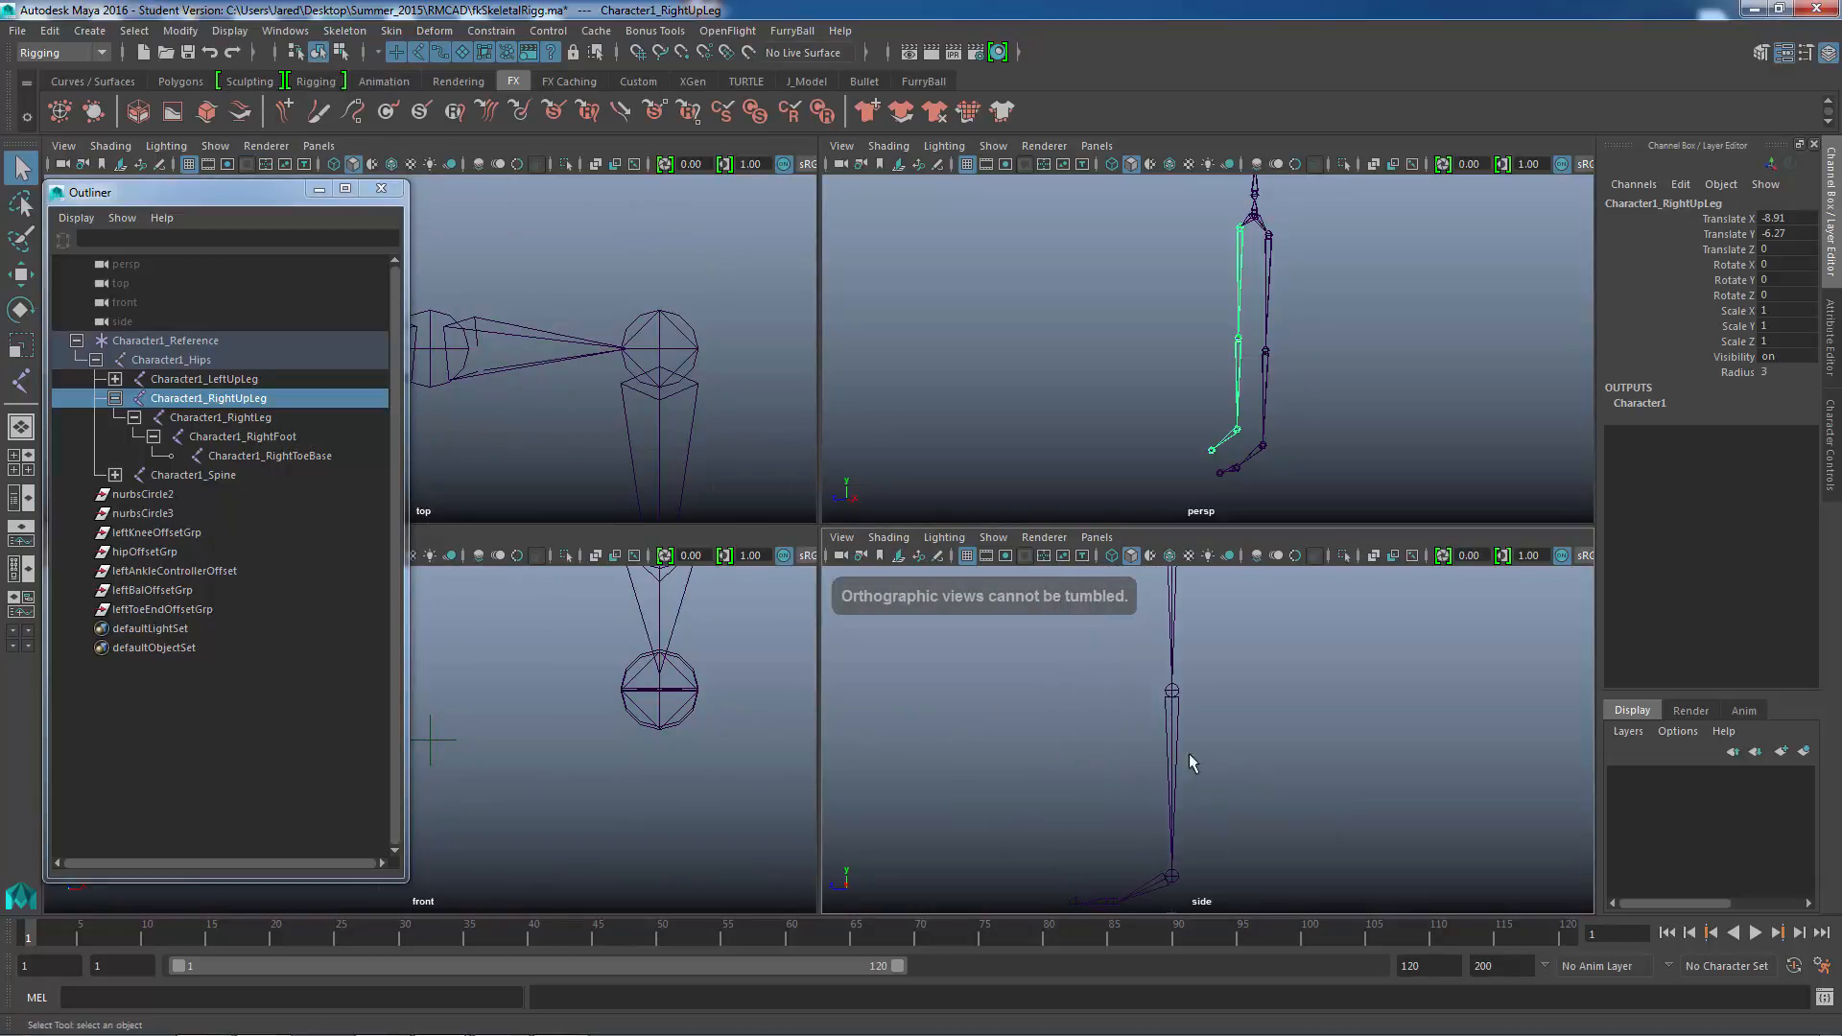
middle_click_drag(1152, 585, 1136, 772, "alt")
right_click_drag(1114, 732, 1200, 710, "alt")
middle_click_drag(1080, 722, 1105, 620, "alt")
middle_click_drag(1155, 768, 1159, 671, "alt")
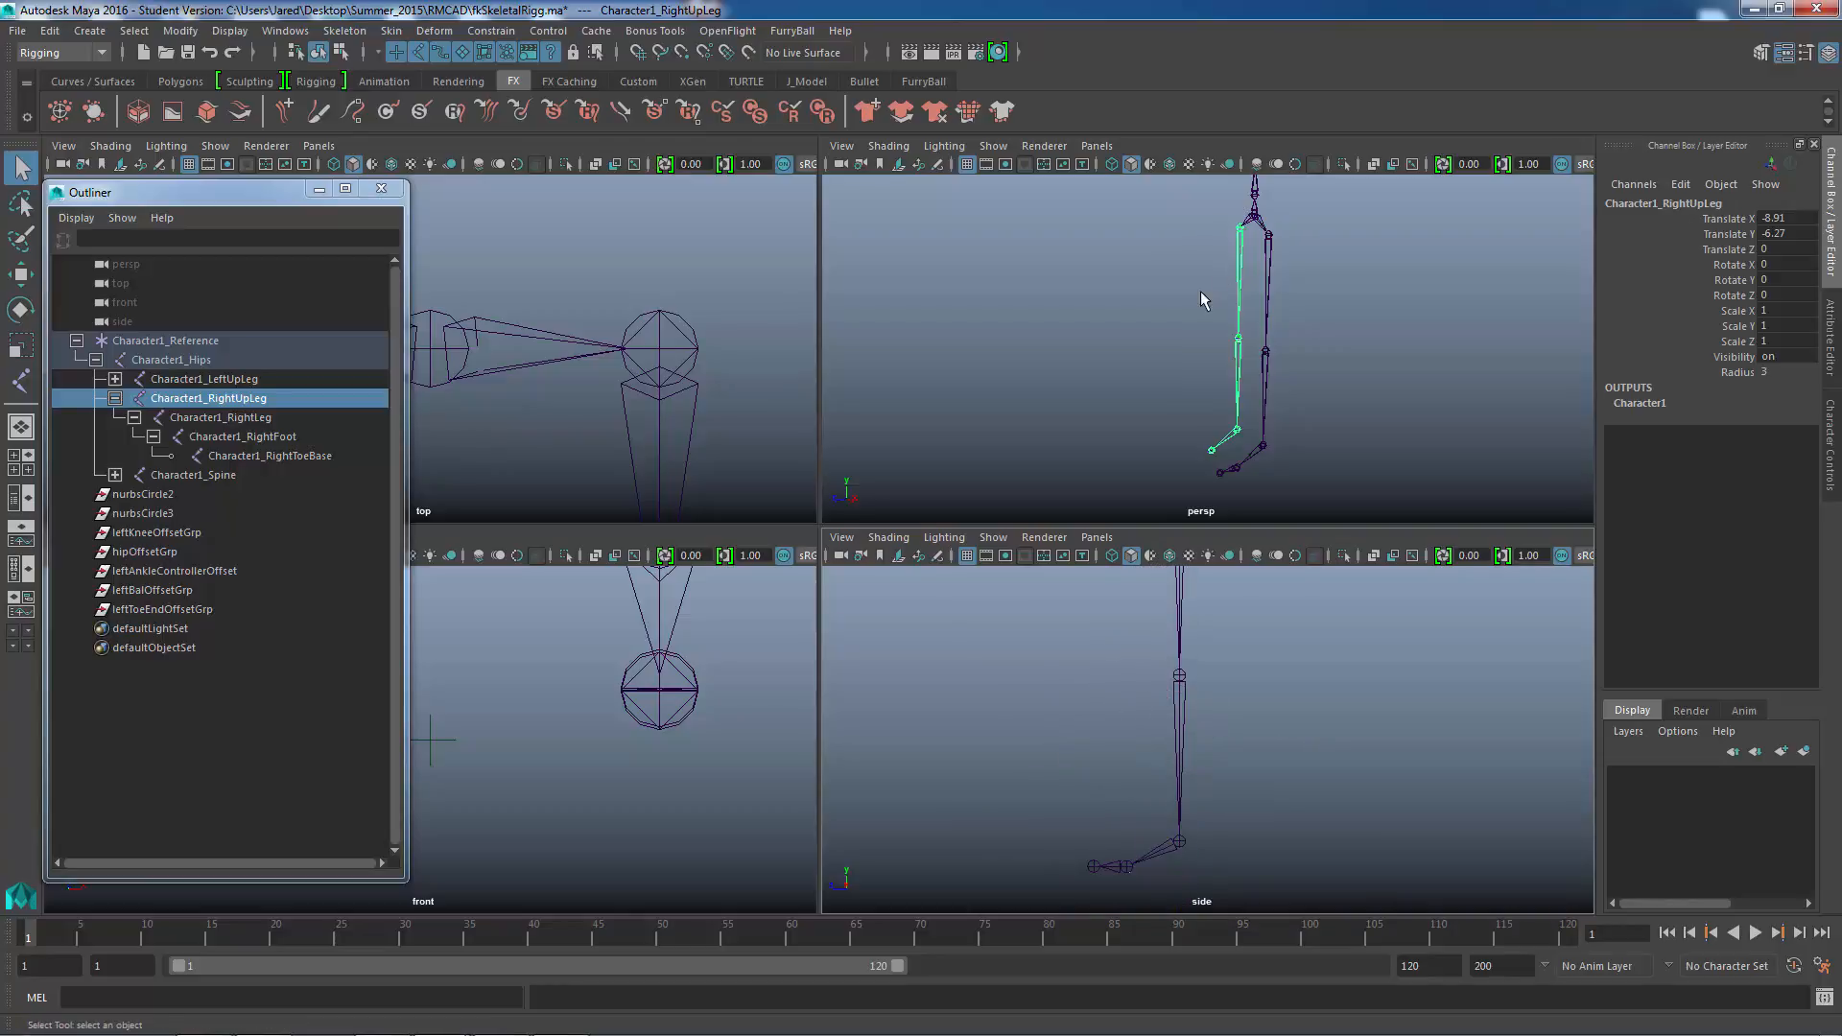
left_click_drag(1201, 292, 1200, 319, "alt")
key("space")
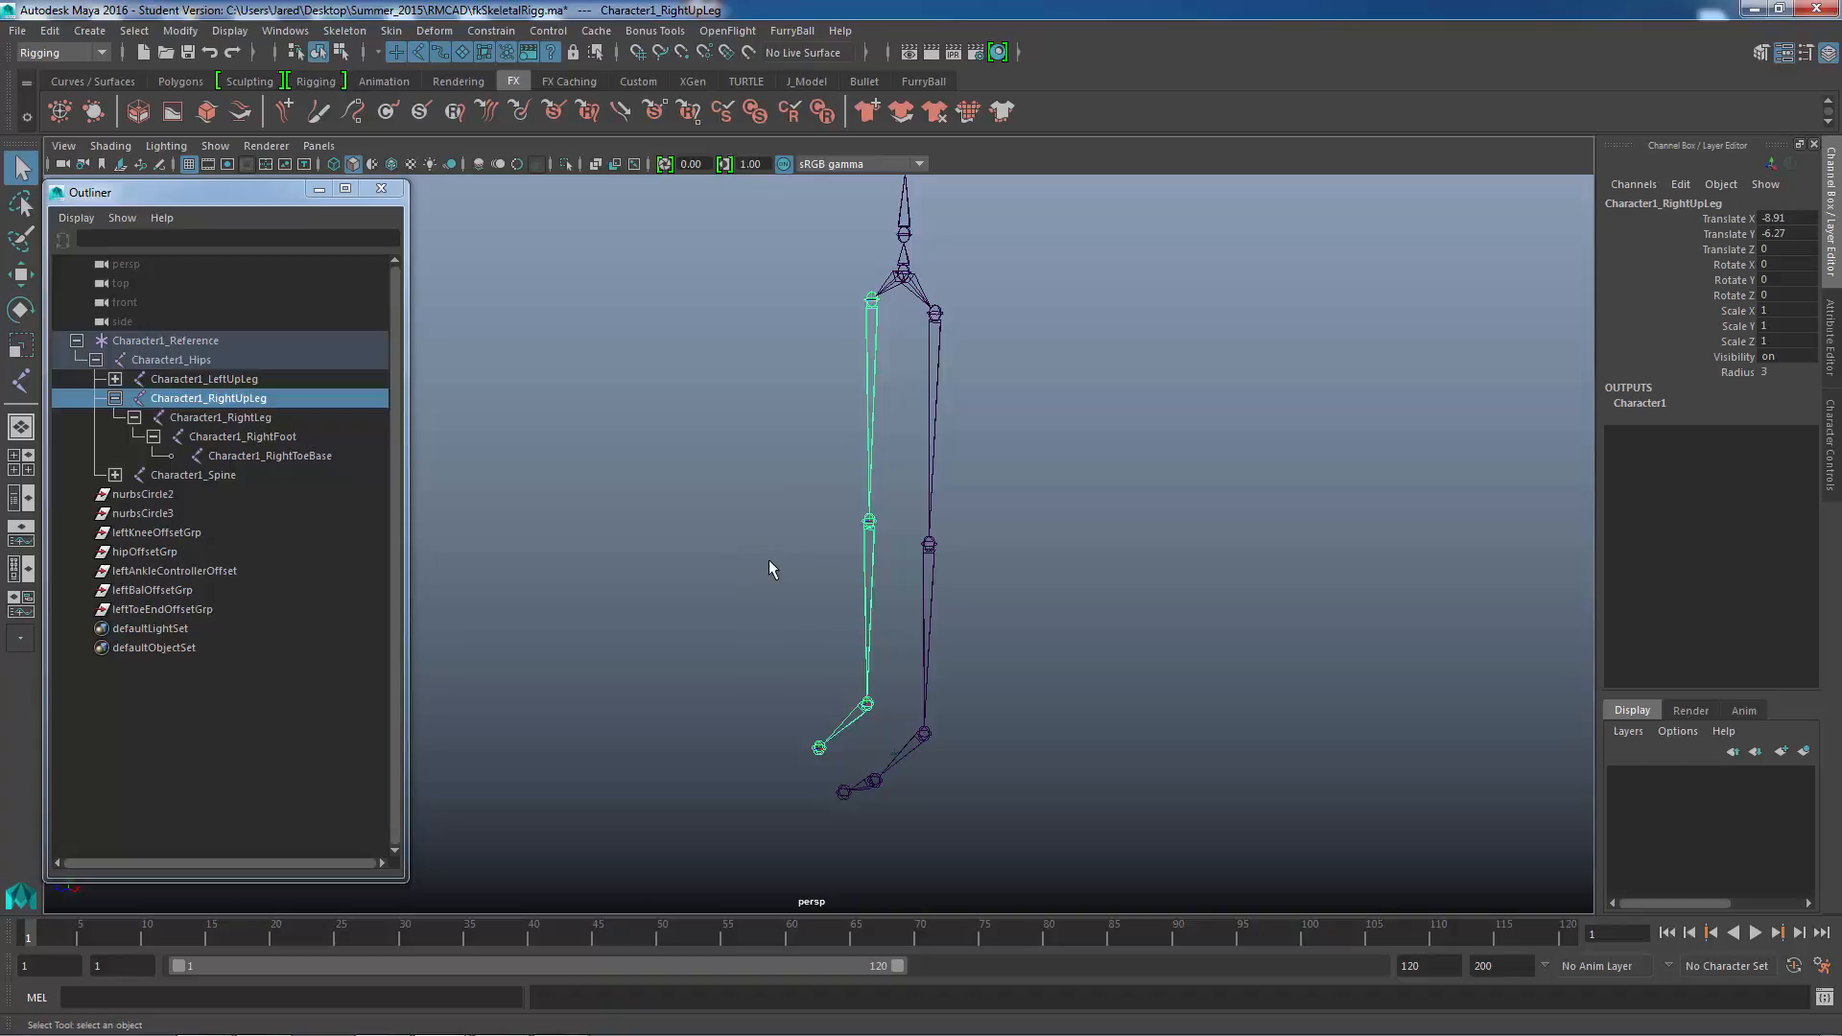
- Hide the selected right leg joint chain, Character1_RightUpLeg
left_click(229, 31)
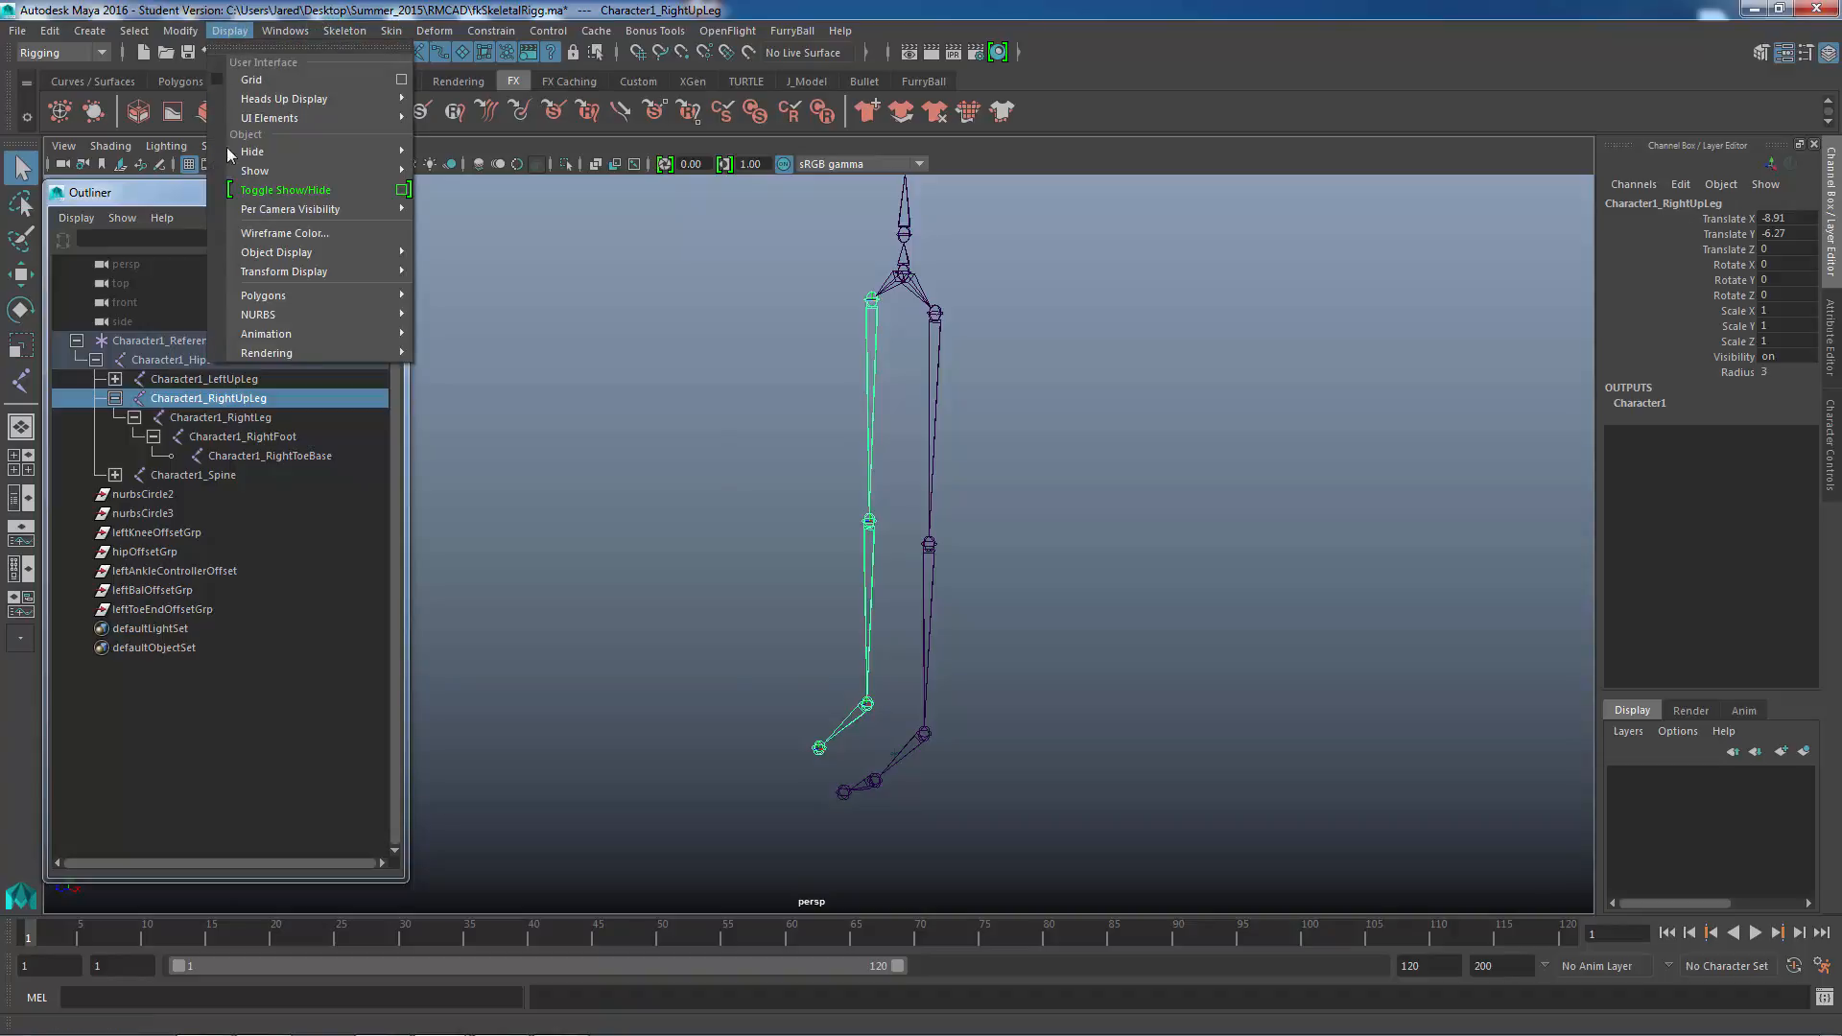
mouse_move(264, 151)
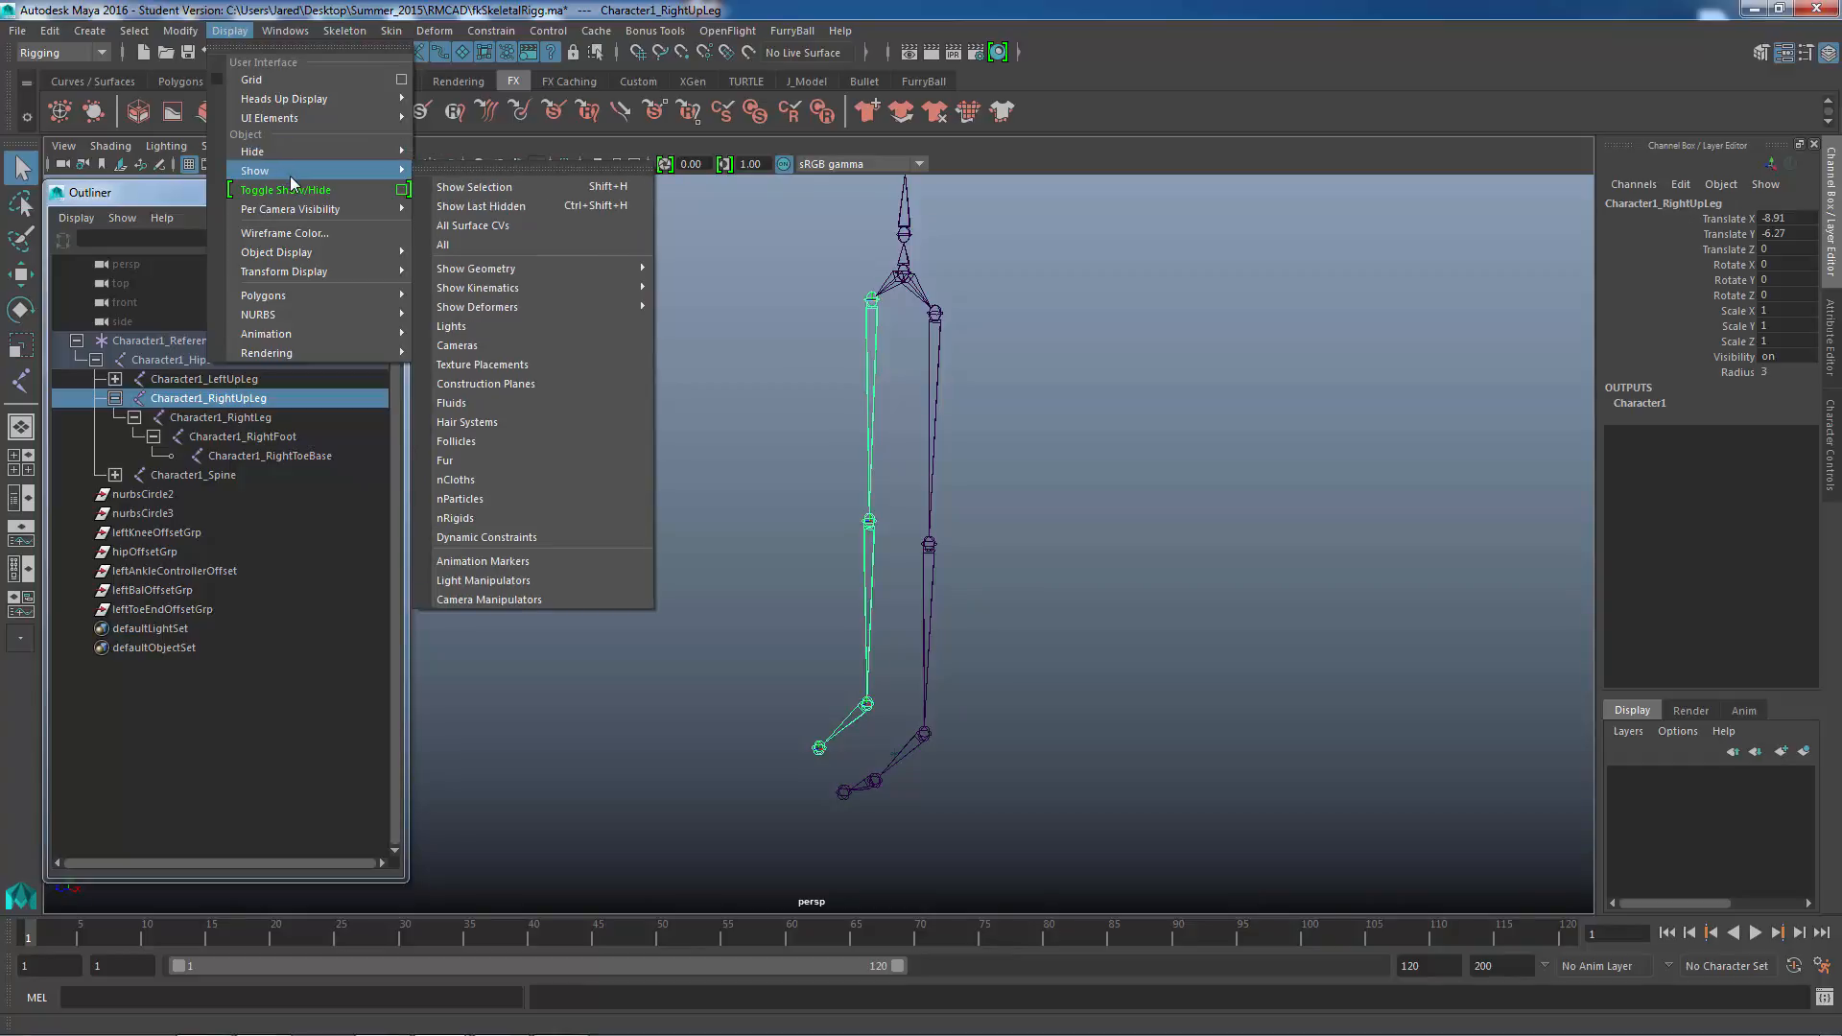
mouse_move(342, 153)
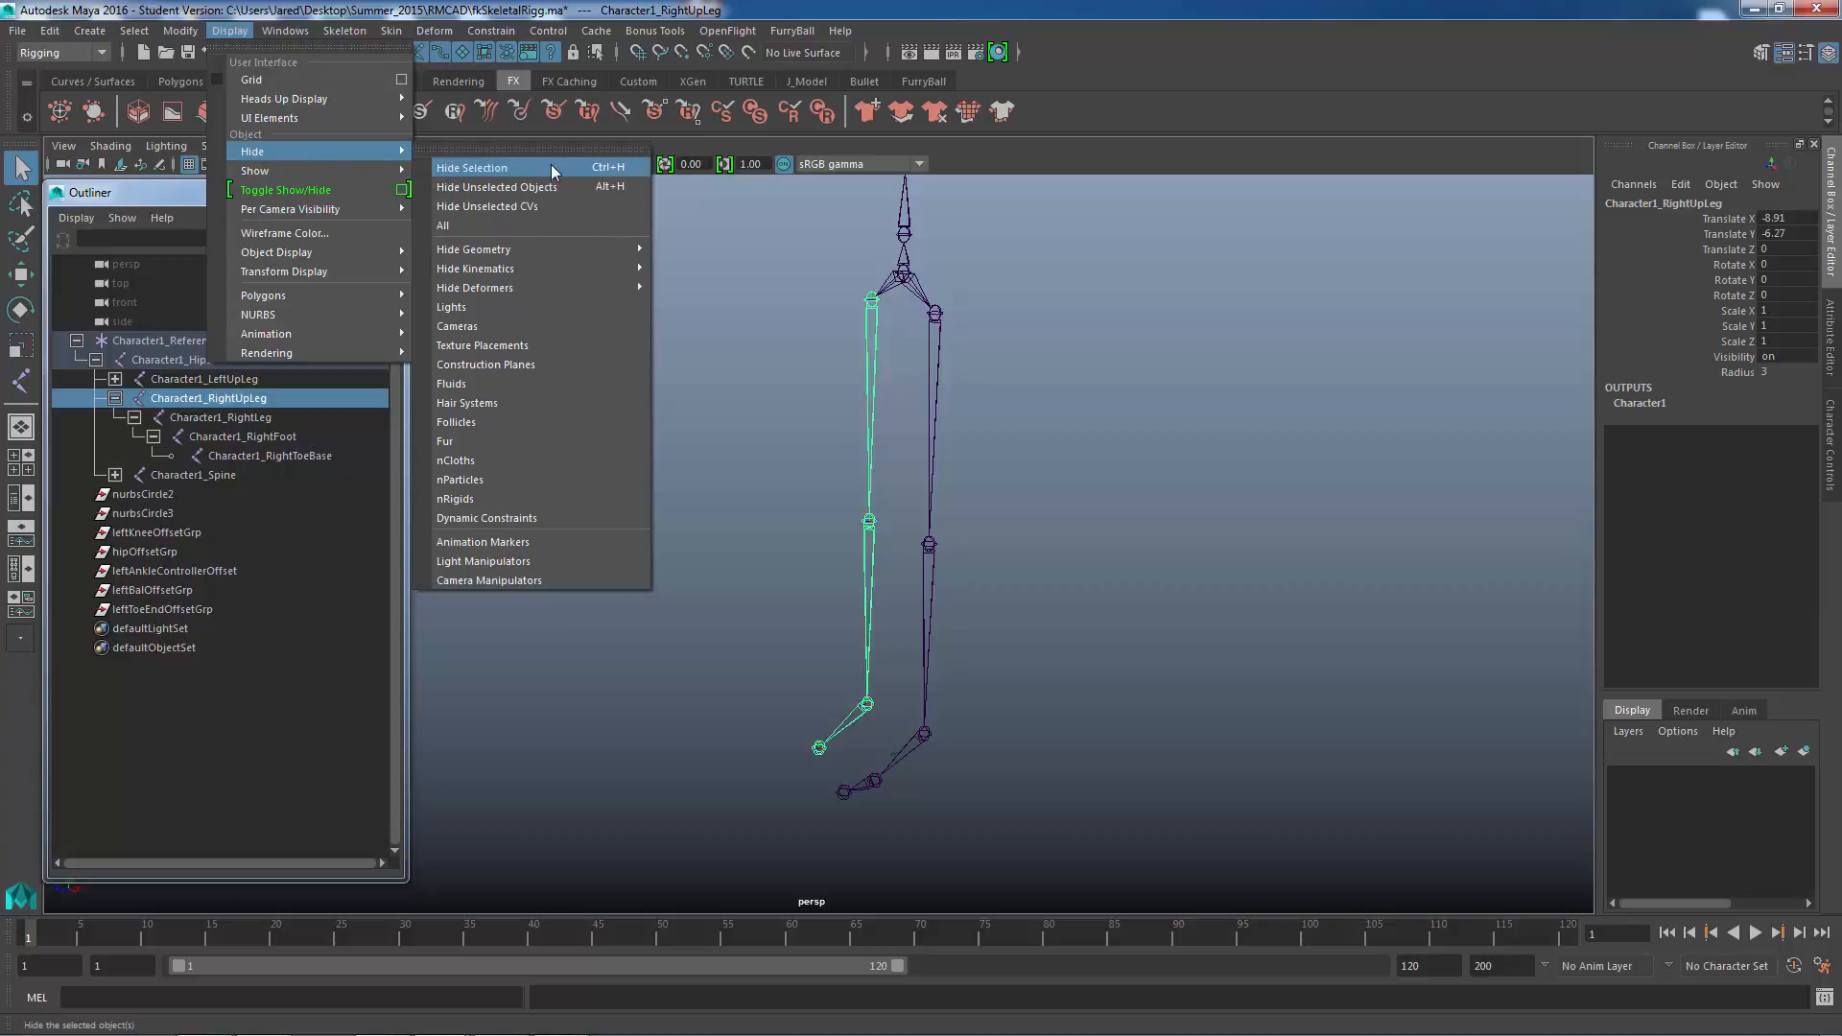
left_click(998, 161)
key("ctrl+h")
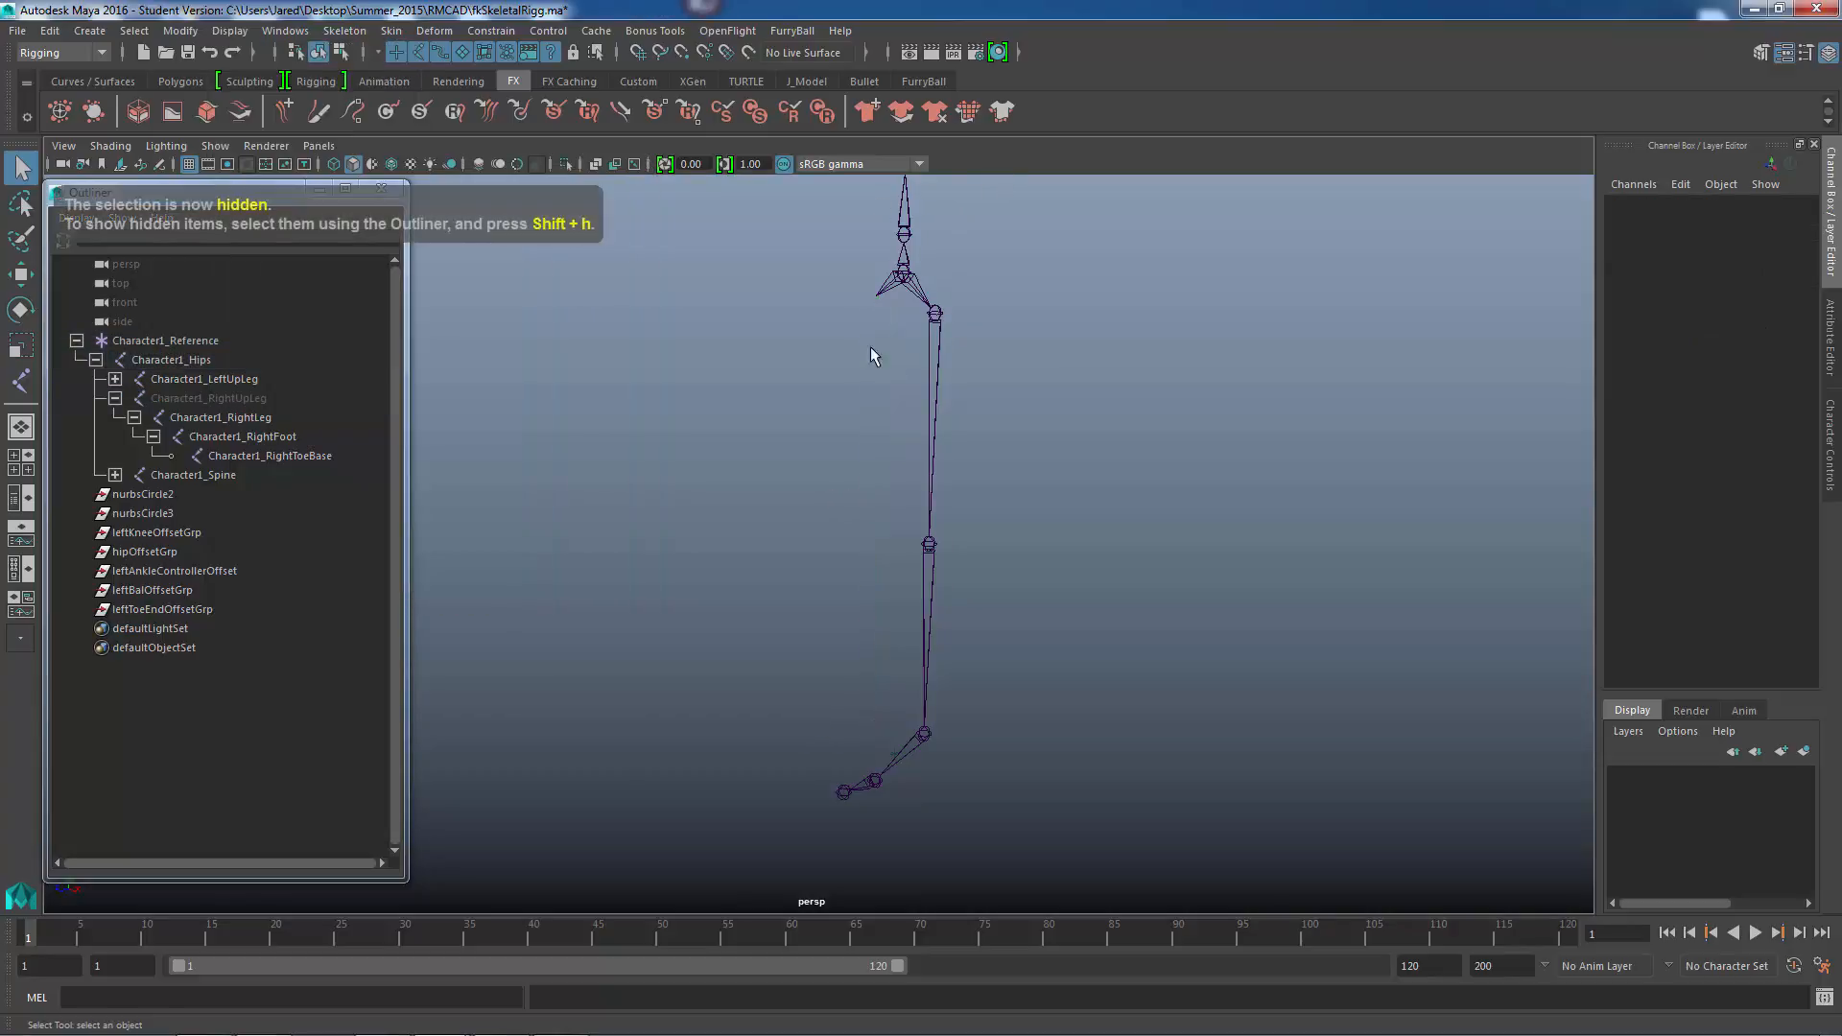
- Turn the grid display back on in the perspective view
left_click_drag(965, 418, 966, 567, "alt")
right_click_drag(831, 464, 967, 491, "alt")
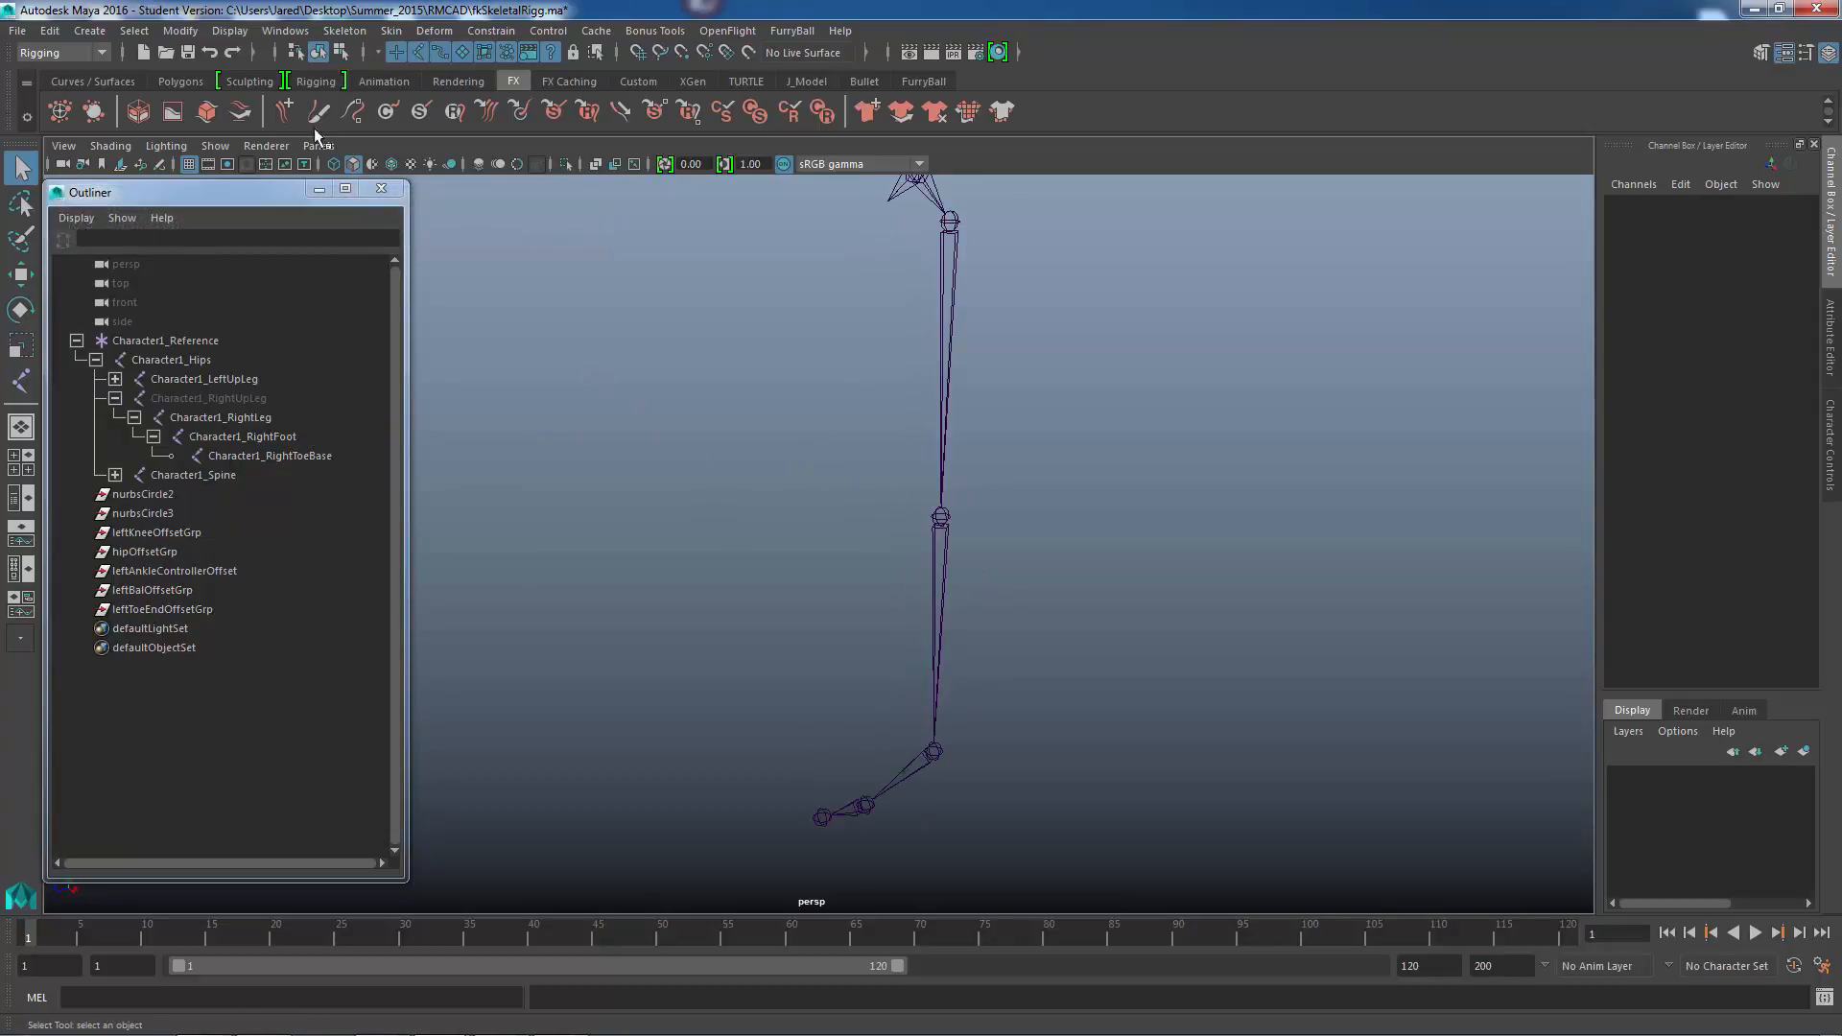
left_click(230, 30)
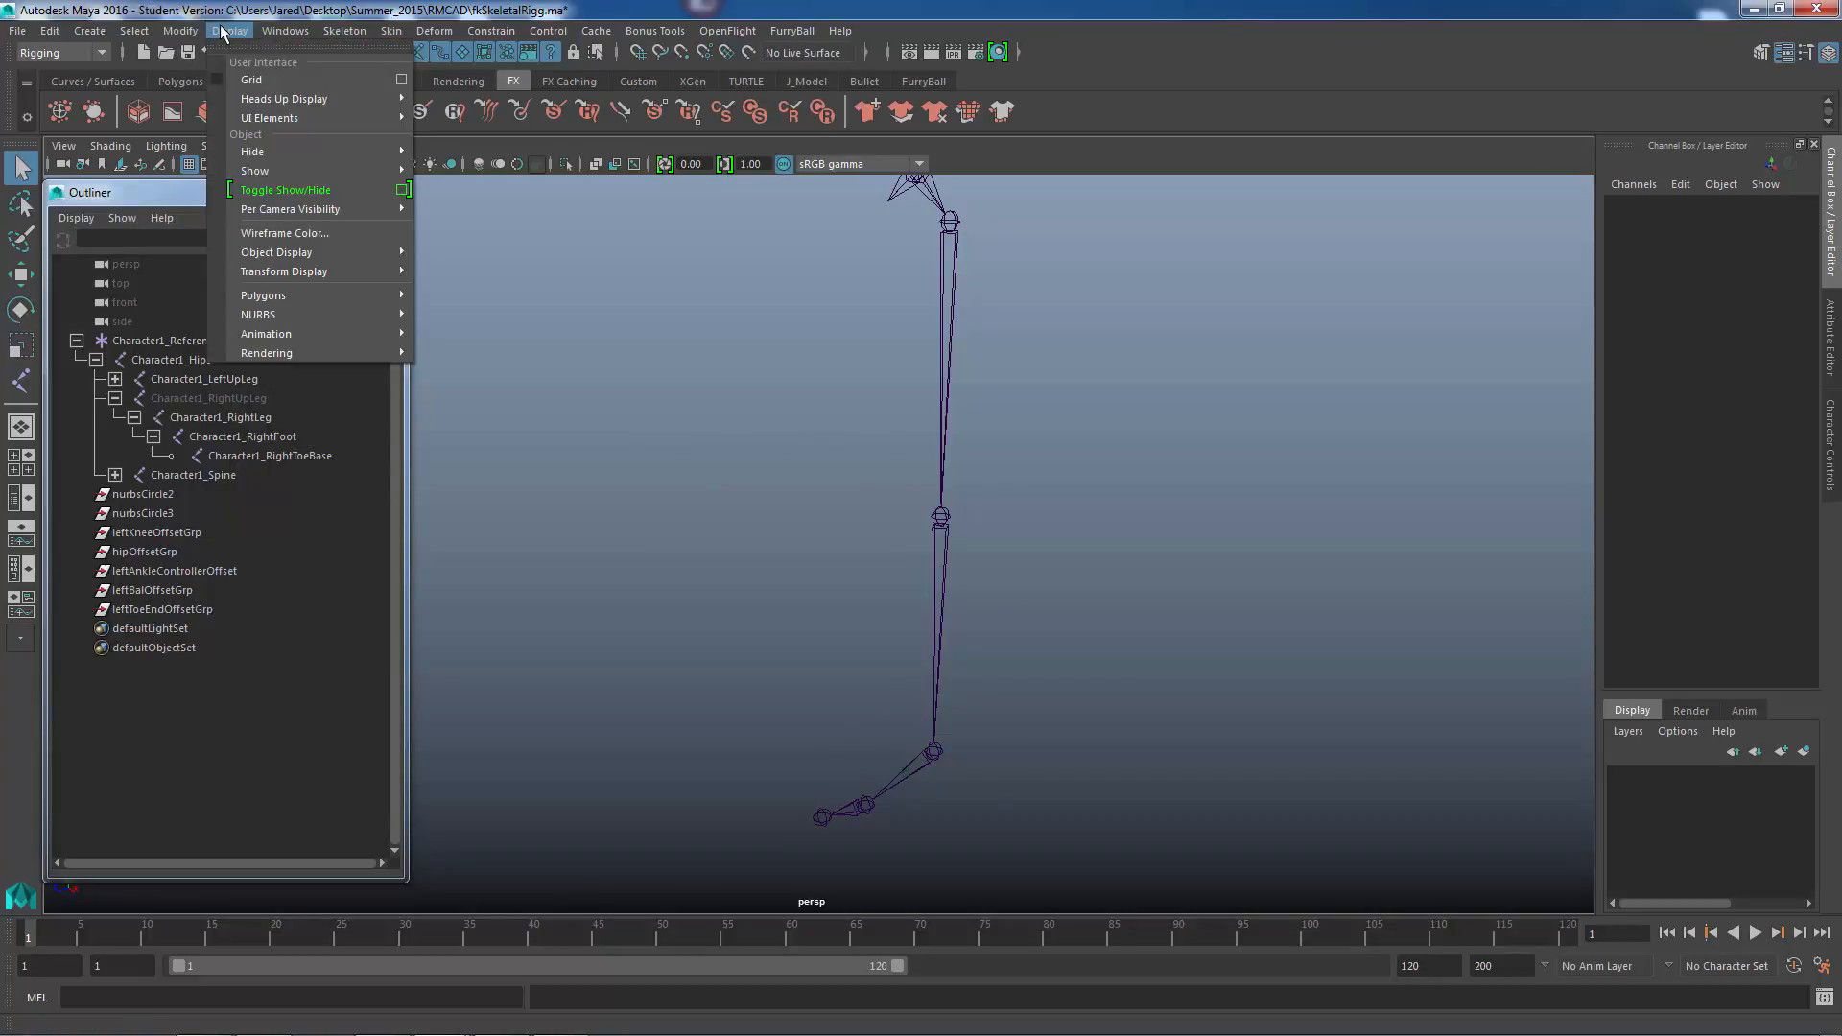
left_click(248, 80)
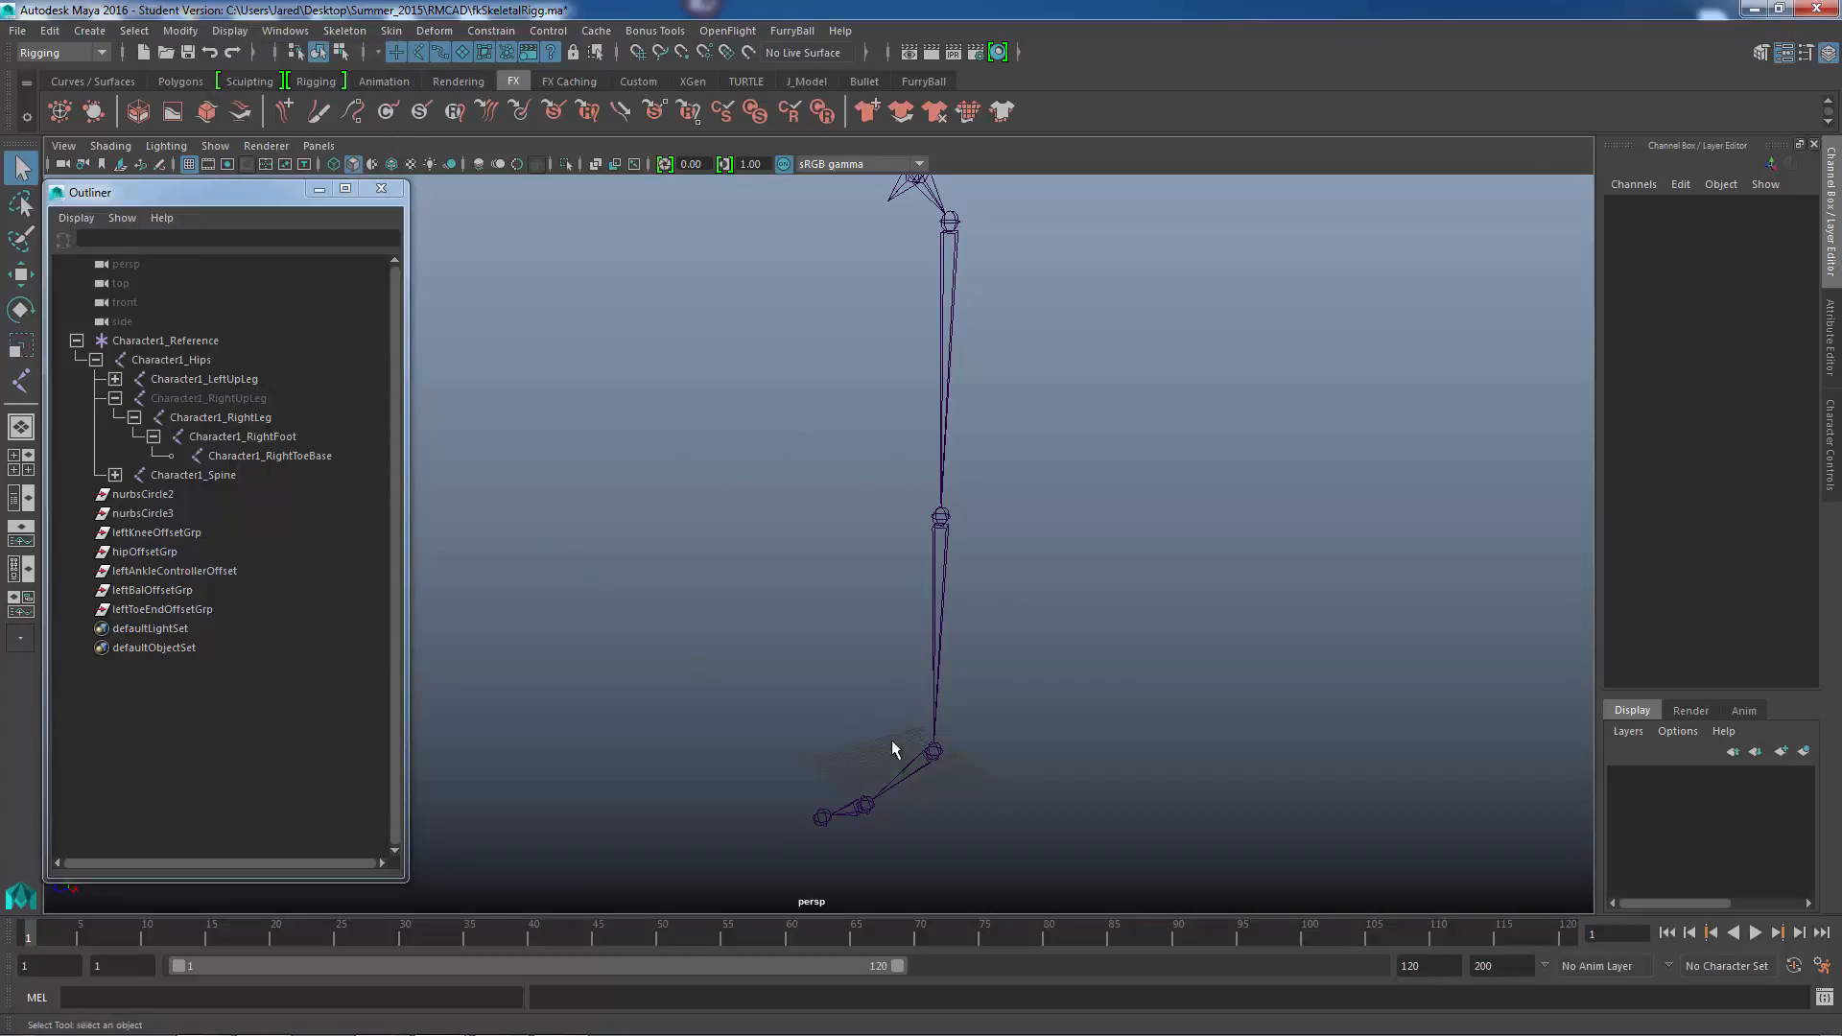
- Detach the list of NURBS primitives as a floating window beside the Outliner
left_click_drag(892, 742, 820, 573, "alt")
left_click_drag(1155, 588, 837, 428, "alt")
middle_click_drag(931, 343, 898, 359, "alt")
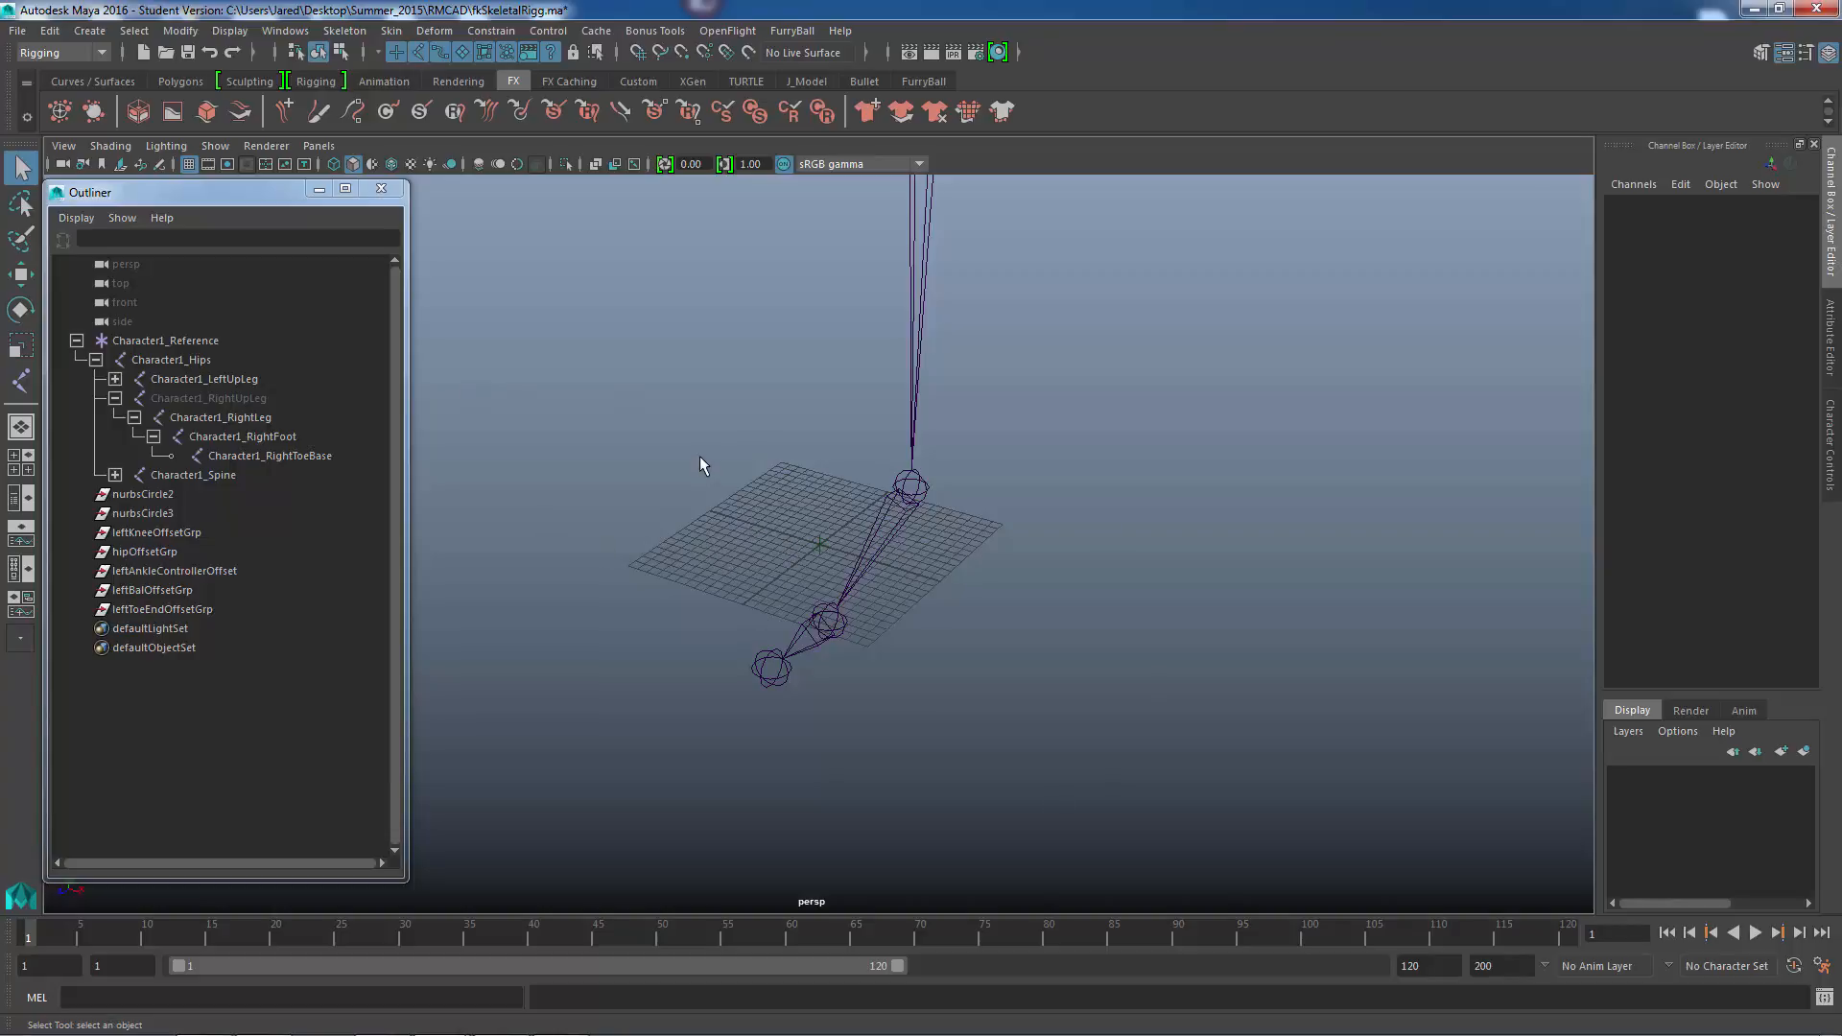
middle_click_drag(706, 428, 688, 425, "alt")
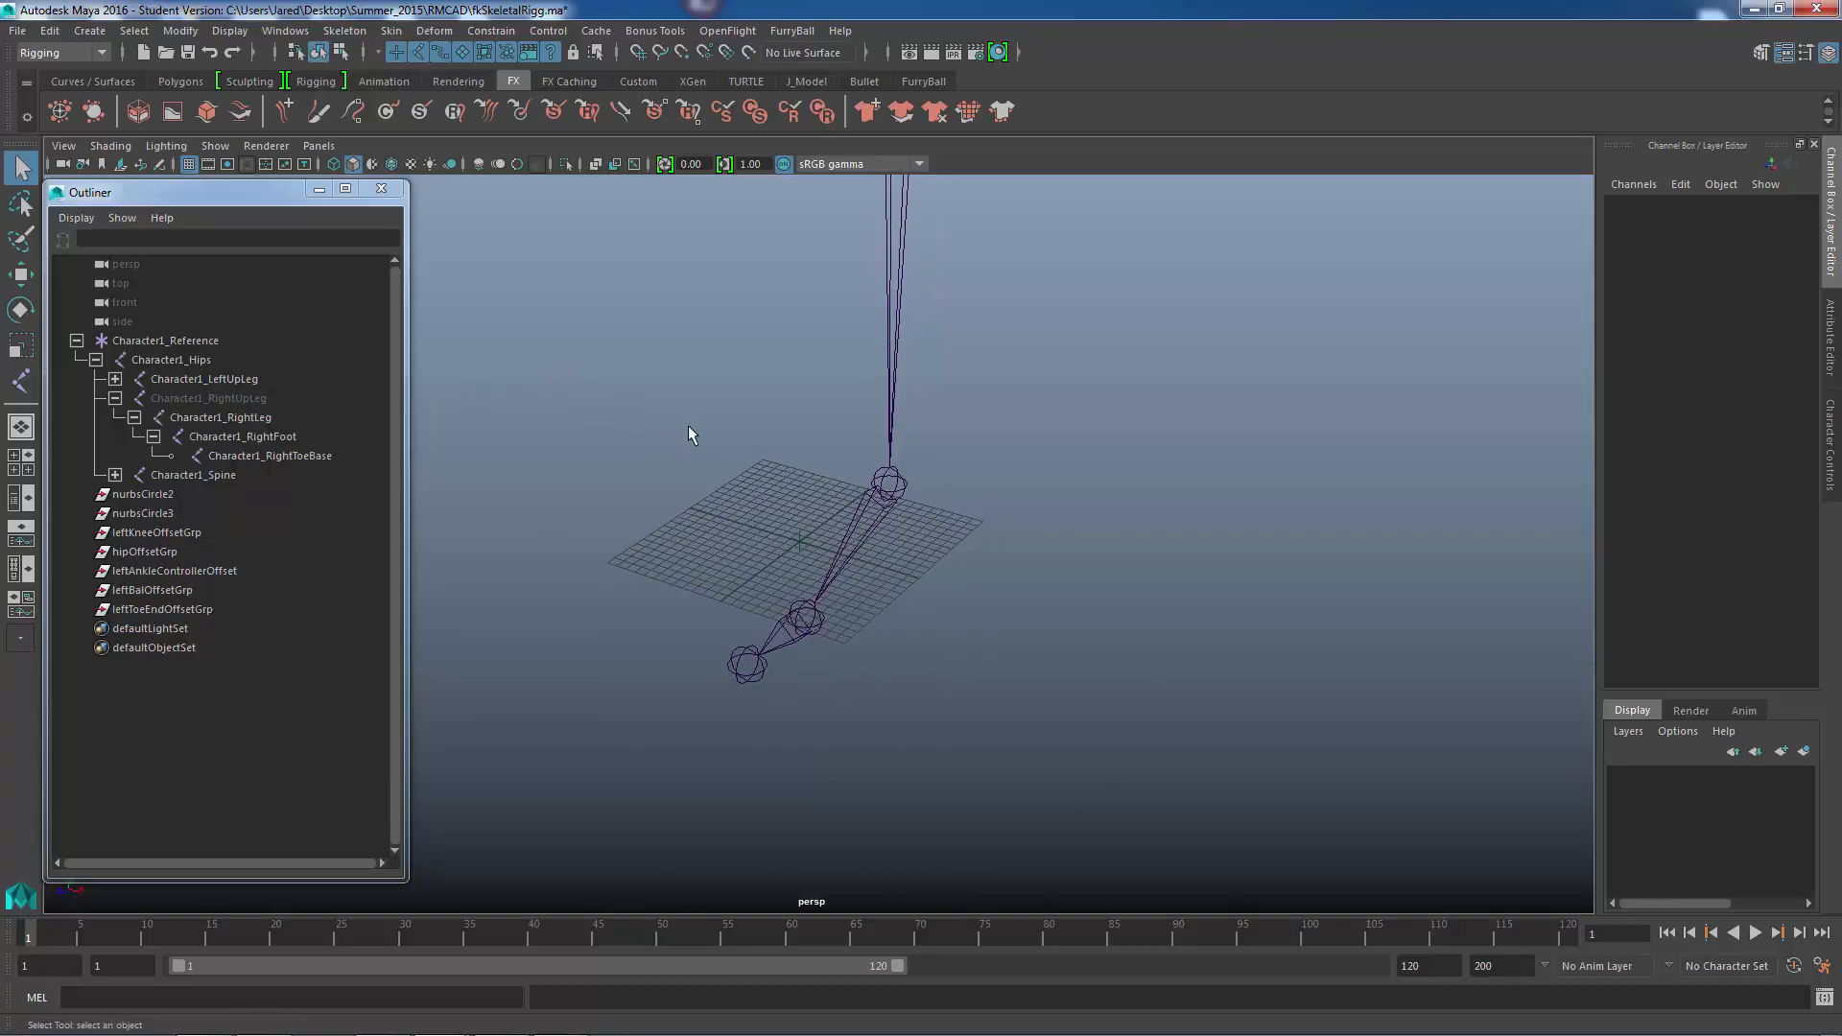
middle_click_drag(912, 420, 902, 457, "alt")
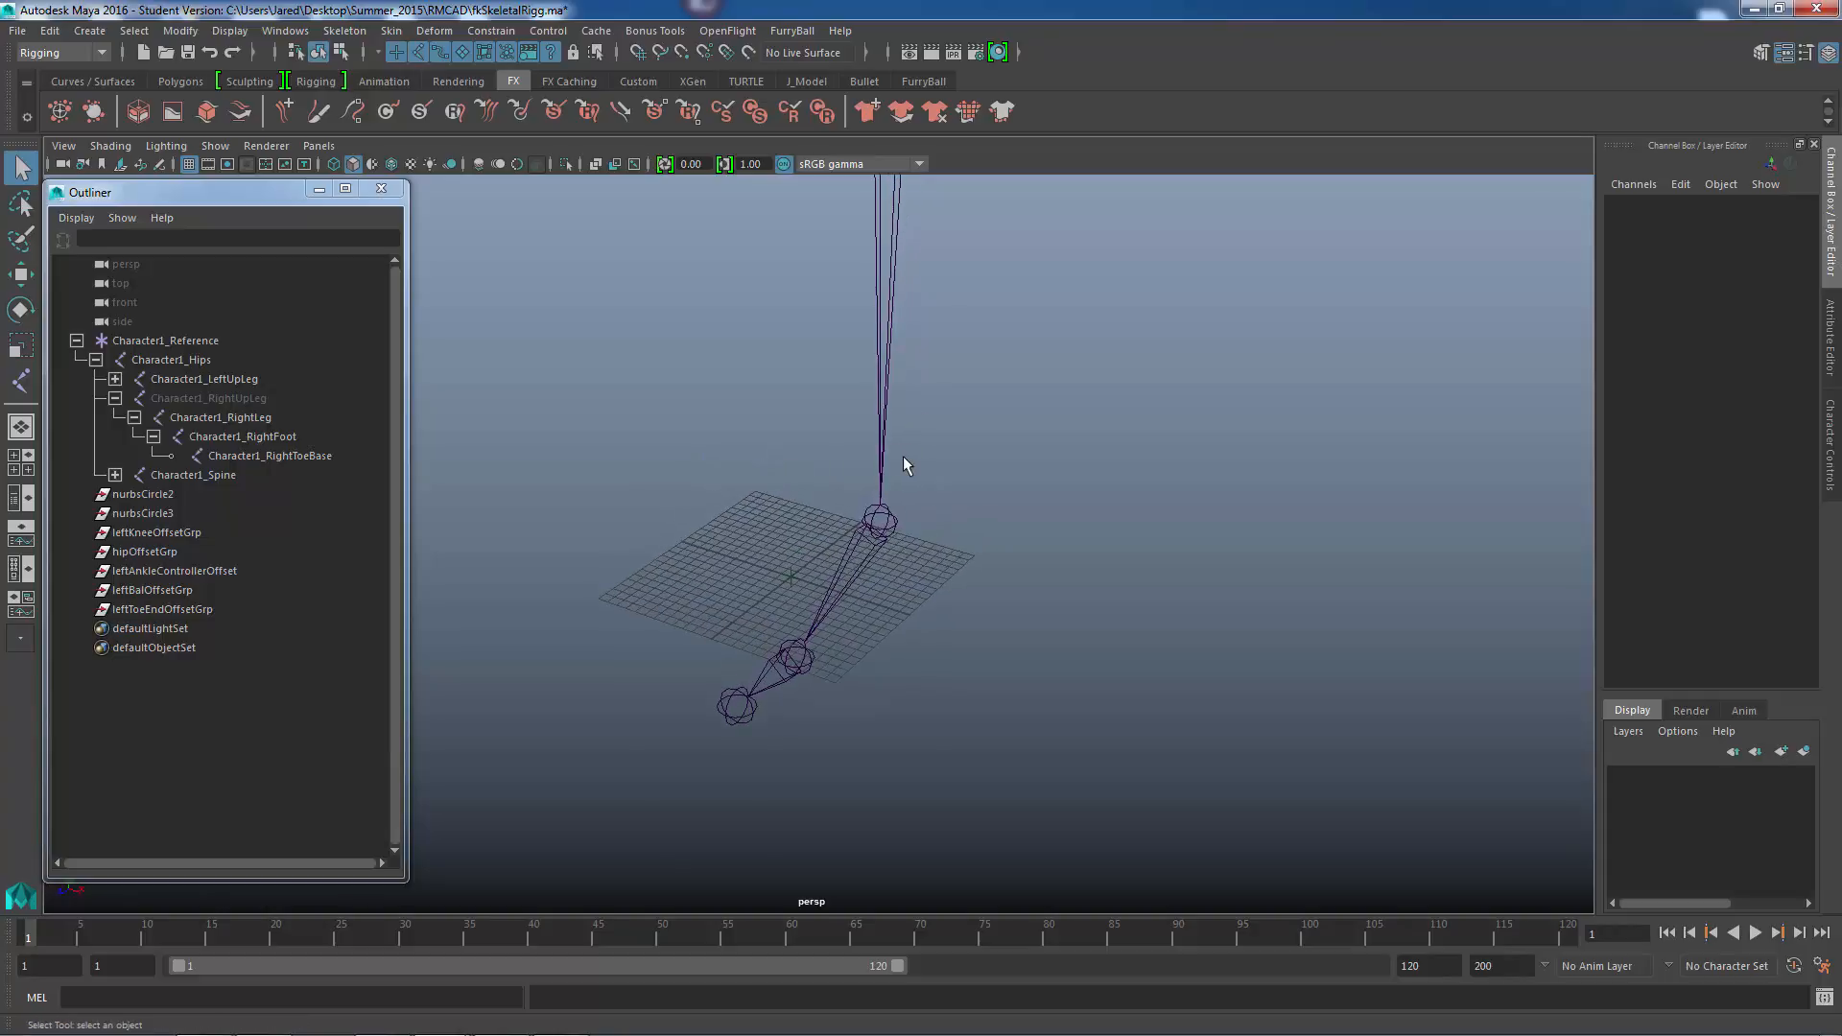
left_click(91, 32)
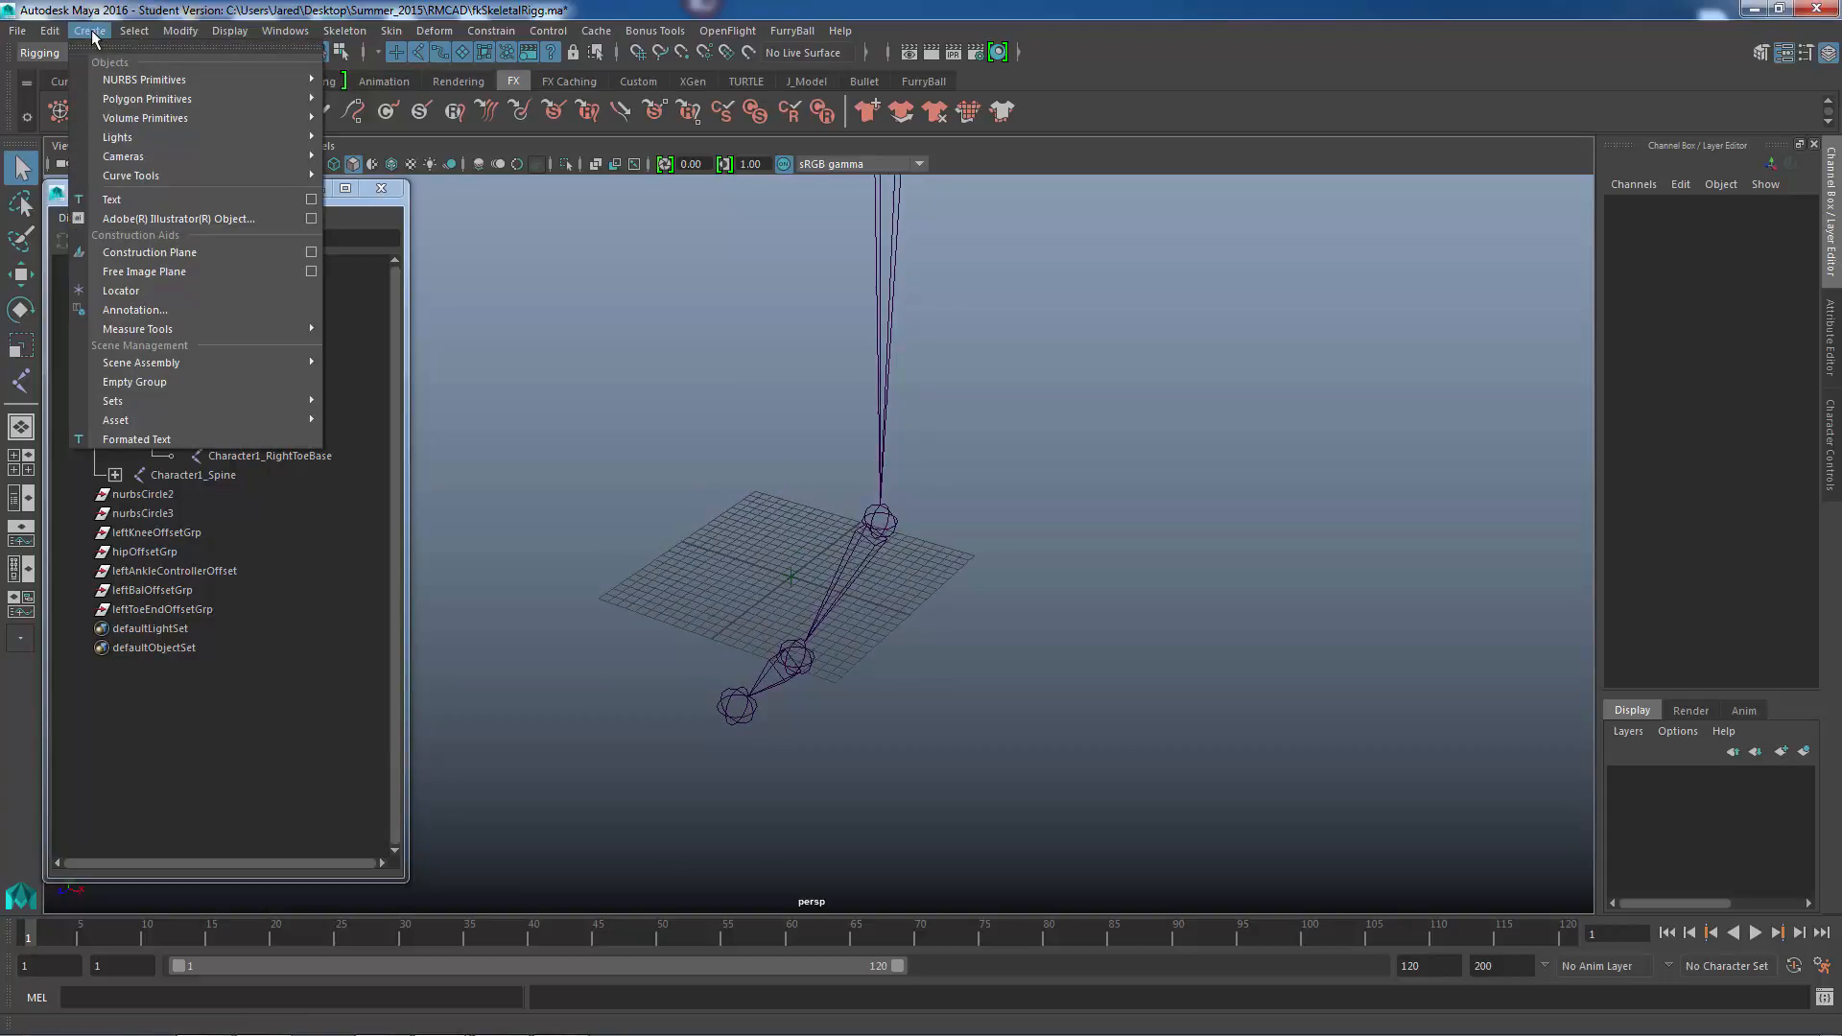
mouse_move(156, 76)
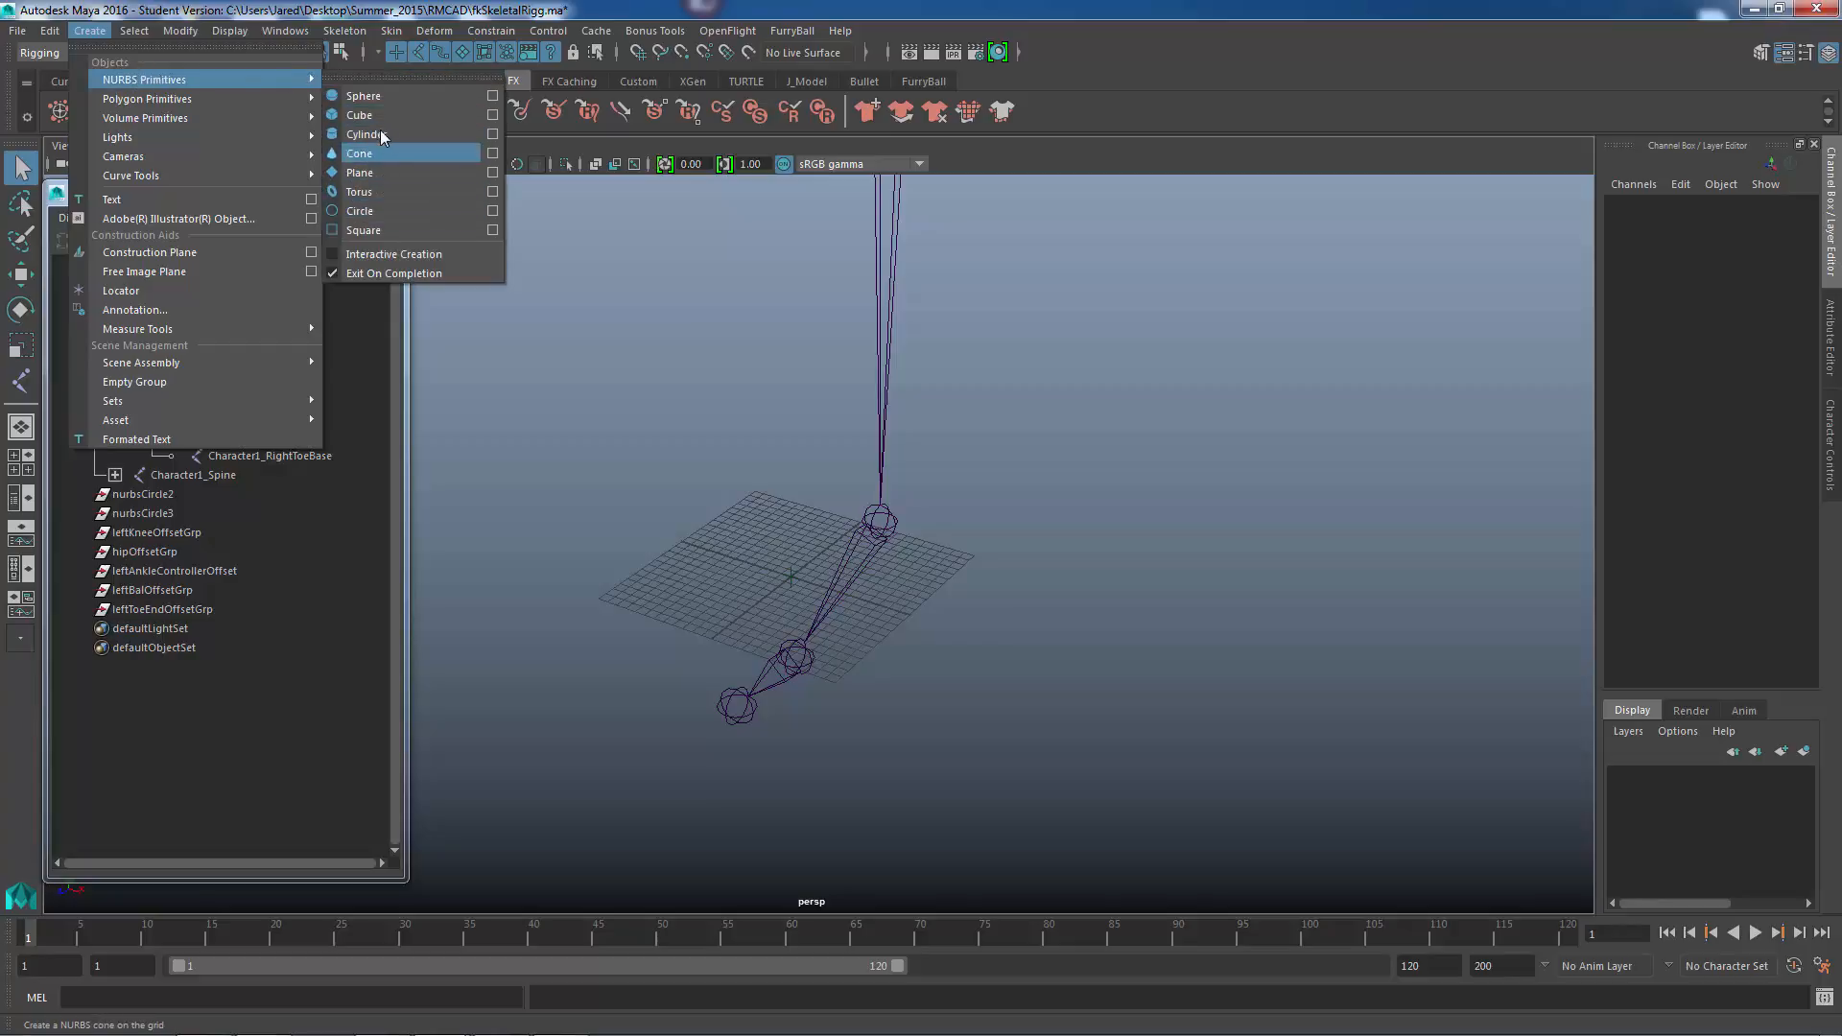
left_click(374, 77)
left_click_drag(392, 58, 492, 192)
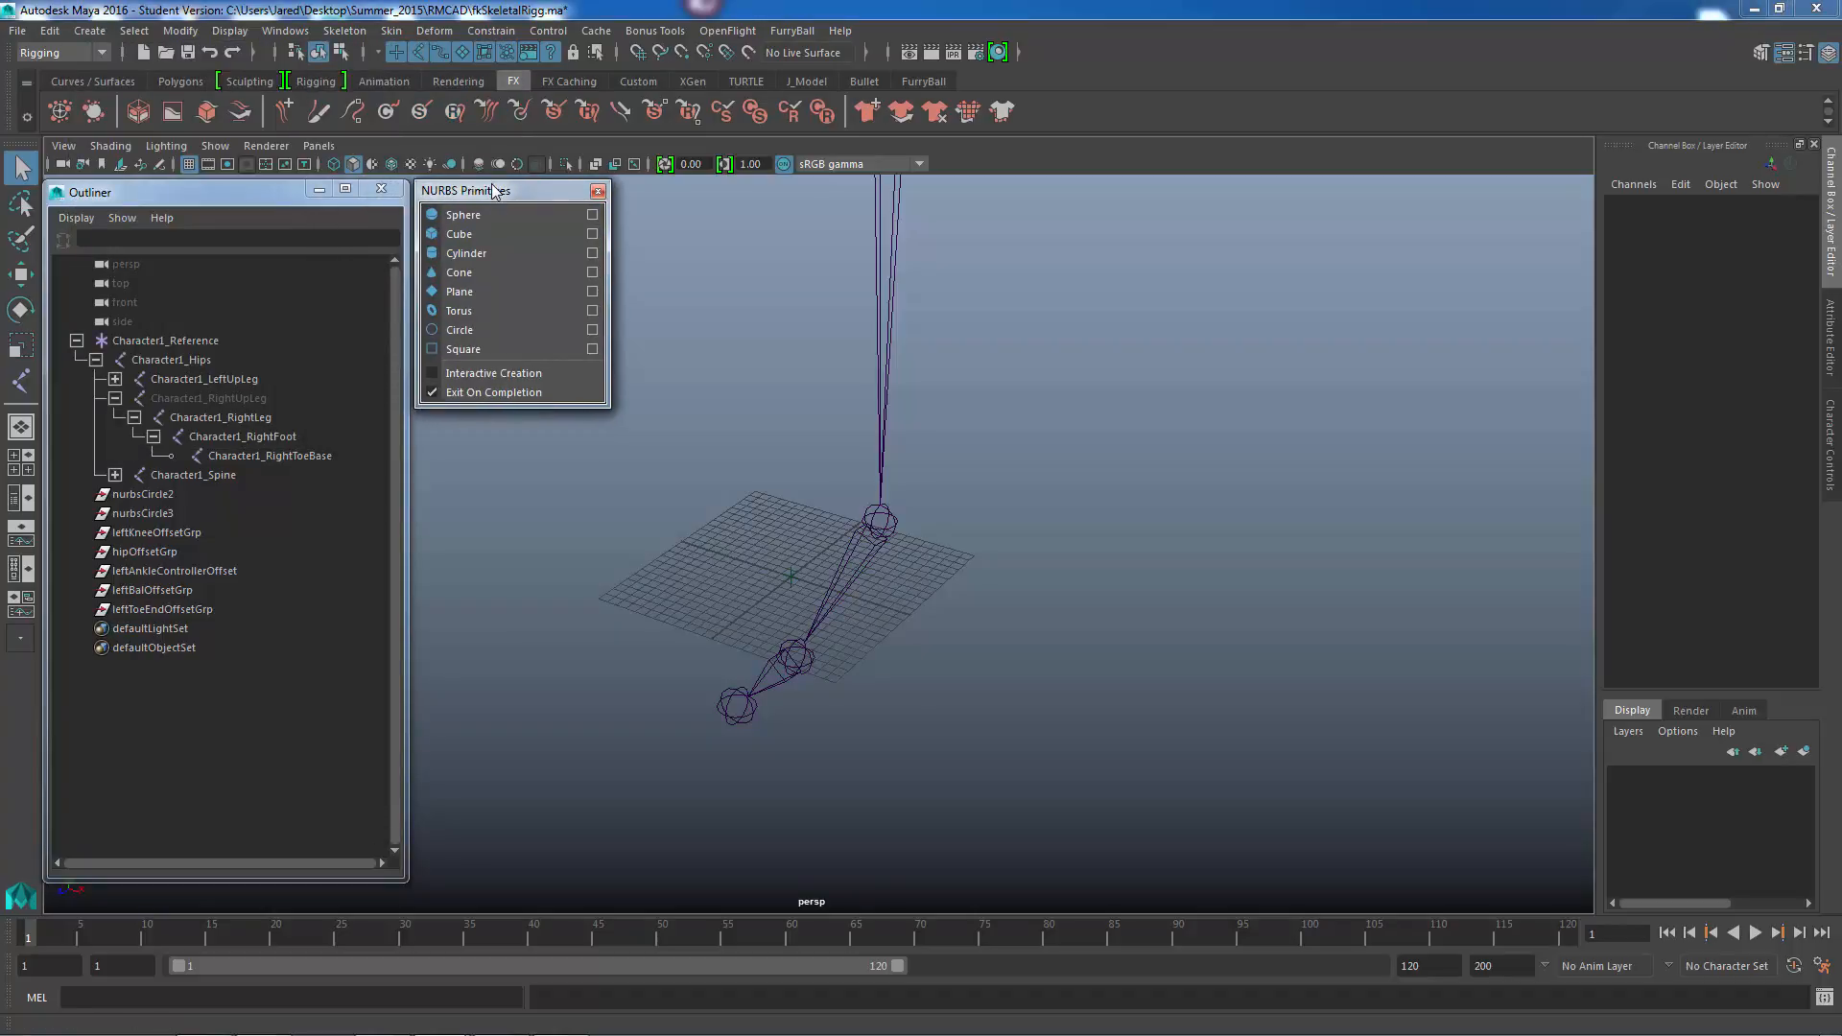
- Create three NURBS circles at the origin and close the floating NURBS Primitives window
left_click(480, 330)
left_click(479, 330)
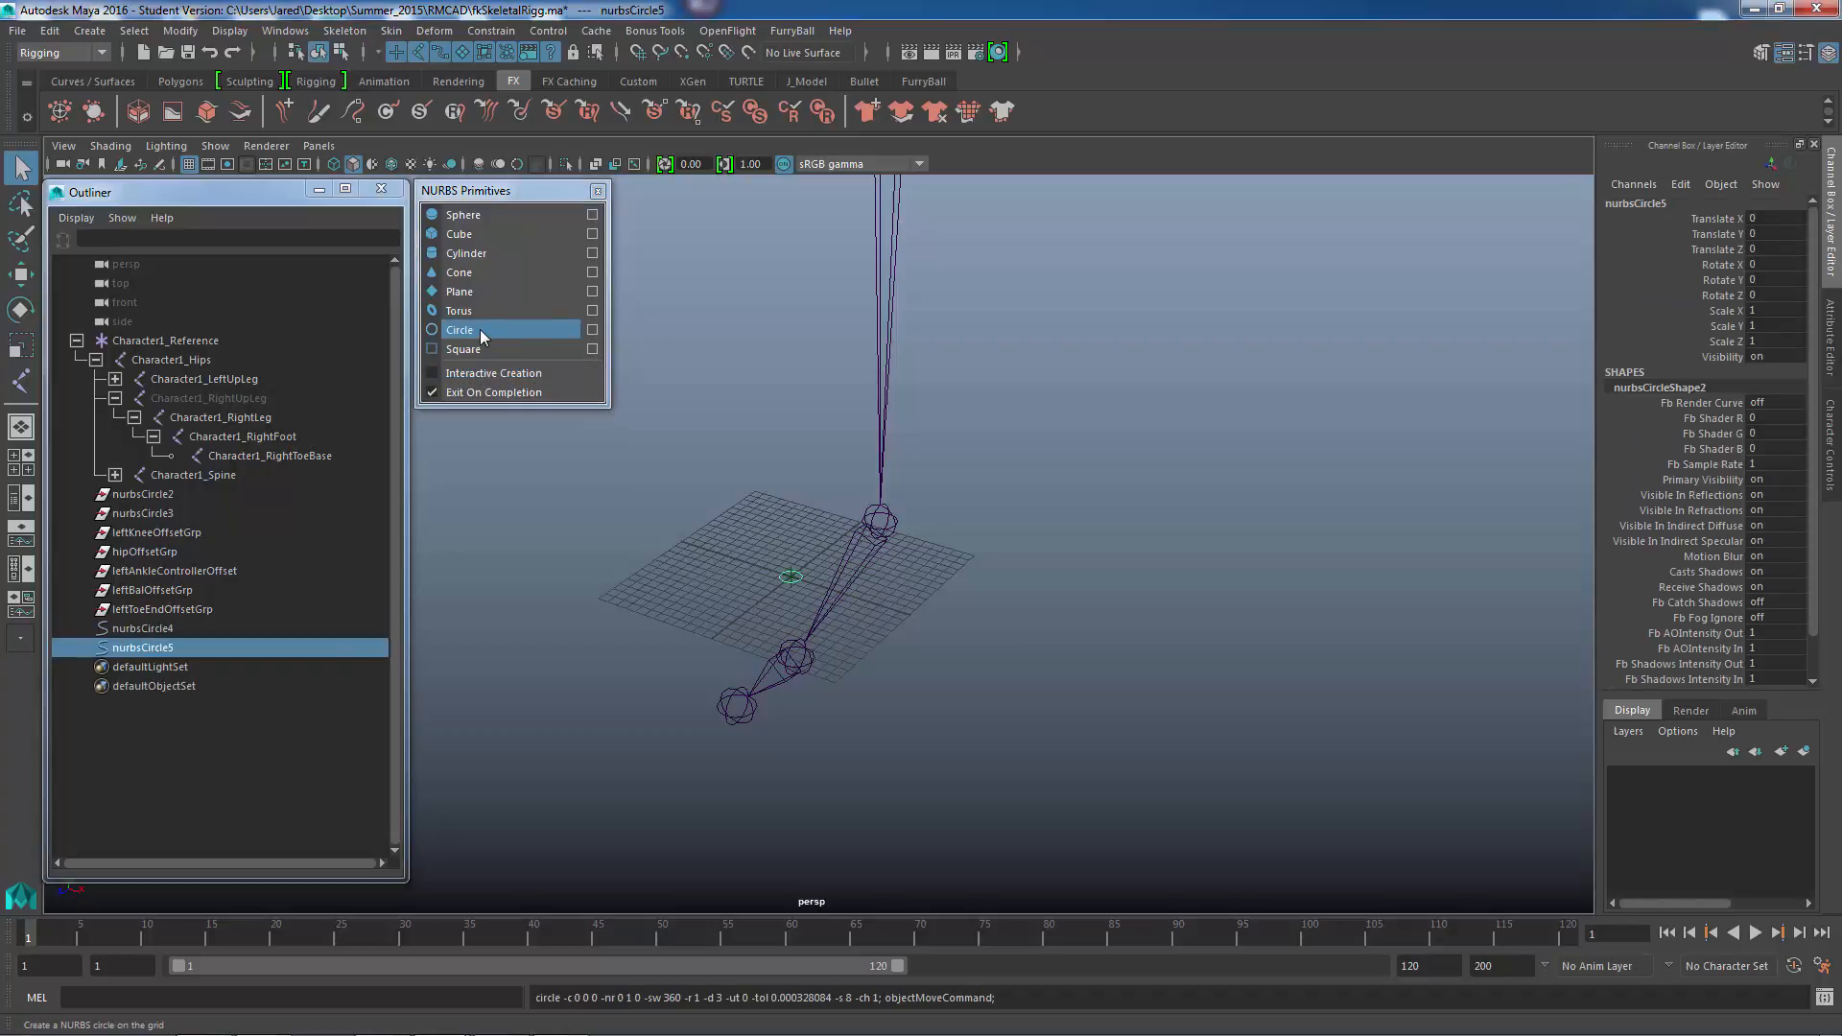
left_click(480, 330)
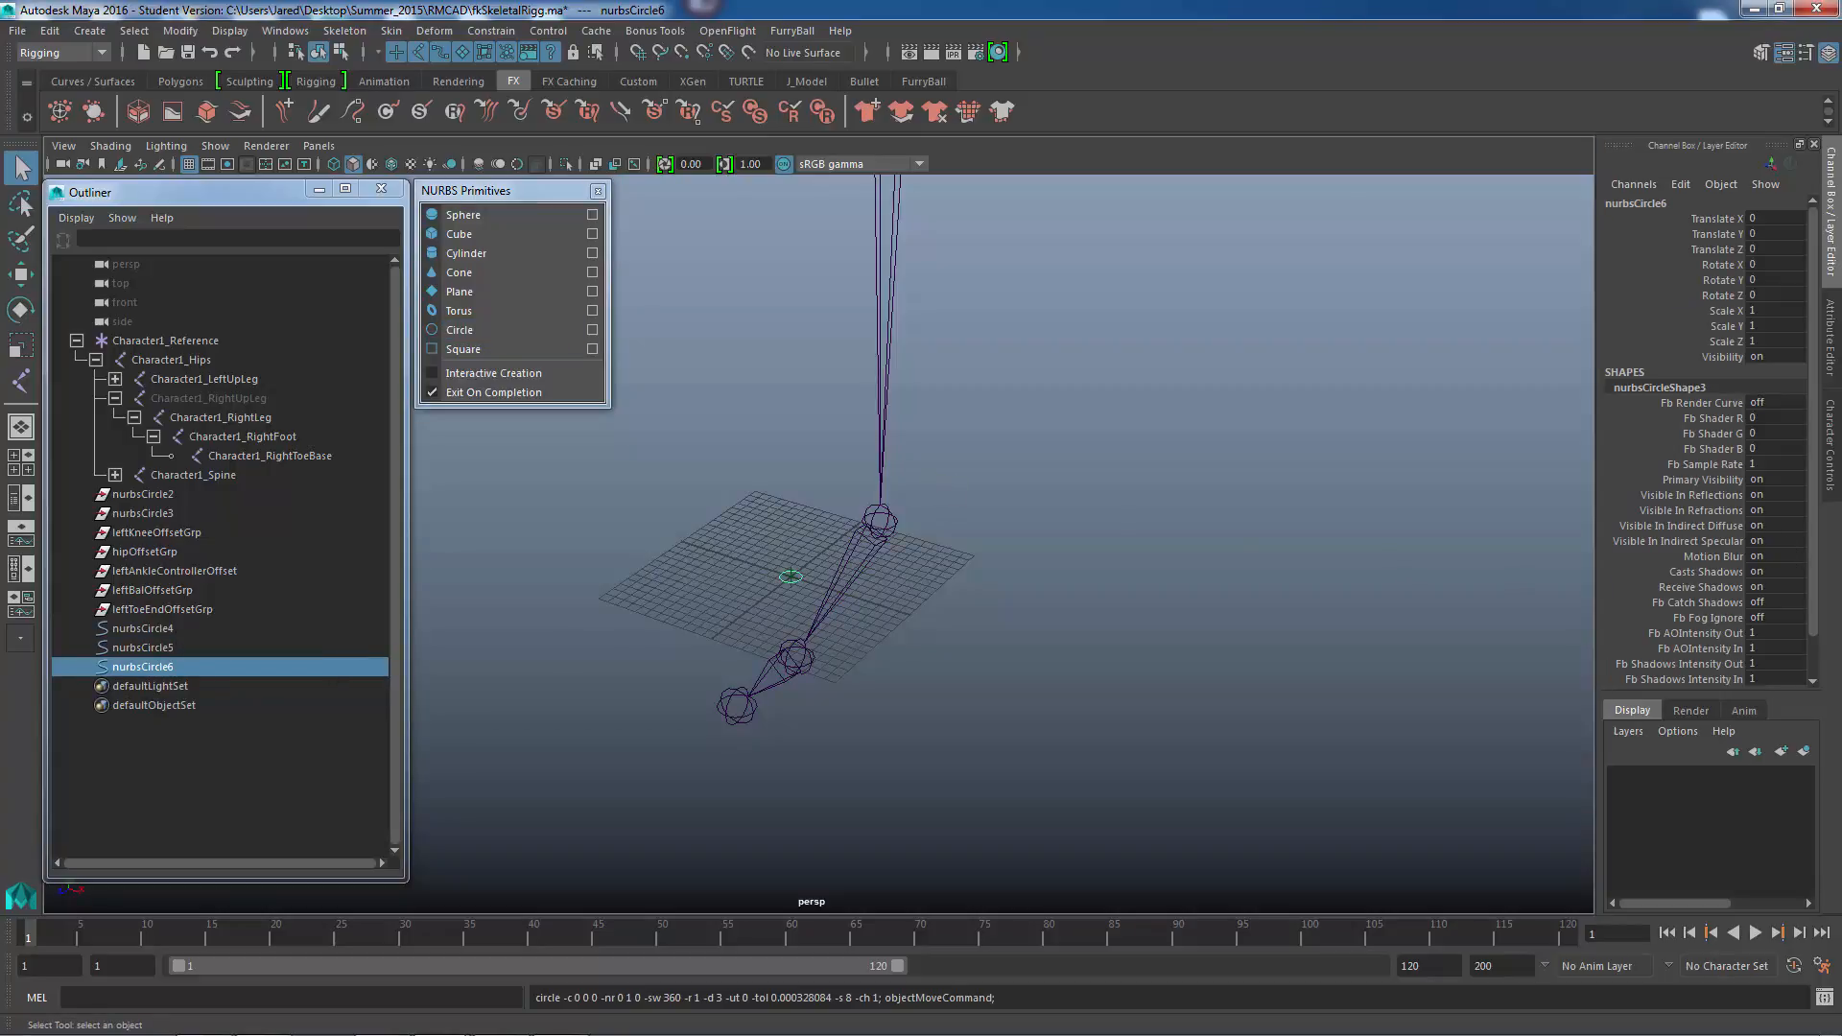
scroll(1812, 268, "down", 1)
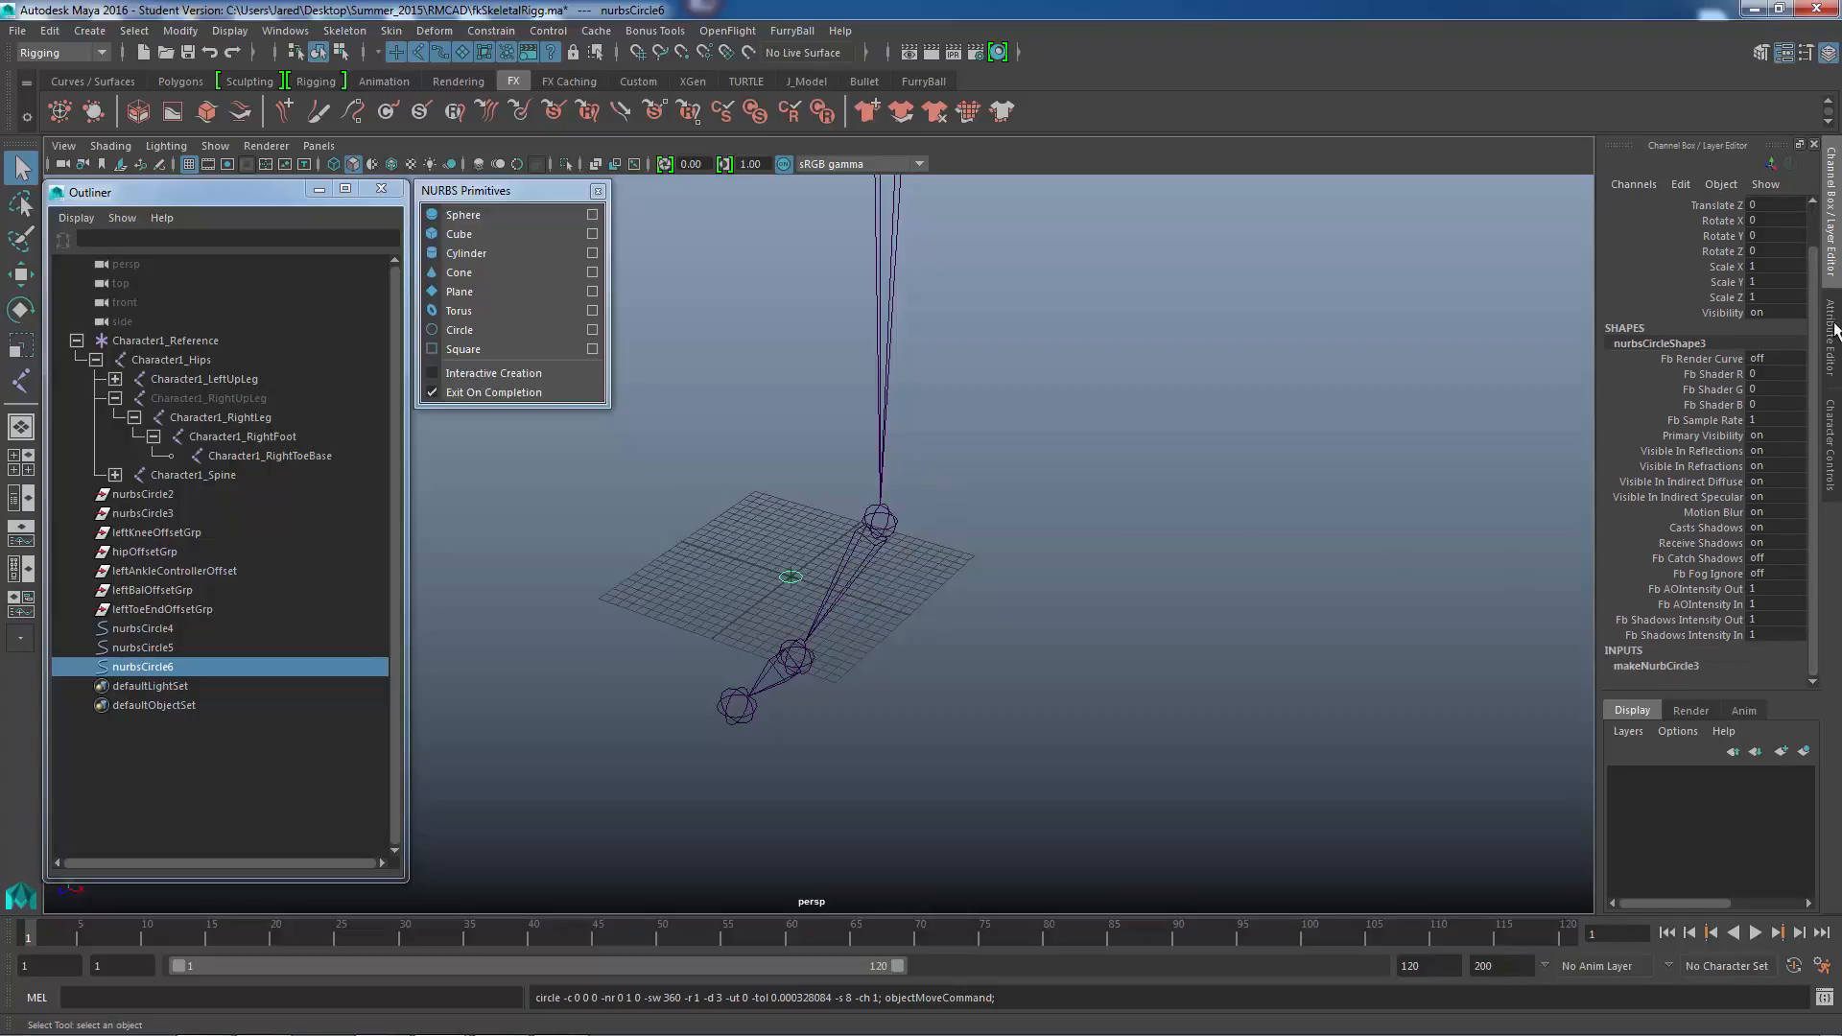
scroll(1812, 269, "up", 1)
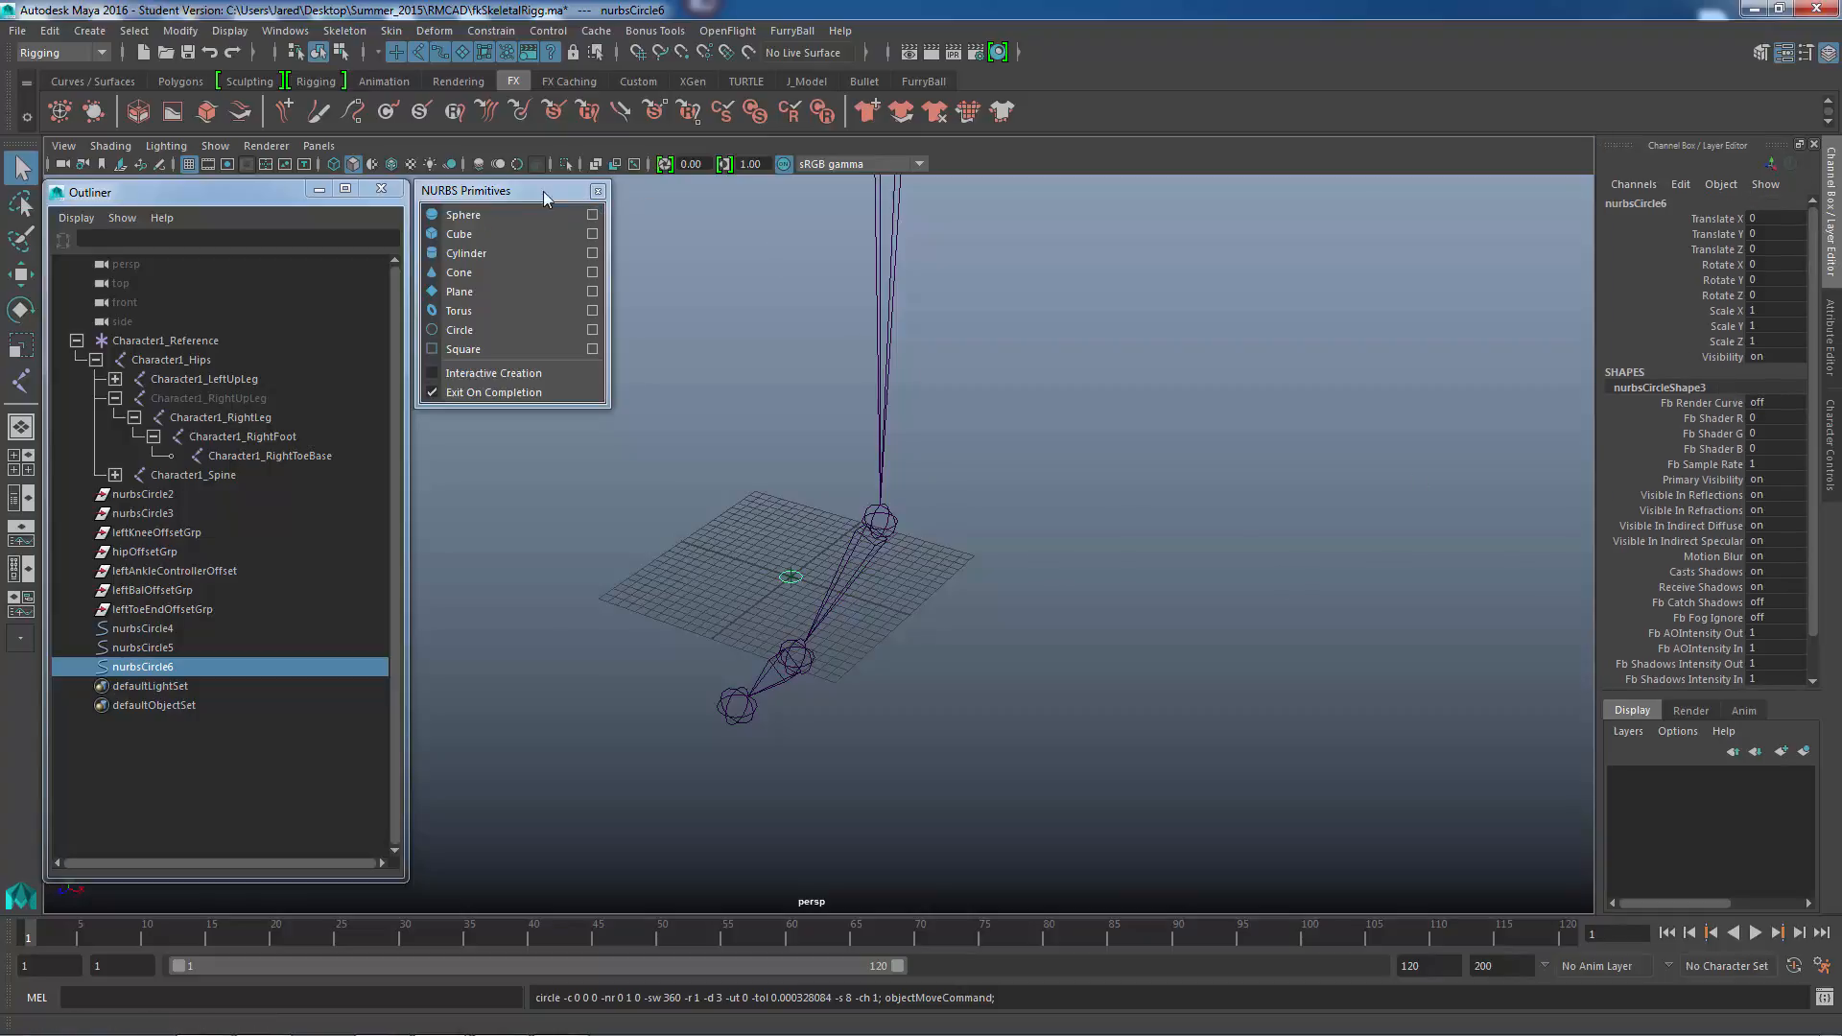
left_click(597, 191)
- Select the second new circle, nurbsCircle5, and set its Rotate Z to 90
left_click_drag(756, 572, 1167, 505)
right_click_drag(1168, 505, 1219, 504, "alt")
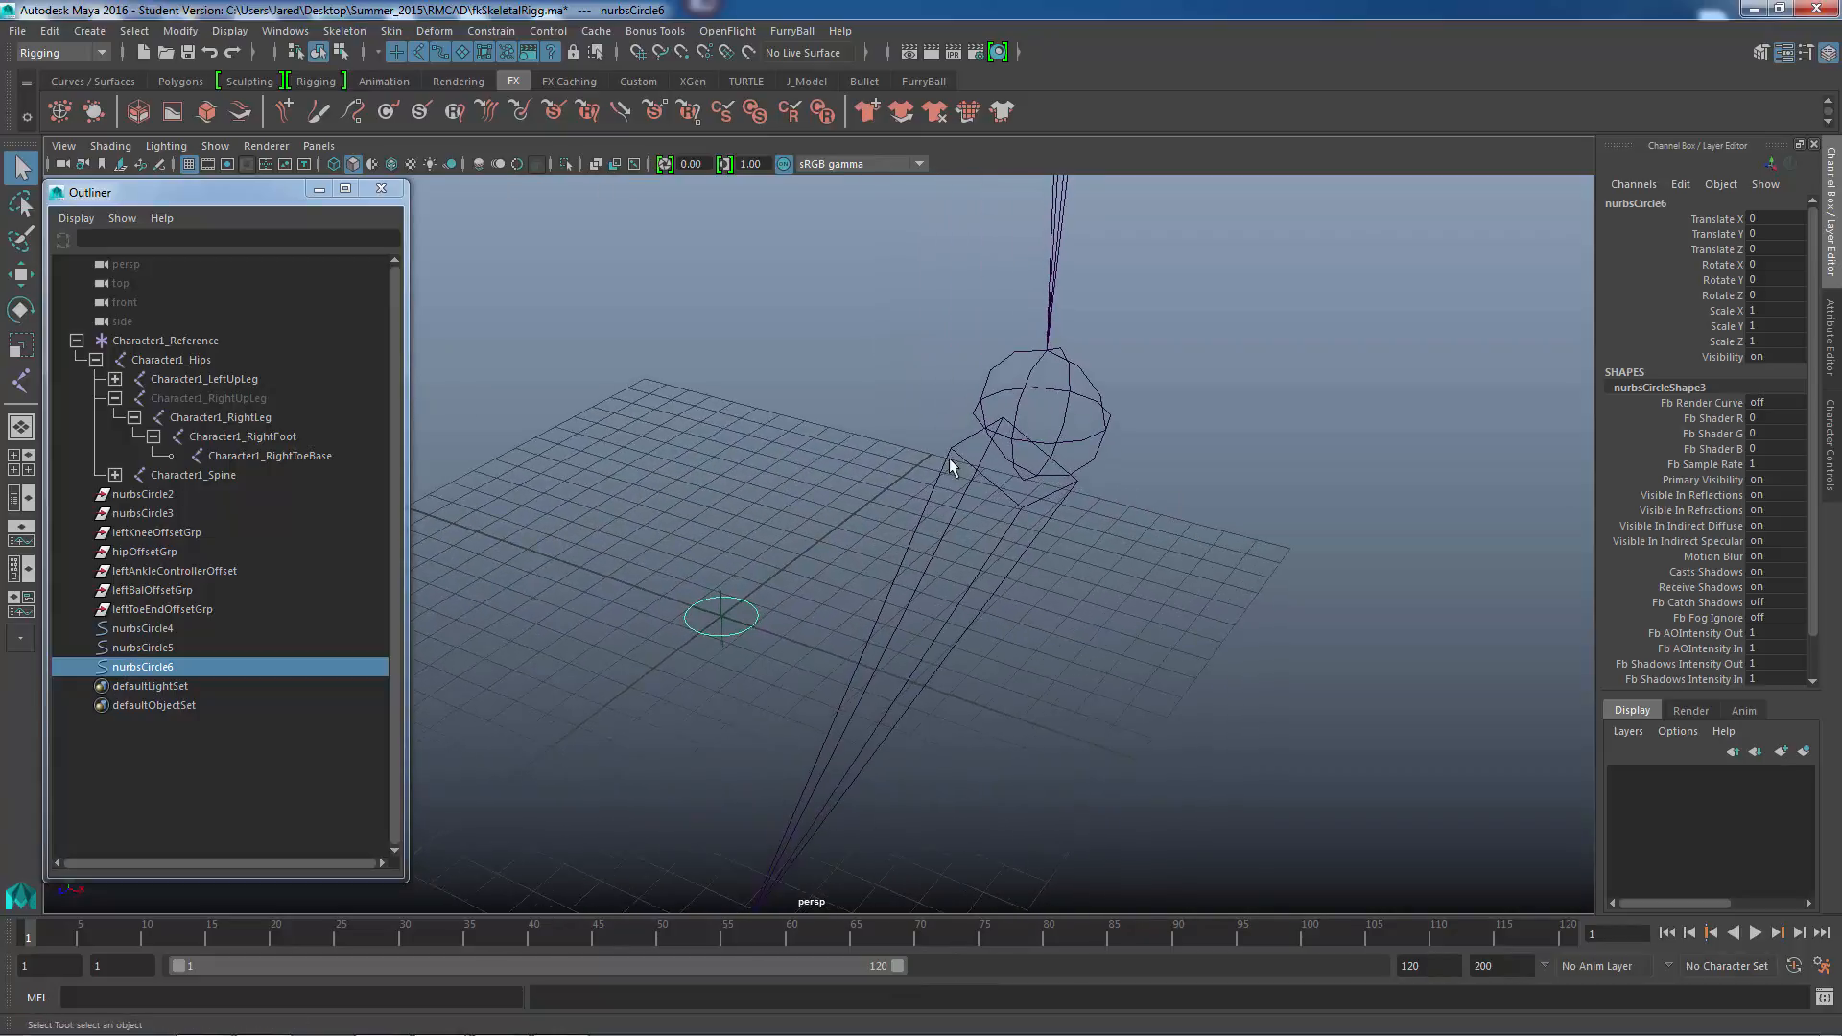
middle_click_drag(948, 460, 942, 407, "alt")
left_click(193, 648)
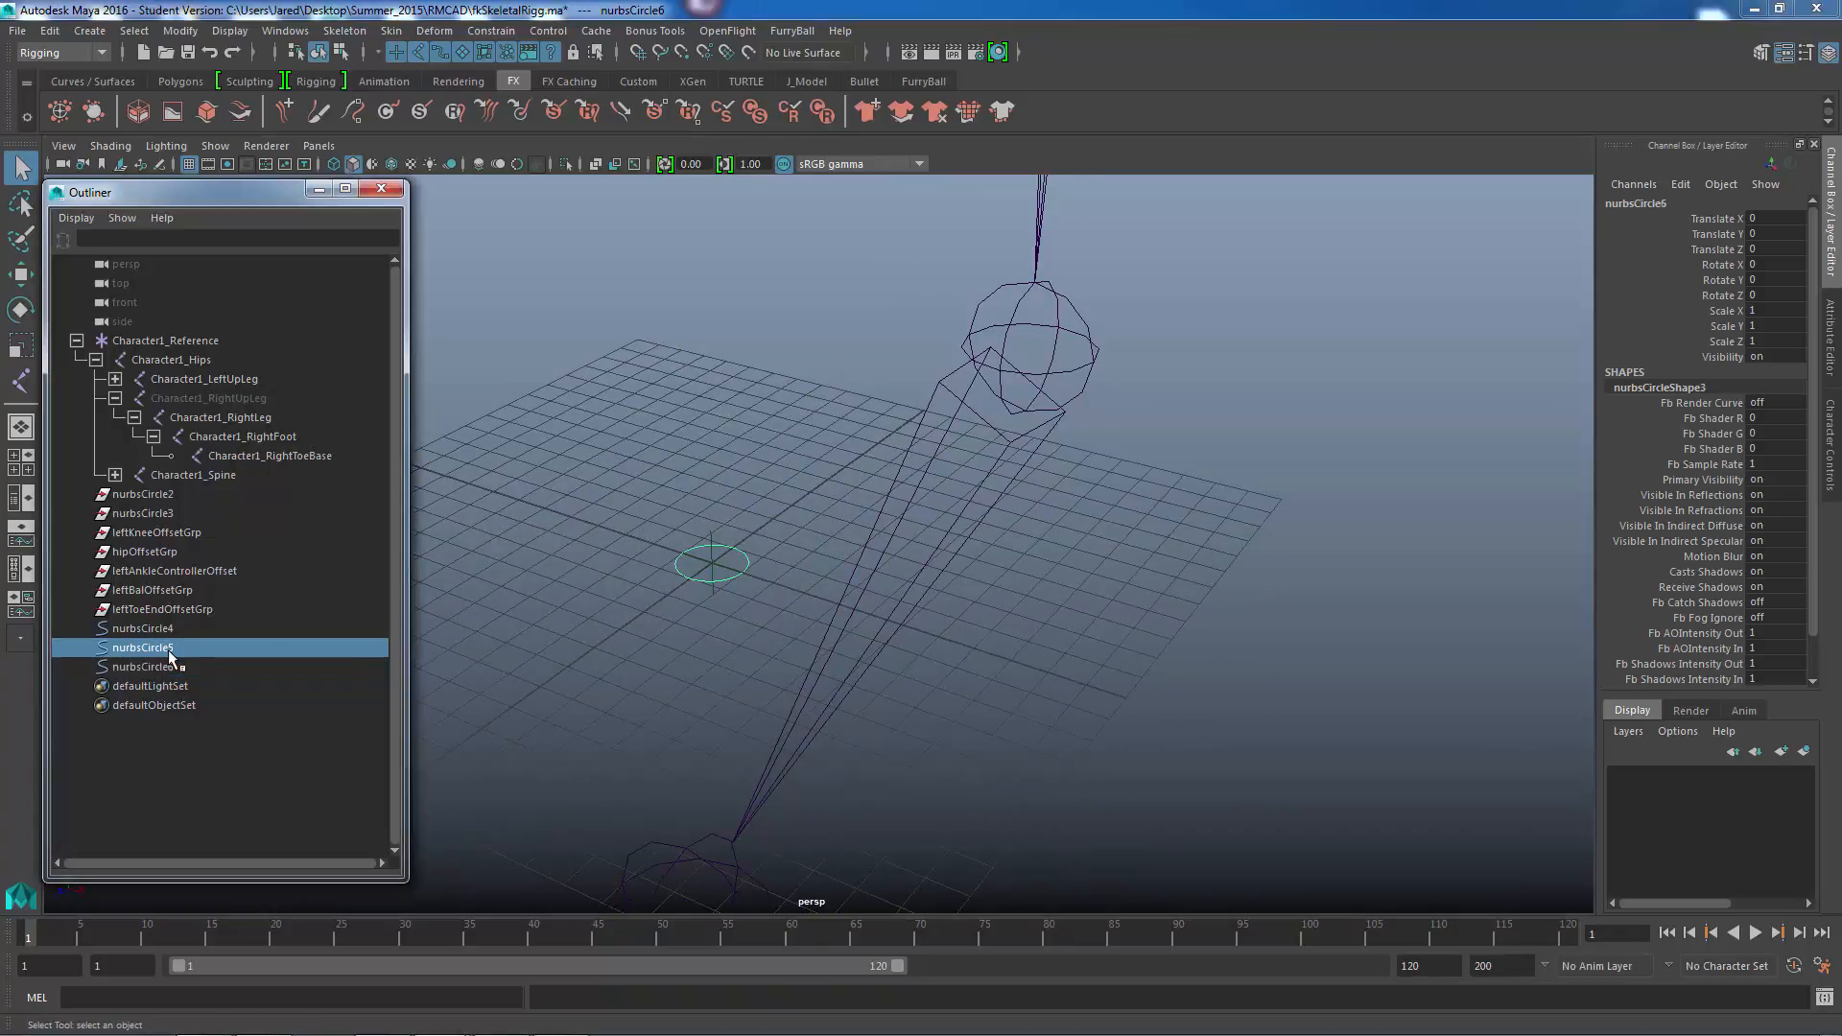
left_click(165, 631)
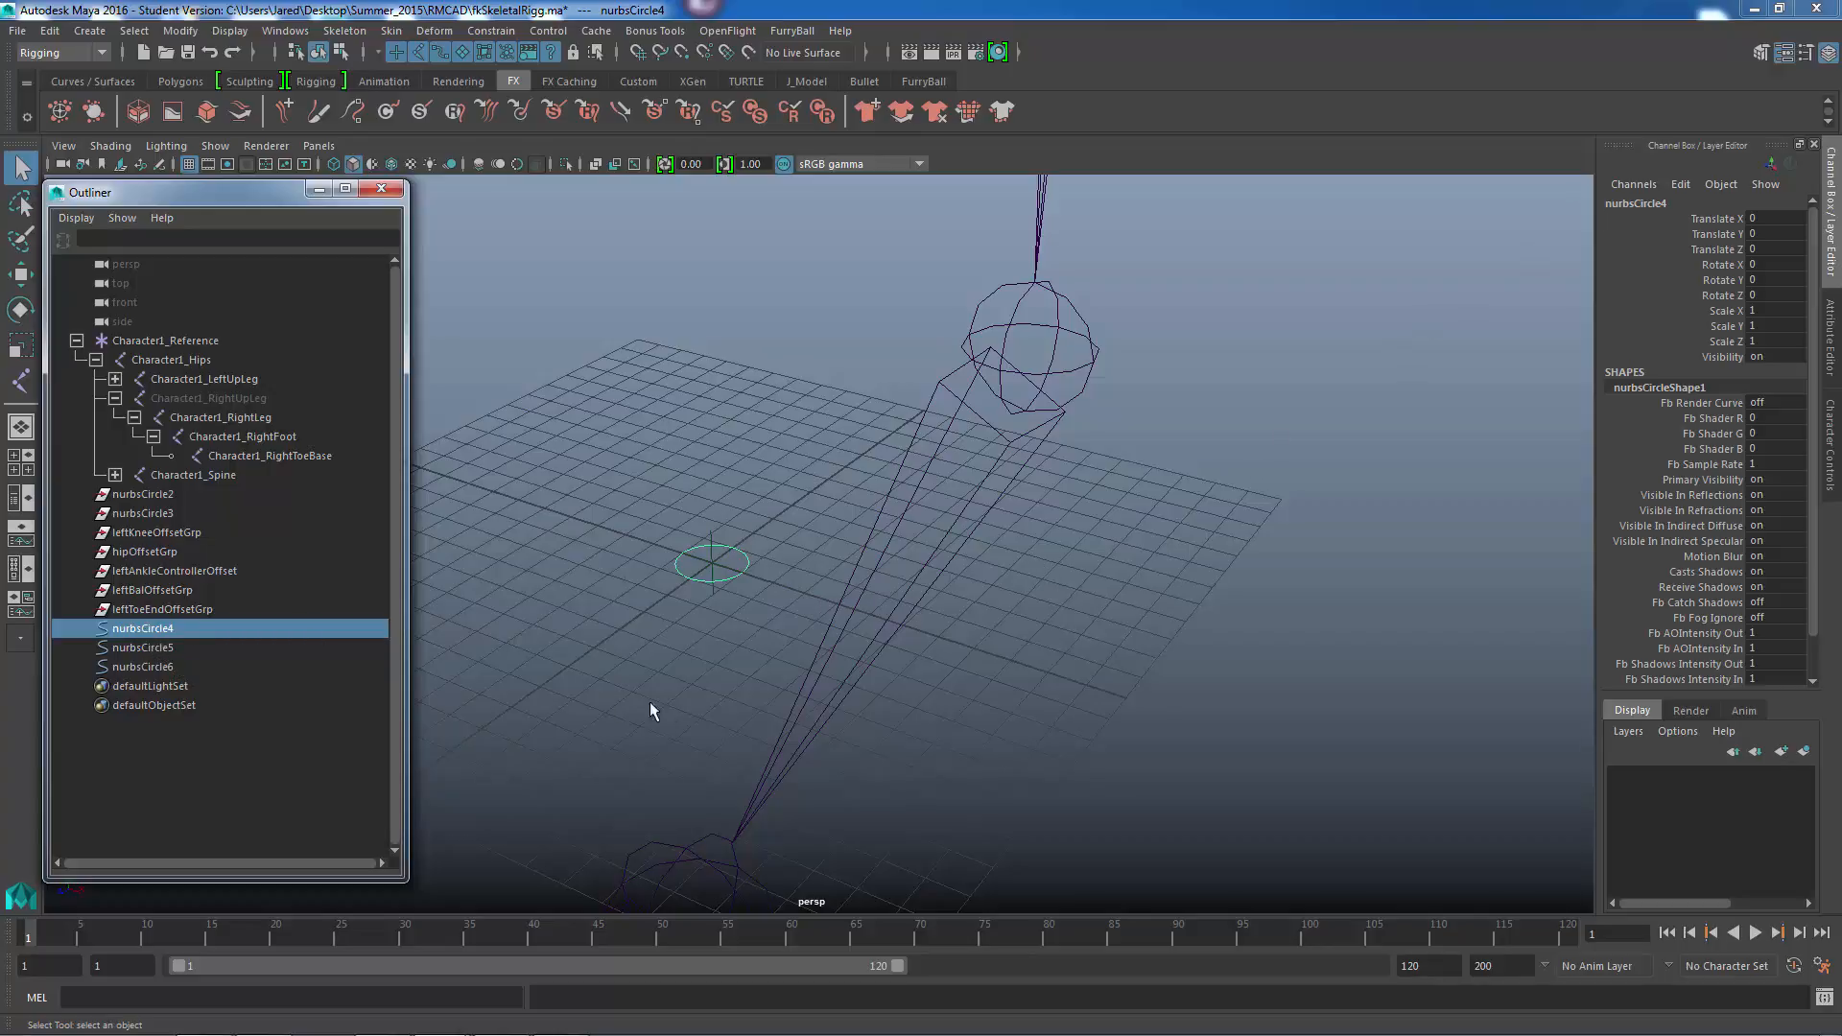
left_click(135, 648)
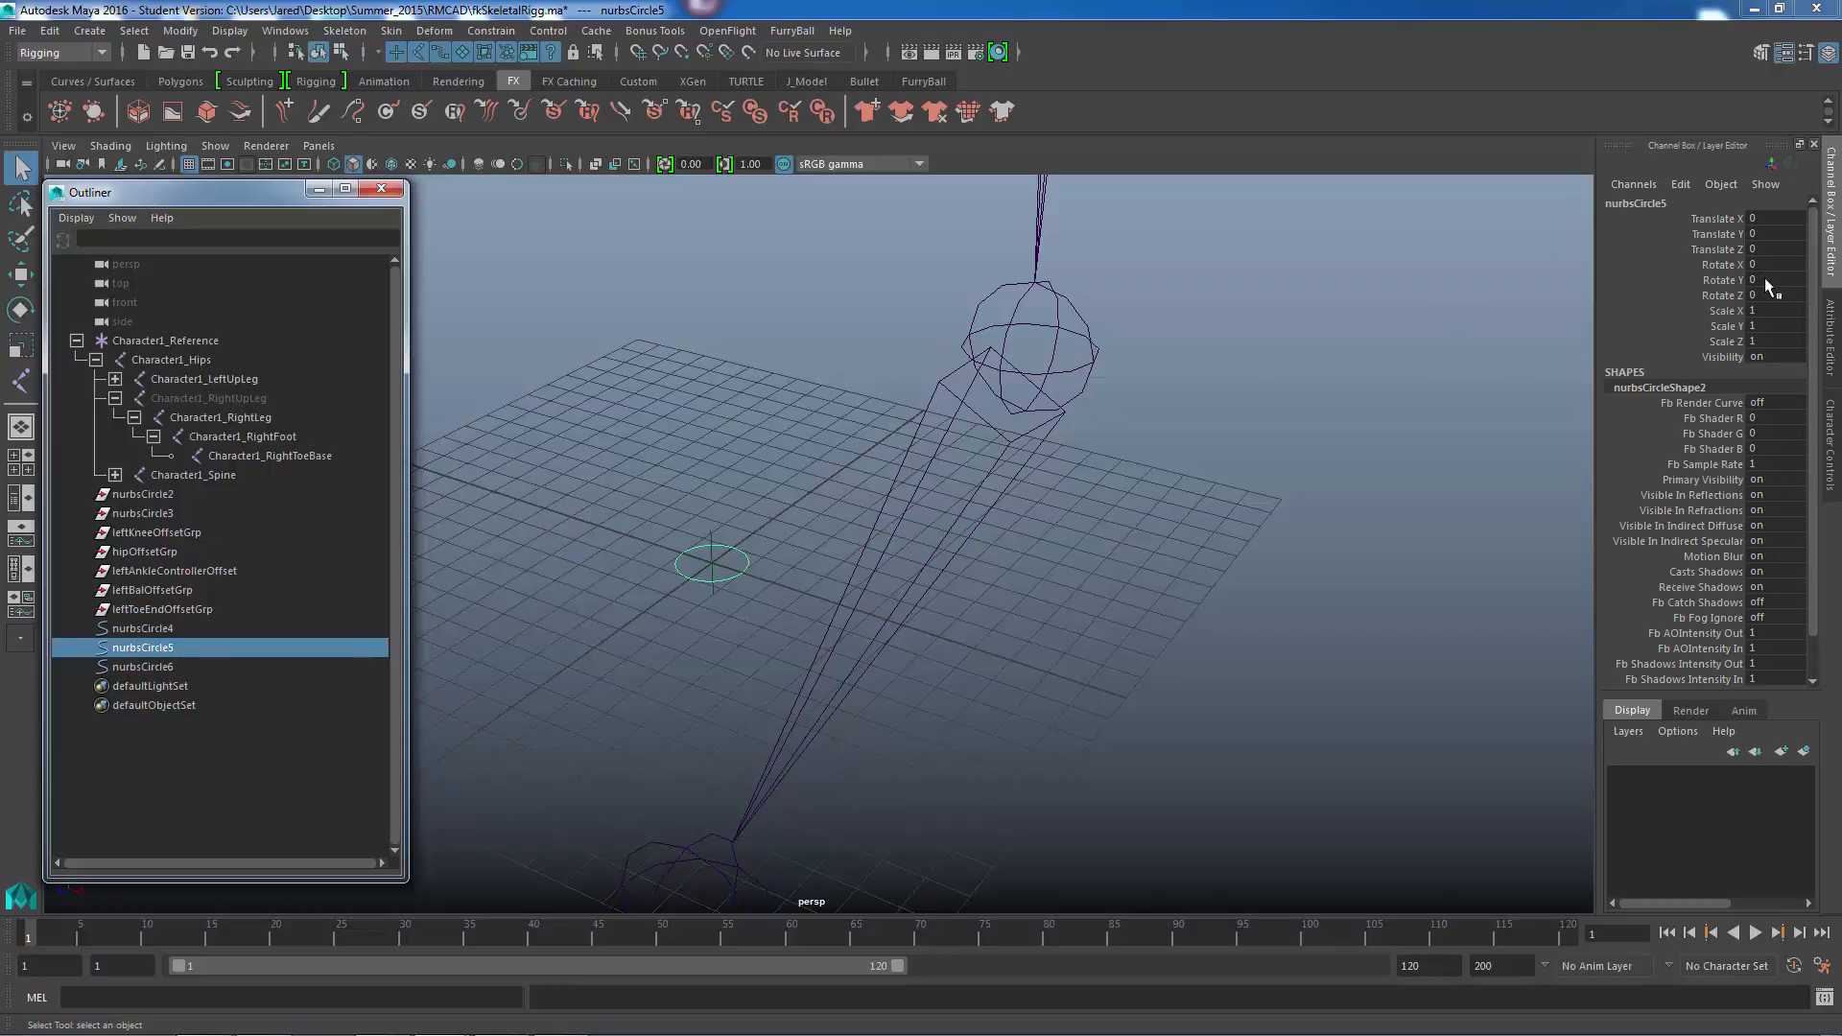
left_click(1719, 295)
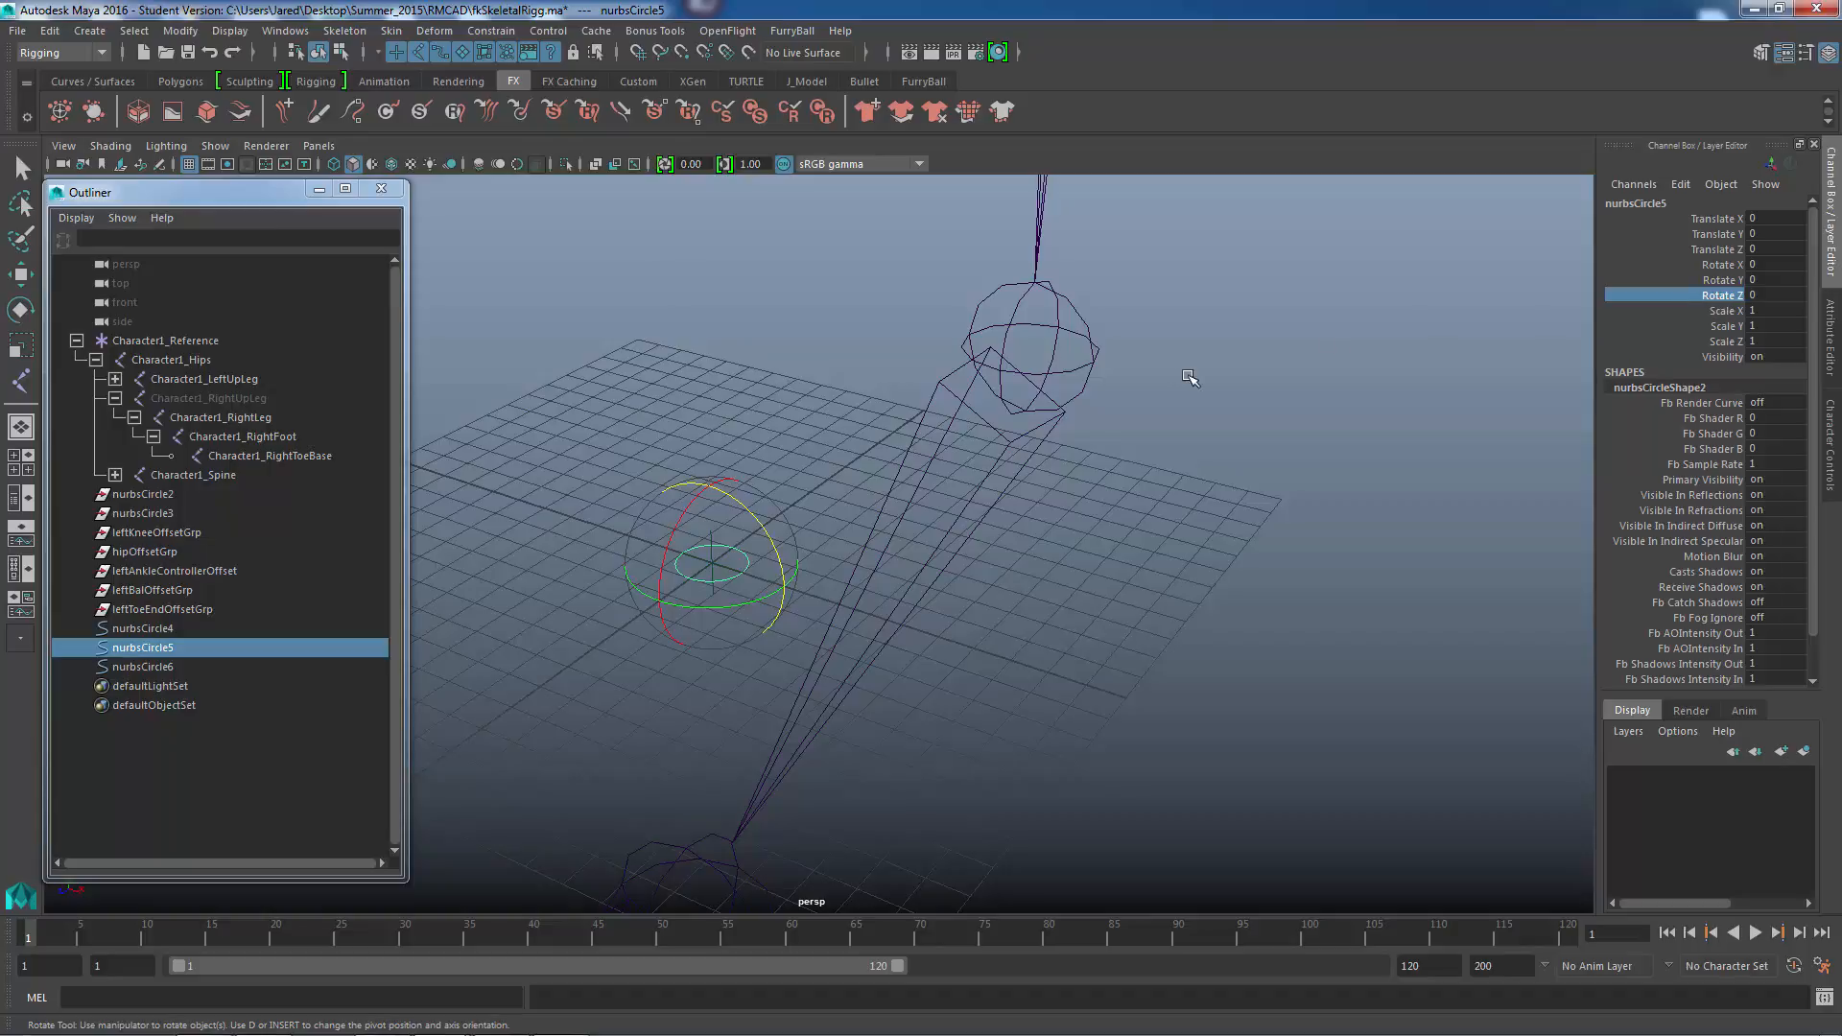
middle_click_drag(1129, 420, 707, 721)
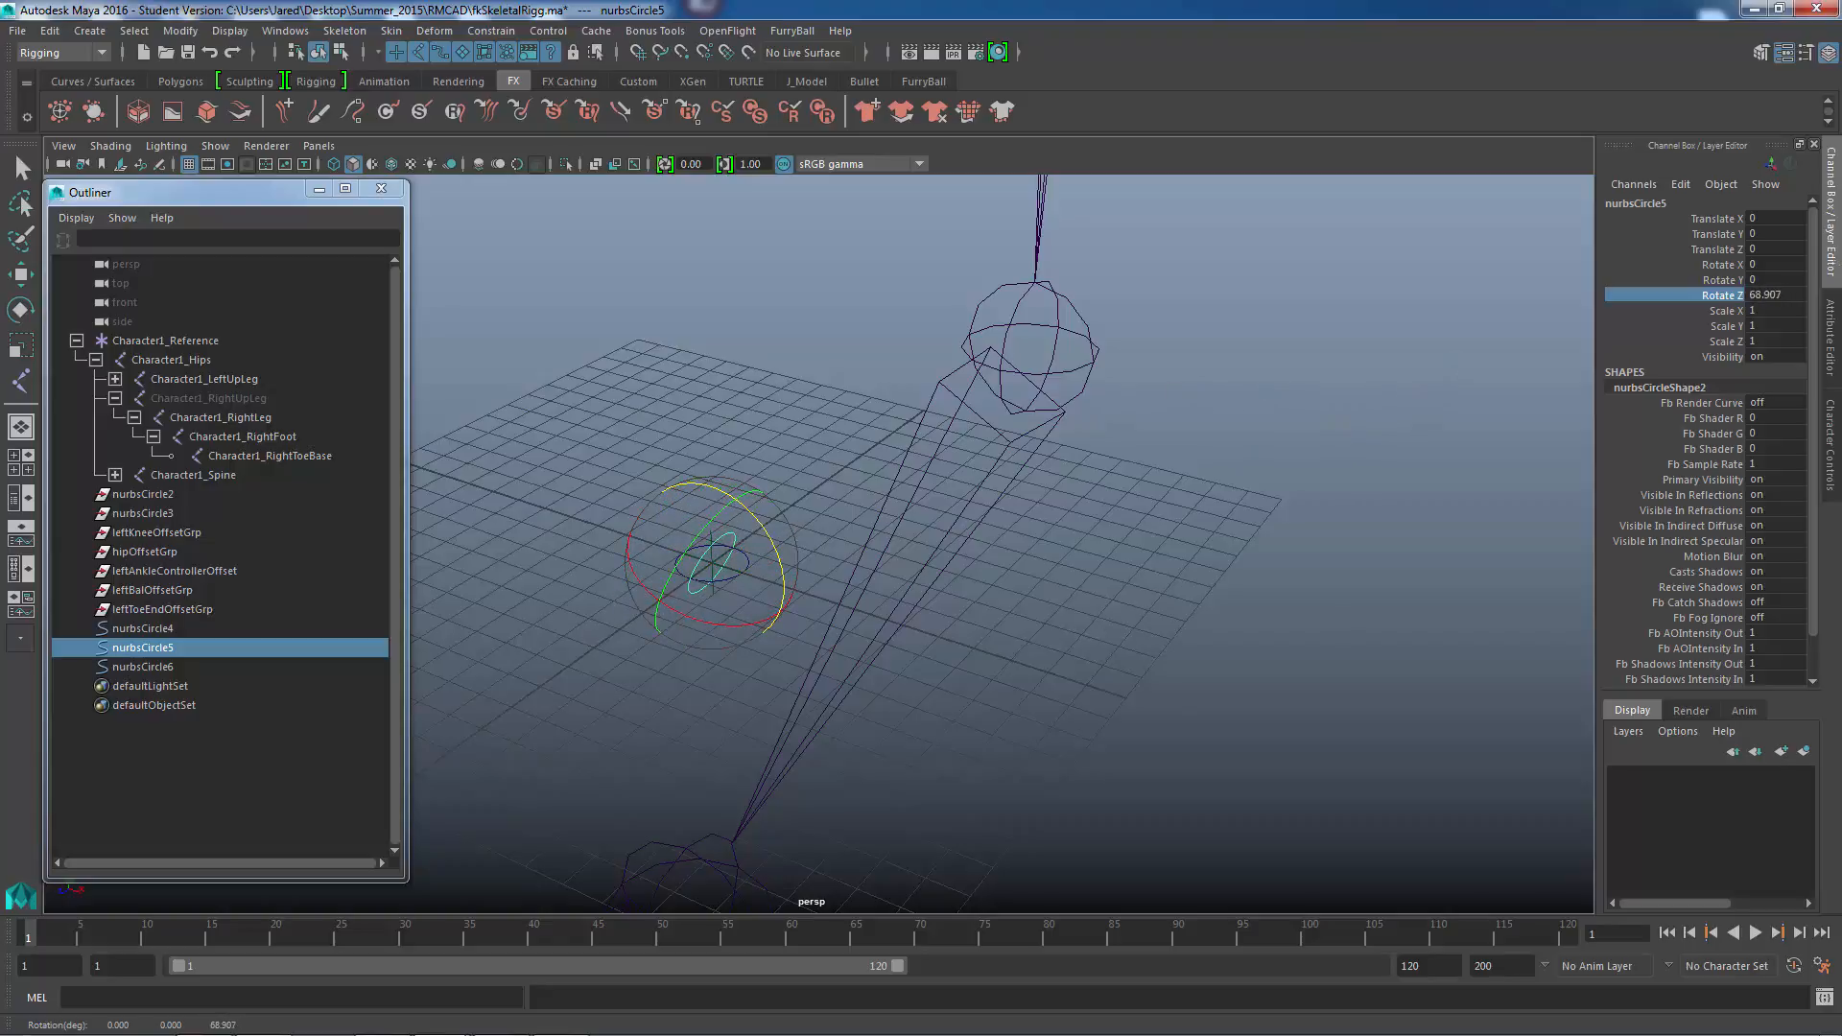
left_click(1789, 298)
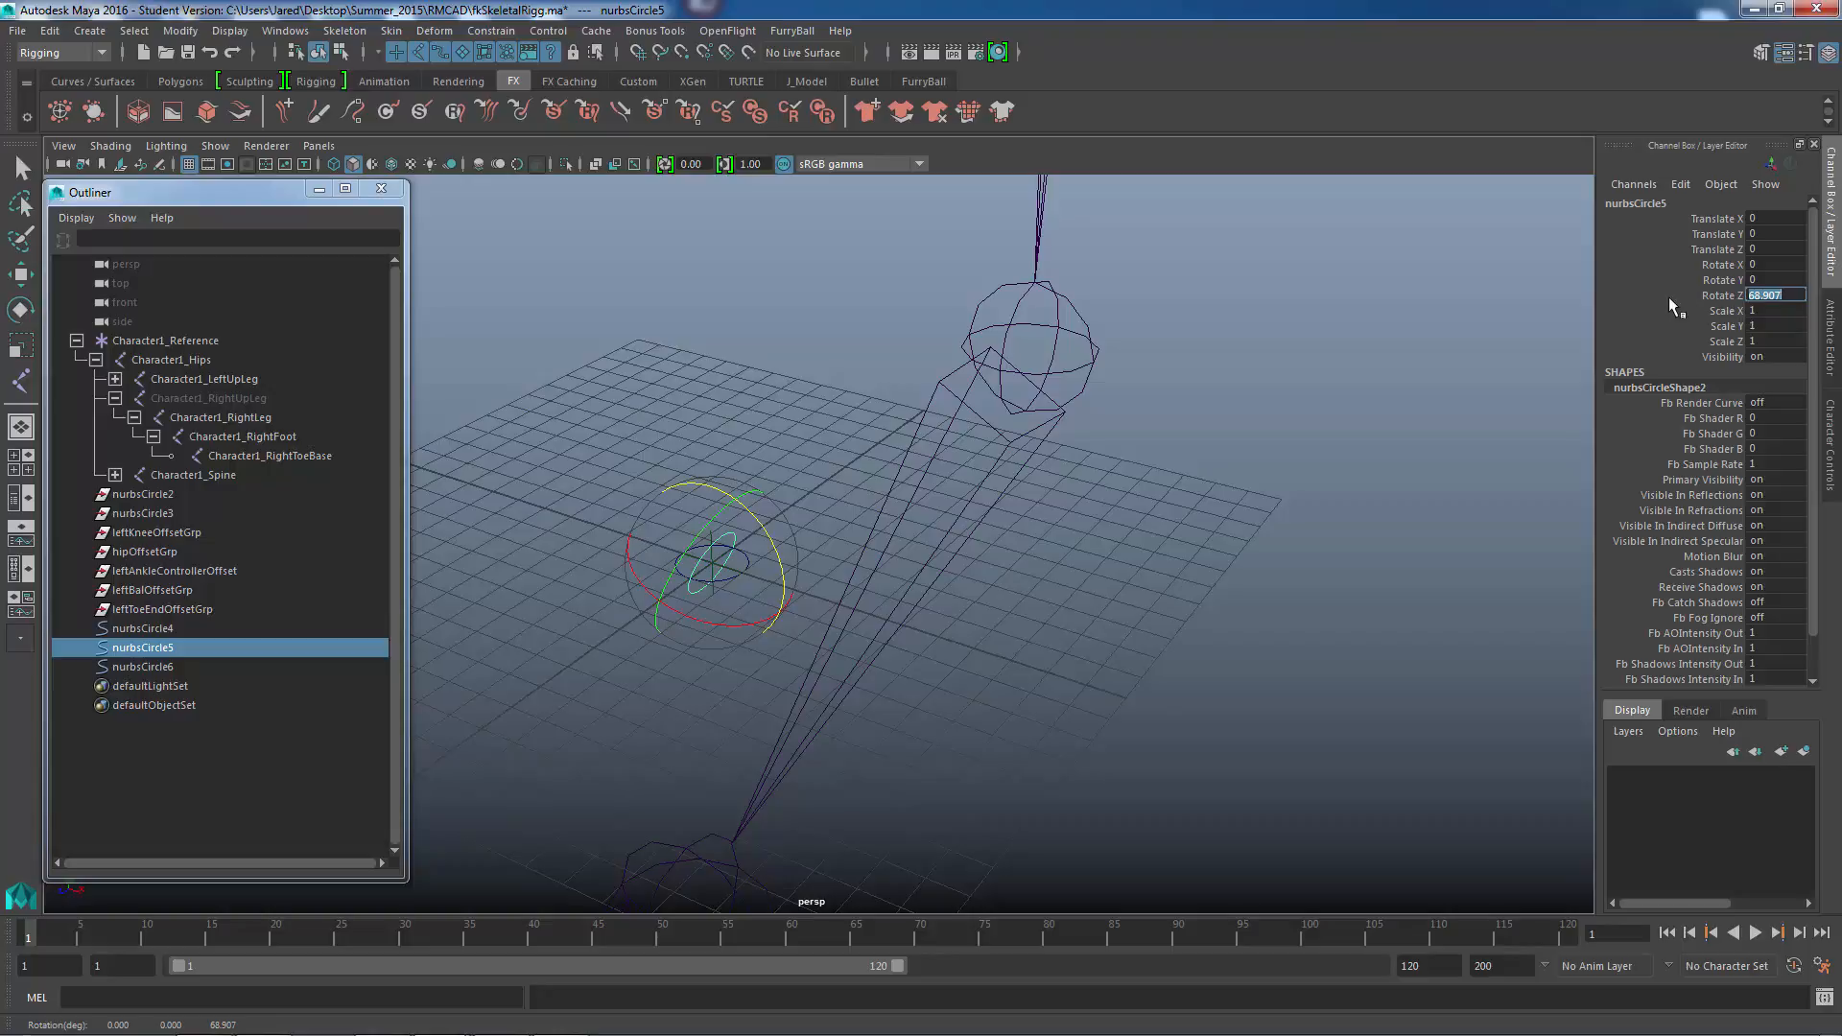
type("90")
key("Return")
left_click_drag(959, 611, 950, 618, "alt")
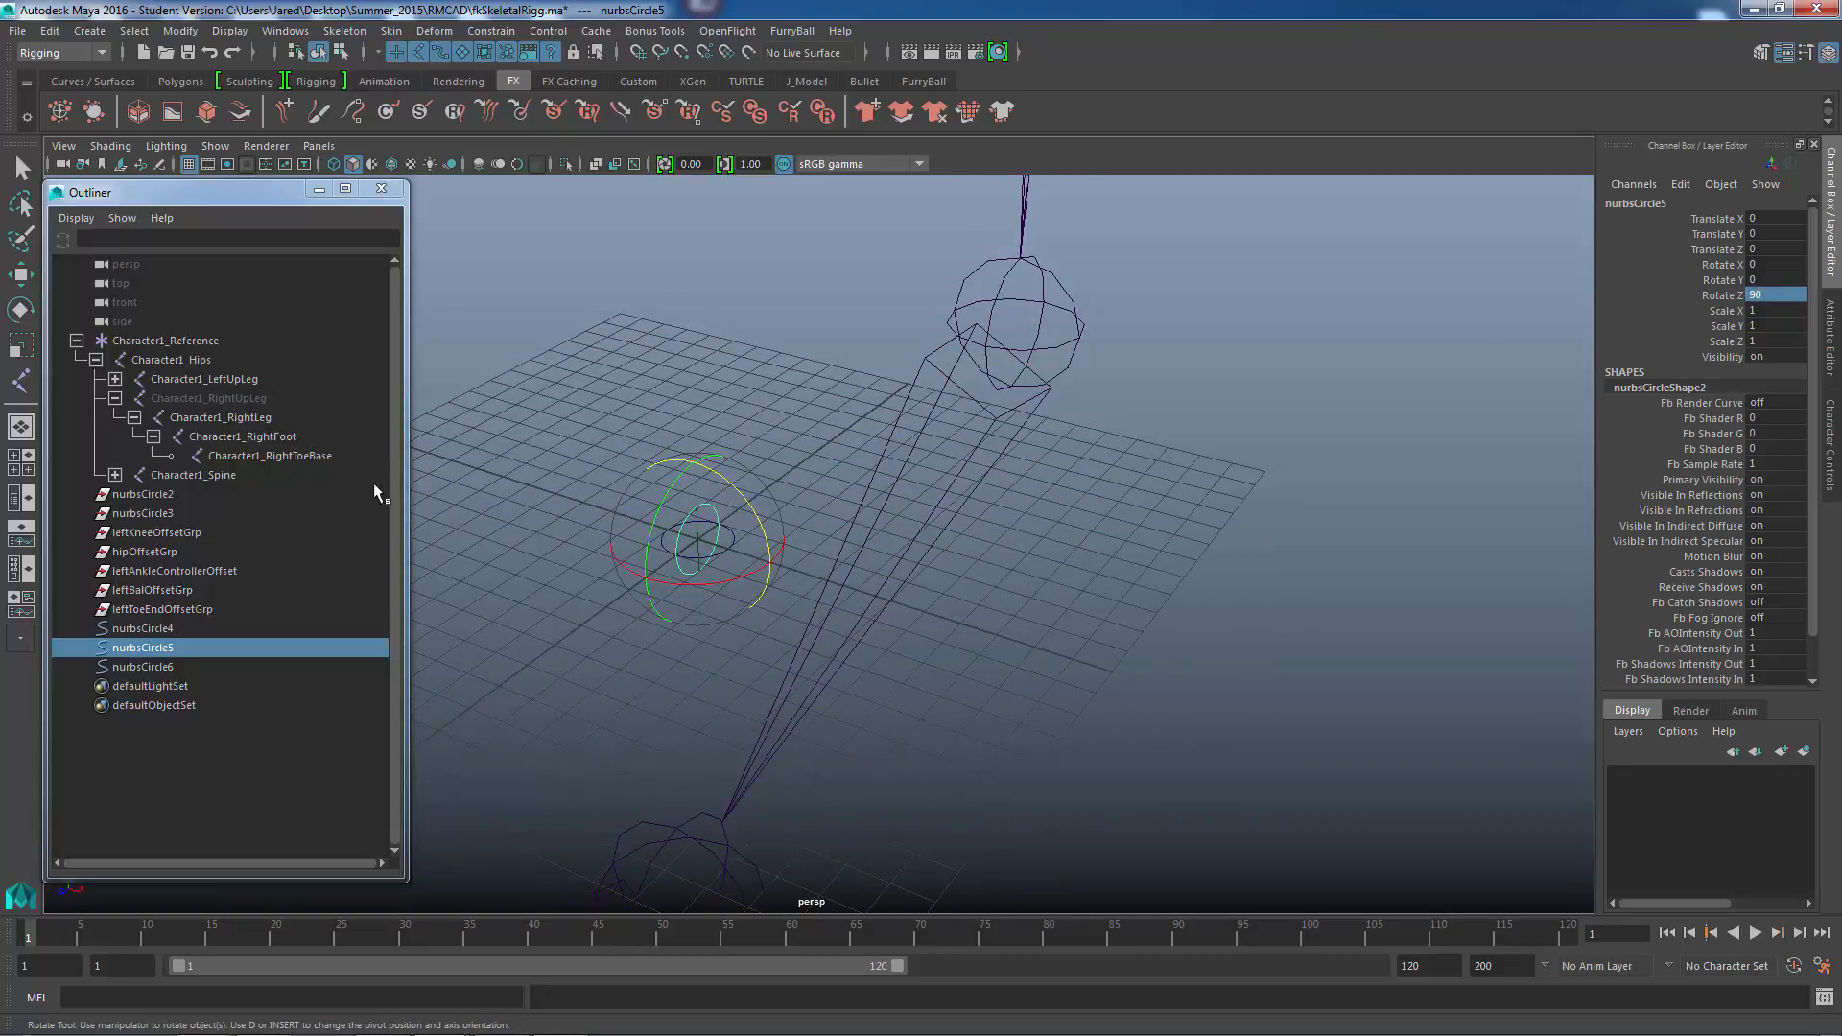
- Select the third new circle, nurbsCircle6
left_click(148, 669)
key("q")
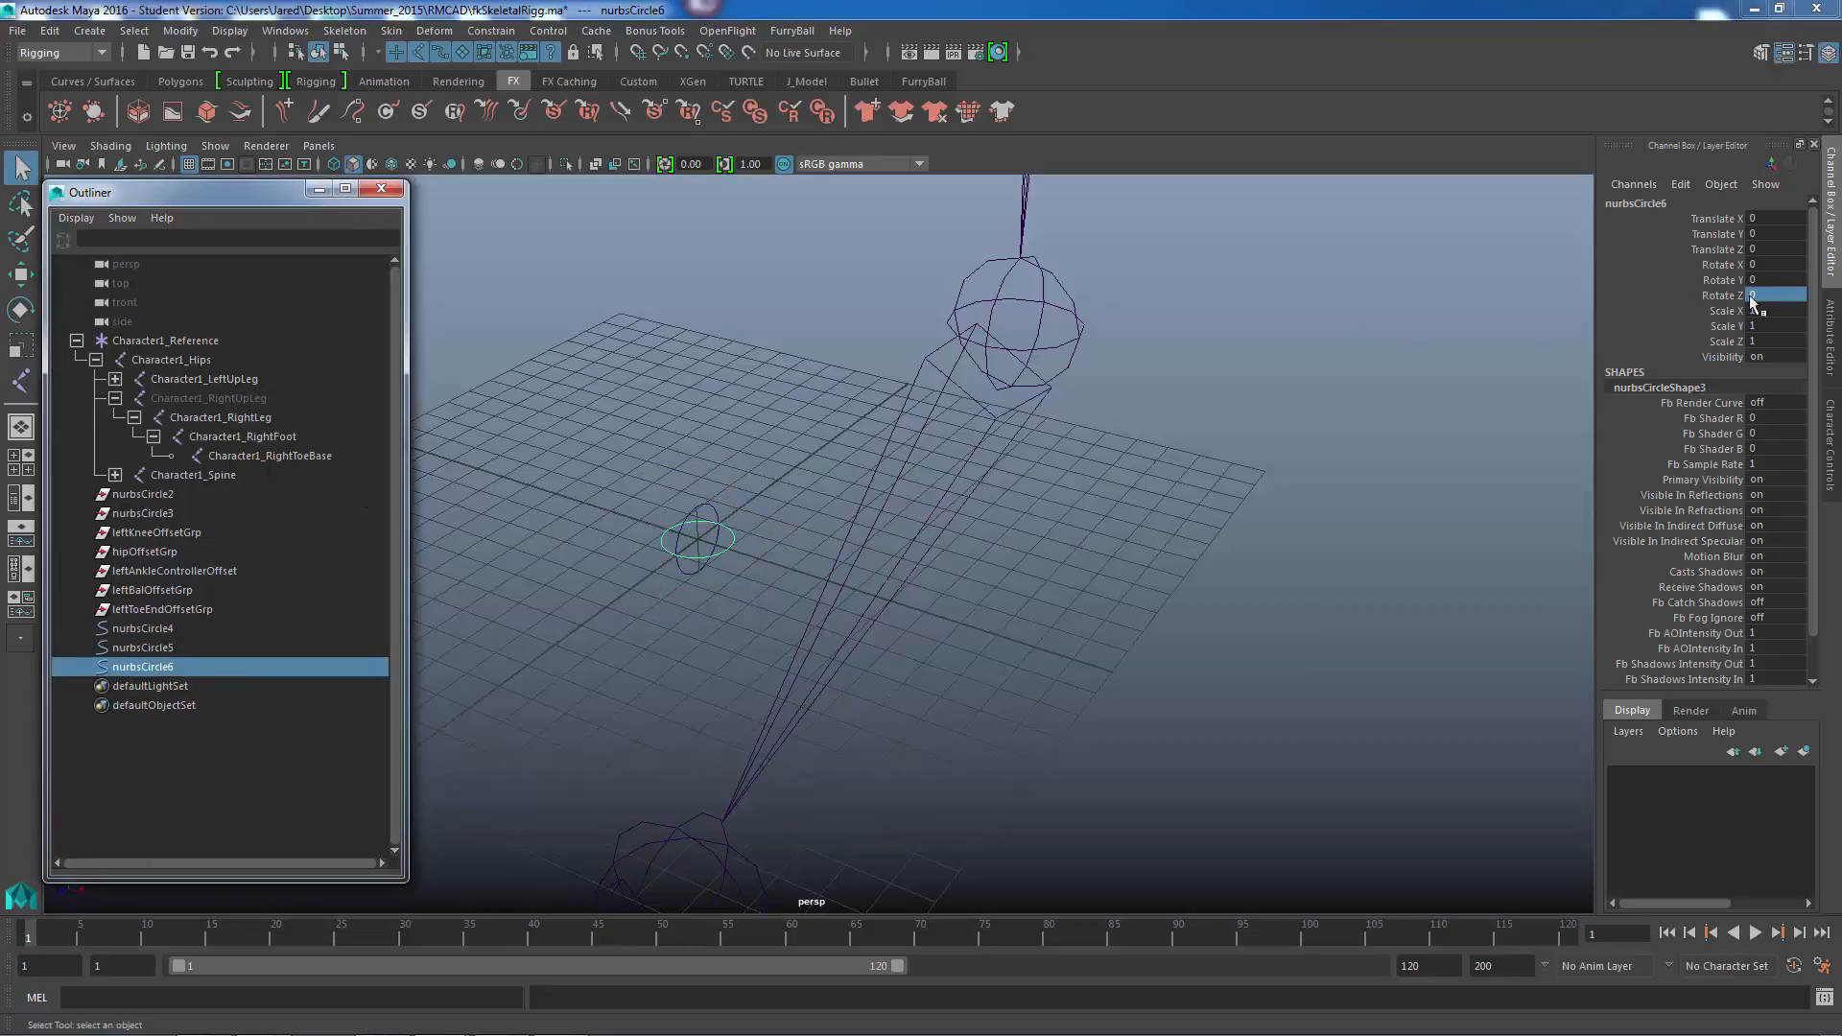
left_click(1724, 280)
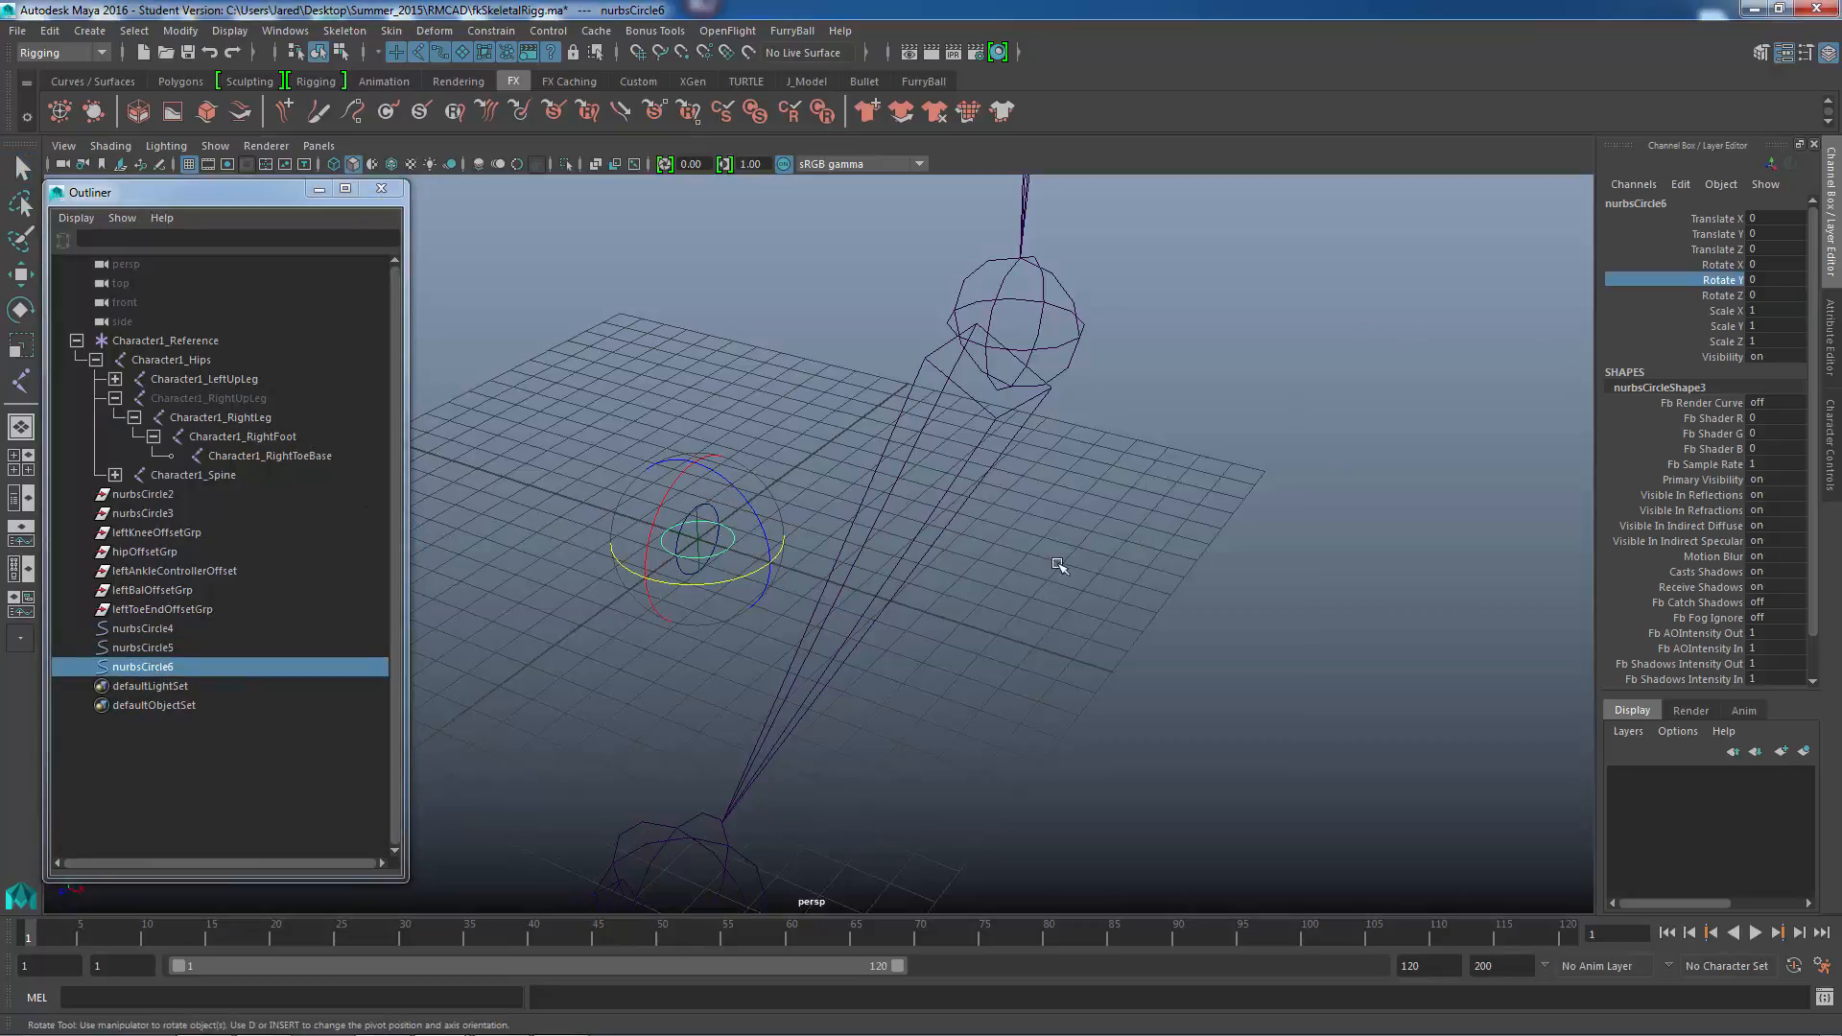
middle_click_drag(1062, 568, 1092, 566)
key("ctrl+z")
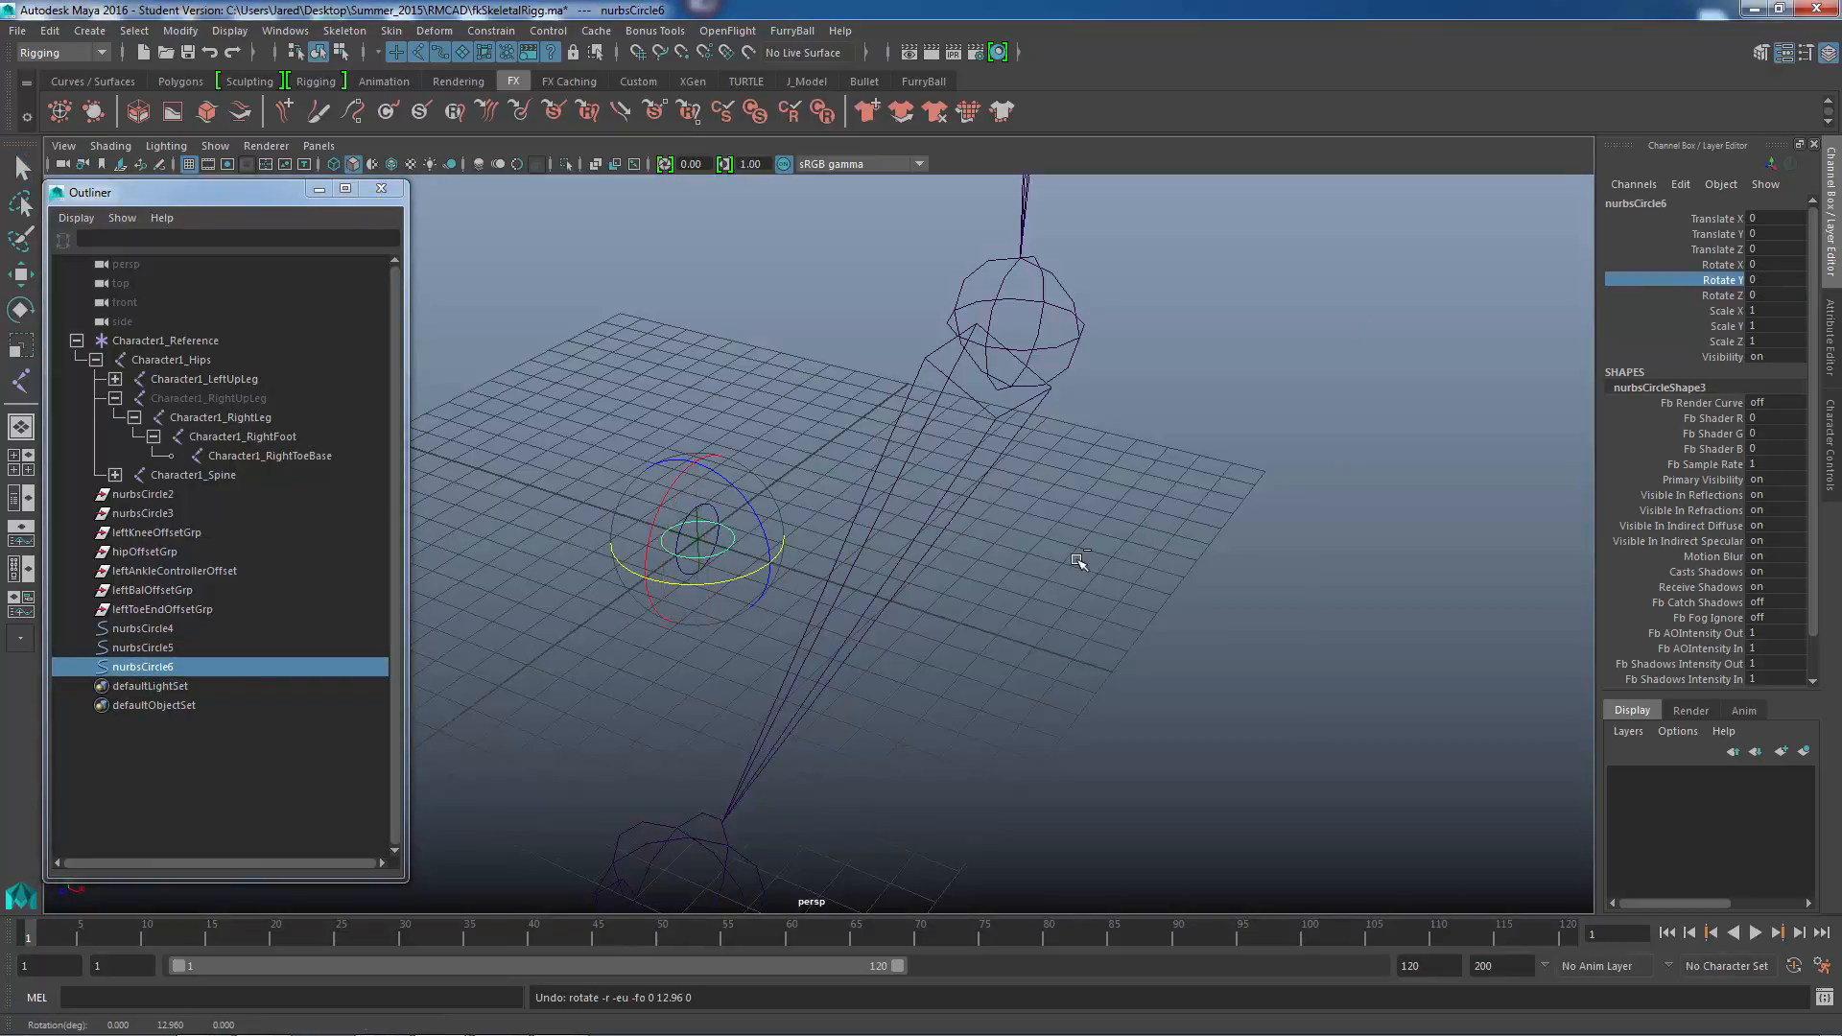
- Set the Rotate X of nurbsCircle6 to 90
left_click(1723, 265)
middle_click_drag(1297, 400, 1264, 476)
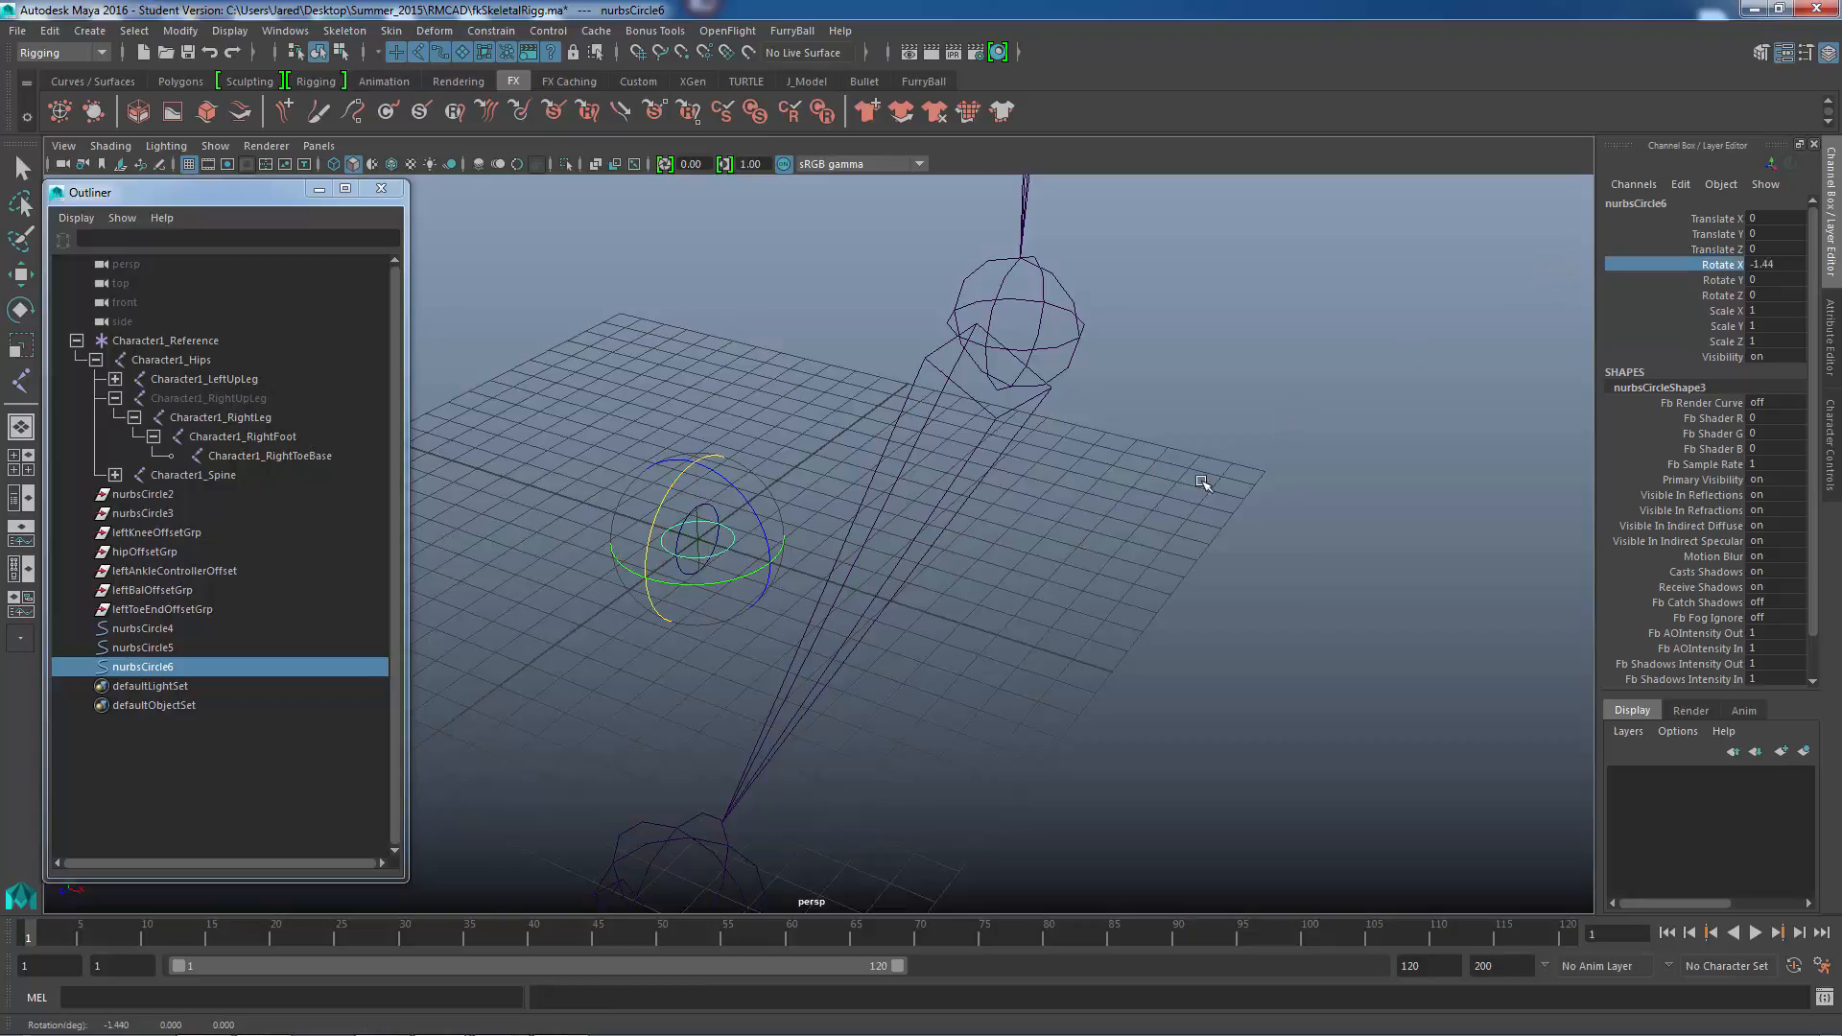
left_click(1776, 263)
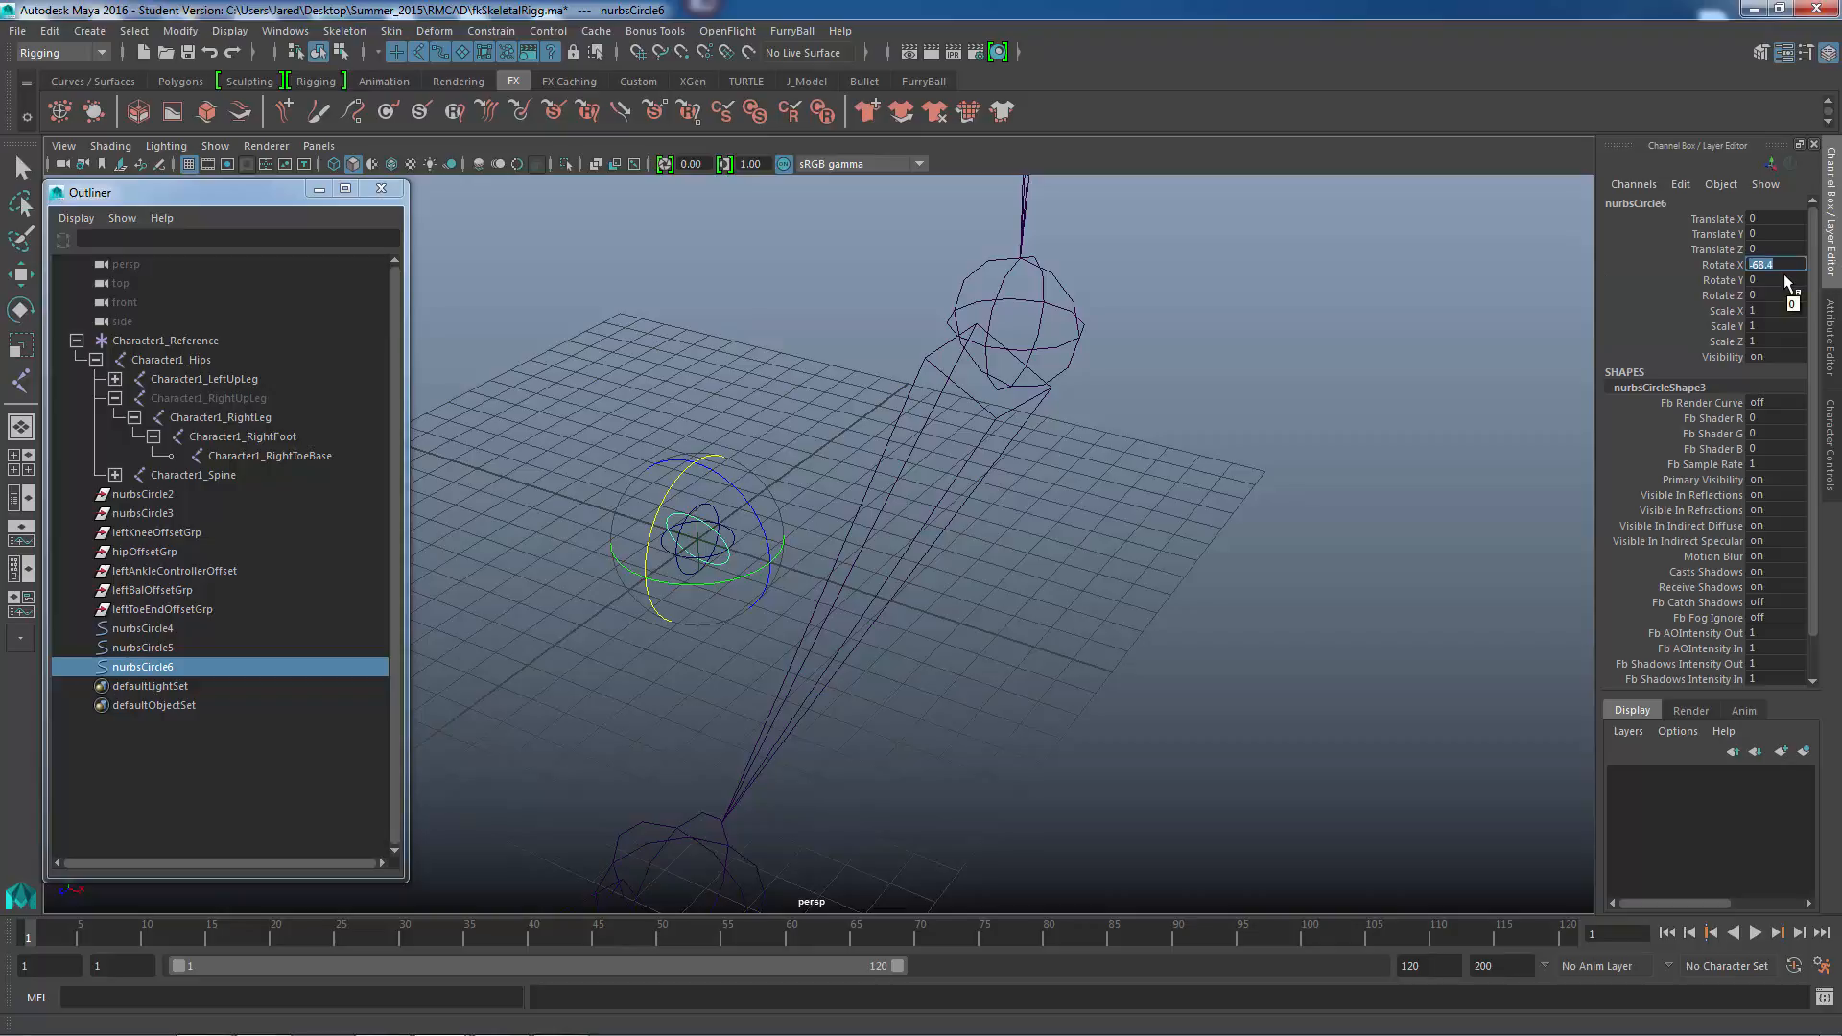
type("90")
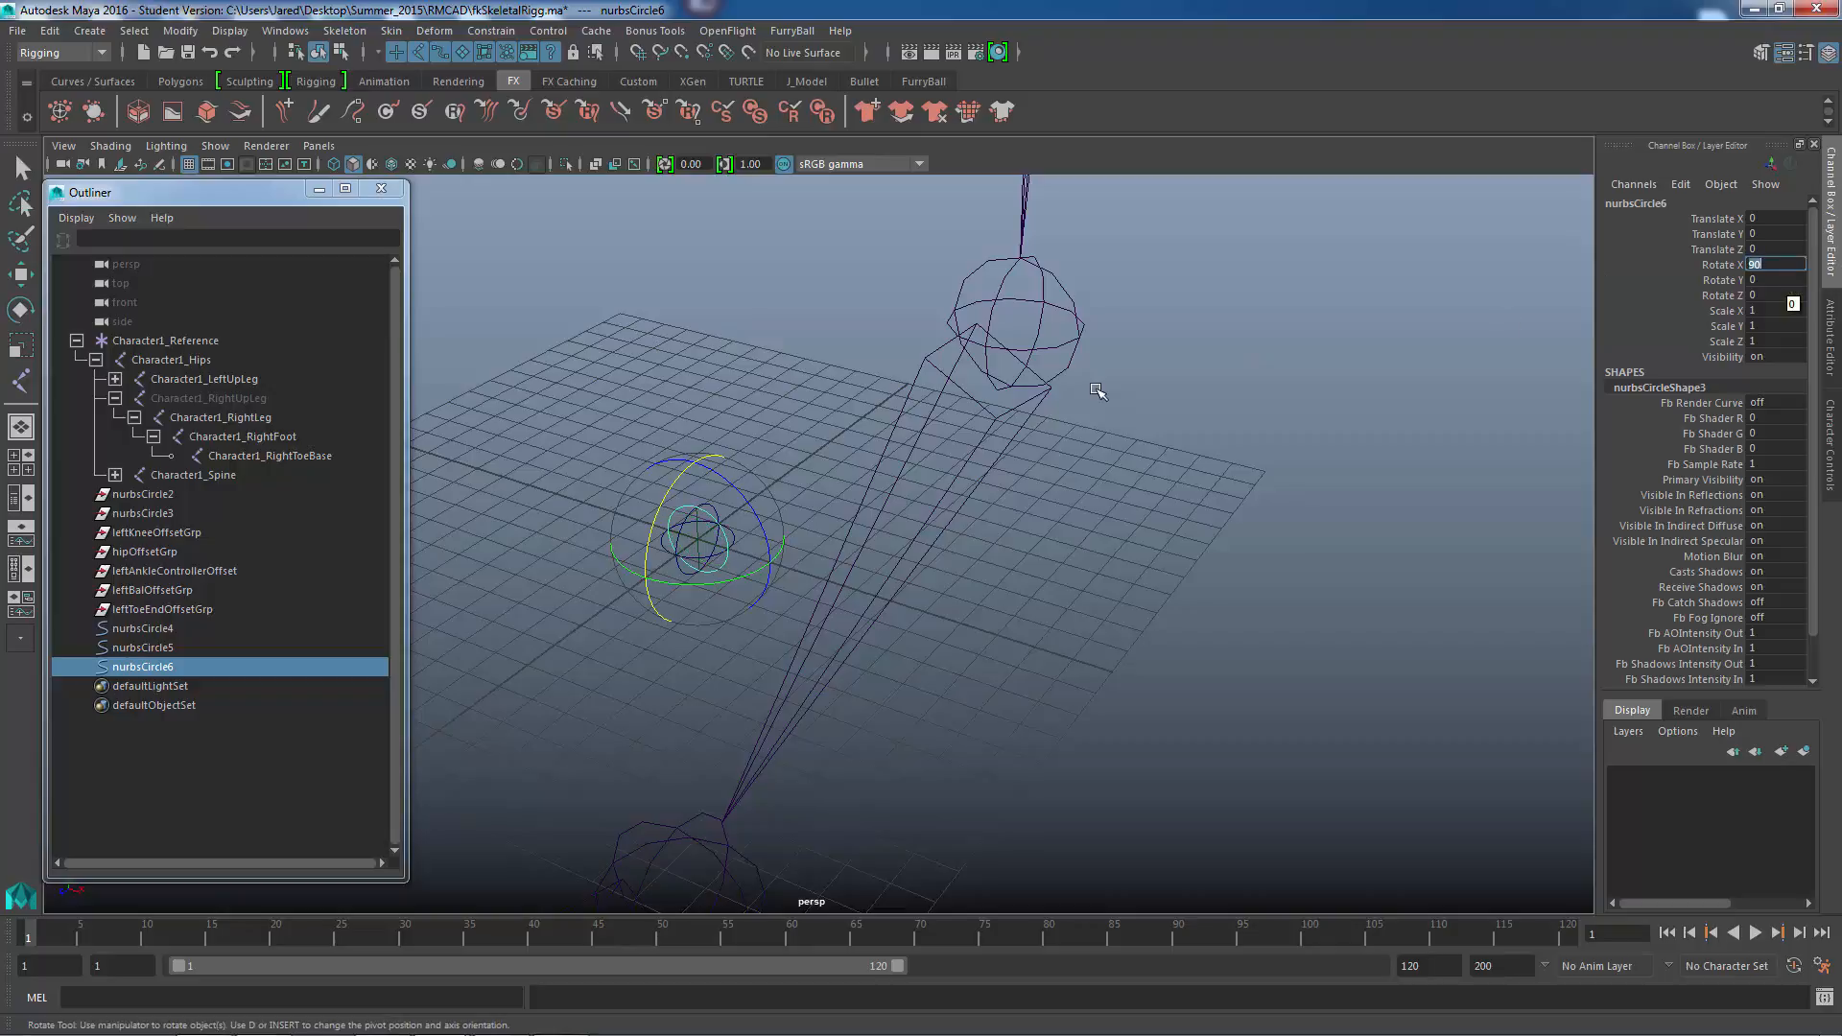
- Frame the circles in the perspective view and select nurbsCircle4, nurbsCircle5 and nurbsCircle6 together
left_click_drag(750, 628, 757, 596, "alt")
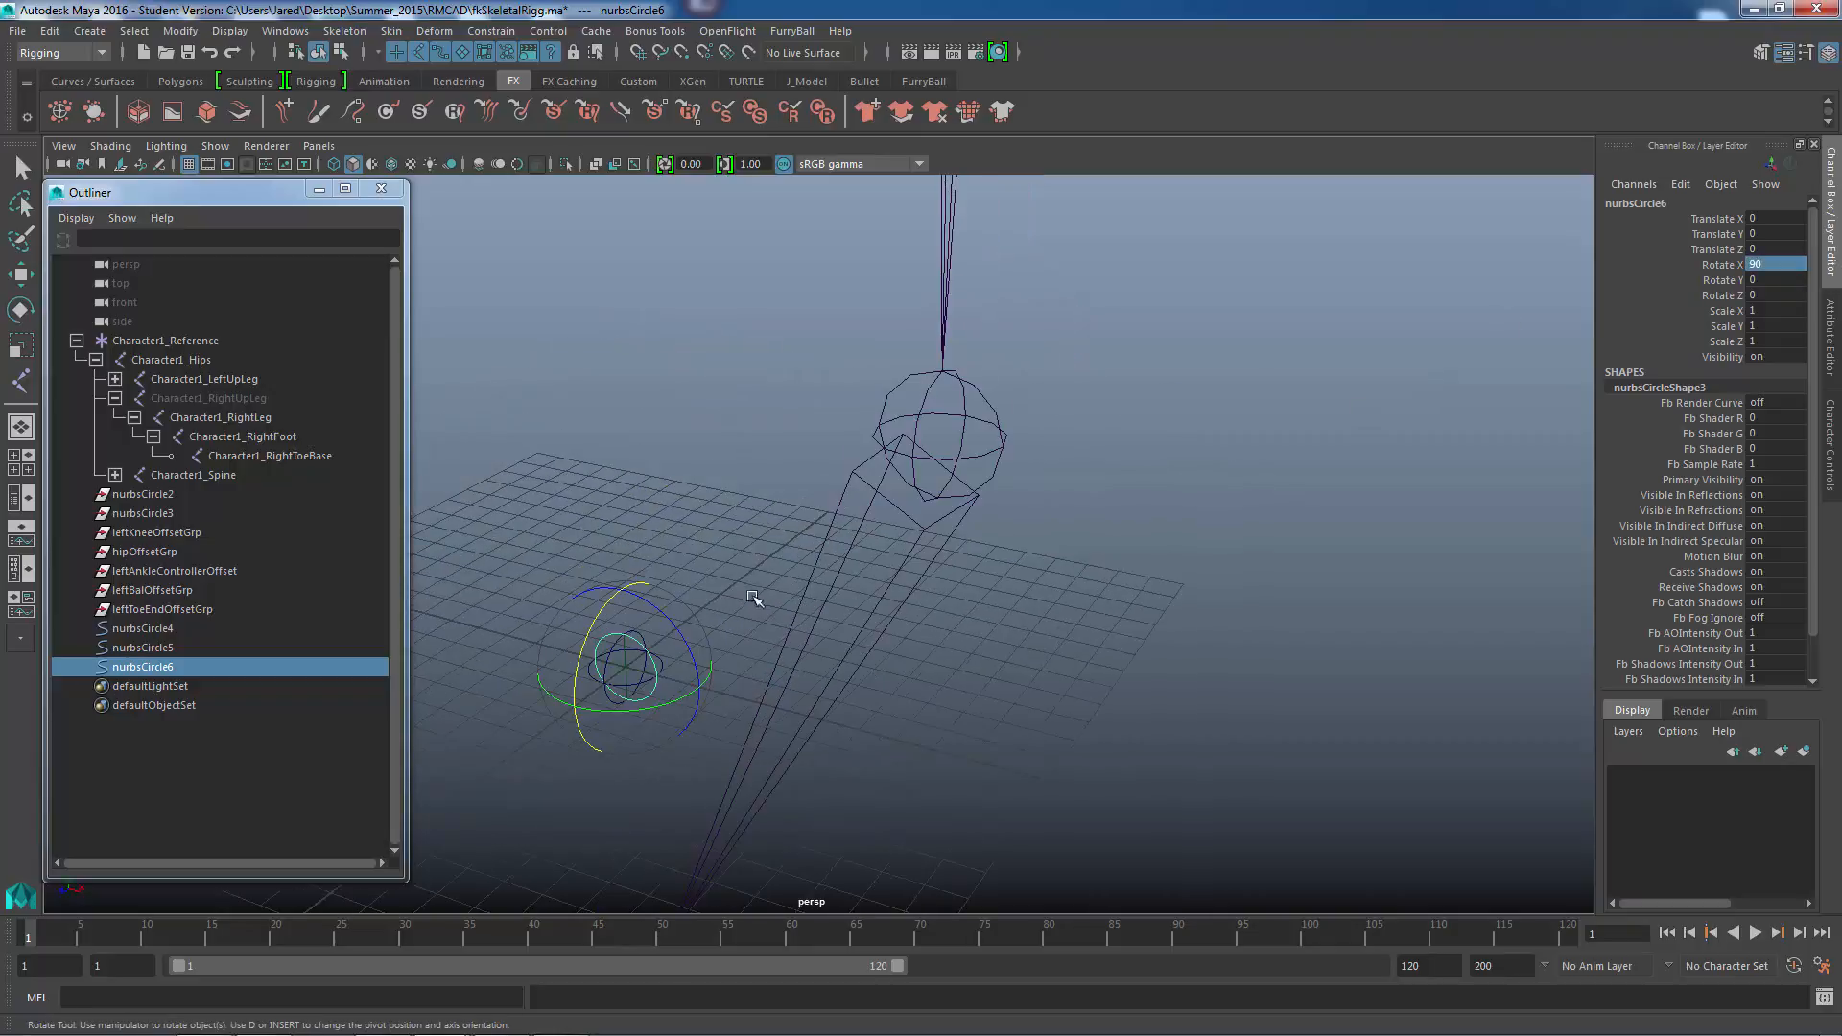
middle_click_drag(757, 596, 936, 480, "alt")
key("f")
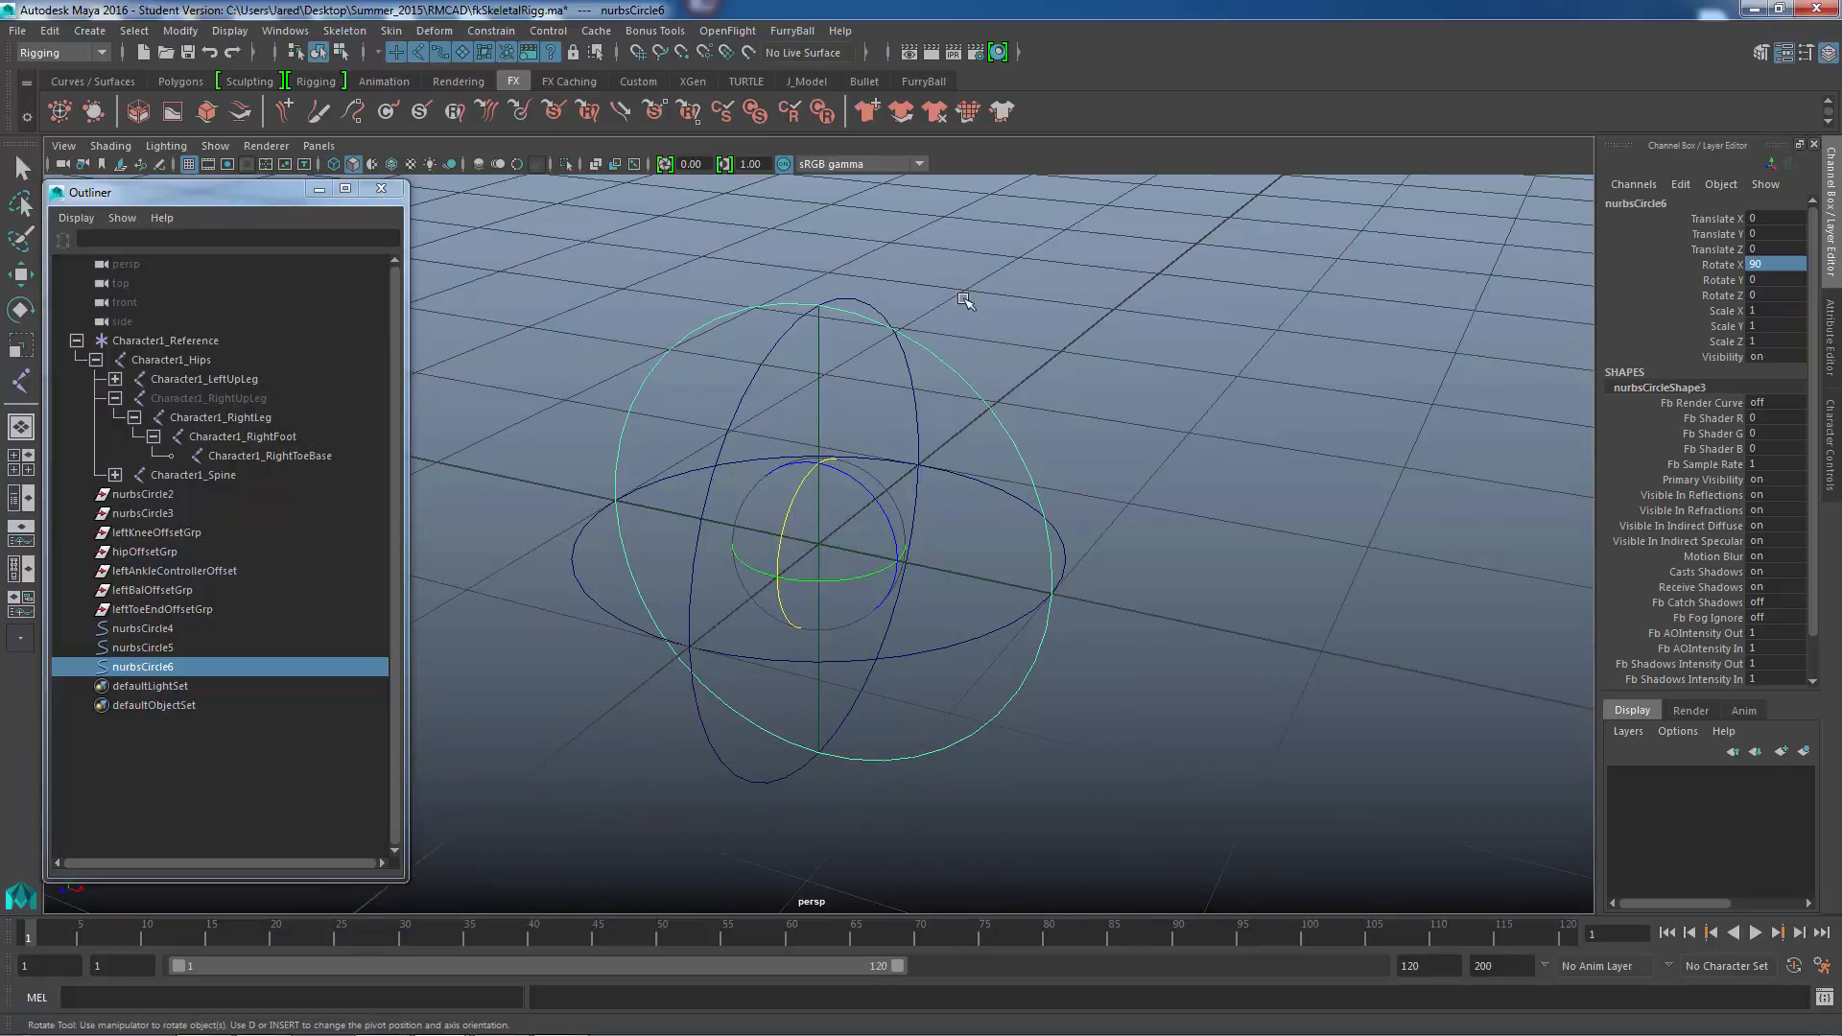
key("q")
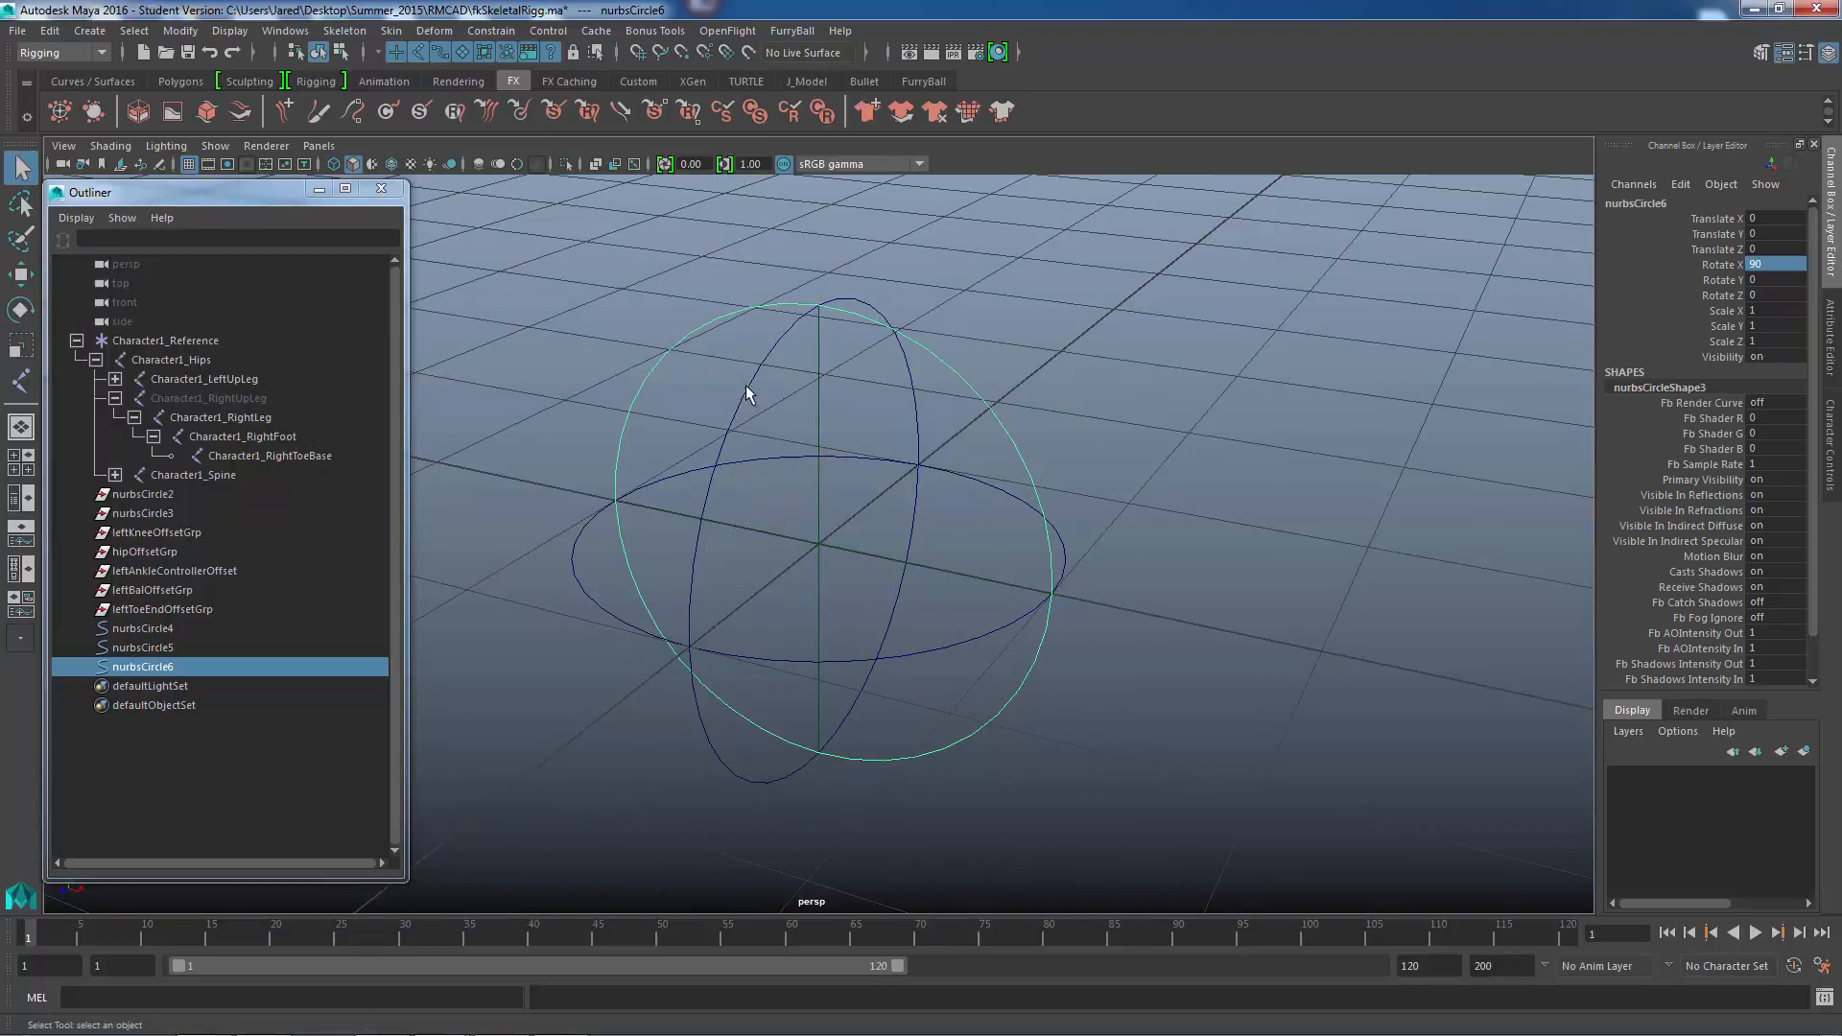
left_click(748, 393)
left_click(986, 409)
left_click(987, 482)
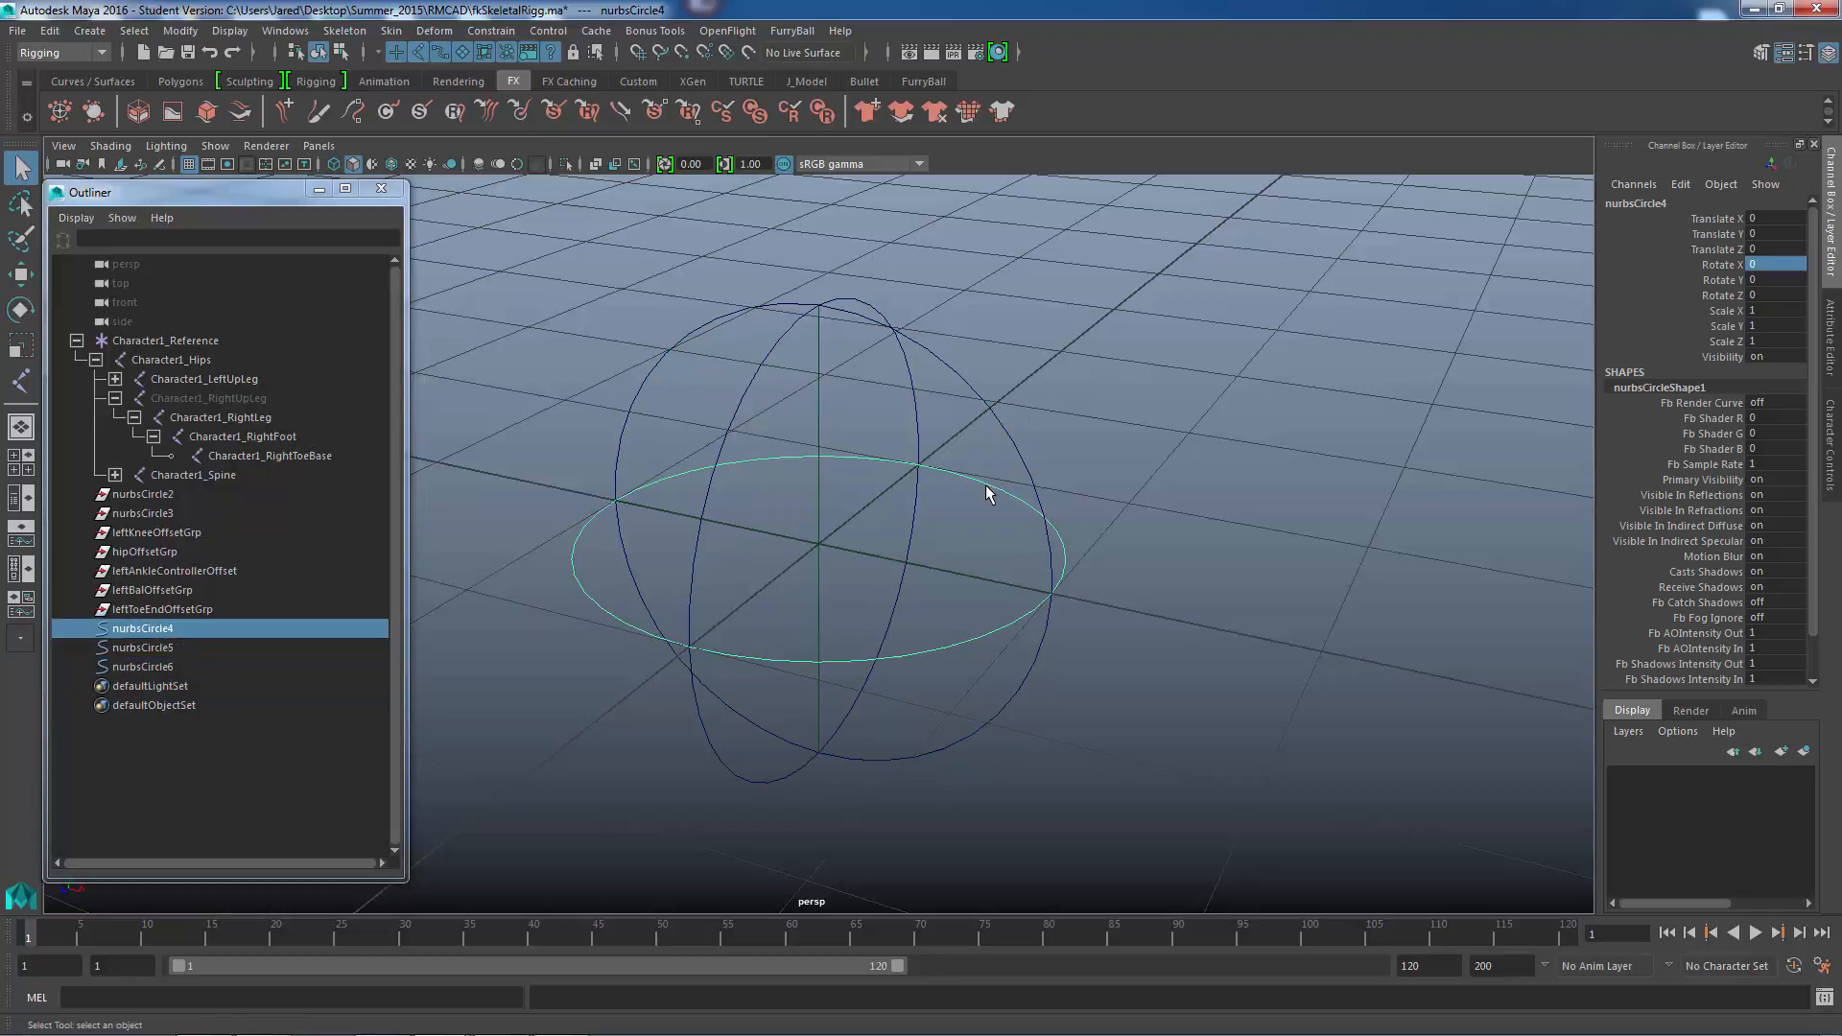
left_click(144, 667, "shift")
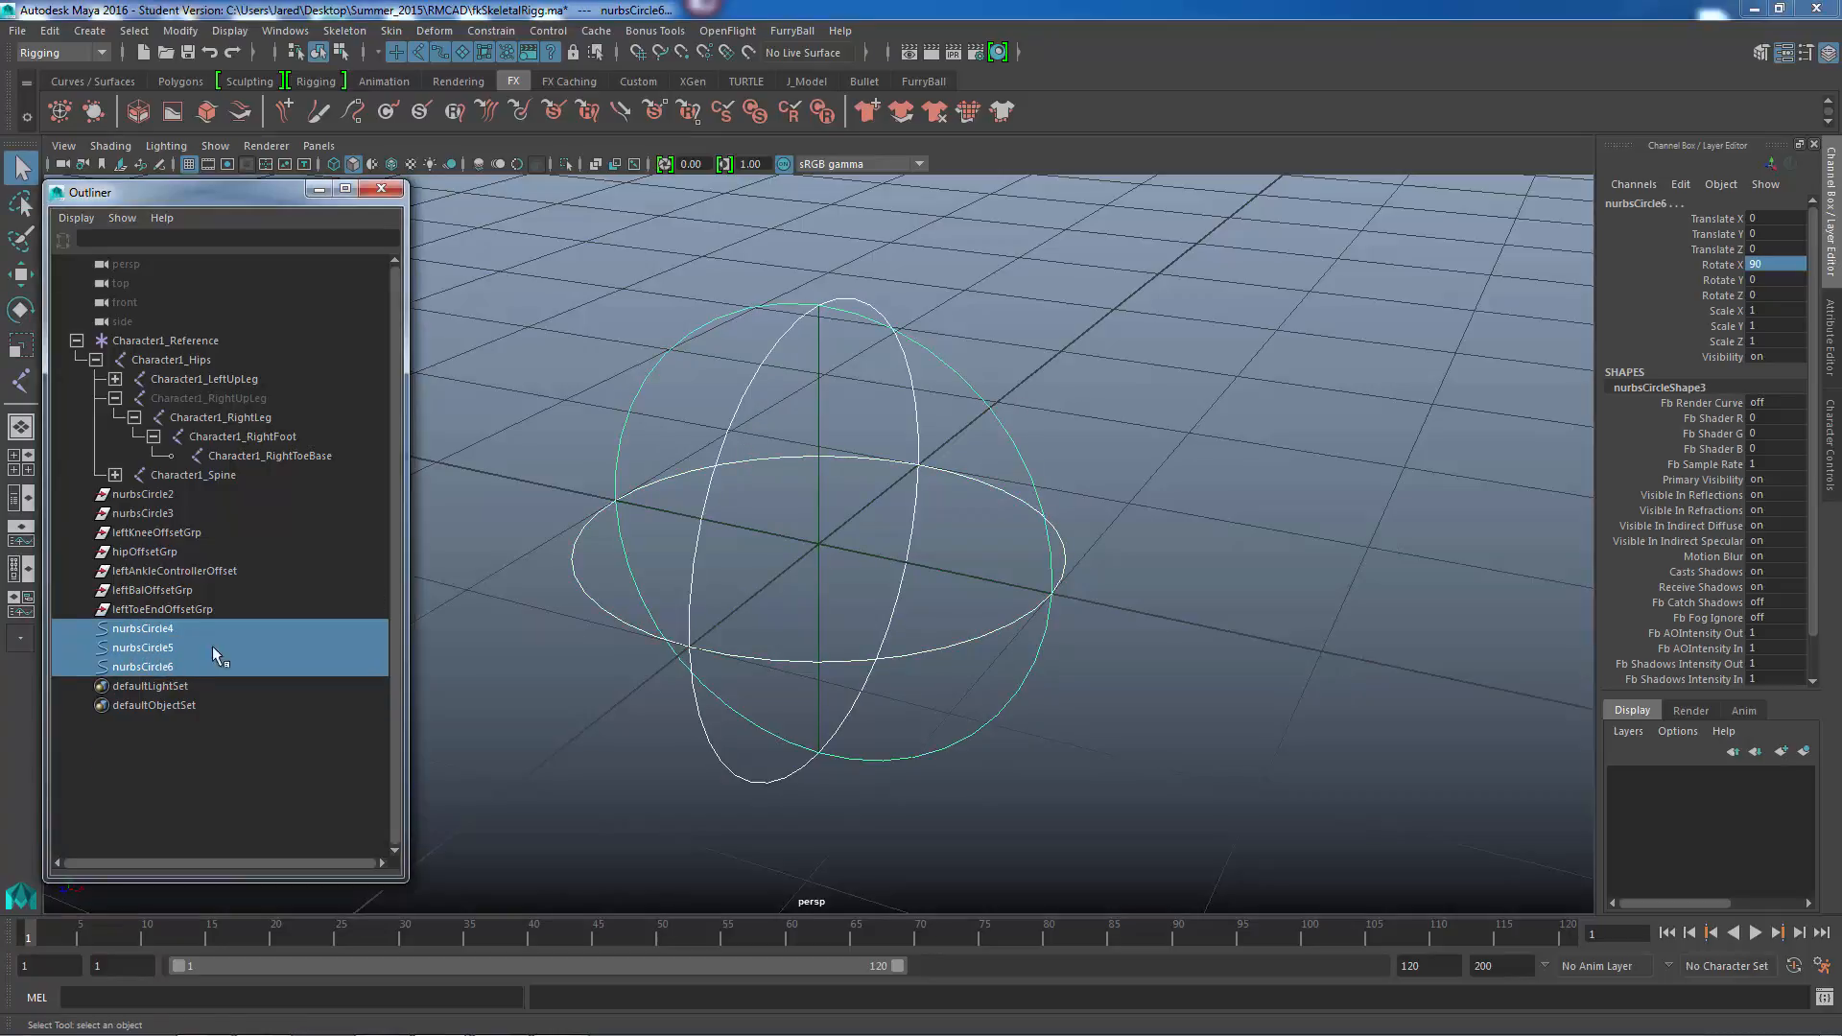
- Select the Character1_Reference locator at the centre of the circles and hide it
right_click_drag(825, 544, 740, 566, "alt")
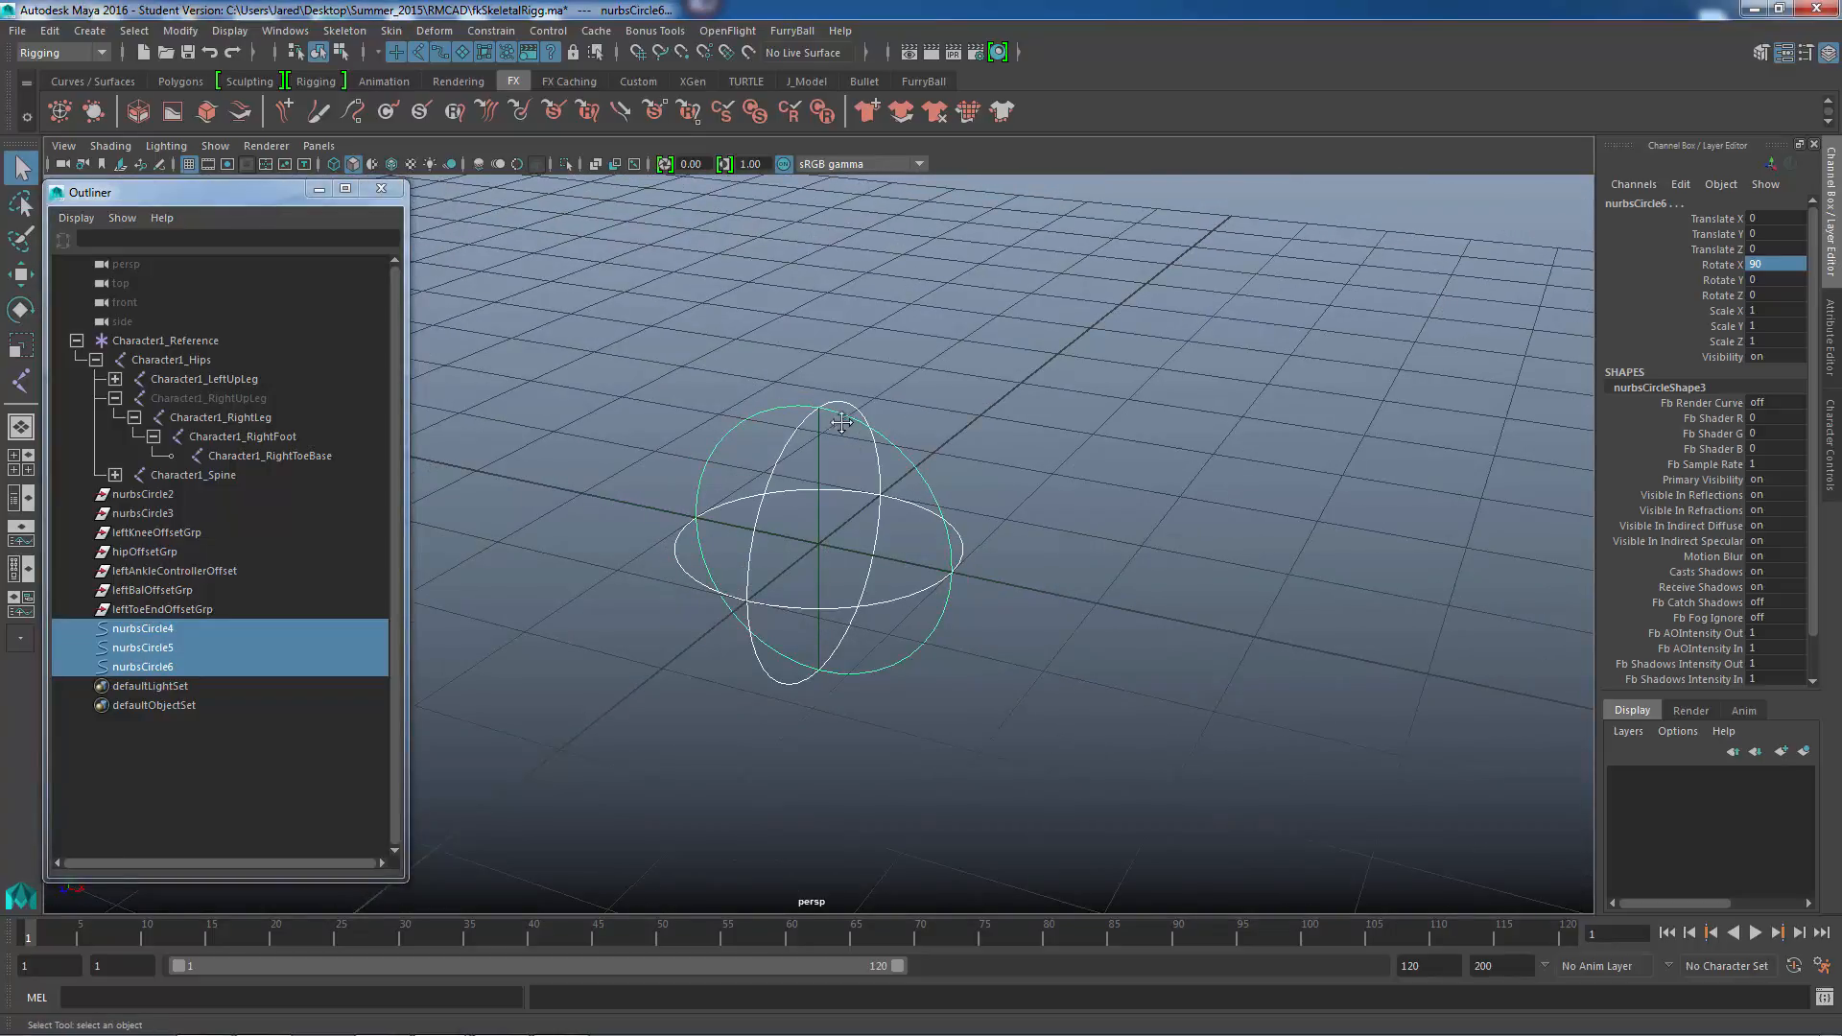
middle_click_drag(871, 486, 875, 471, "alt")
left_click_drag(917, 492, 868, 514)
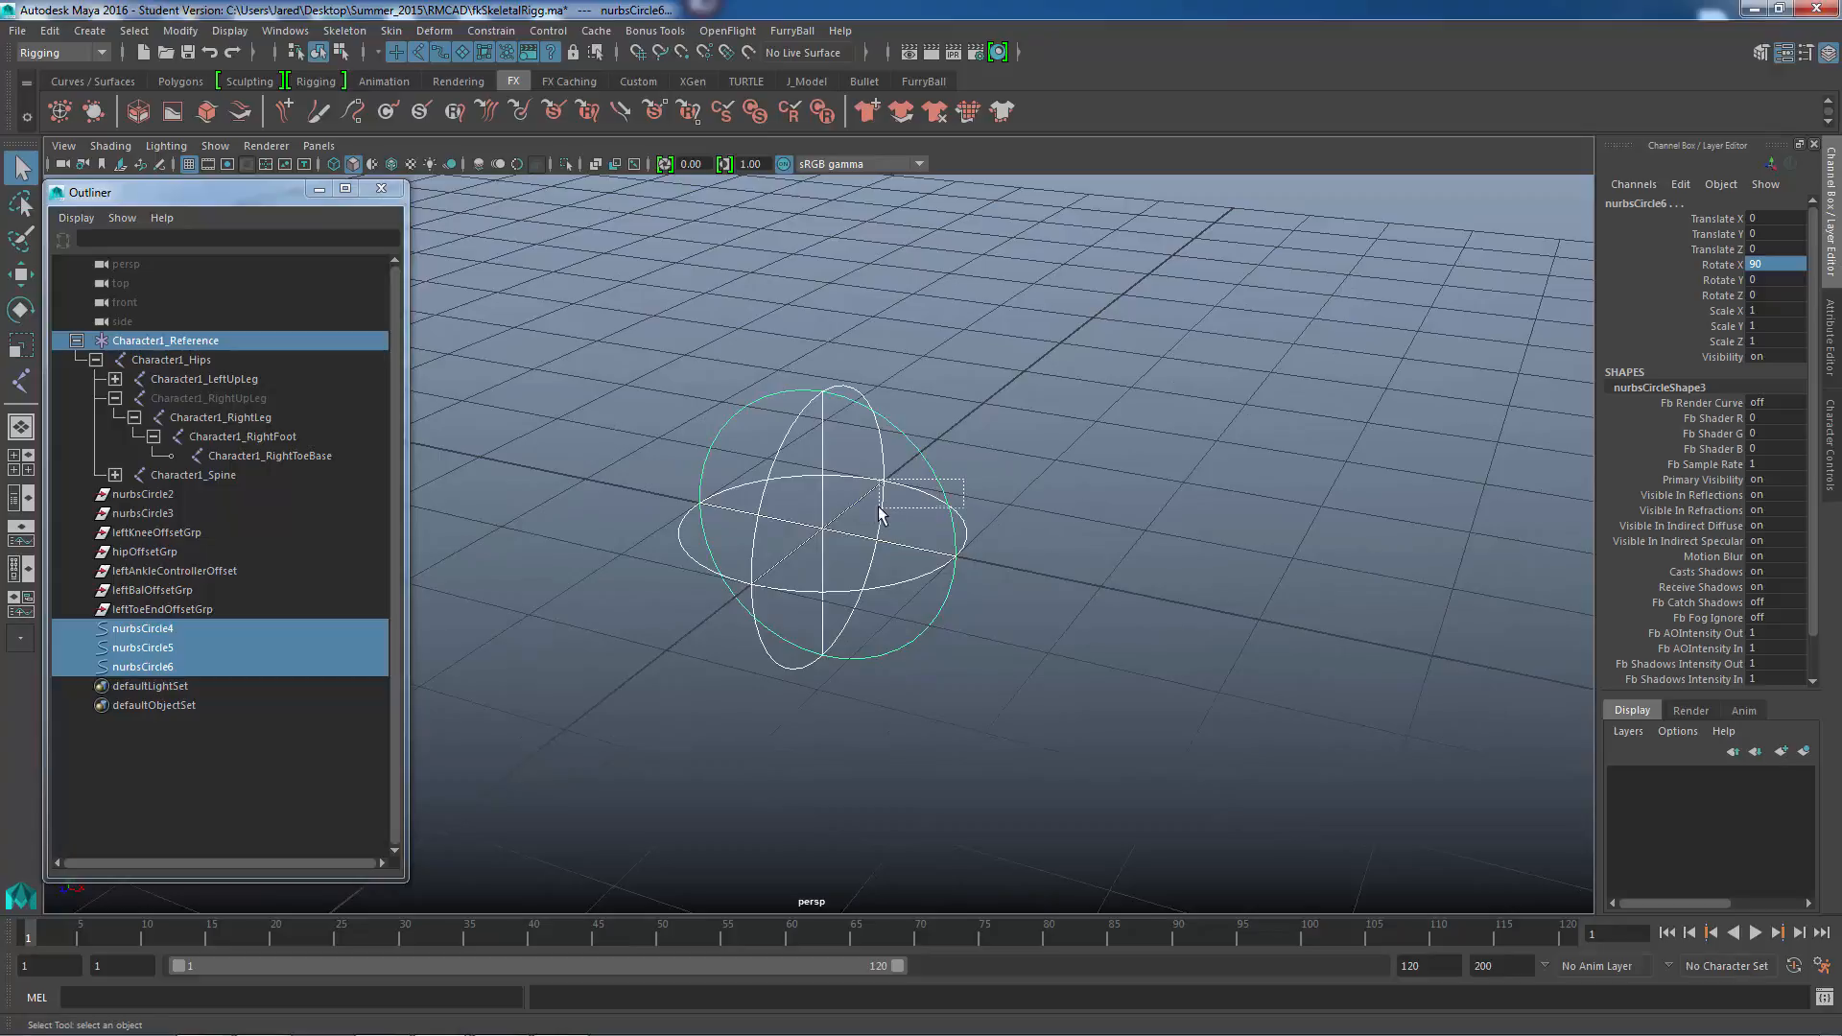
left_click(824, 442)
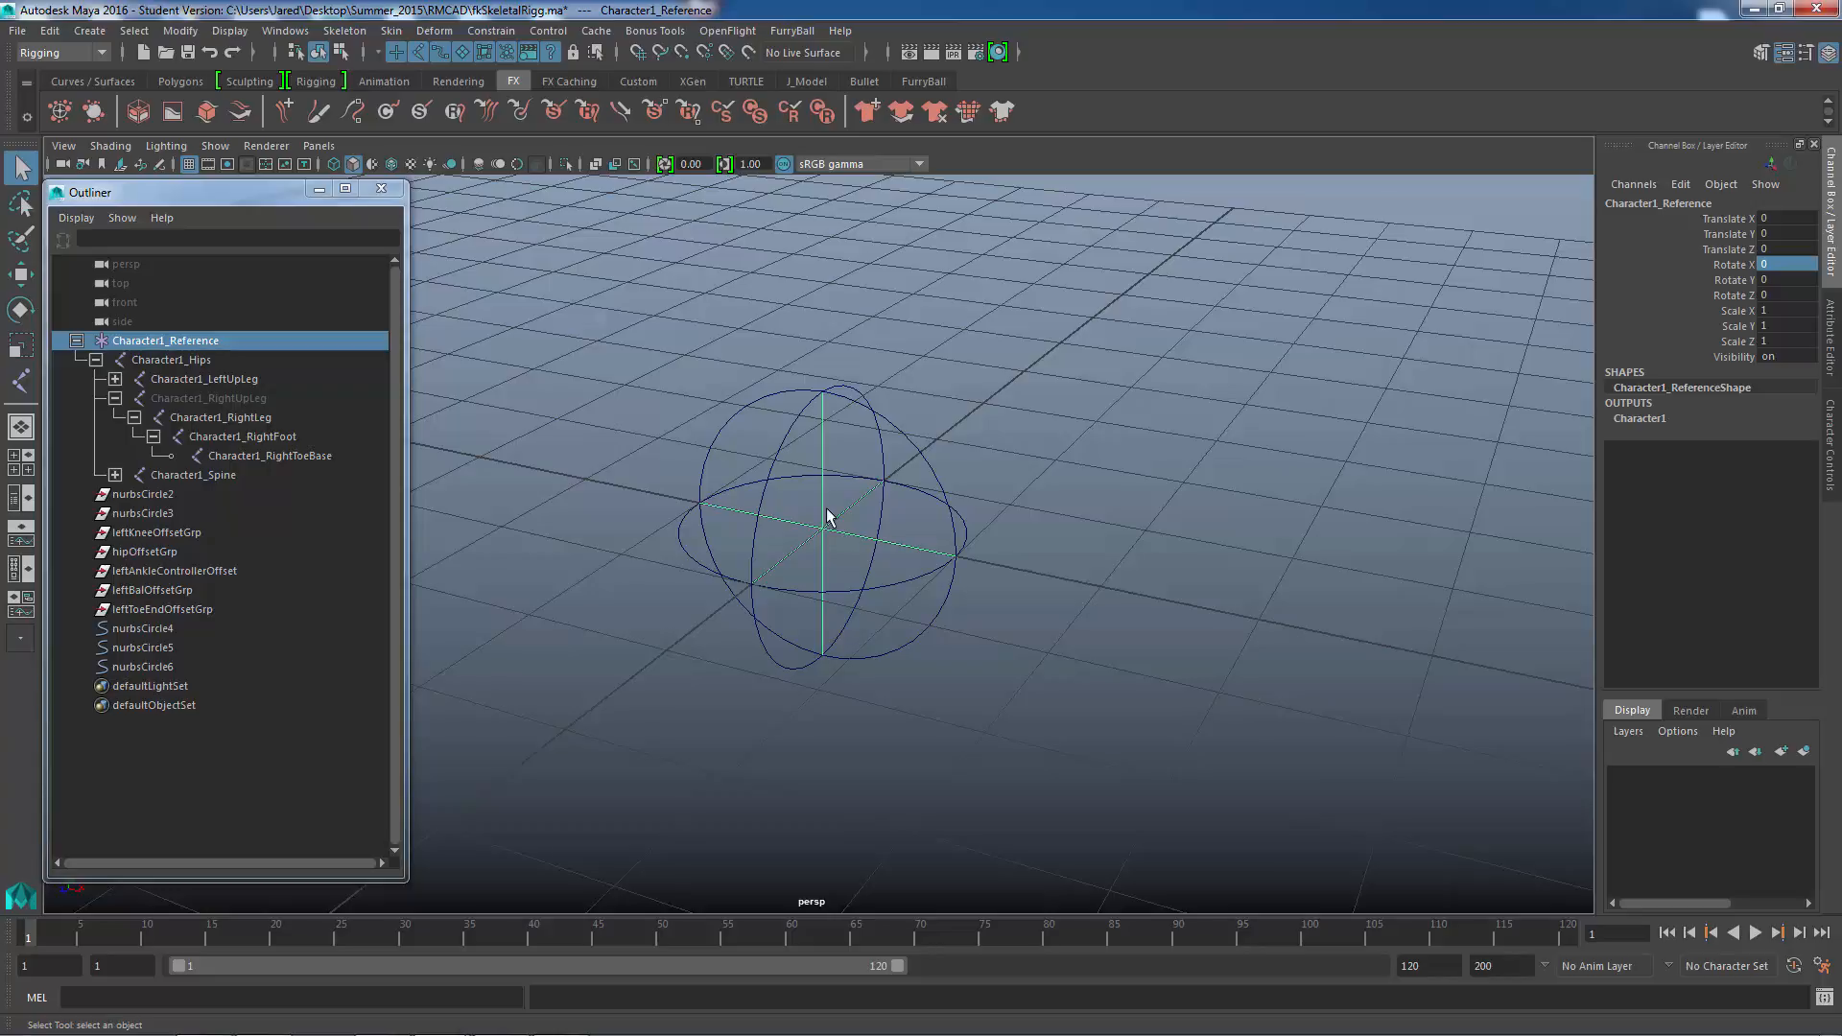
key("ctrl+h")
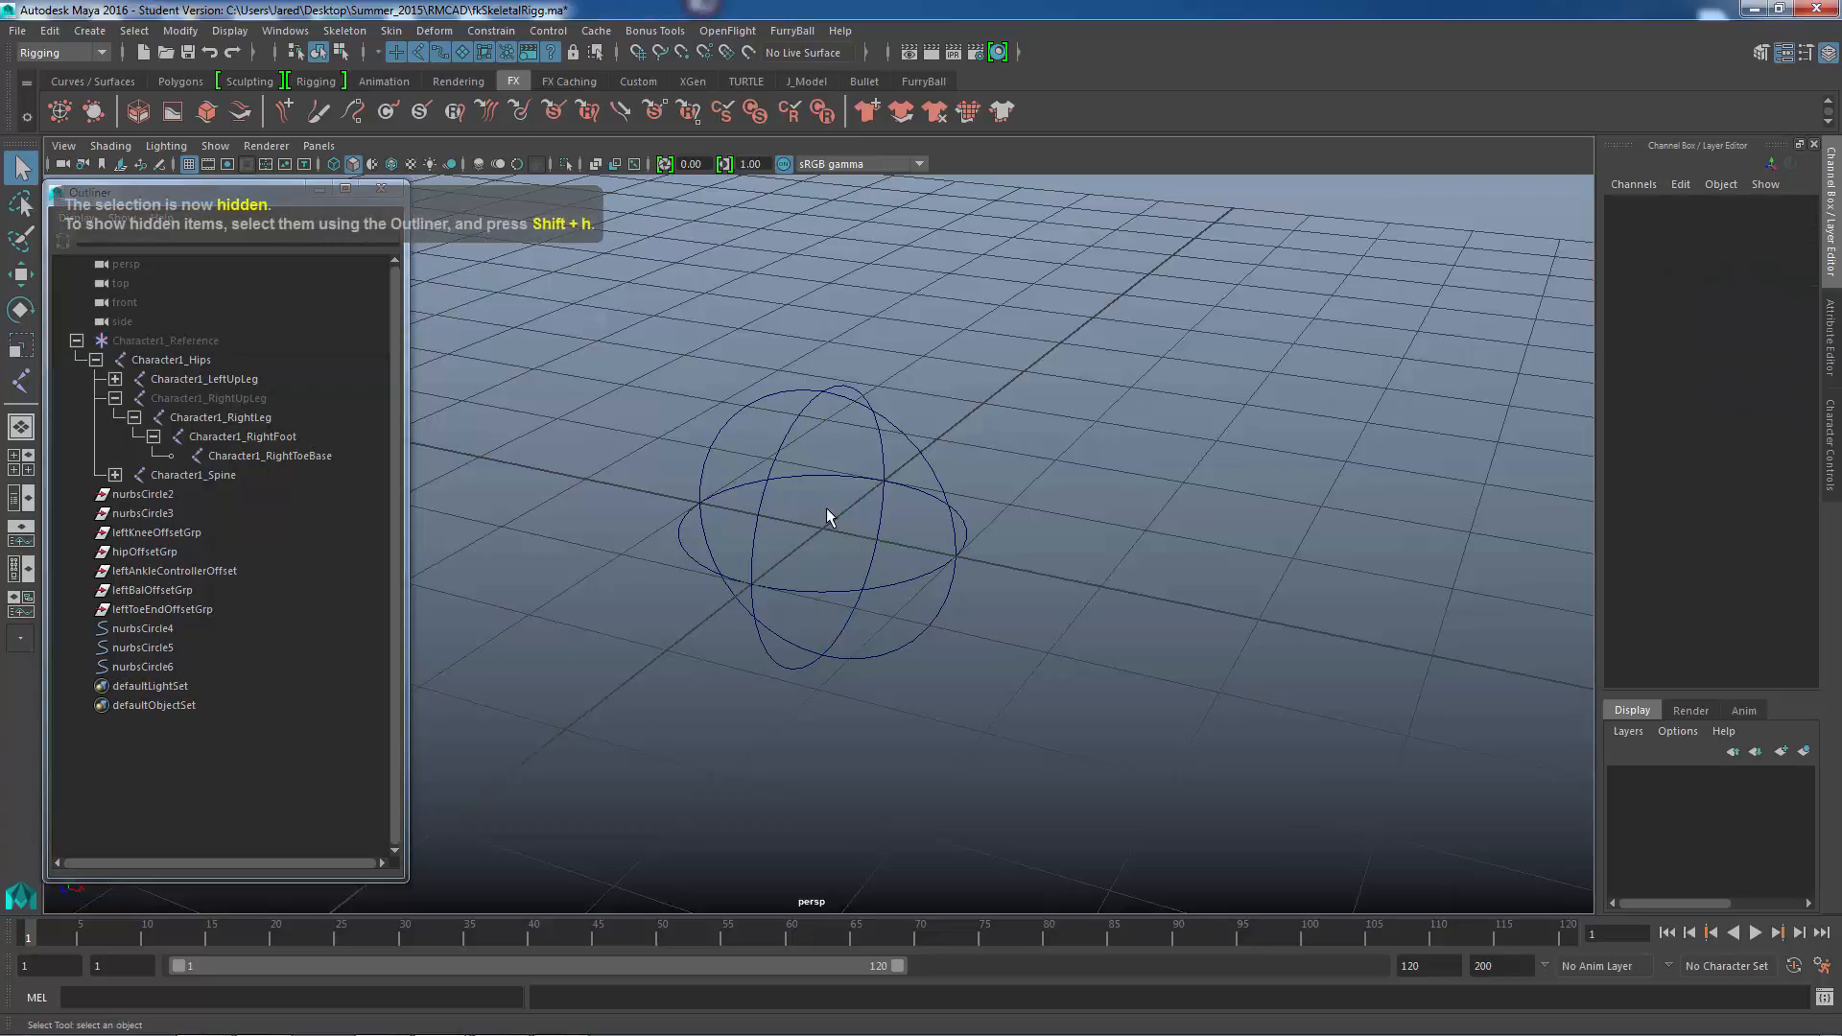
- Select all three new circles in the view and delete their construction history
middle_click_drag(823, 496, 839, 512, "alt")
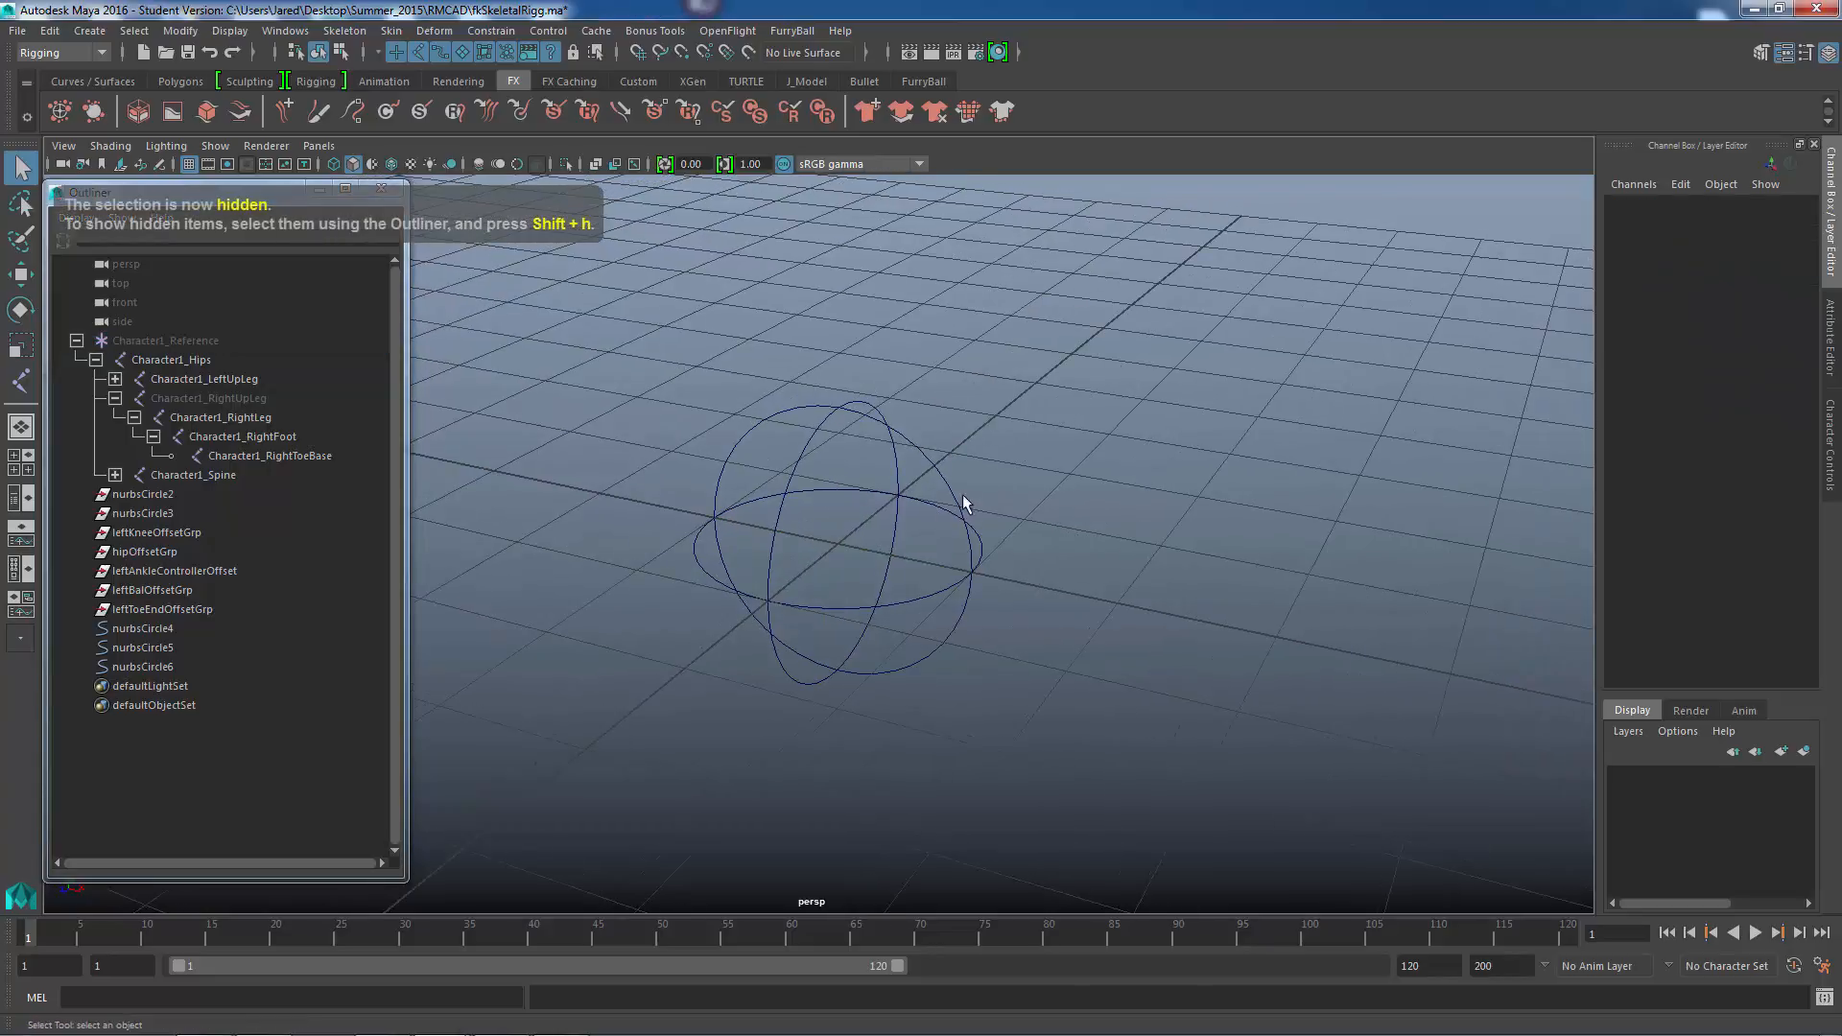
left_click_drag(962, 441, 646, 734)
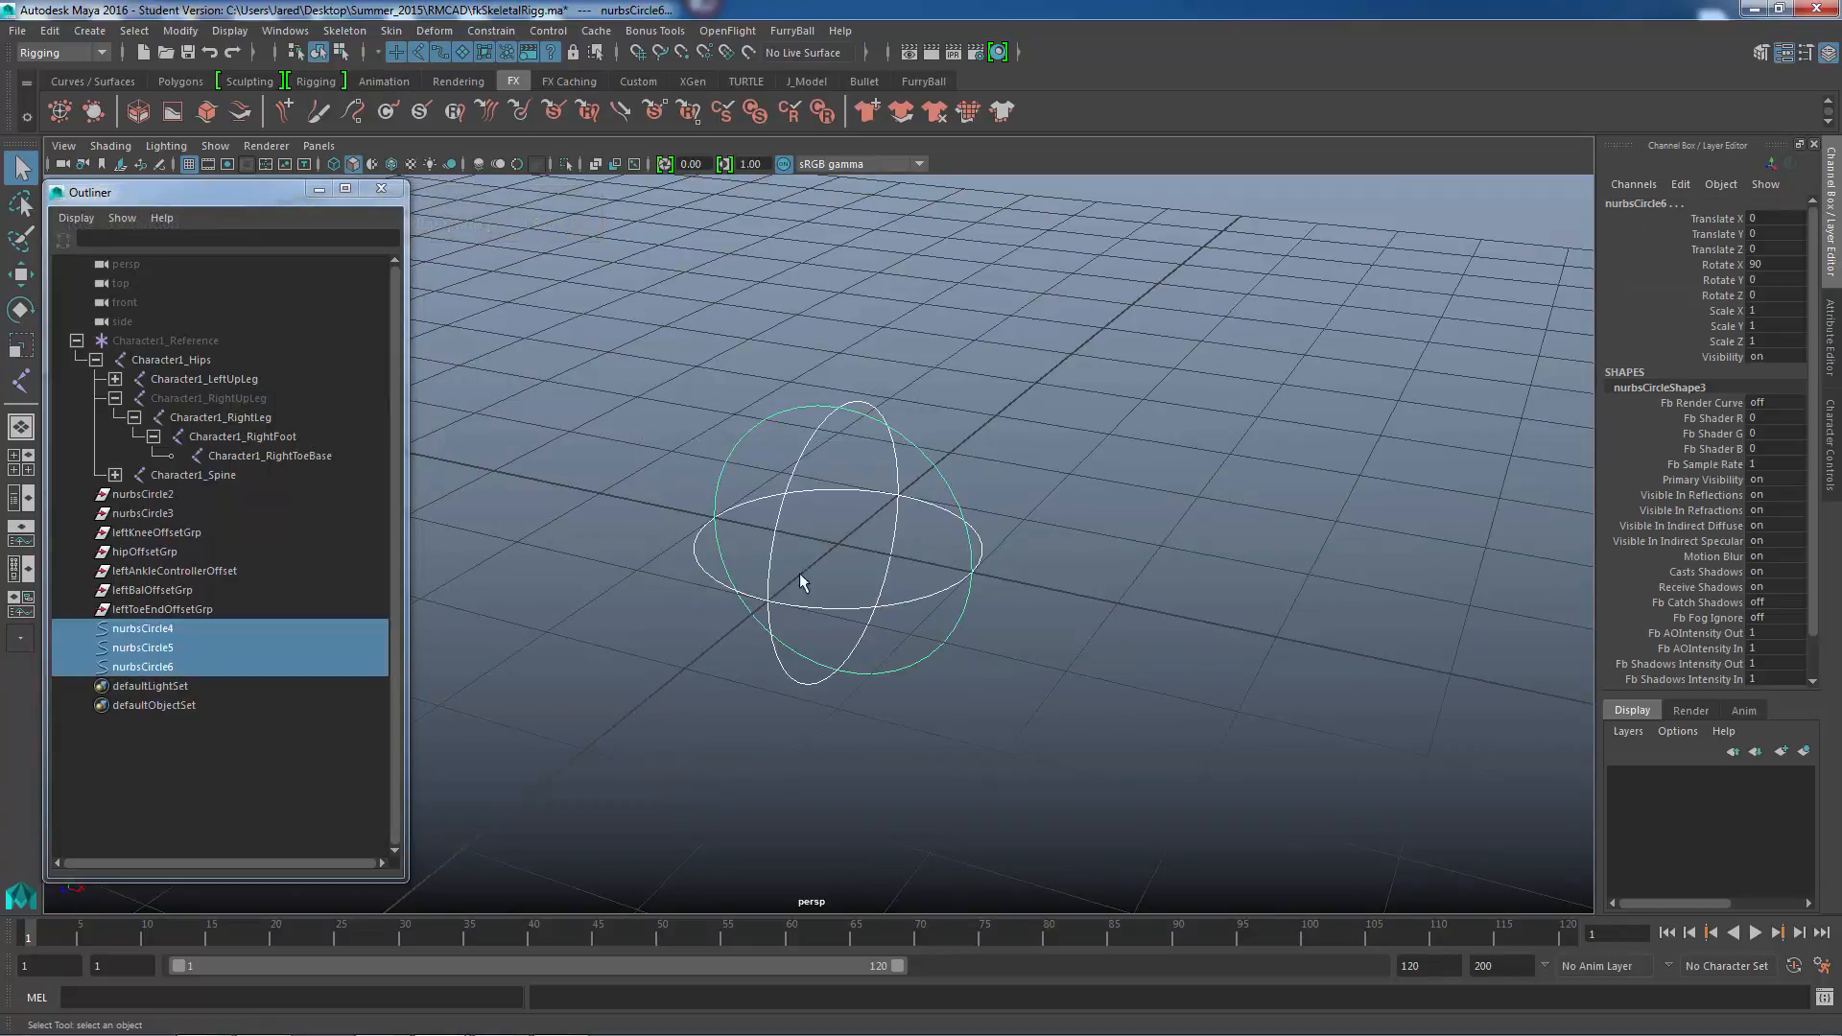
left_click(55, 32)
mouse_move(157, 267)
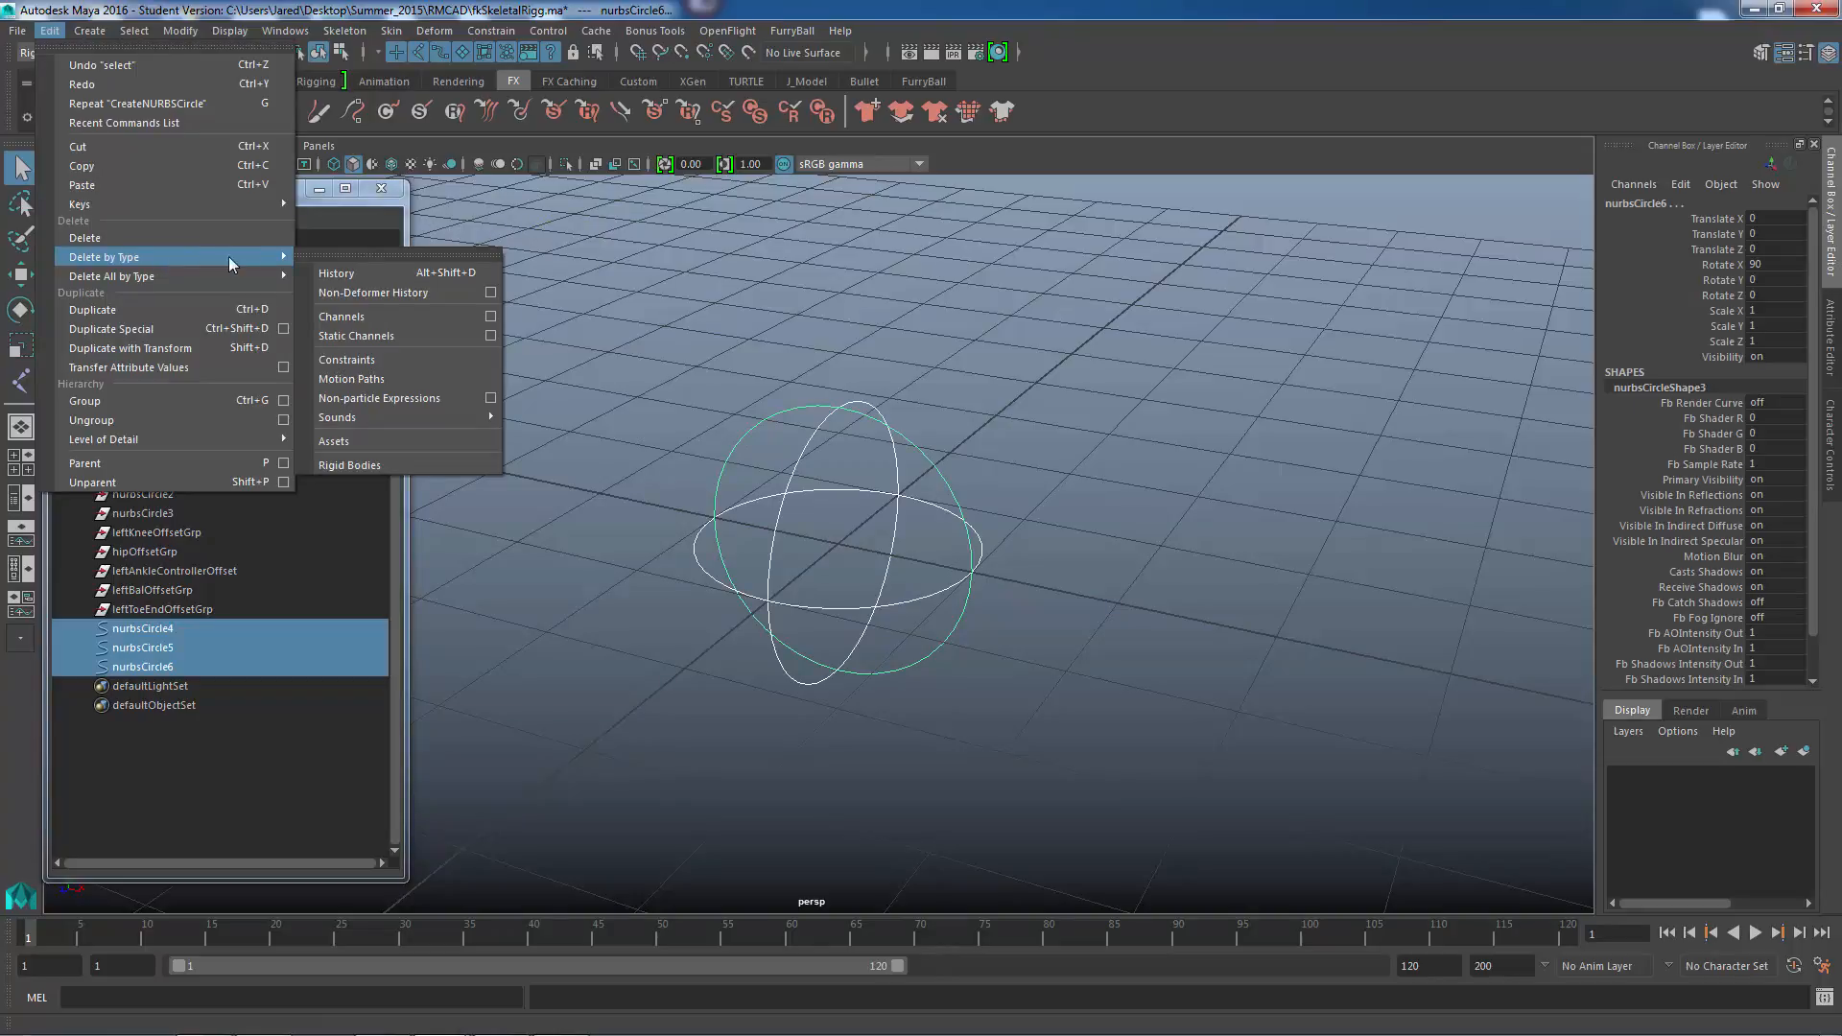
left_click(338, 274)
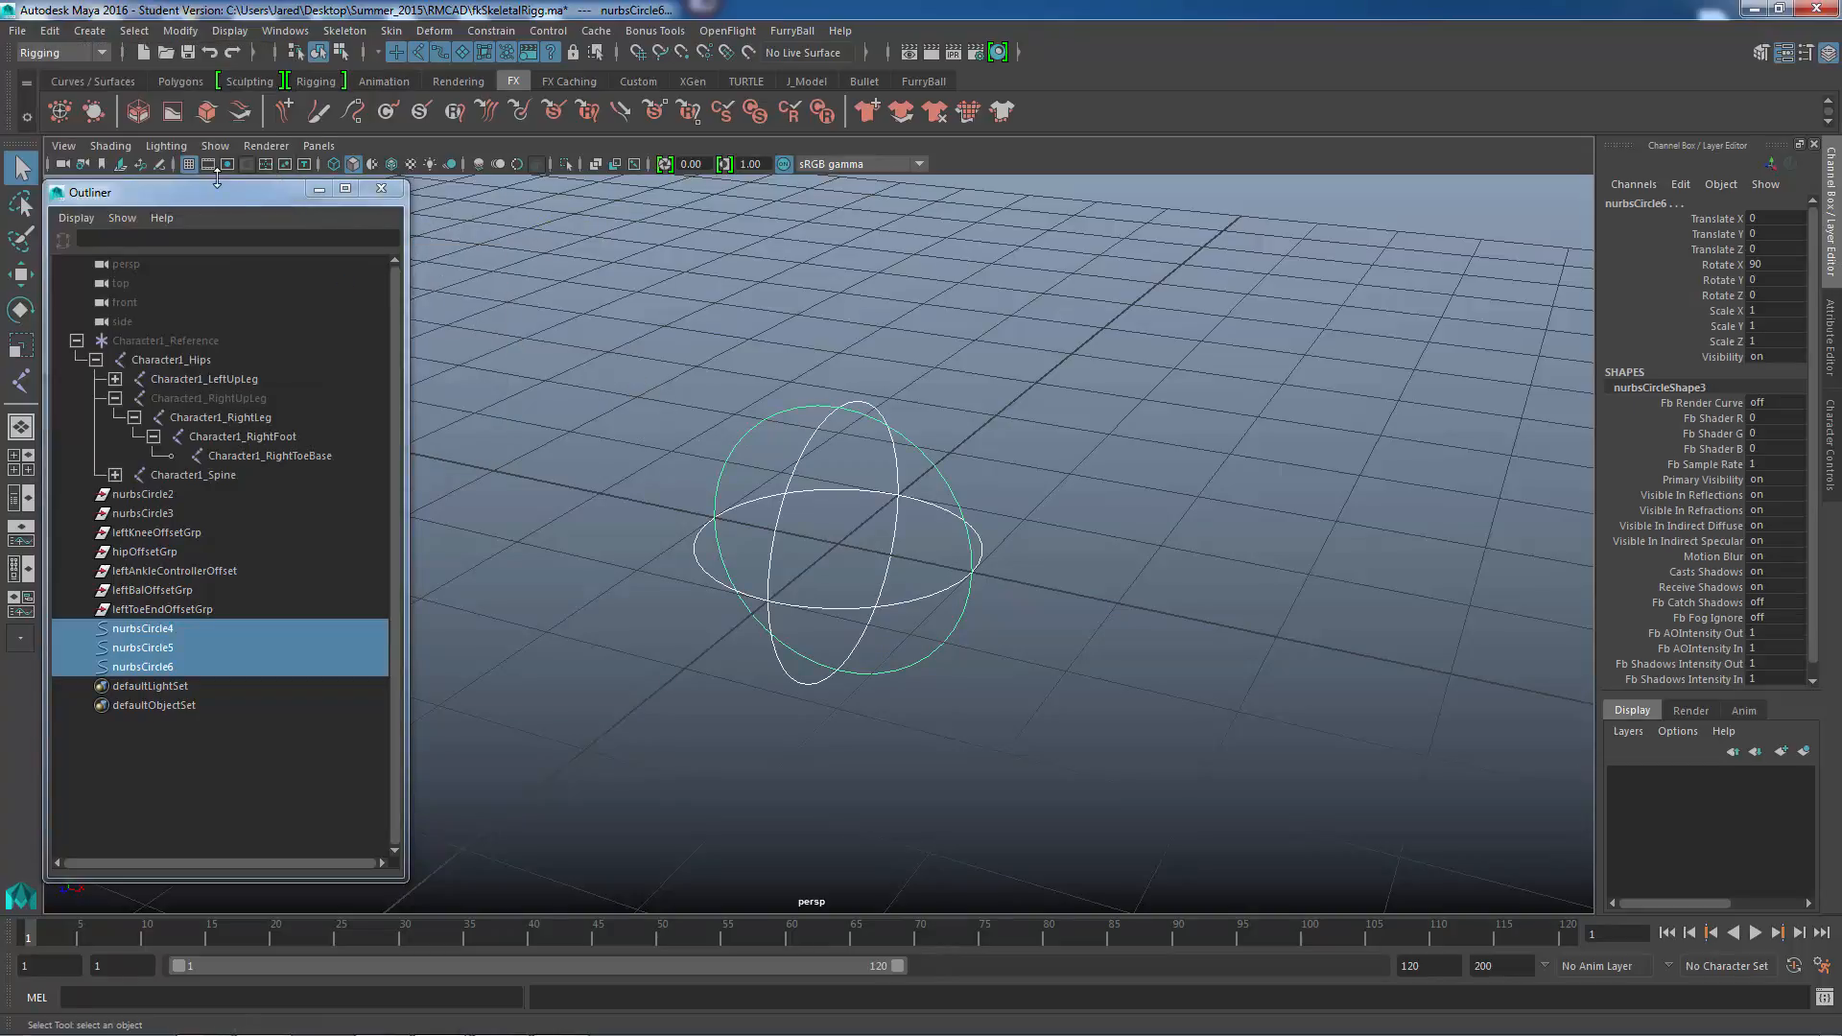
- Freeze the transformations of the three selected circles and check their rotate and translate channels
left_click(191, 34)
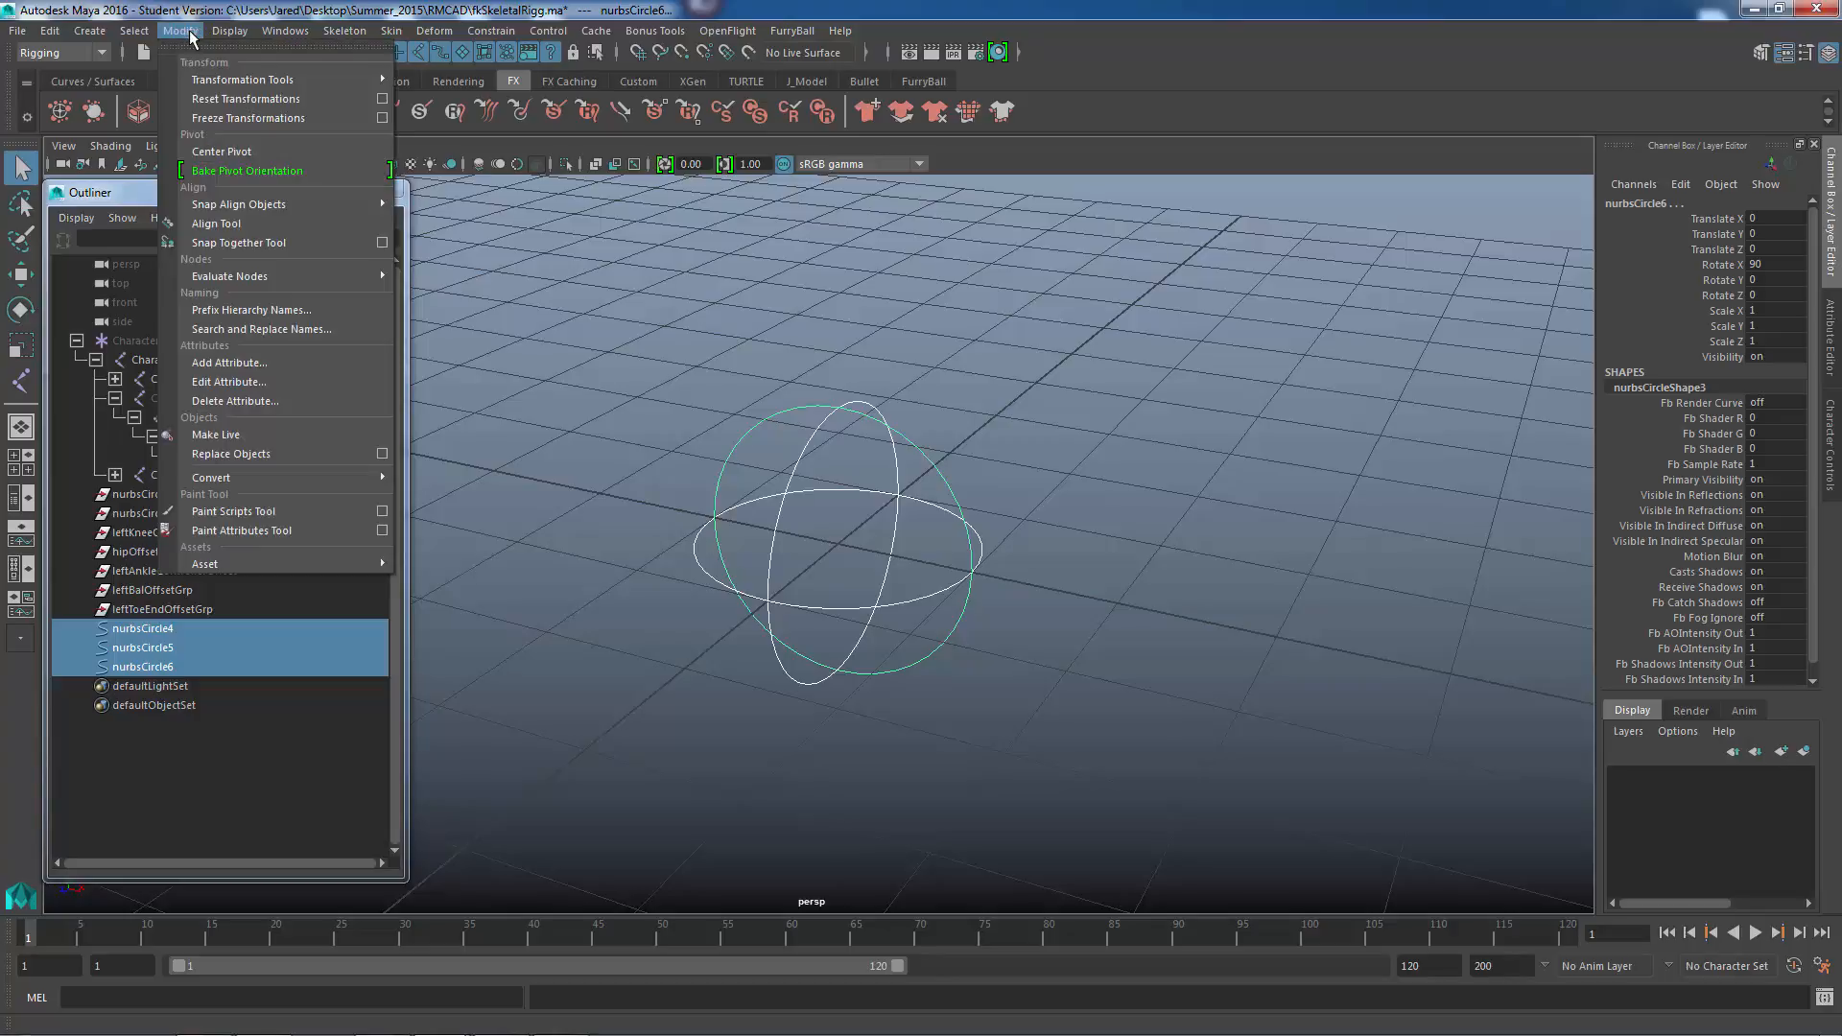
left_click(259, 119)
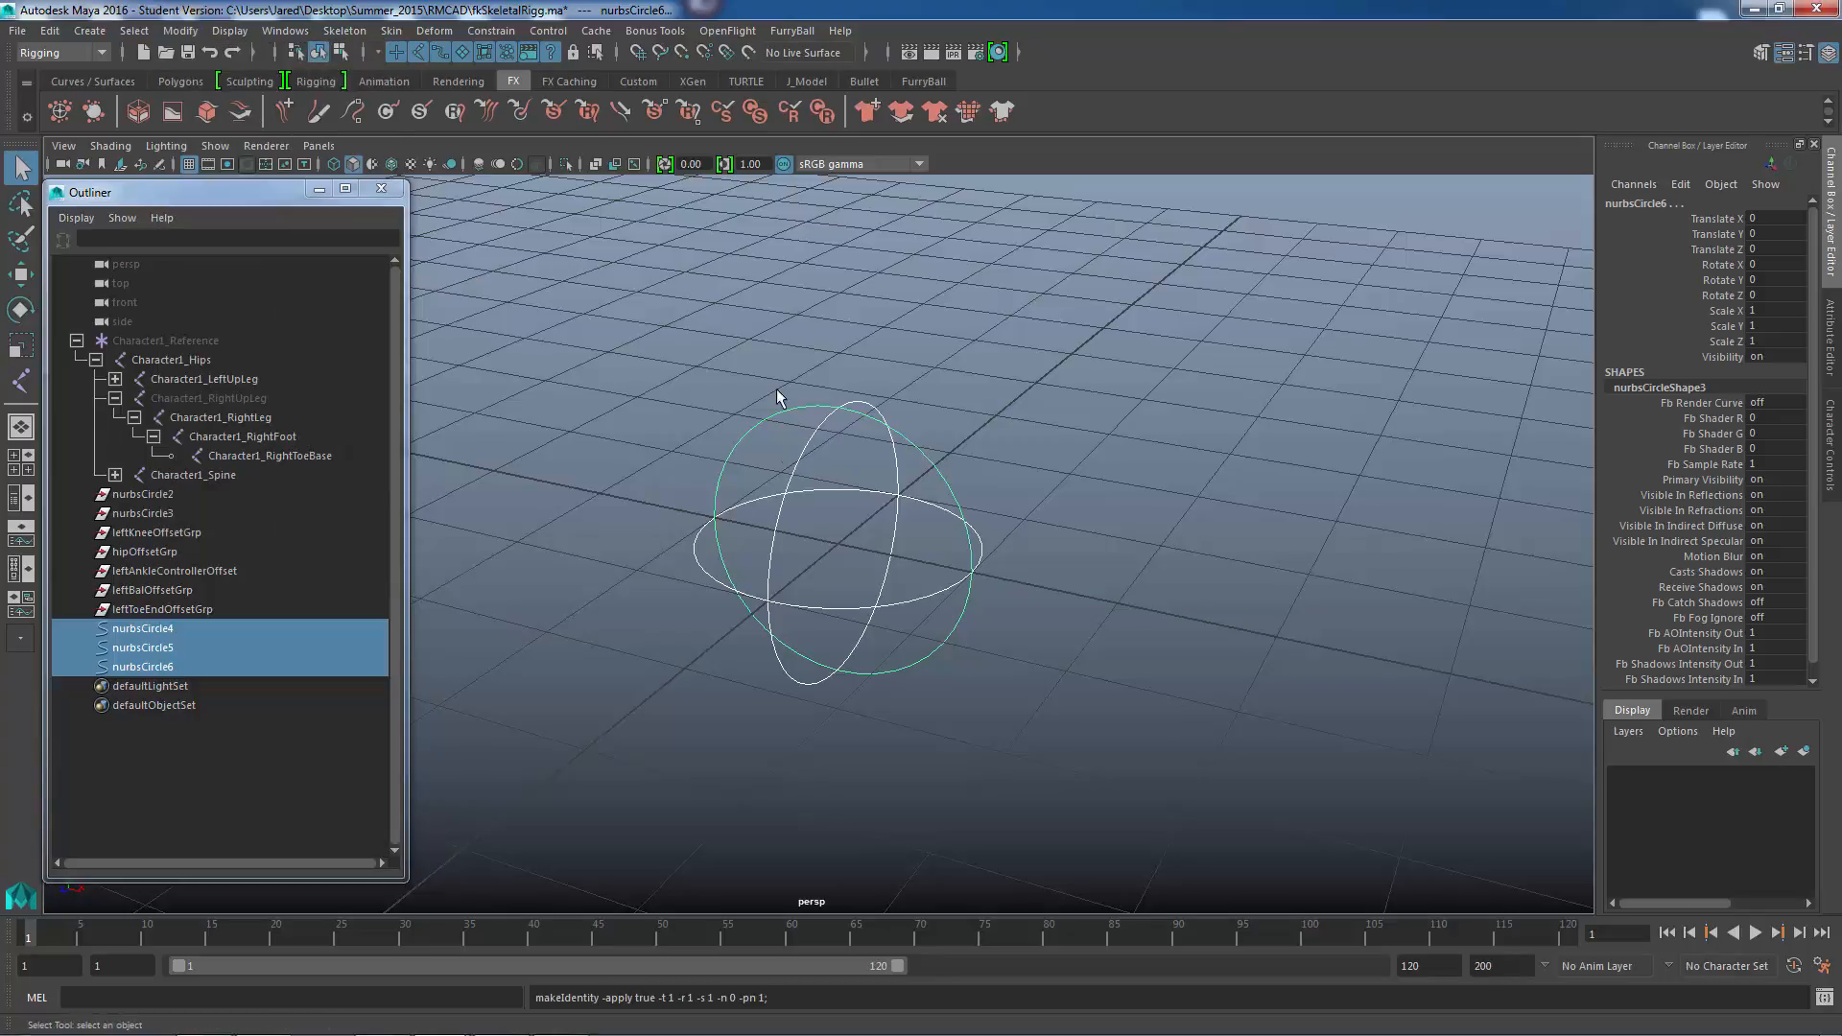
left_click_drag(691, 671, 1323, 451, "alt")
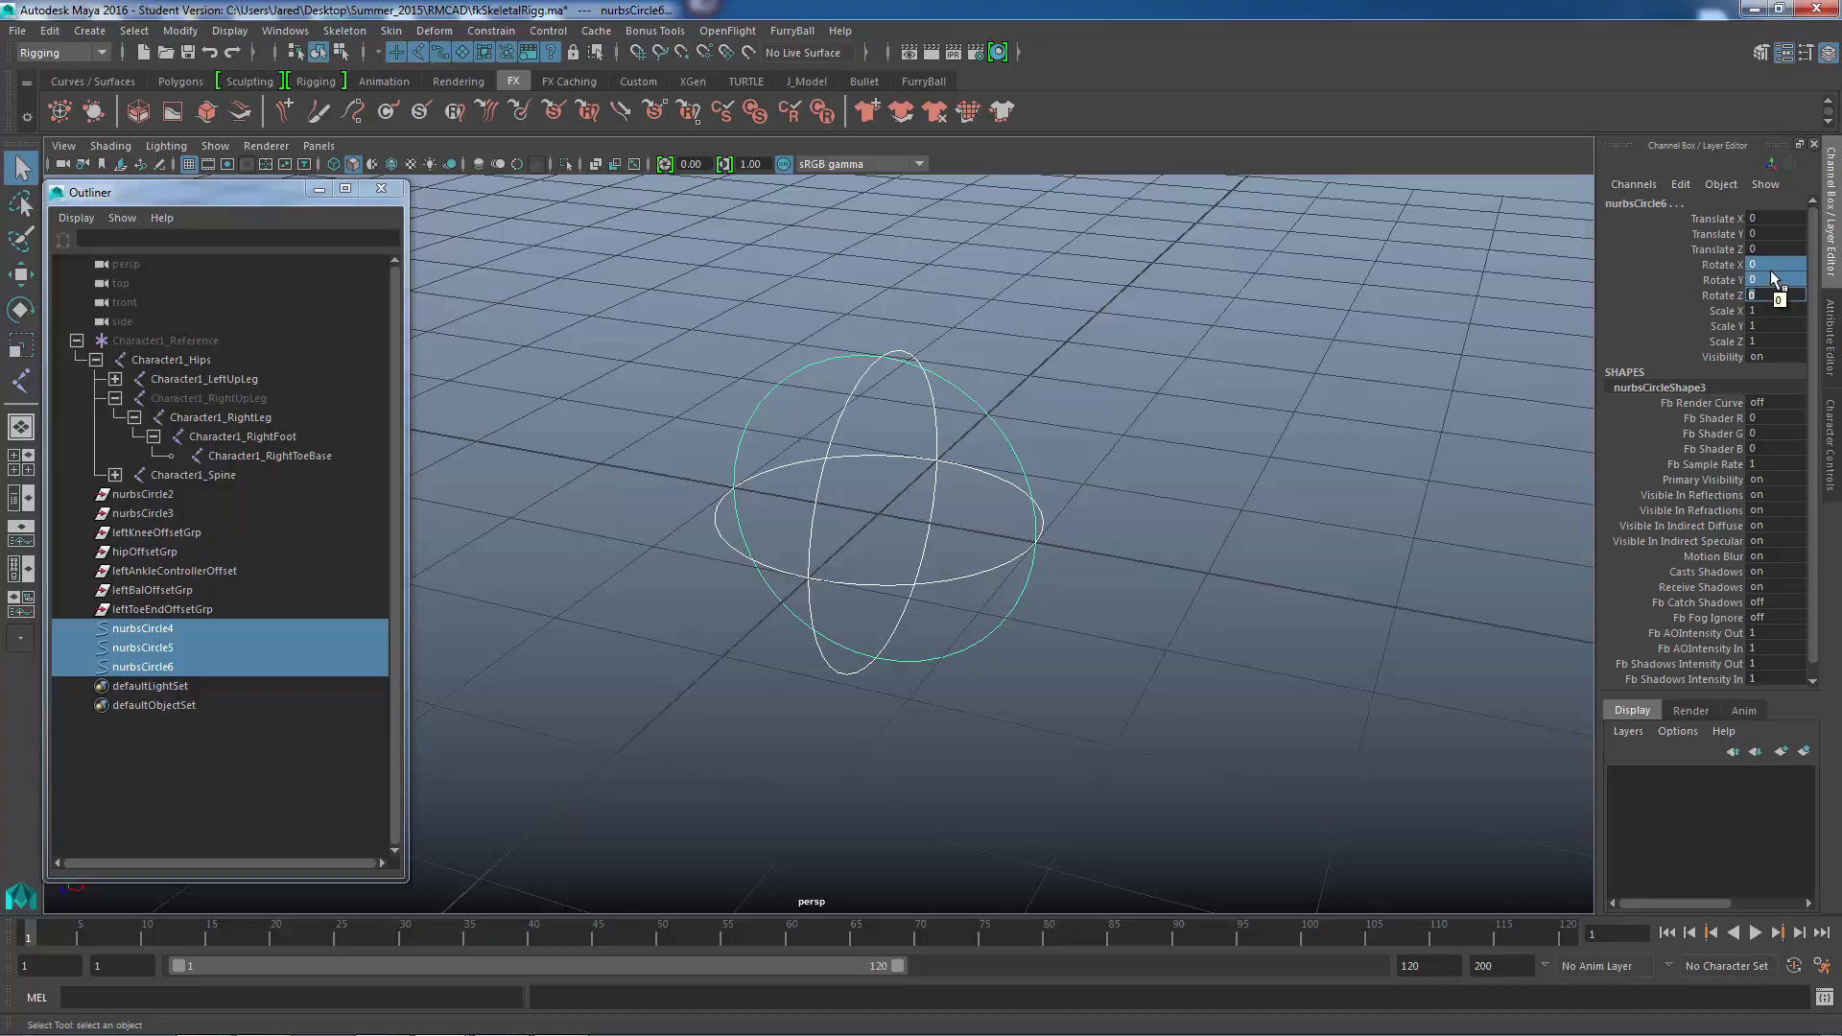
left_click(1764, 219)
left_click_drag(1760, 219, 1764, 233)
right_click_drag(1200, 491, 1056, 556, "alt")
middle_click_drag(1056, 556, 955, 523, "alt")
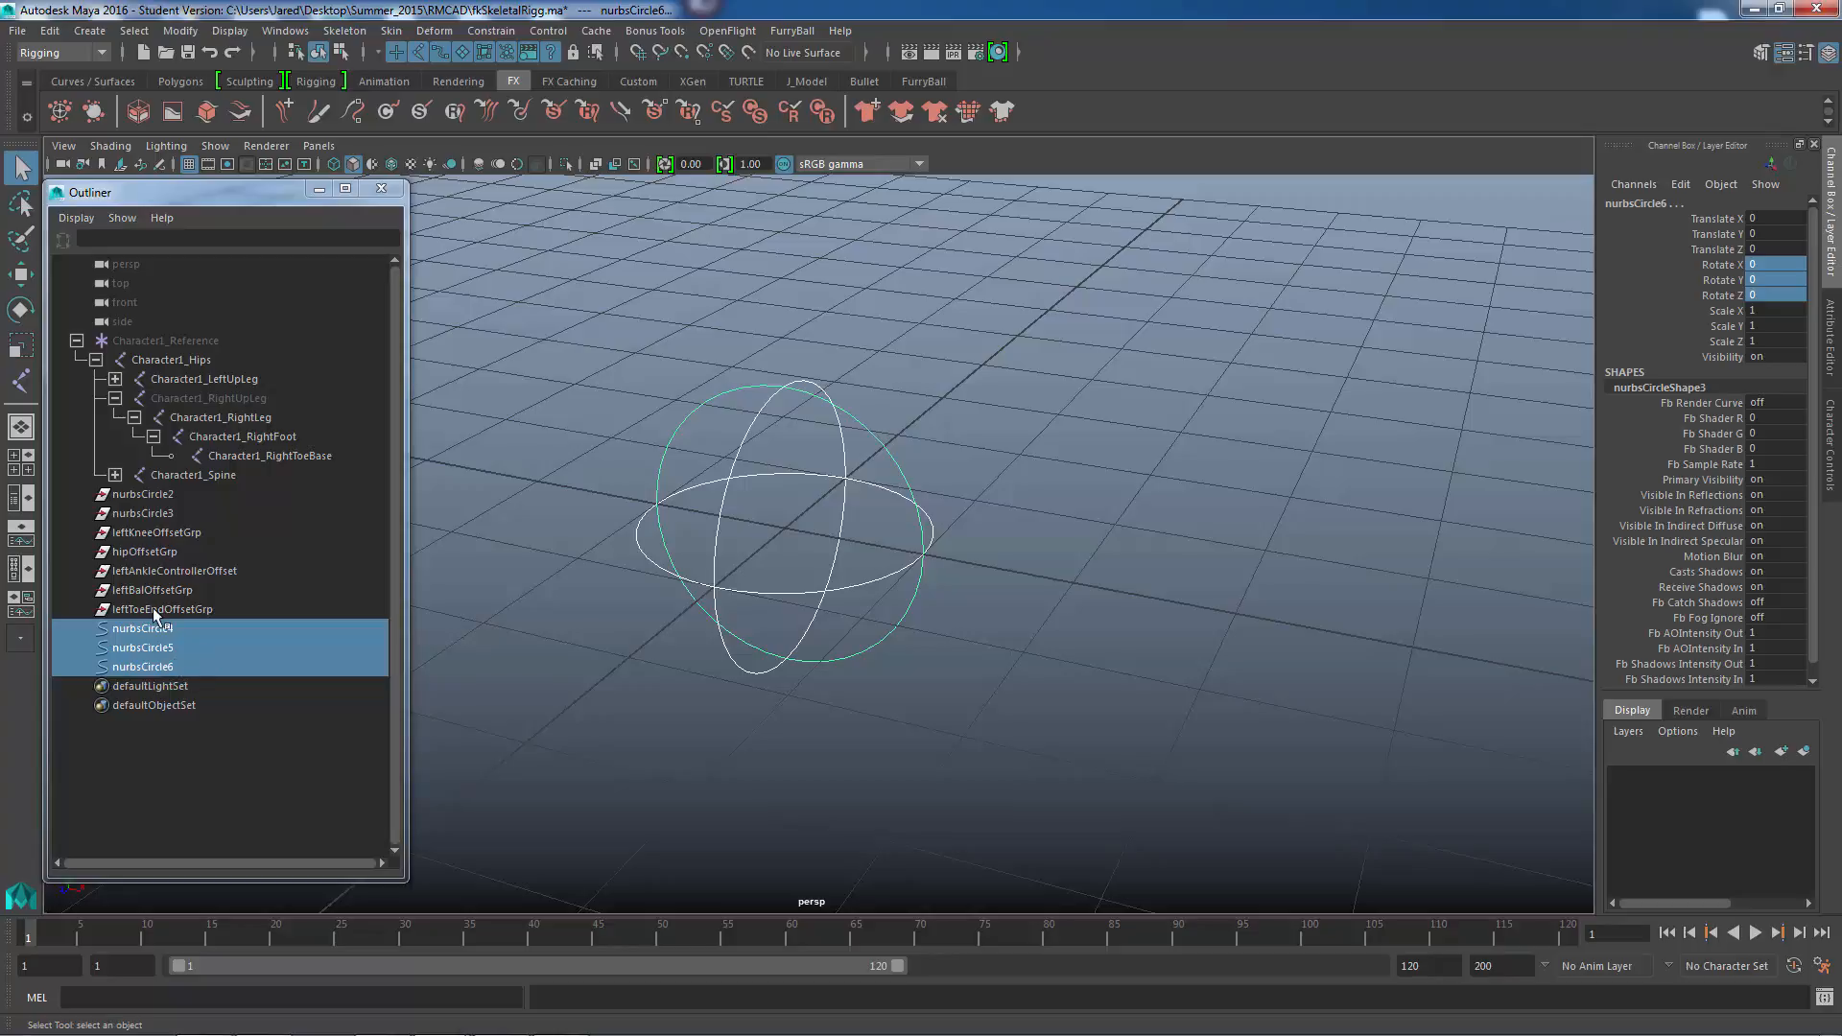
- Open the Hypergraph connections of the three circles and place the window beside the Outliner
left_click(285, 30)
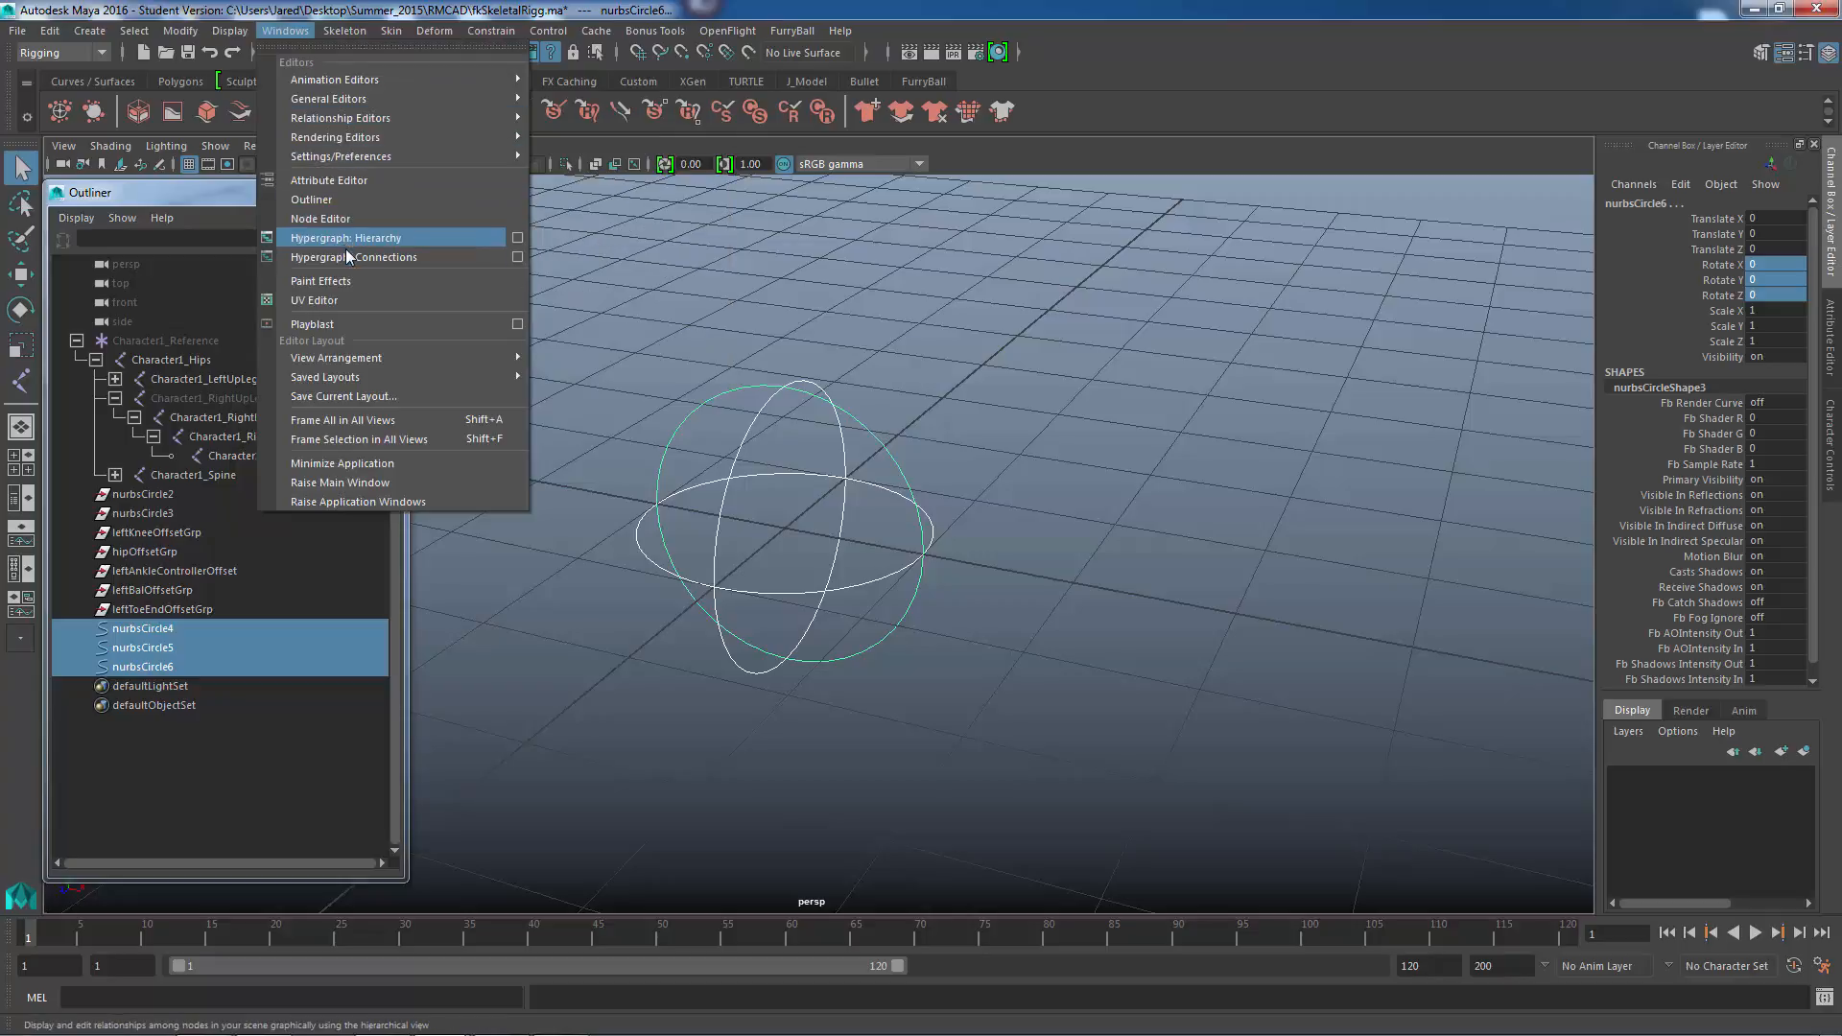
left_click(422, 261)
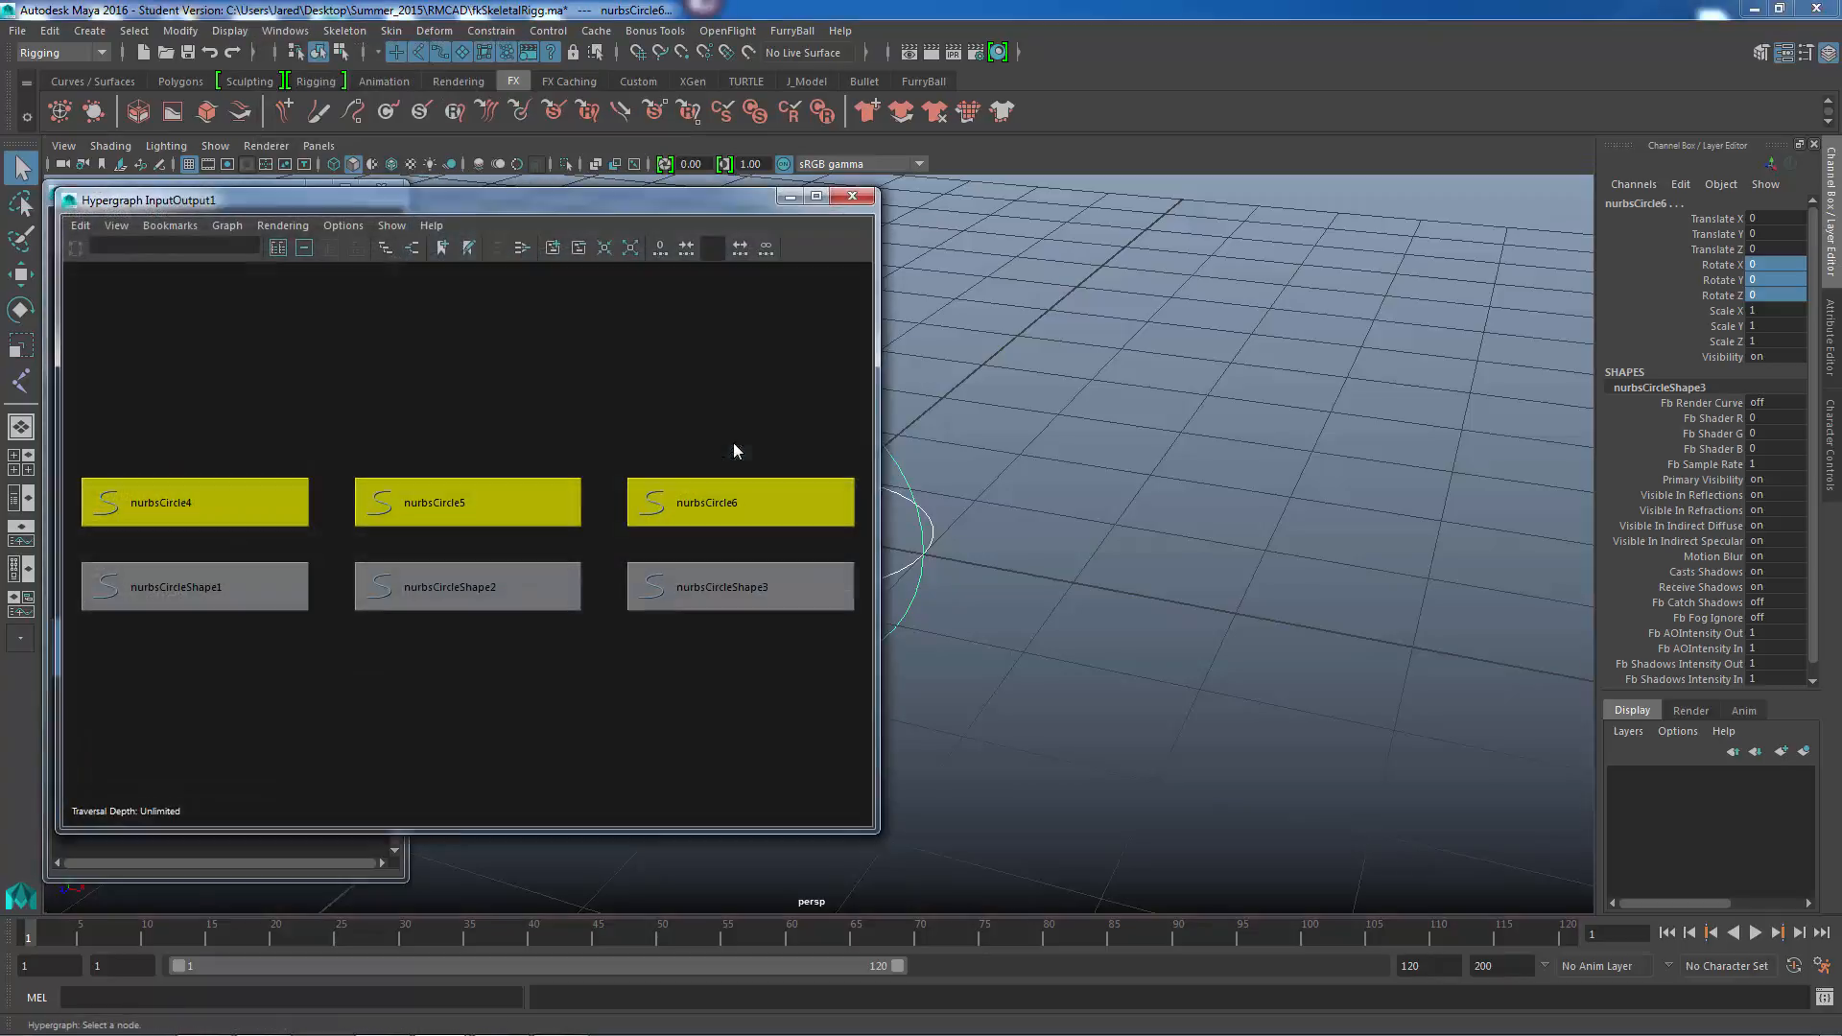
left_click_drag(474, 204, 836, 187)
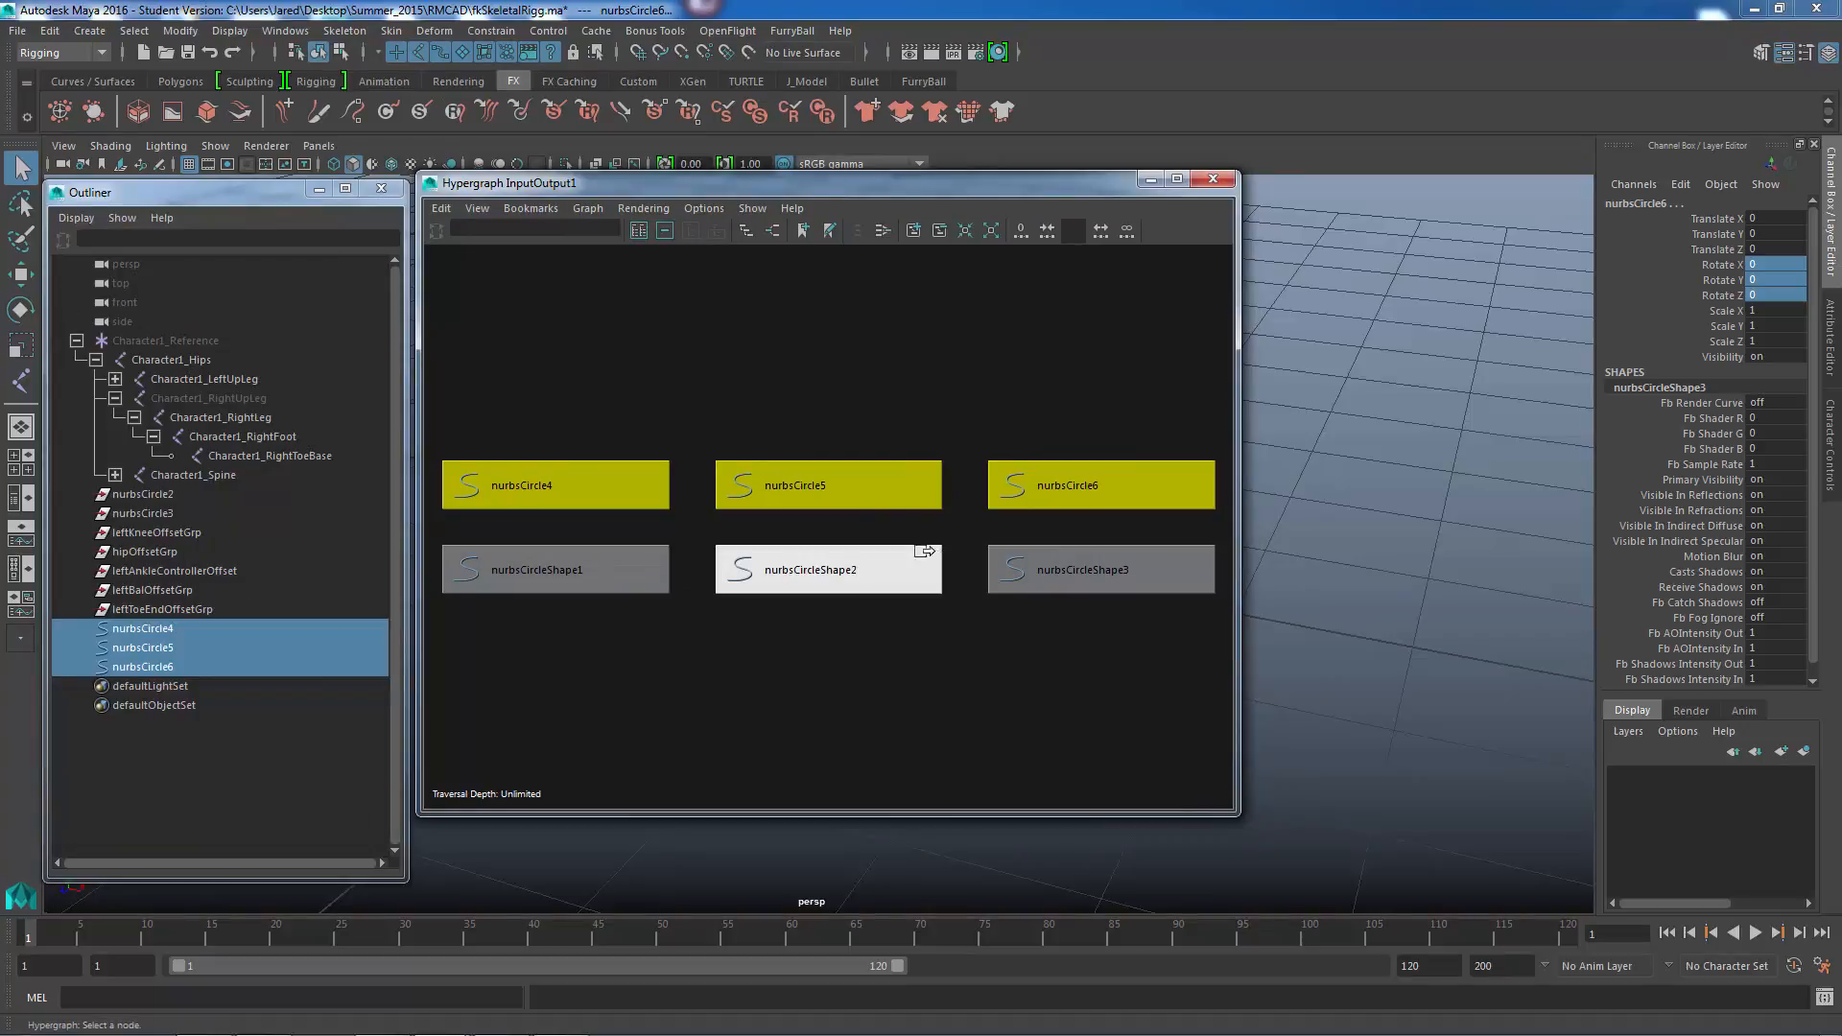
- Examine the transform nodes nurbsCircle6, nurbsCircle5 and nurbsCircle4 one by one in the Hypergraph
middle_click_drag(1074, 466, 929, 495)
left_click(927, 413)
left_click(1020, 480)
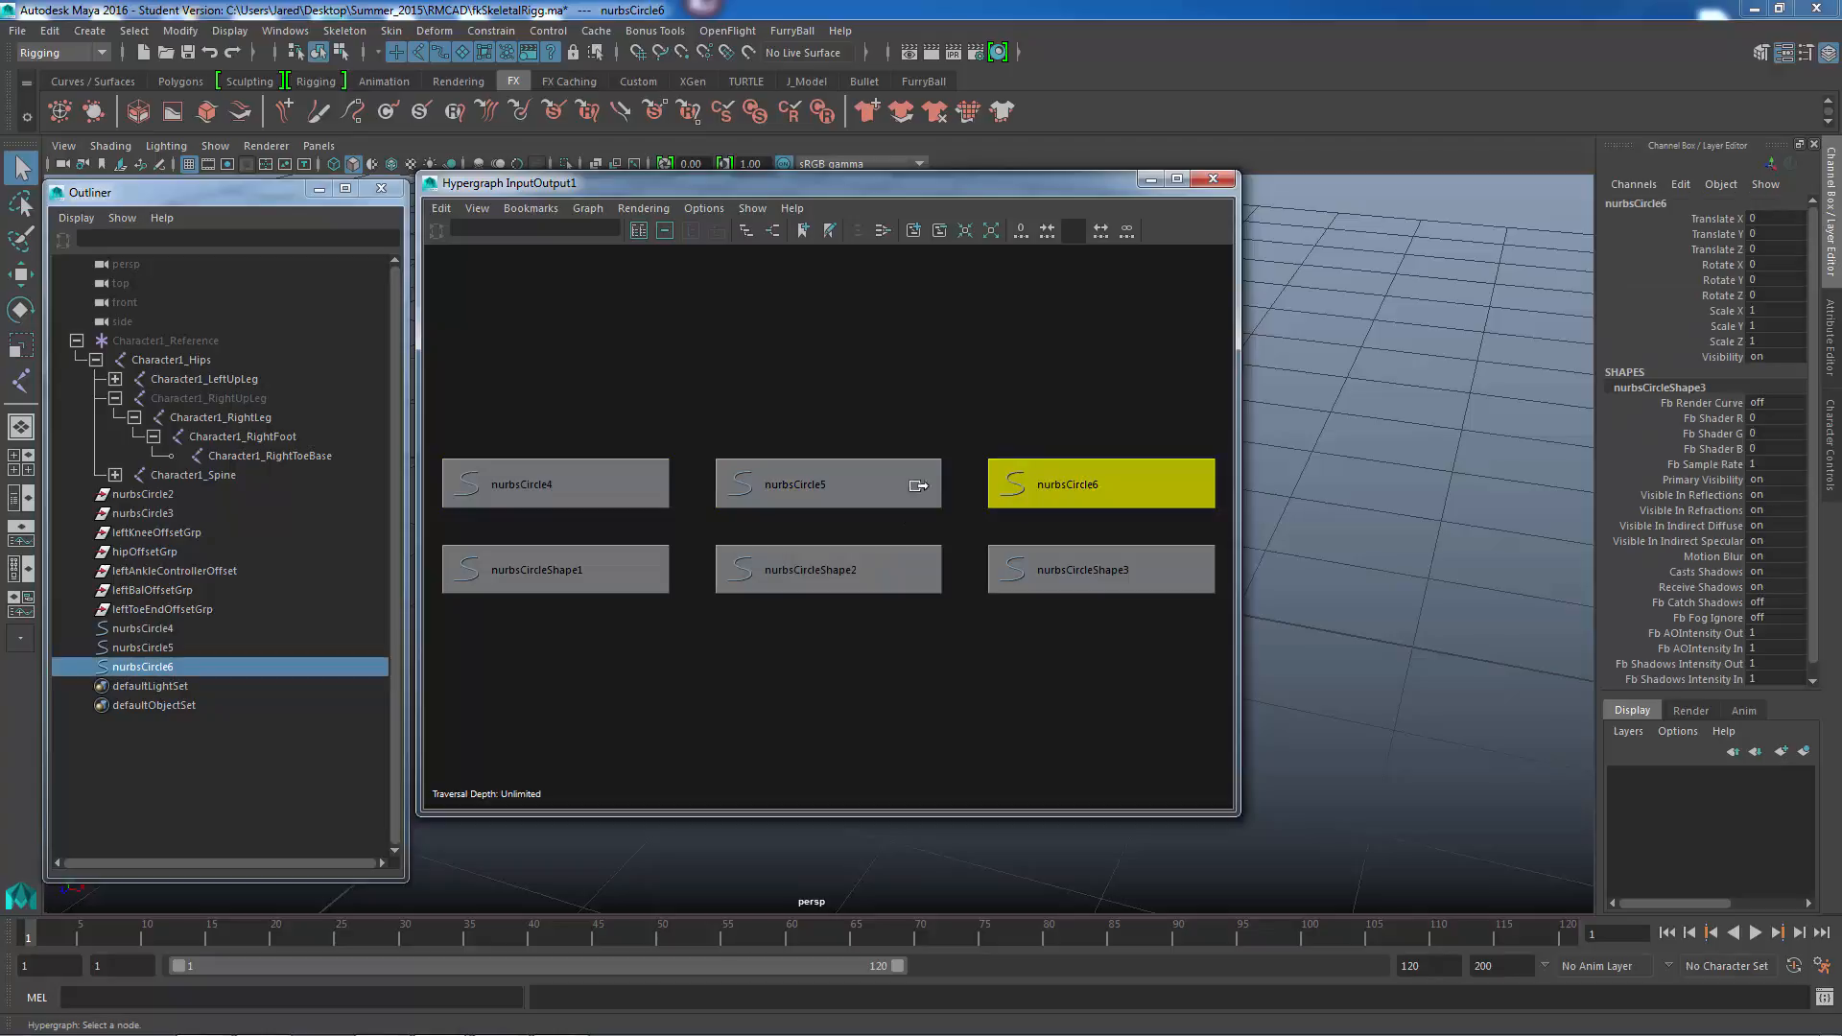
left_click(869, 484)
left_click(641, 491)
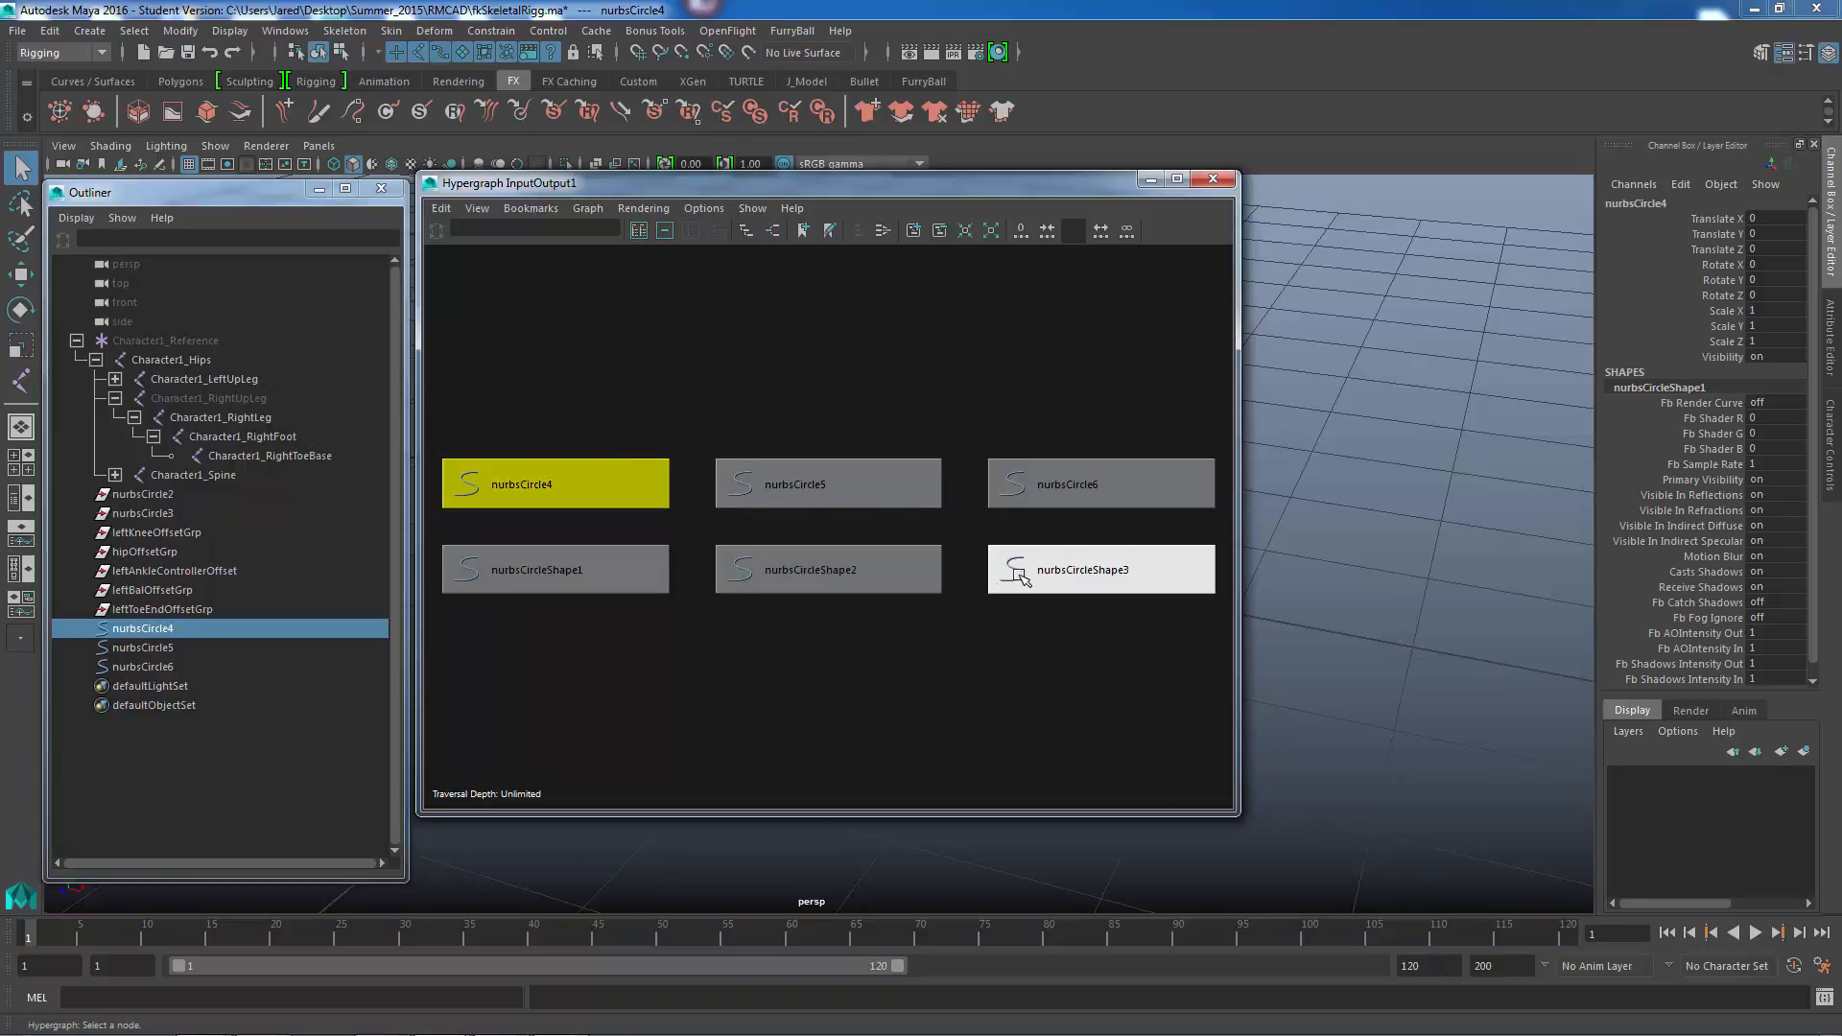
- Select the nodes nurbsCircleShape3 and nurbsCircleShape2, adding the nurbsCircle4 transform as the last selected node
left_click(1071, 556)
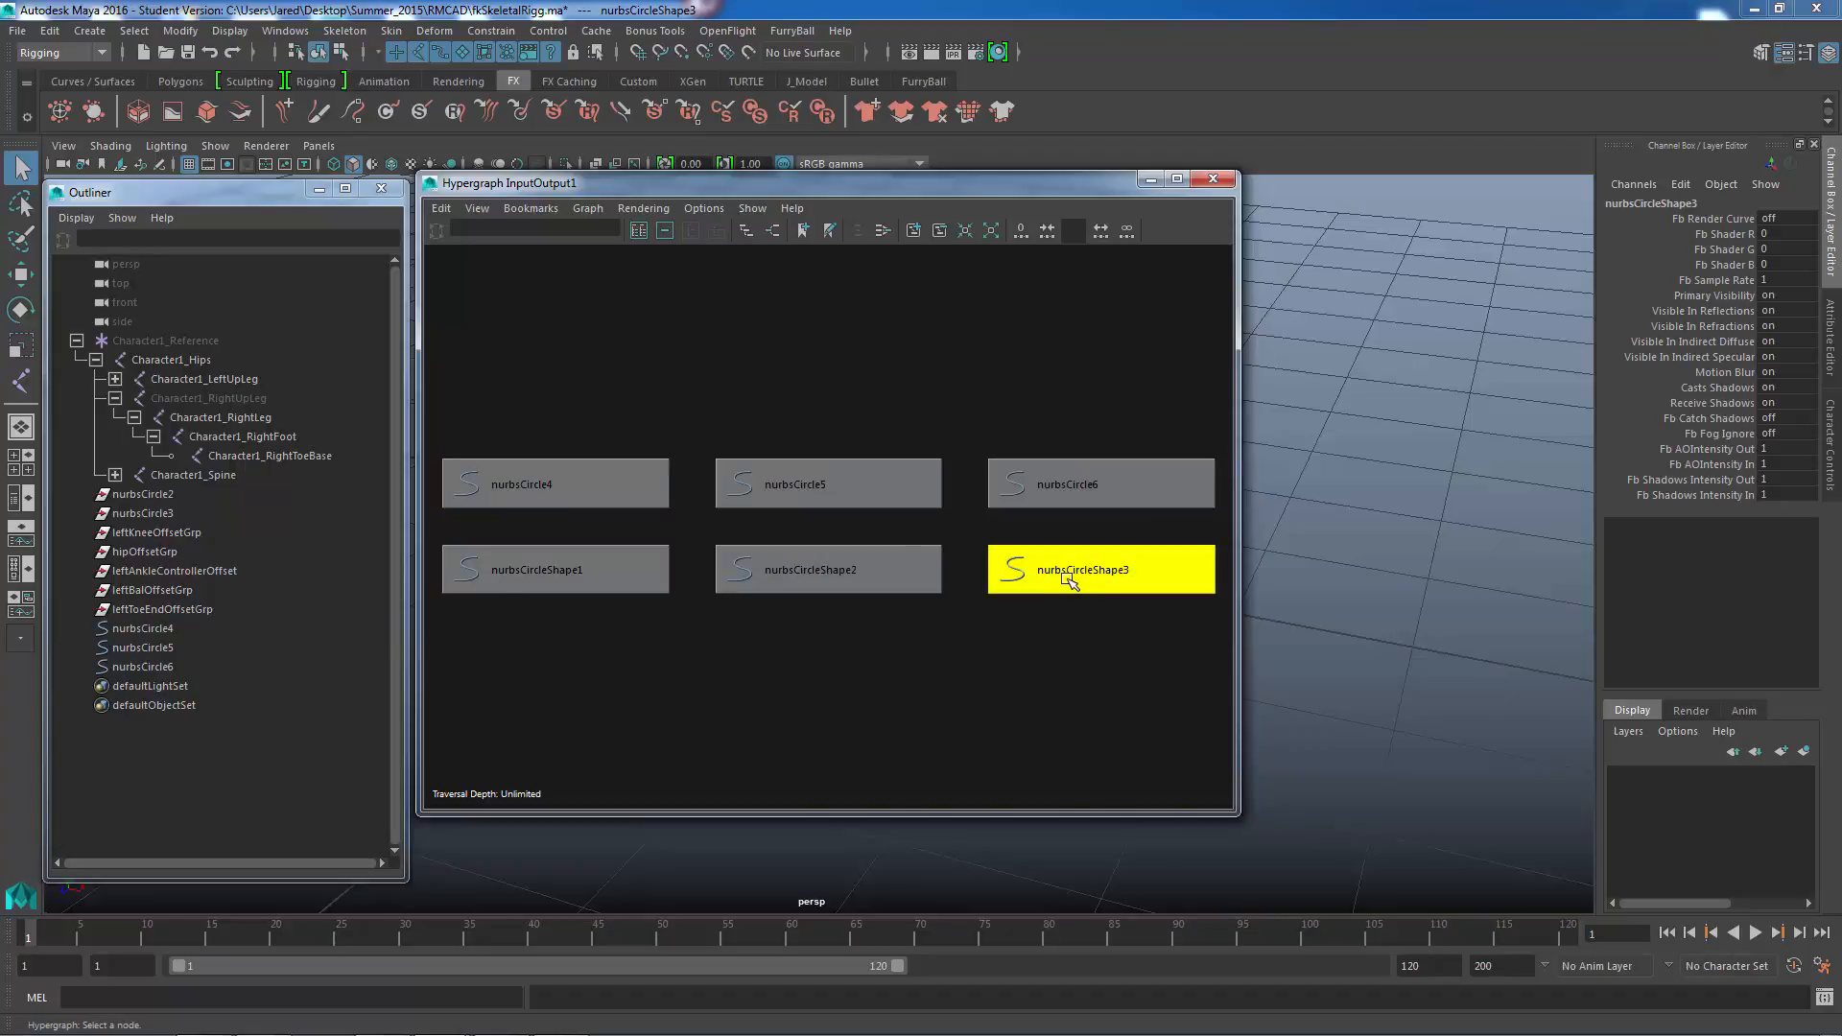
left_click(832, 572, "shift")
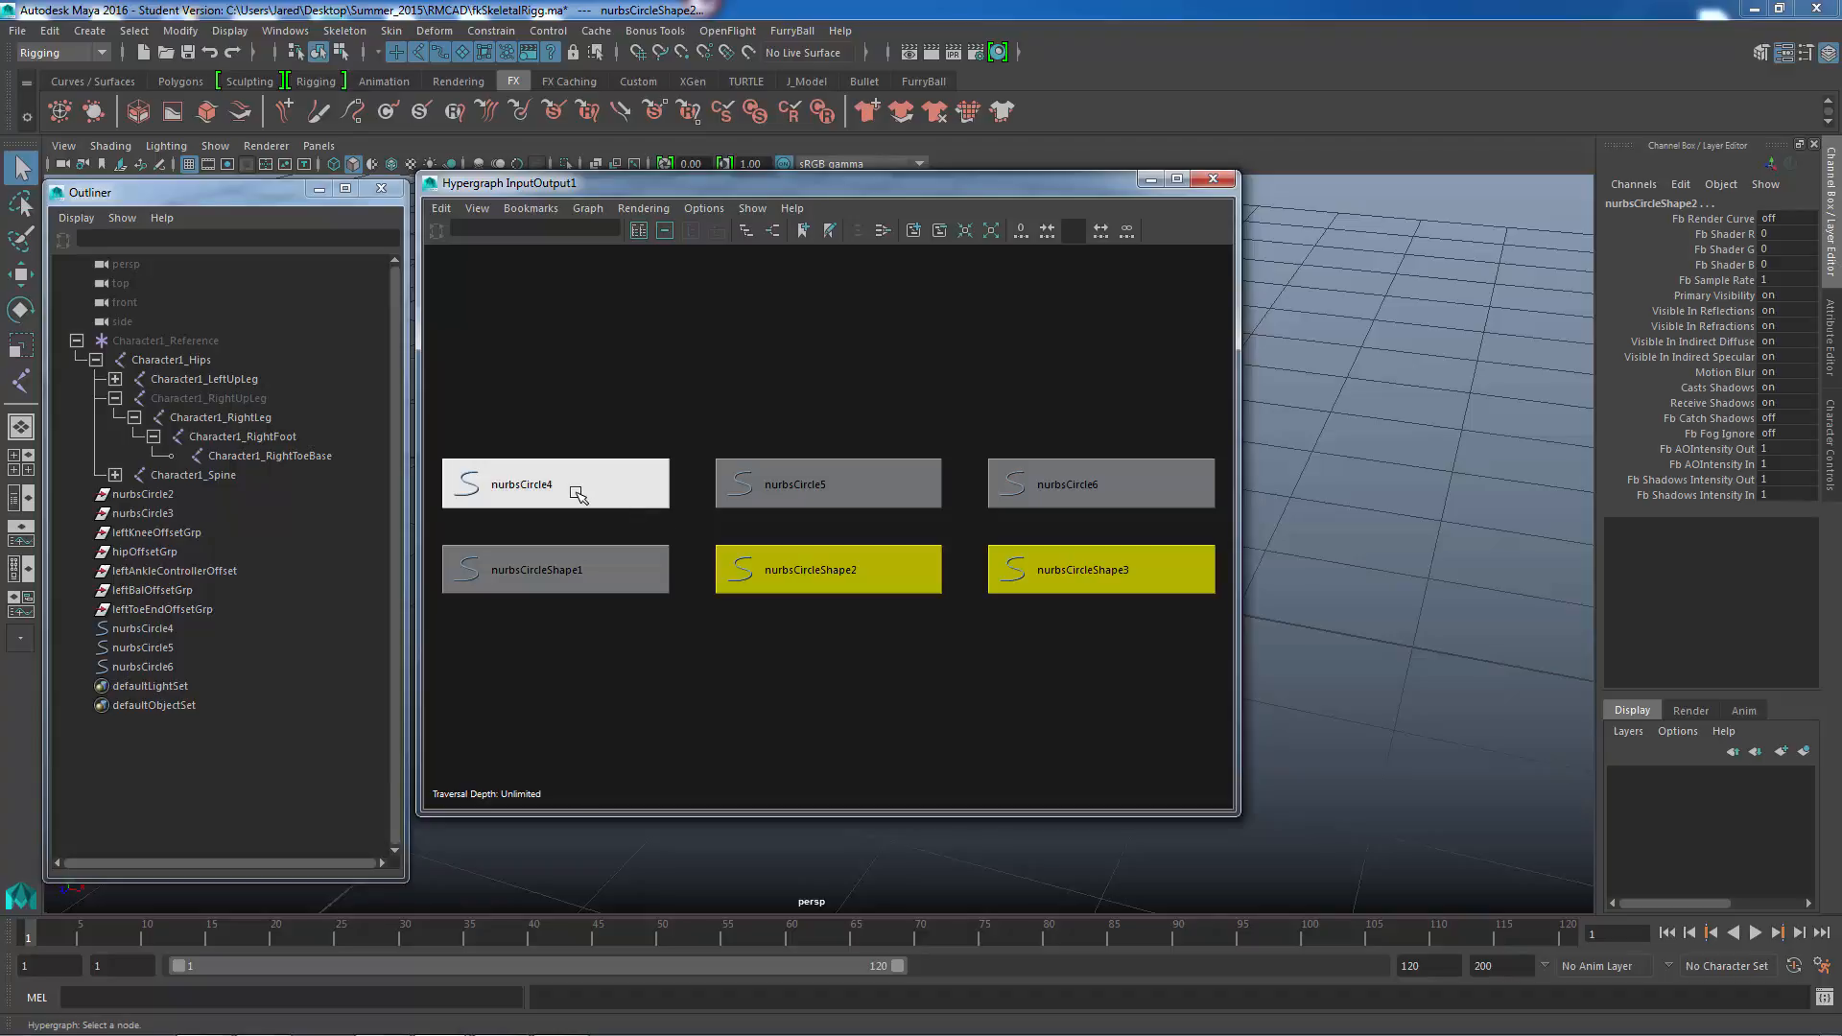
left_click(575, 494)
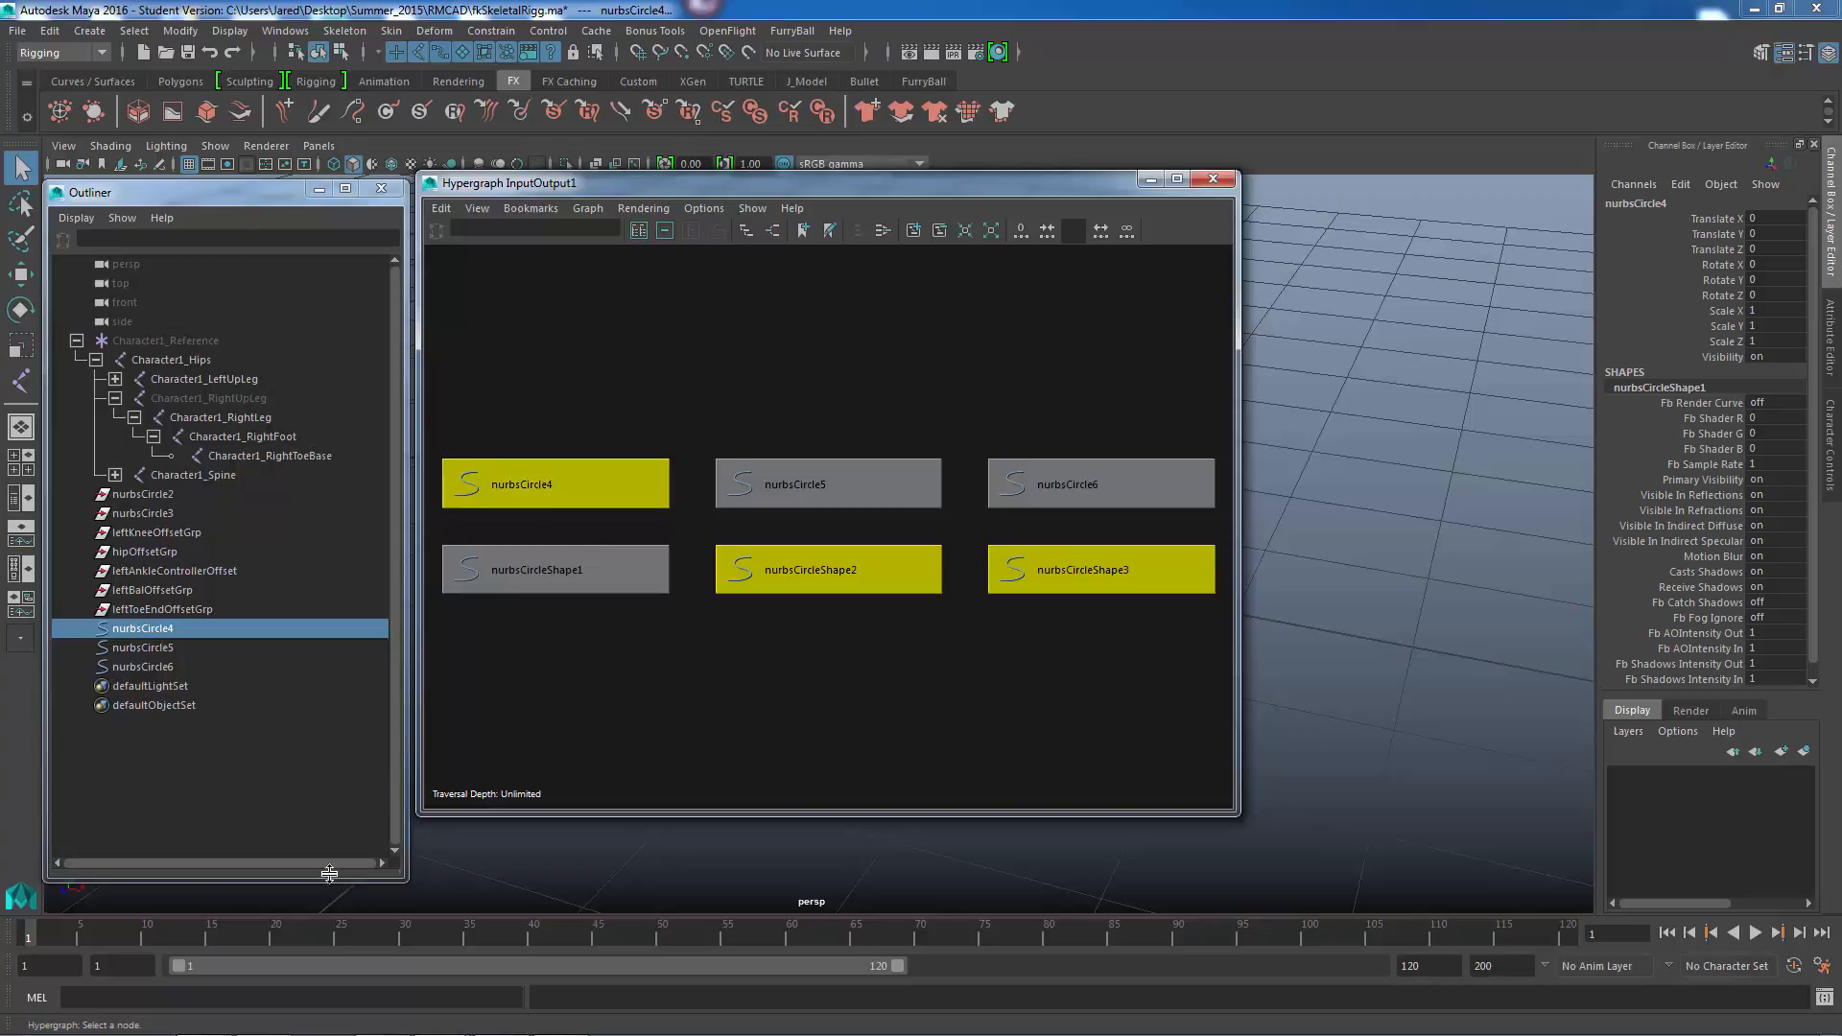
- Run the MEL command "parent -r -shape;" to parent nurbsCircleShape3 and nurbsCircleShape2 under the nurbsCircle4 transform
left_click(274, 998)
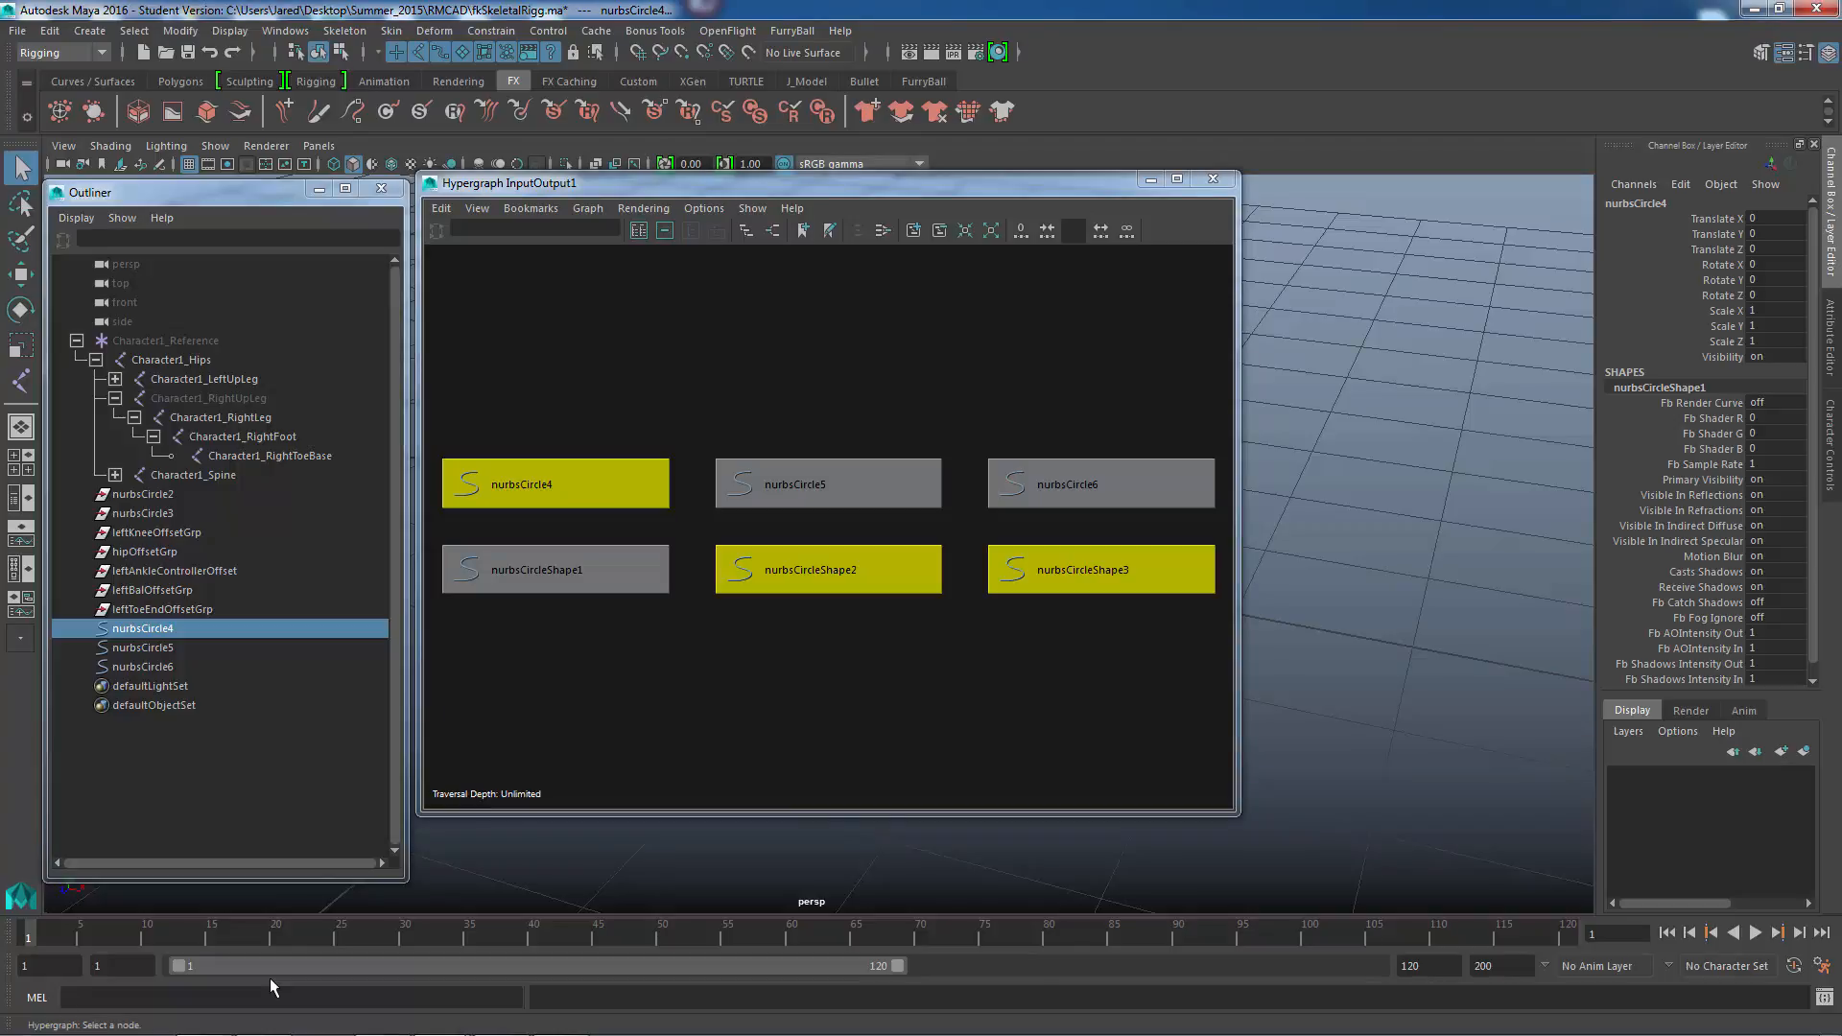
left_click(53, 31)
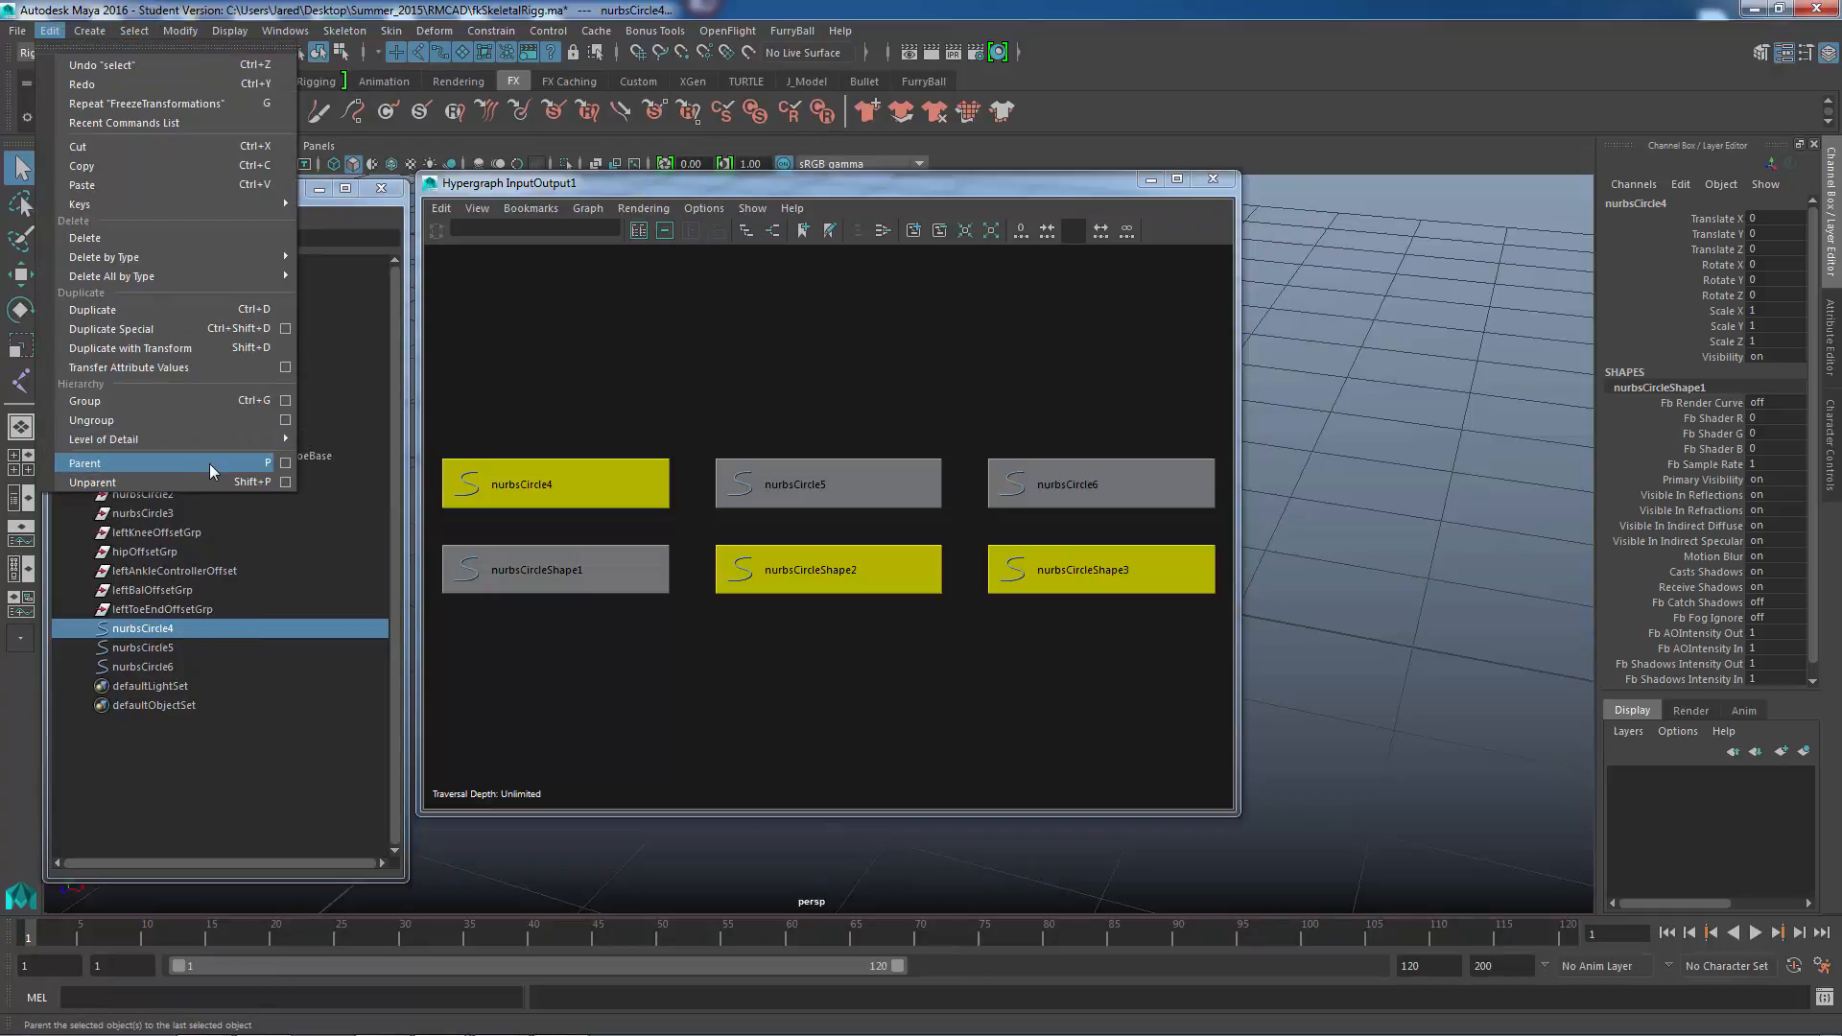
left_click(618, 186)
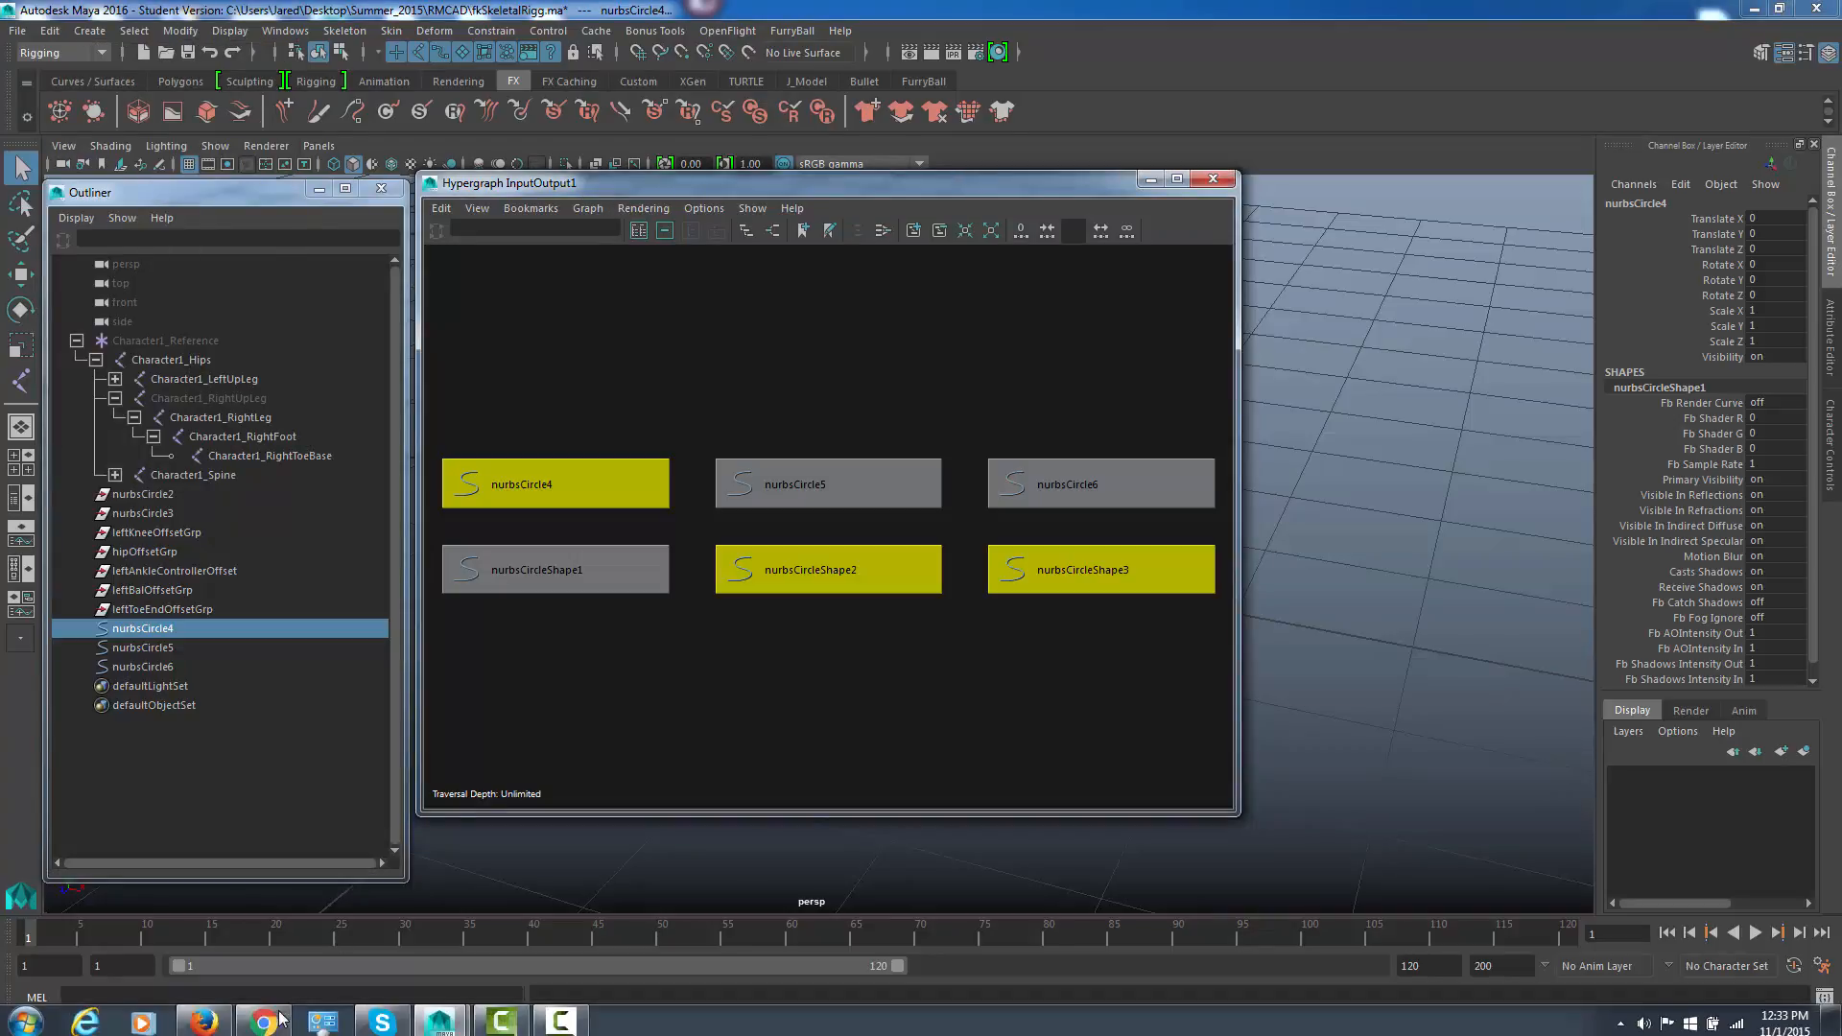
left_click(281, 995)
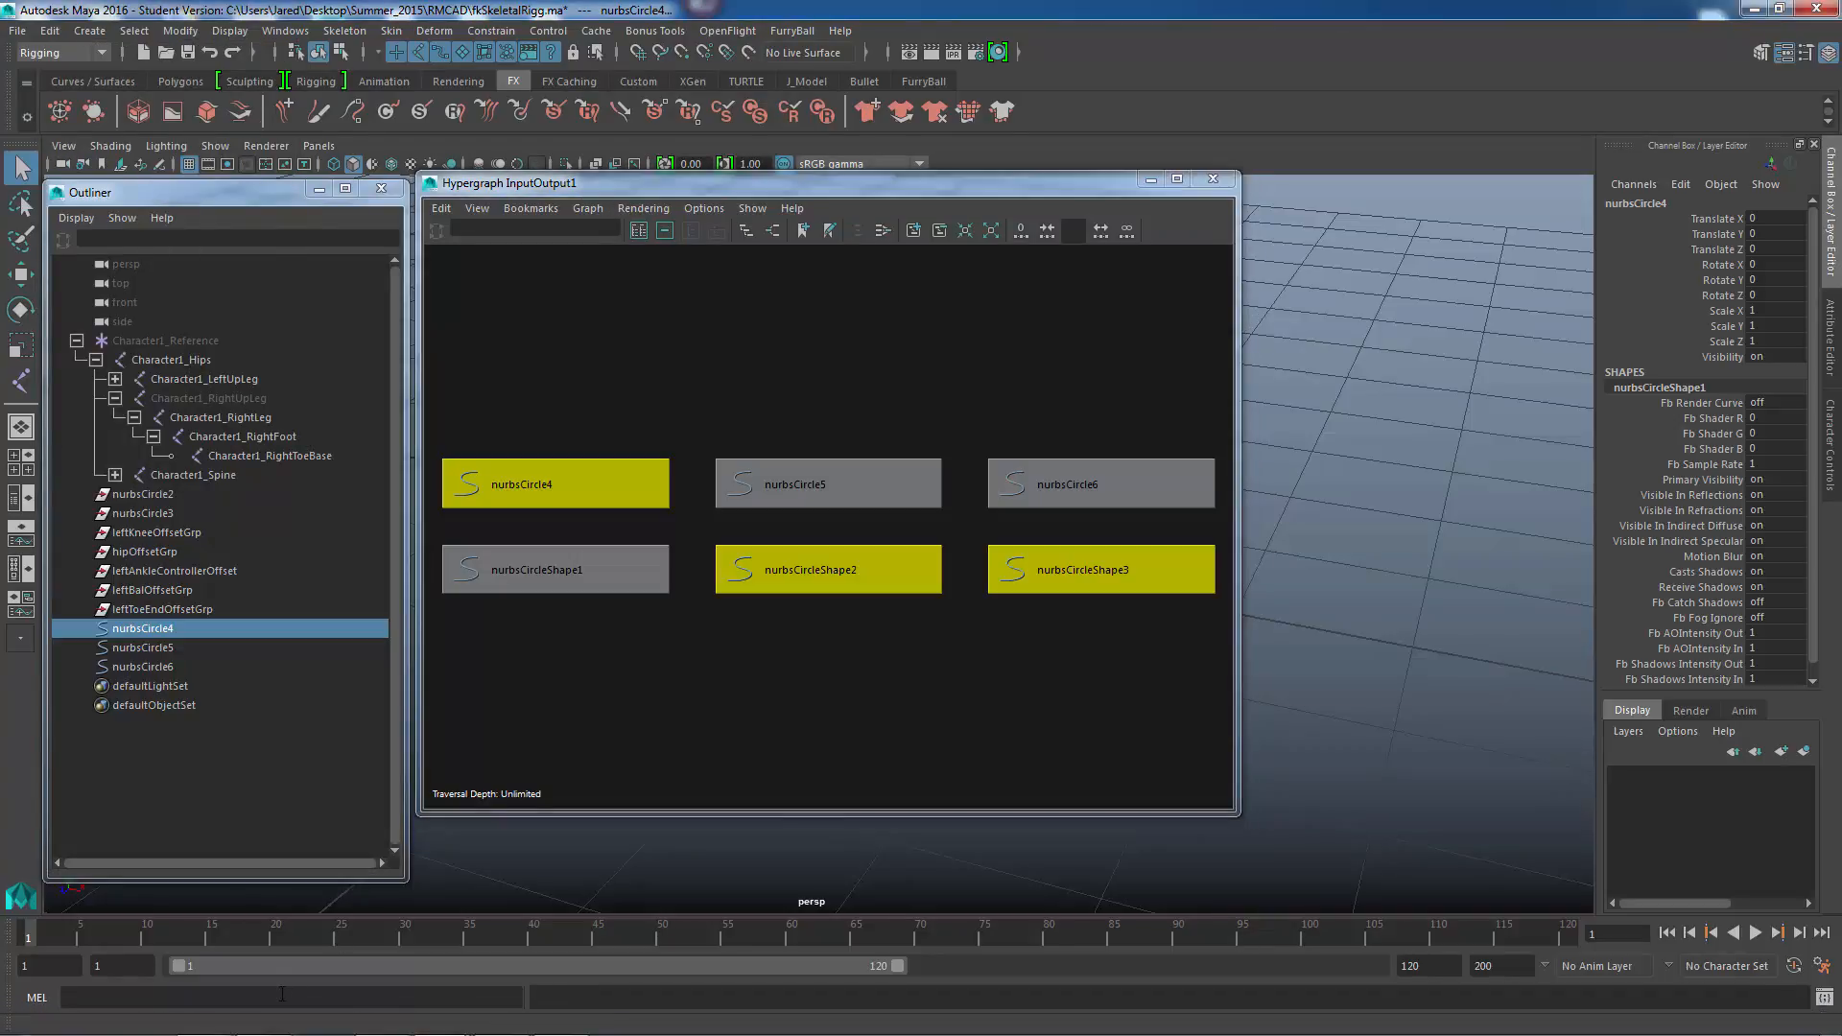
type("parent")
type("hape;")
key("Return")
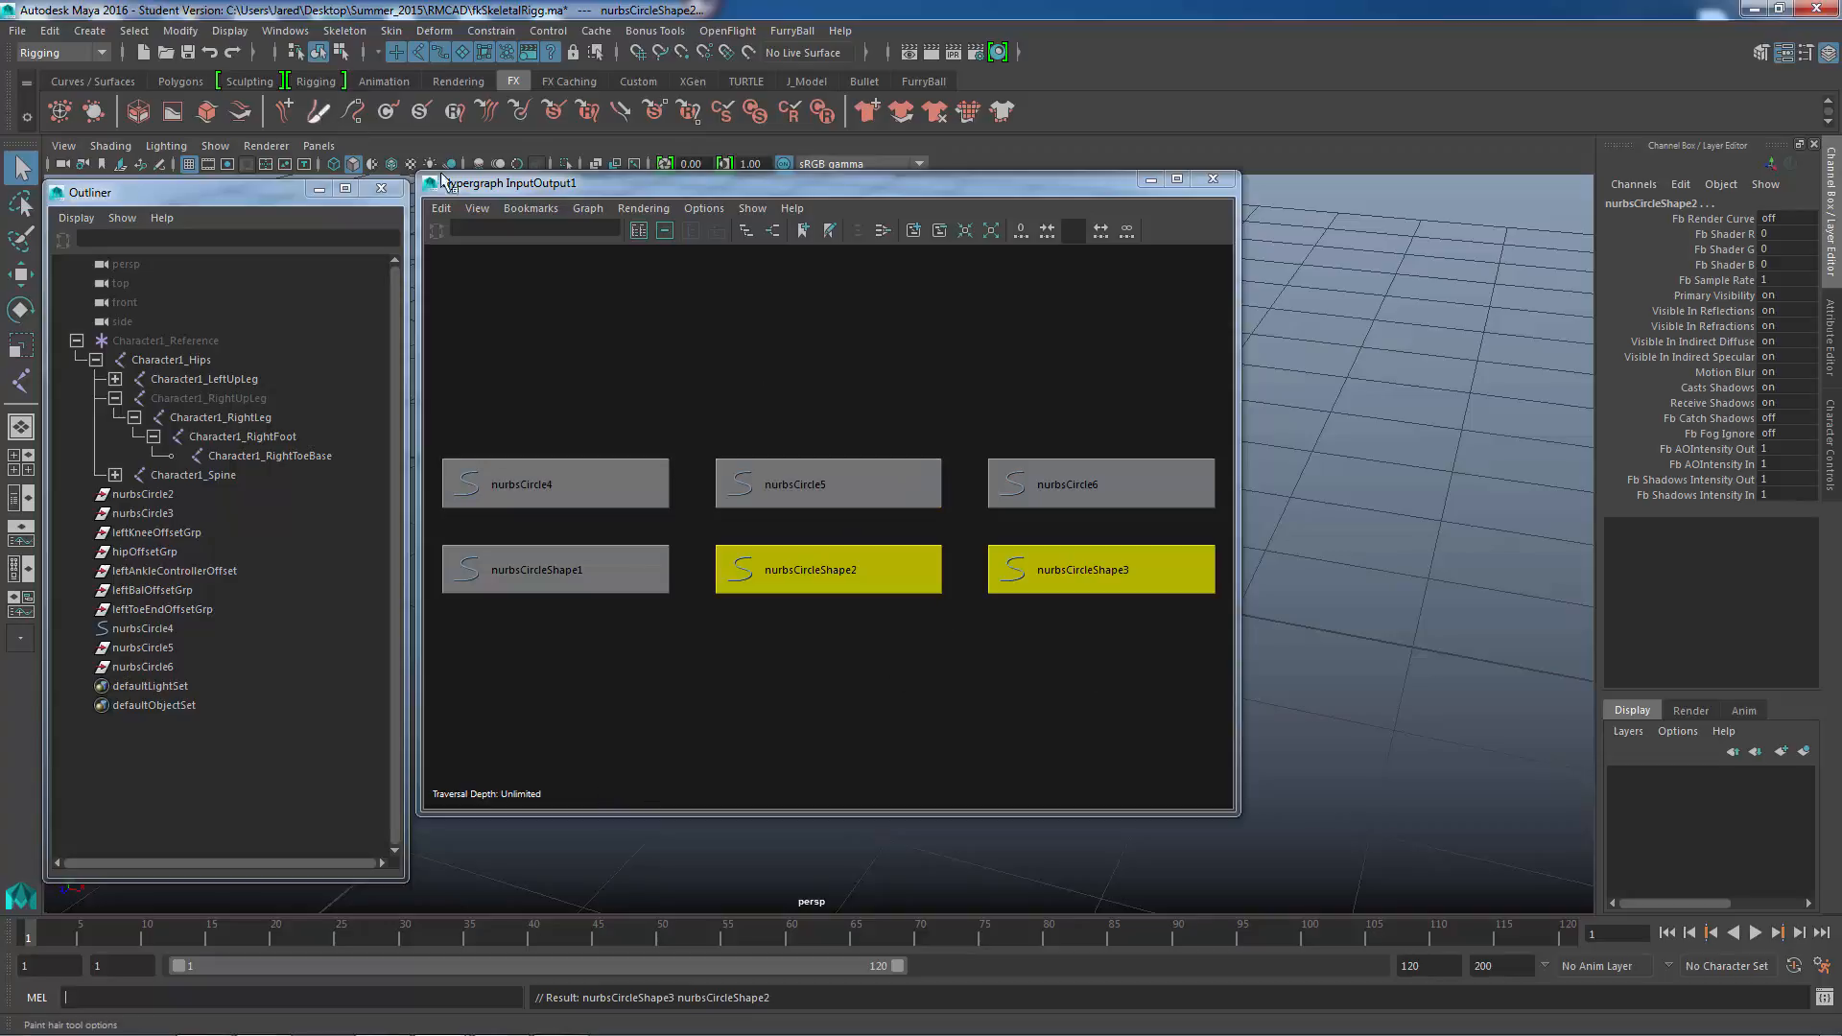
- Minimize the Hypergraph and check in the perspective view that the three circles select together as nurbsCircle4
left_click(1150, 179)
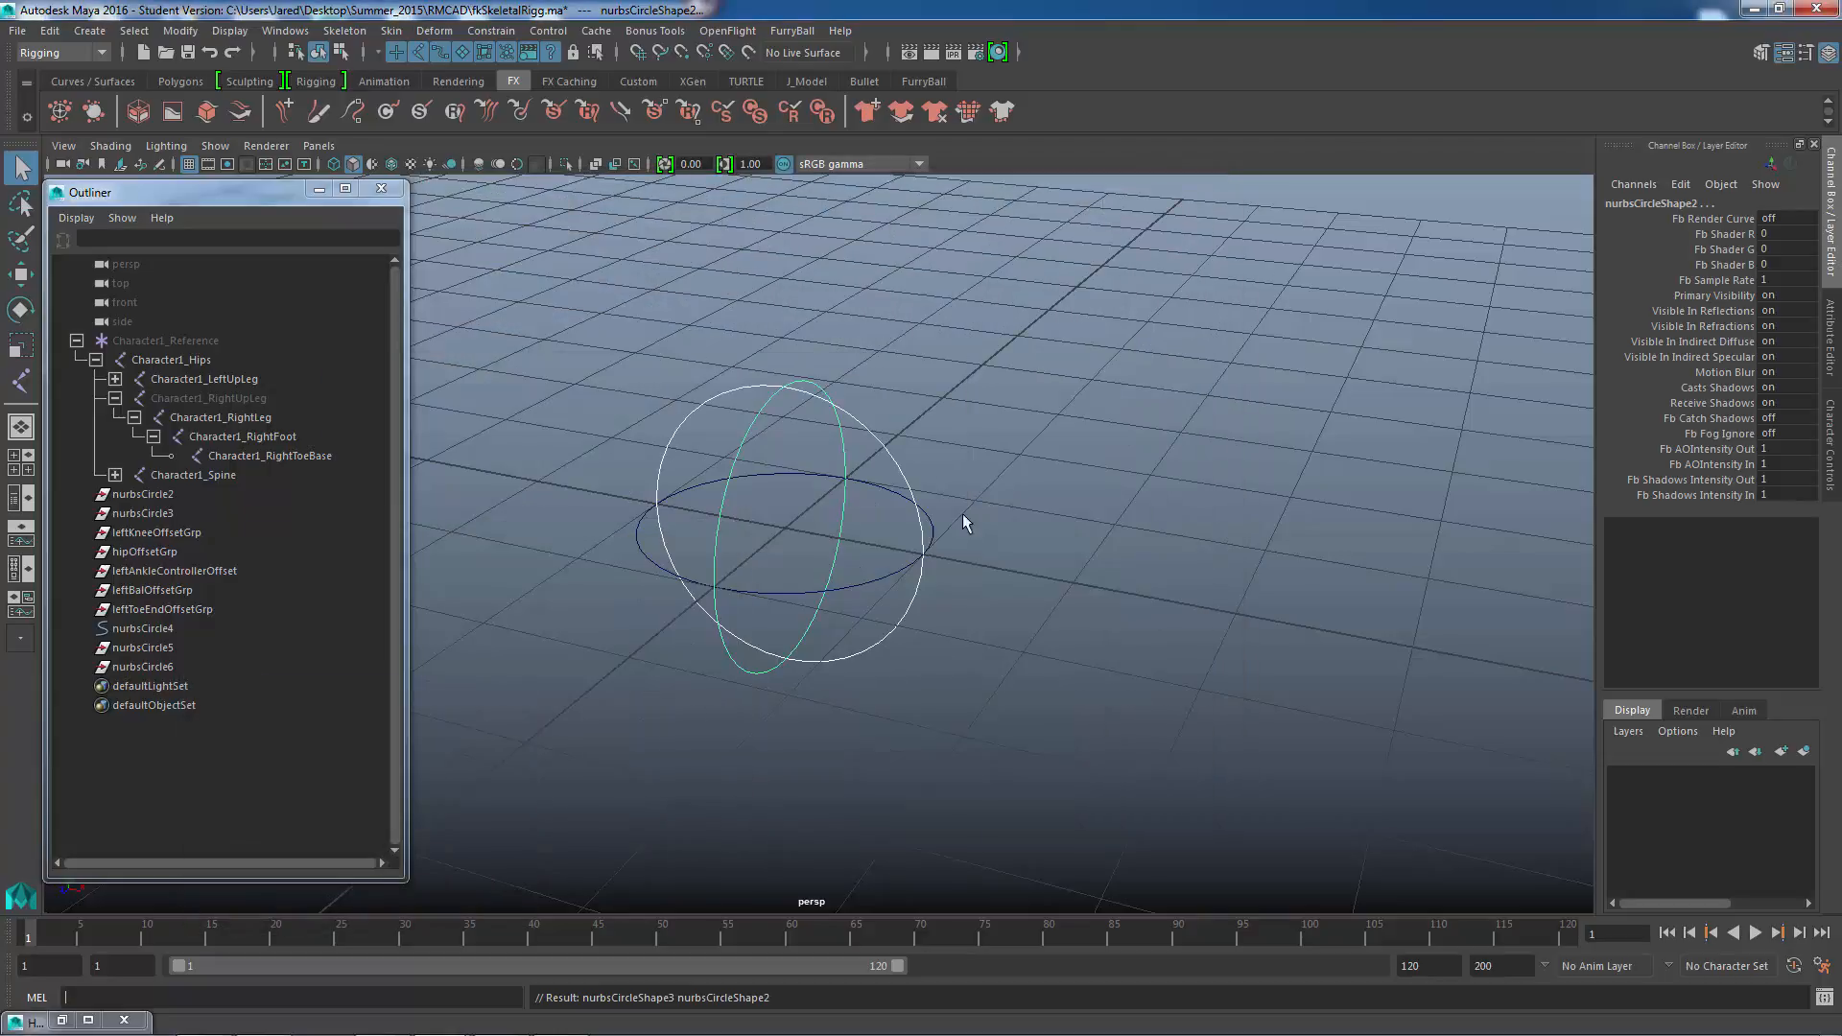
left_click(1081, 411)
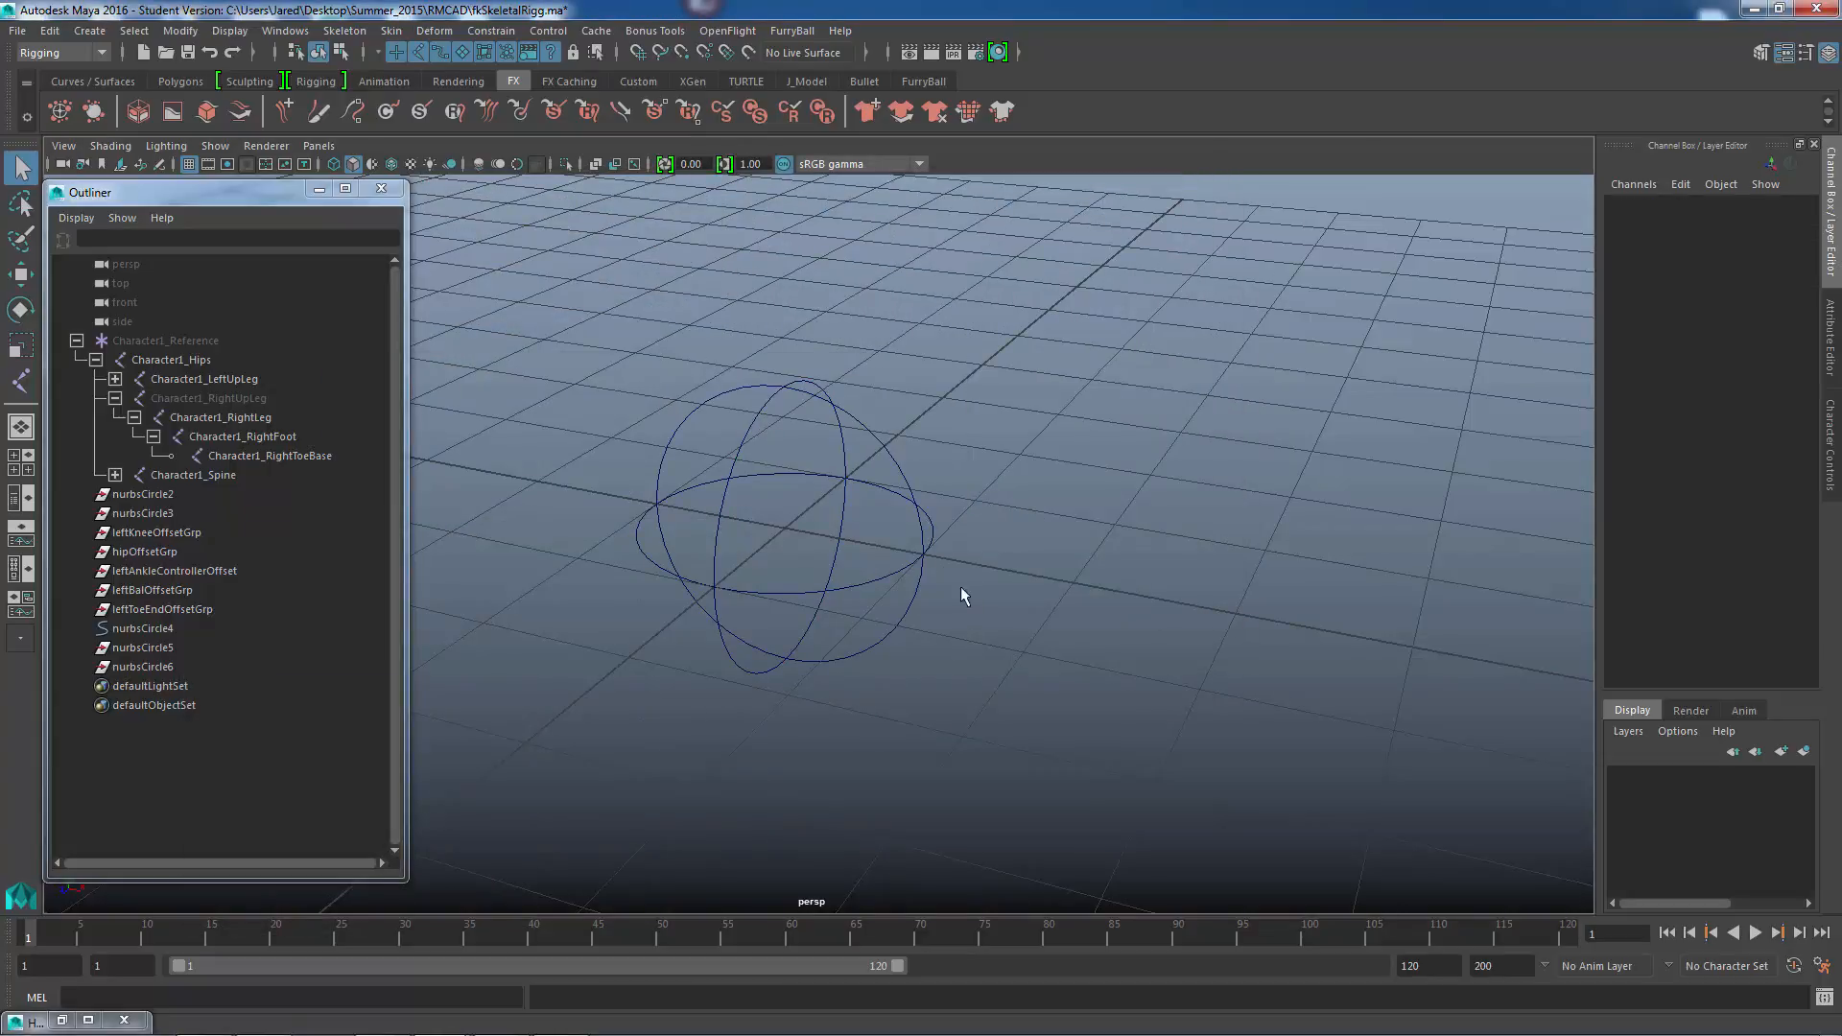
left_click(912, 477)
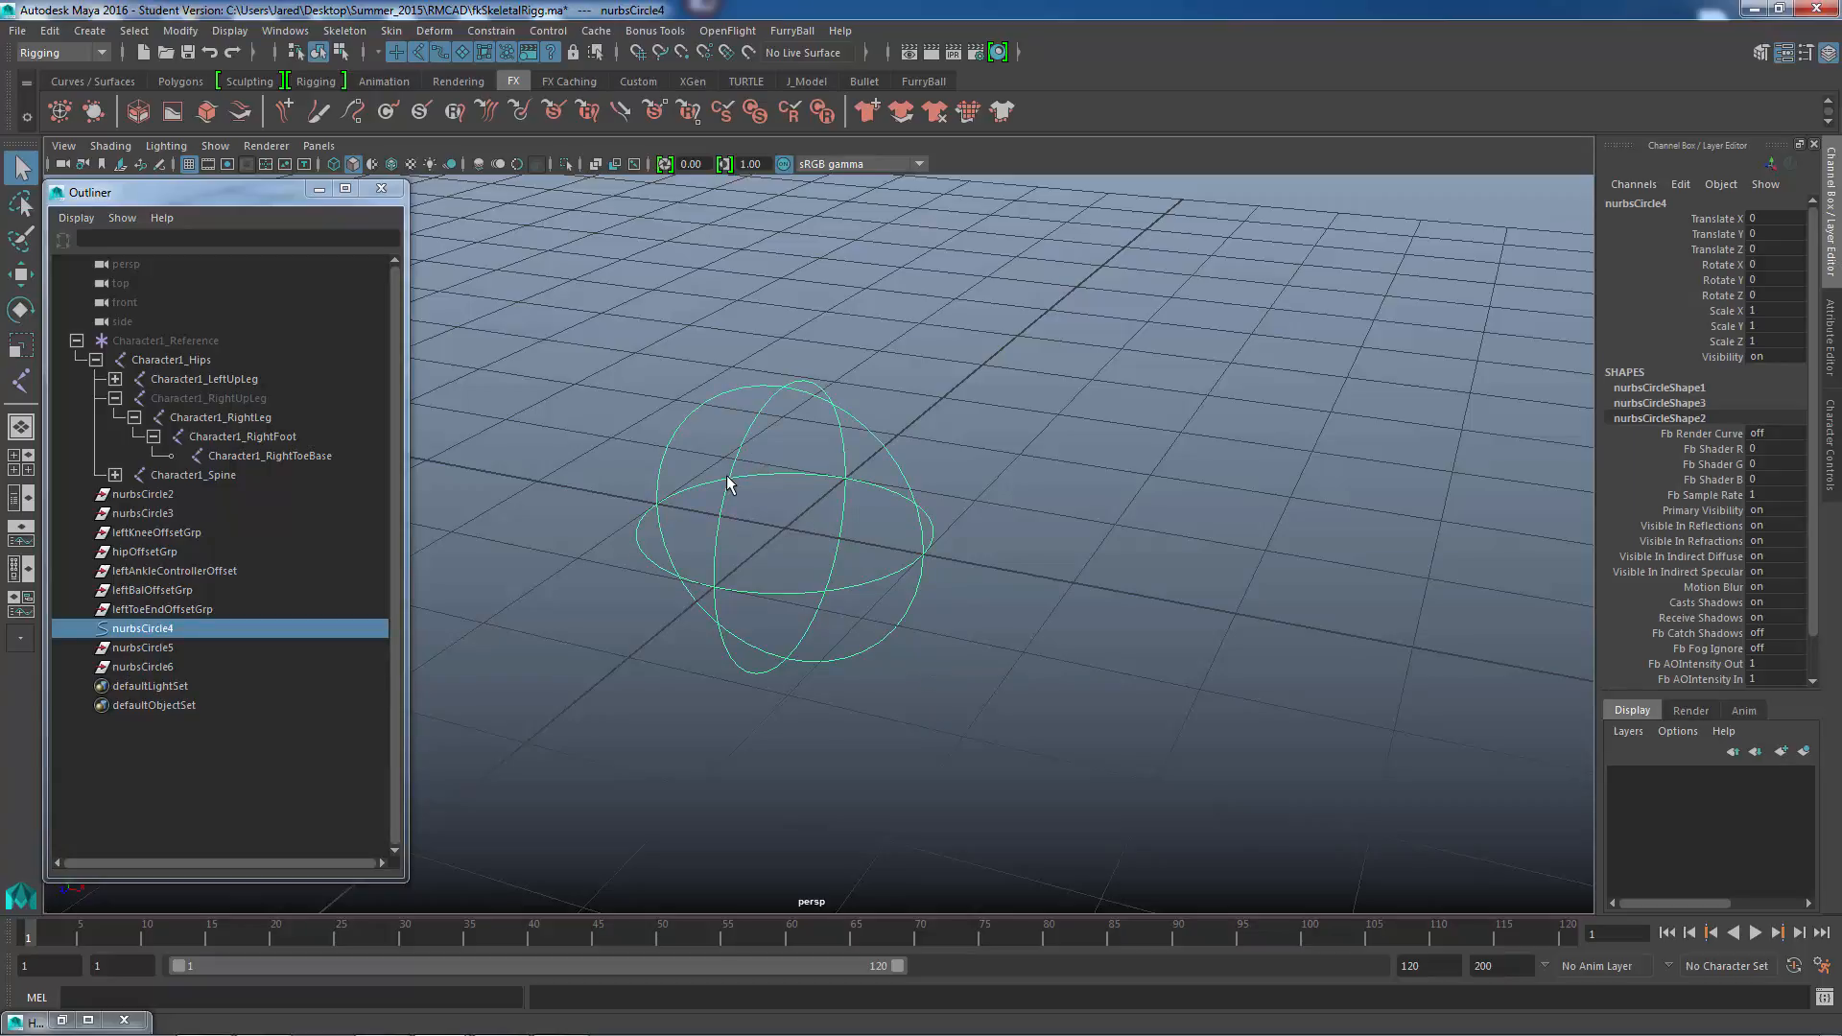
left_click_drag(860, 550, 762, 567, "alt")
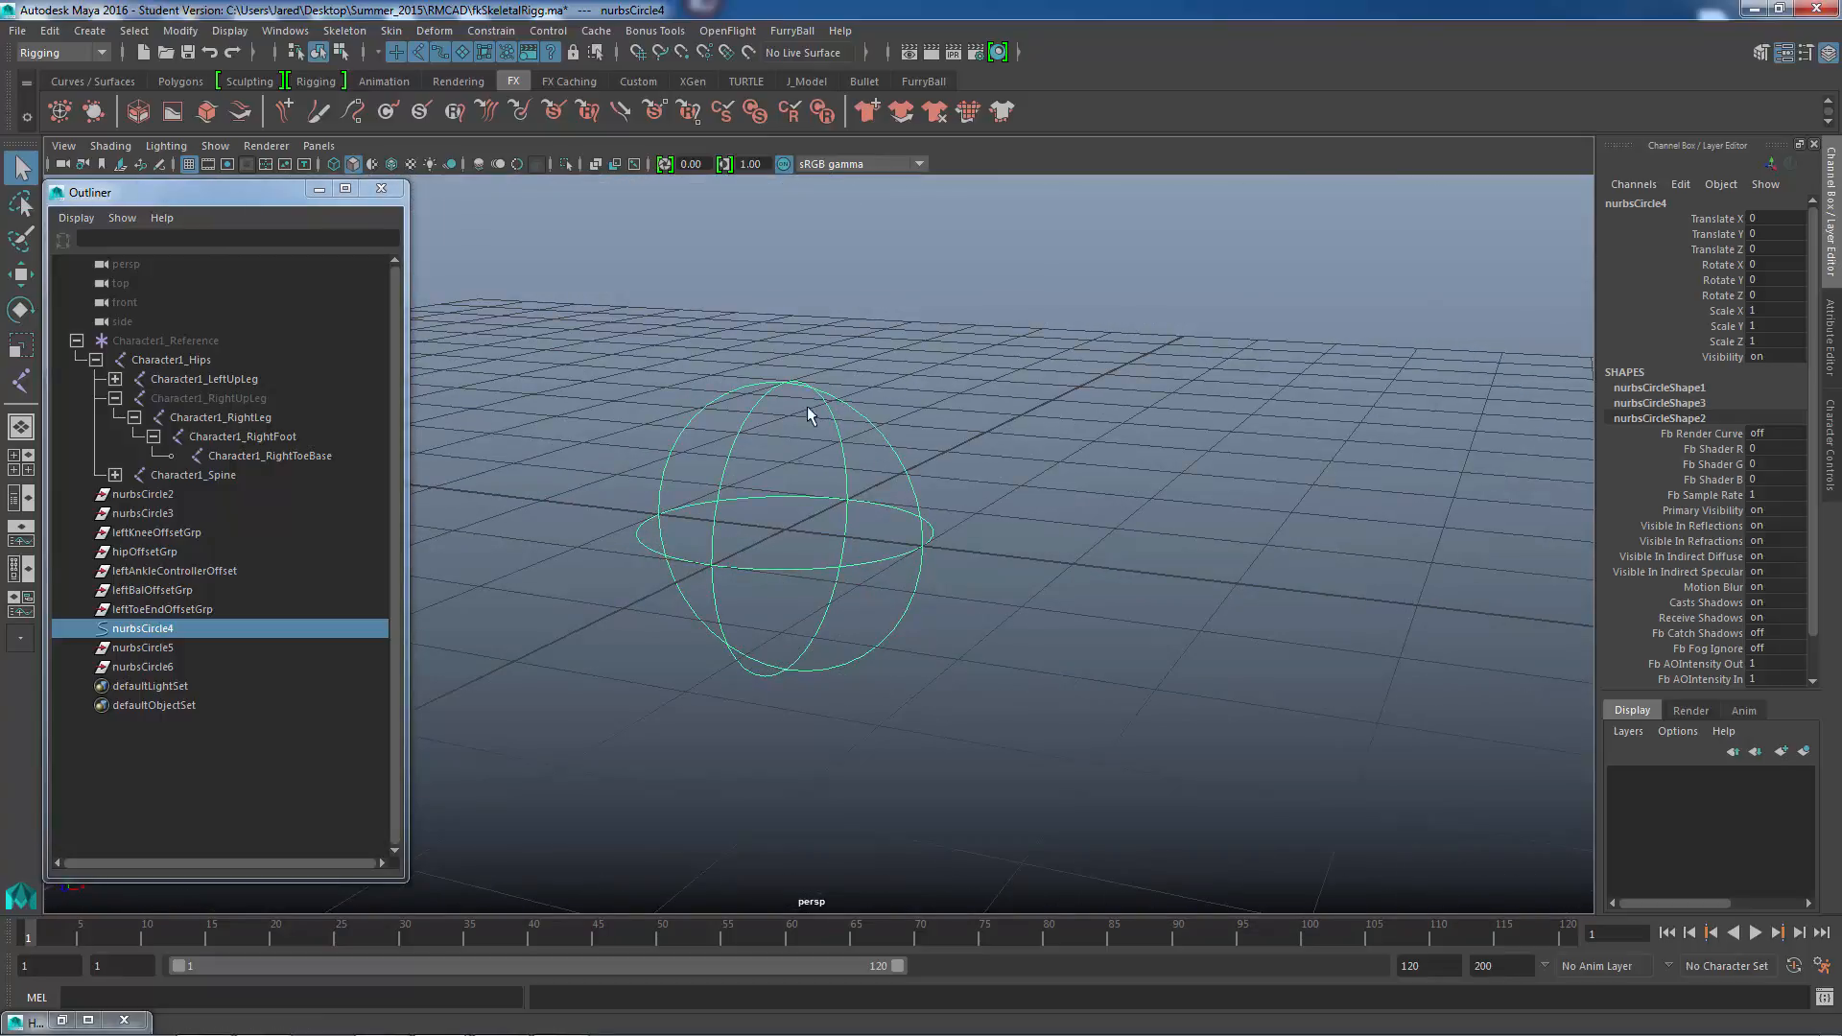
left_click_drag(808, 405, 980, 520, "alt")
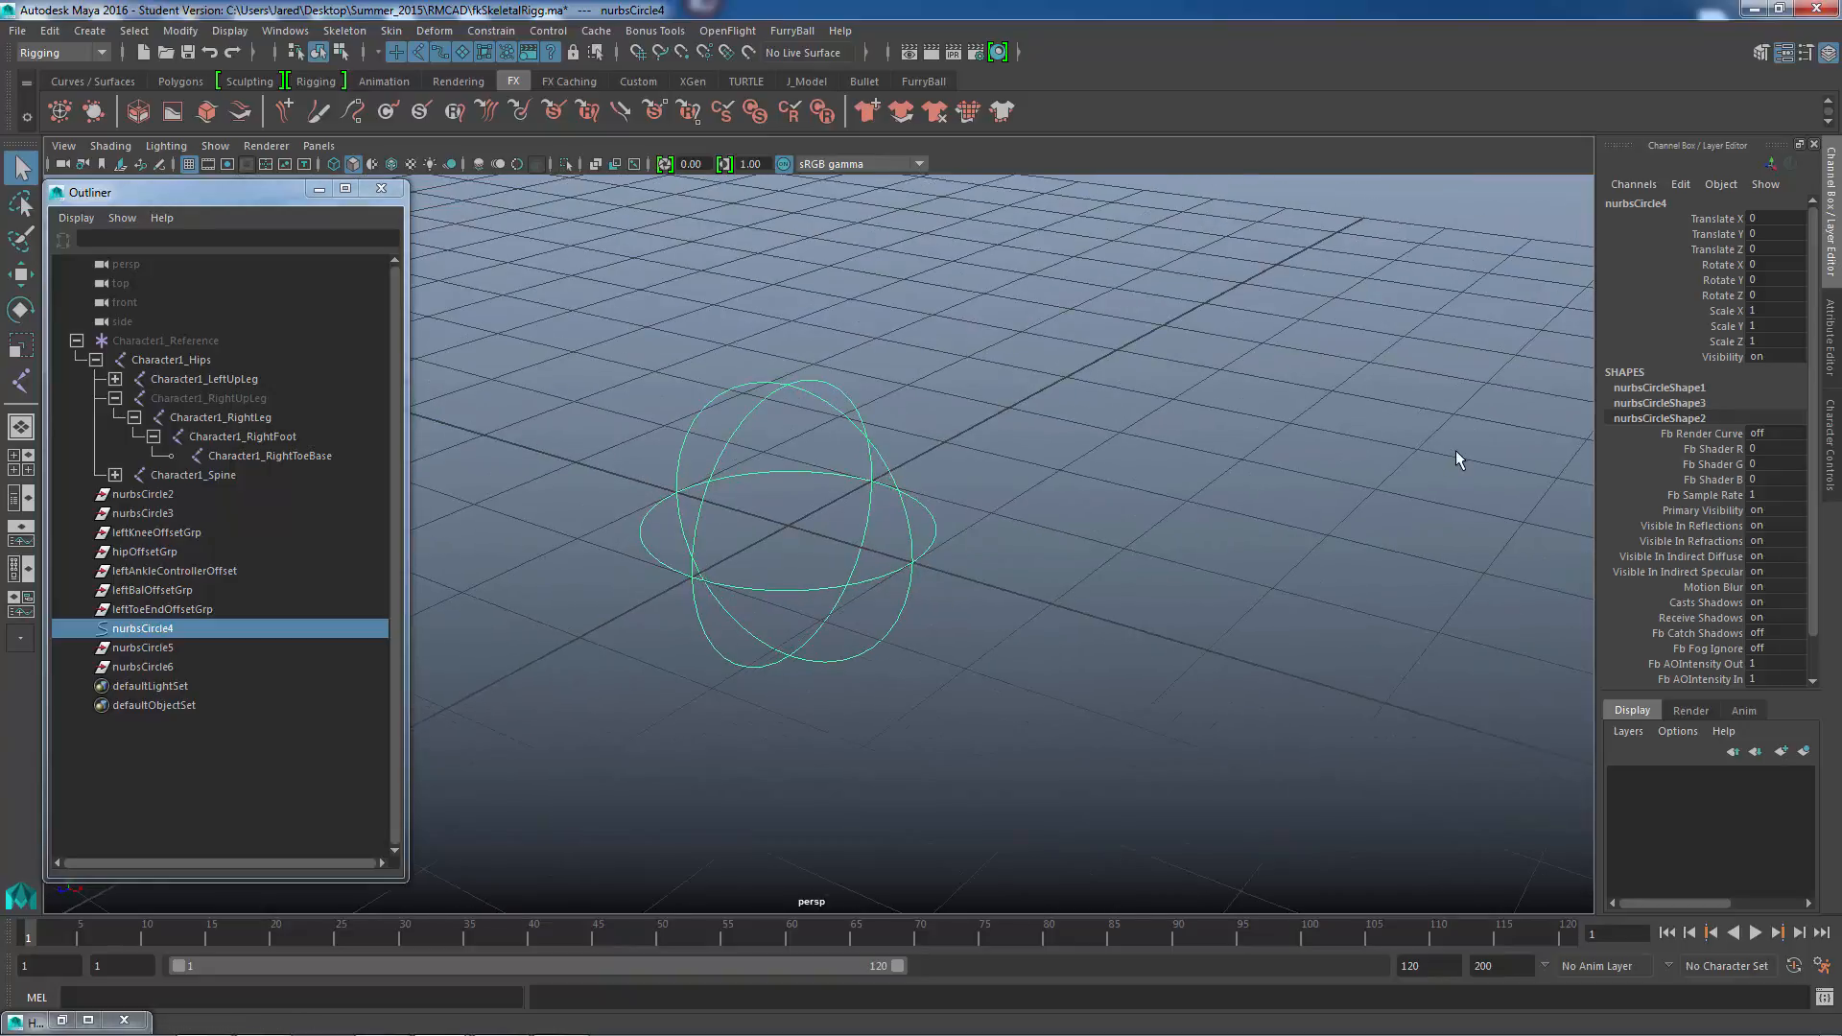
left_click(930, 525)
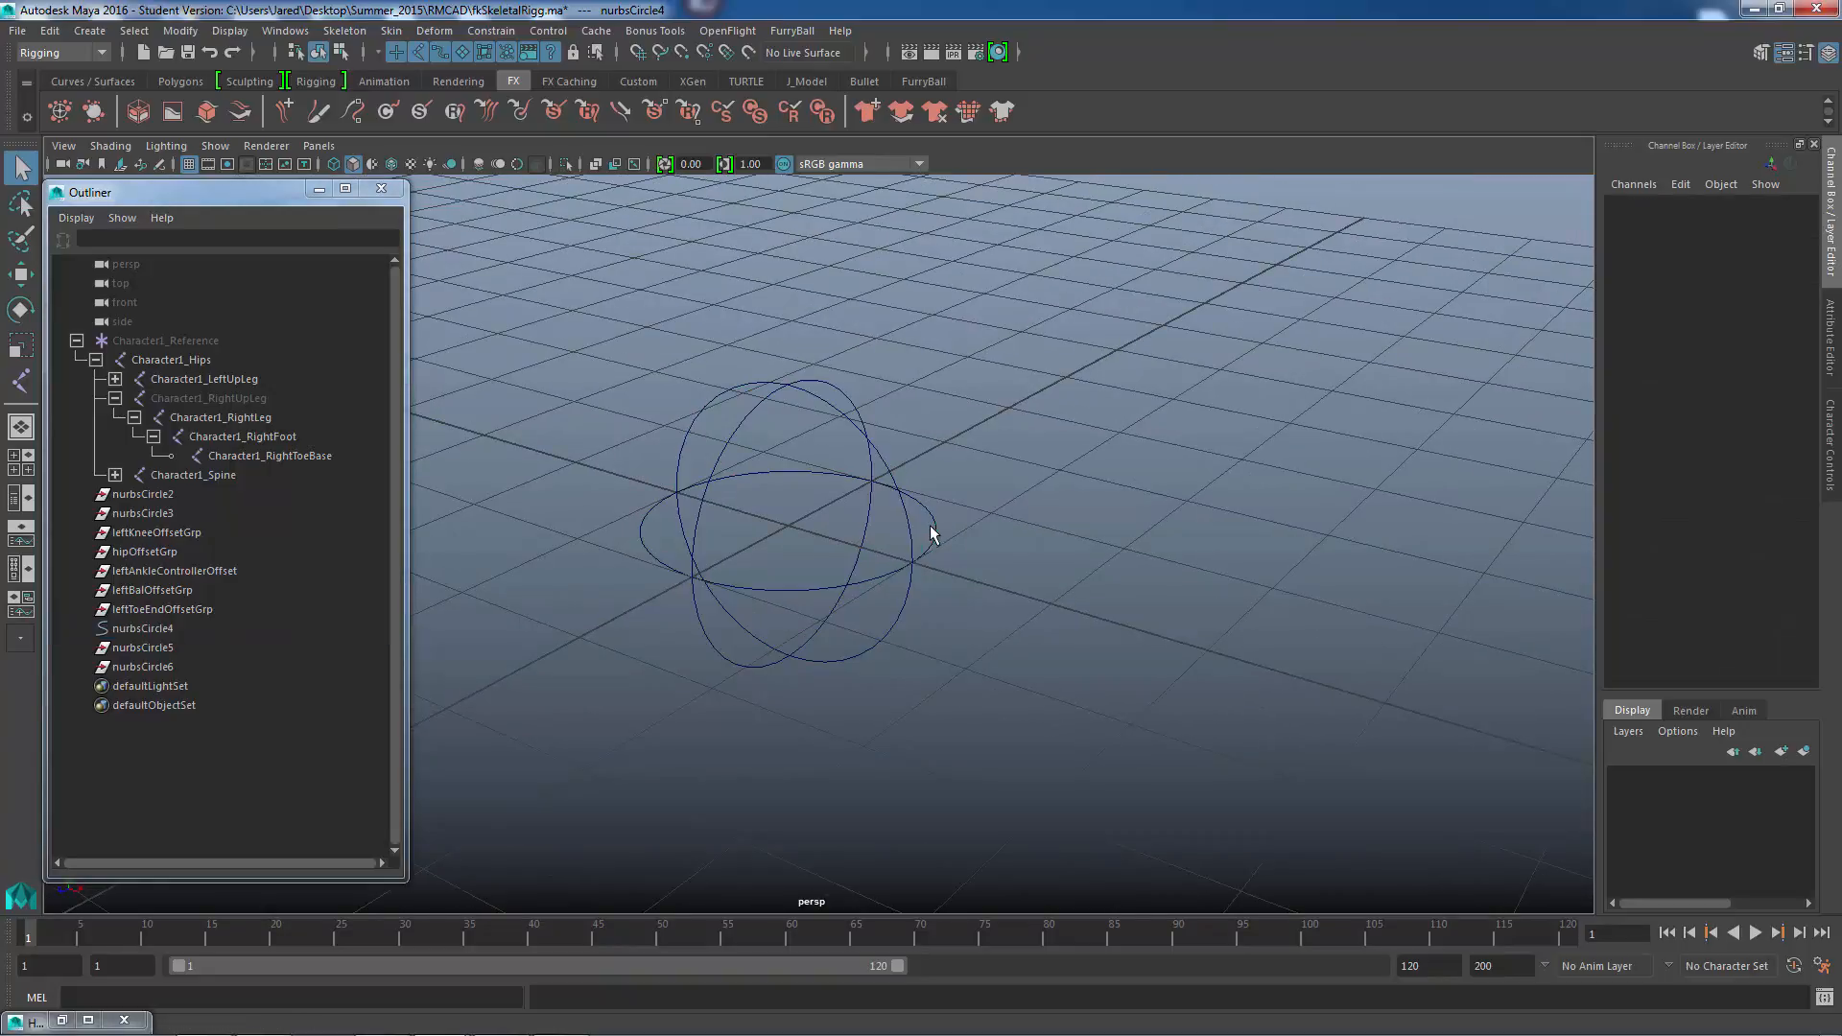
left_click(870, 523)
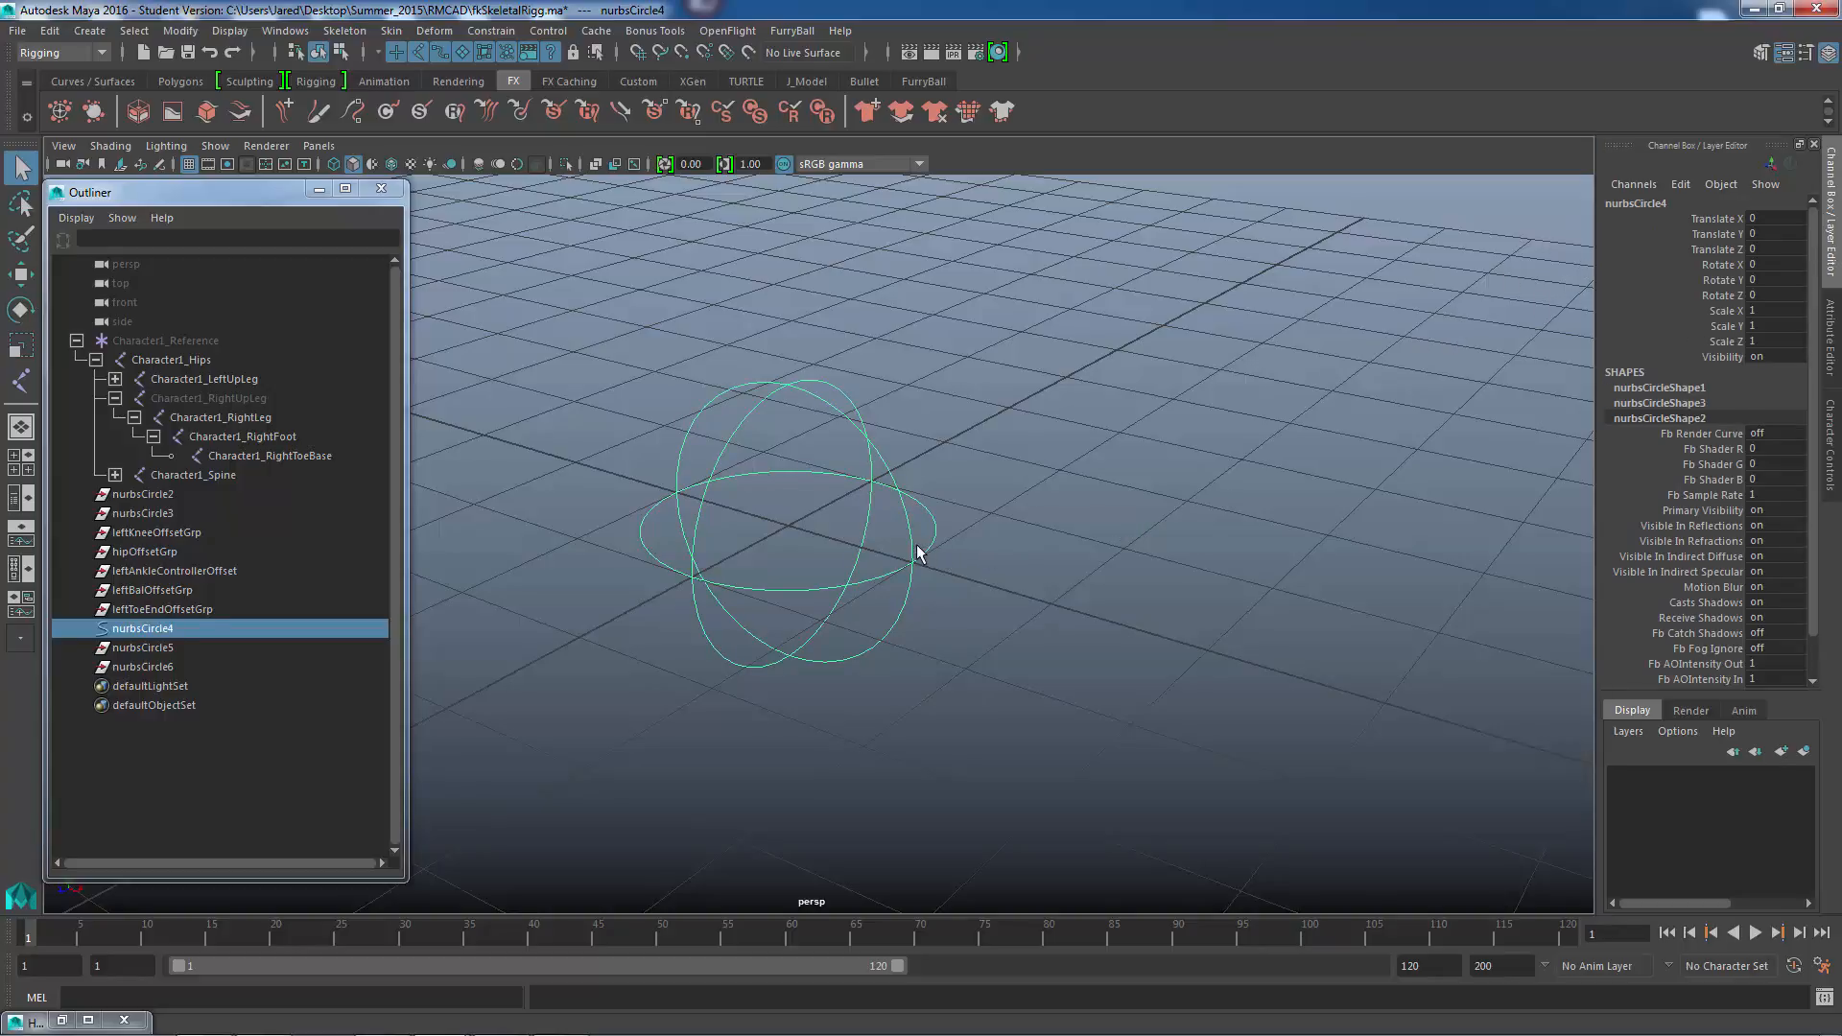
- Delete the leftover empty transforms nurbsCircle5 and nurbsCircle6
left_click(159, 645)
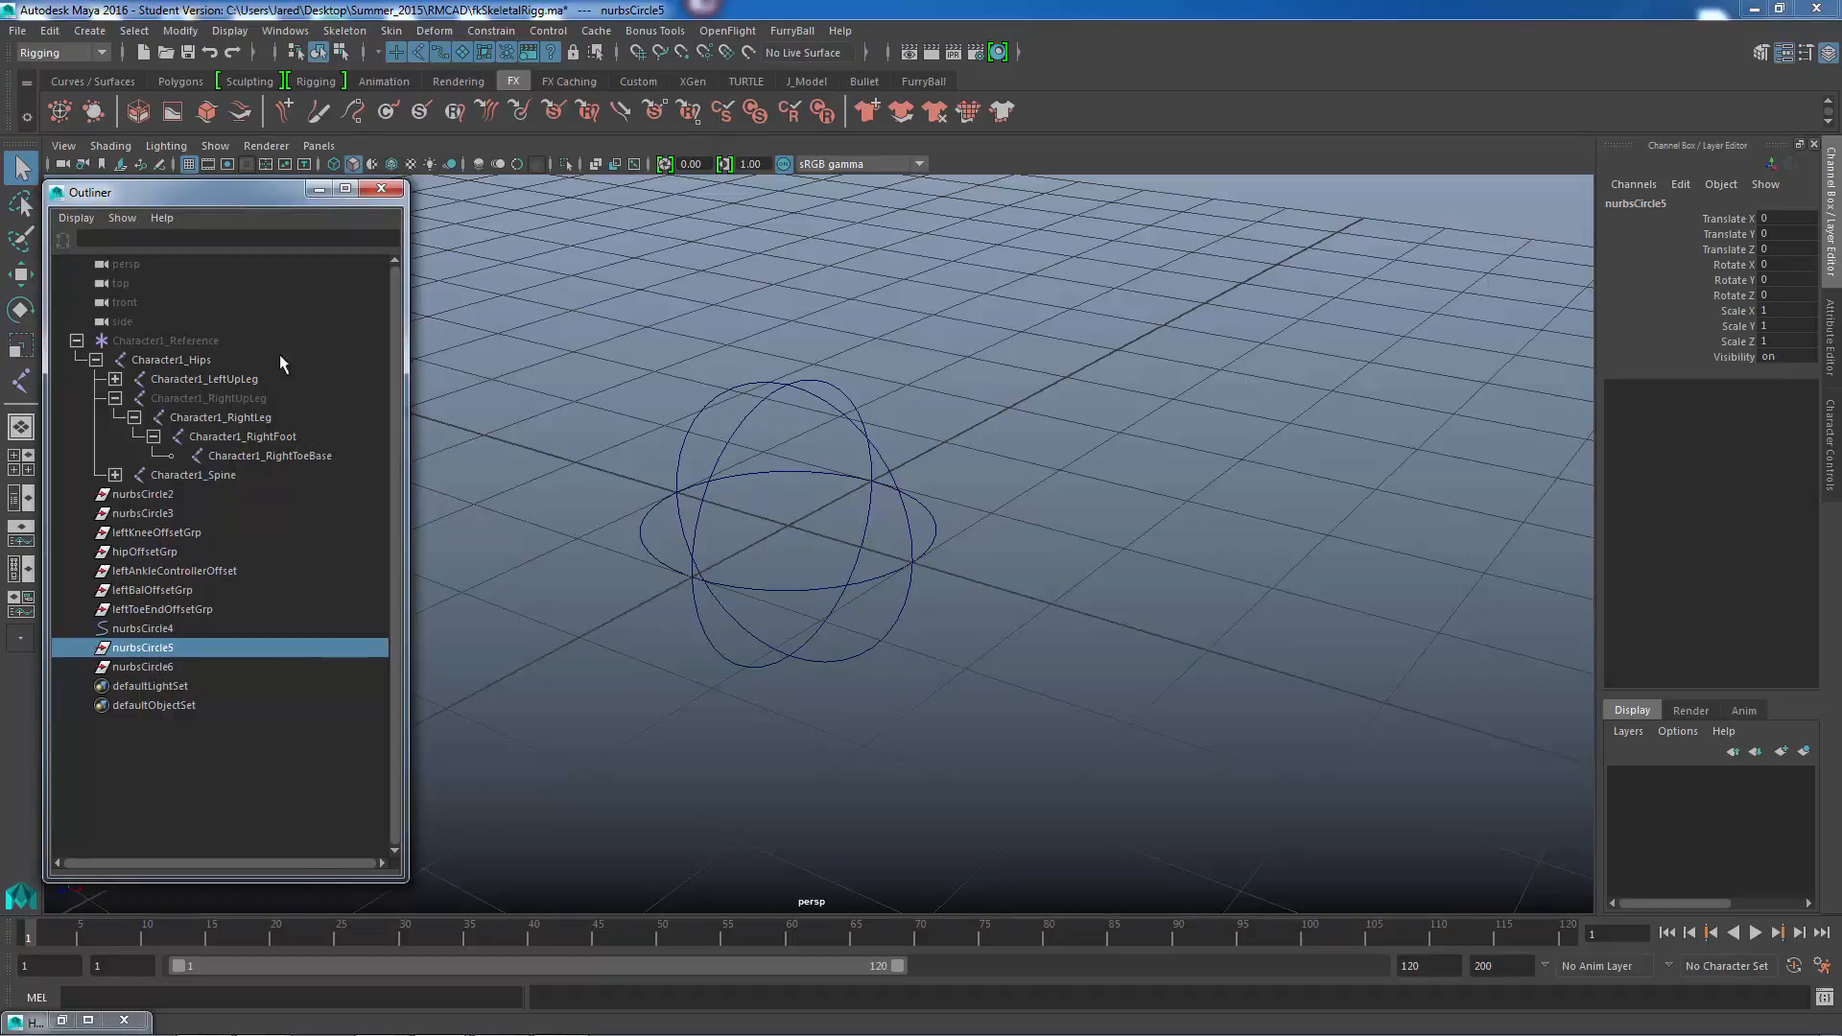
left_click(62, 1020)
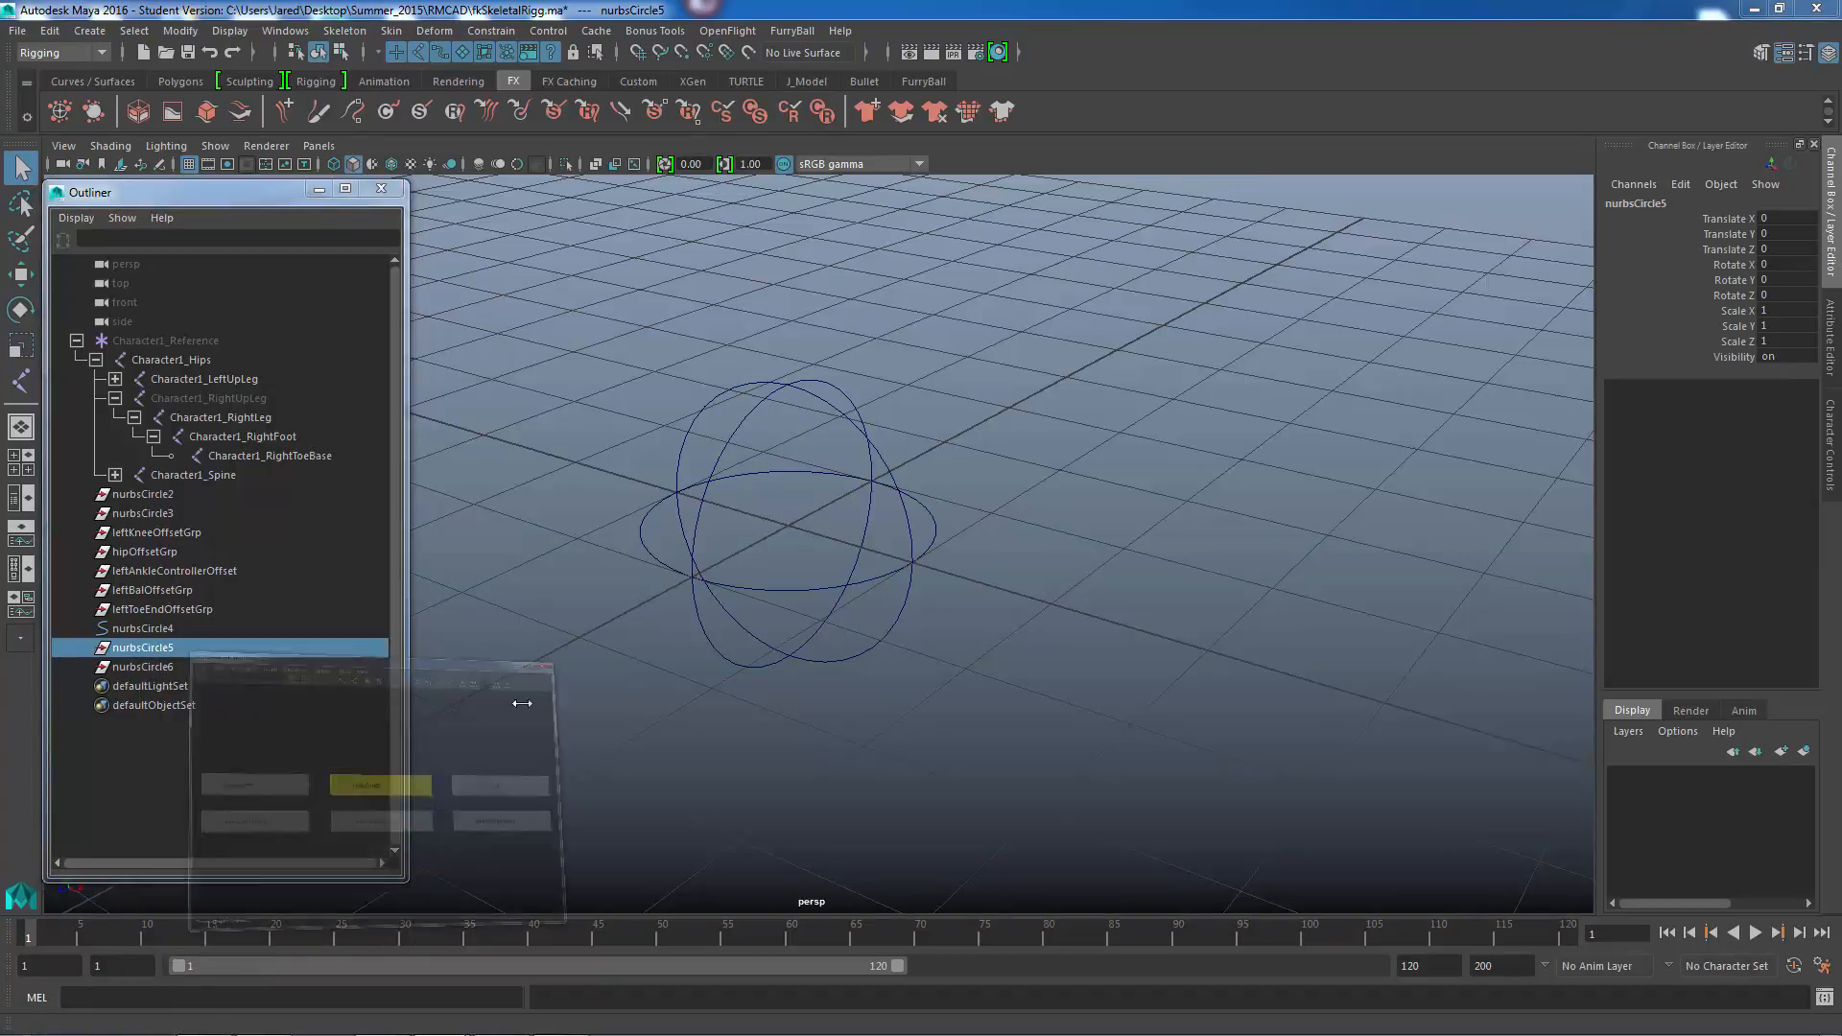
left_click_drag(1051, 636, 854, 545)
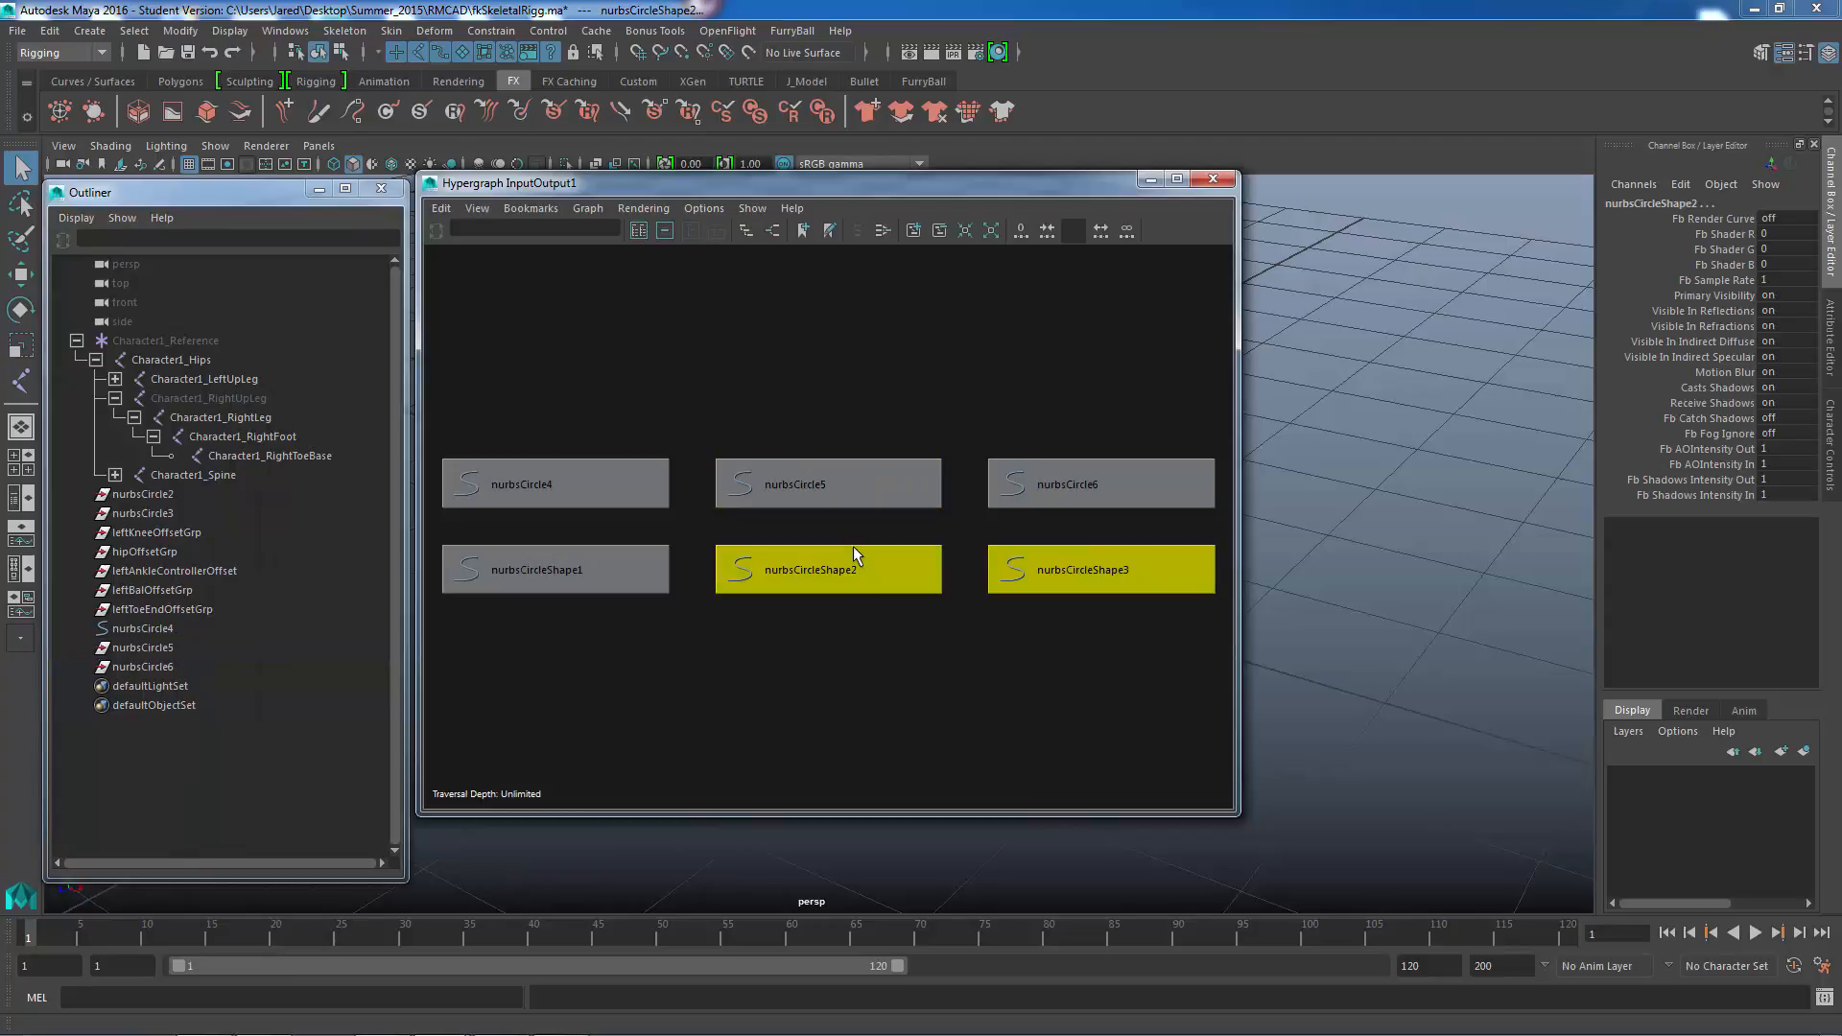
left_click(1151, 179)
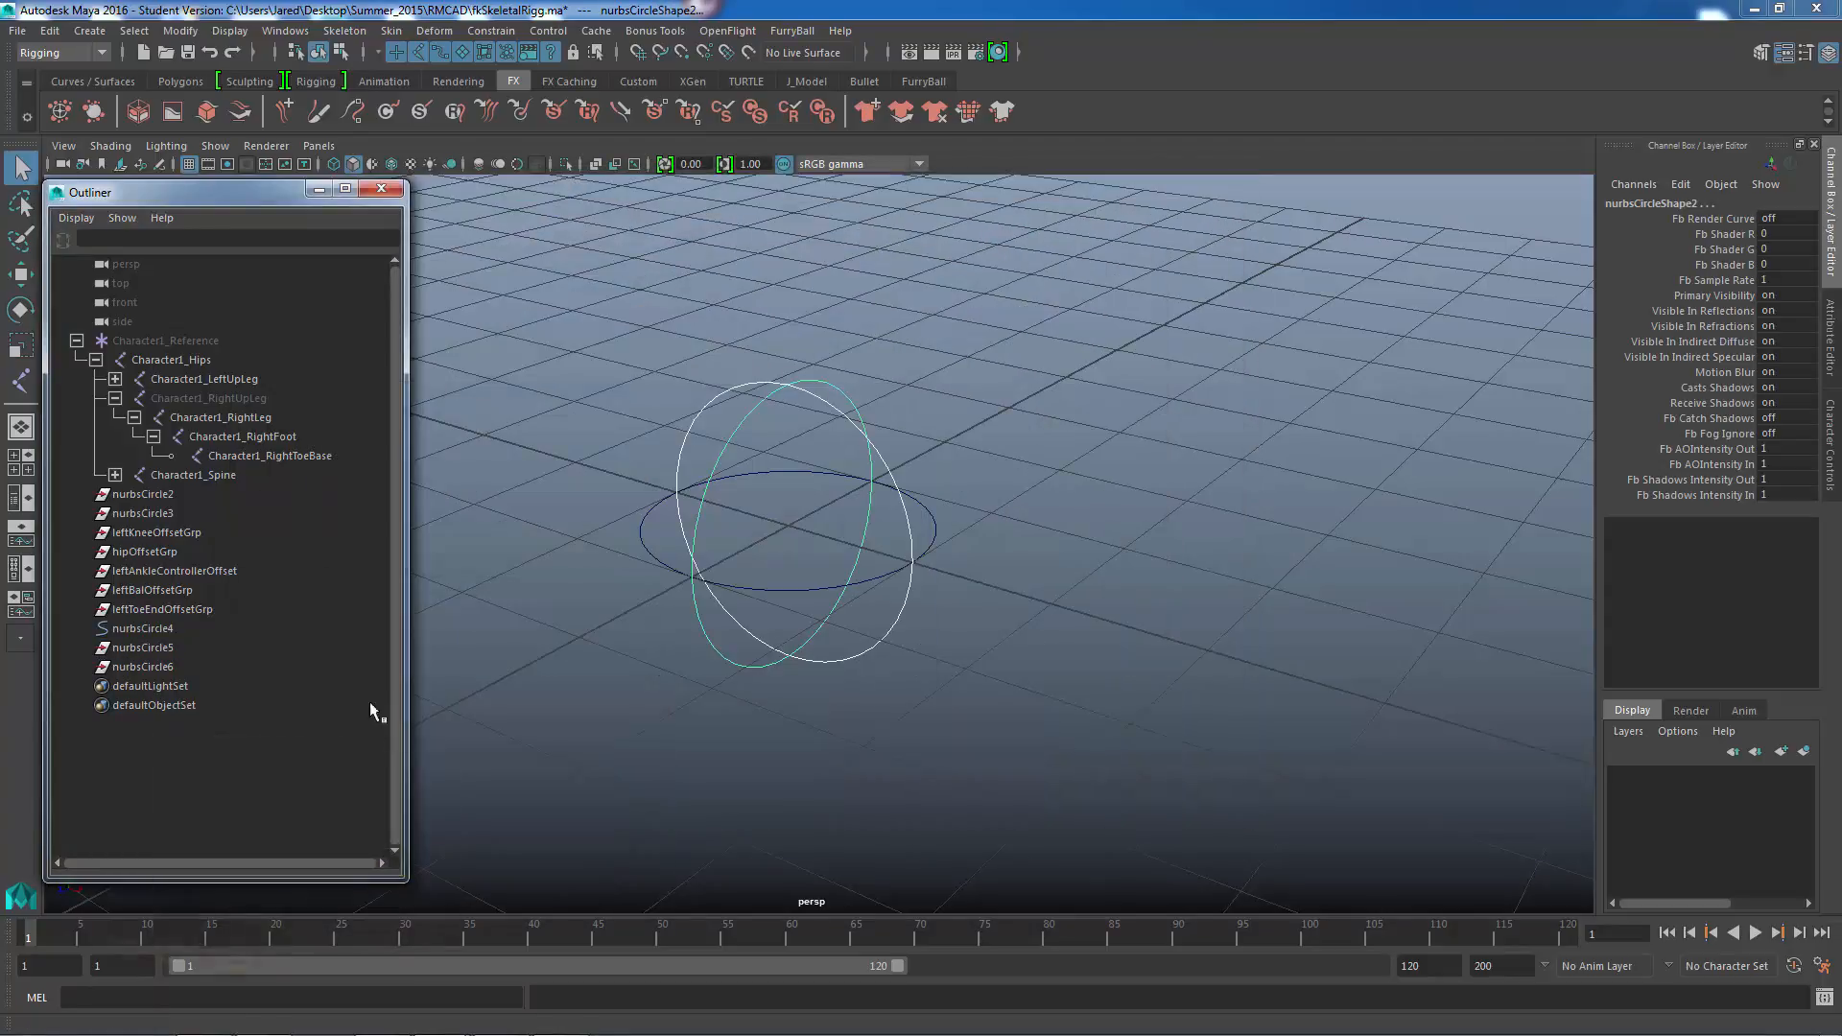
left_click(130, 646)
left_click(129, 660, "shift")
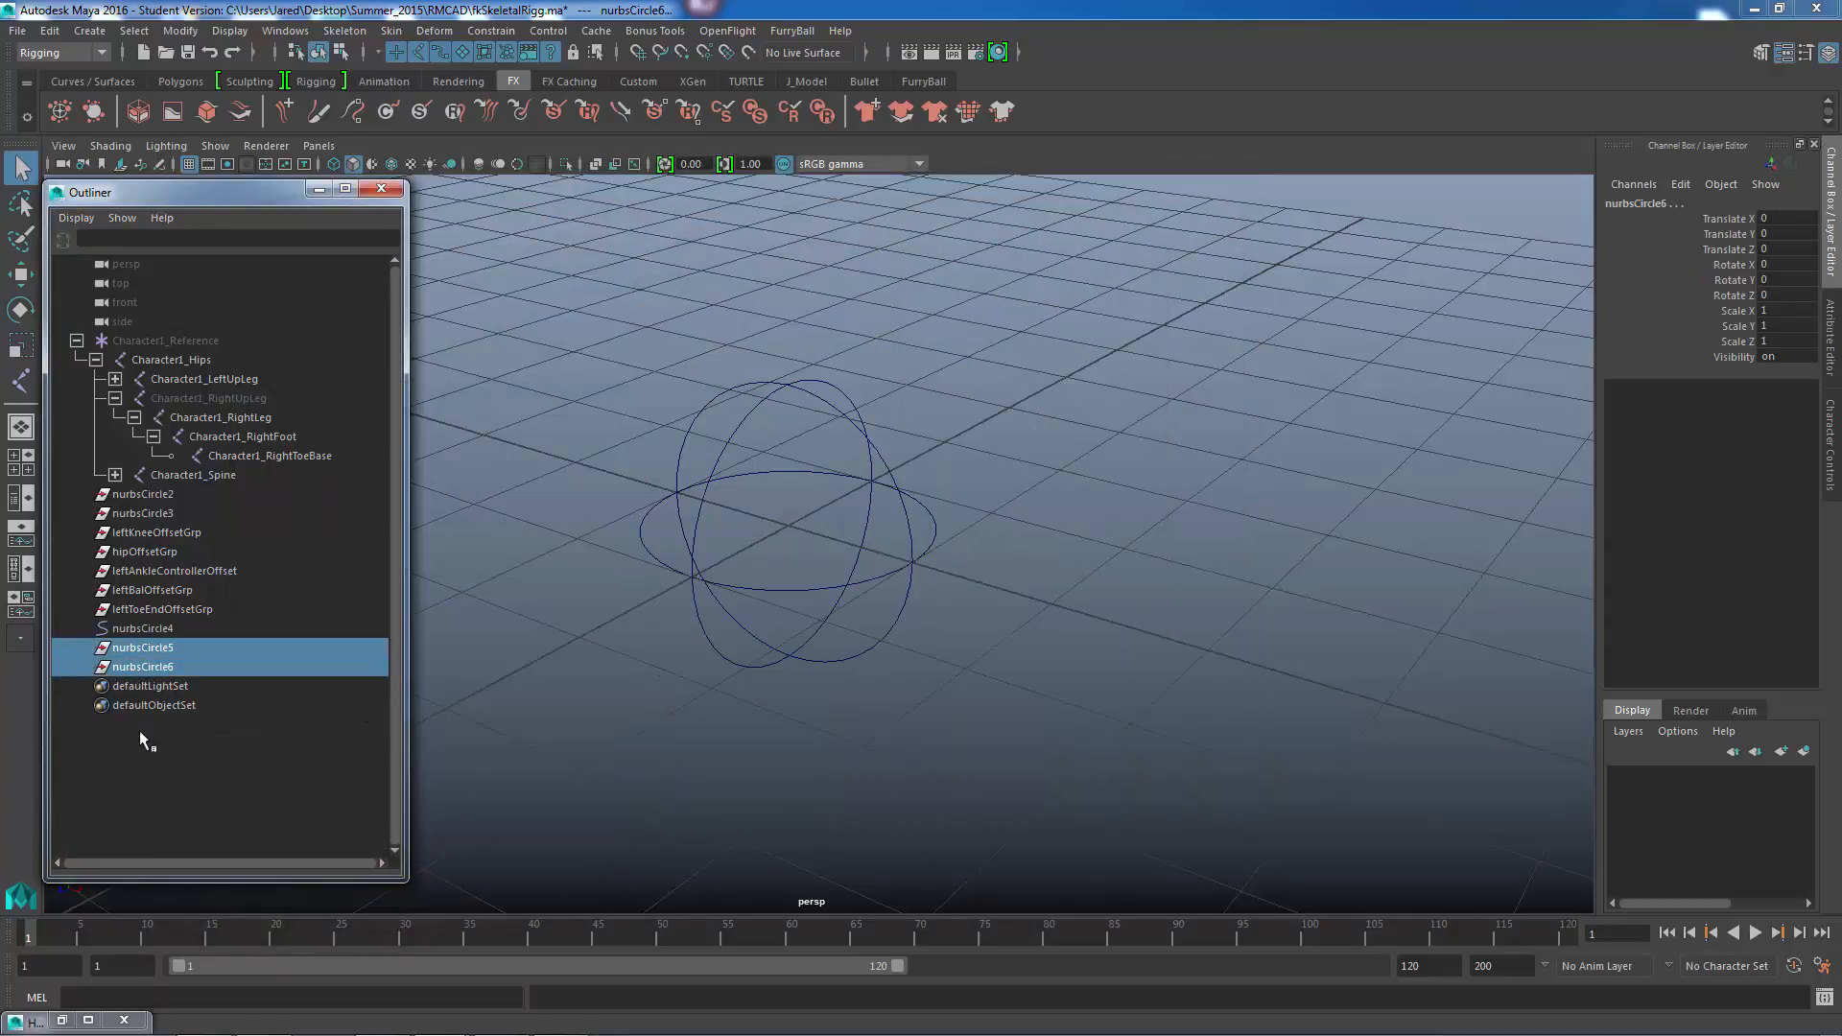
key("Delete")
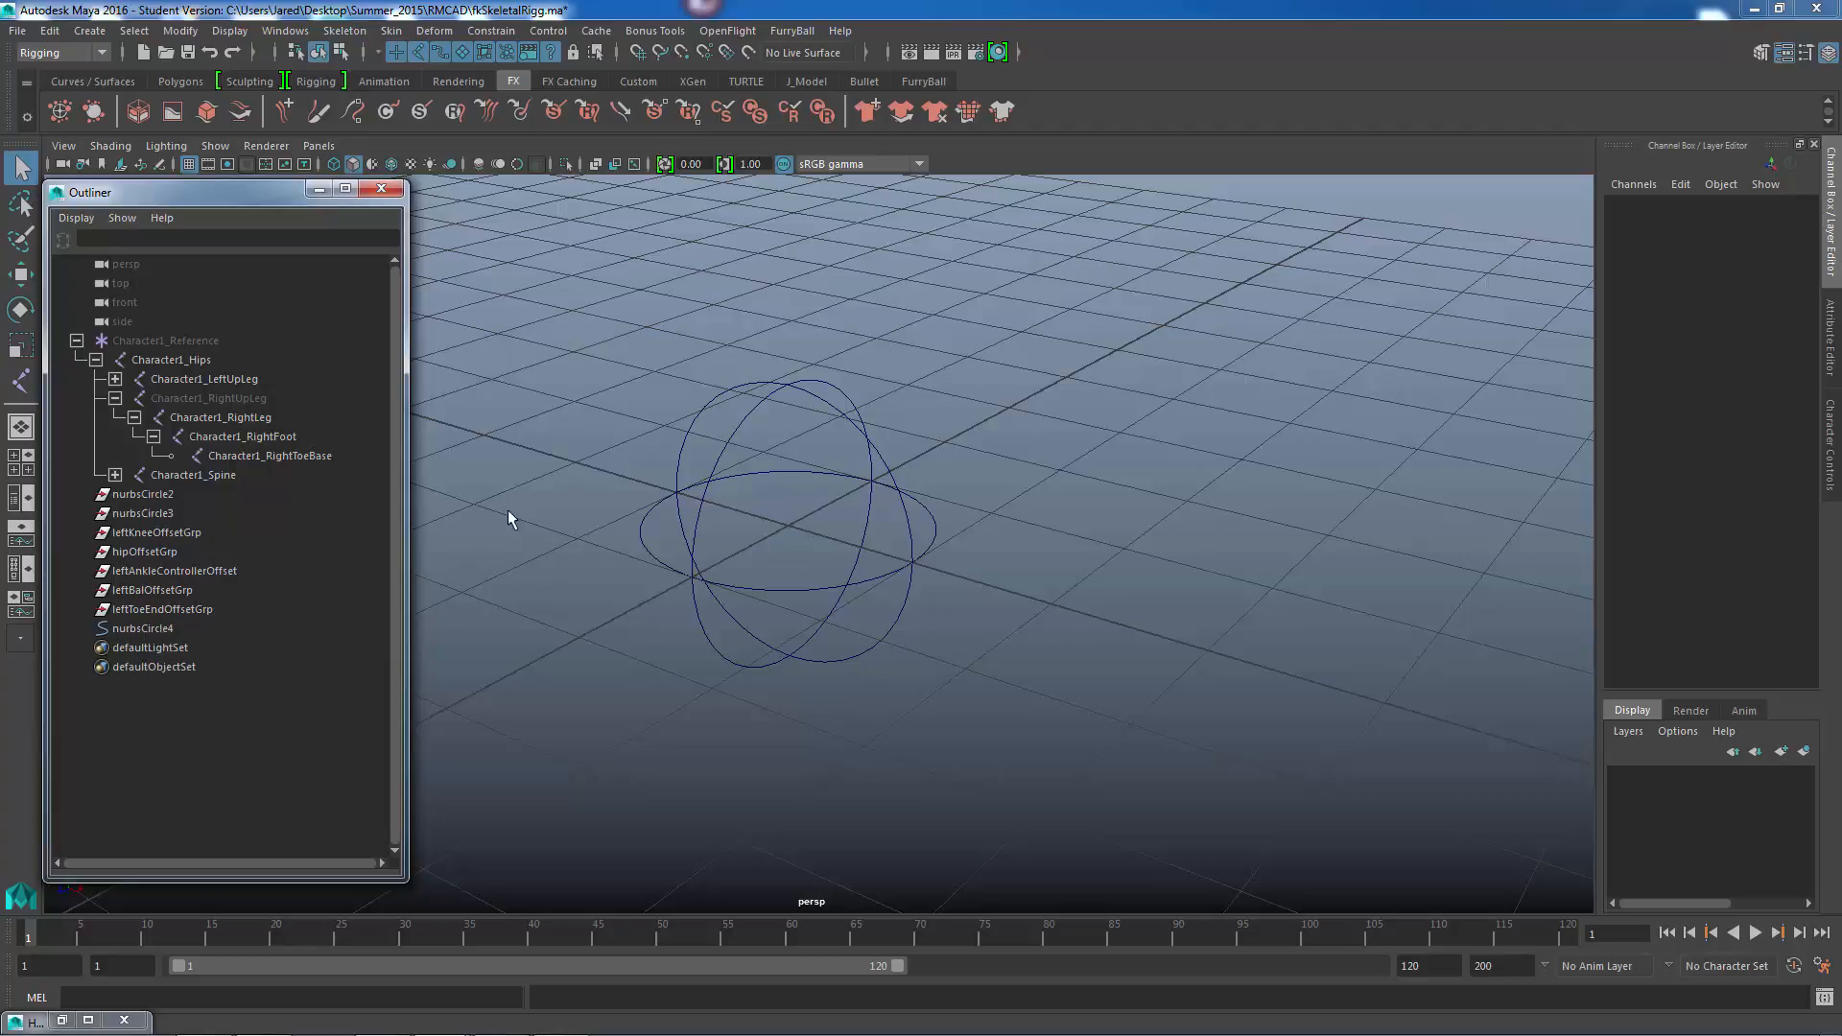
- Select the combined circle control and rename its nurbsCircle4 transform to hipsController
left_click(826, 601)
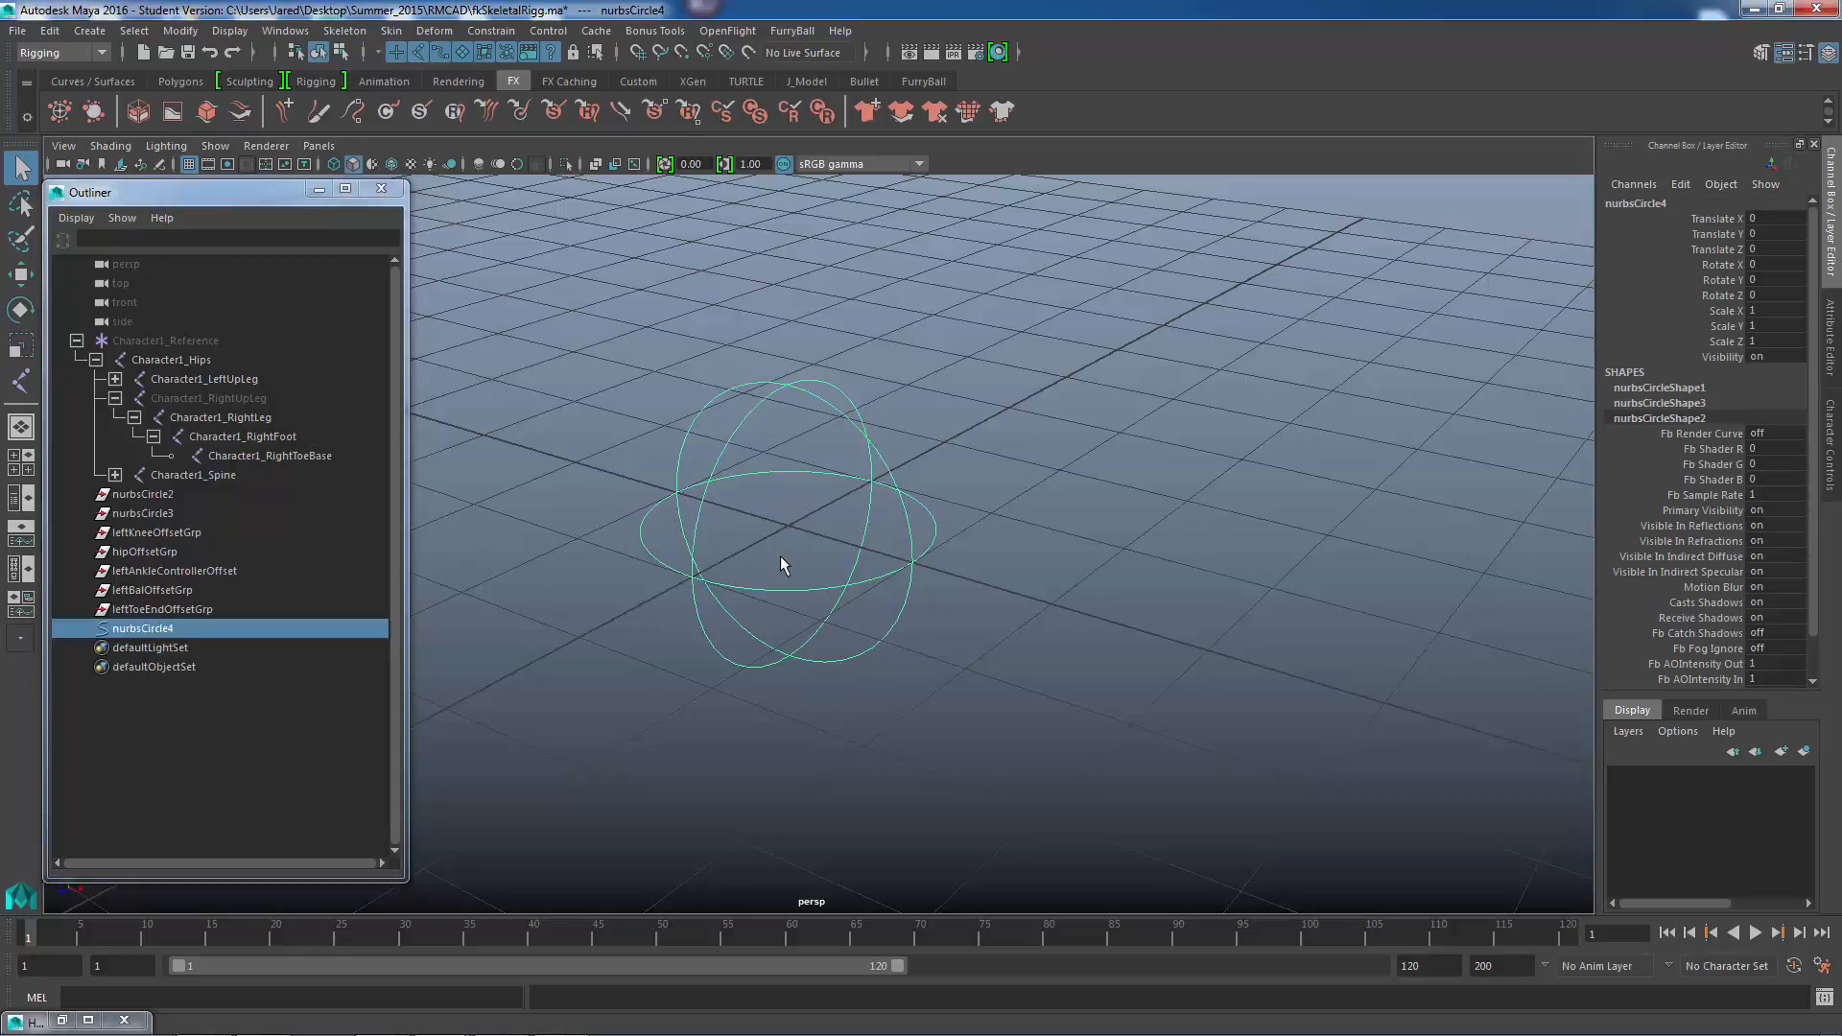
left_click_drag(697, 623, 876, 601, "alt")
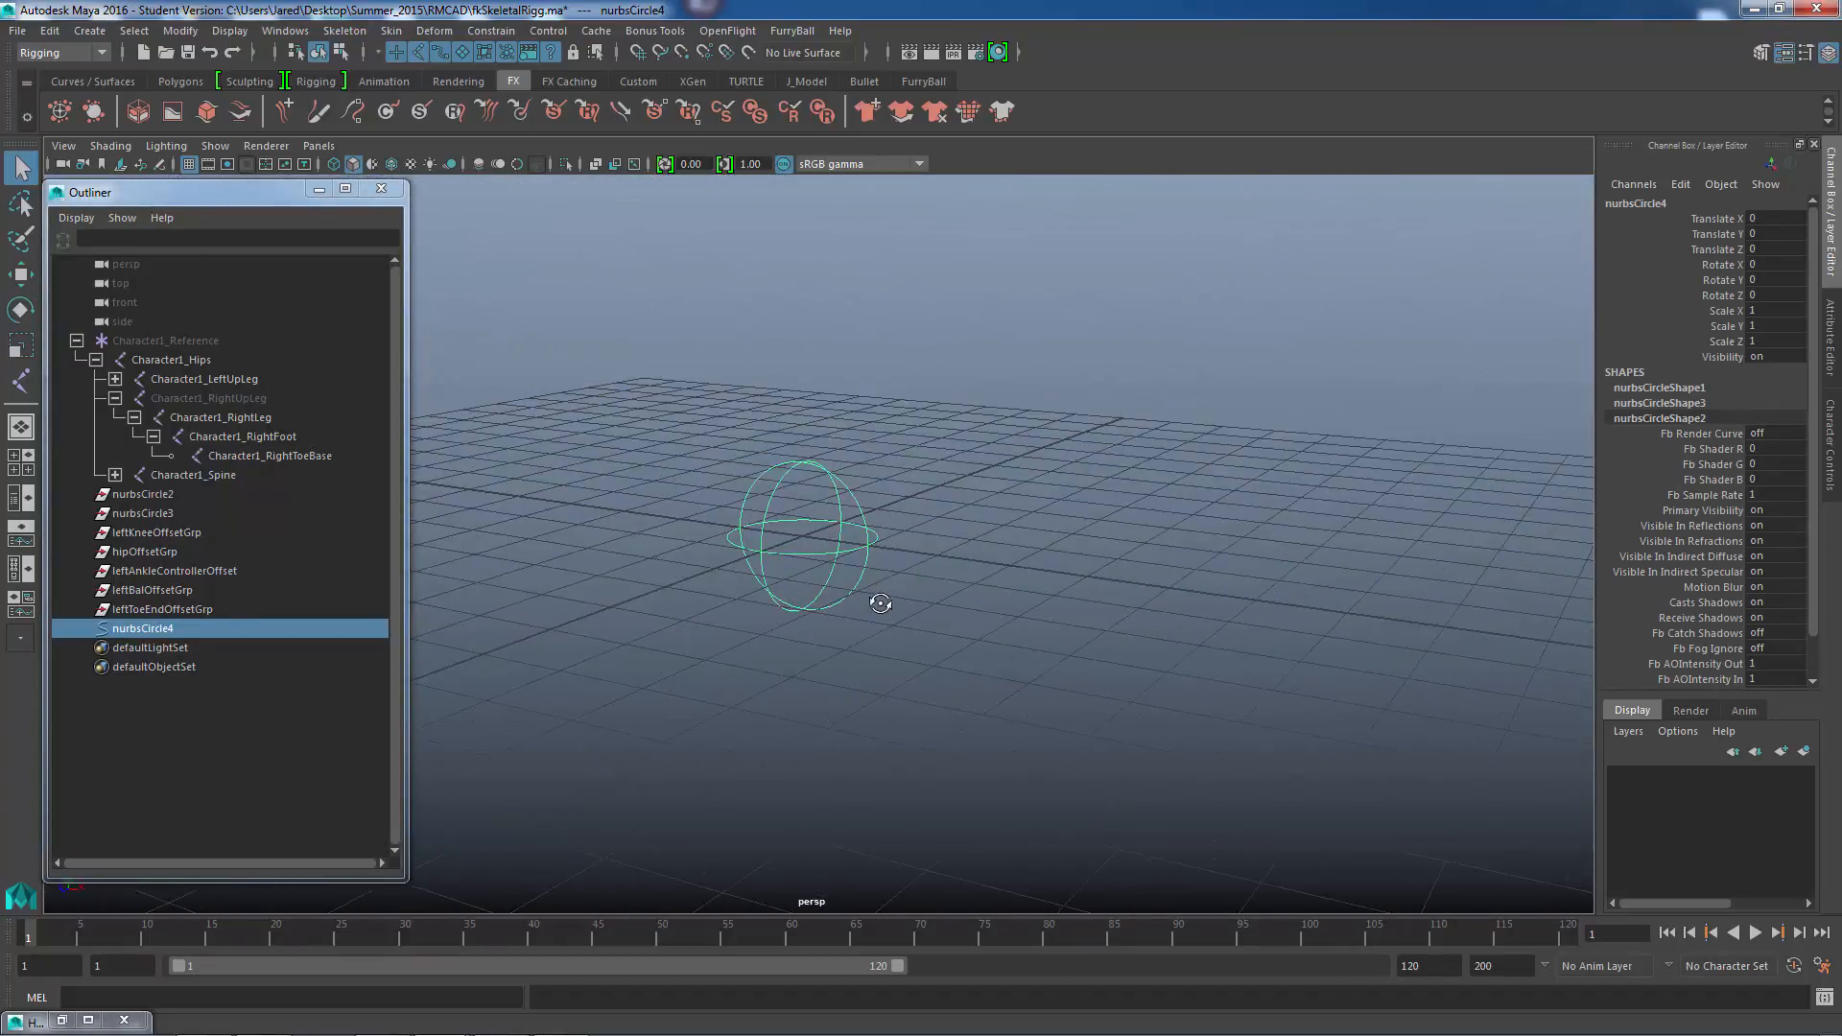
middle_click_drag(876, 601, 882, 451, "alt")
left_click_drag(882, 451, 1033, 531, "alt")
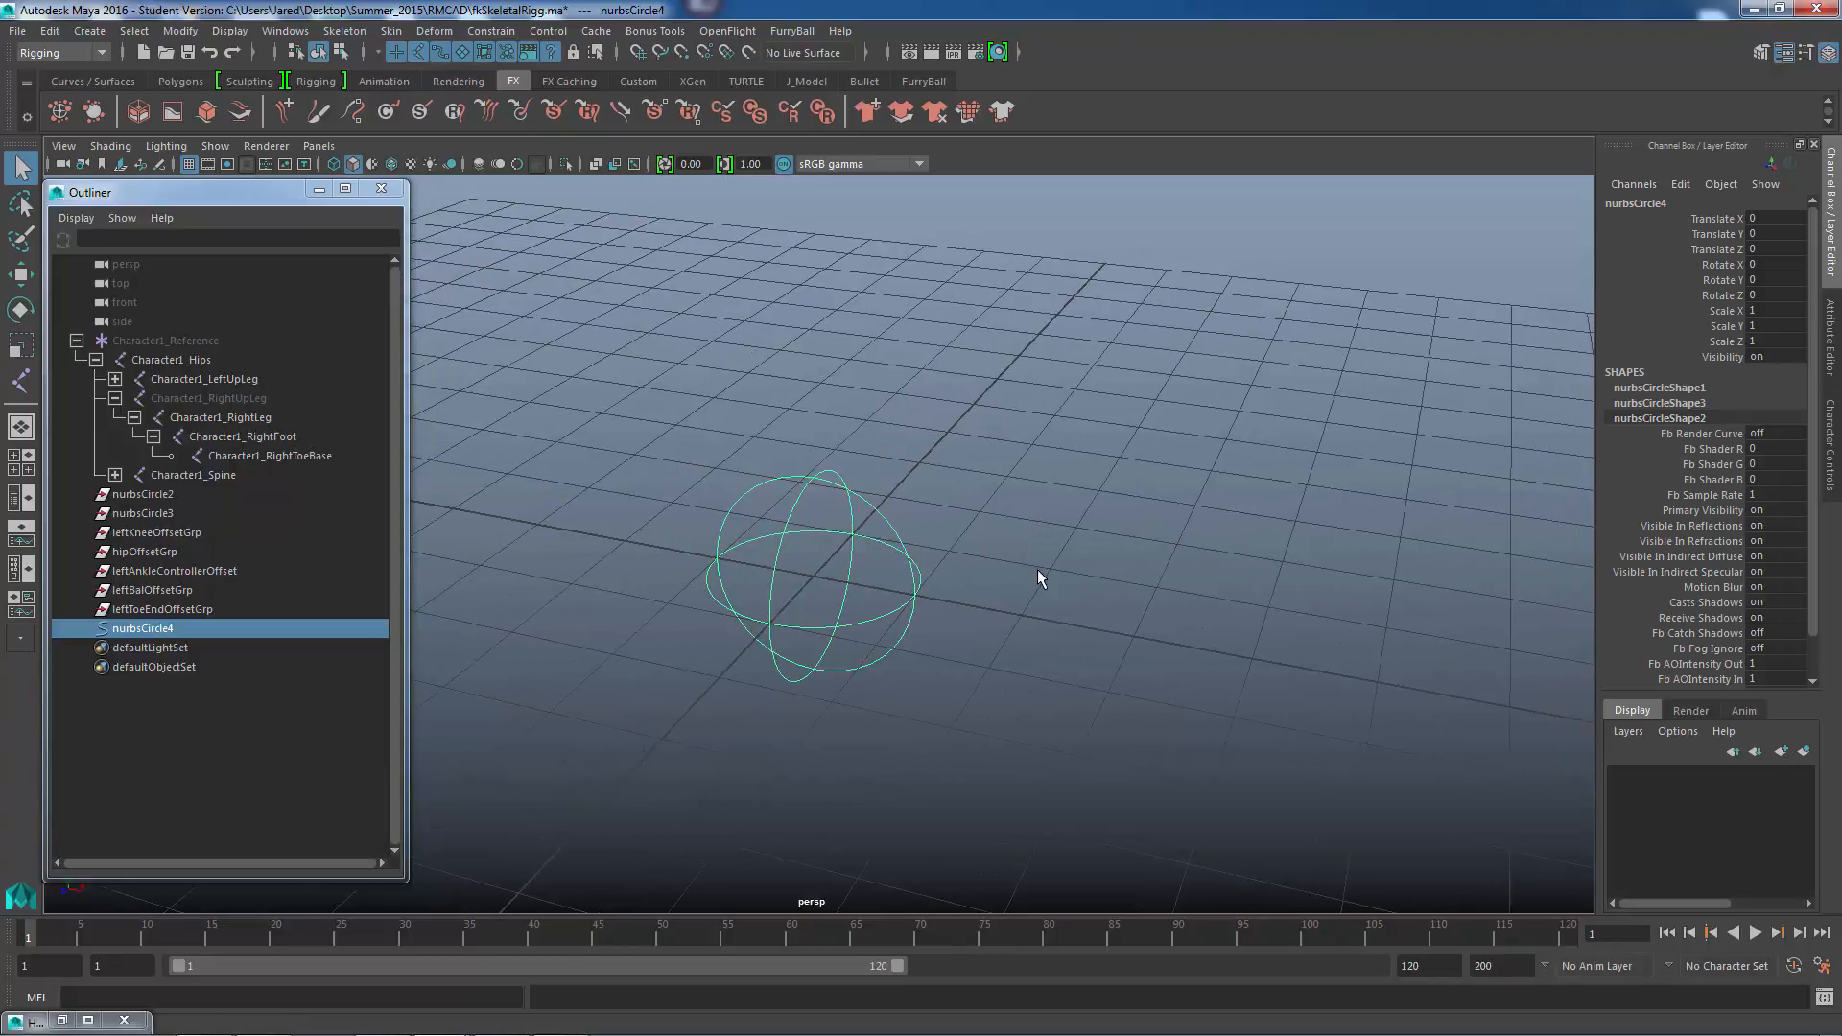
left_click_drag(1038, 578, 1142, 566, "alt")
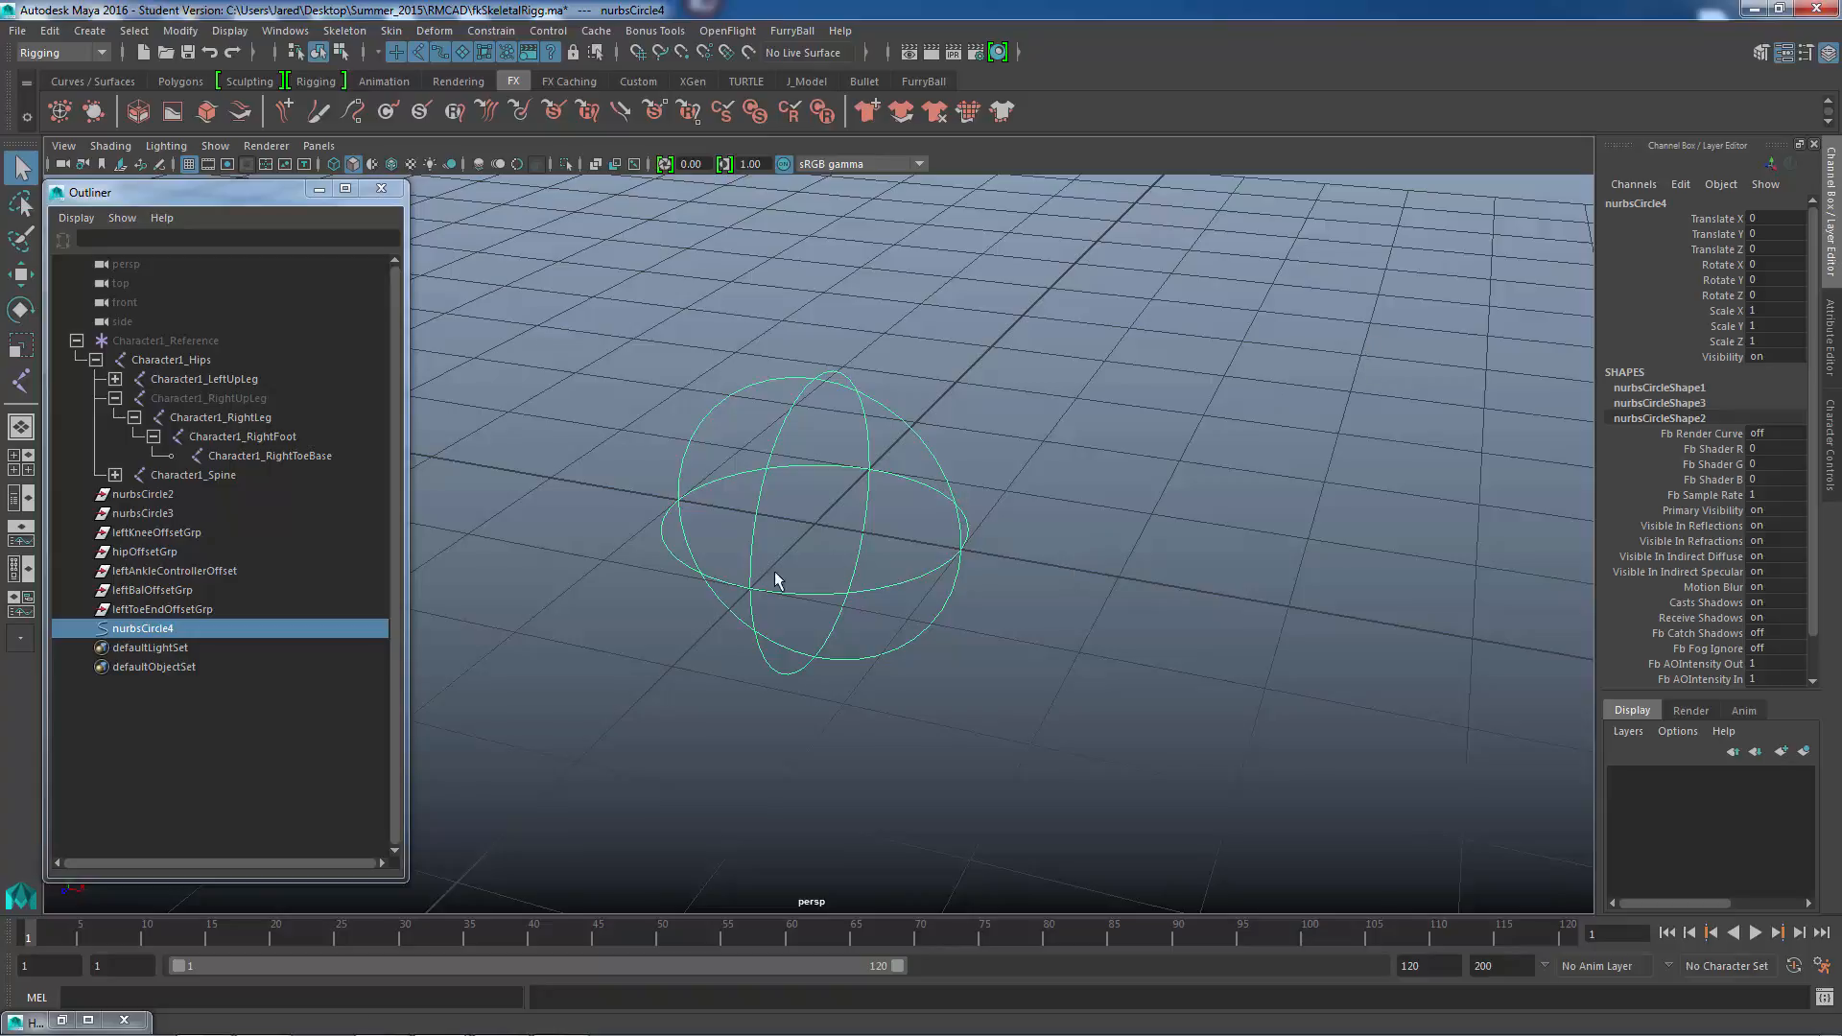
double_click(1637, 203)
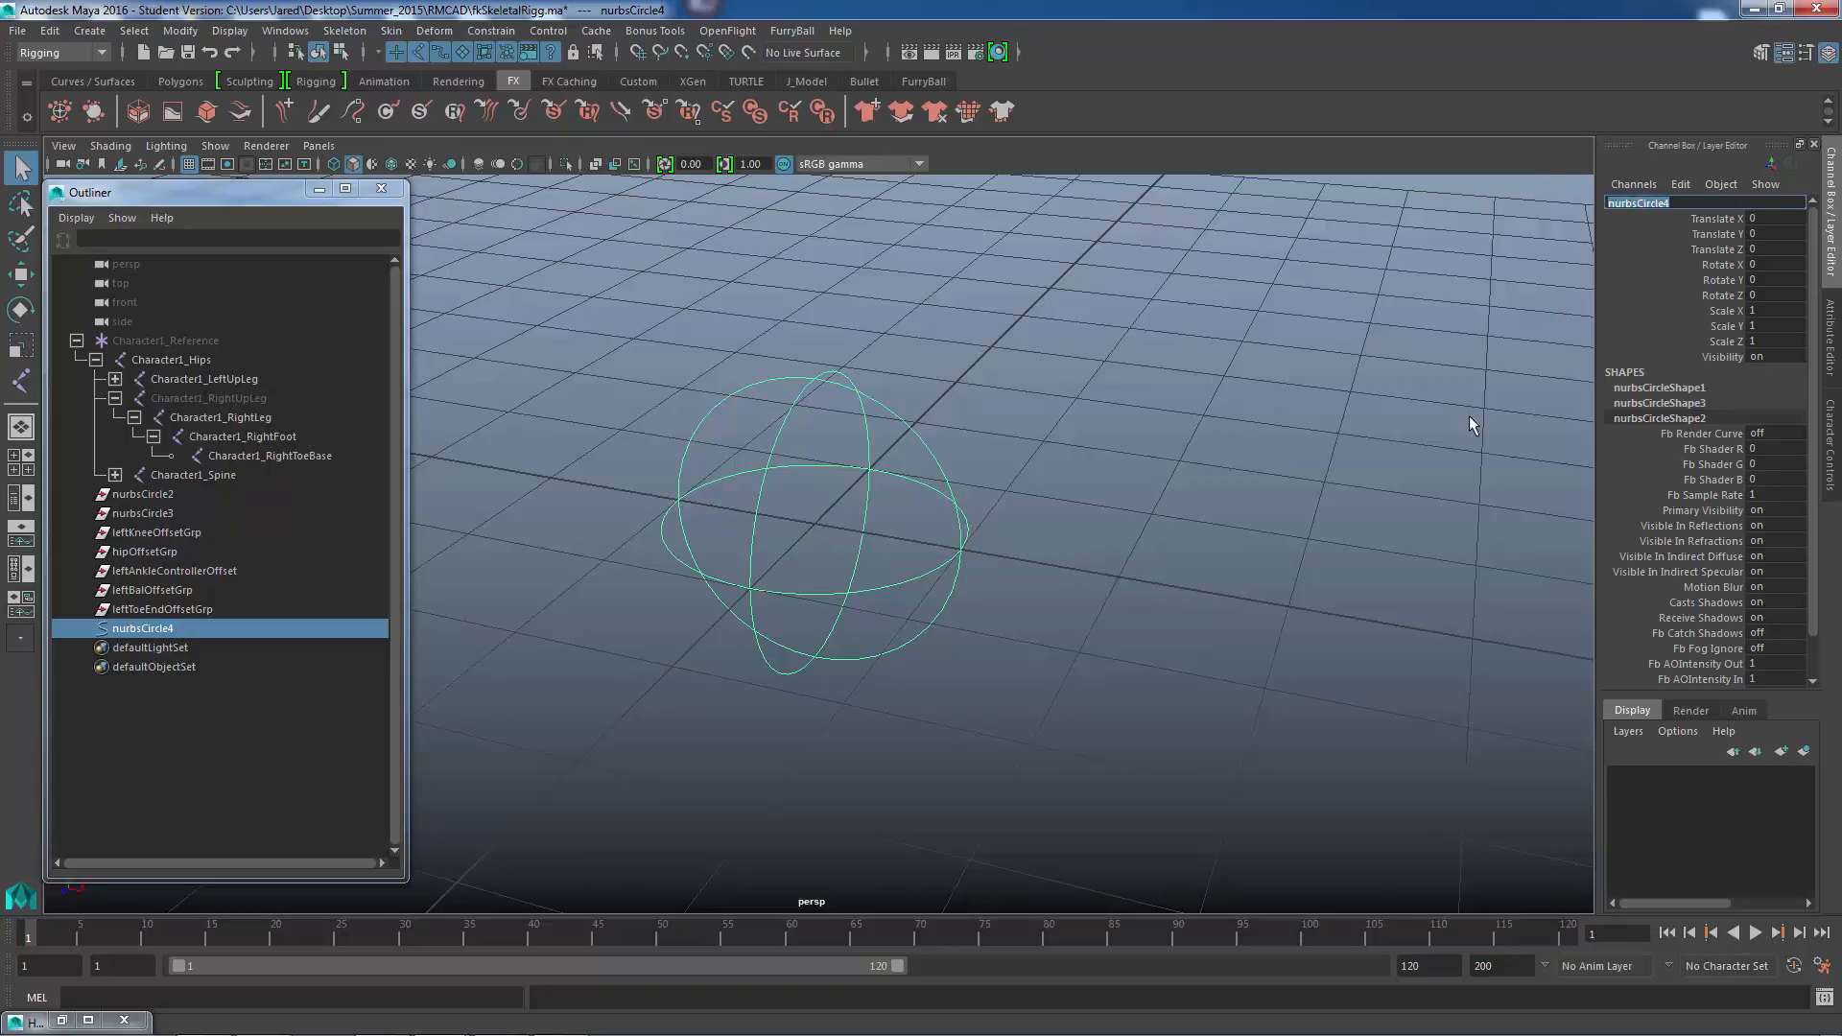
type("hipsController")
key("Return")
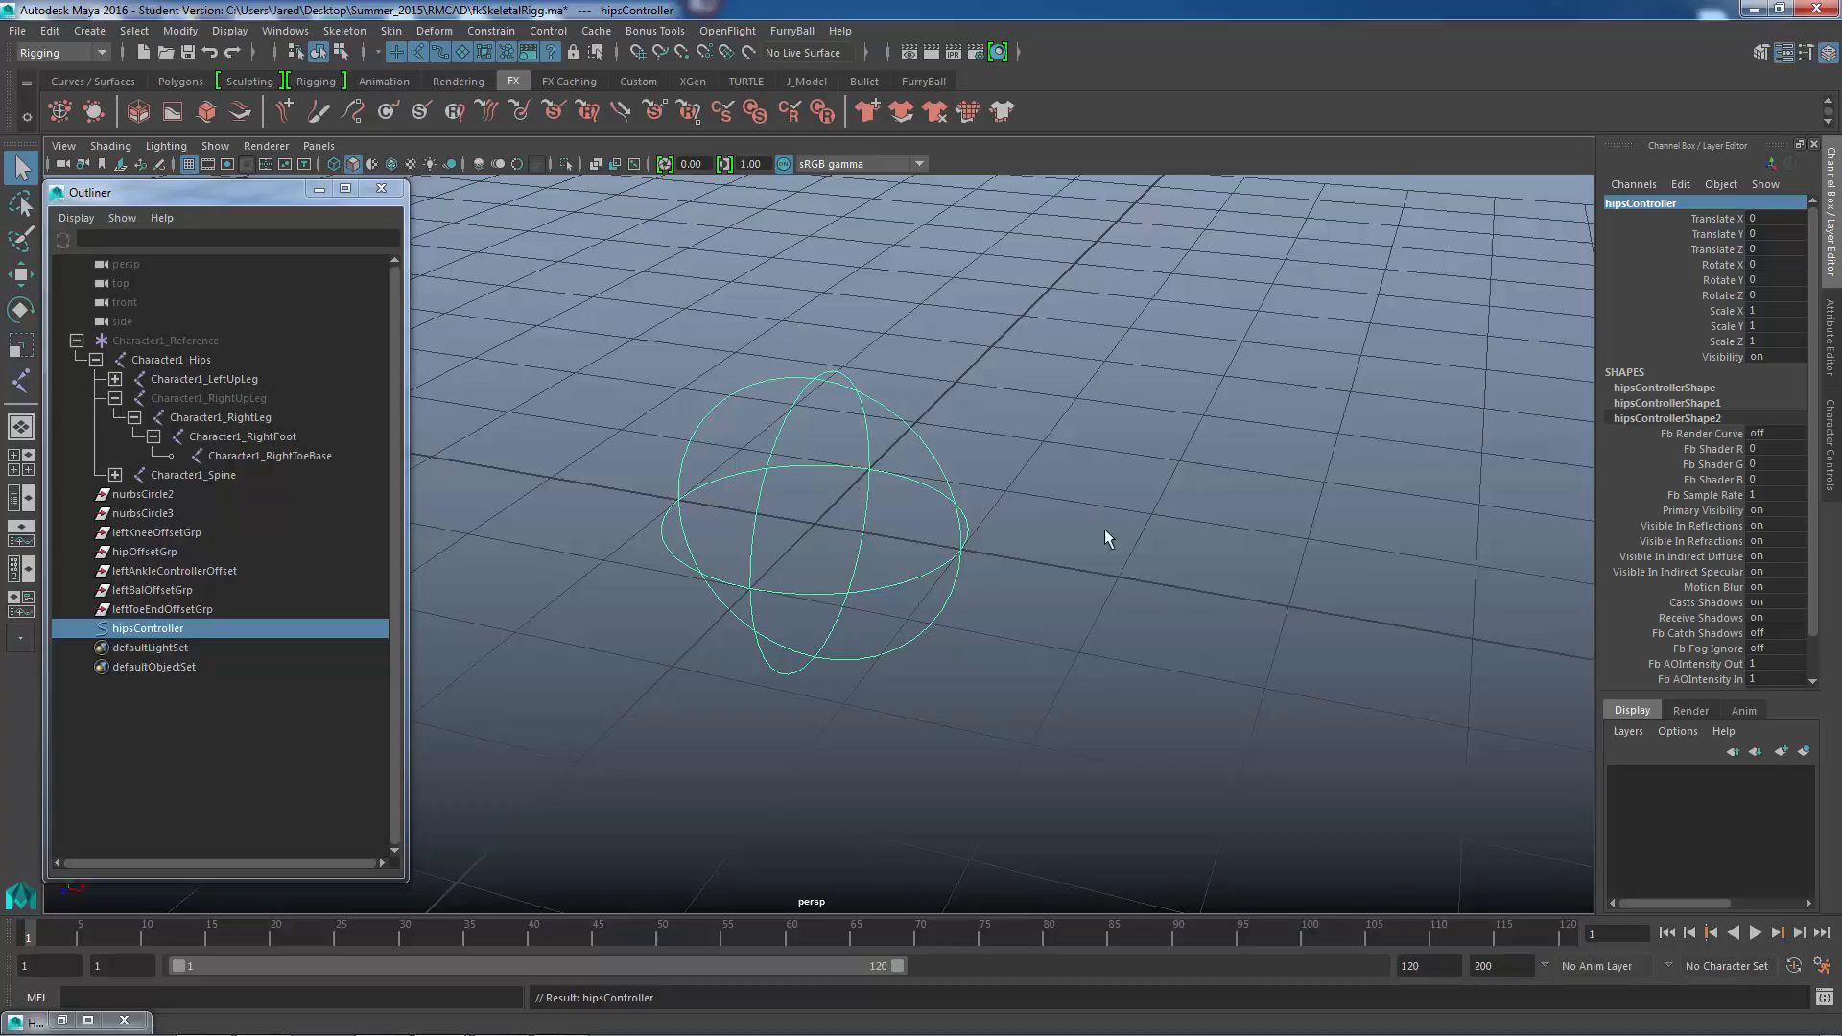
- Check the translate, rotate and scale channels of hipsController
left_click_drag(1104, 537, 979, 597, "alt")
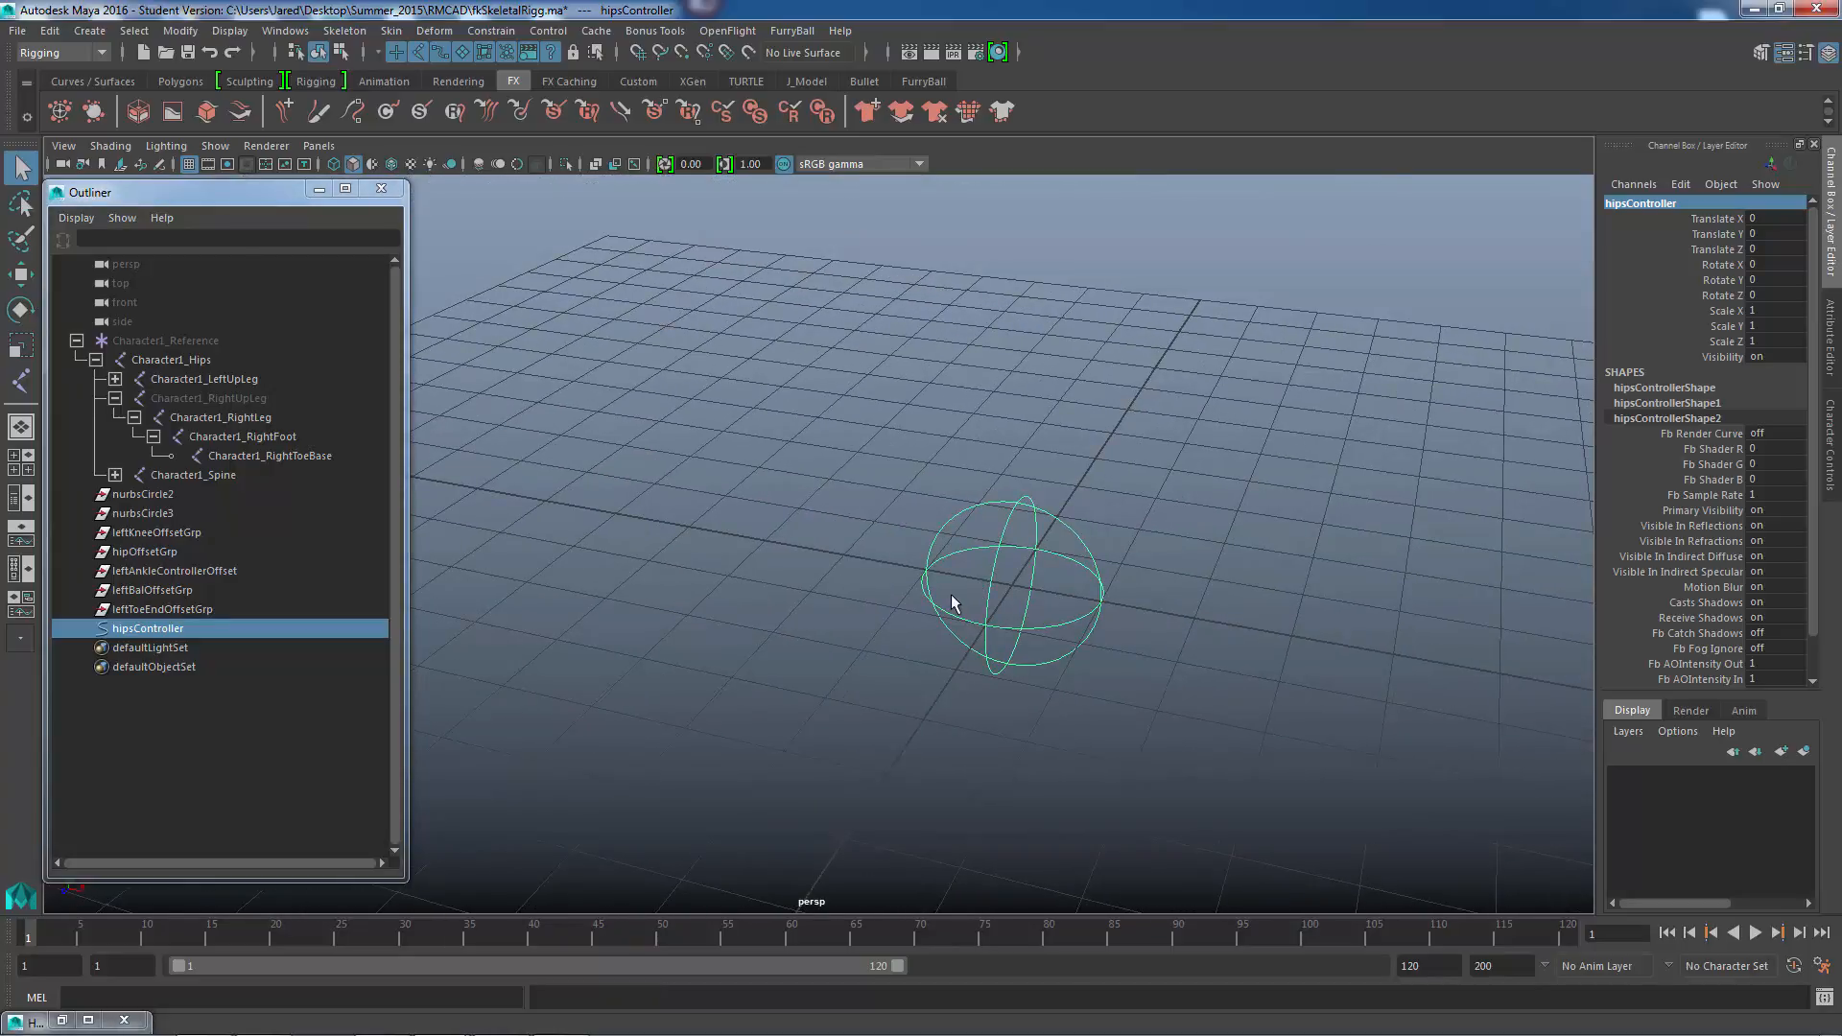
middle_click_drag(956, 596, 981, 533, "alt")
middle_click_drag(1175, 443, 1050, 435, "alt")
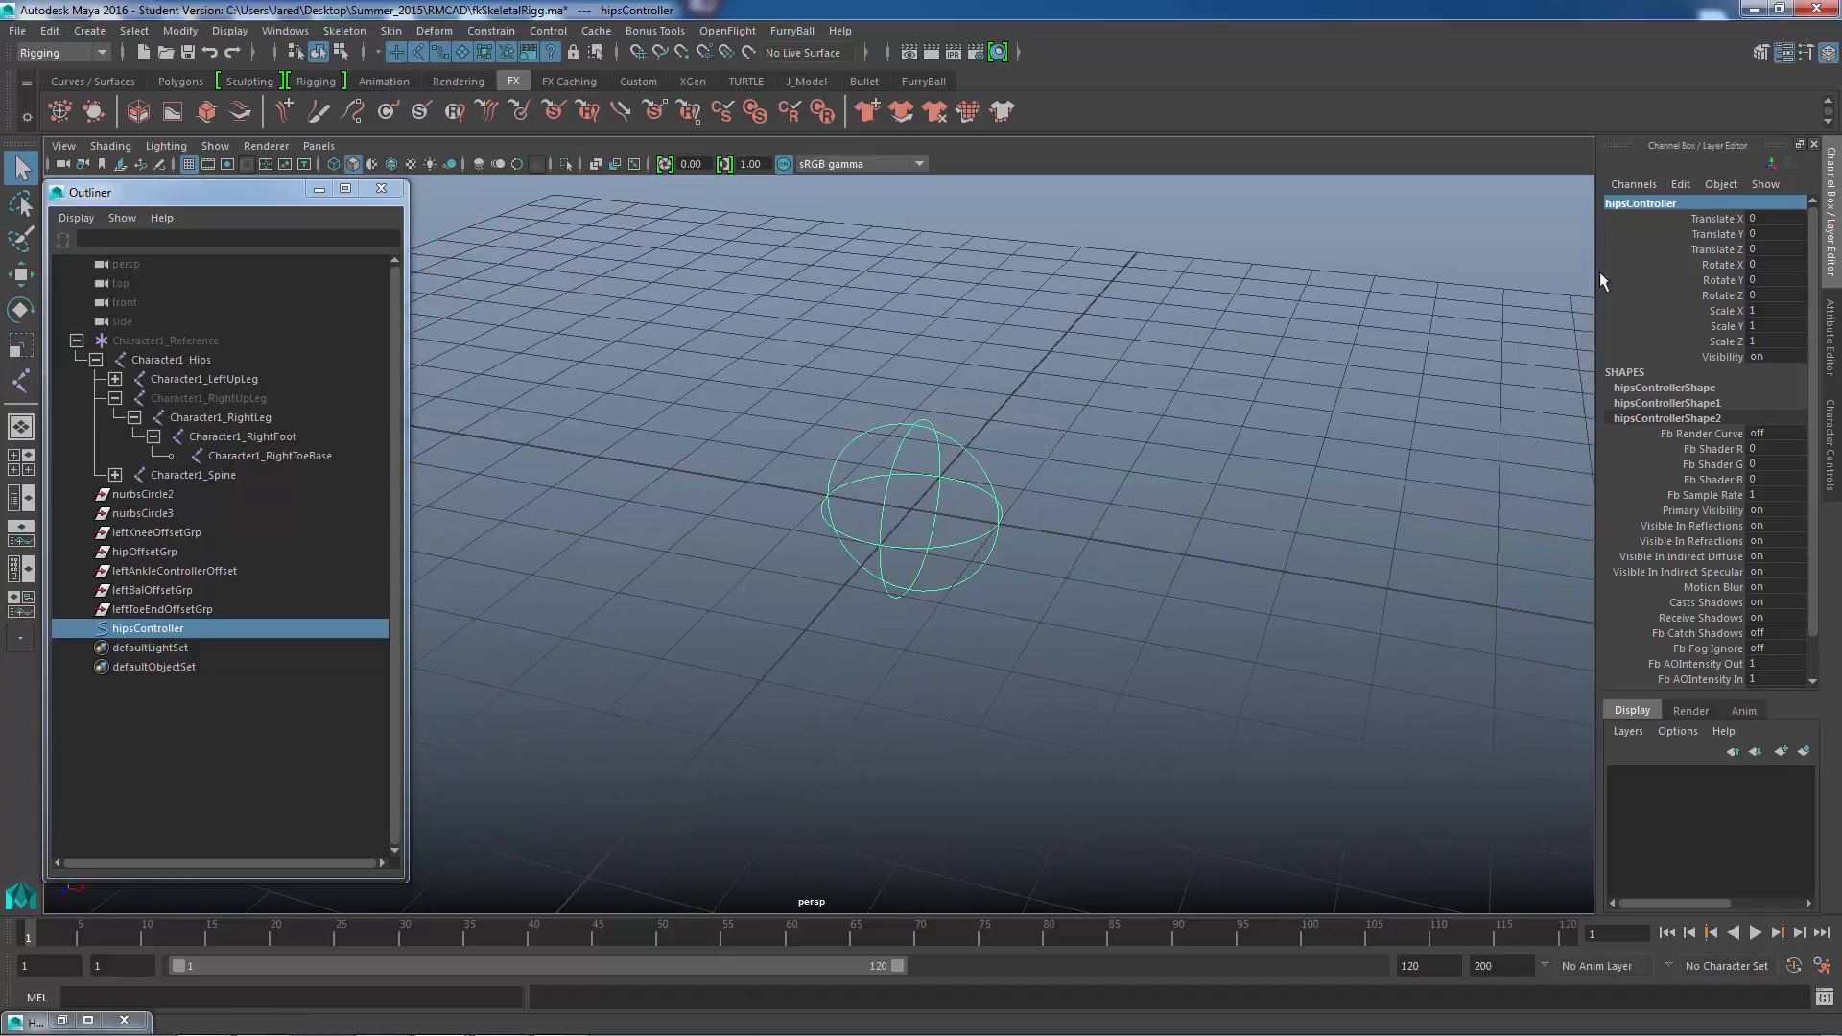
left_click_drag(1764, 218, 1776, 278)
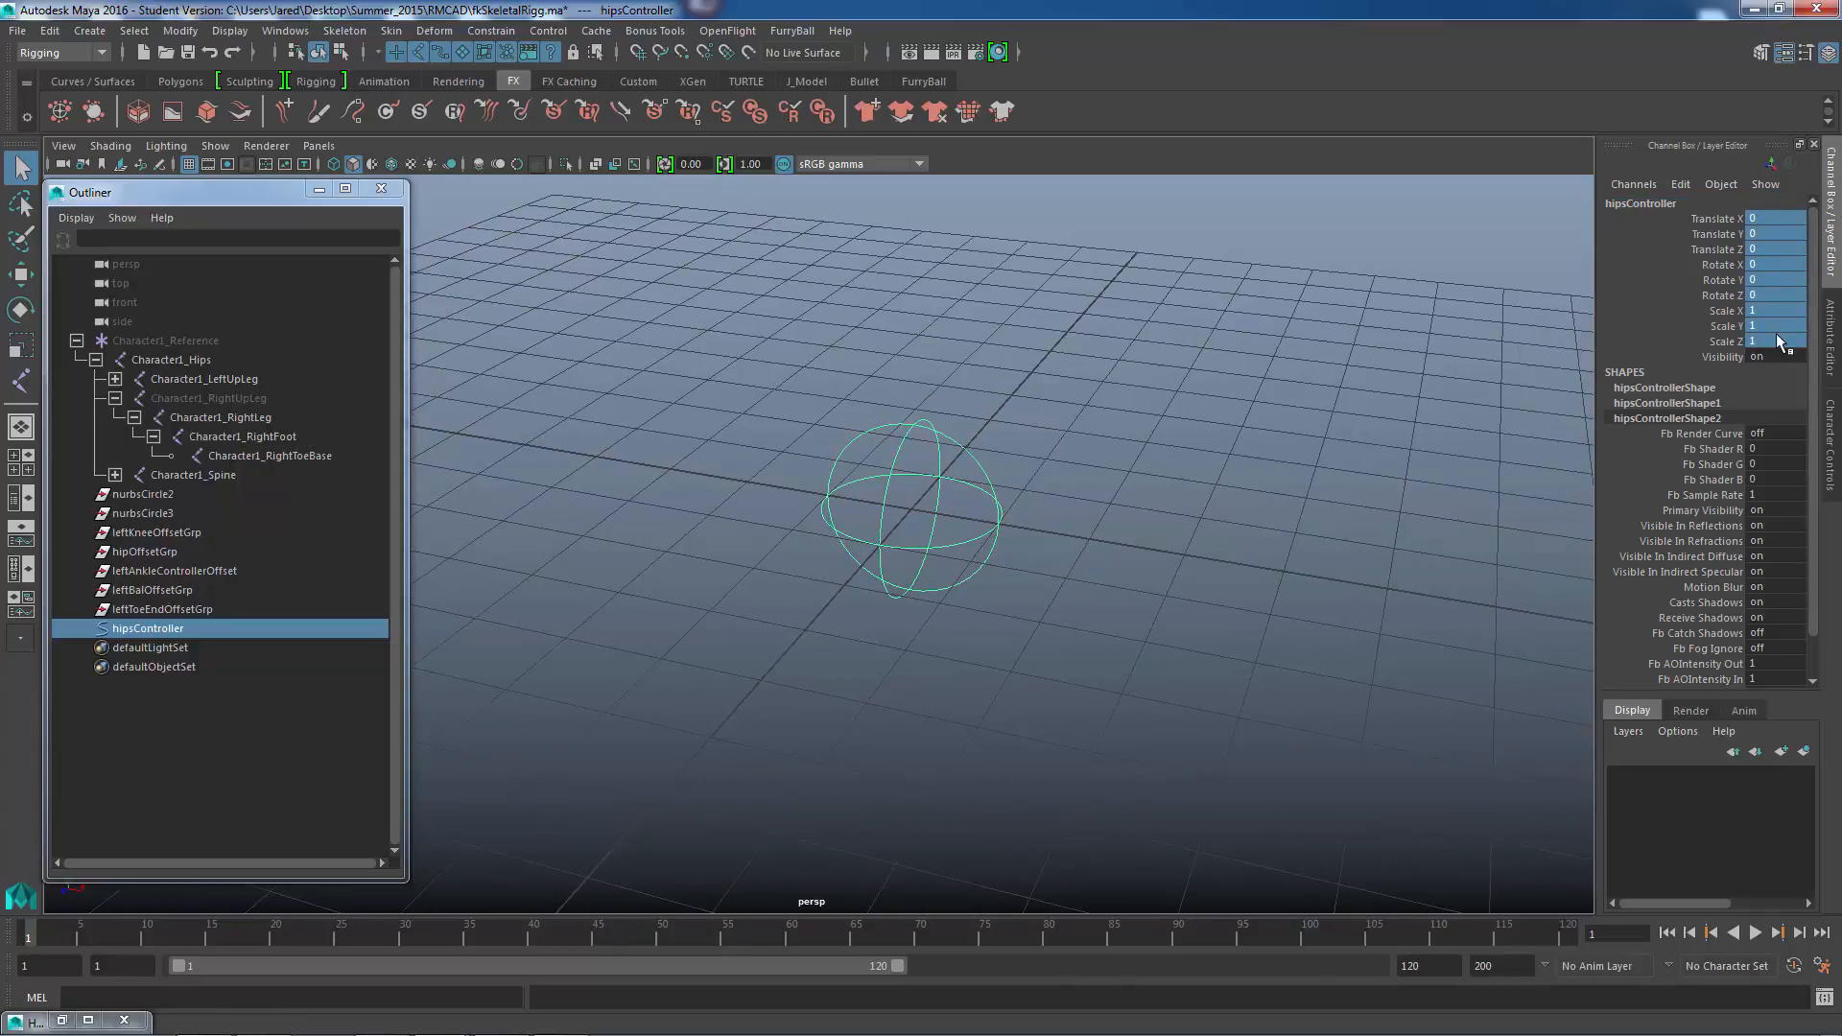
key("Return")
middle_click_drag(1021, 502, 969, 481, "alt")
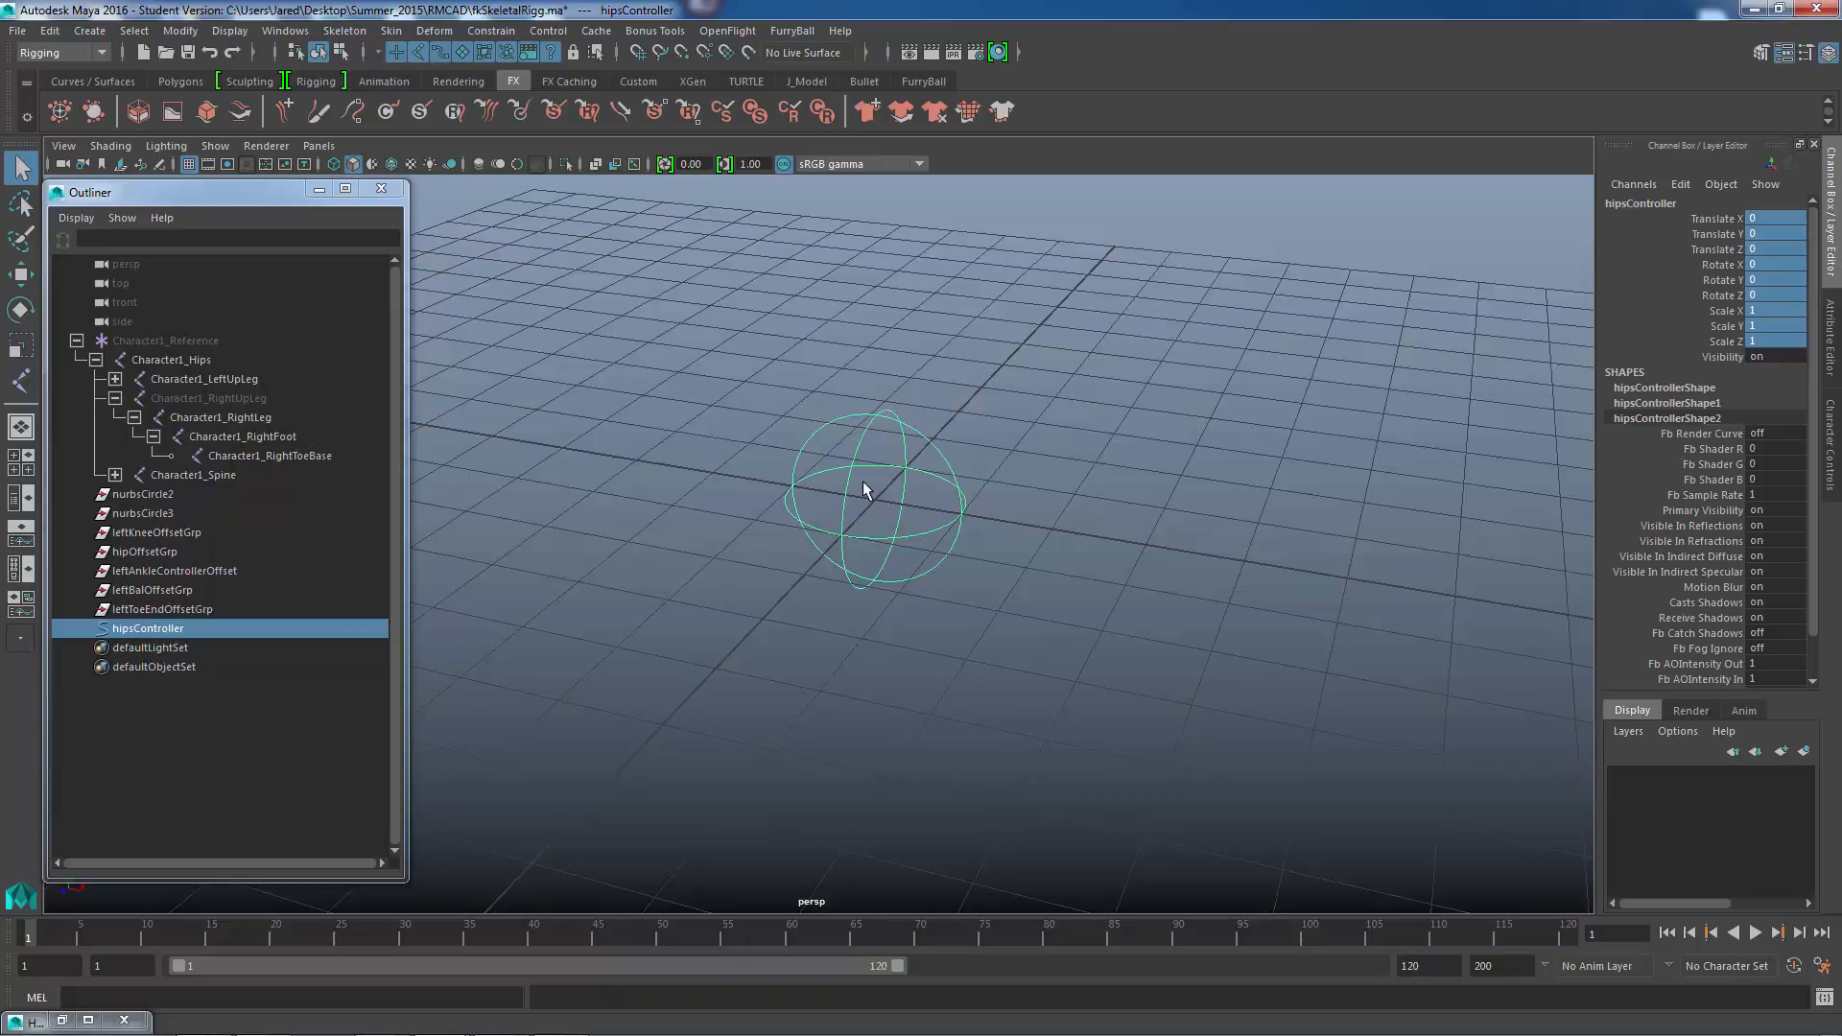
- Group hipsController under a new parent group and expand that group in the Outliner
left_click(51, 32)
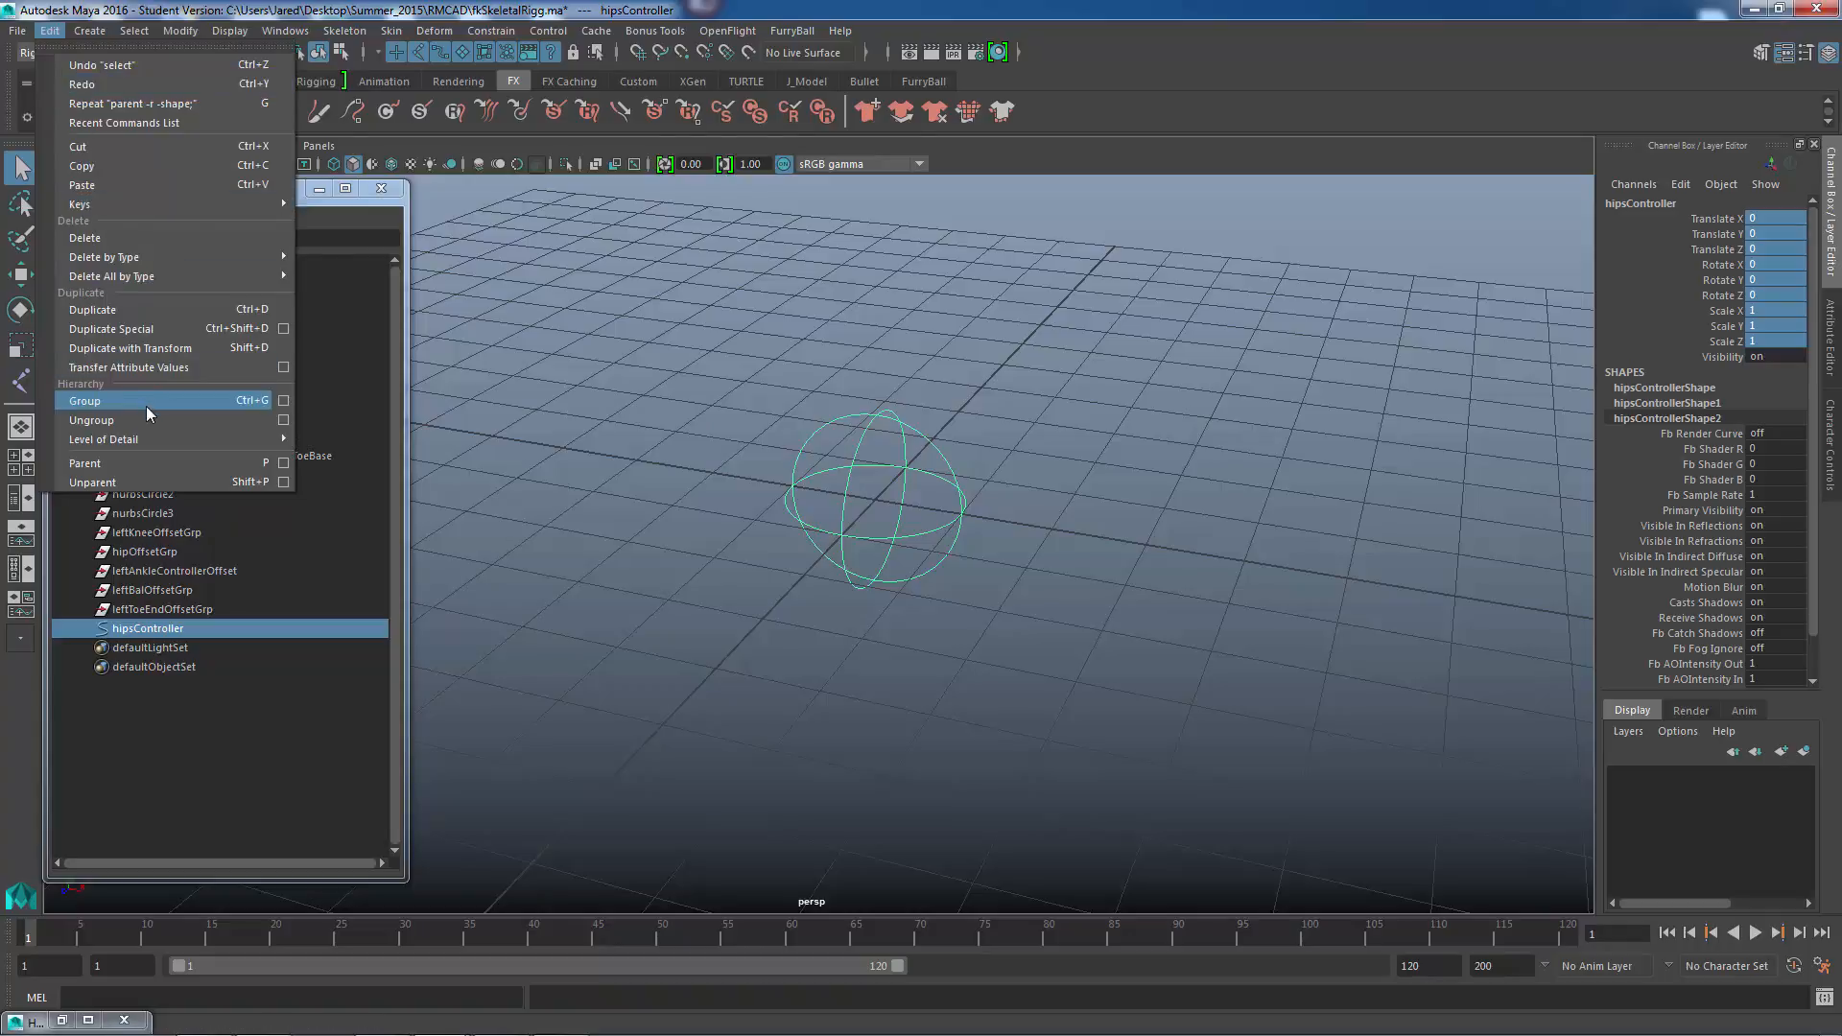
left_click(202, 400)
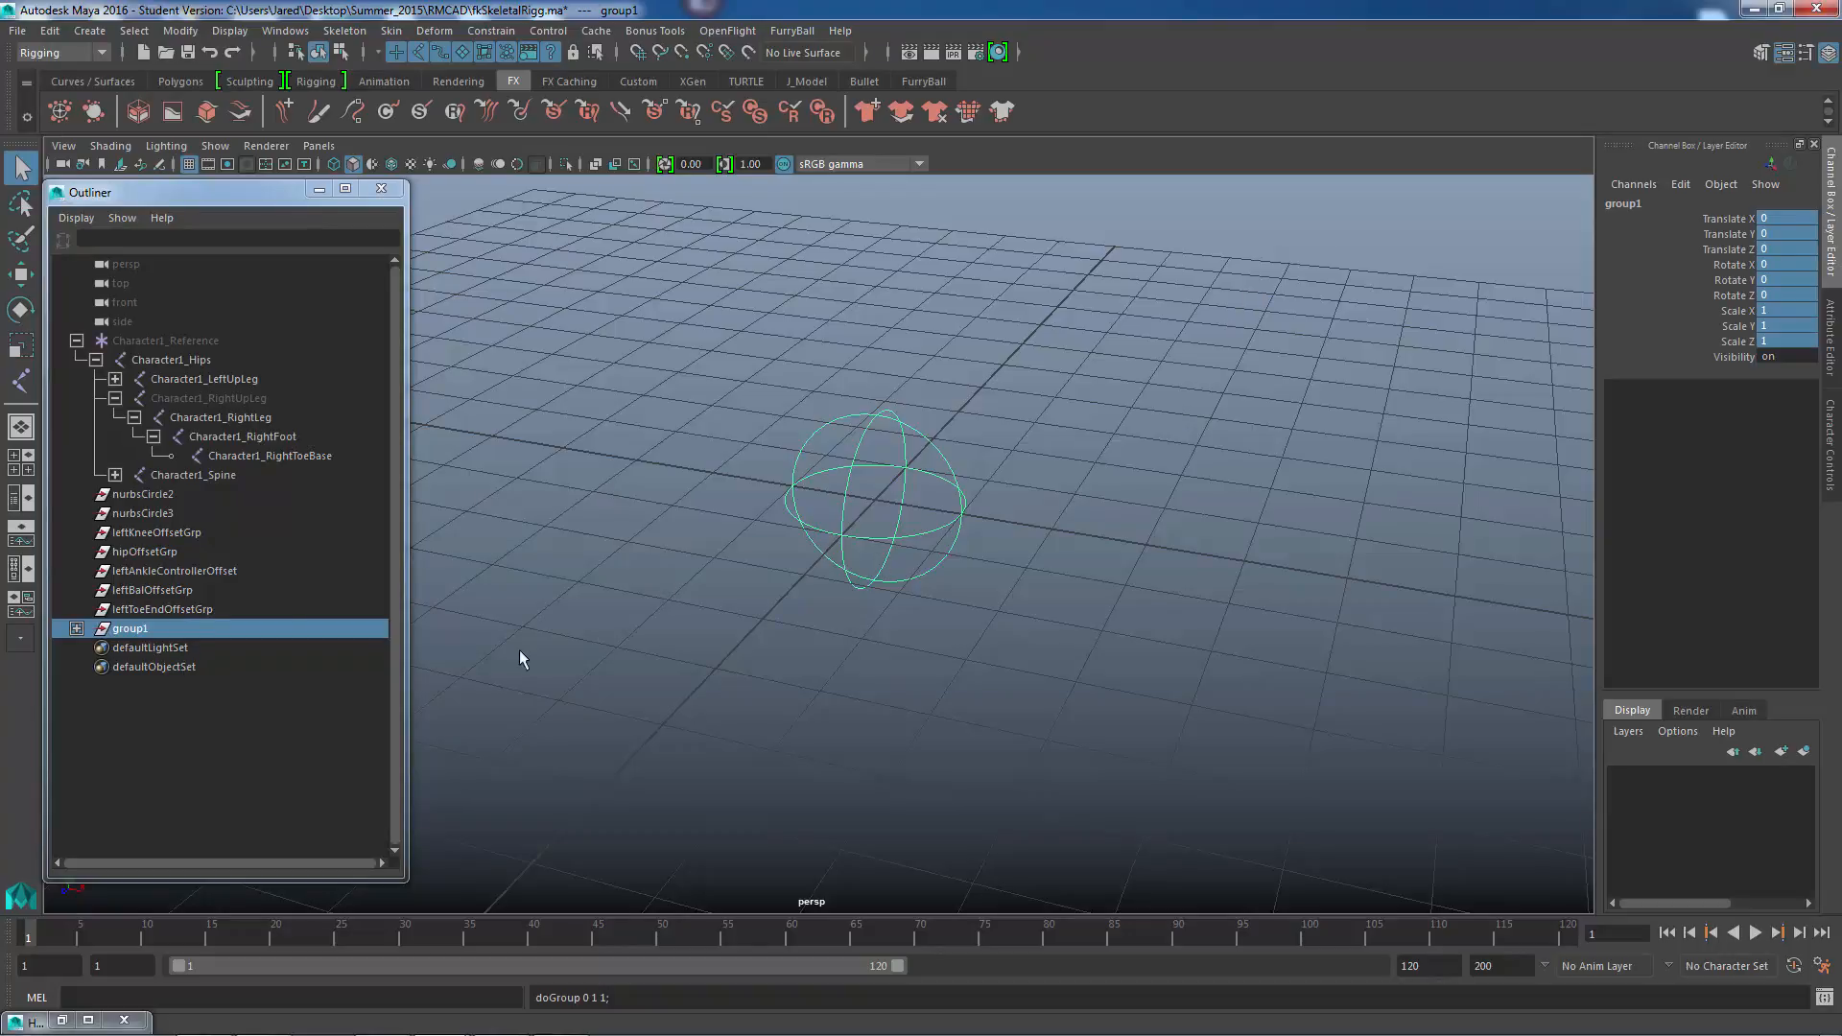
left_click(77, 630)
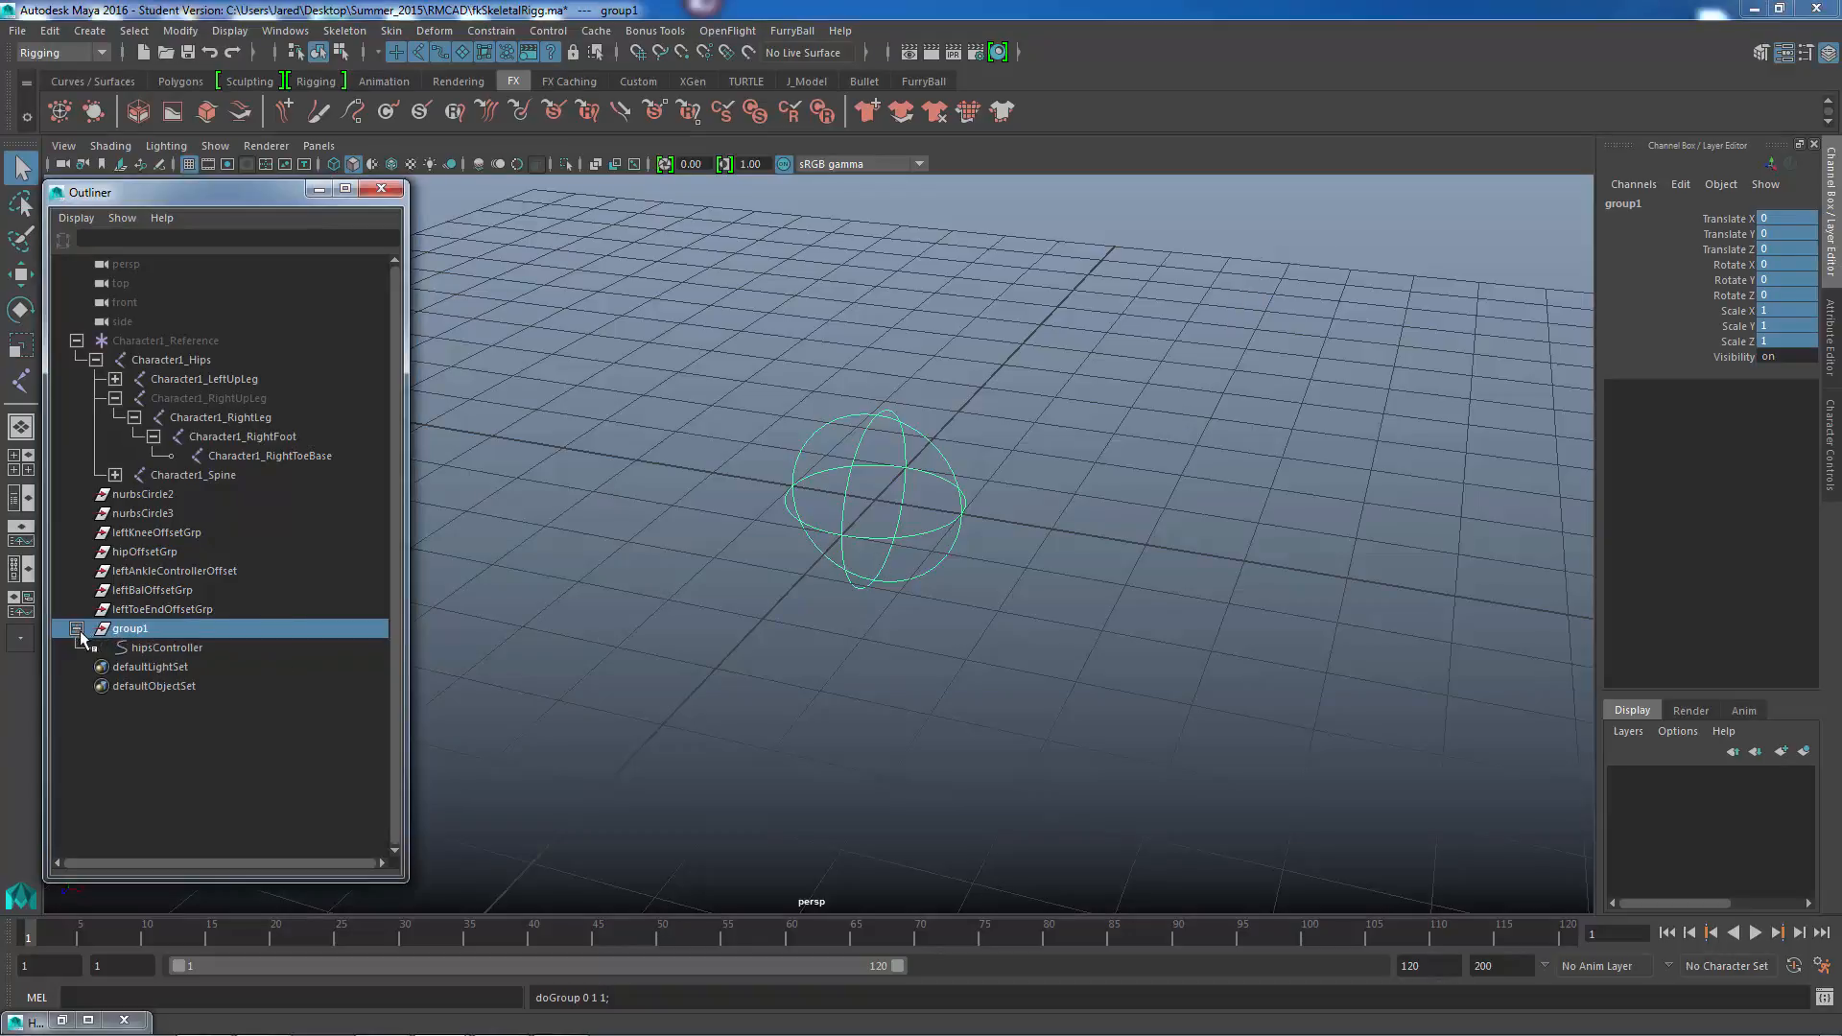
- Compare the transform channels of the new group and hipsController, highlighting the rotate channels
left_click(135, 647)
left_click(134, 634)
left_click(855, 464)
left_click(179, 631)
left_click(208, 650)
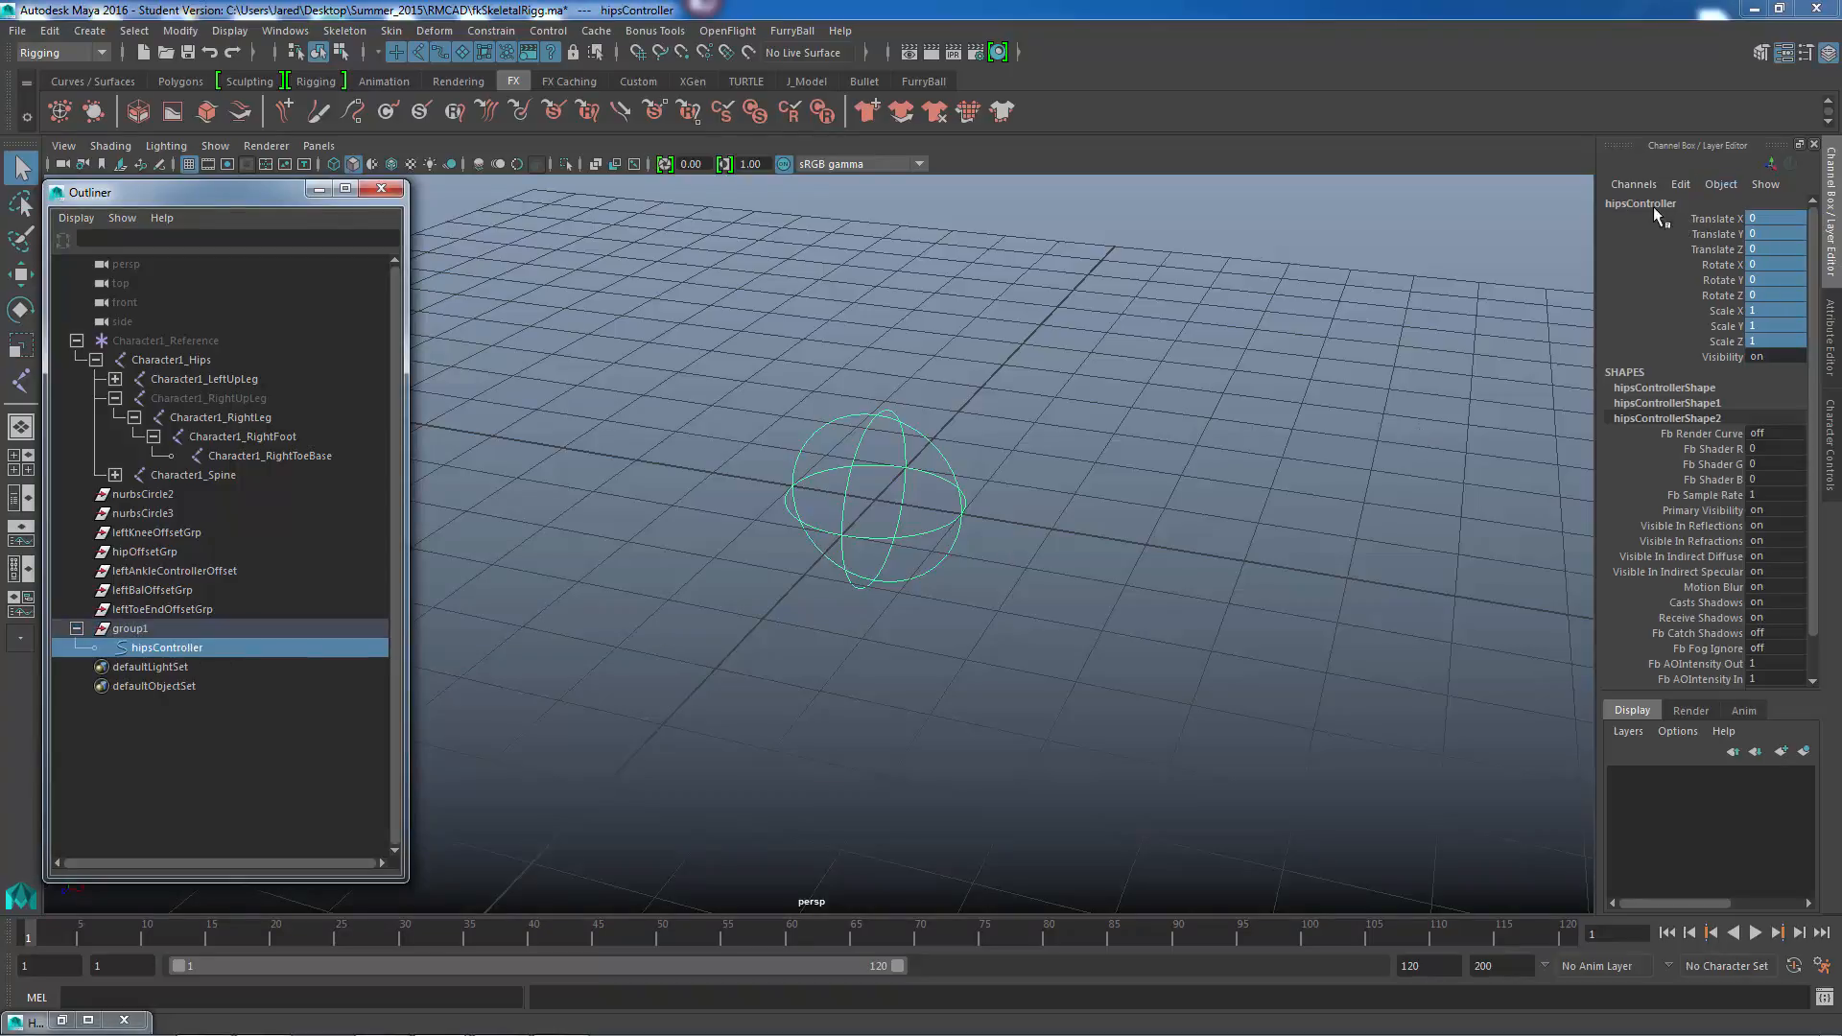
left_click_drag(1711, 222, 1708, 347)
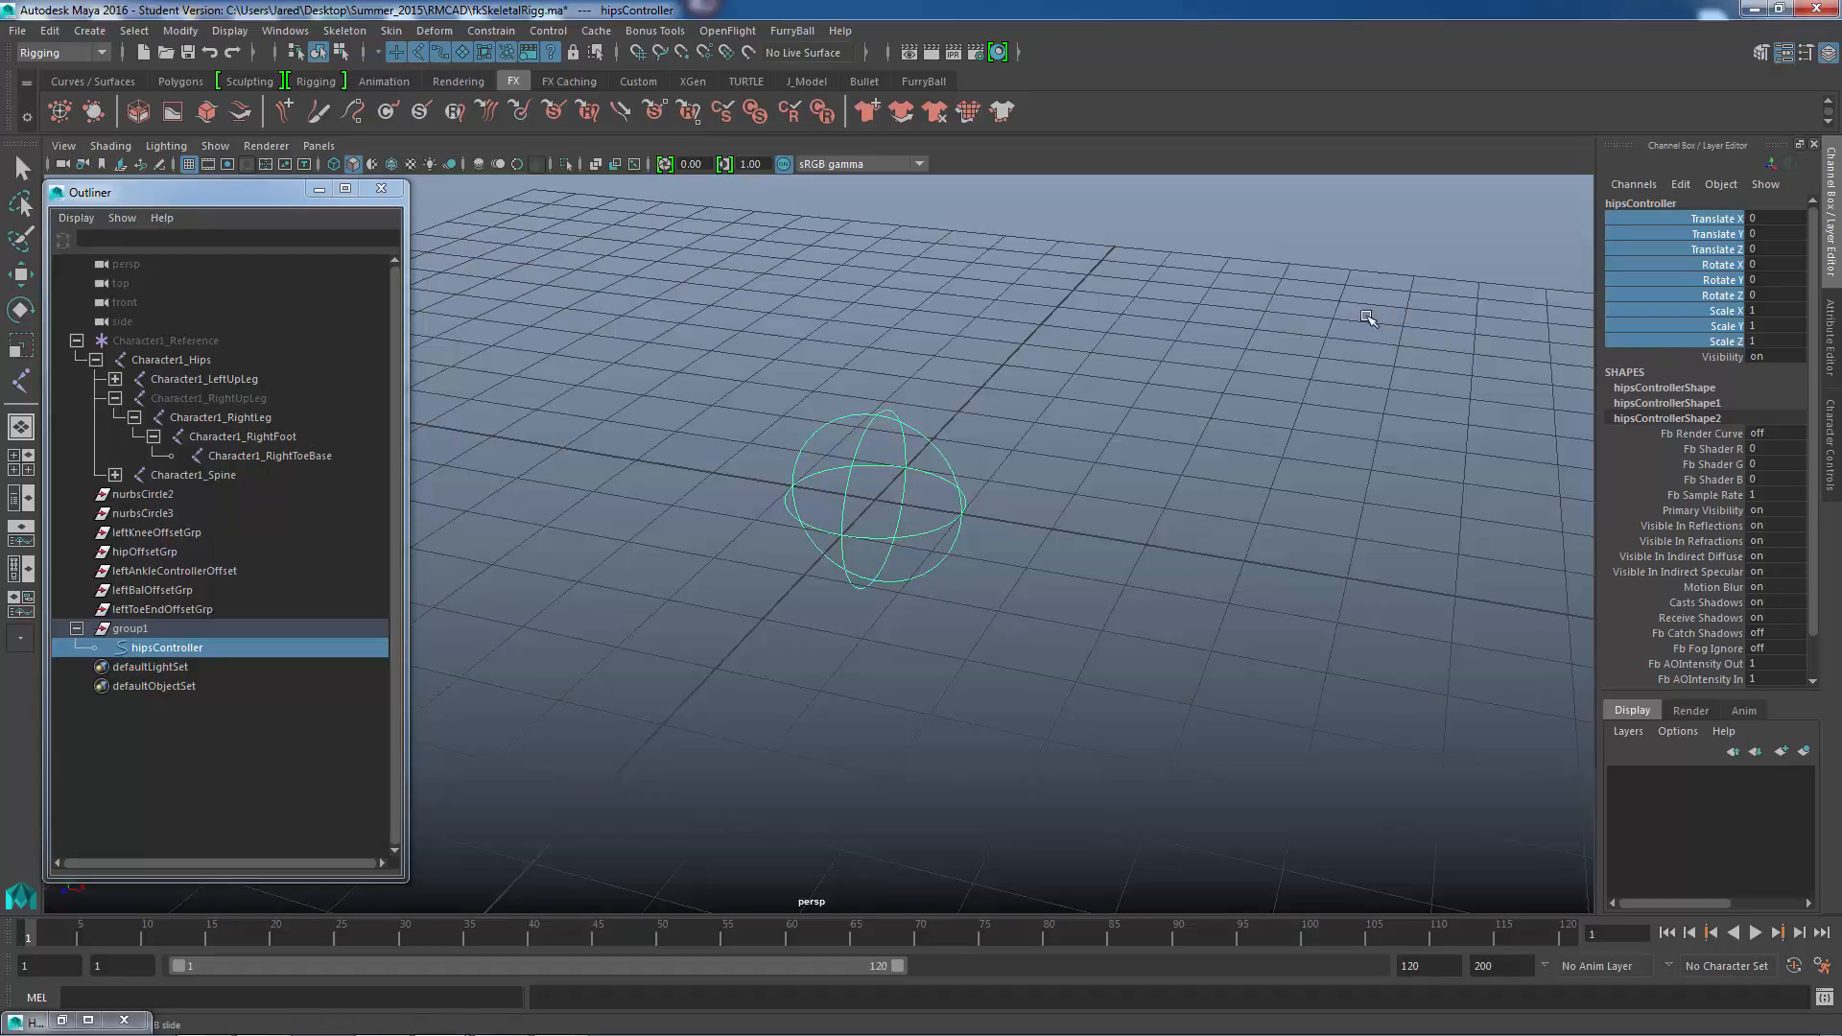
left_click_drag(1667, 263, 1672, 296)
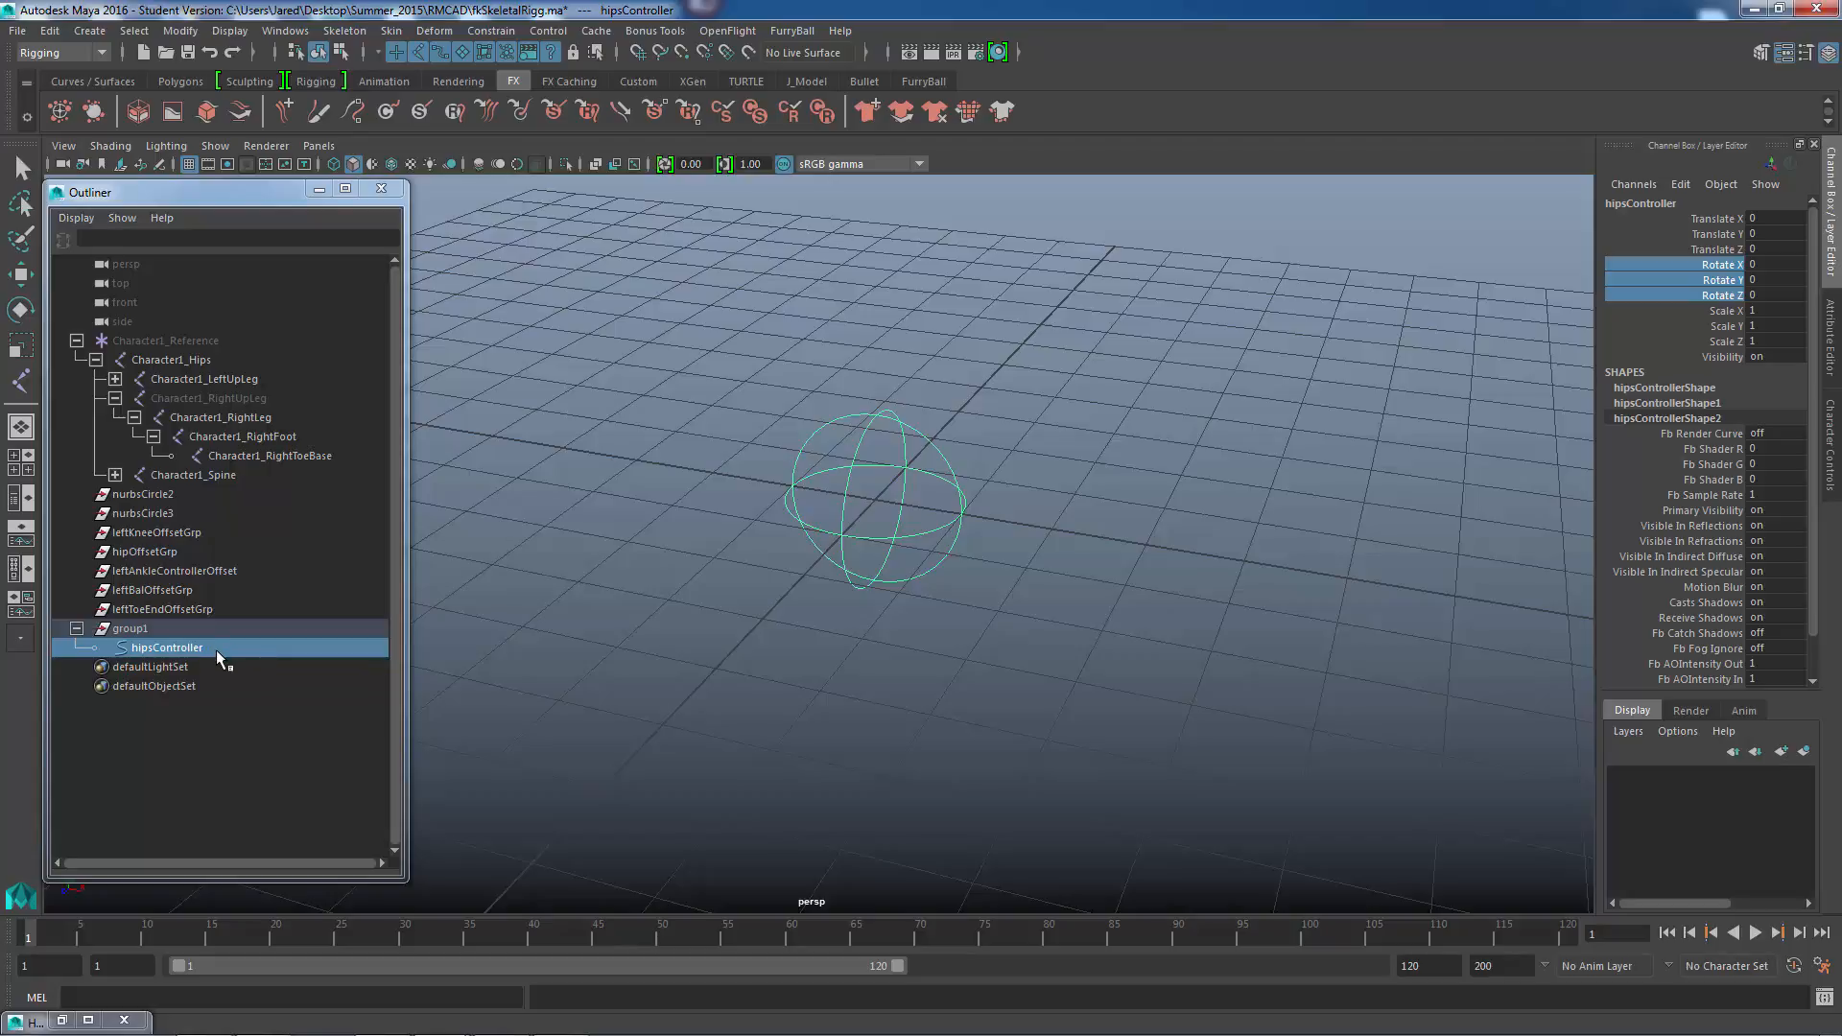
left_click(150, 628)
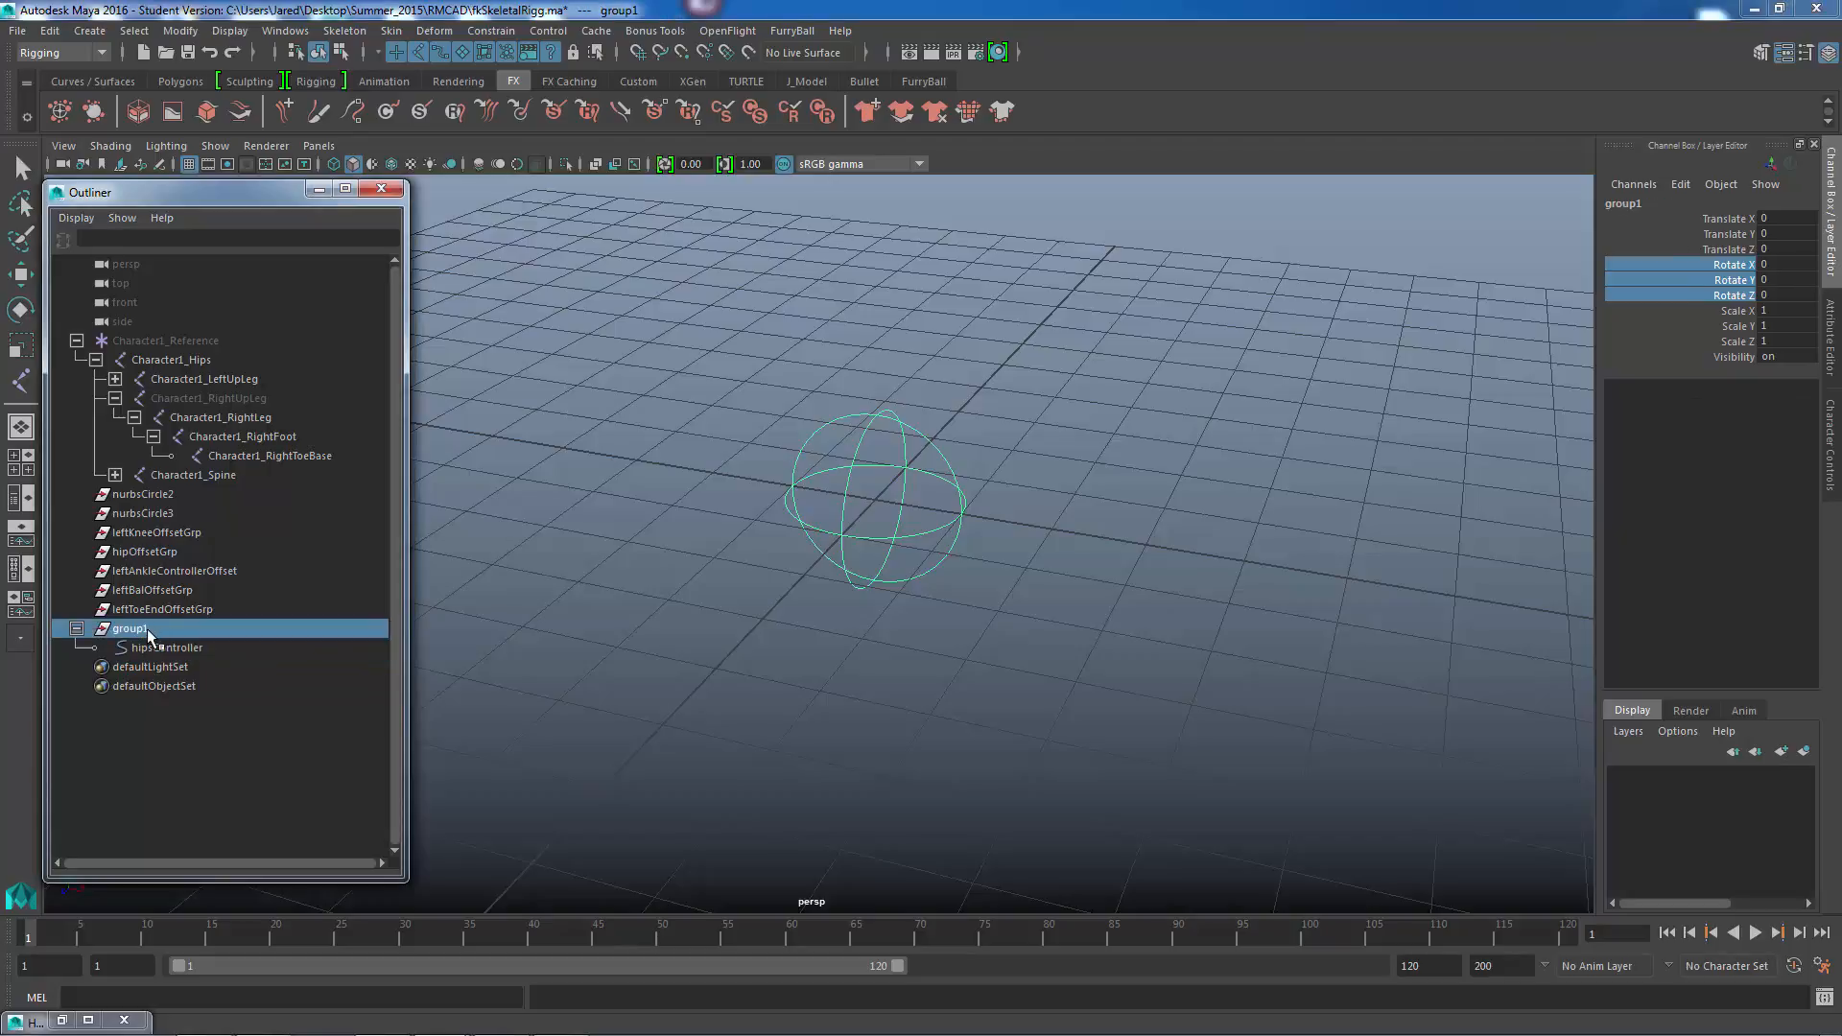
- Rename the parent group of hipsController to hipsOffsetGroup
left_click(159, 646)
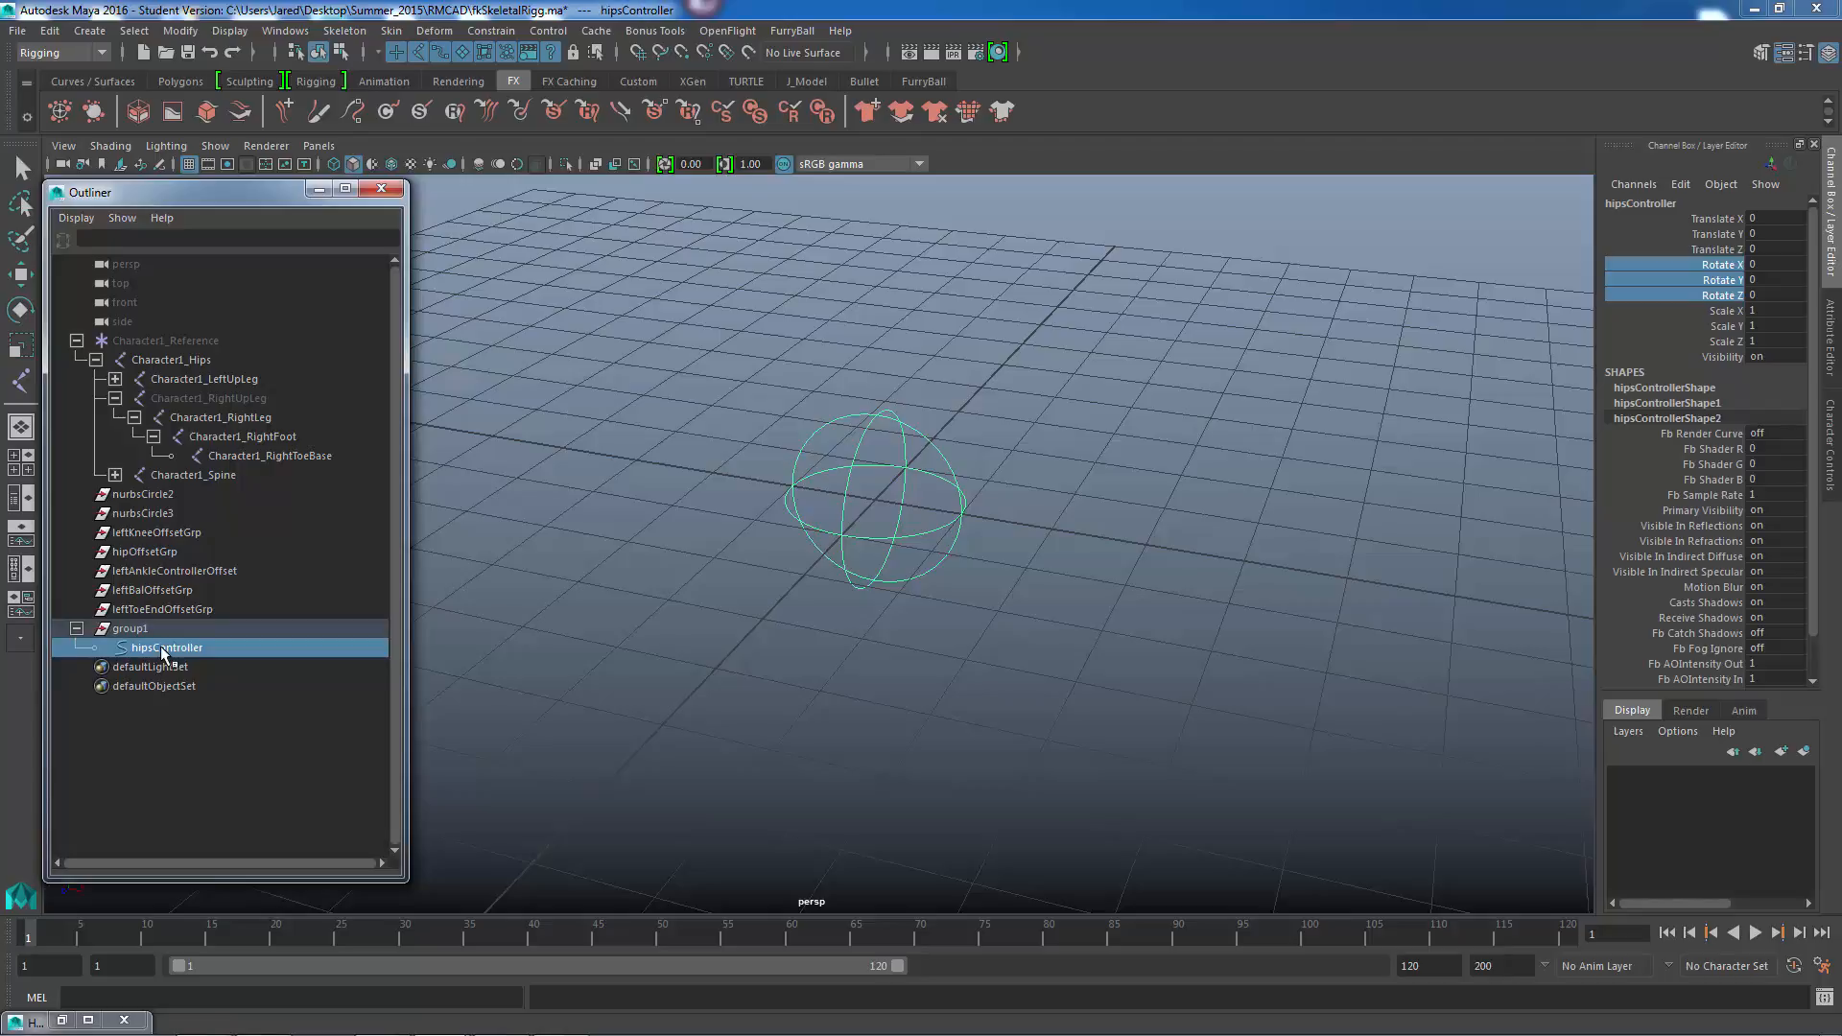
left_click(149, 630)
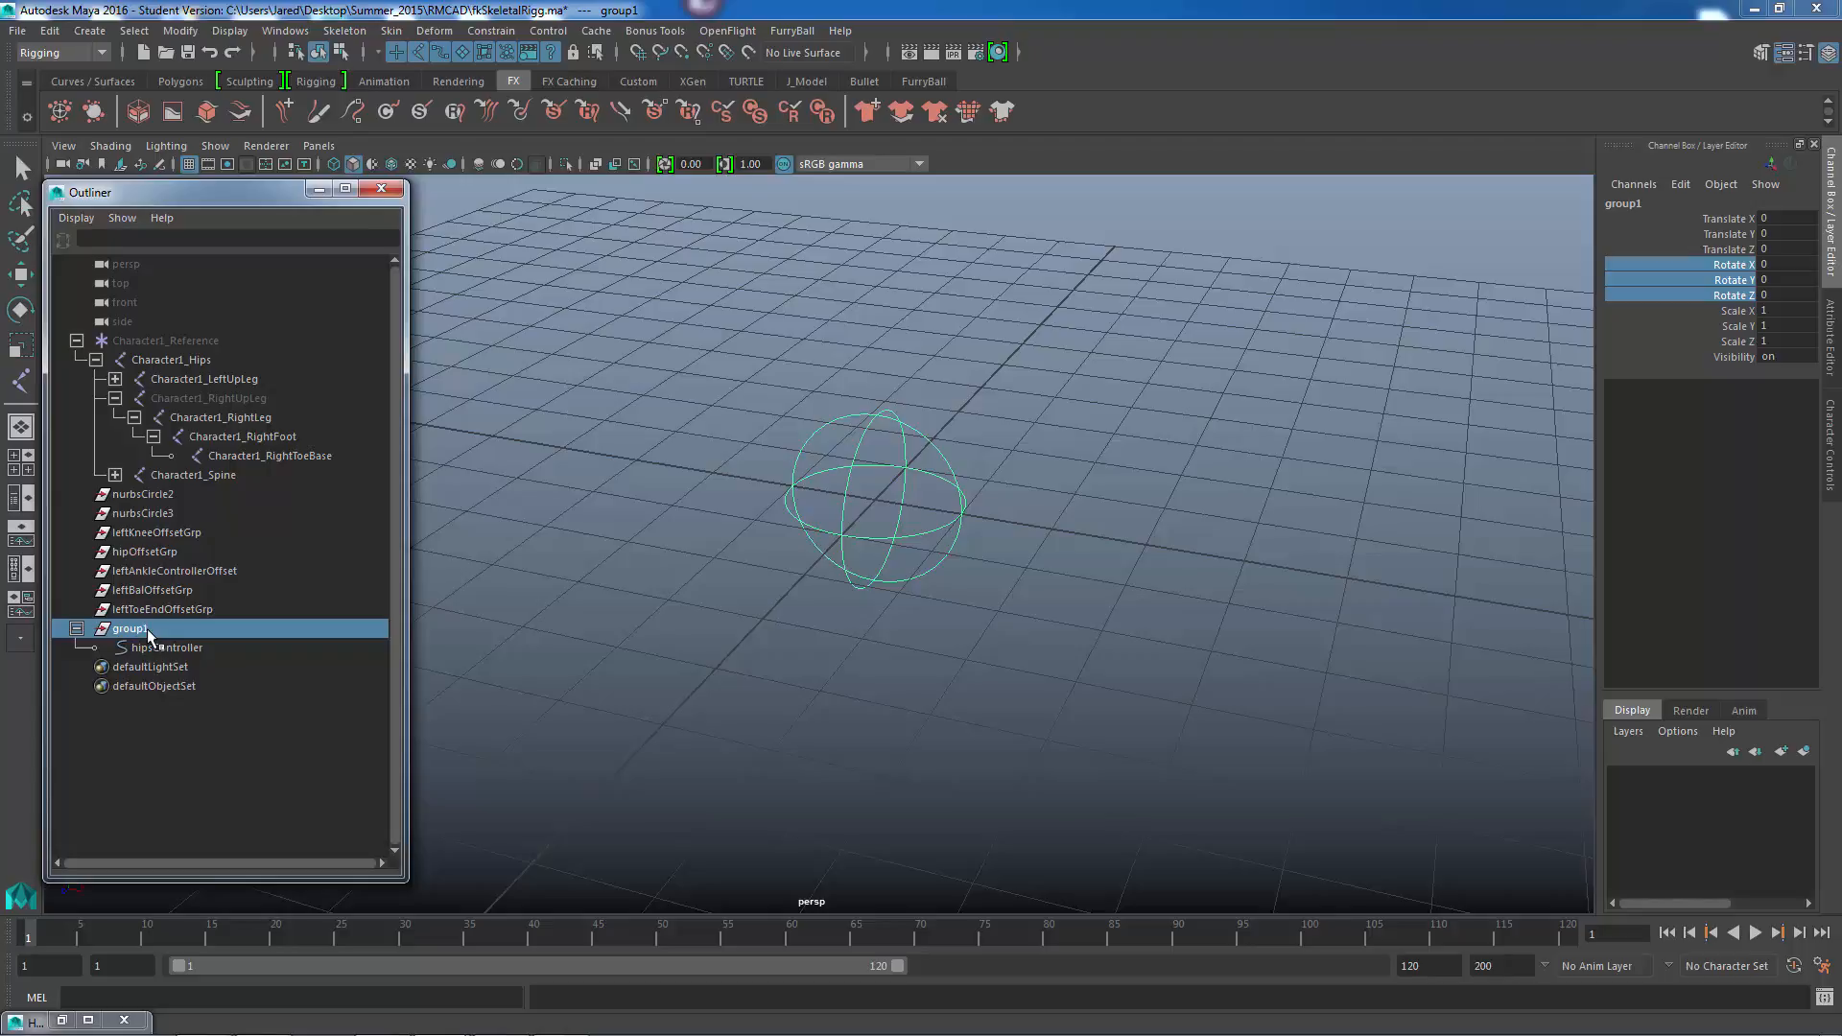
left_click(153, 648)
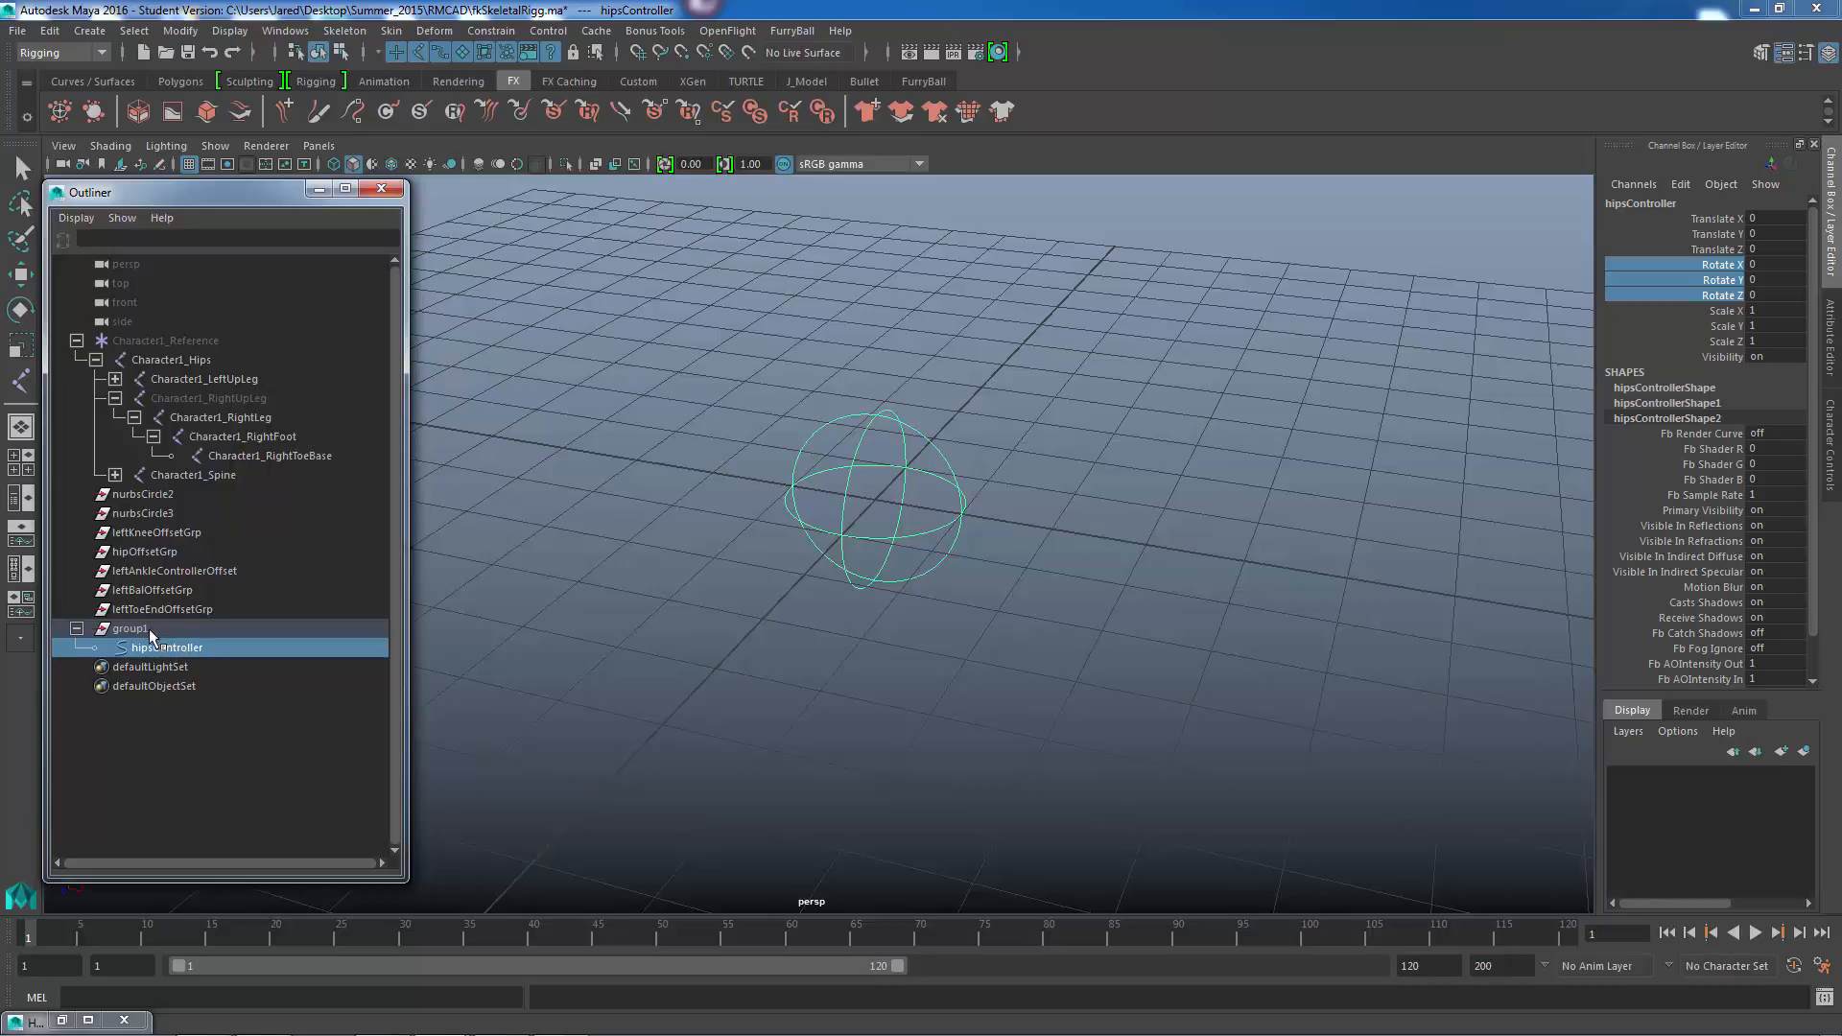
double_click(147, 630)
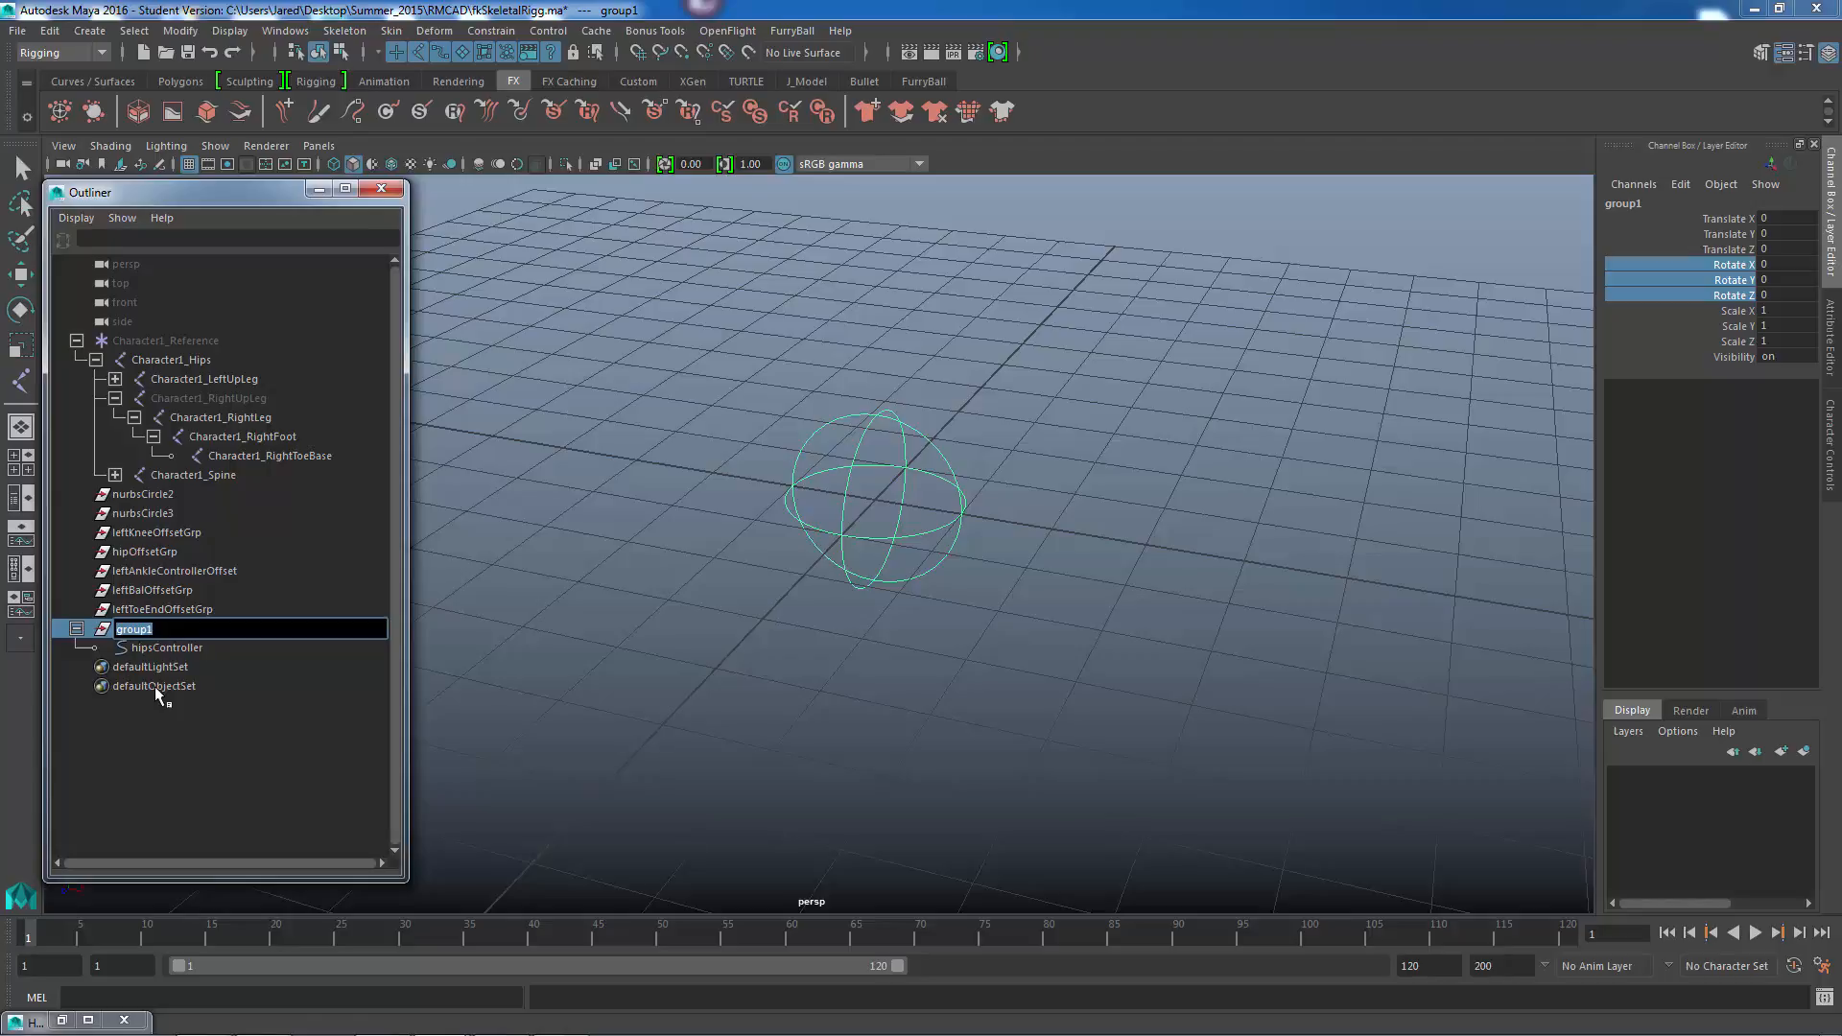
type("hipsOffsetG")
key("Return")
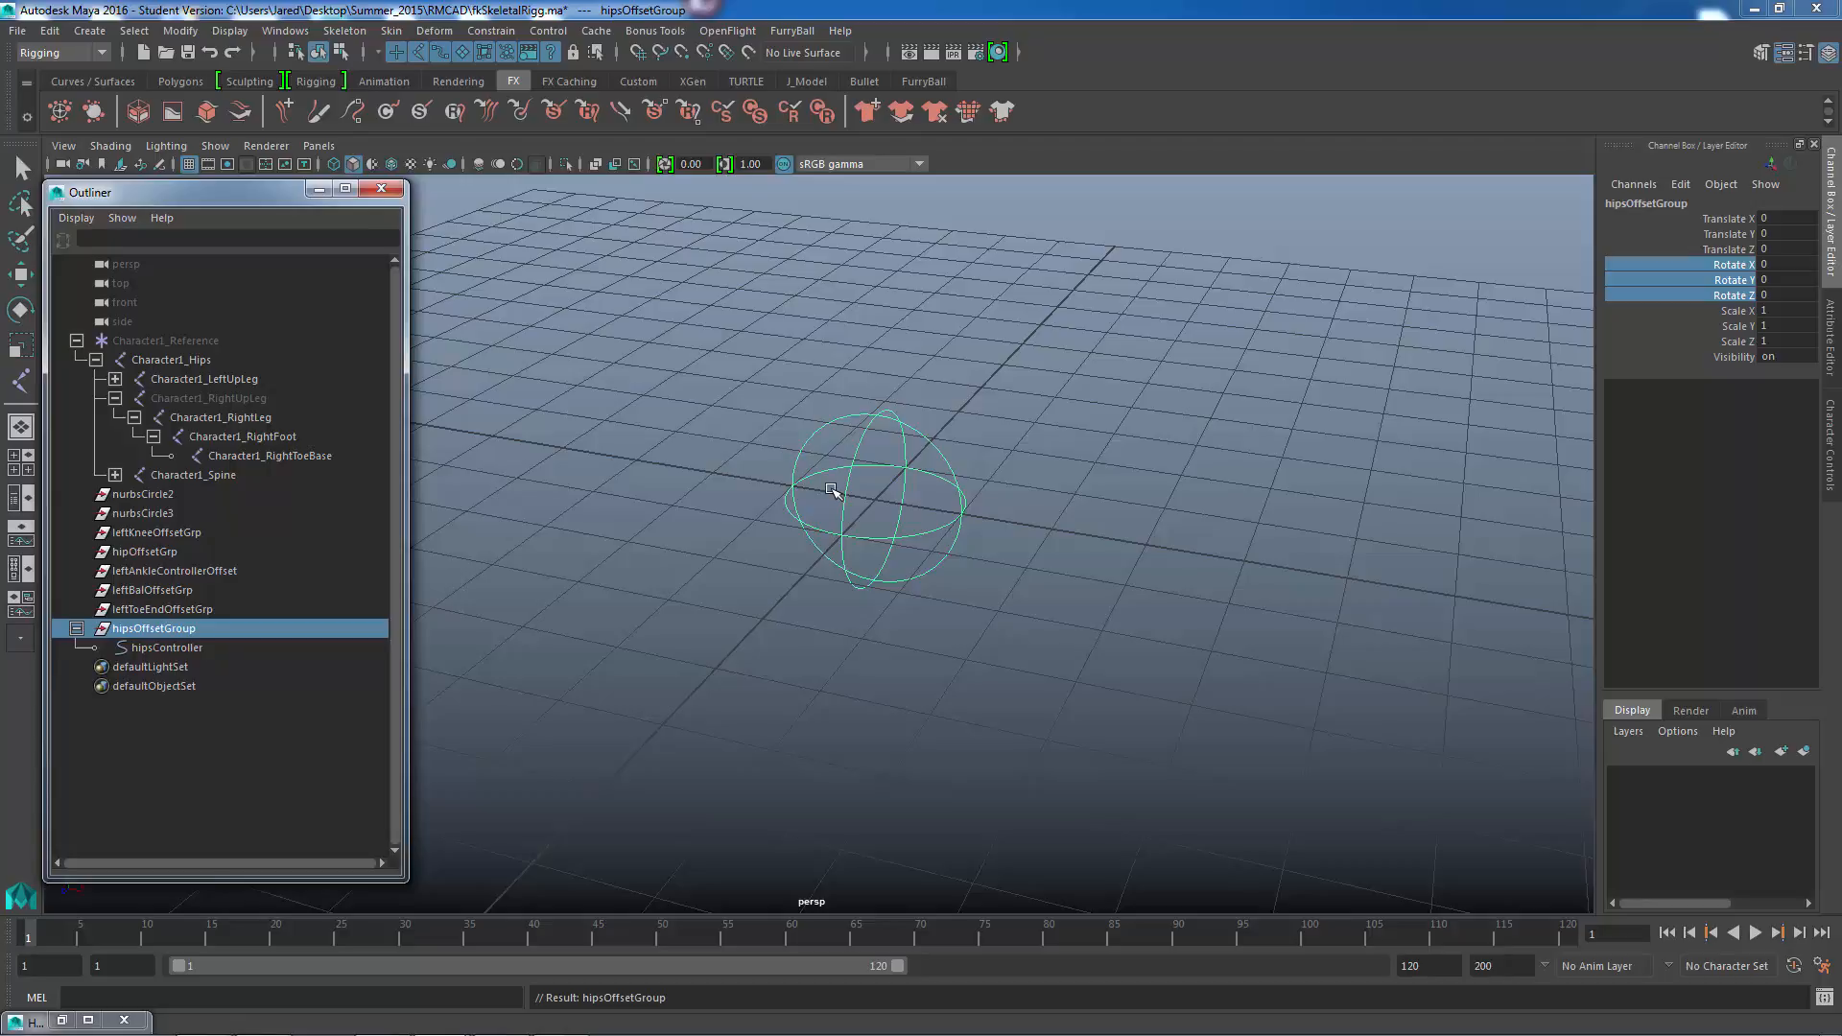
- Select the hidden Character1_Reference skeleton root and show it in the viewport
right_click_drag(952, 553, 949, 530, "alt")
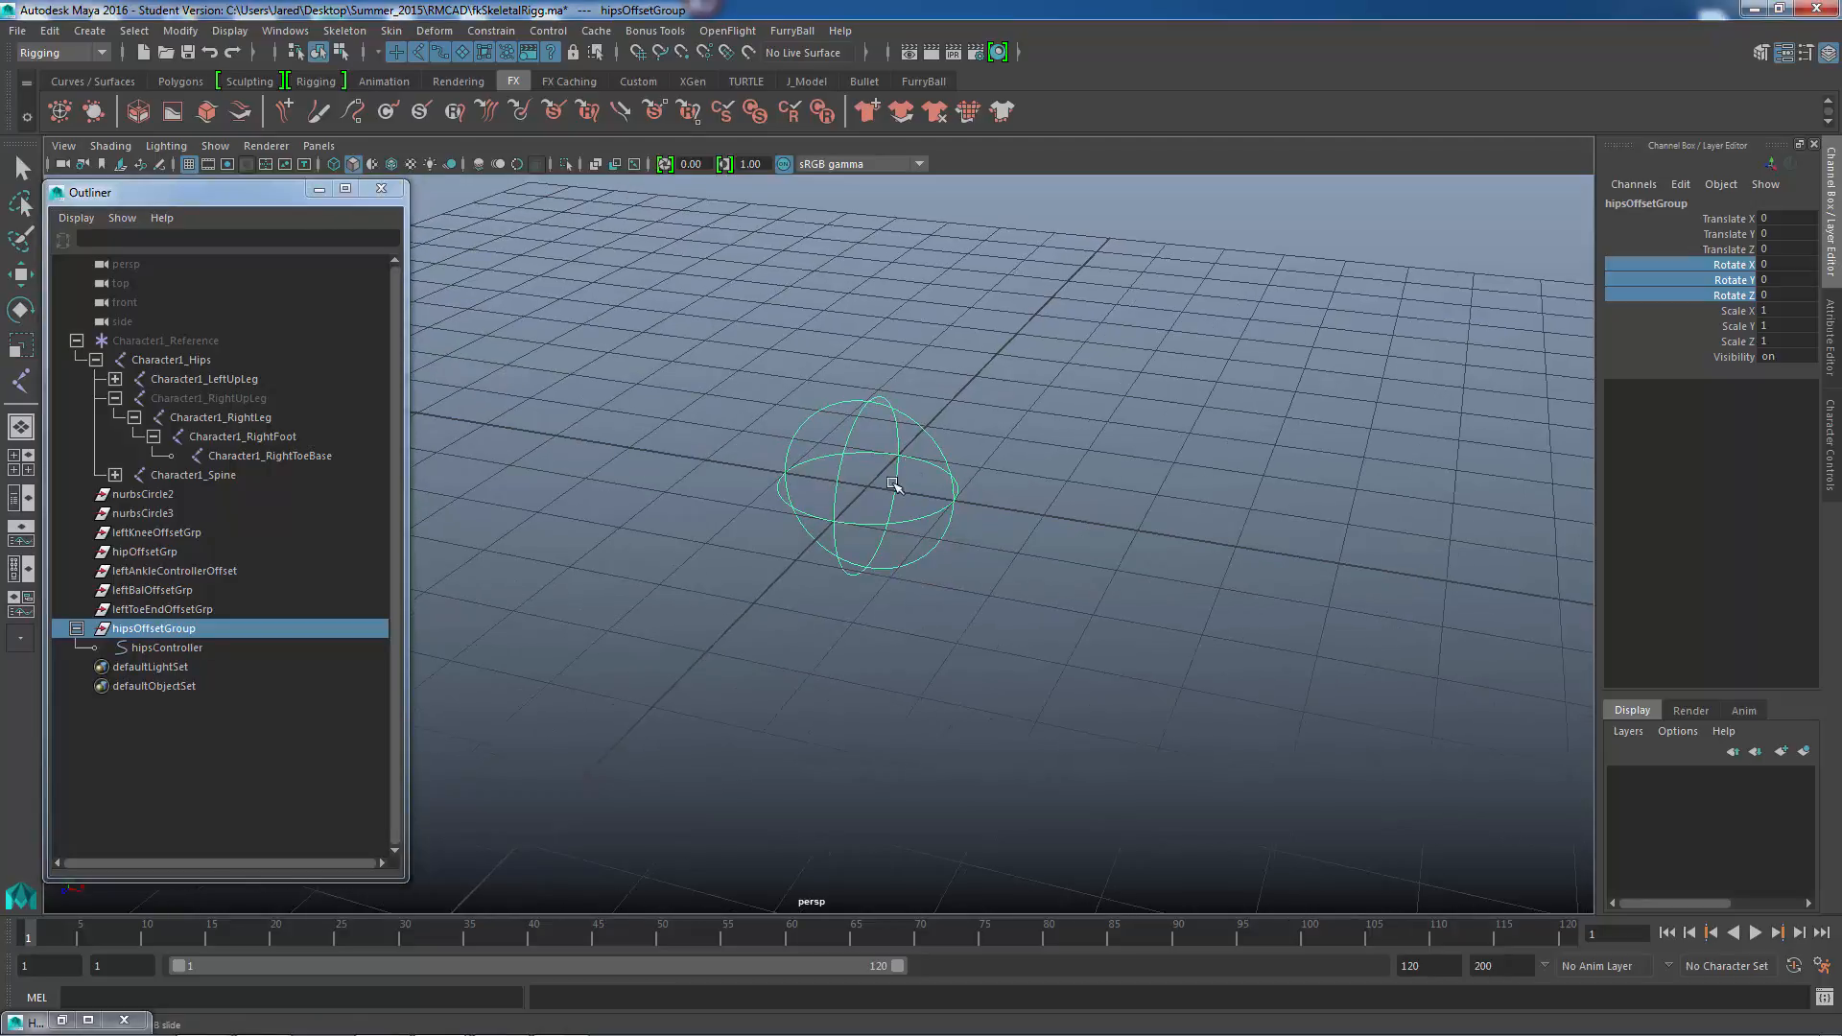
right_click_drag(1155, 585, 846, 604, "alt")
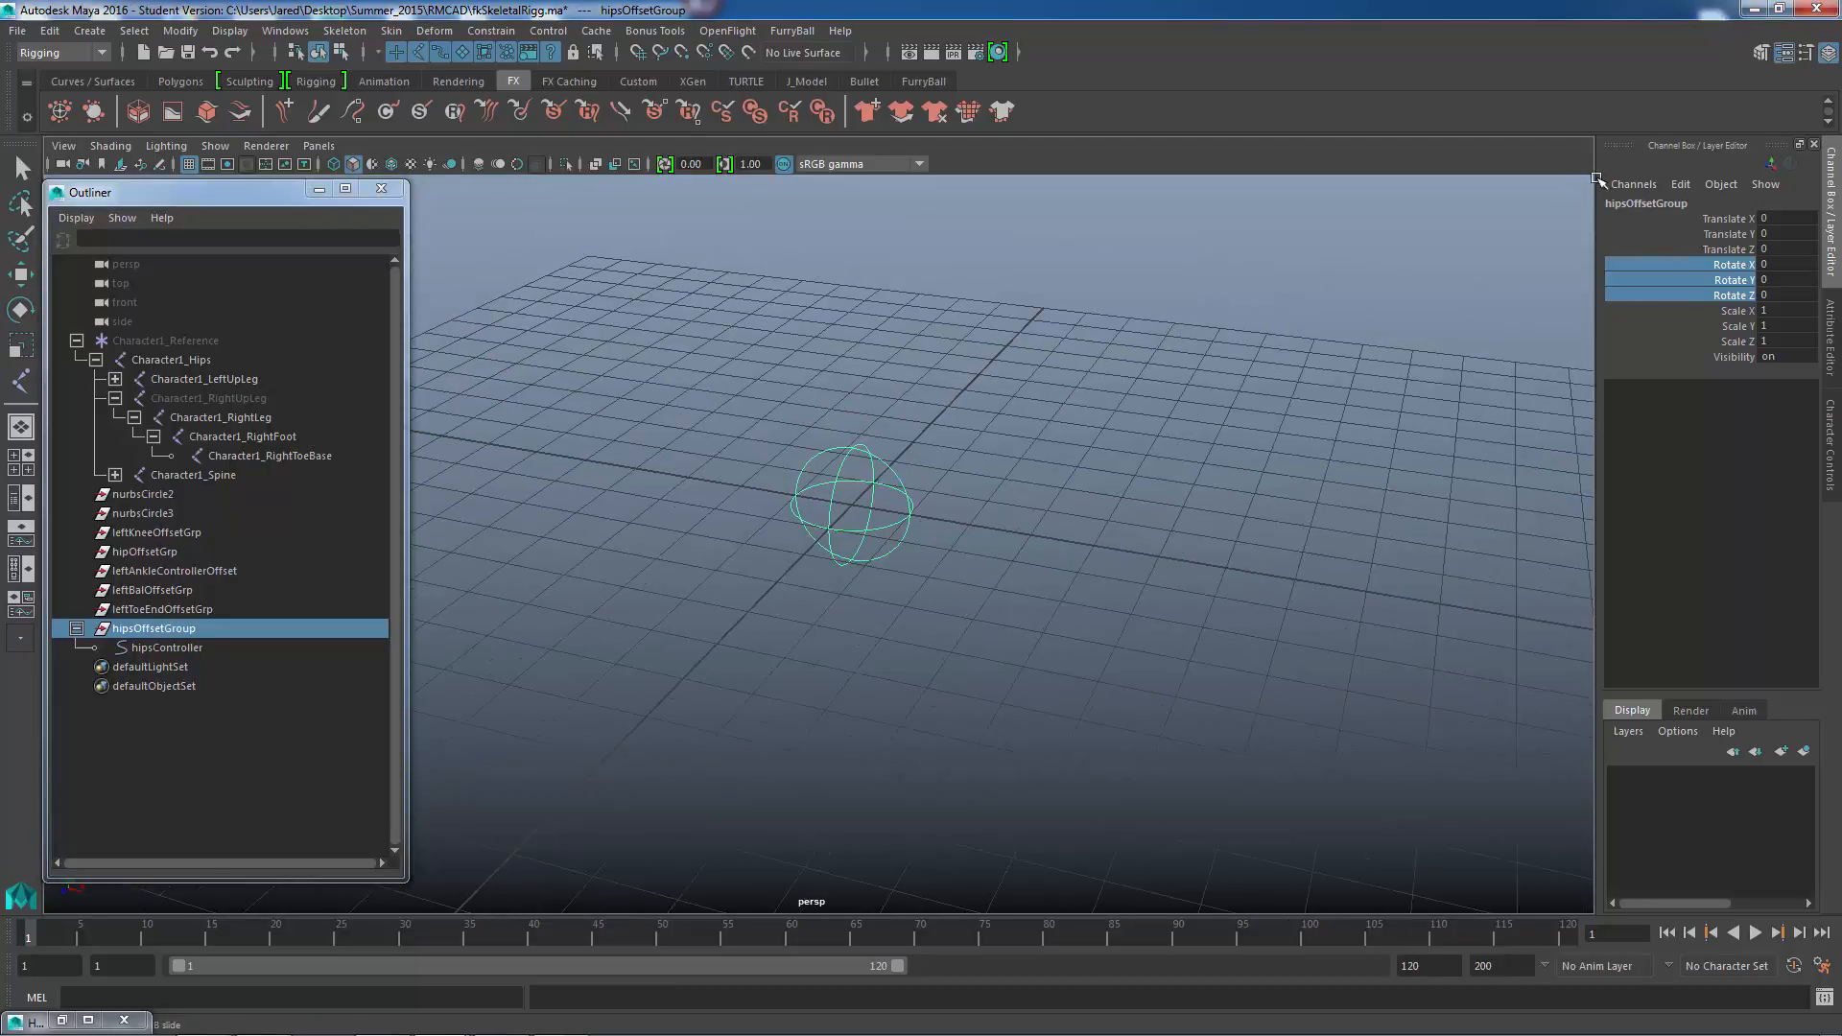
middle_click_drag(1236, 528, 773, 700, "alt")
right_click_drag(1015, 579, 924, 521, "alt")
right_click_drag(1053, 507, 1236, 509, "alt")
middle_click_drag(977, 461, 982, 526, "alt")
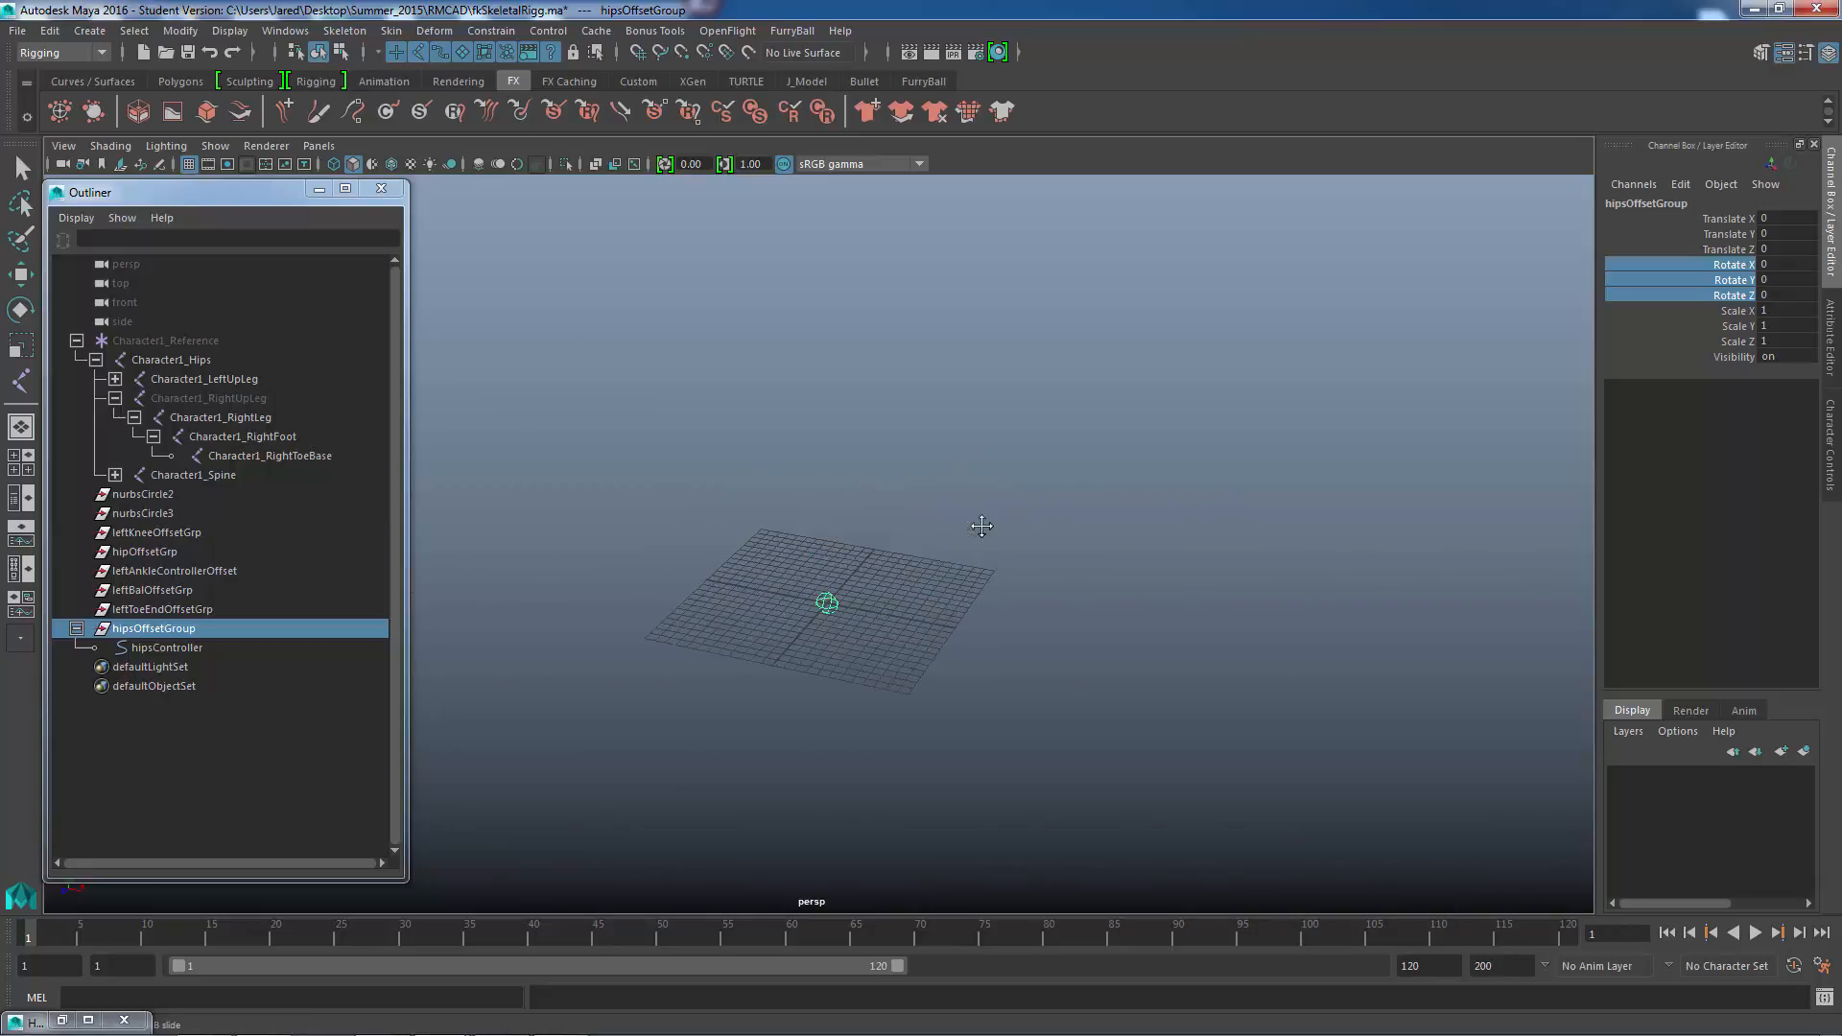
right_click_drag(868, 538, 960, 540, "alt")
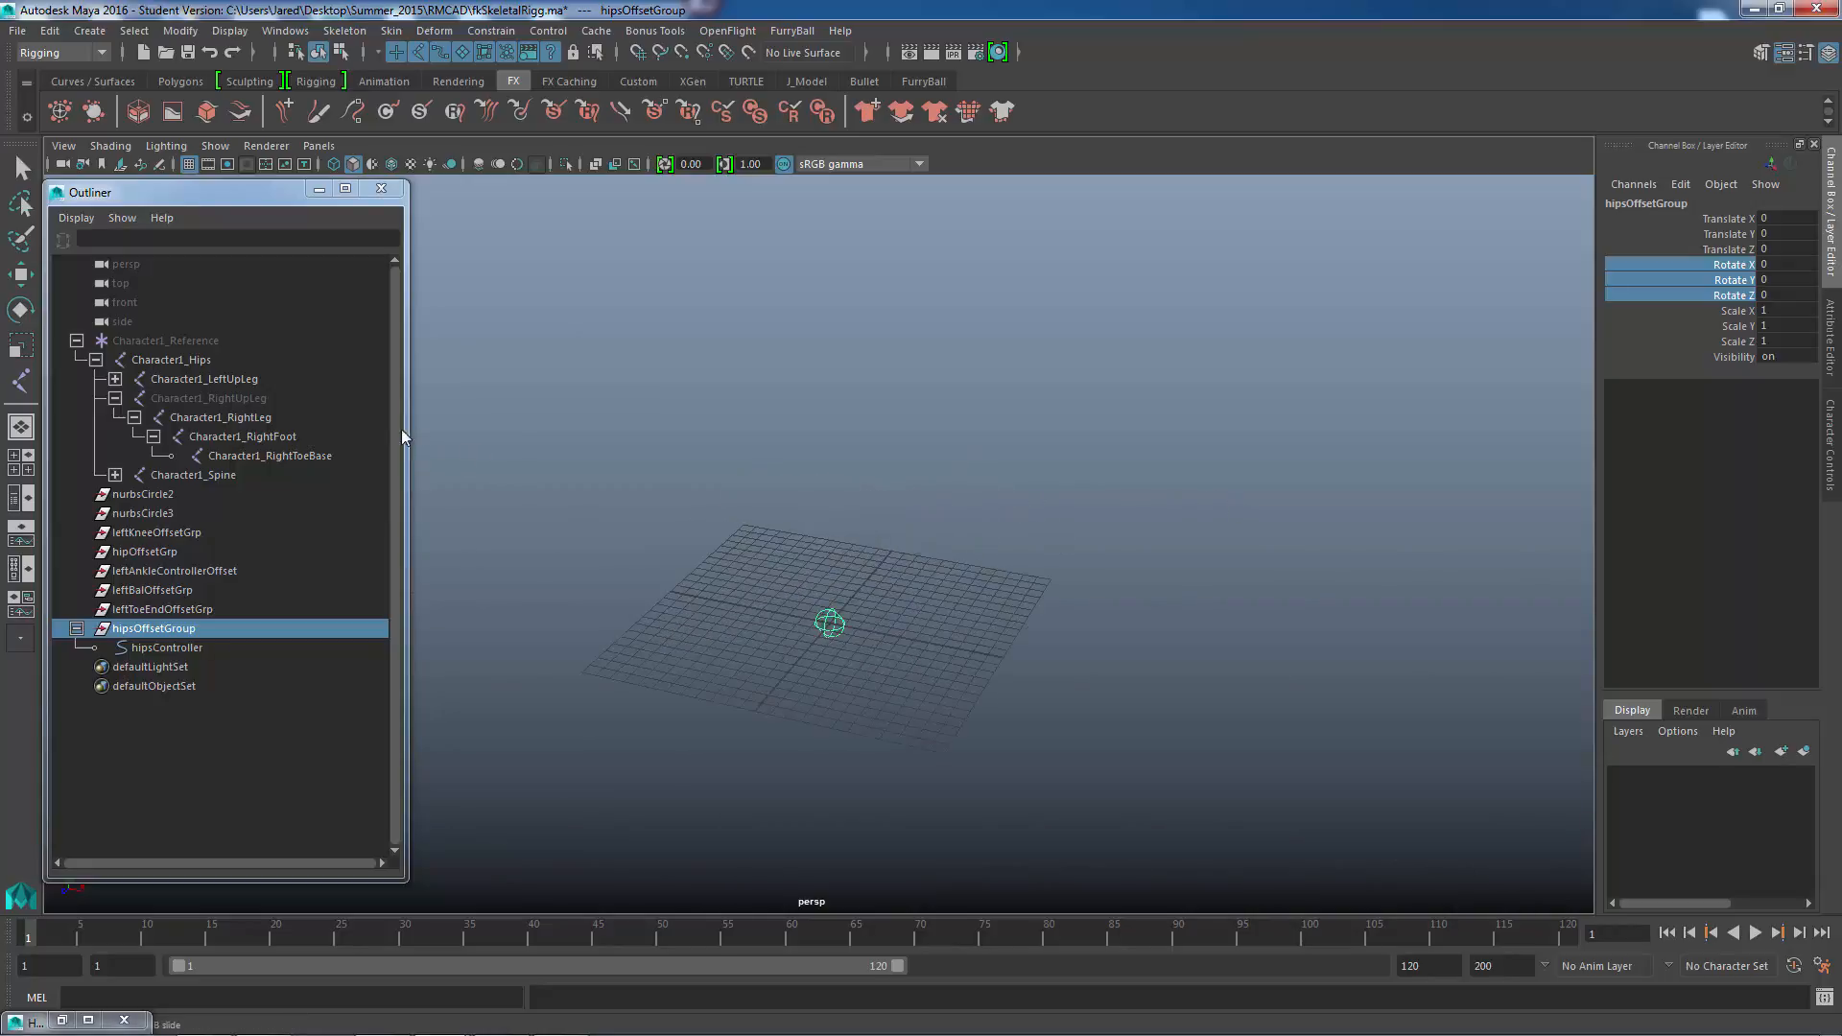
left_click(211, 342)
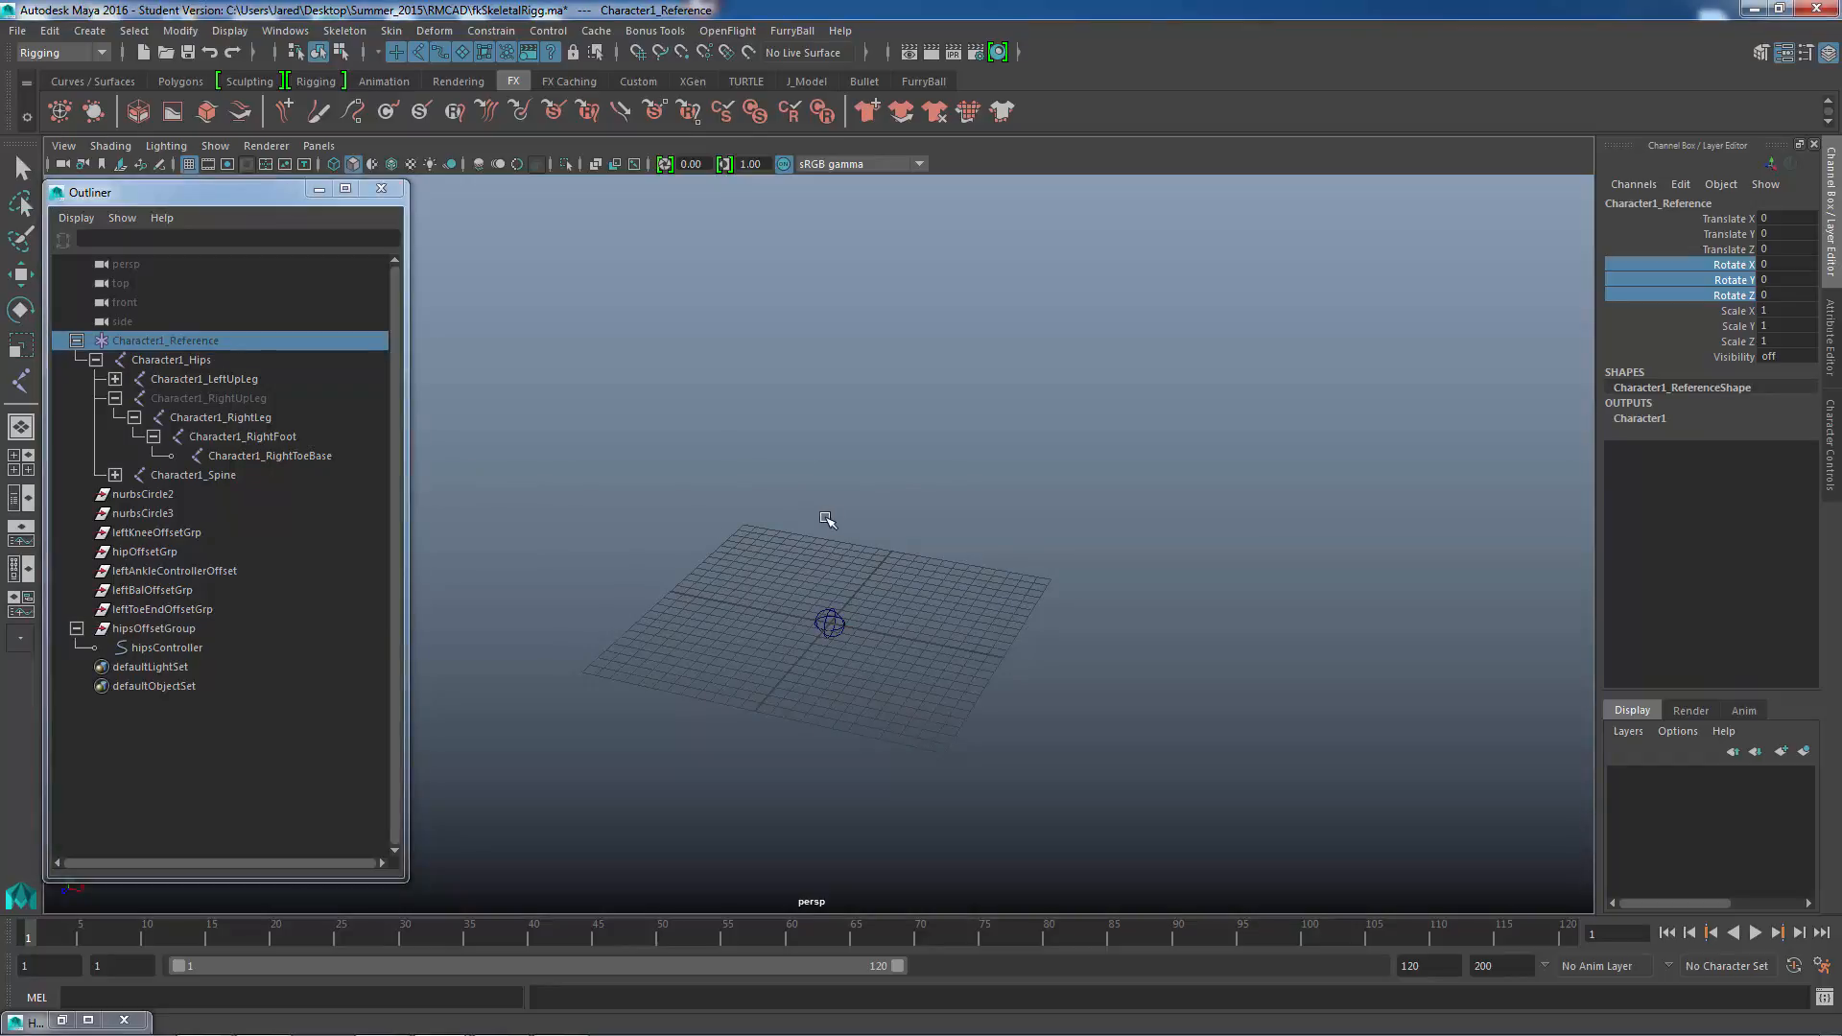
scroll(1041, 537, "down", 5)
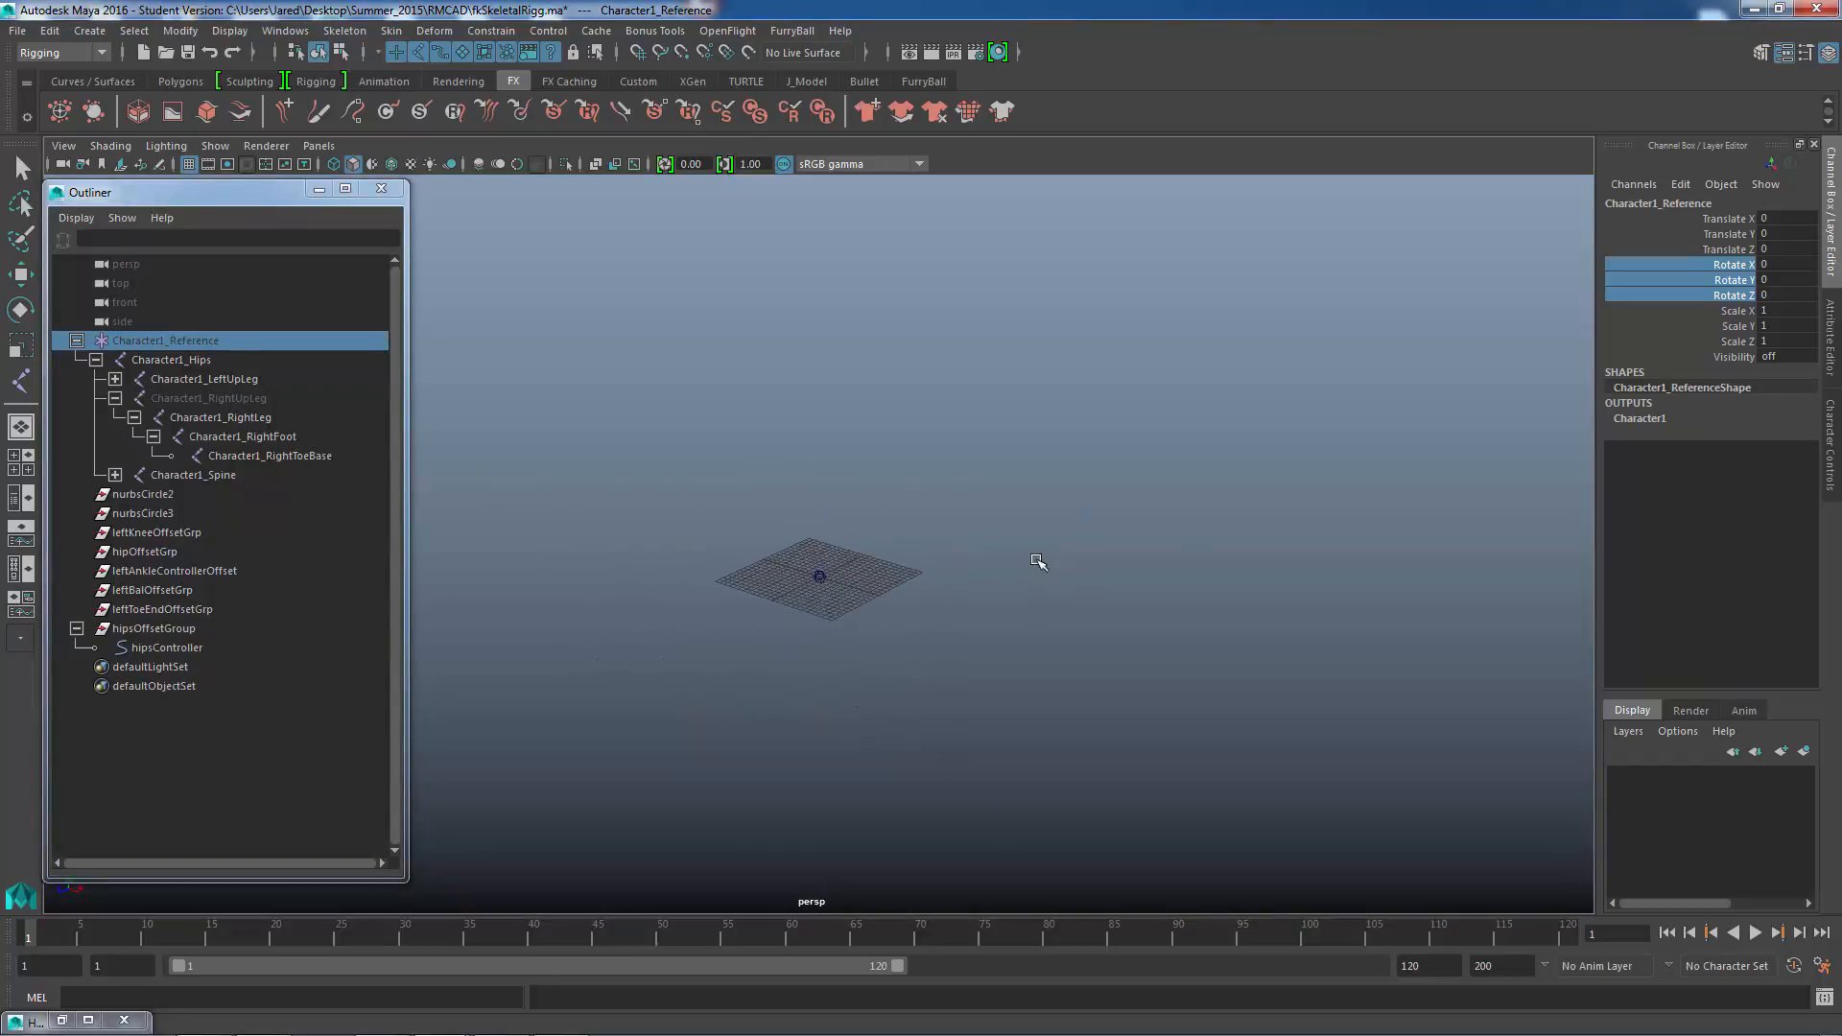
scroll(876, 650, "up", 3)
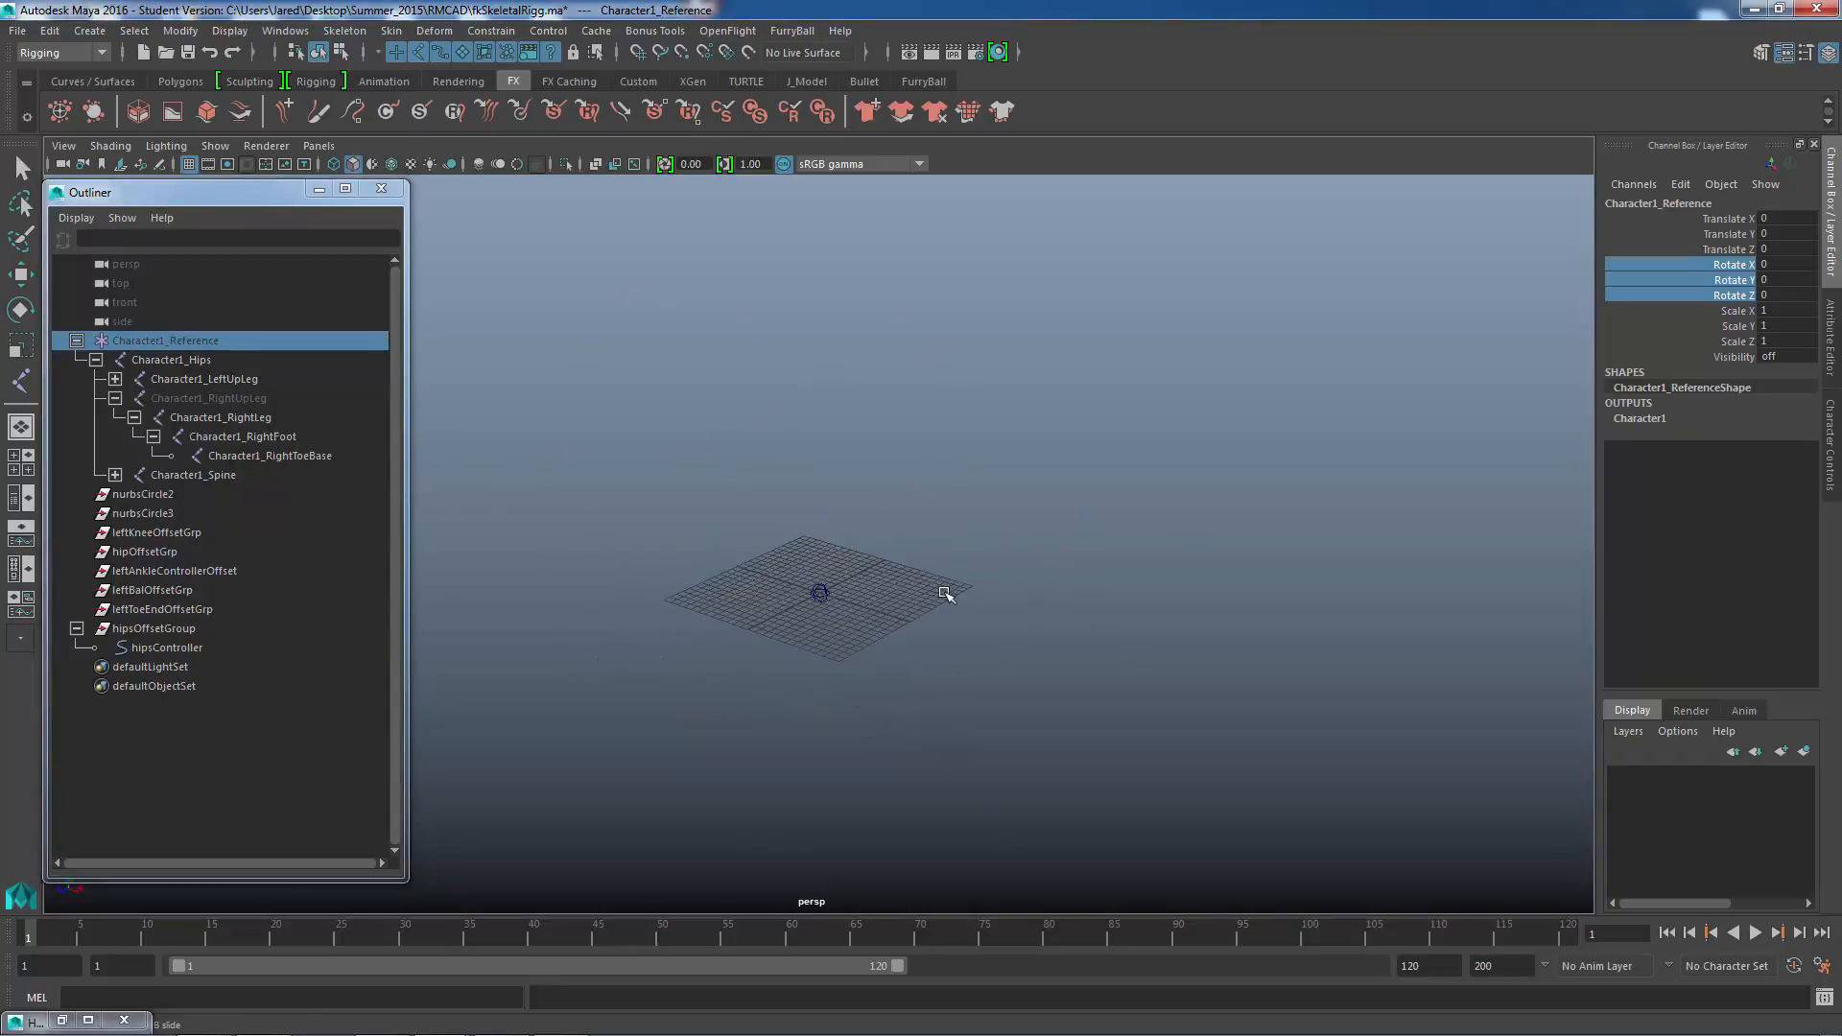
middle_click_drag(945, 594, 936, 609, "alt")
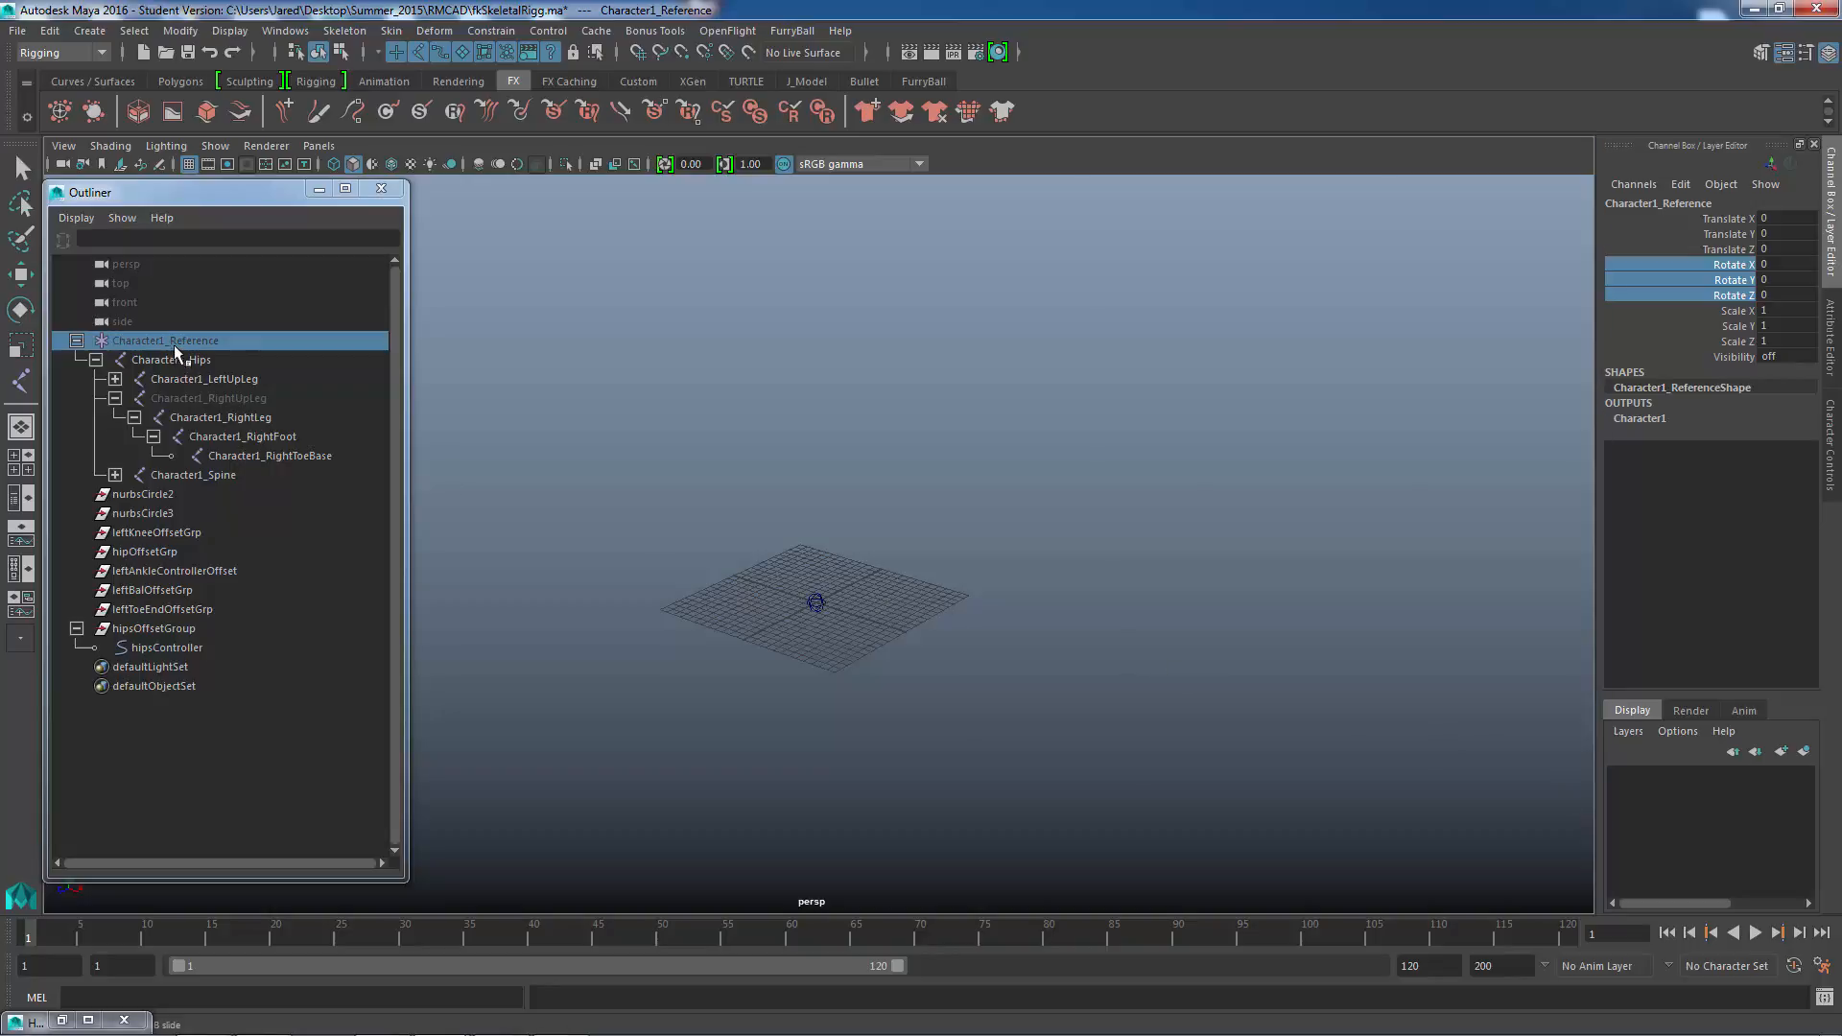
key("shift+h")
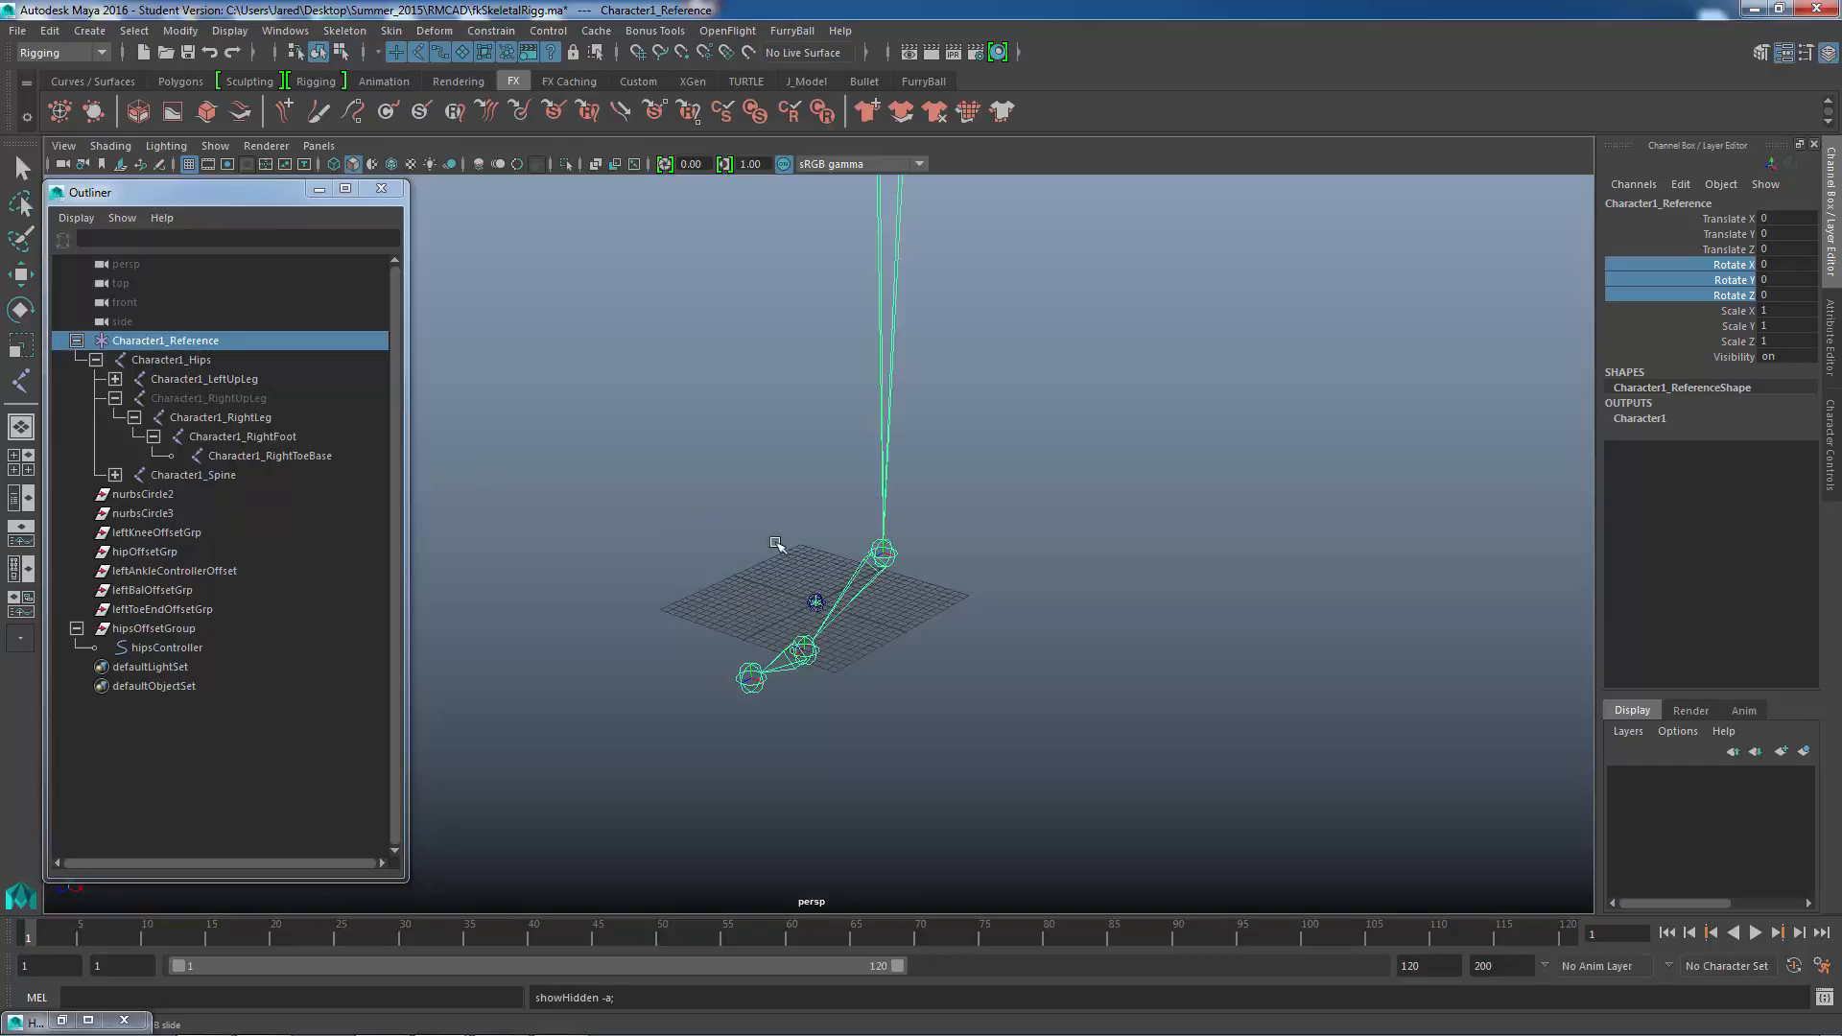
middle_click_drag(839, 474, 806, 527, "alt")
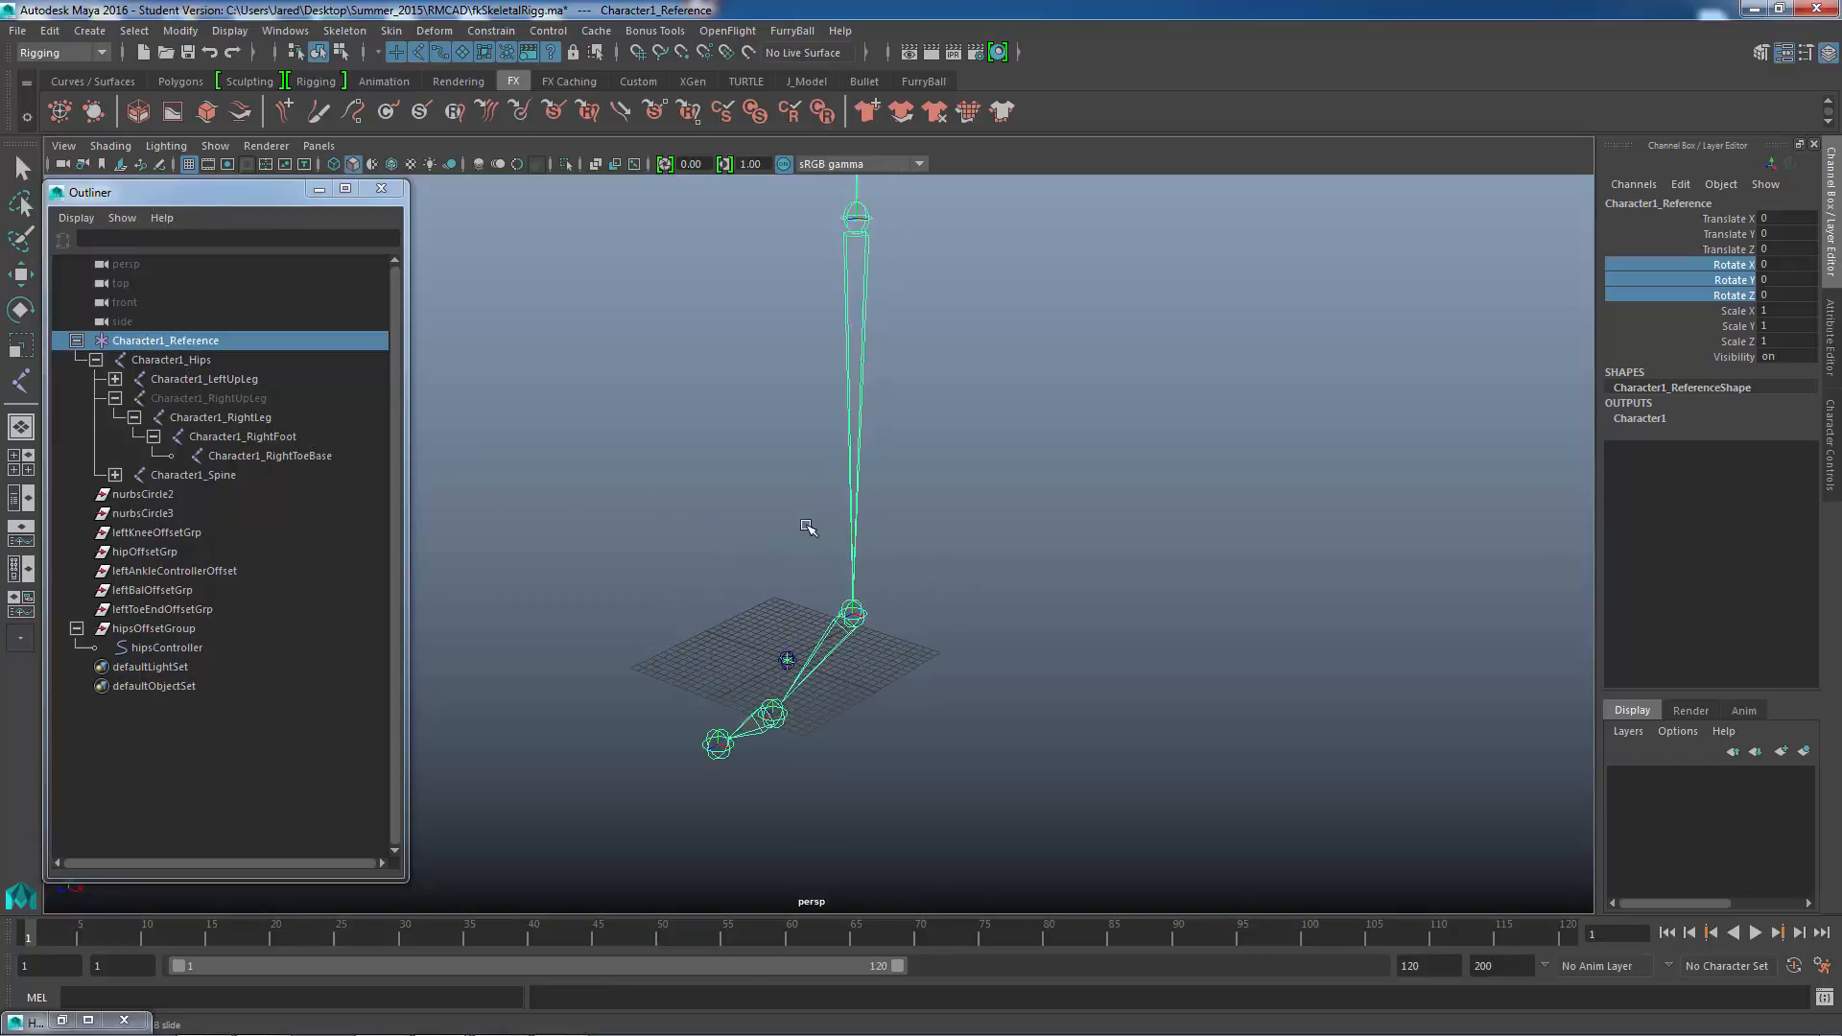
- Examine the Visibility channel of Character1_Reference and run Show Selection on it
left_click(1778, 358)
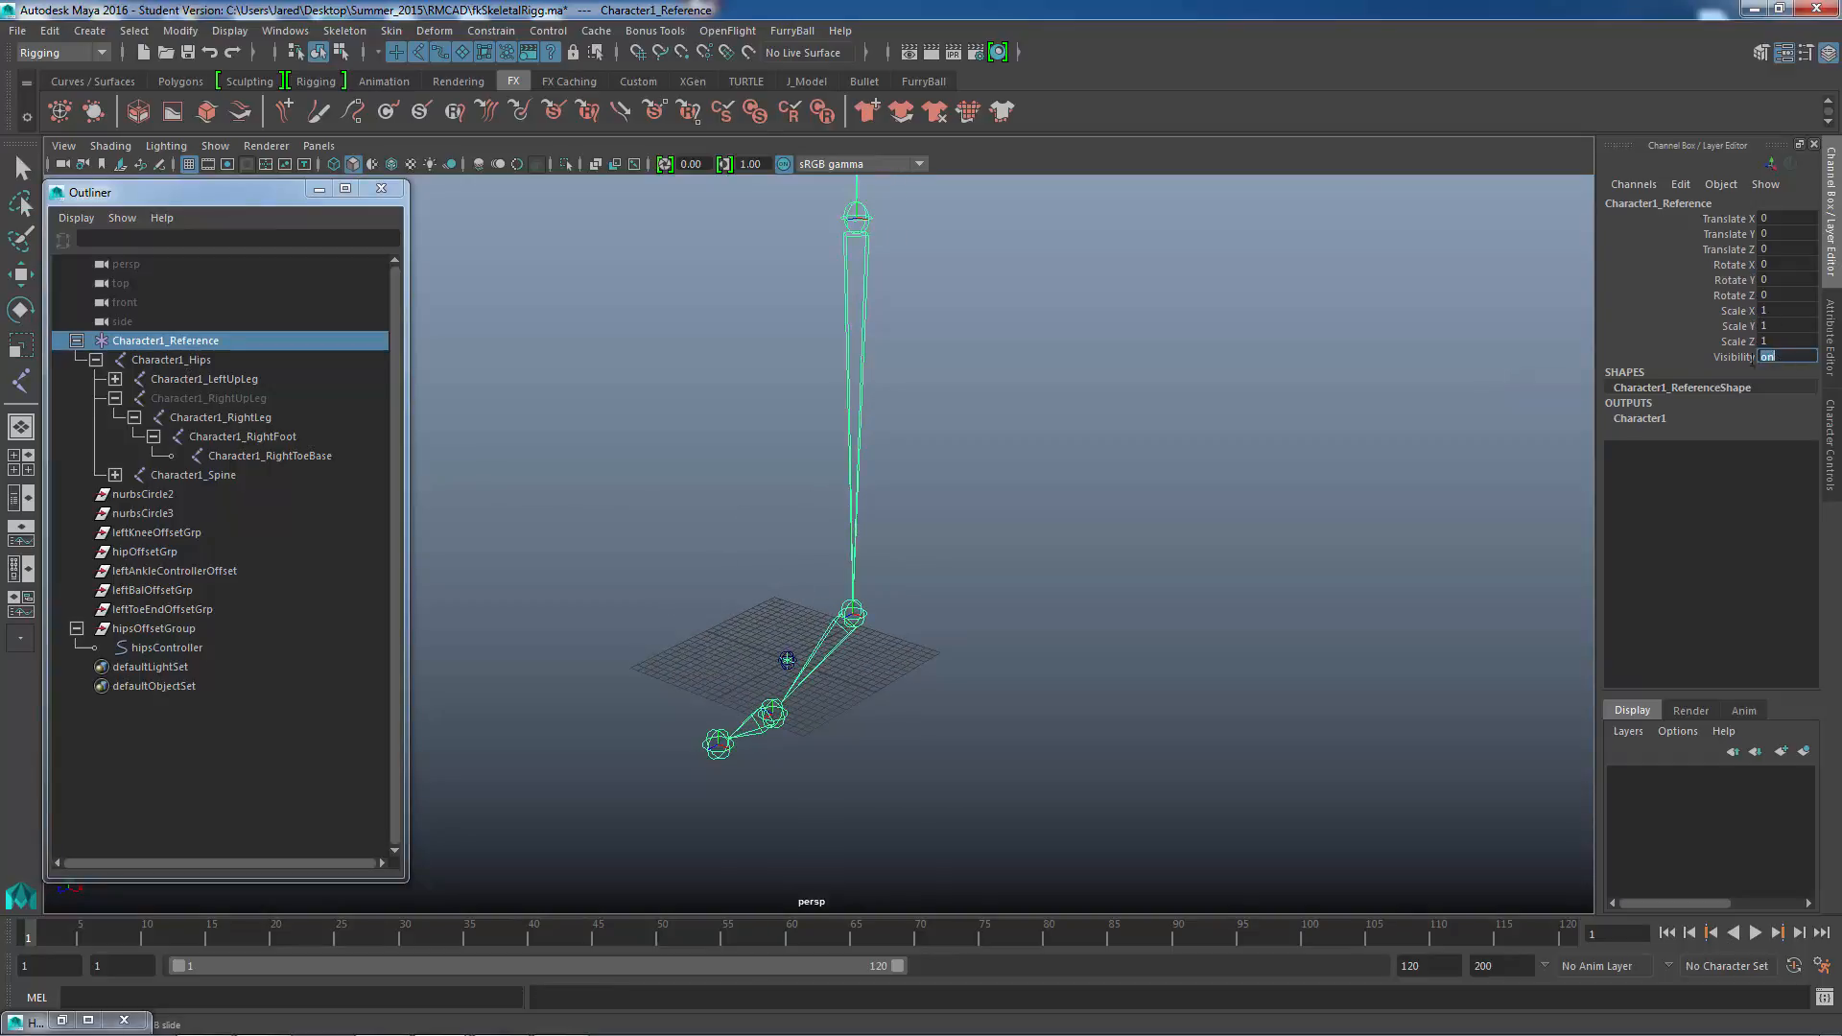
left_click(233, 31)
mouse_move(398, 171)
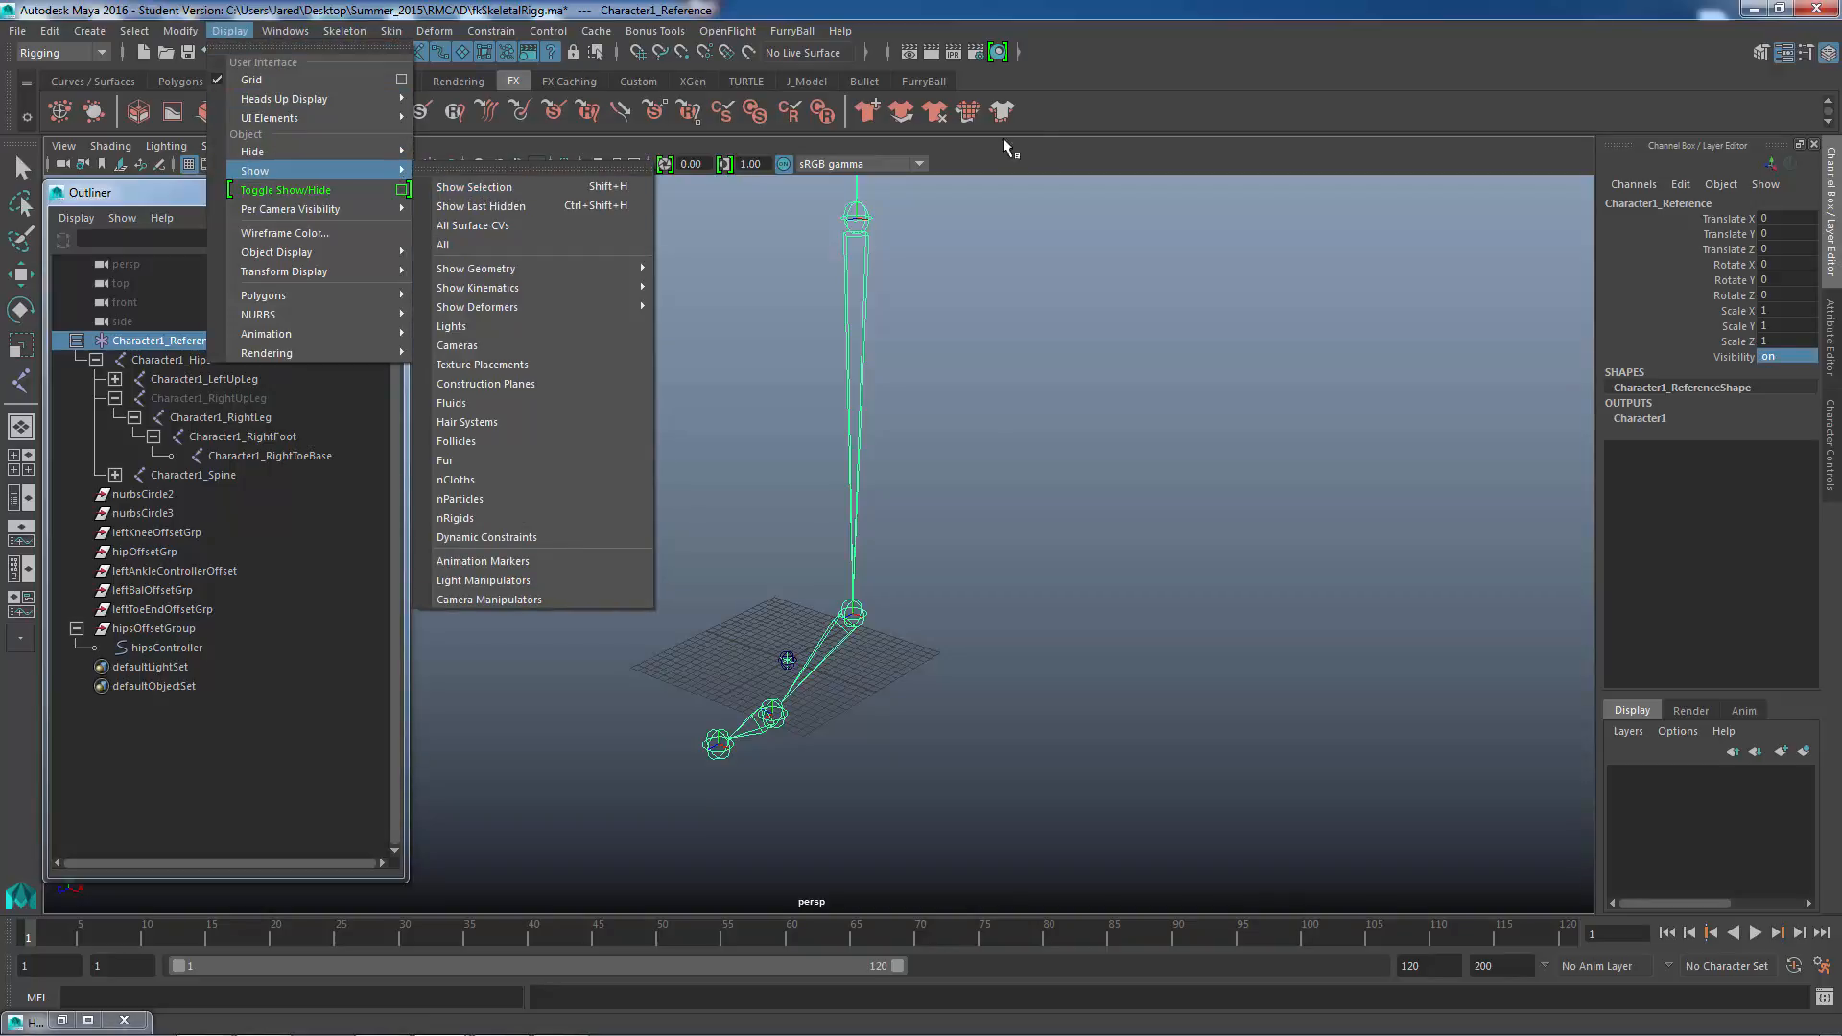
left_click(523, 188)
- Select hipsOffsetGroup and bring it into view together with the leg joints up to the hips
right_click_drag(806, 449, 1101, 543, "alt")
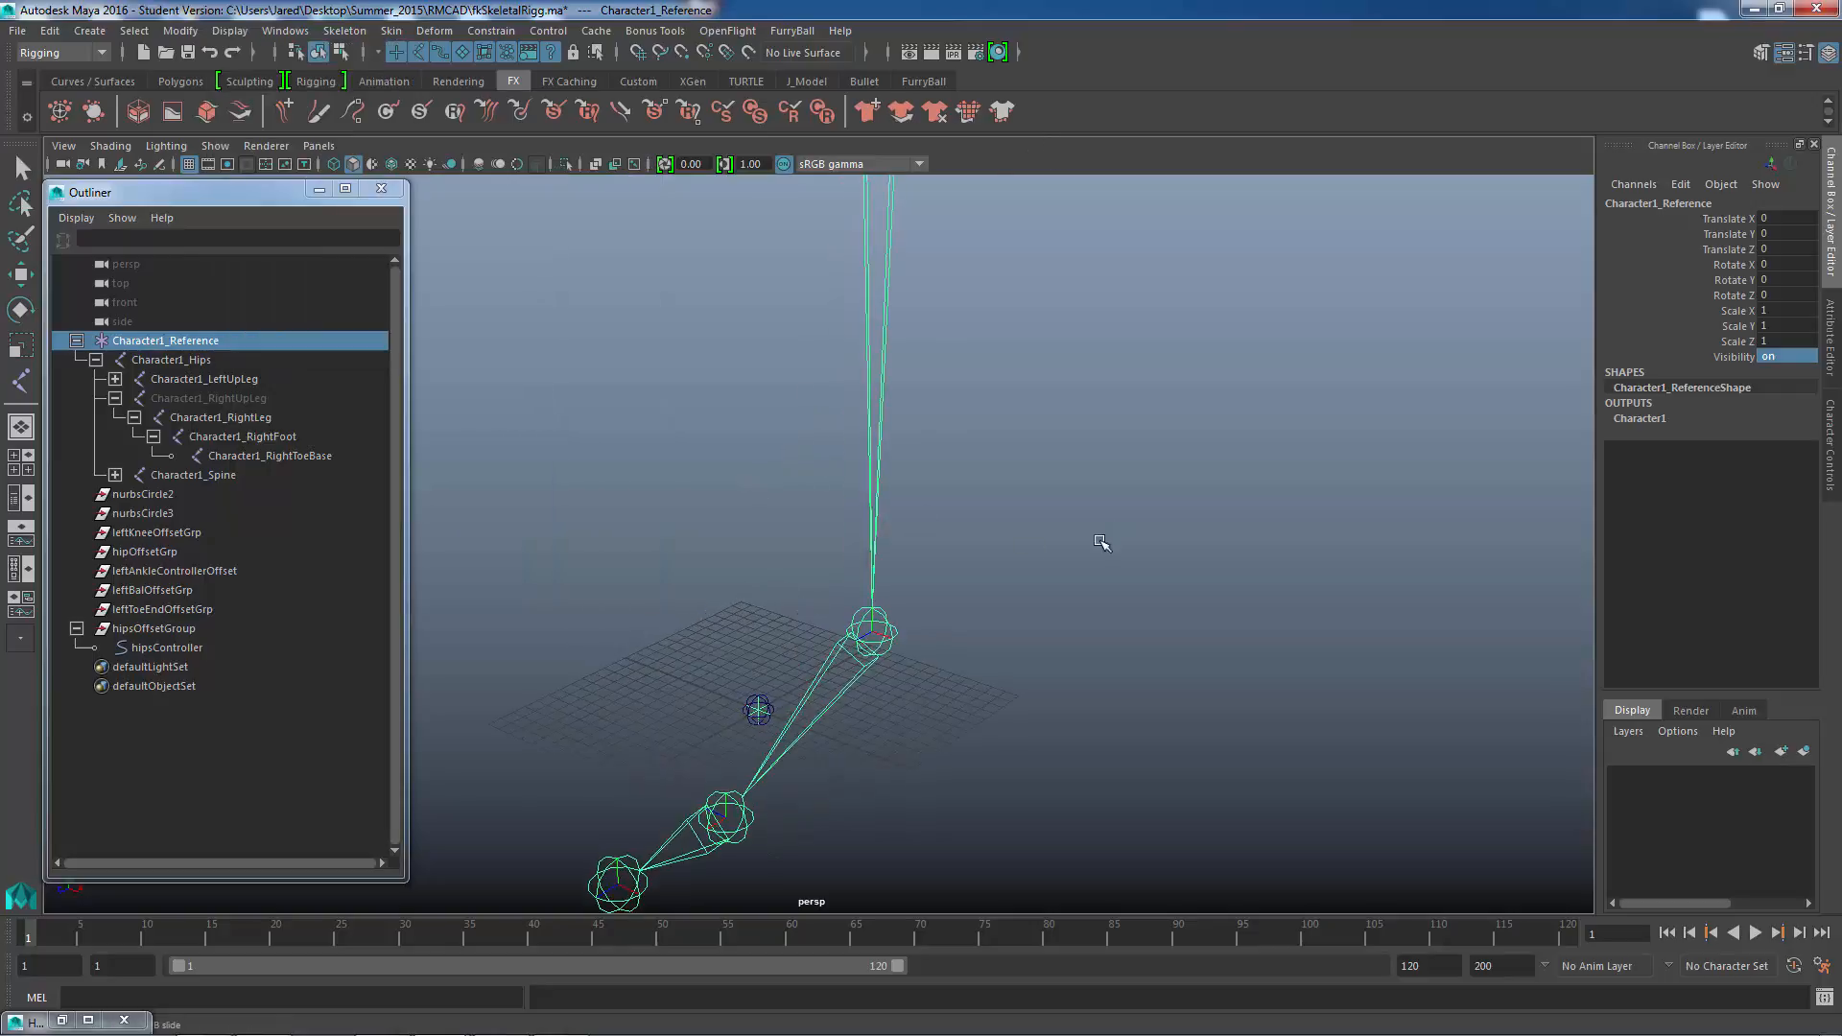
middle_click_drag(921, 555, 928, 434, "alt")
left_click_drag(756, 504, 974, 489, "alt")
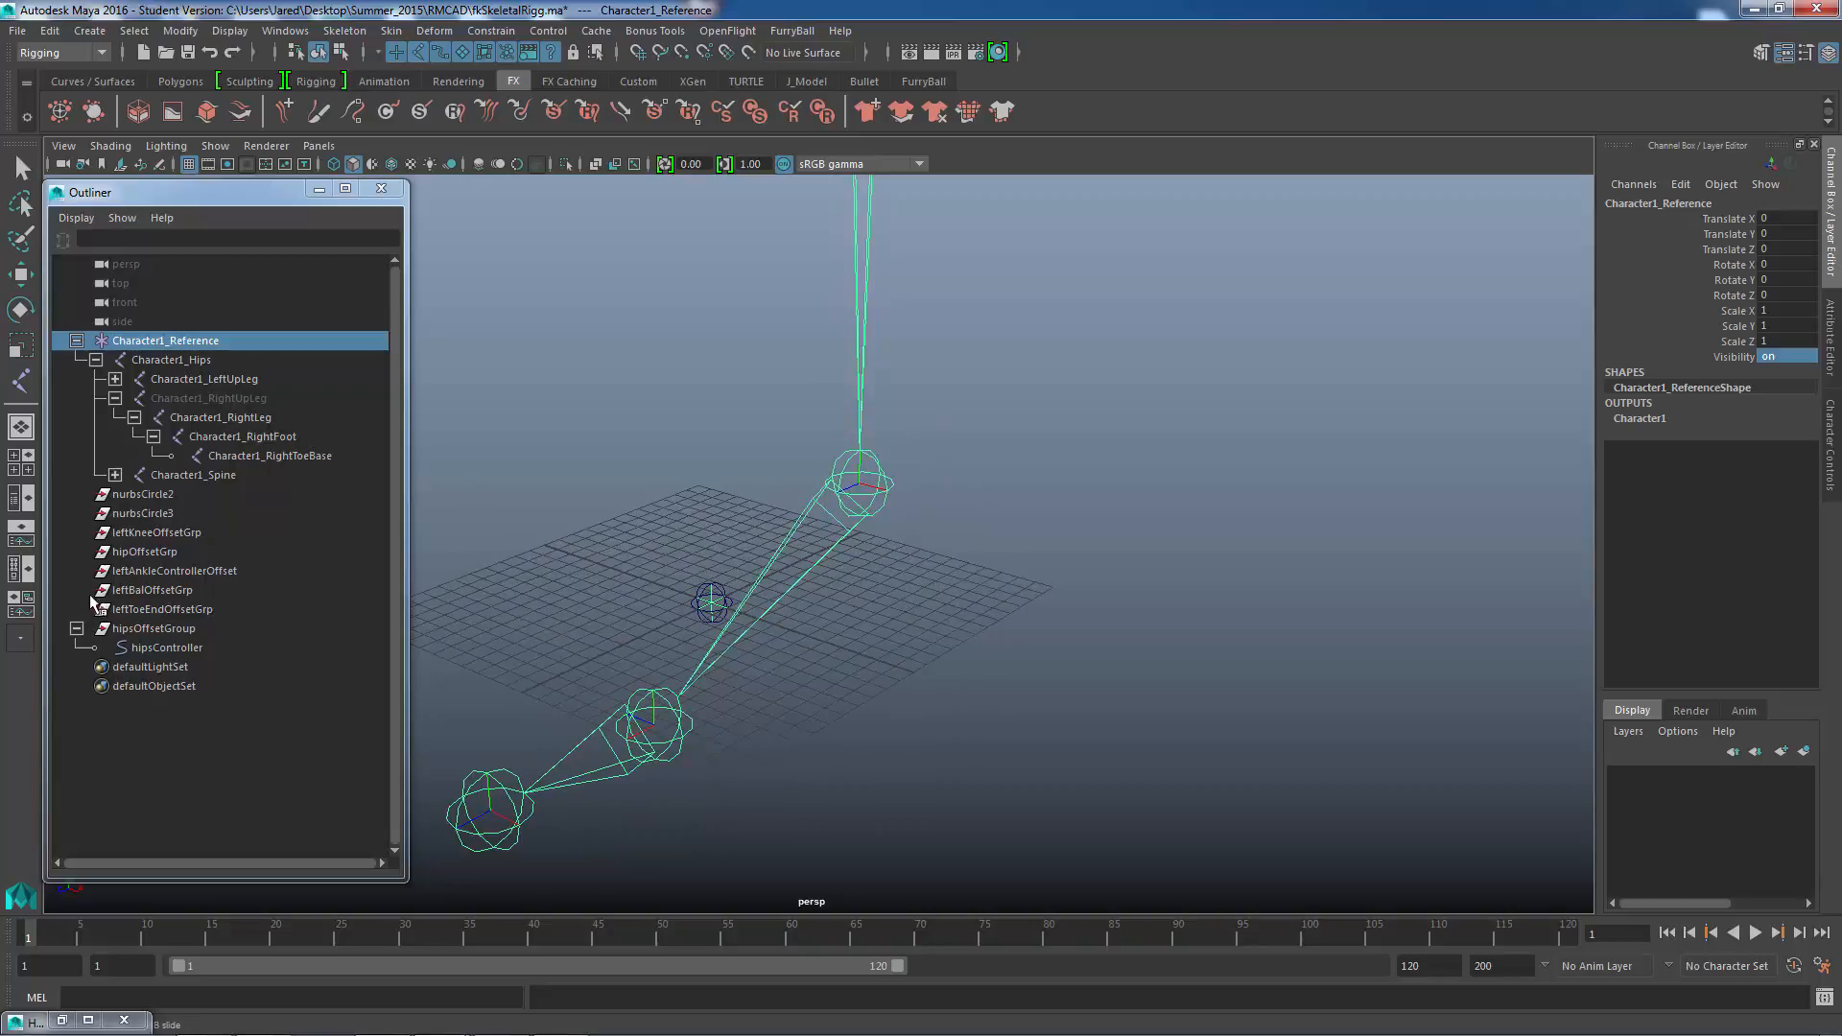
left_click(137, 630)
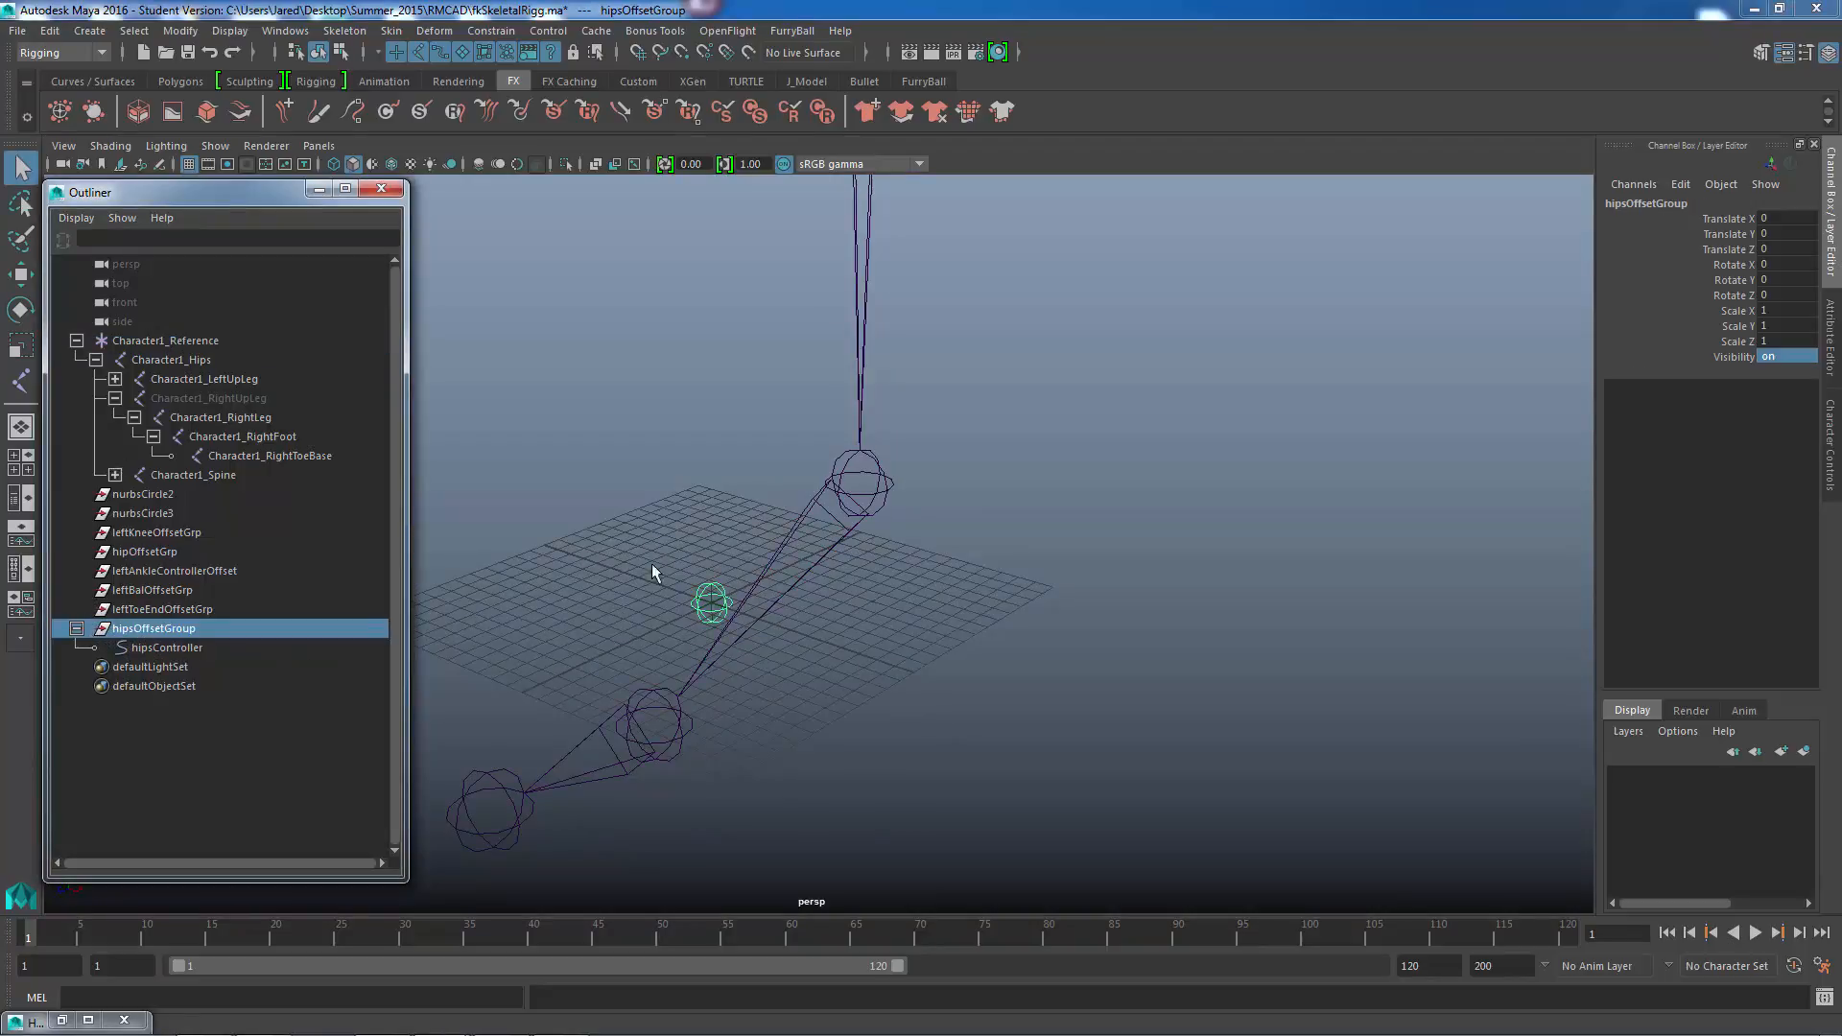
middle_click_drag(689, 531, 745, 434, "alt")
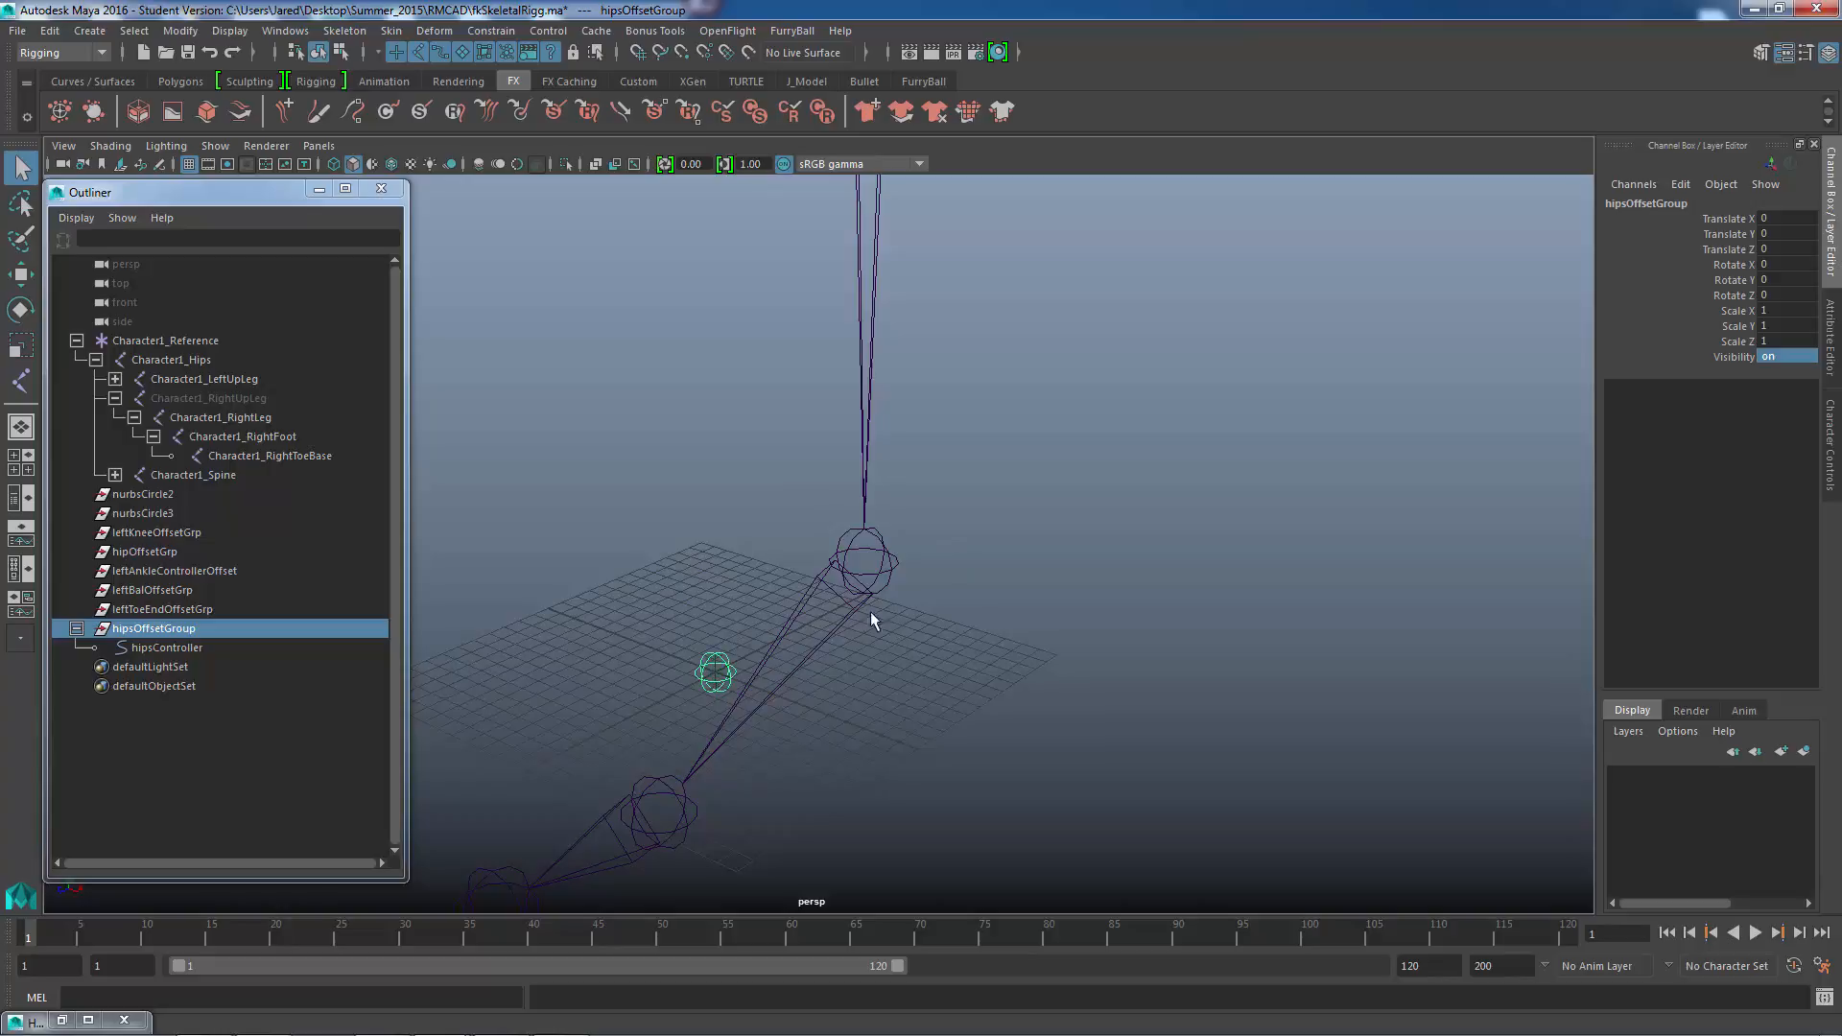
left_click_drag(871, 612, 917, 516, "alt")
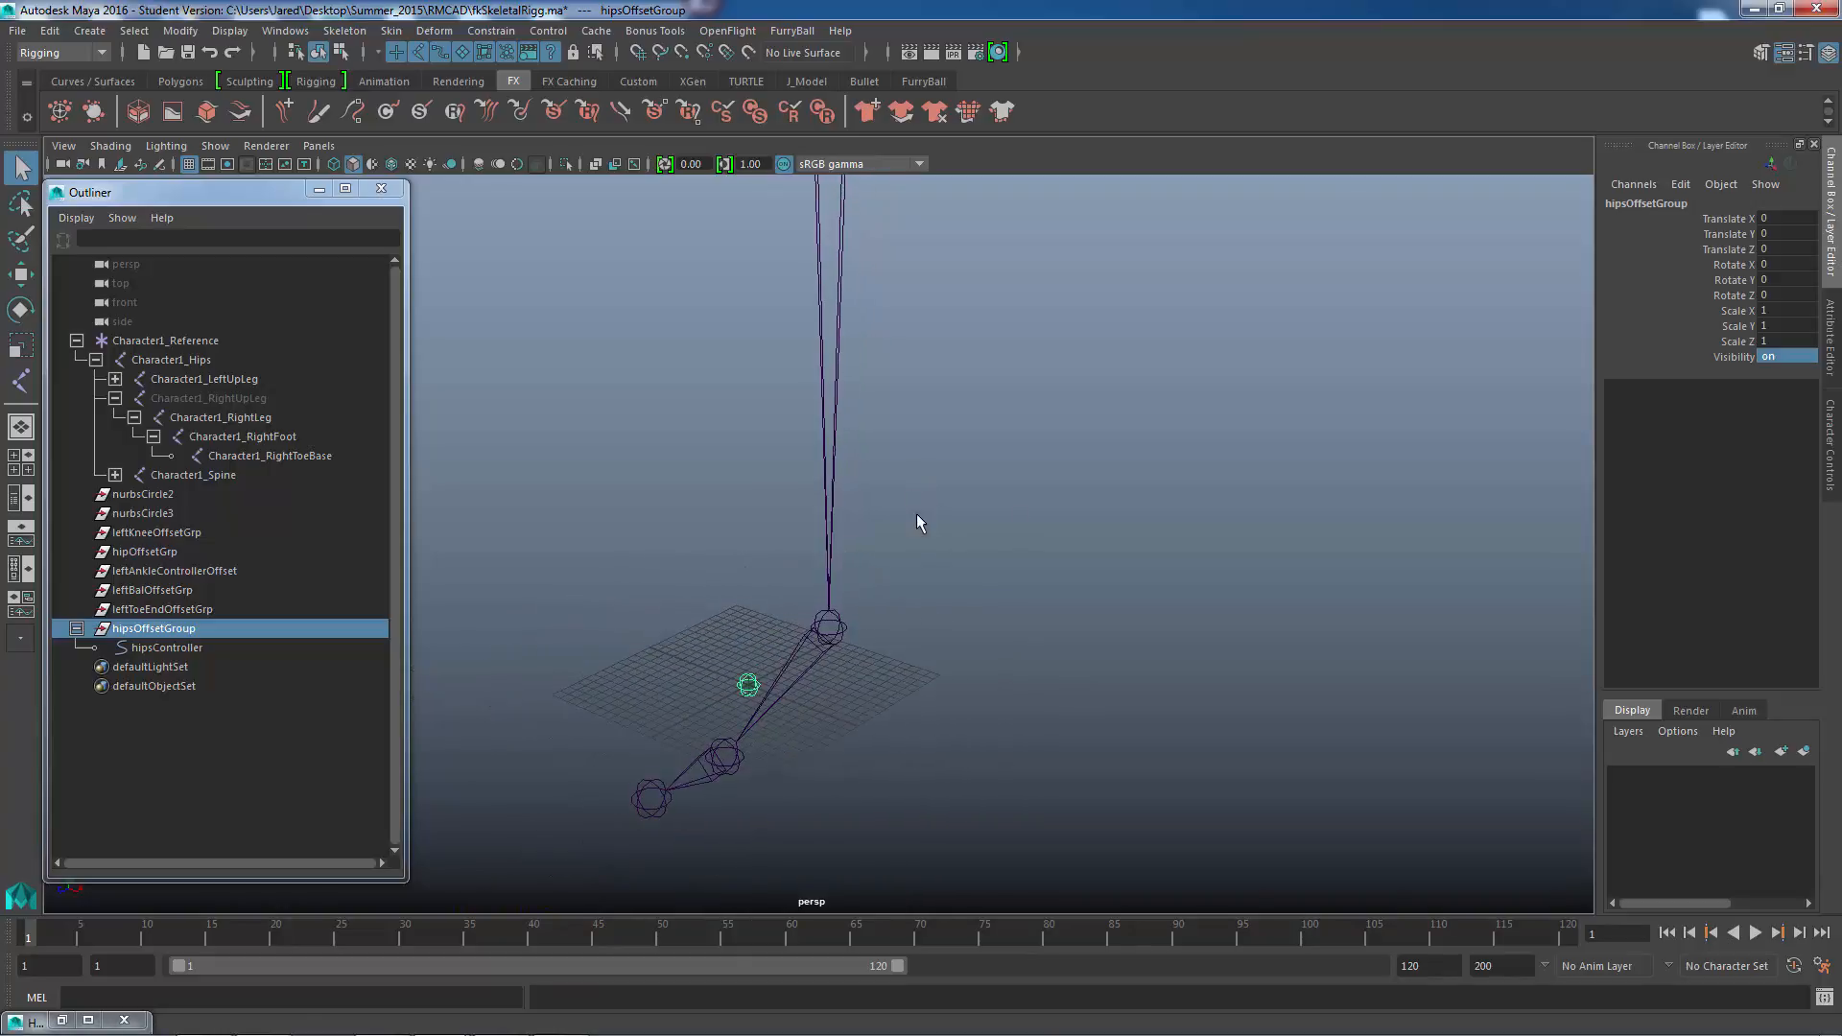
middle_click_drag(924, 503, 921, 515, "alt")
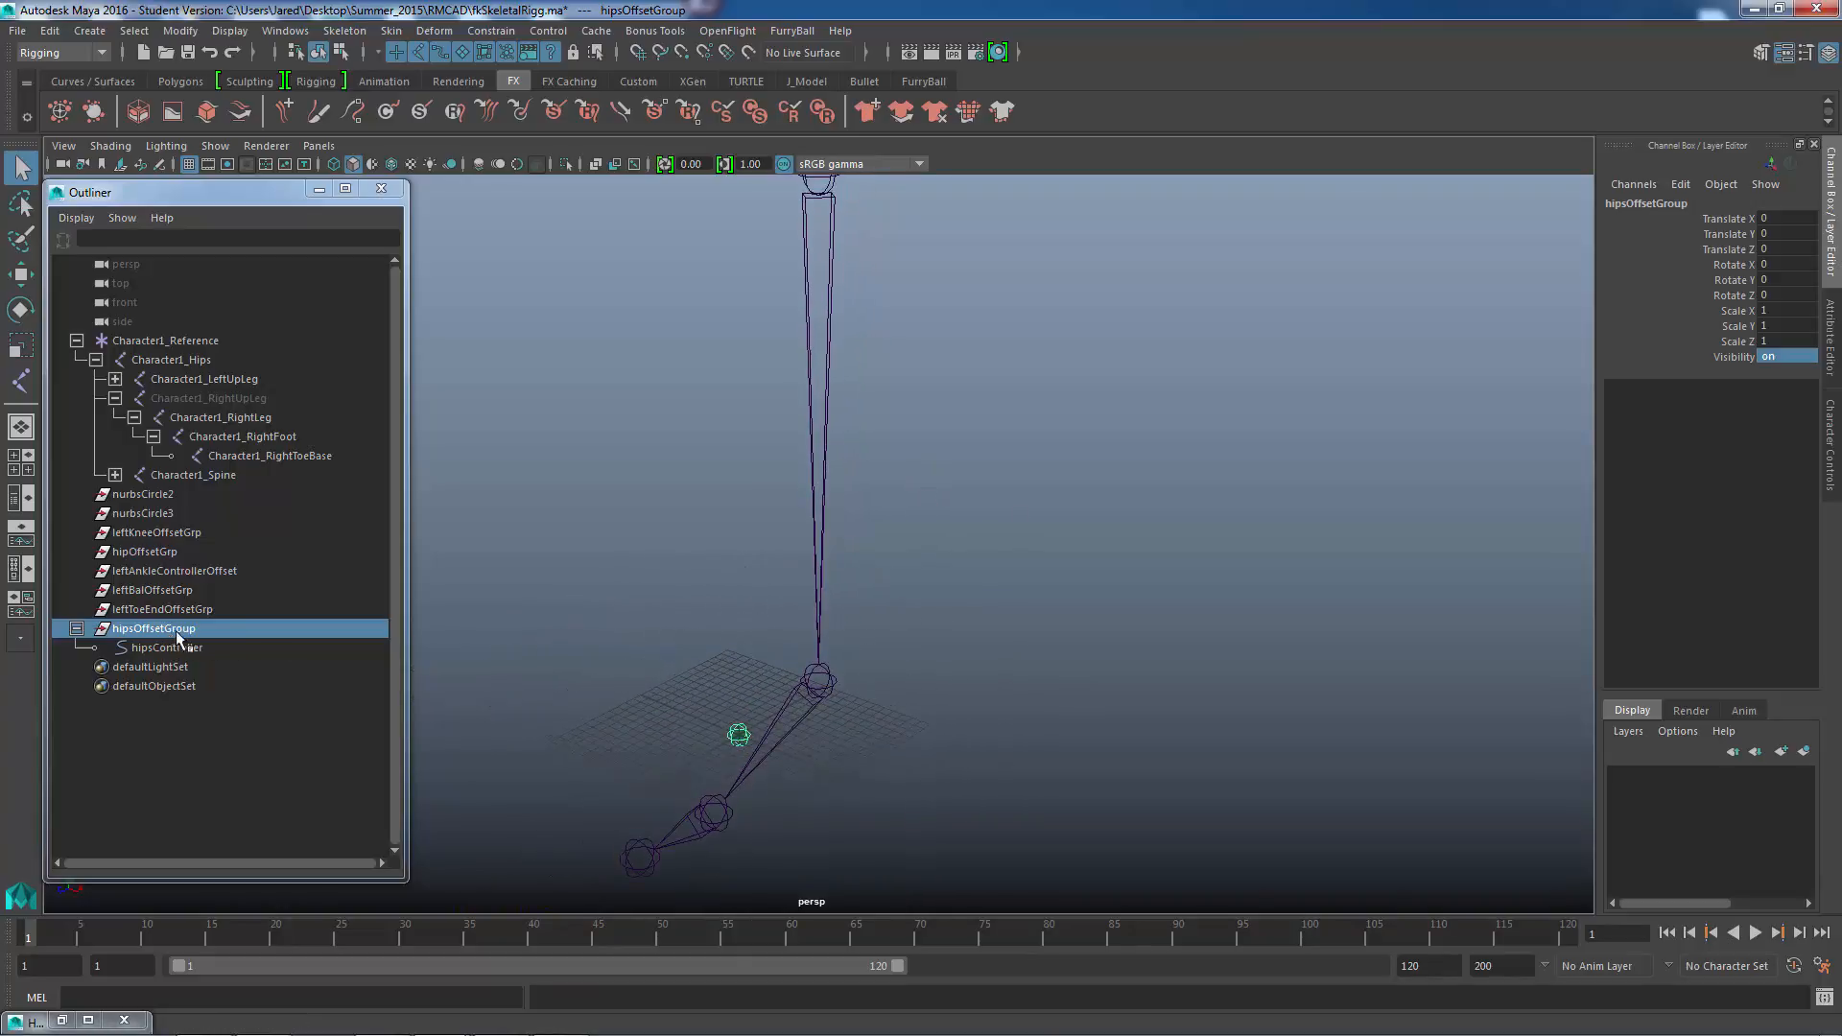
left_click_drag(1018, 500, 814, 534, "alt")
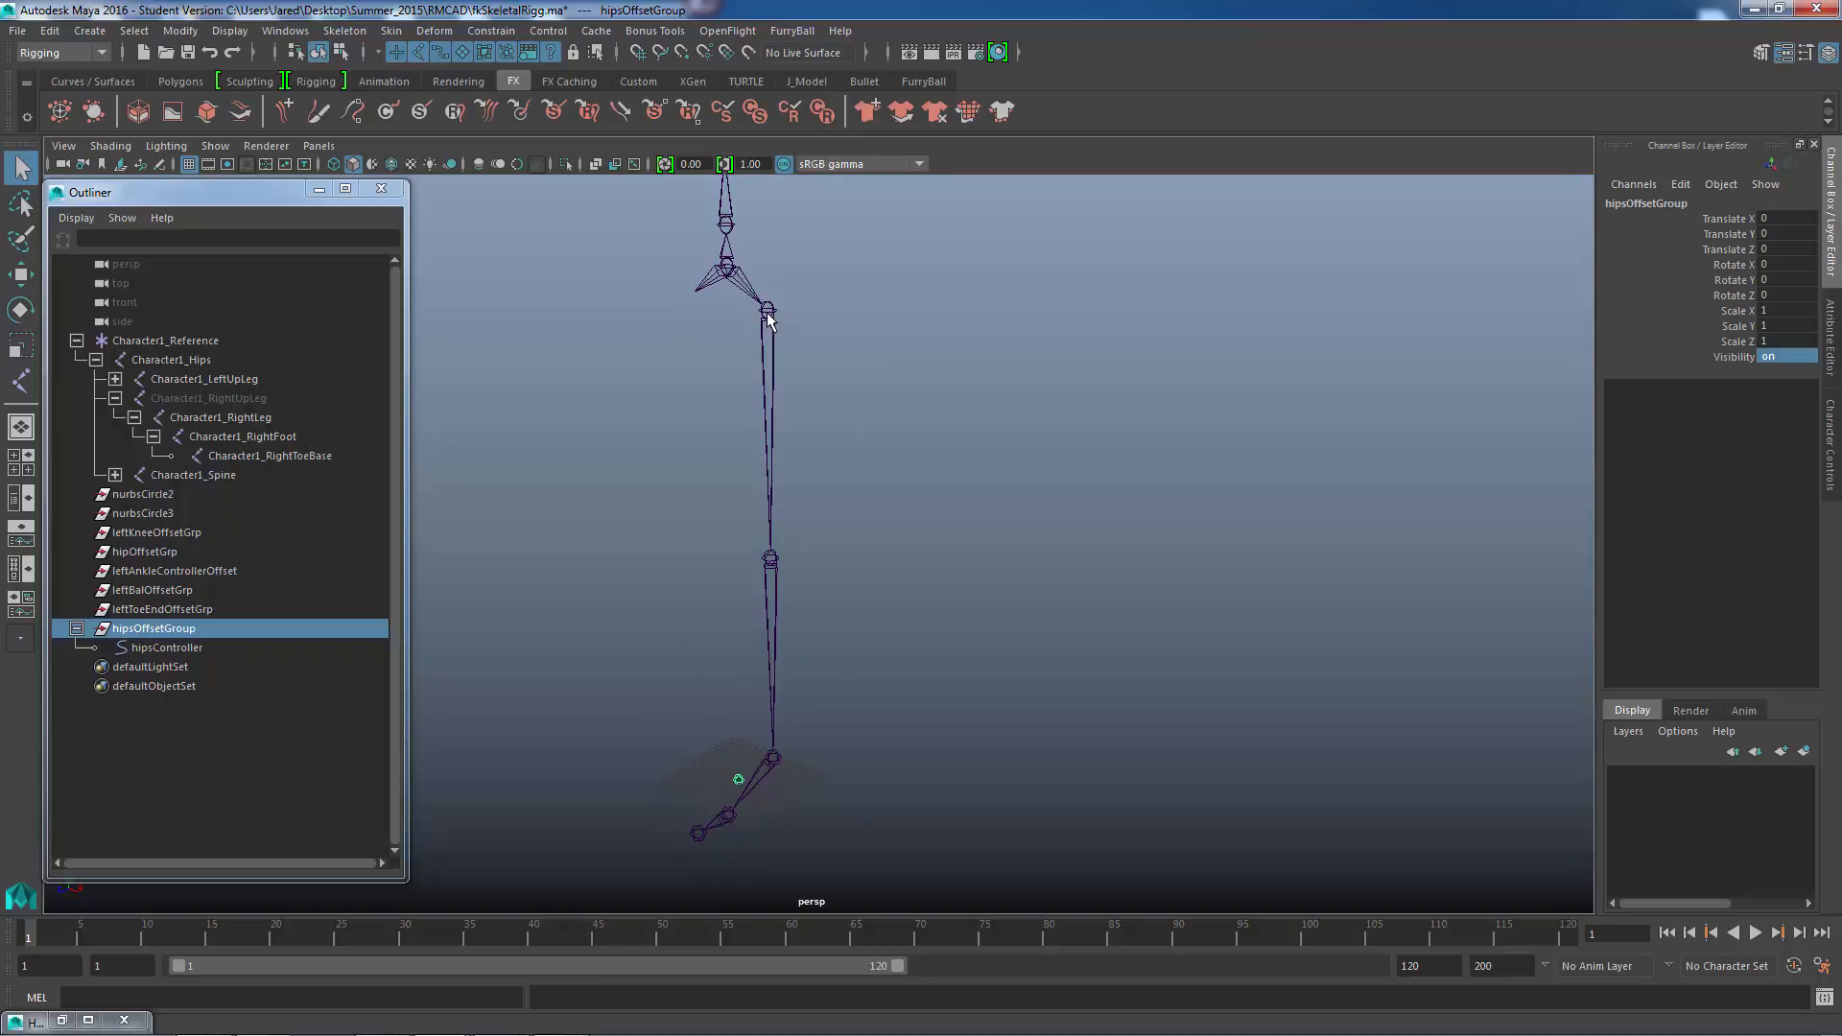
- Detach the Constrain commands as a floating window and place it beside the Outliner
left_click(49, 30)
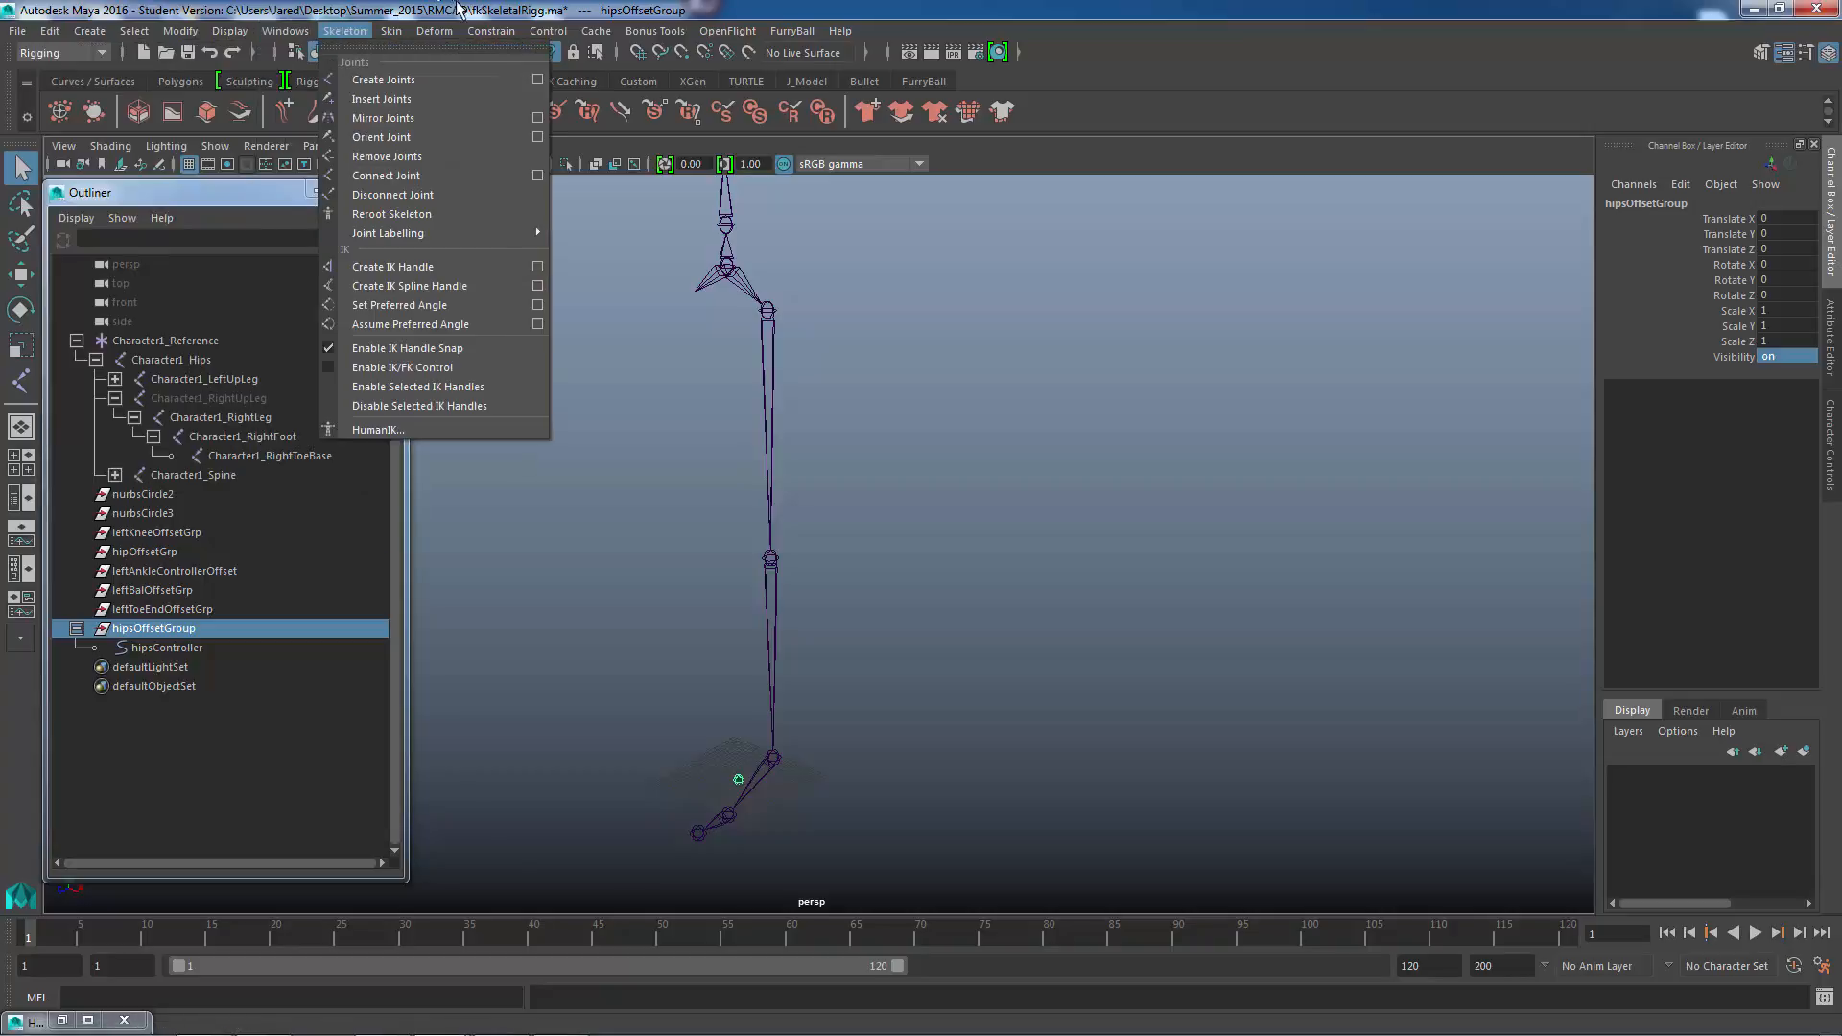
mouse_move(490, 32)
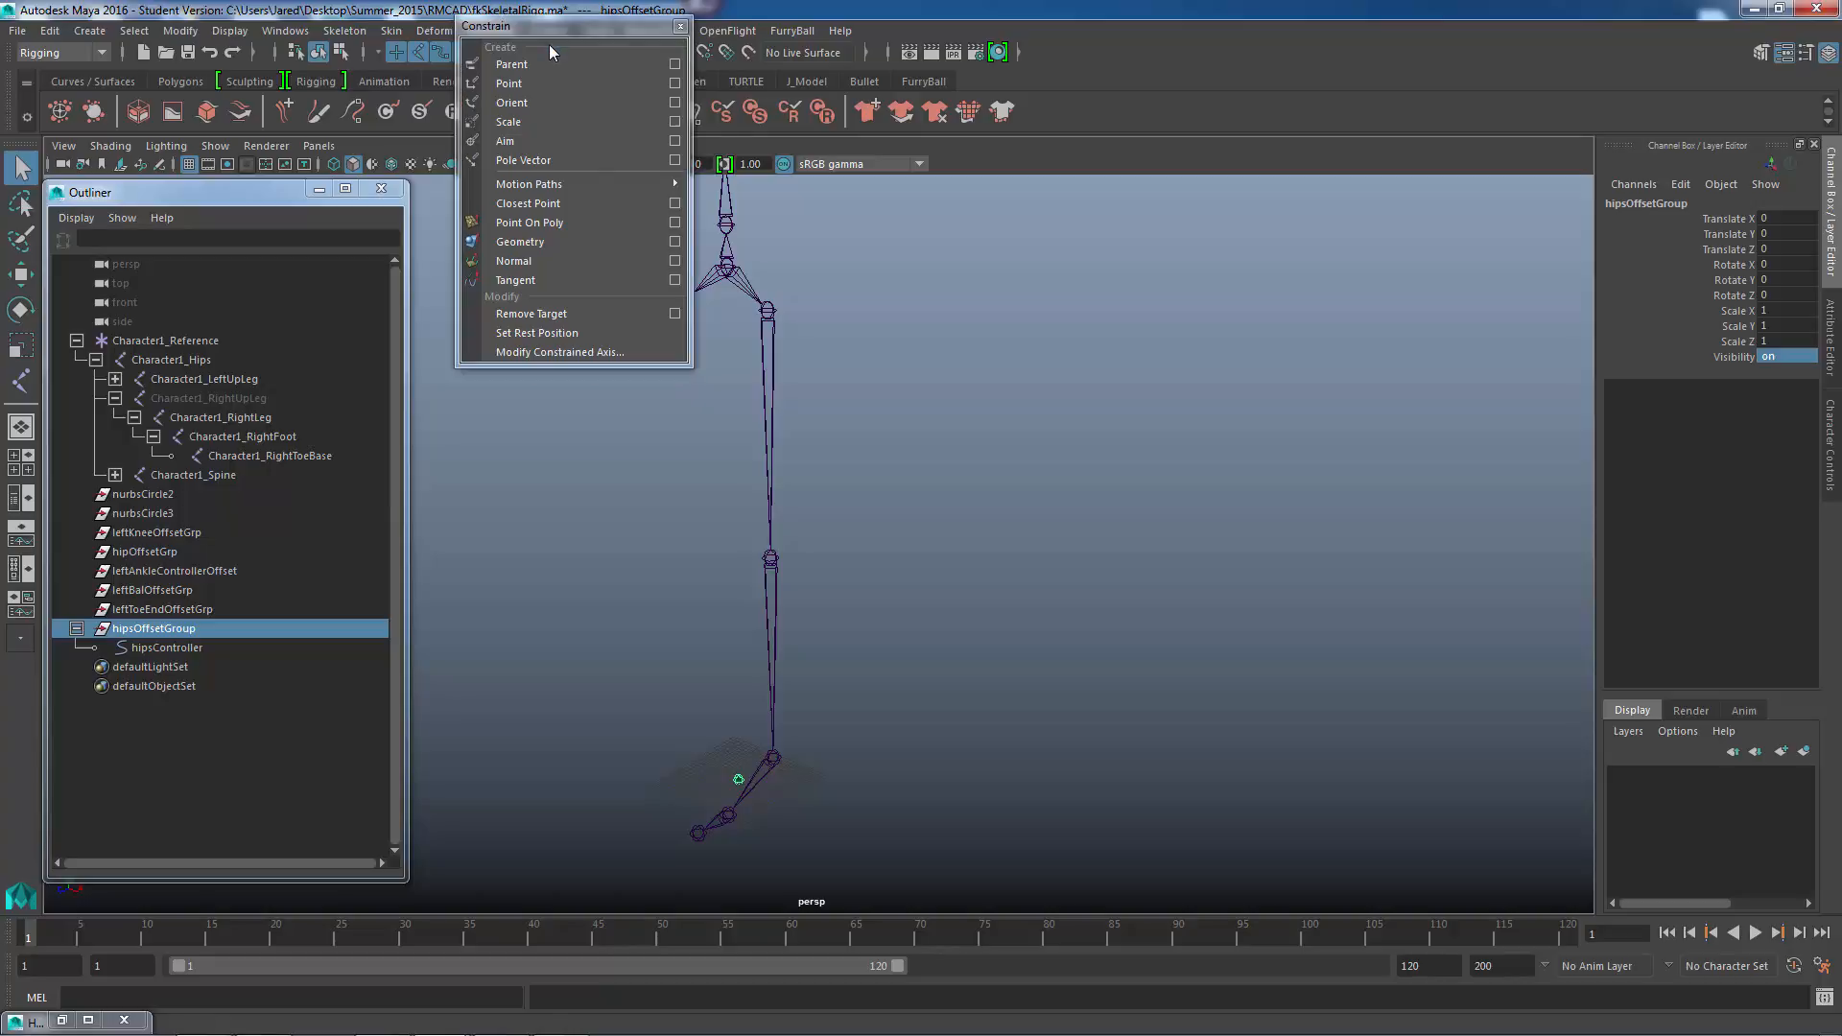
left_click(549, 44)
left_click_drag(516, 213, 514, 188)
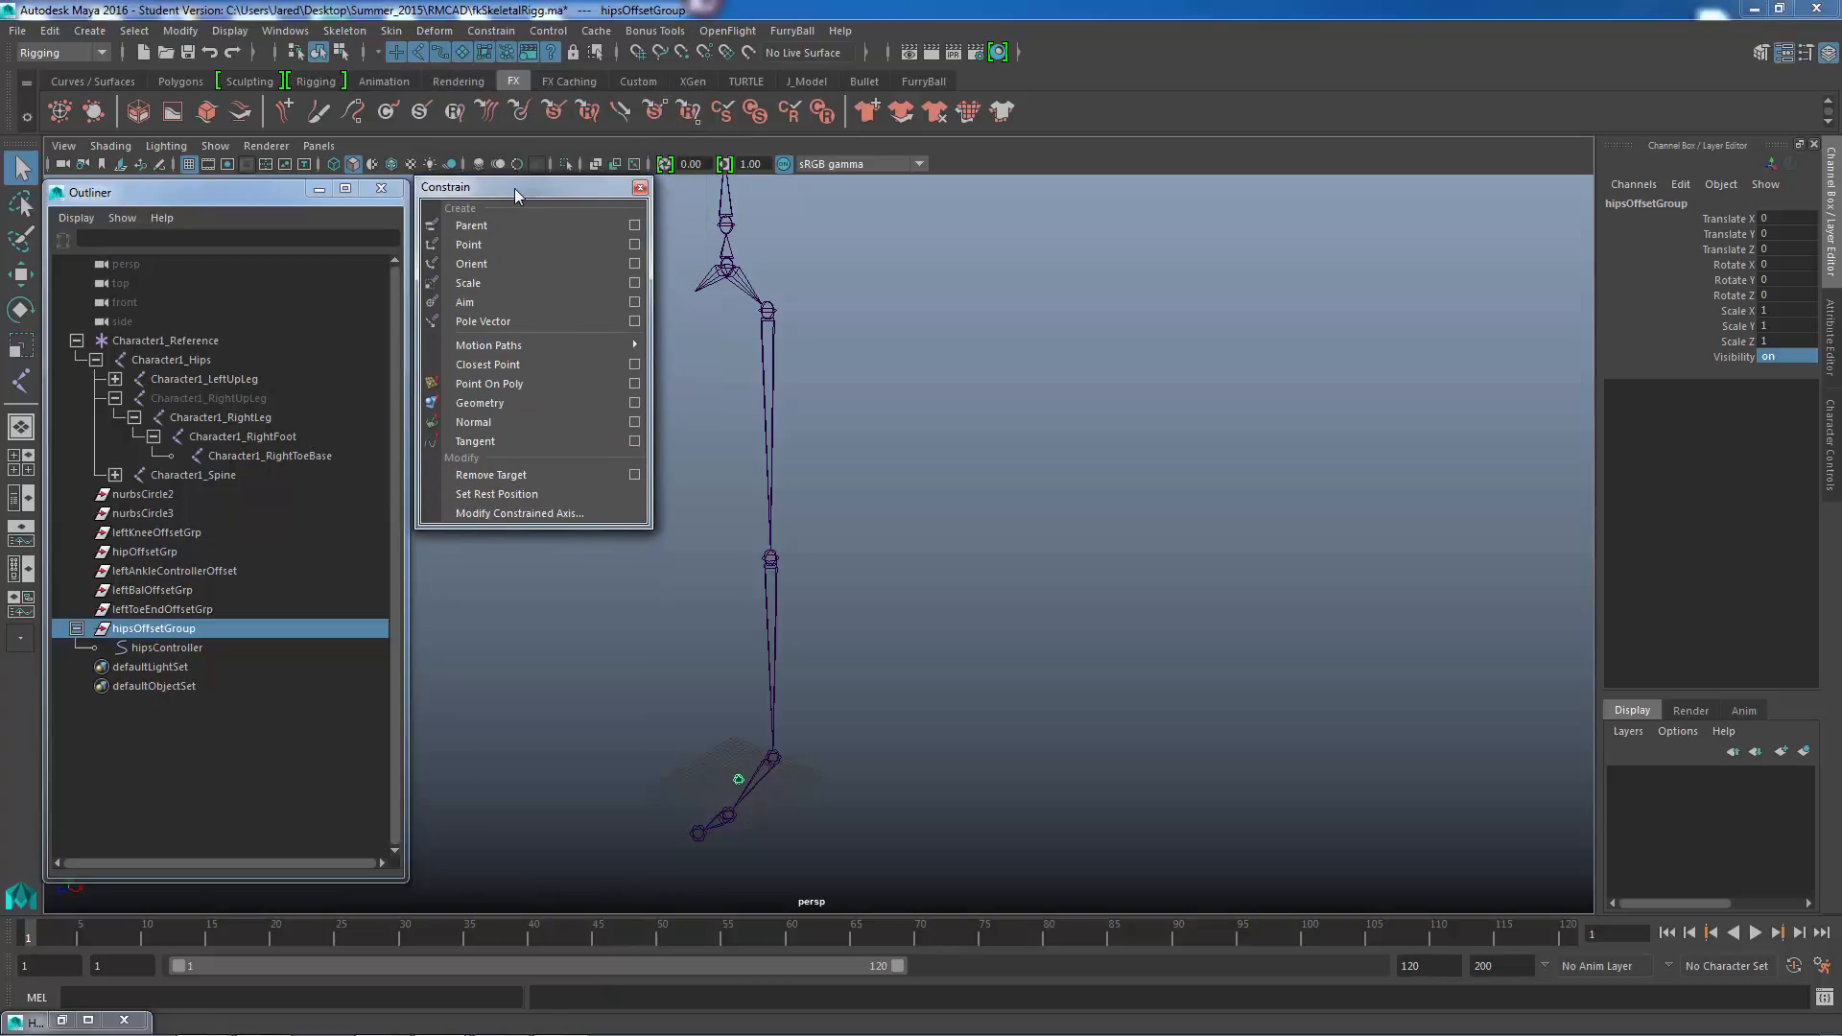
mouse_move(576, 345)
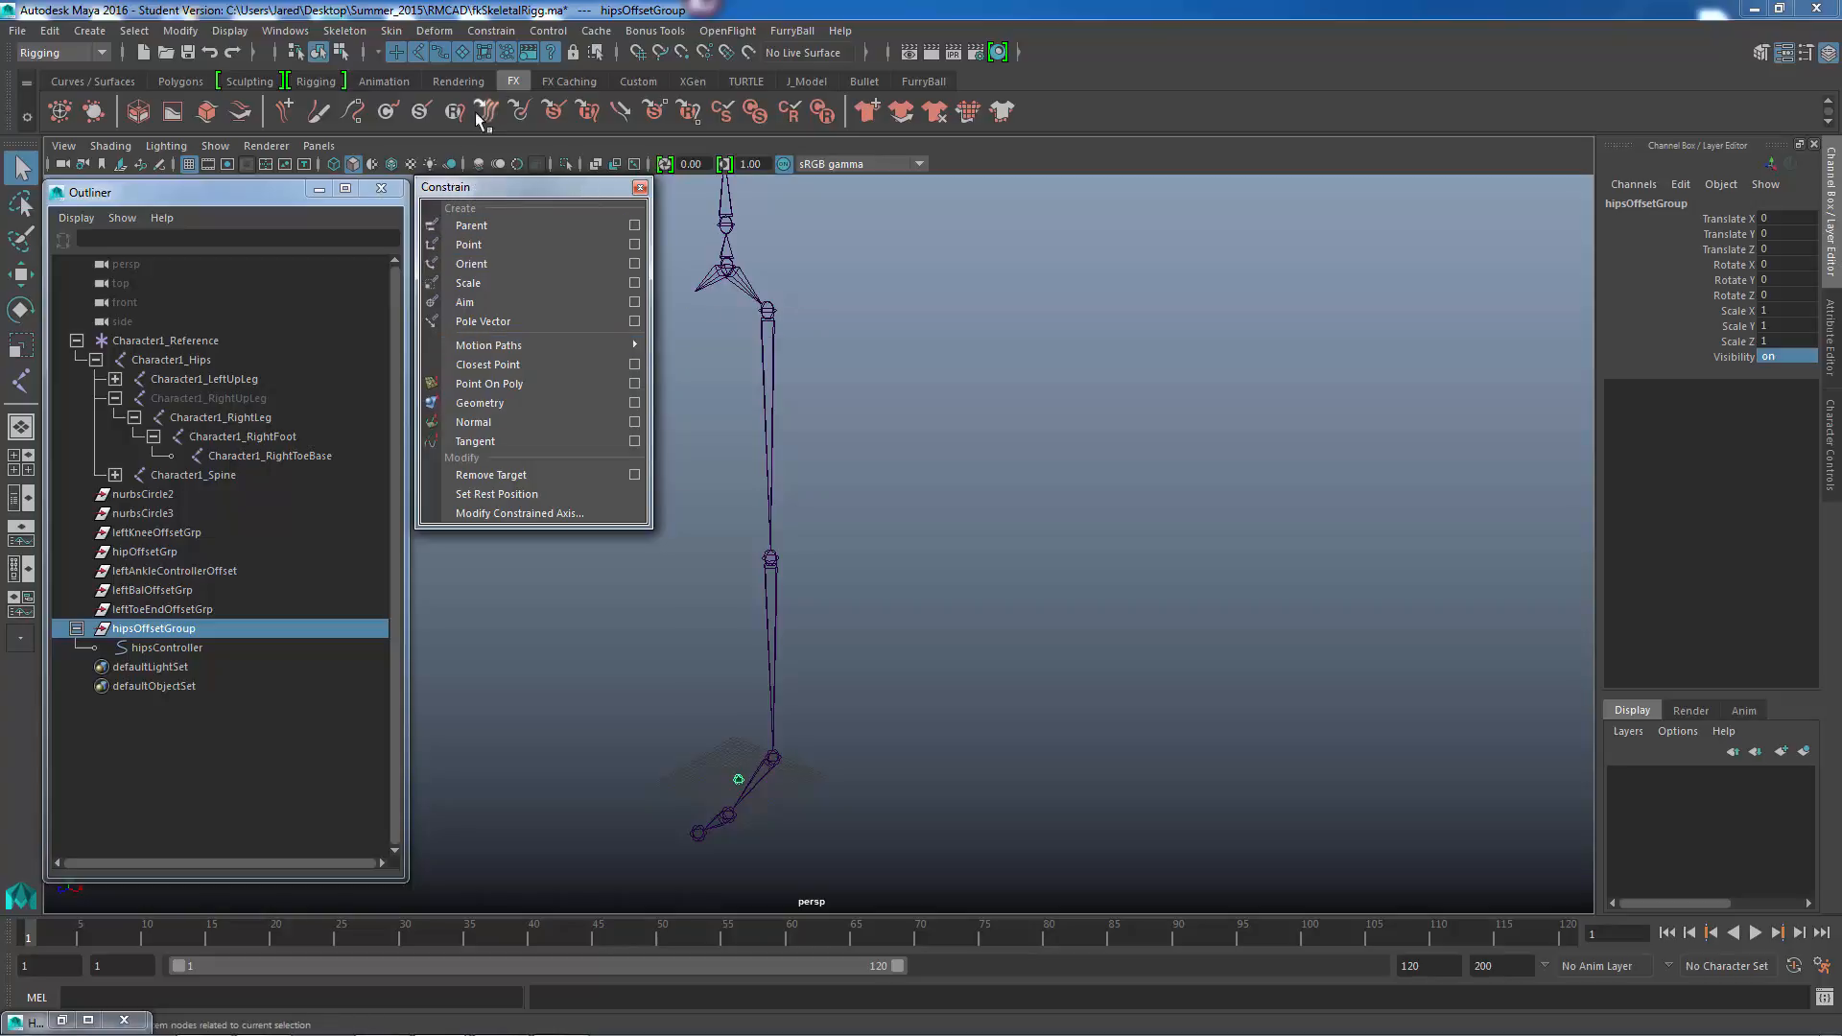
- Detach the Motion Paths commands as a separate floating window and close that window
left_click(478, 37)
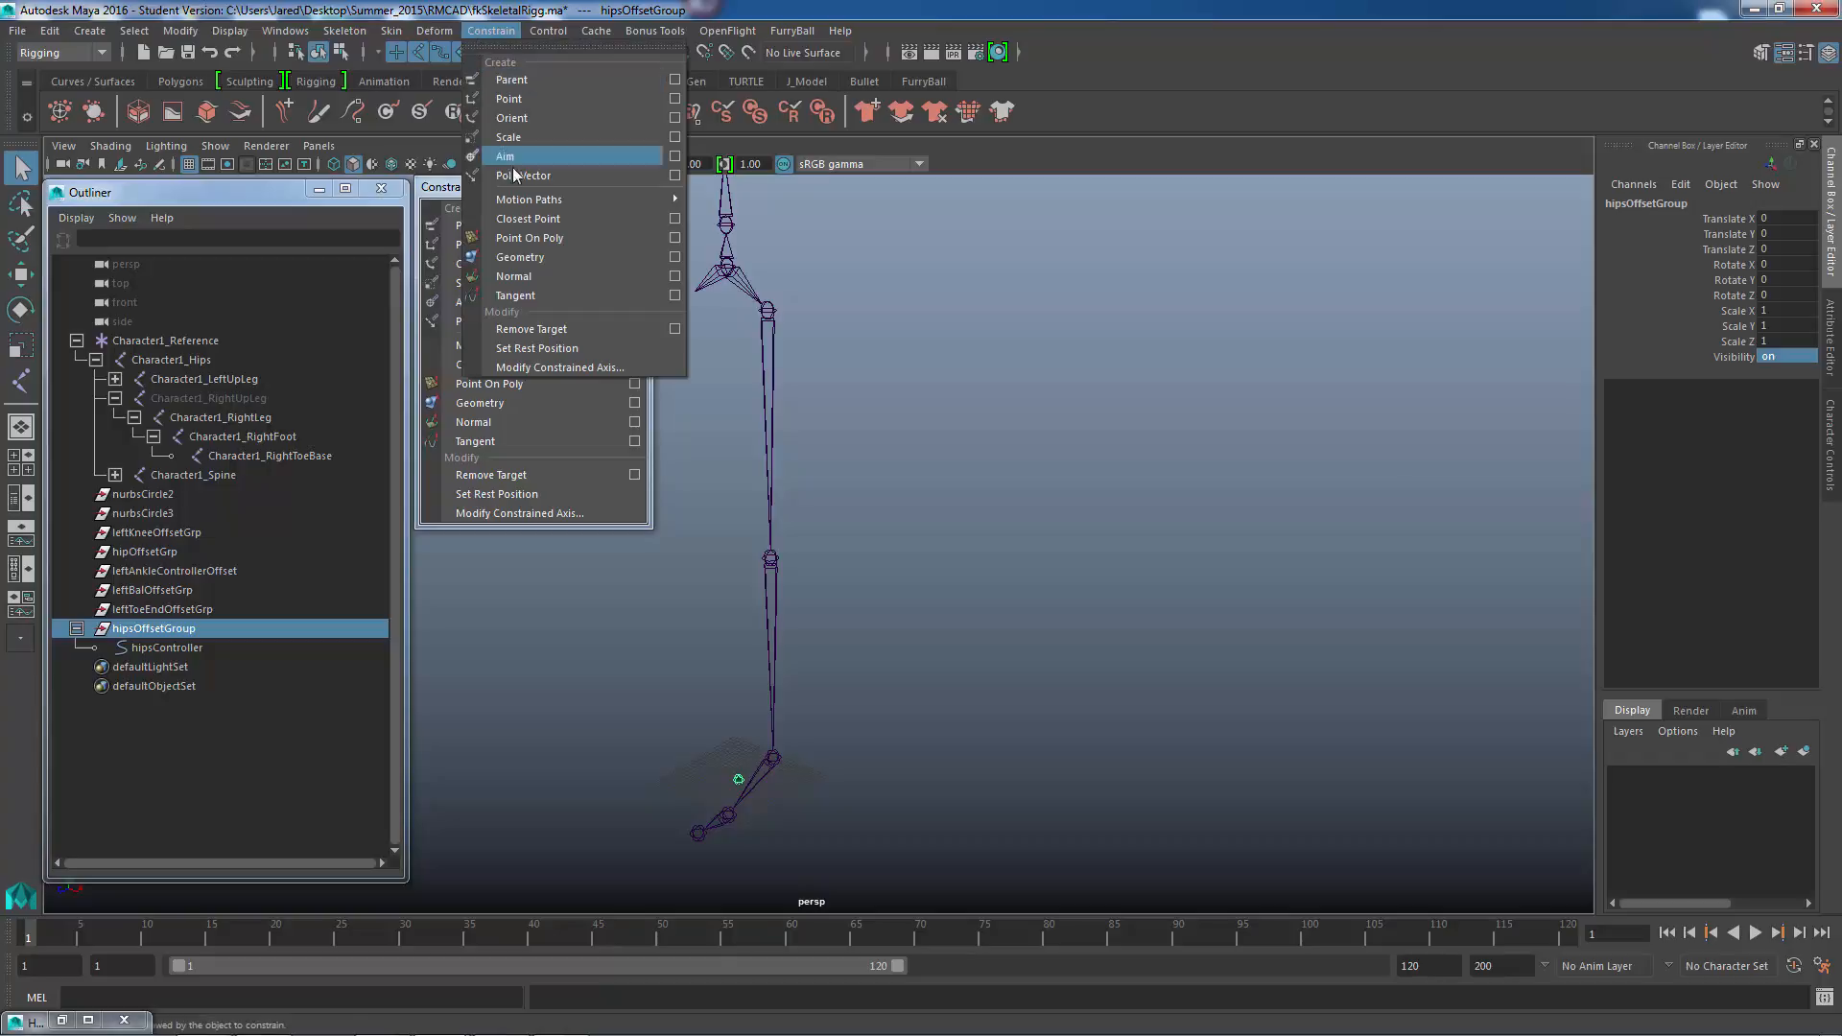
mouse_move(655, 206)
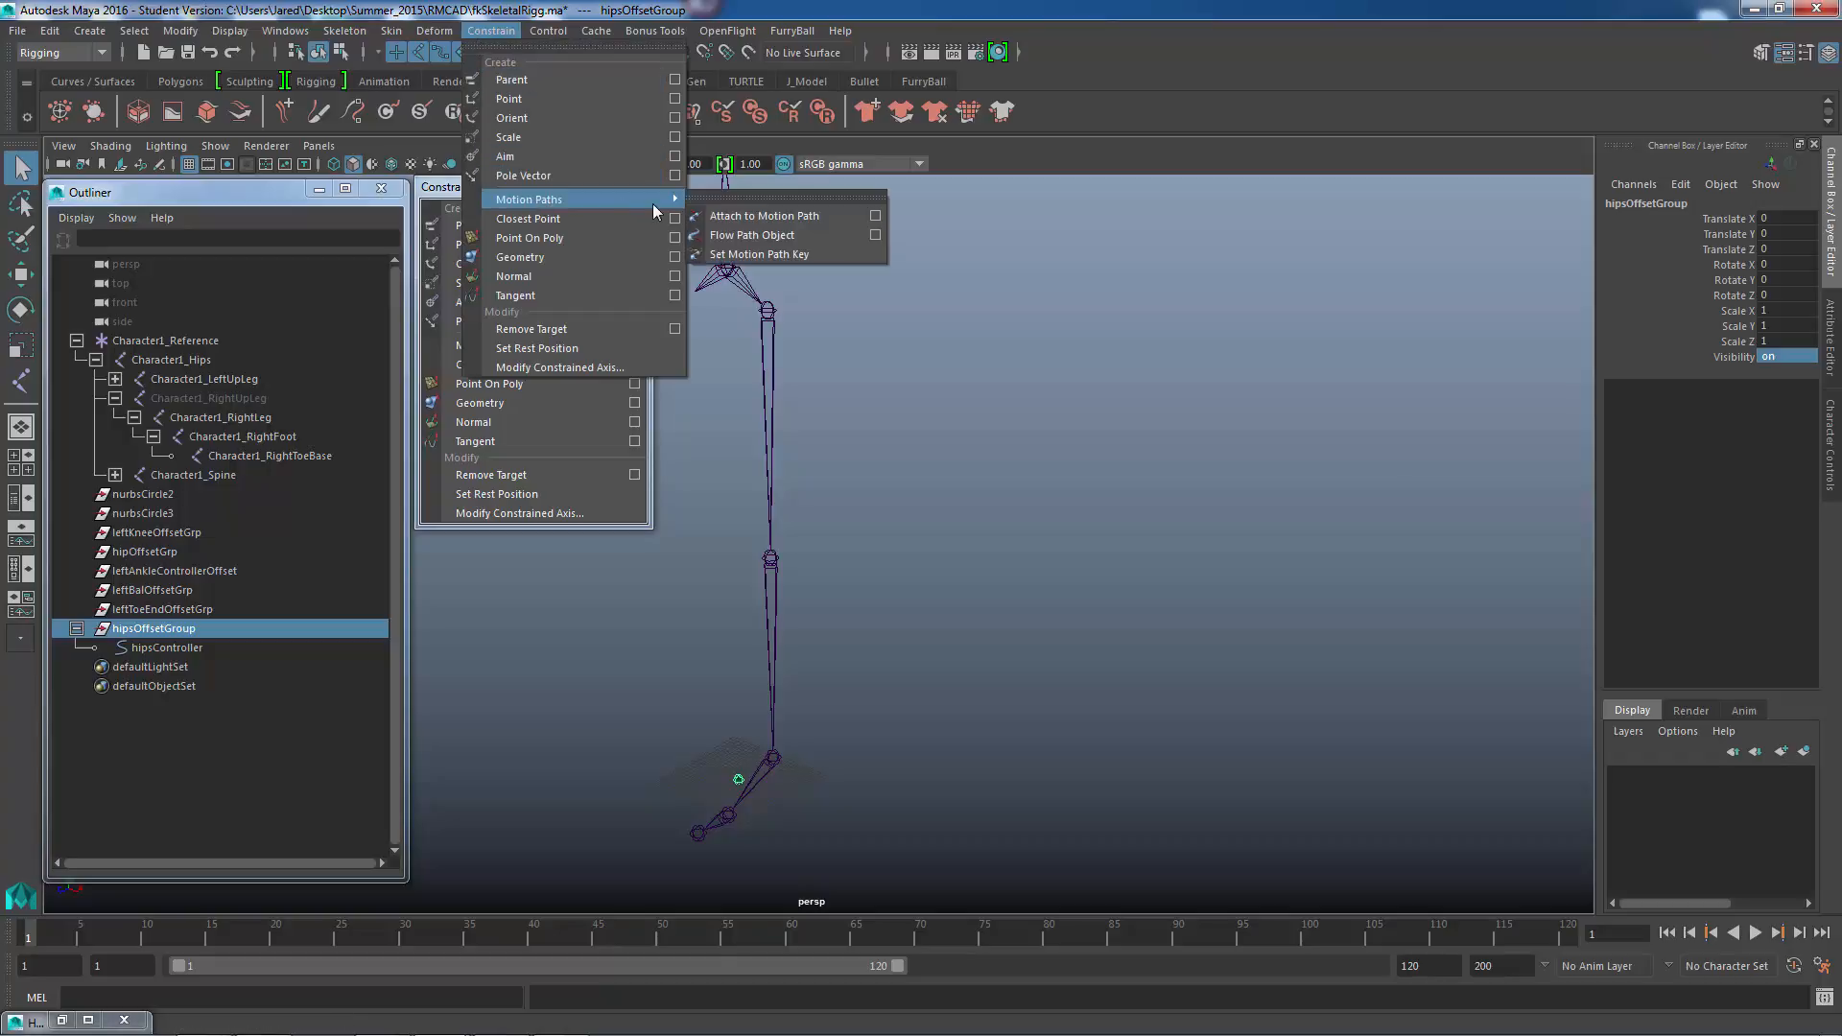
left_click(710, 201)
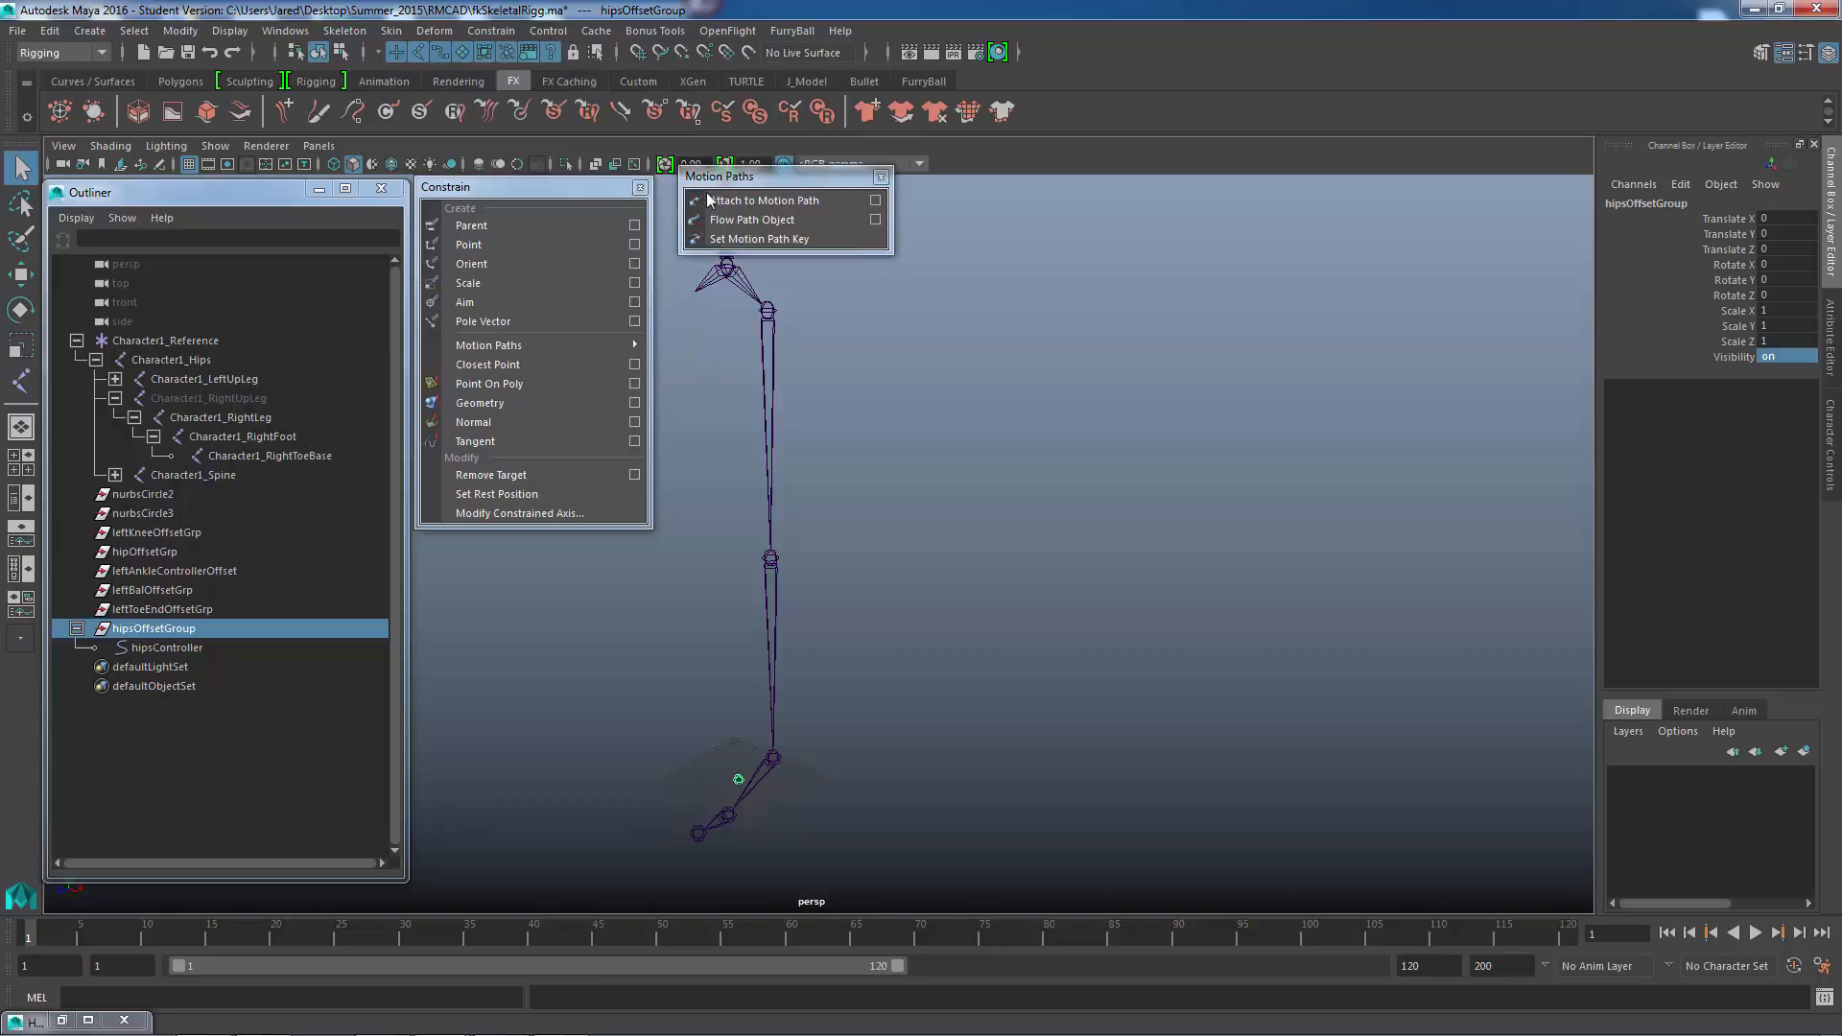
left_click_drag(717, 182, 704, 198)
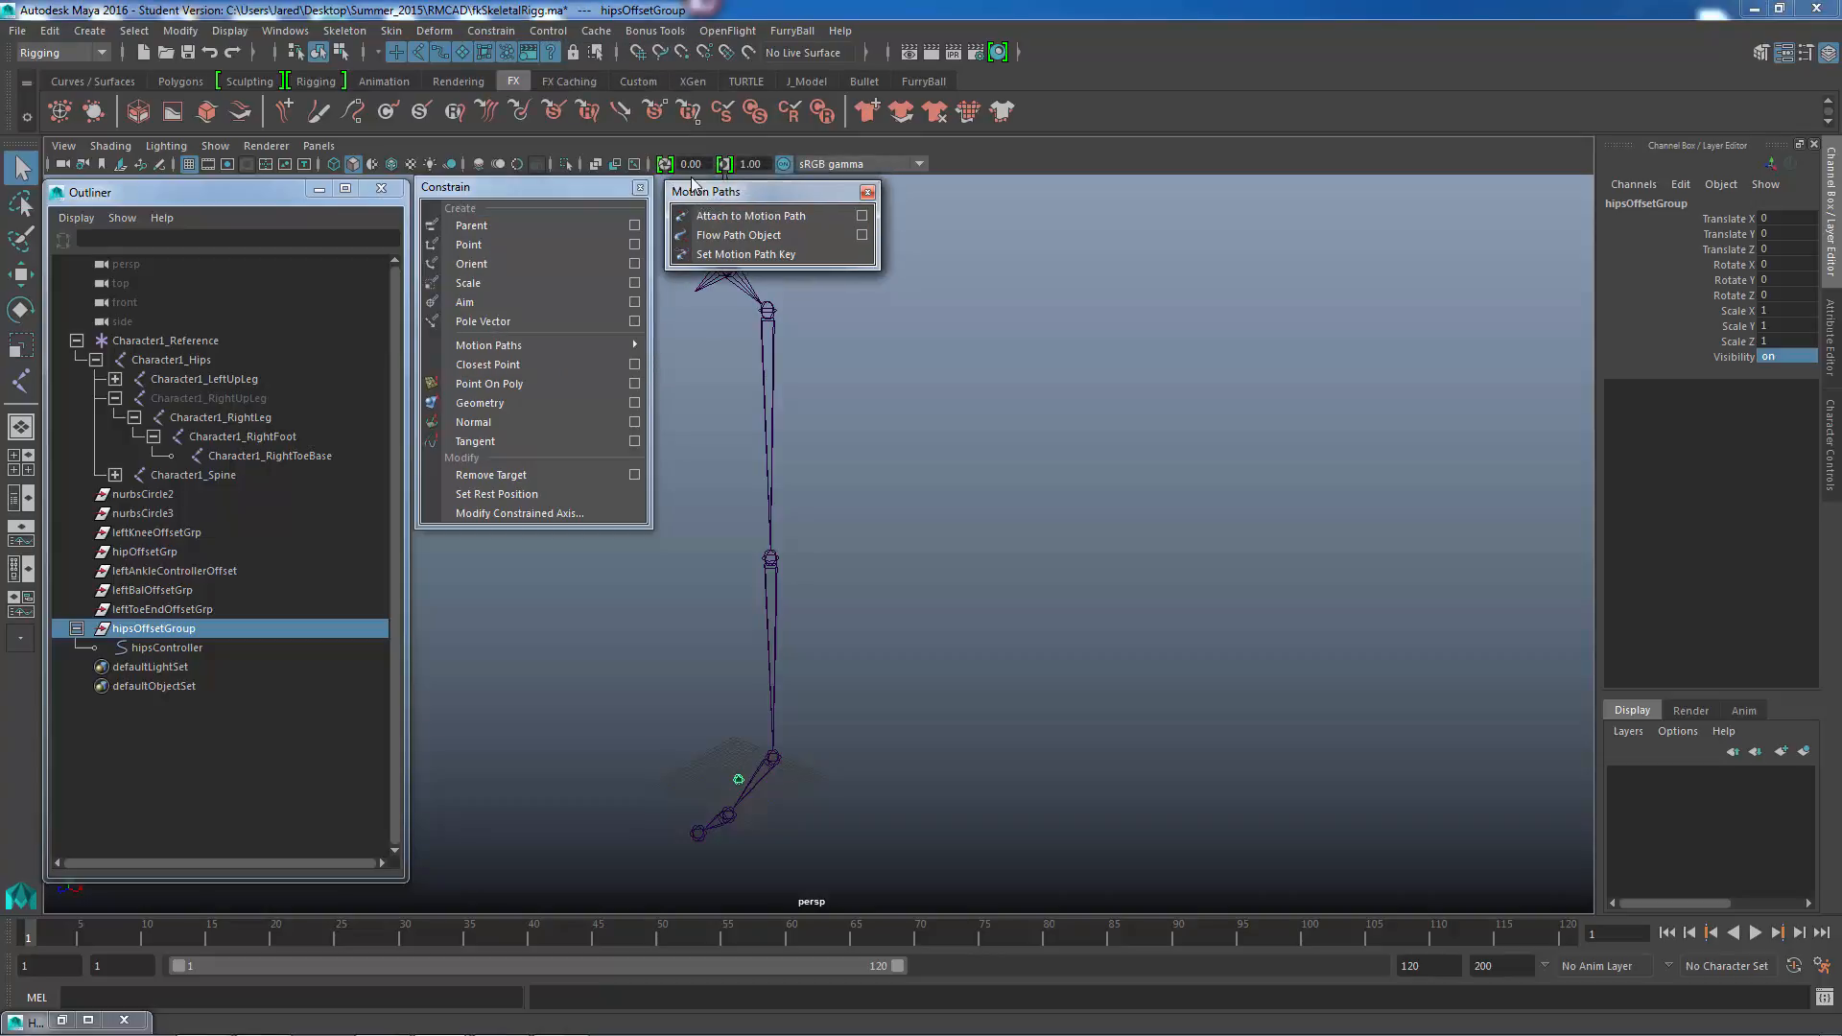
left_click(495, 32)
mouse_move(556, 202)
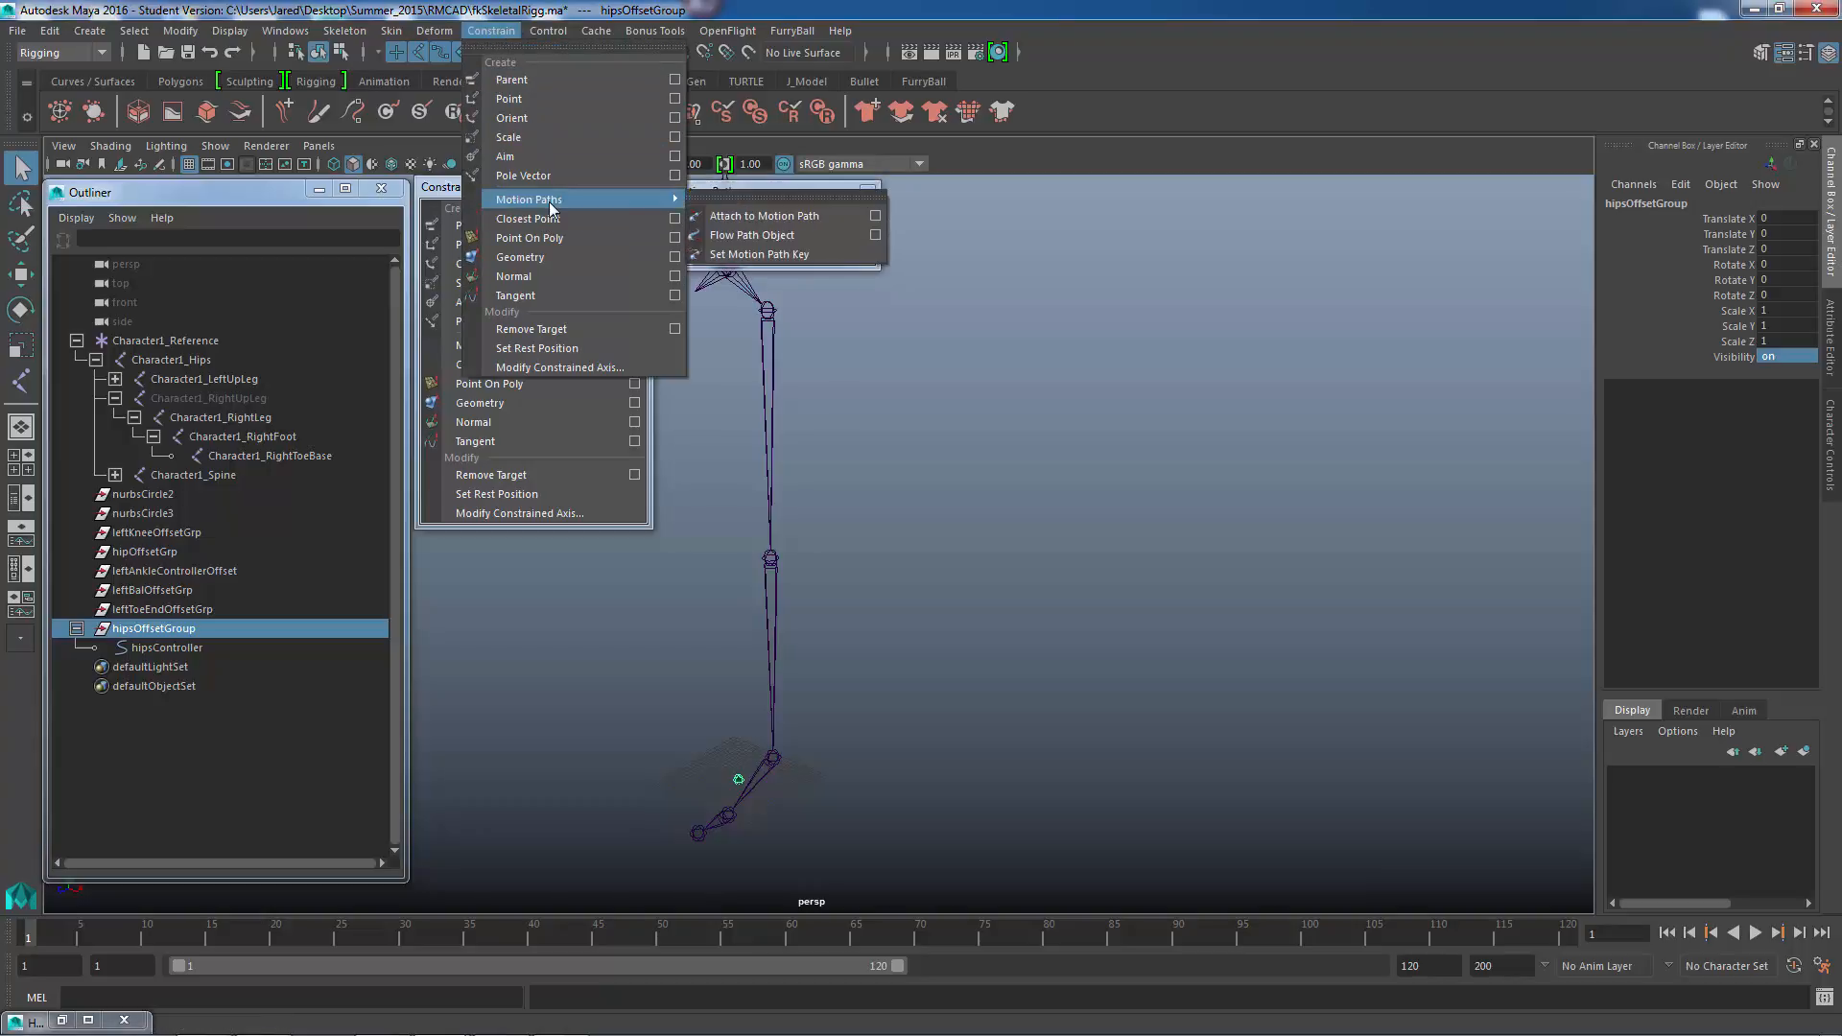
left_click(741, 196)
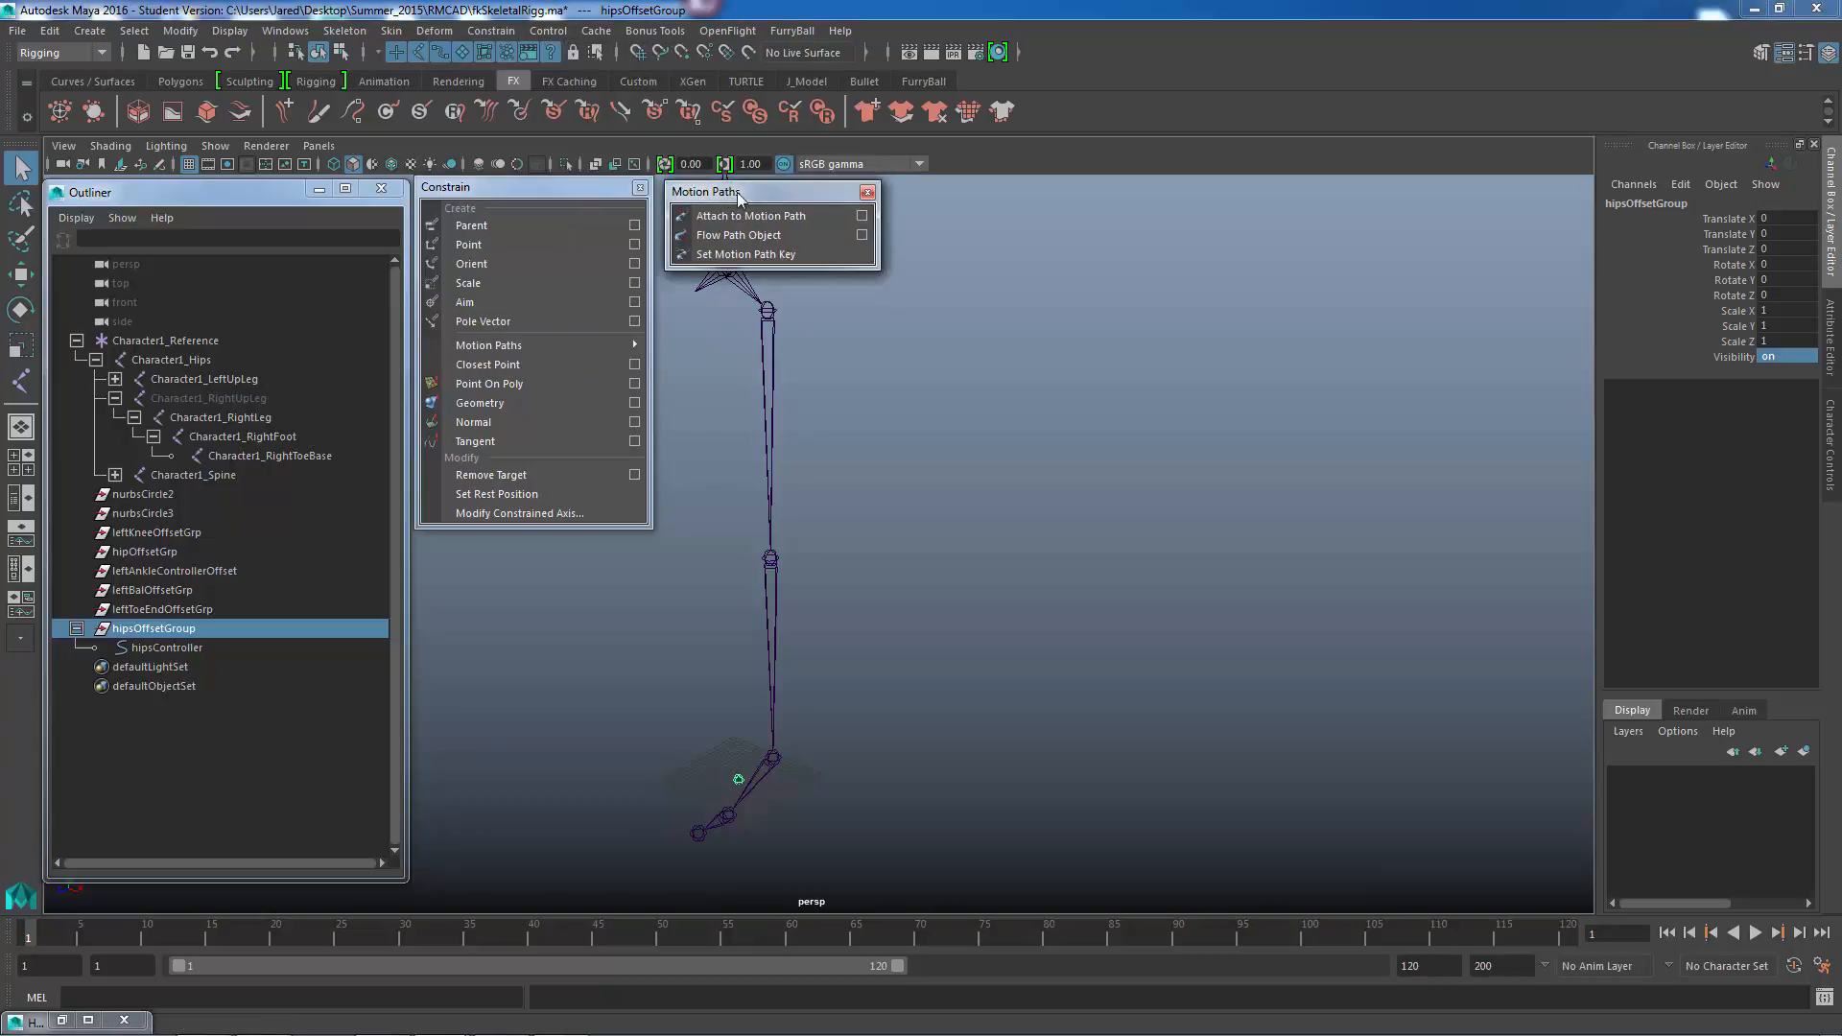
left_click(867, 193)
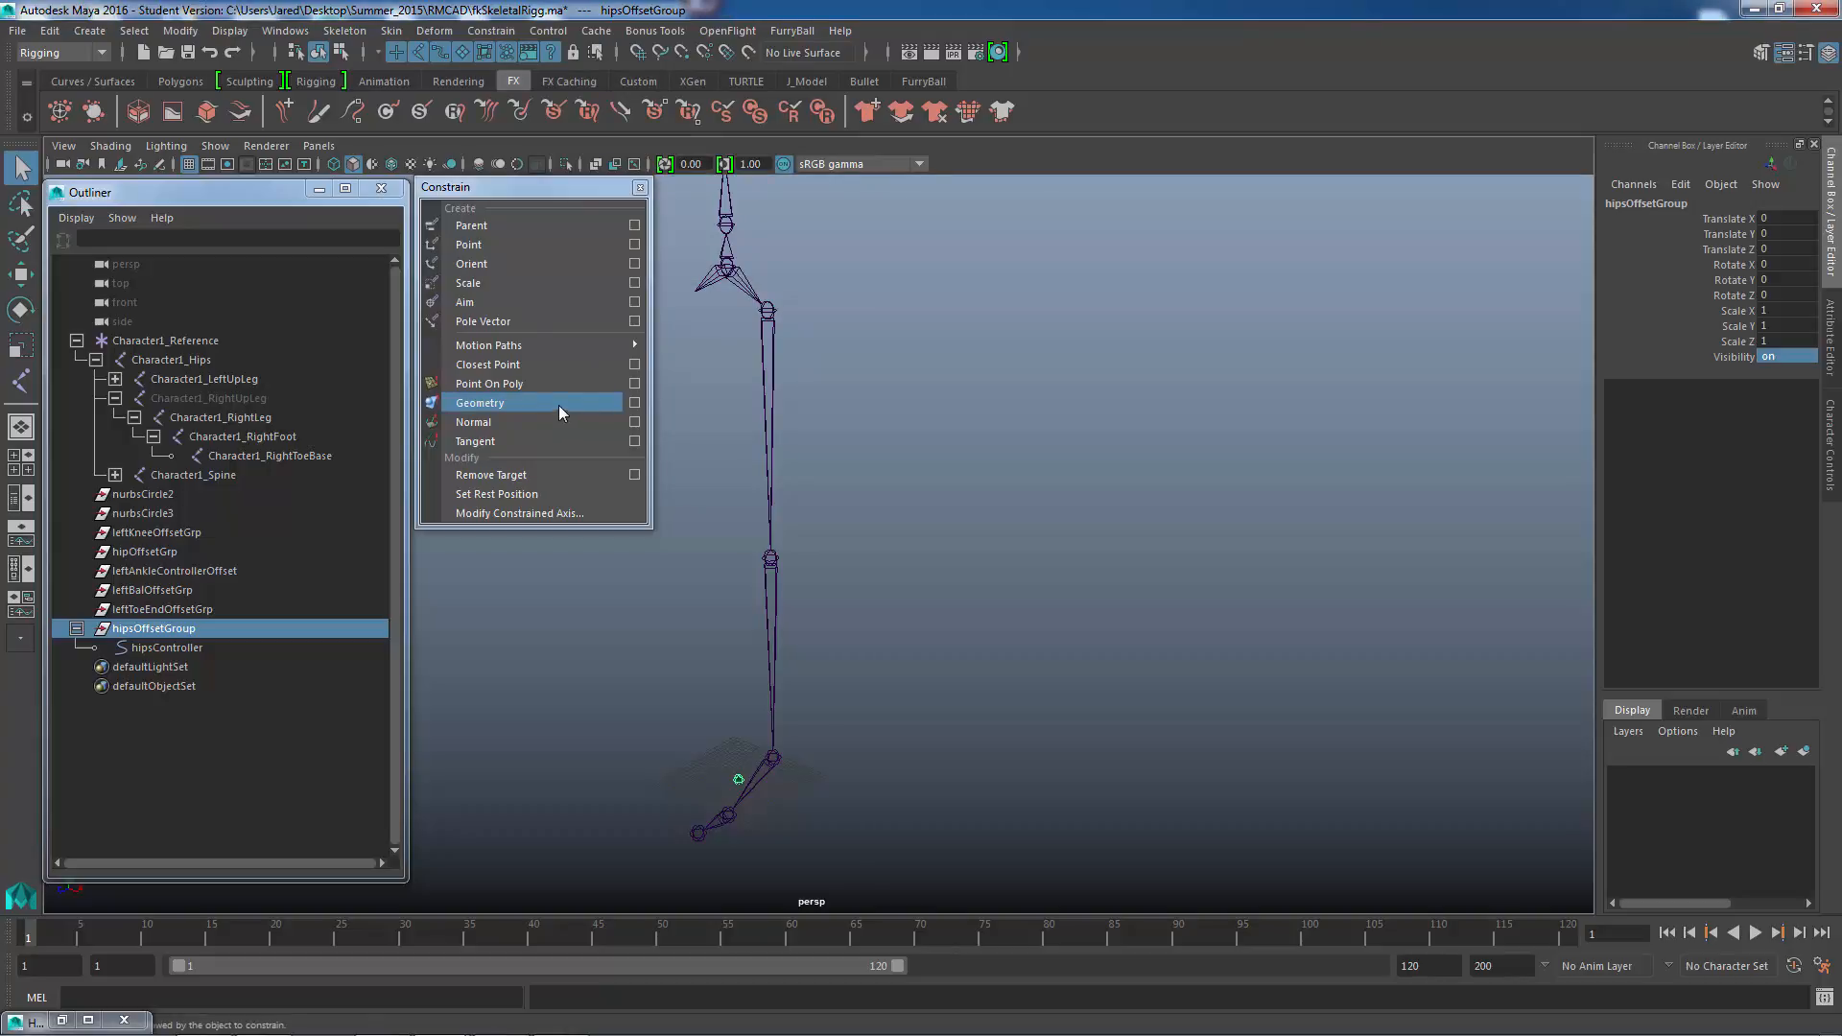
- Select the Character1_LeftUpLeg joint plus hipsOffsetGroup and review the Parent constraint options without applying them
middle_click_drag(772, 361, 845, 357, "alt")
left_click(844, 357)
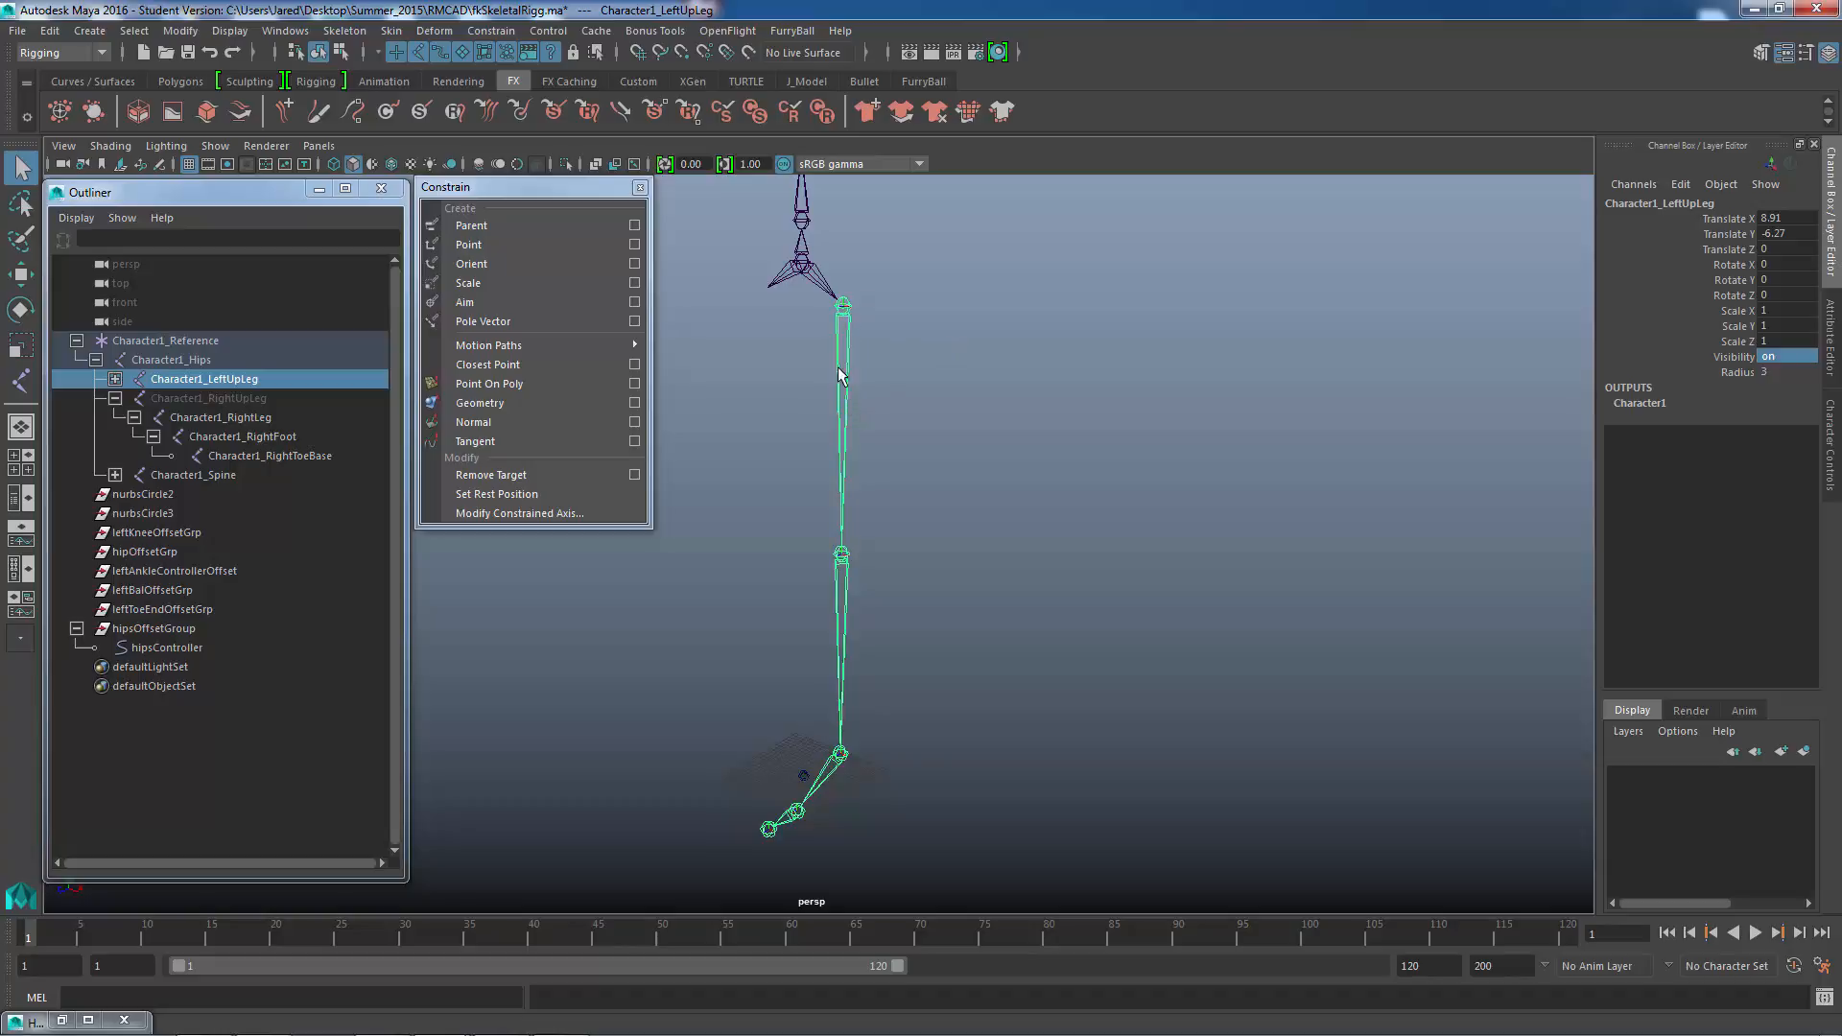
left_click(884, 341)
left_click(844, 307)
middle_click_drag(900, 374, 916, 350, "alt")
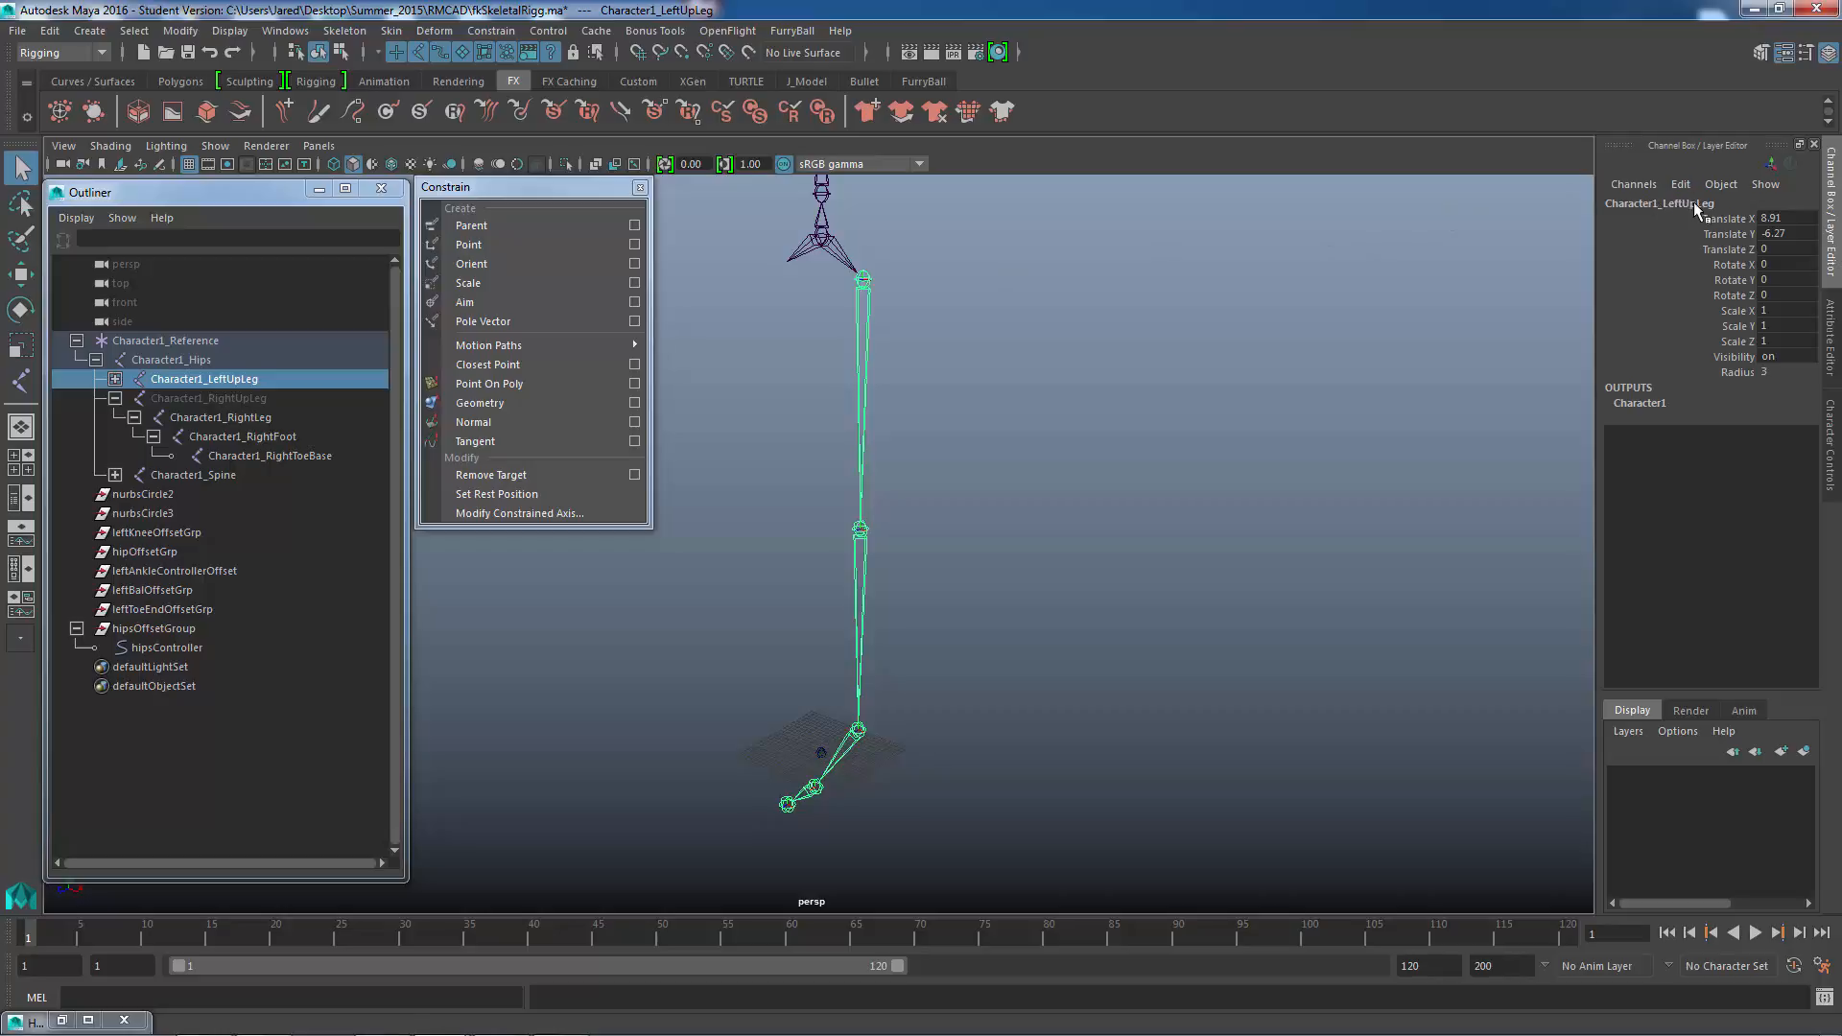
left_click(137, 628, "ctrl")
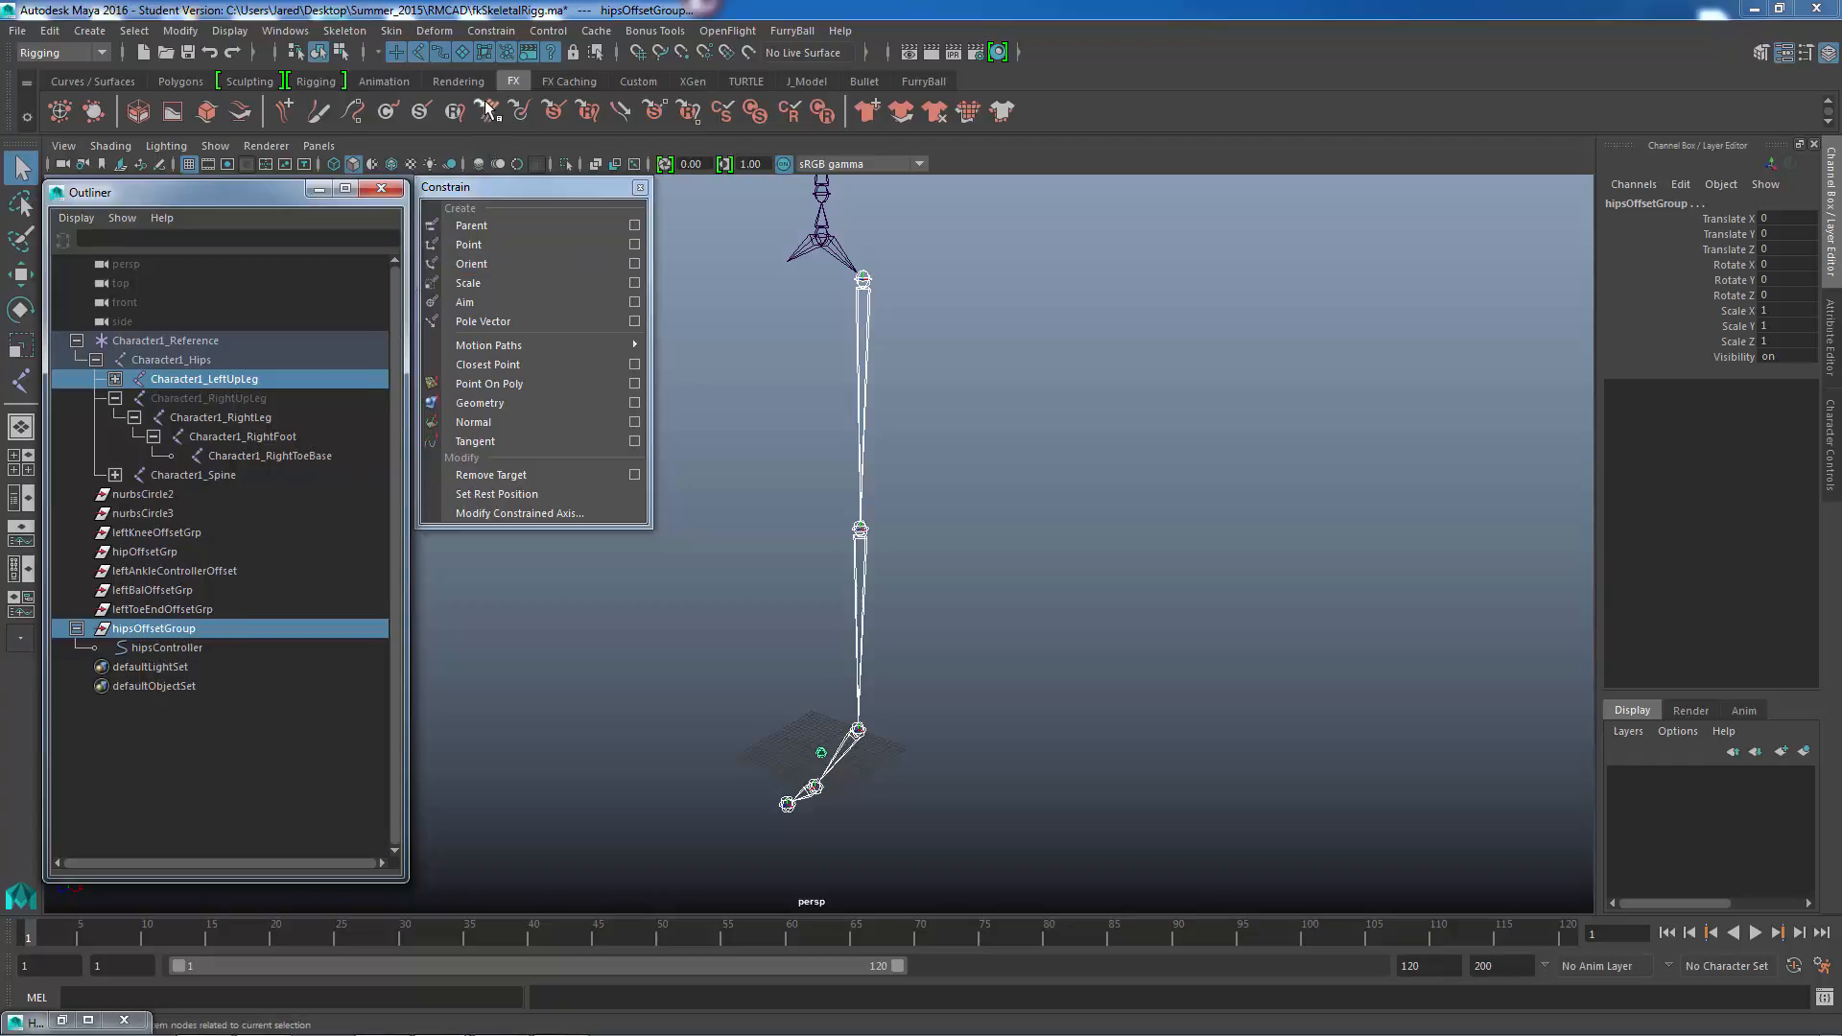
left_click(493, 32)
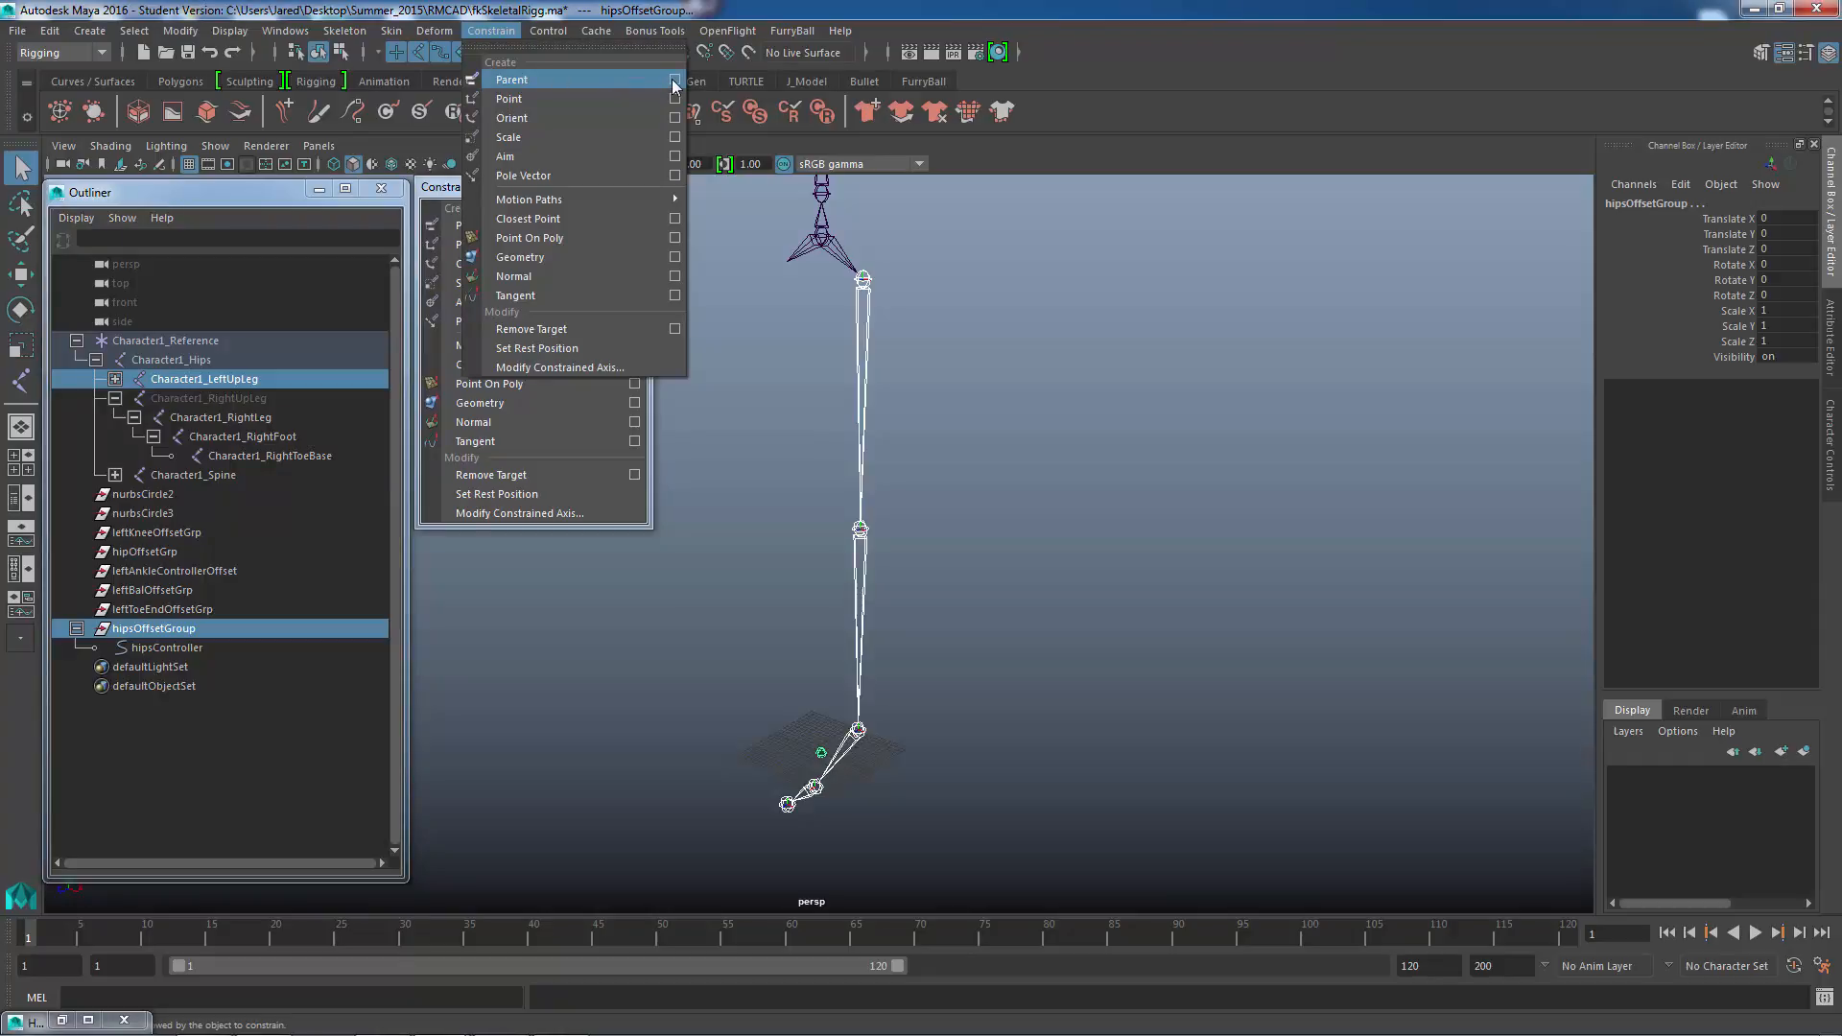
left_click(508, 33)
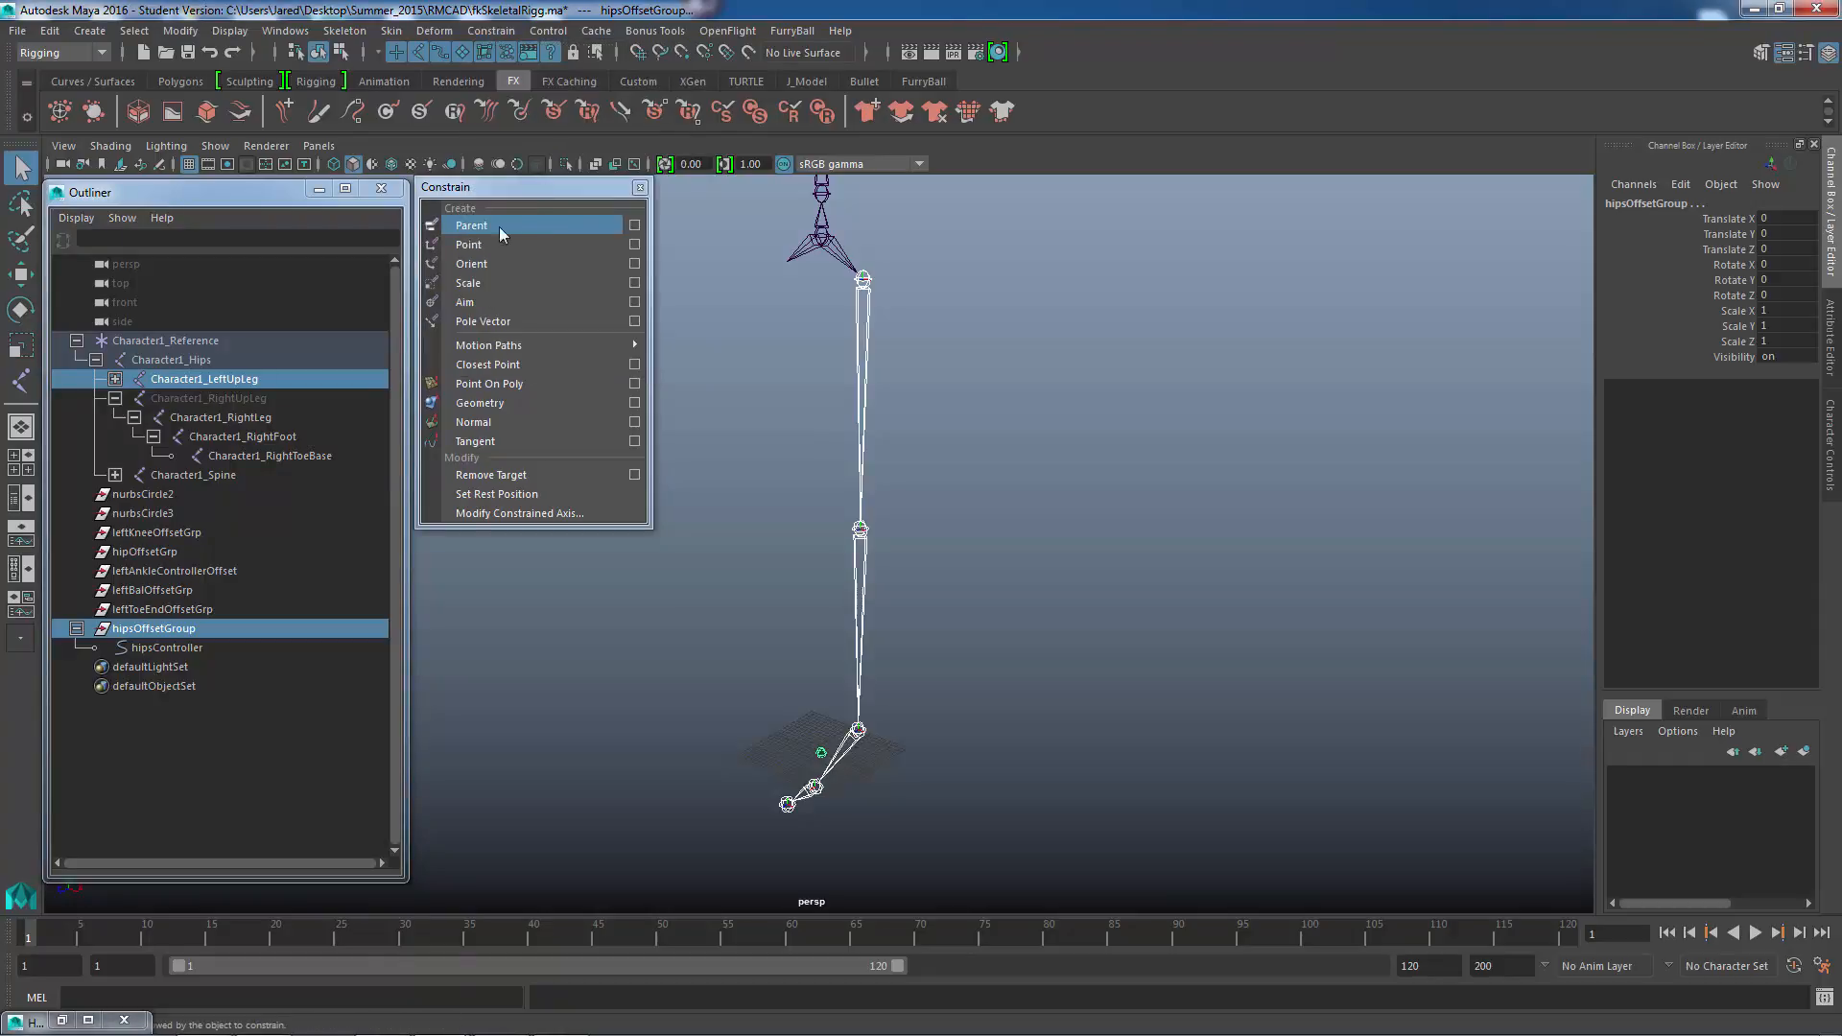
left_click(634, 226)
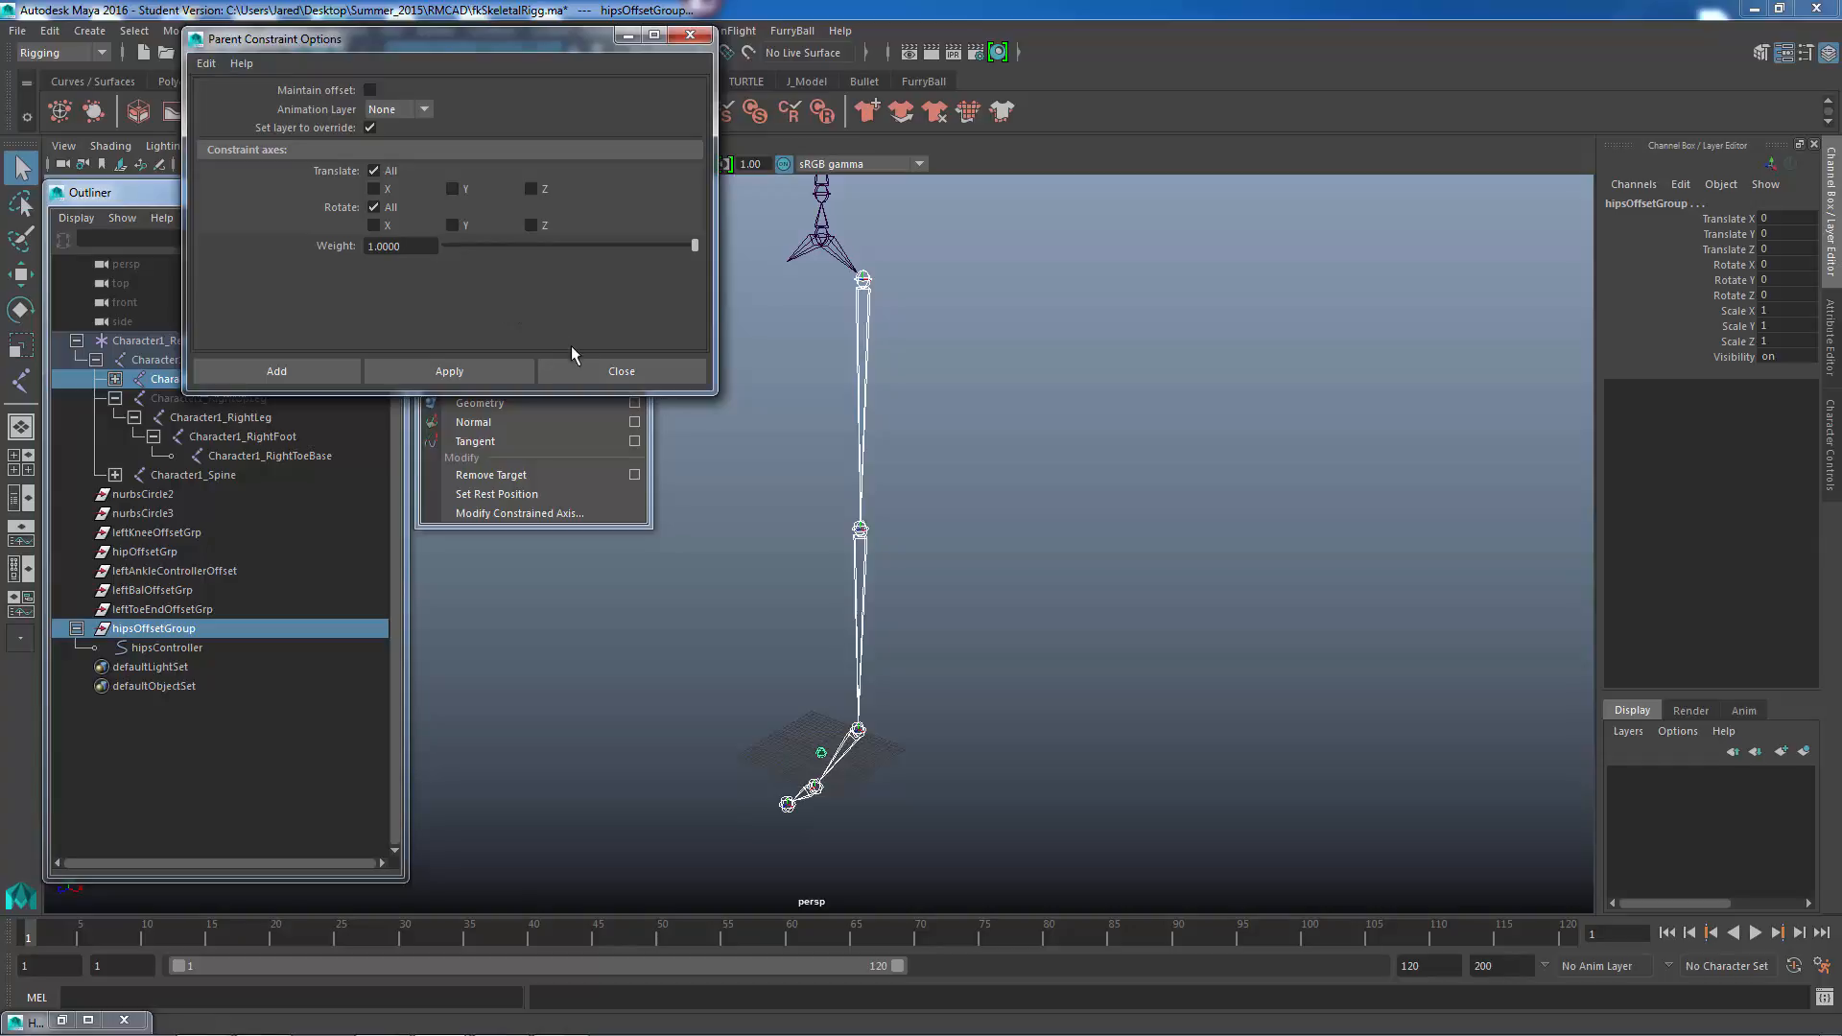
left_click(618, 372)
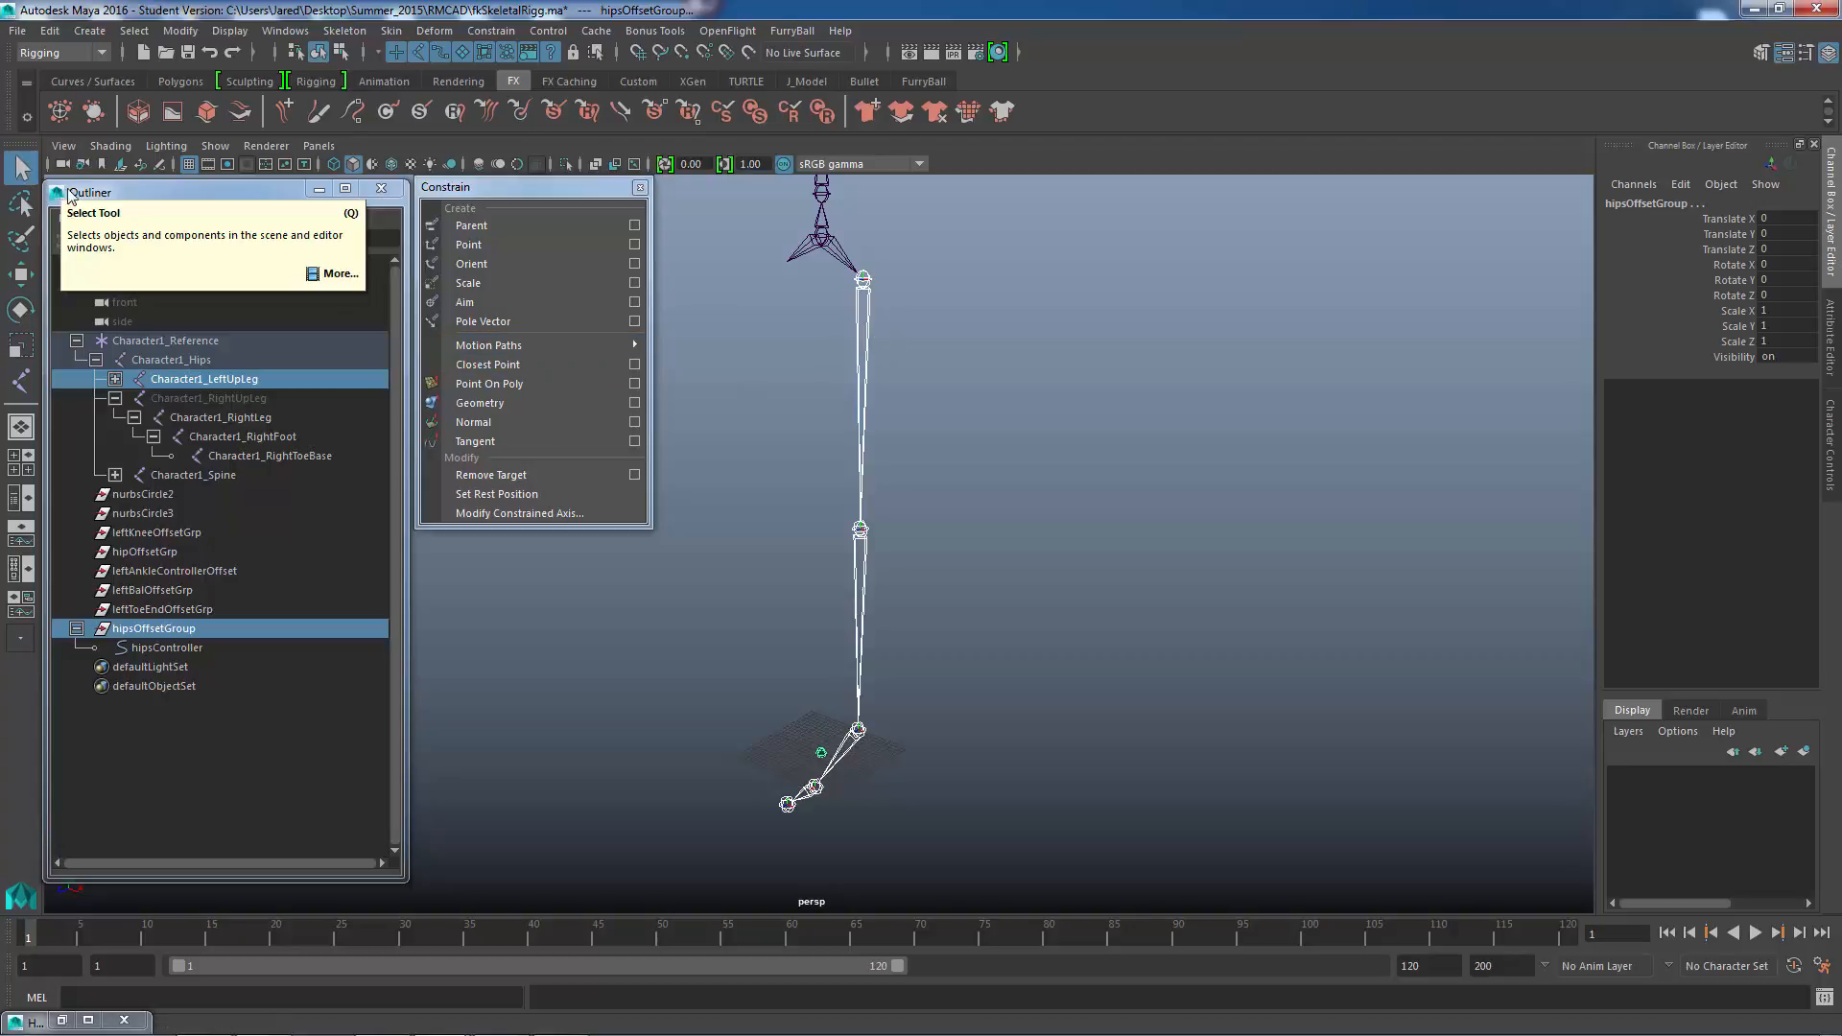
- Try moving the Character1_LeftUpLeg joint with the Move tool, undo the move and return to the Select tool
left_click(870, 293)
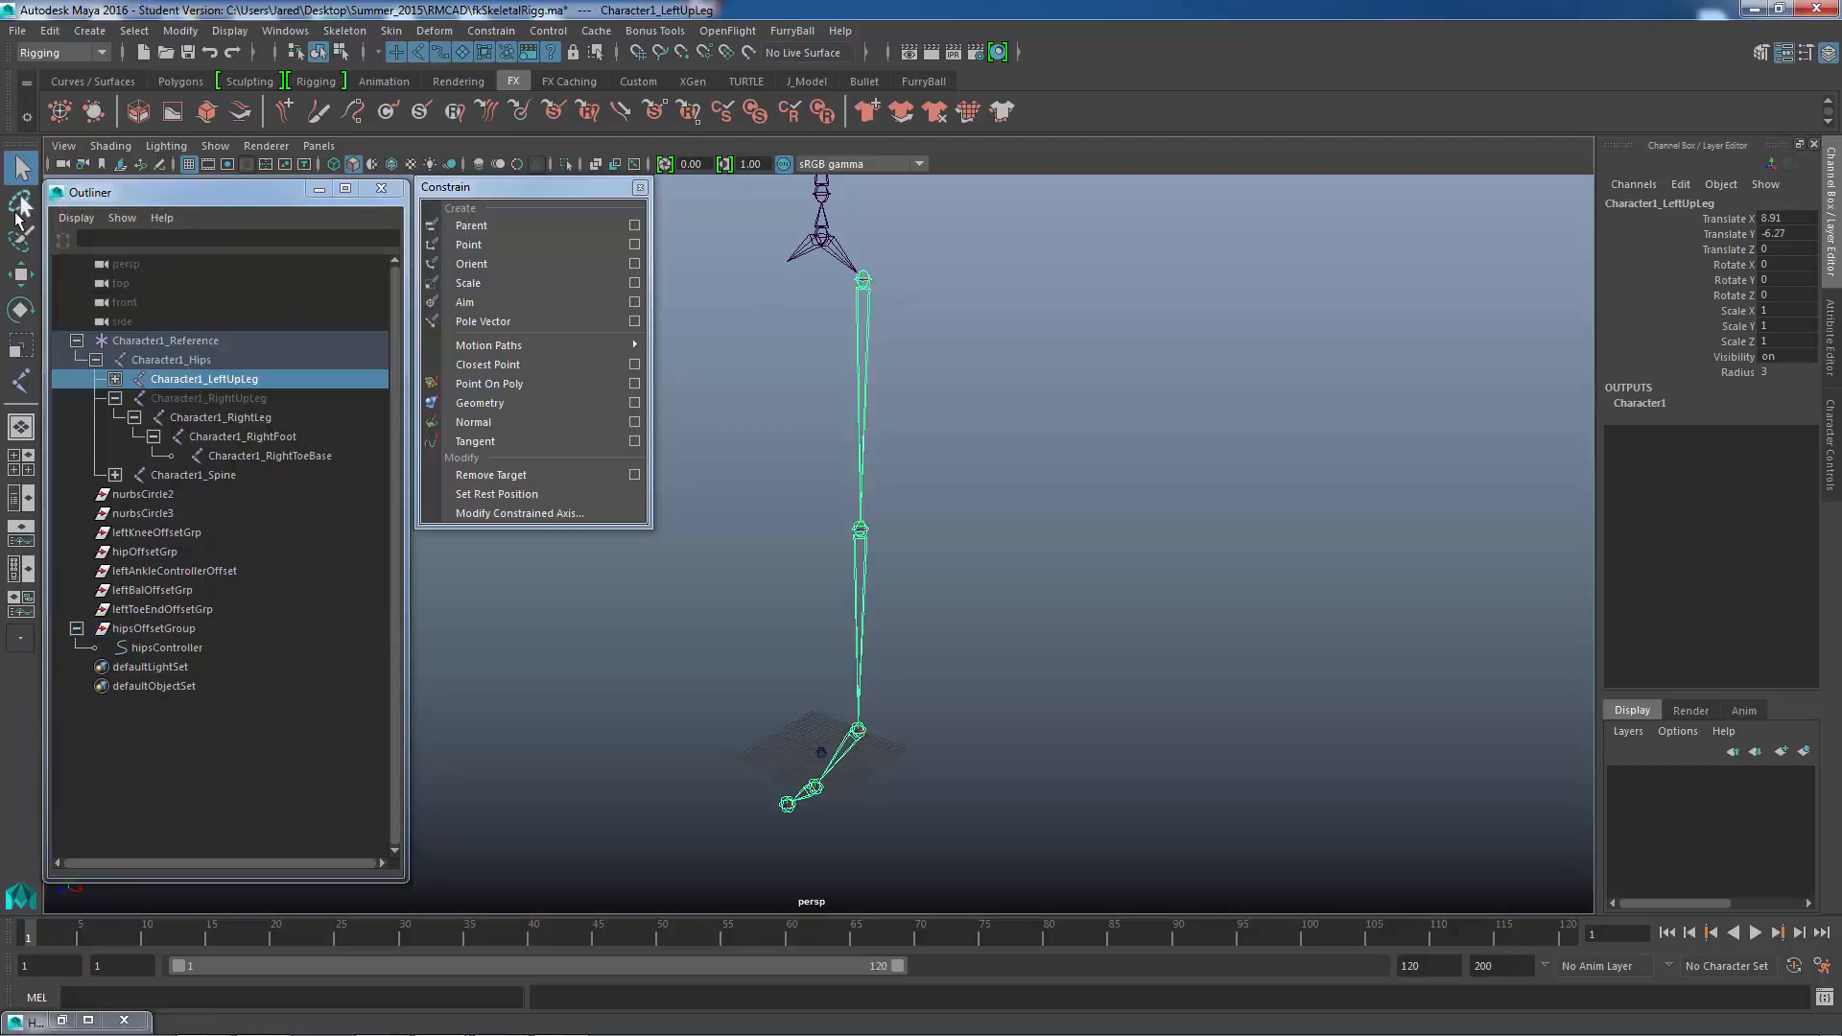
left_click(20, 274)
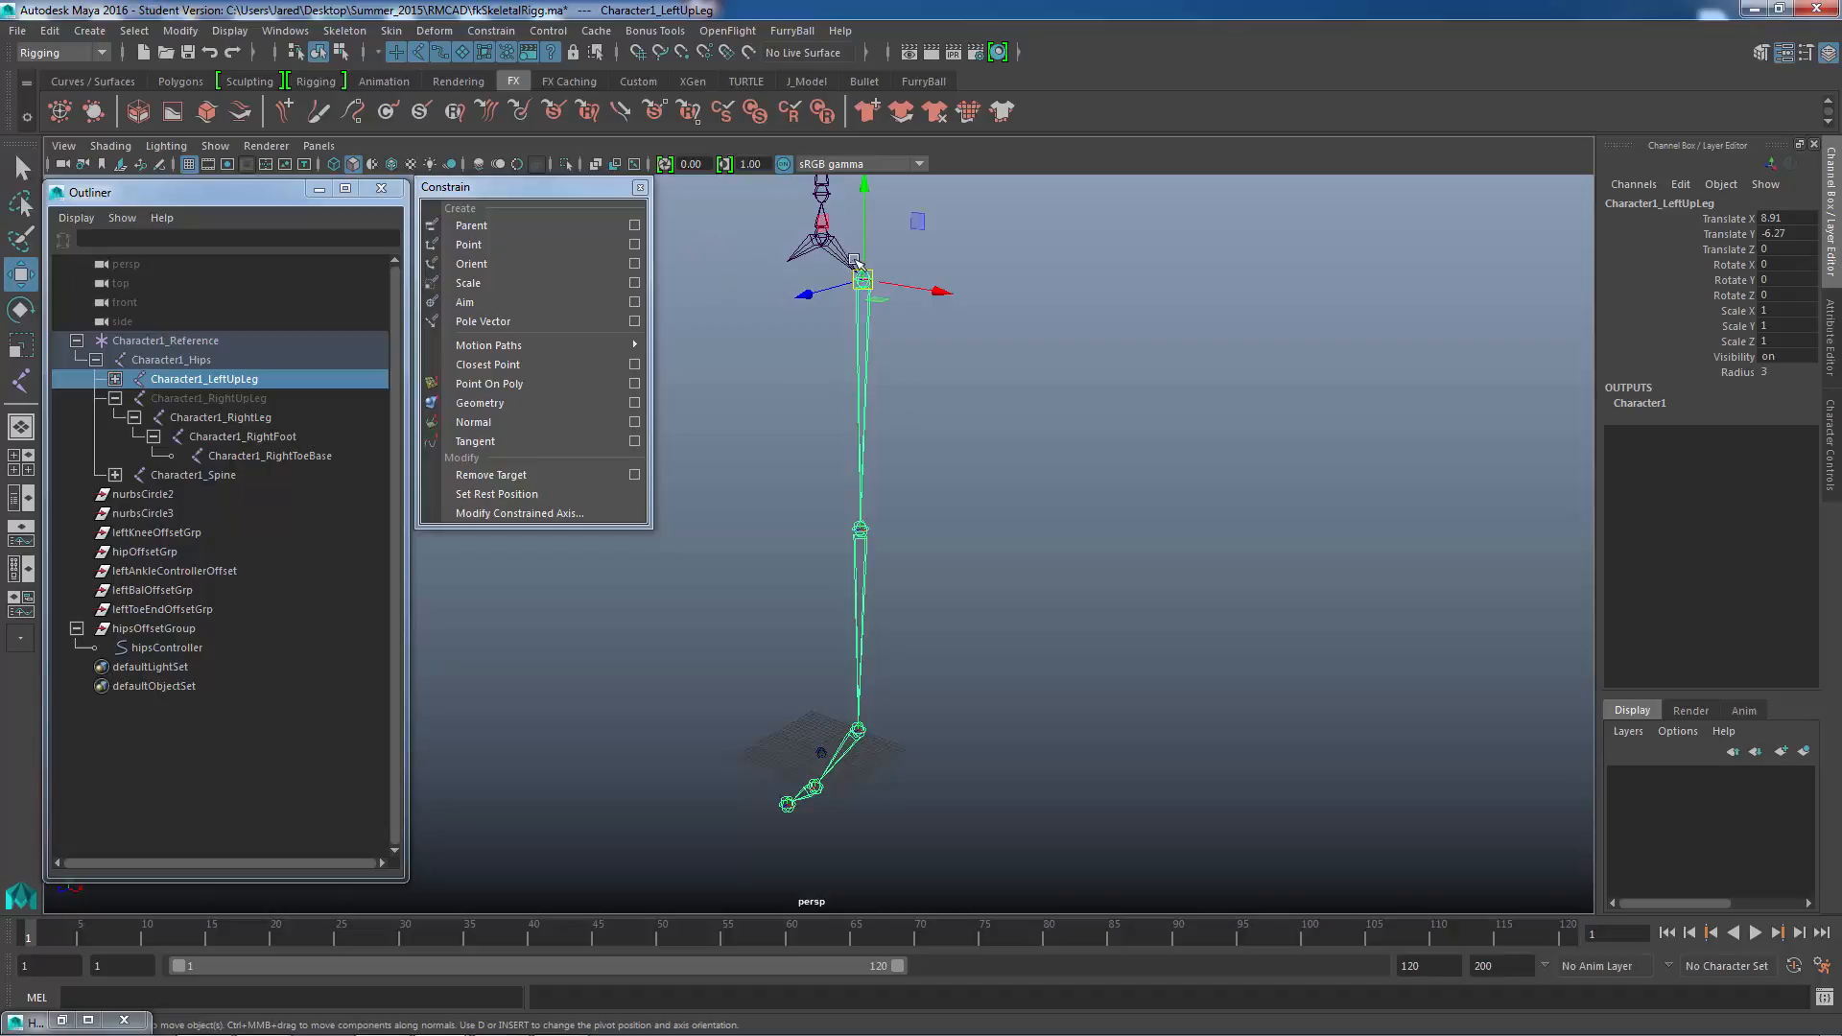
left_click_drag(853, 277, 859, 357)
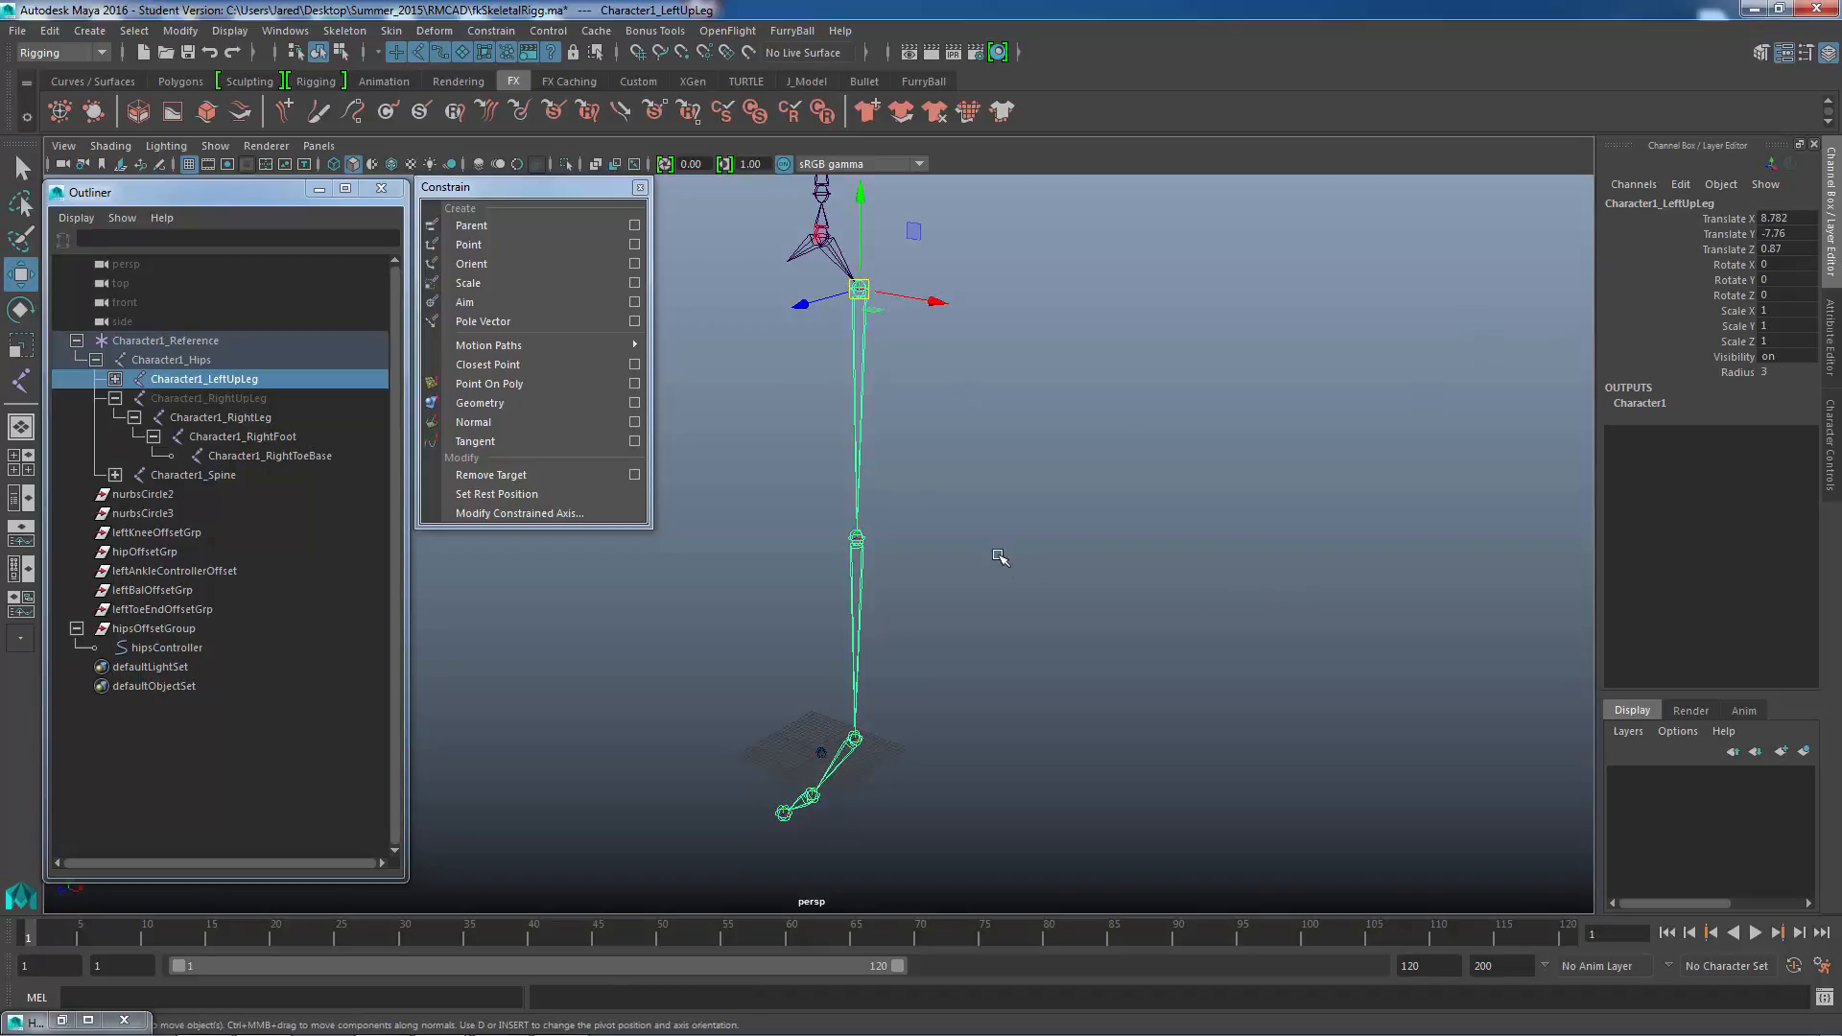
key("ctrl+z")
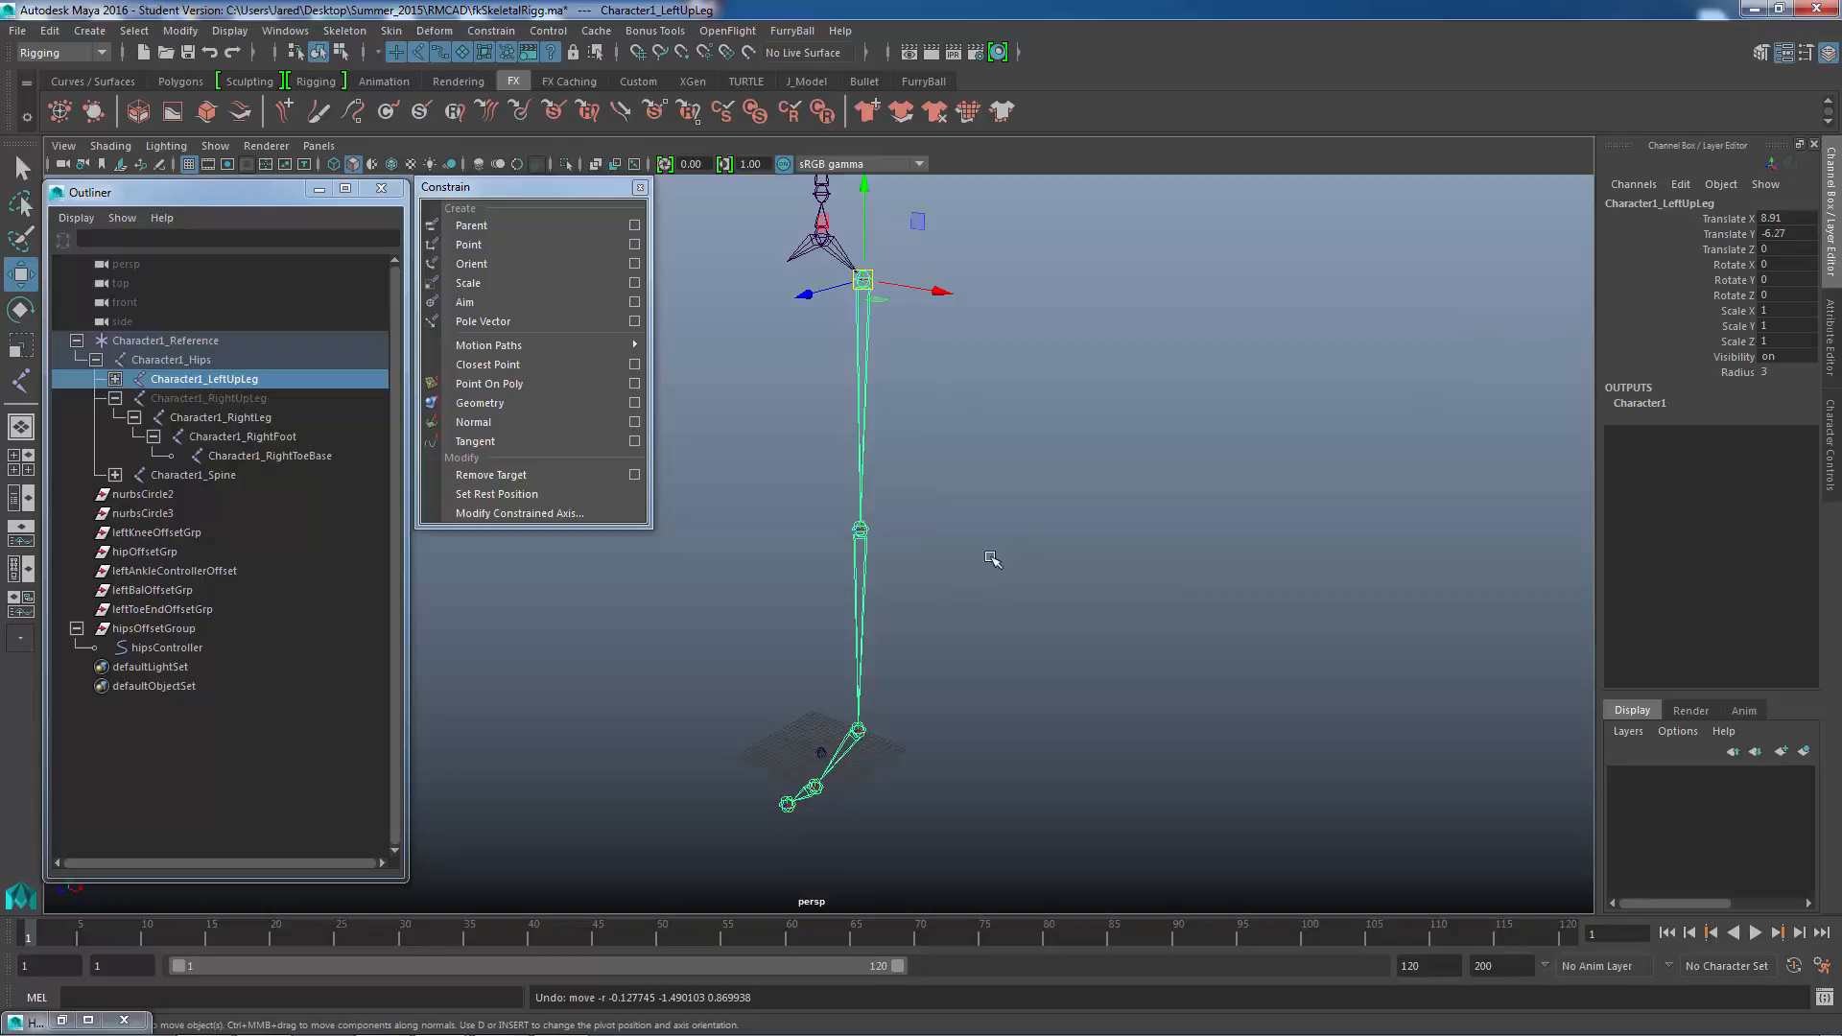
left_click(21, 169)
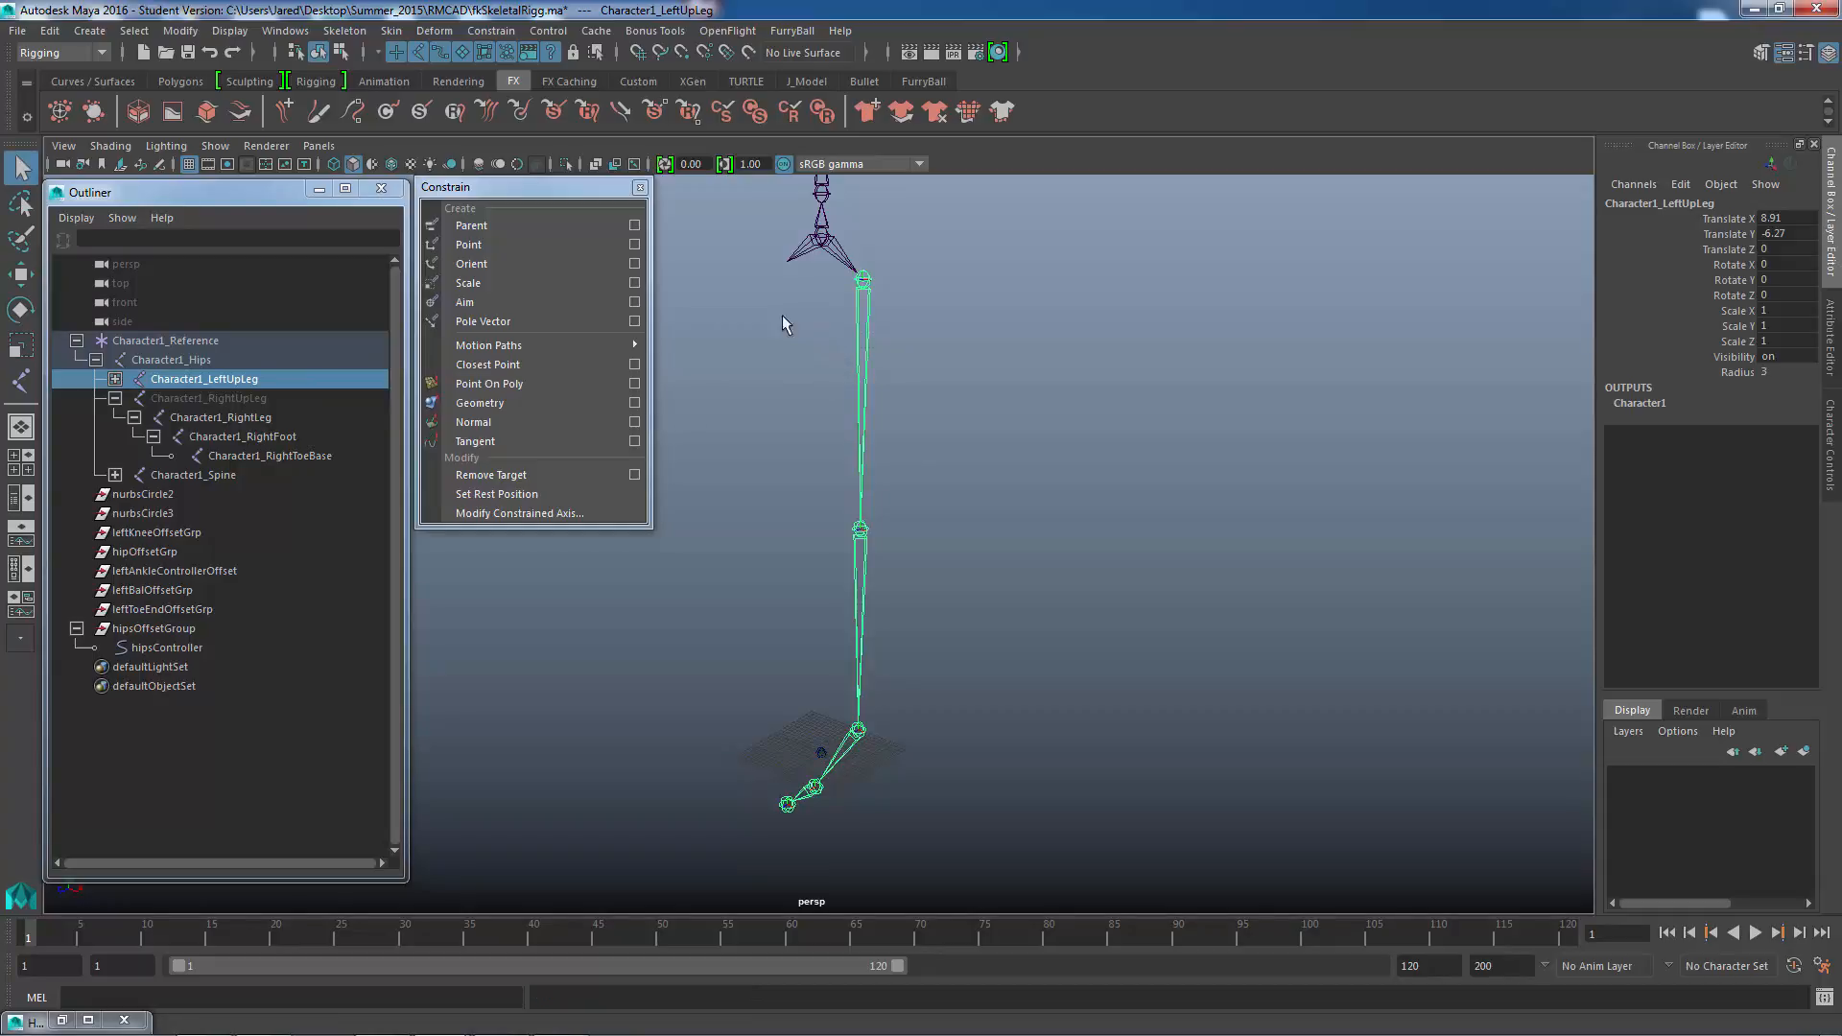
- Display the local rotation axes of the left leg joints in component mode and examine the upper leg joint's axes
left_click(340, 54)
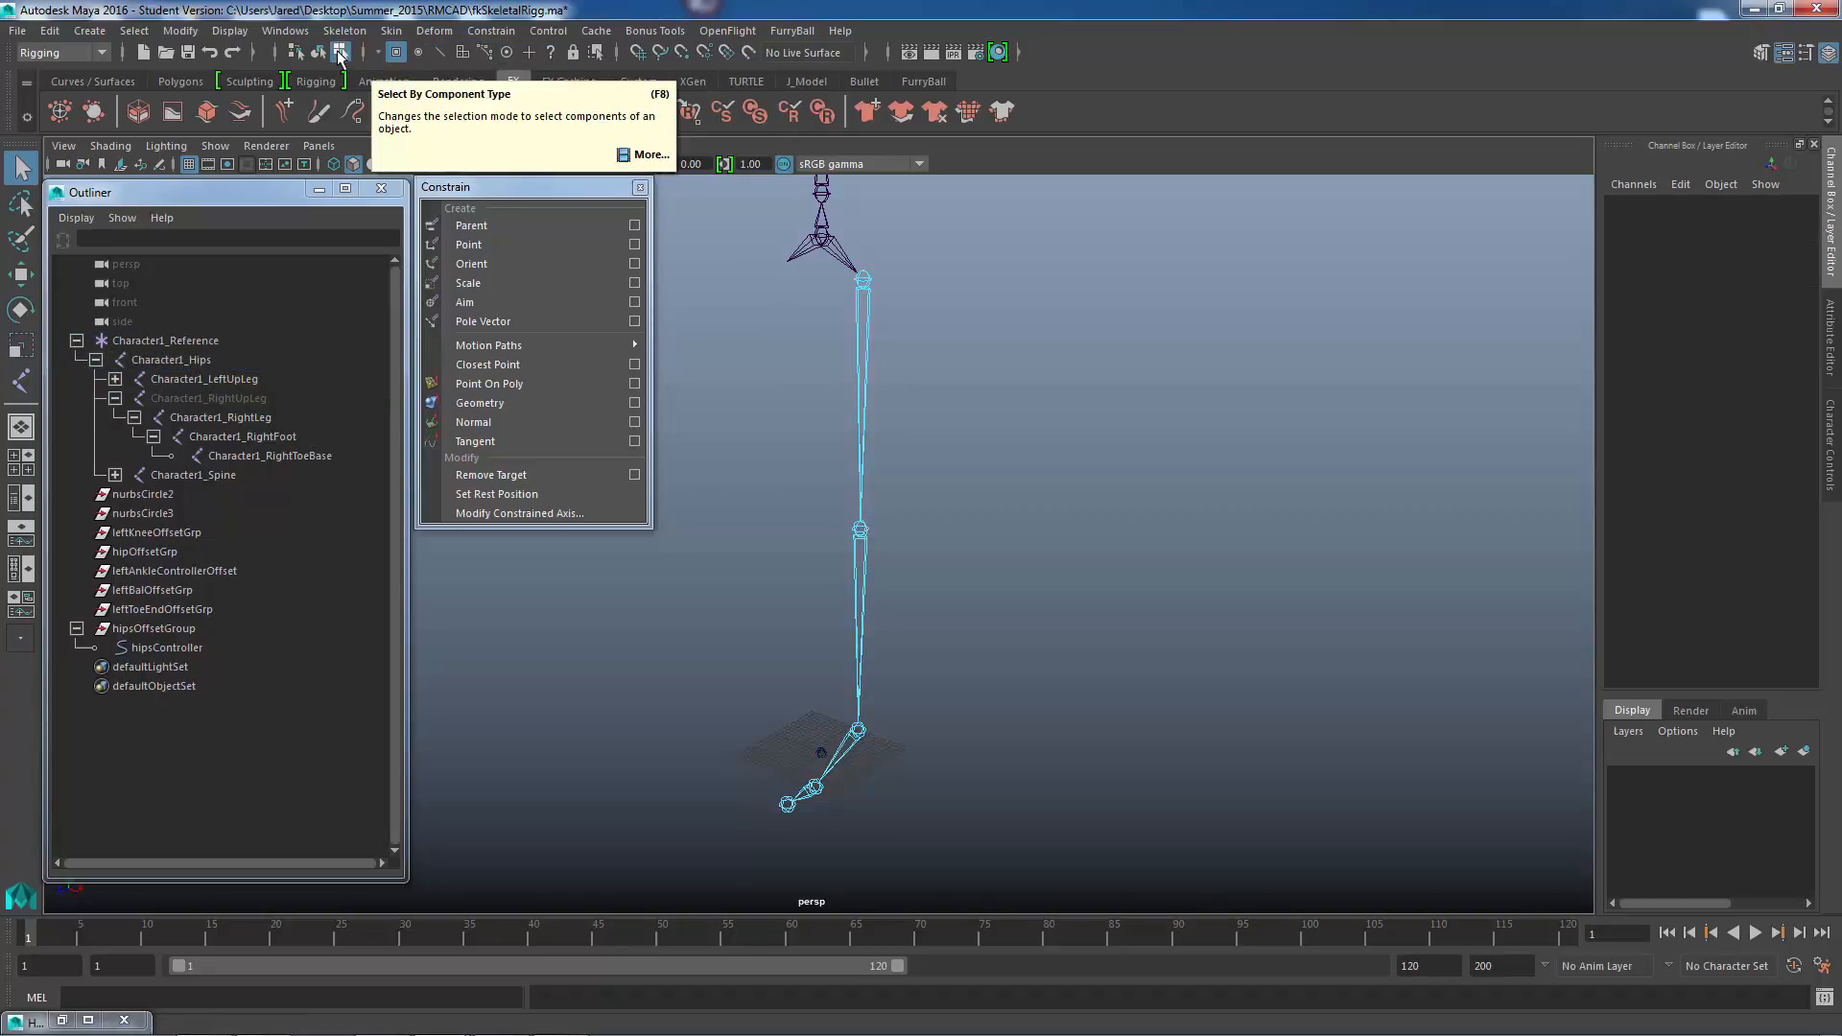
left_click(551, 54)
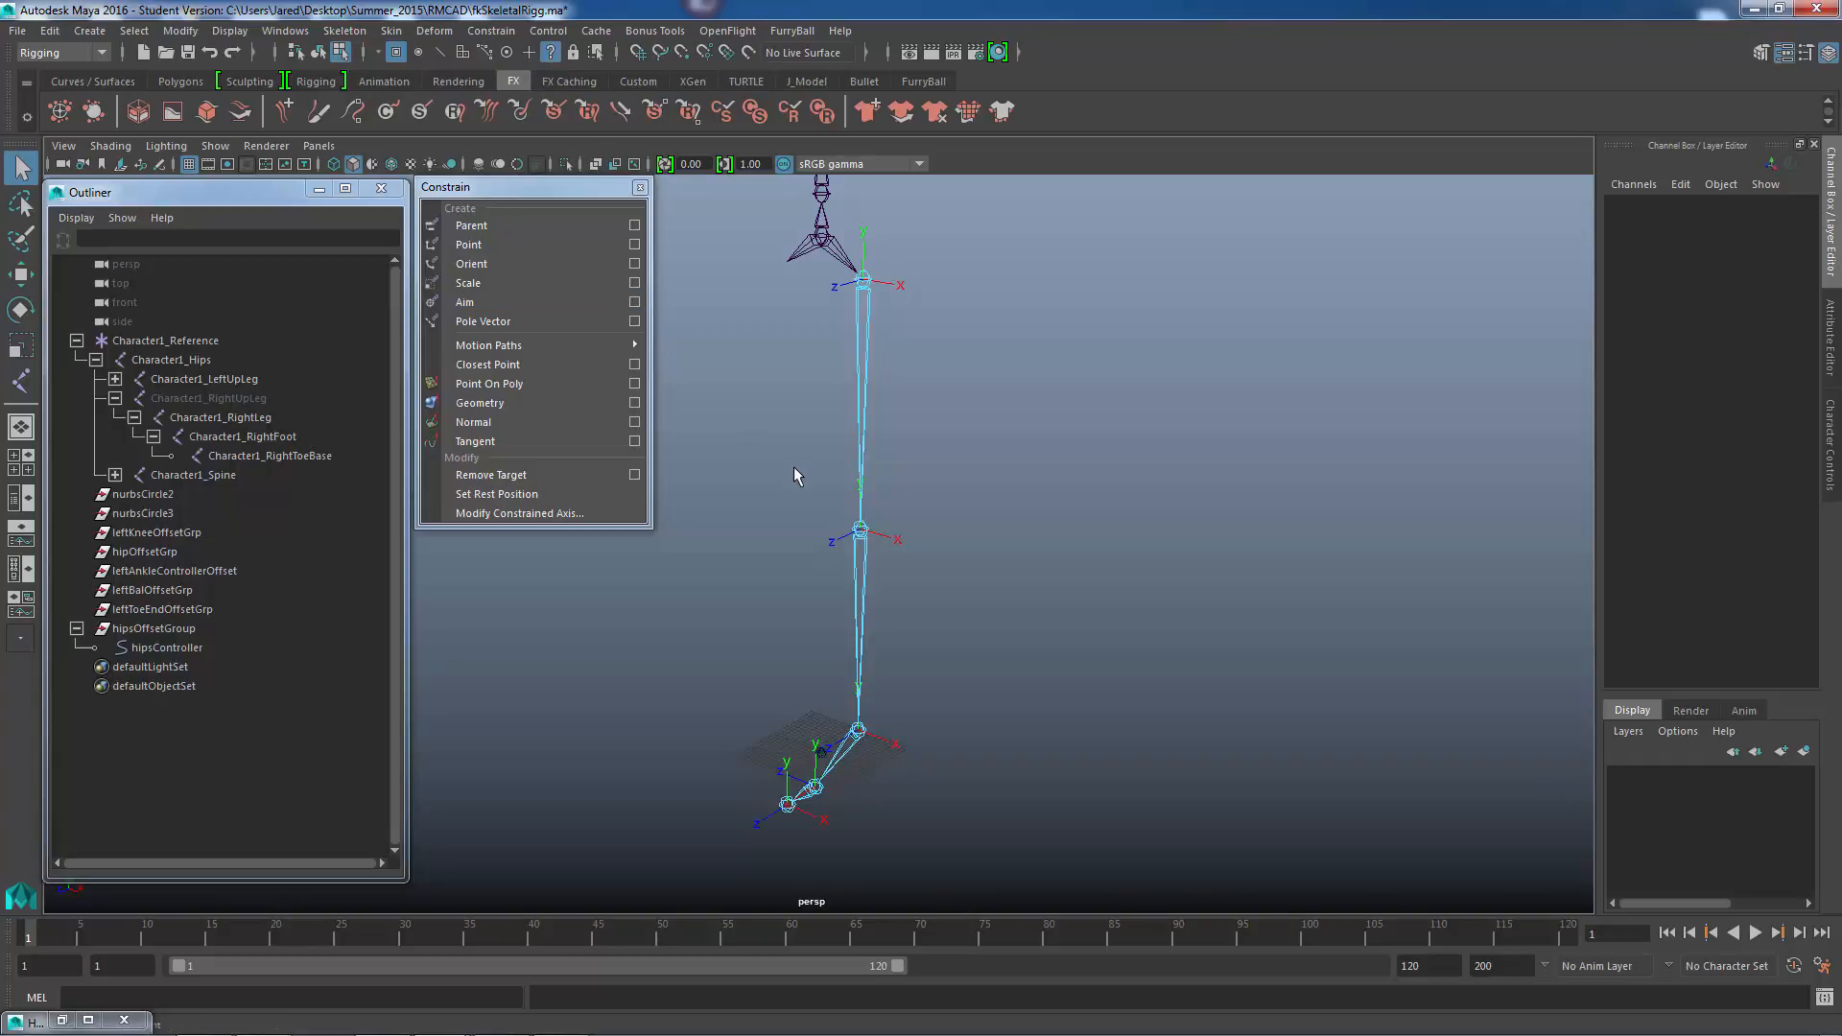
left_click_drag(895, 415, 895, 424, "alt")
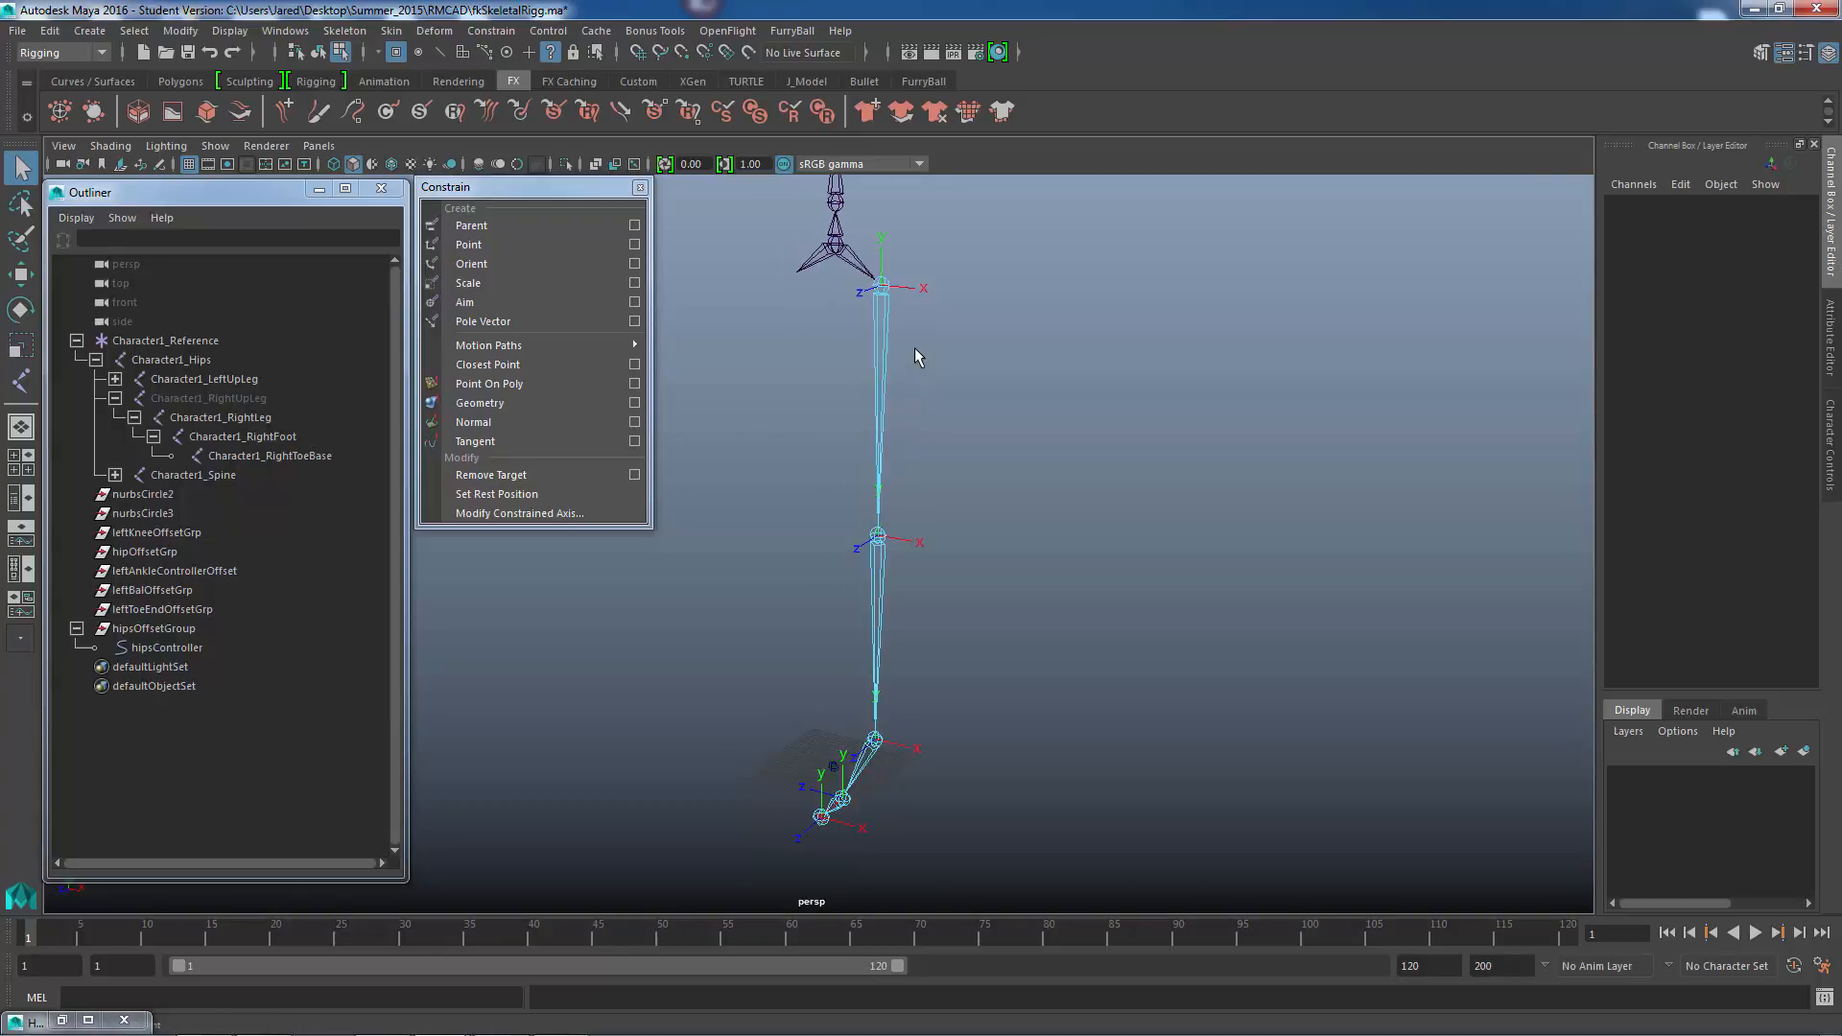
left_click(909, 287)
middle_click_drag(975, 414, 963, 413, "alt")
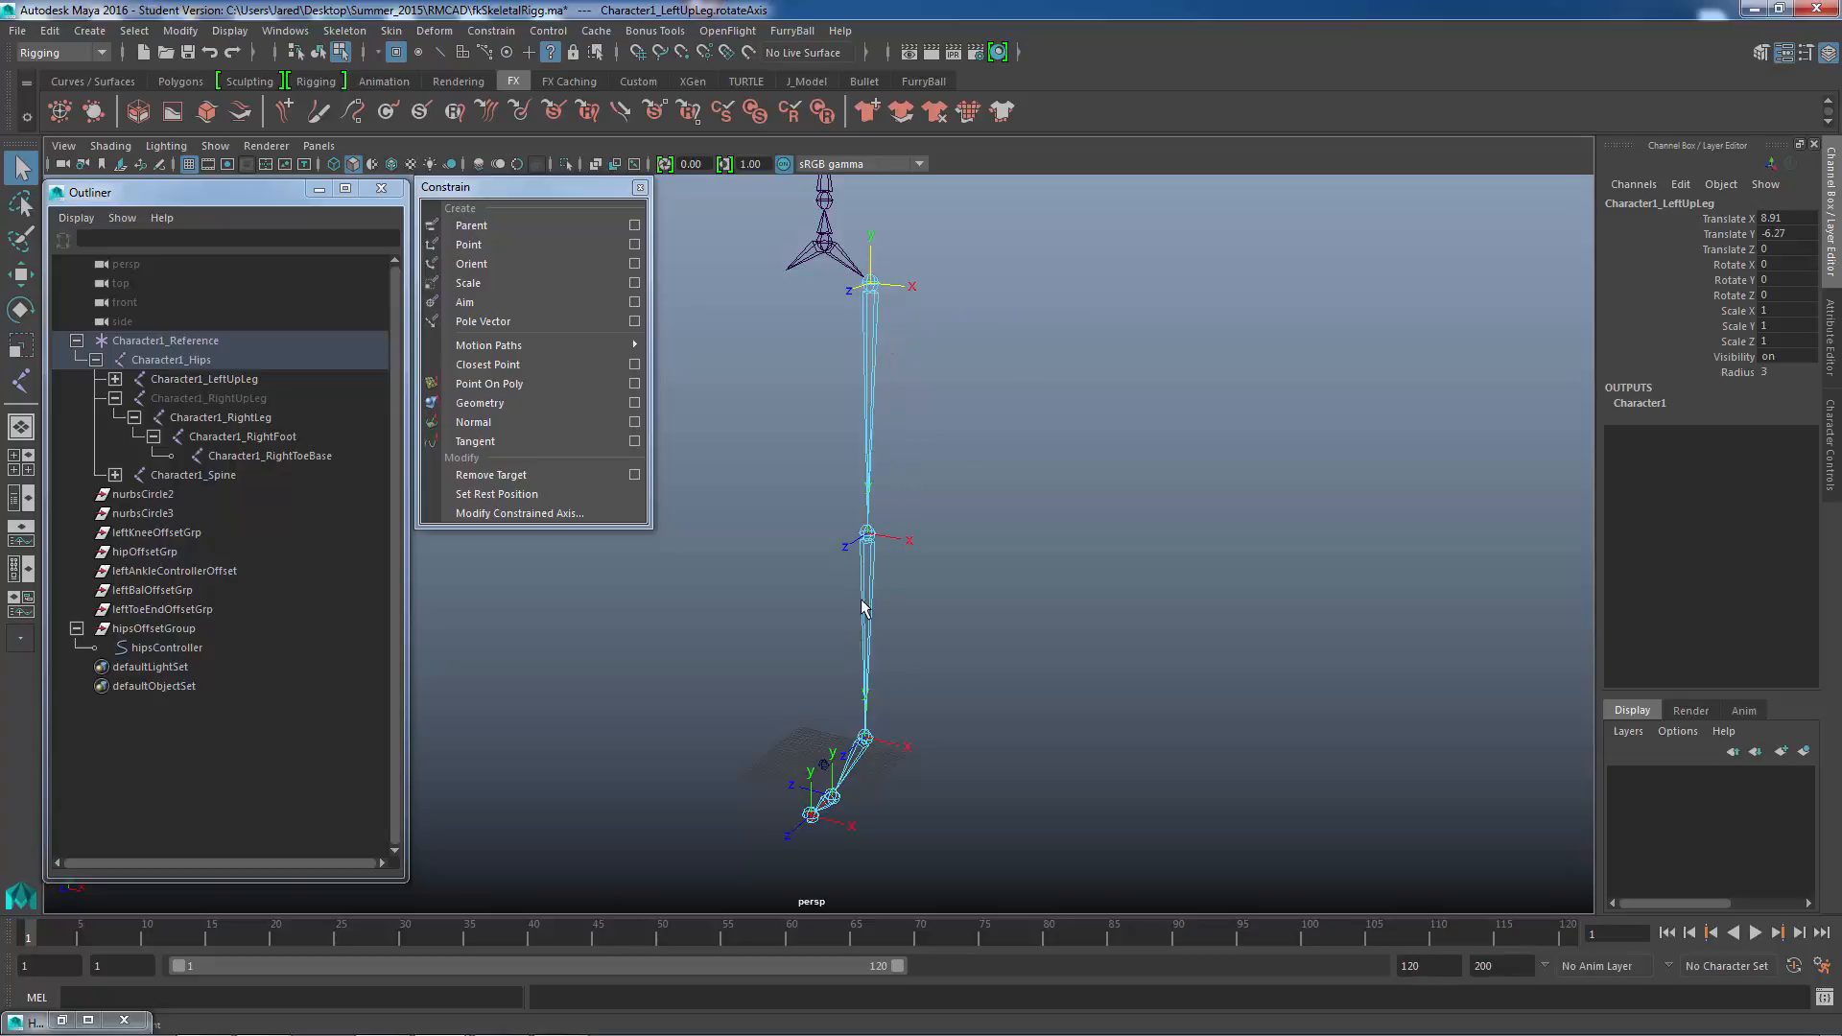
middle_click_drag(883, 346, 879, 359, "alt")
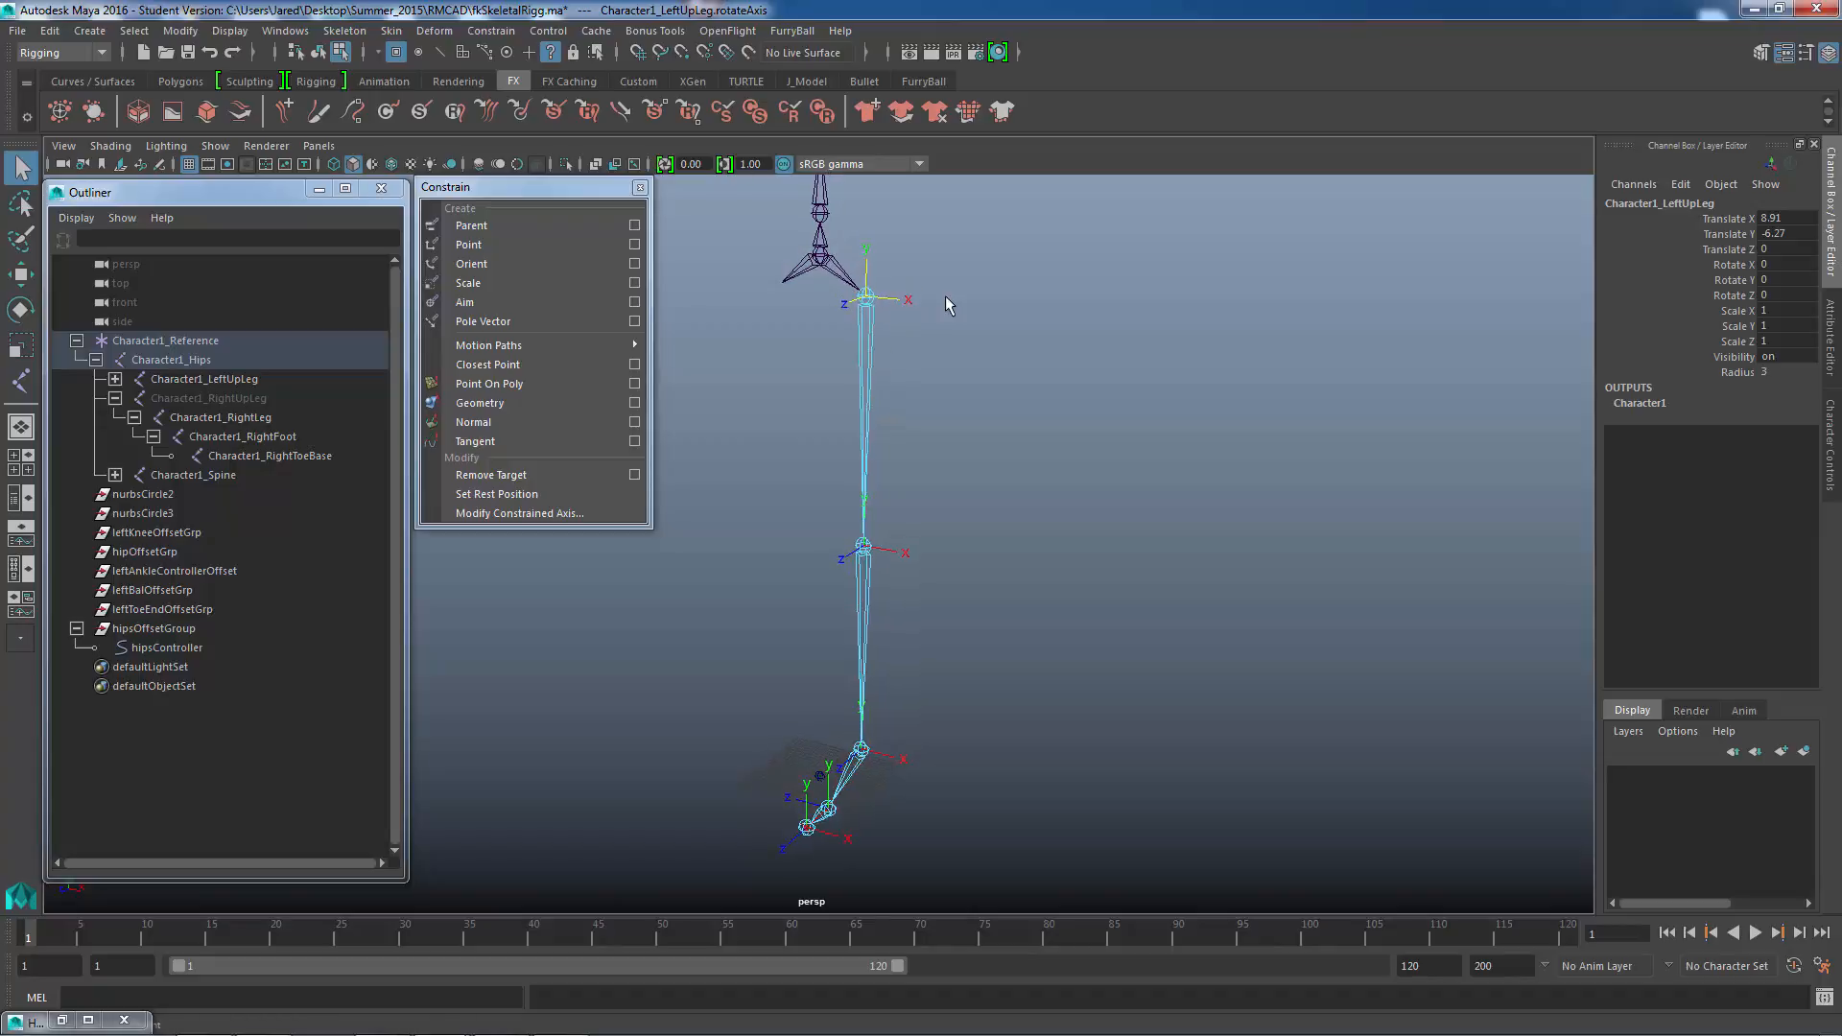
- Examine the local rotation axes of the left arm joints and compare them with those of the left leg joints
middle_click_drag(943, 284, 912, 530, "alt")
left_click(945, 366)
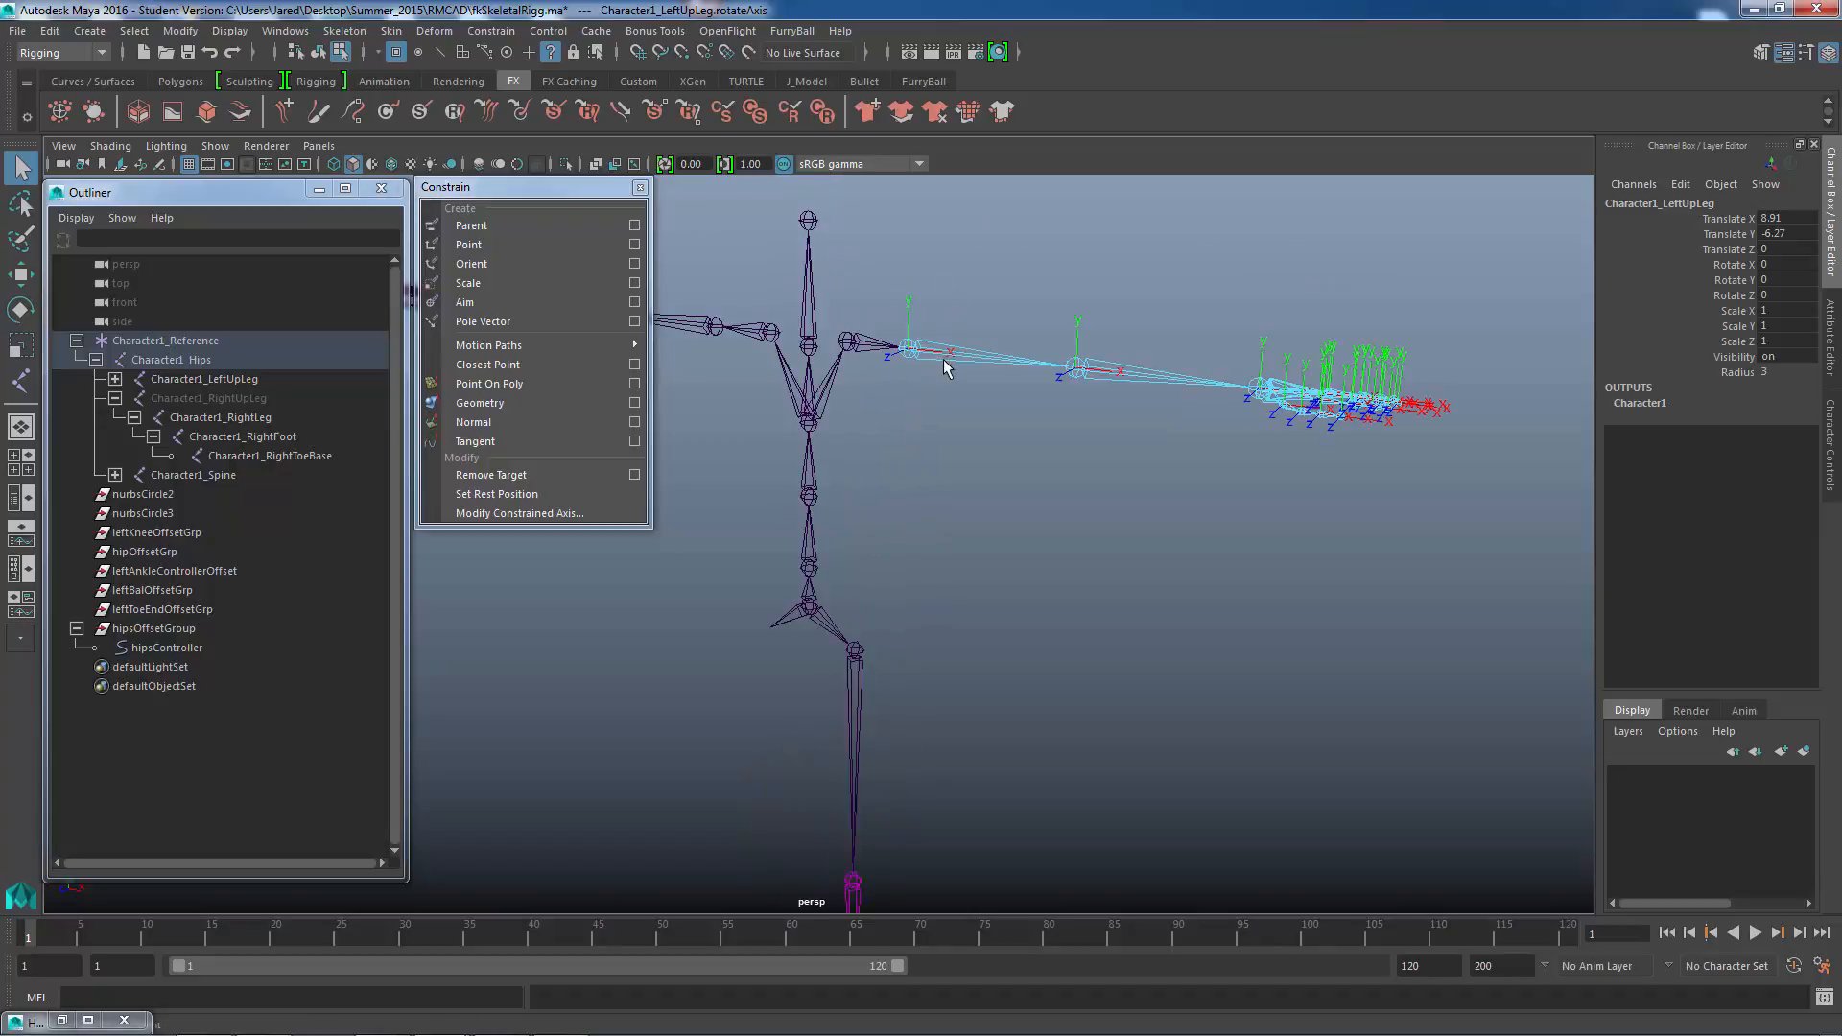
left_click_drag(966, 372, 953, 387, "alt")
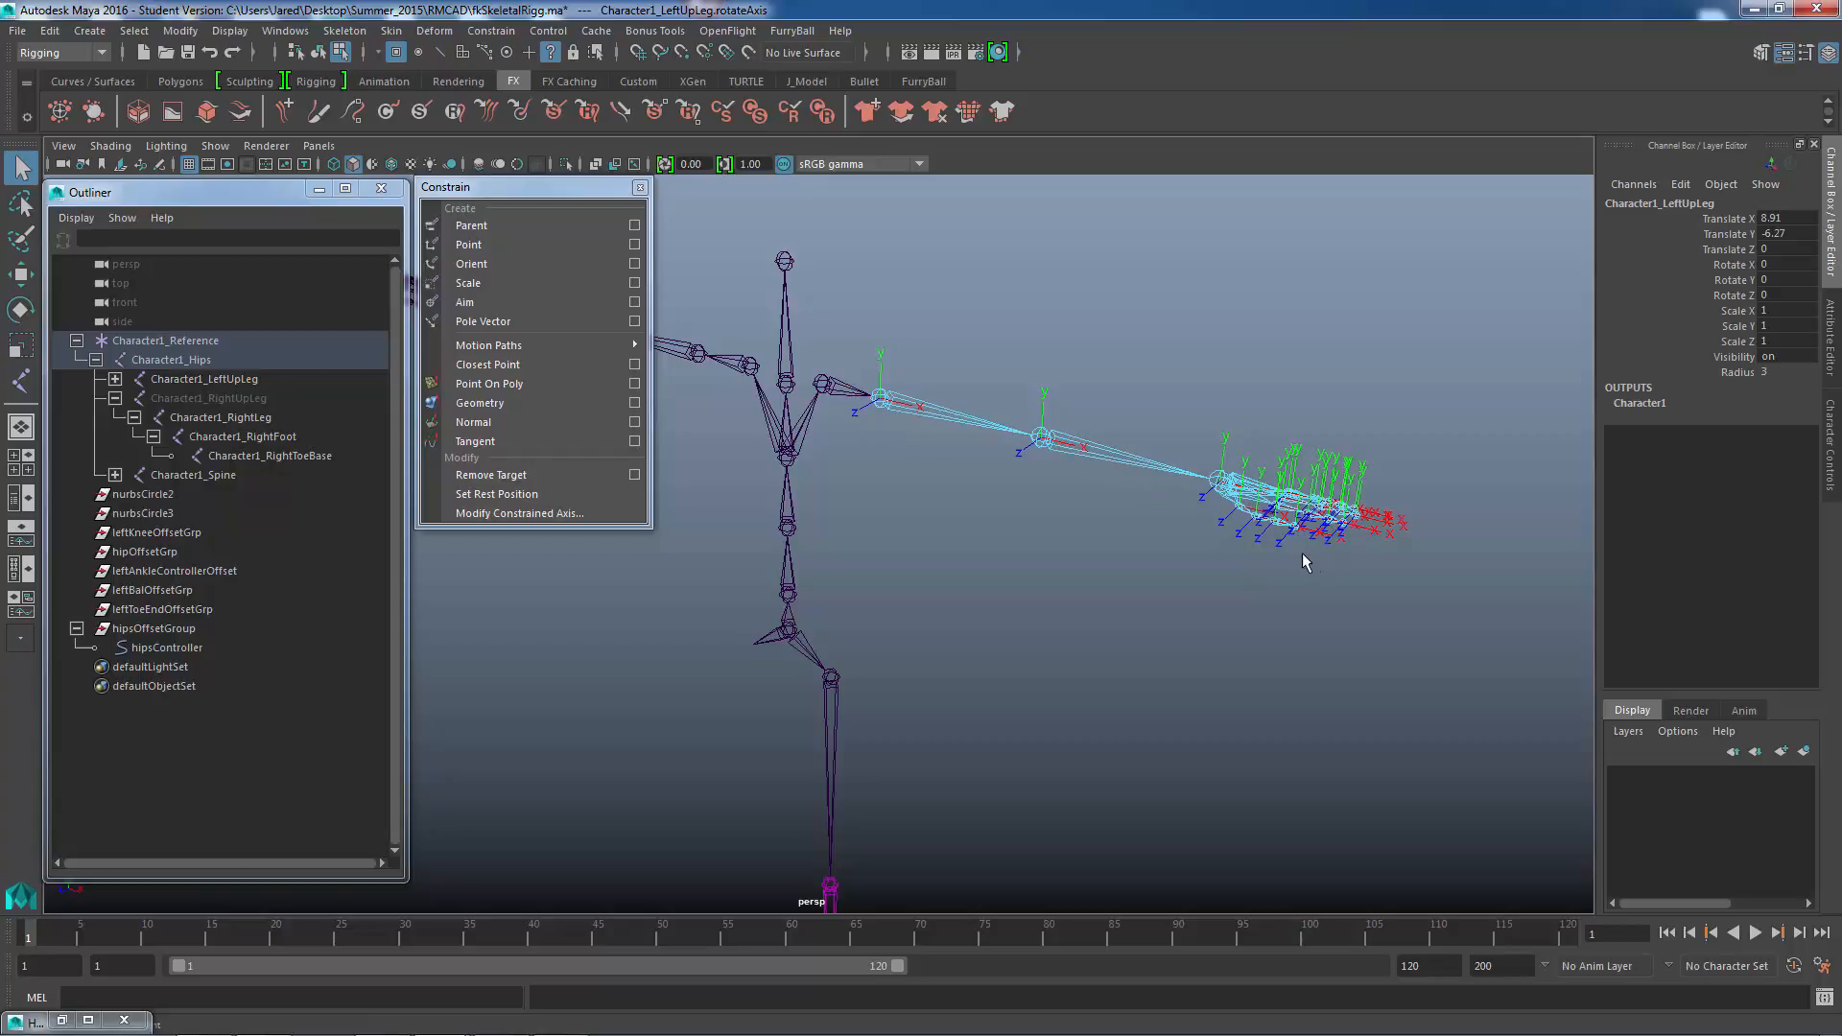
left_click_drag(1302, 552, 865, 478, "alt")
left_click_drag(914, 482, 955, 492, "alt")
middle_click_drag(1028, 554, 981, 439, "alt")
left_click(981, 439)
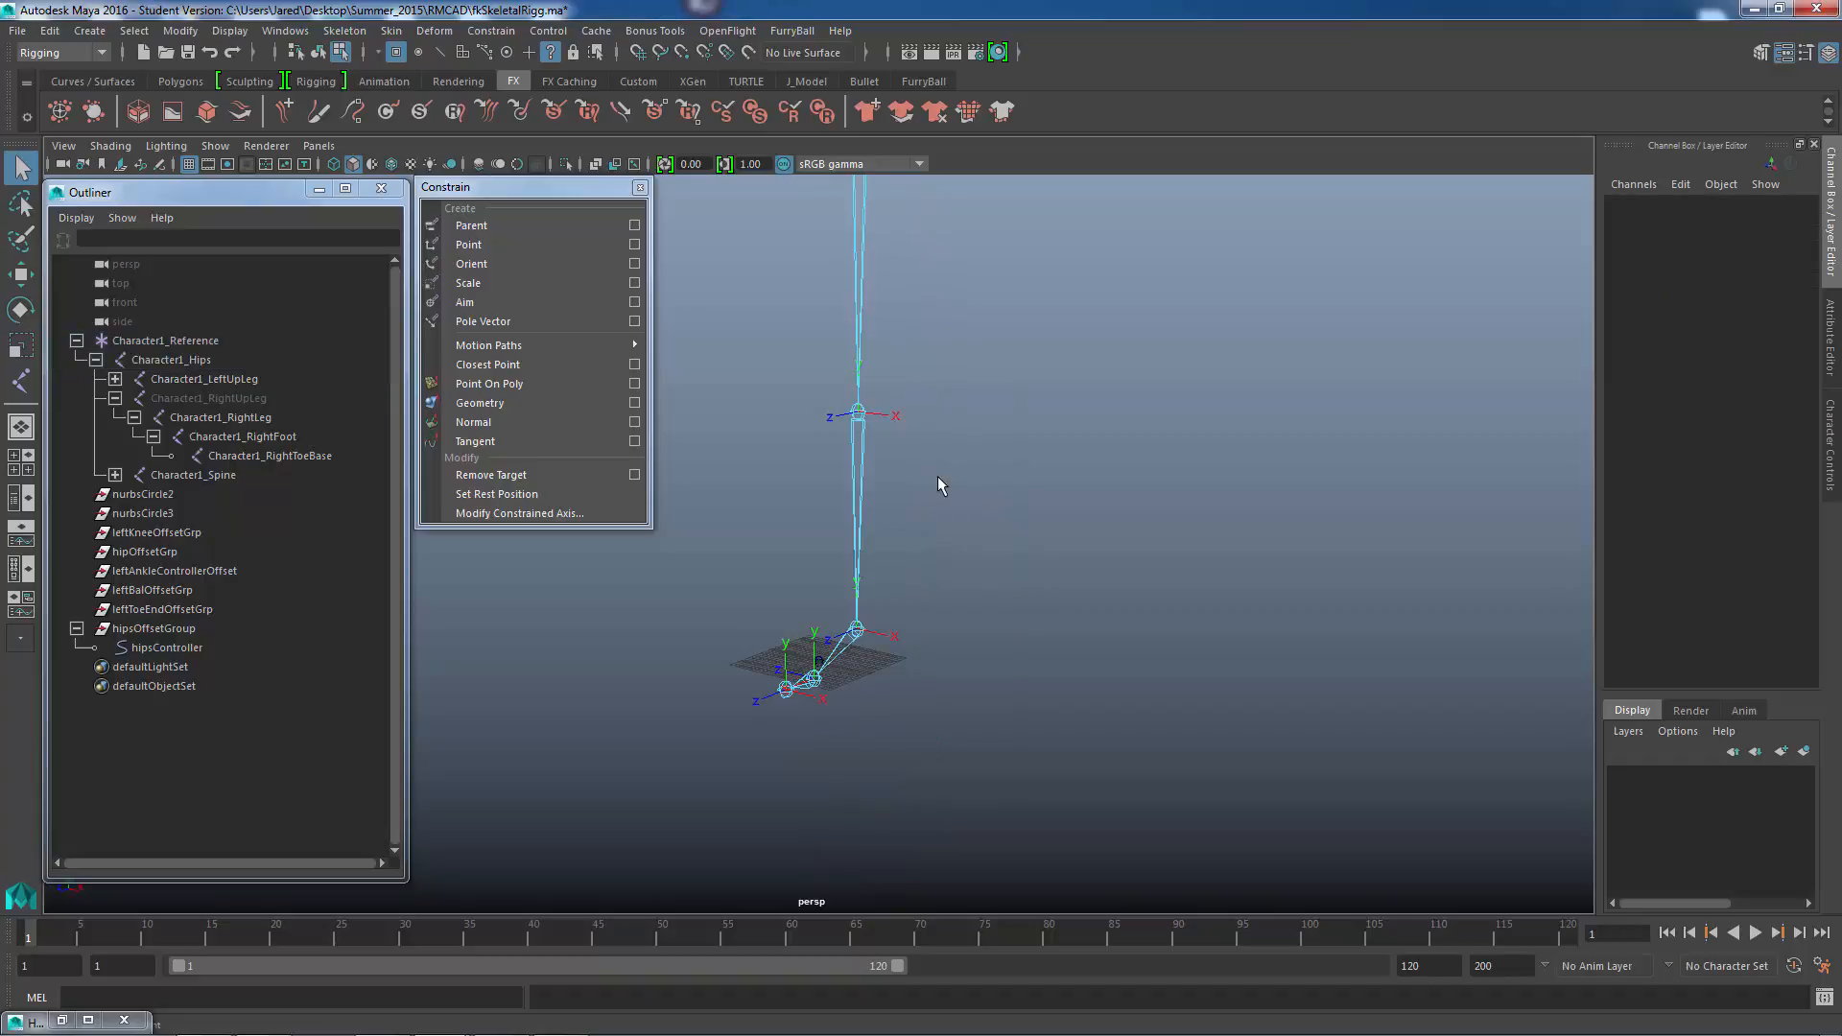
left_click_drag(937, 476, 902, 352, "alt")
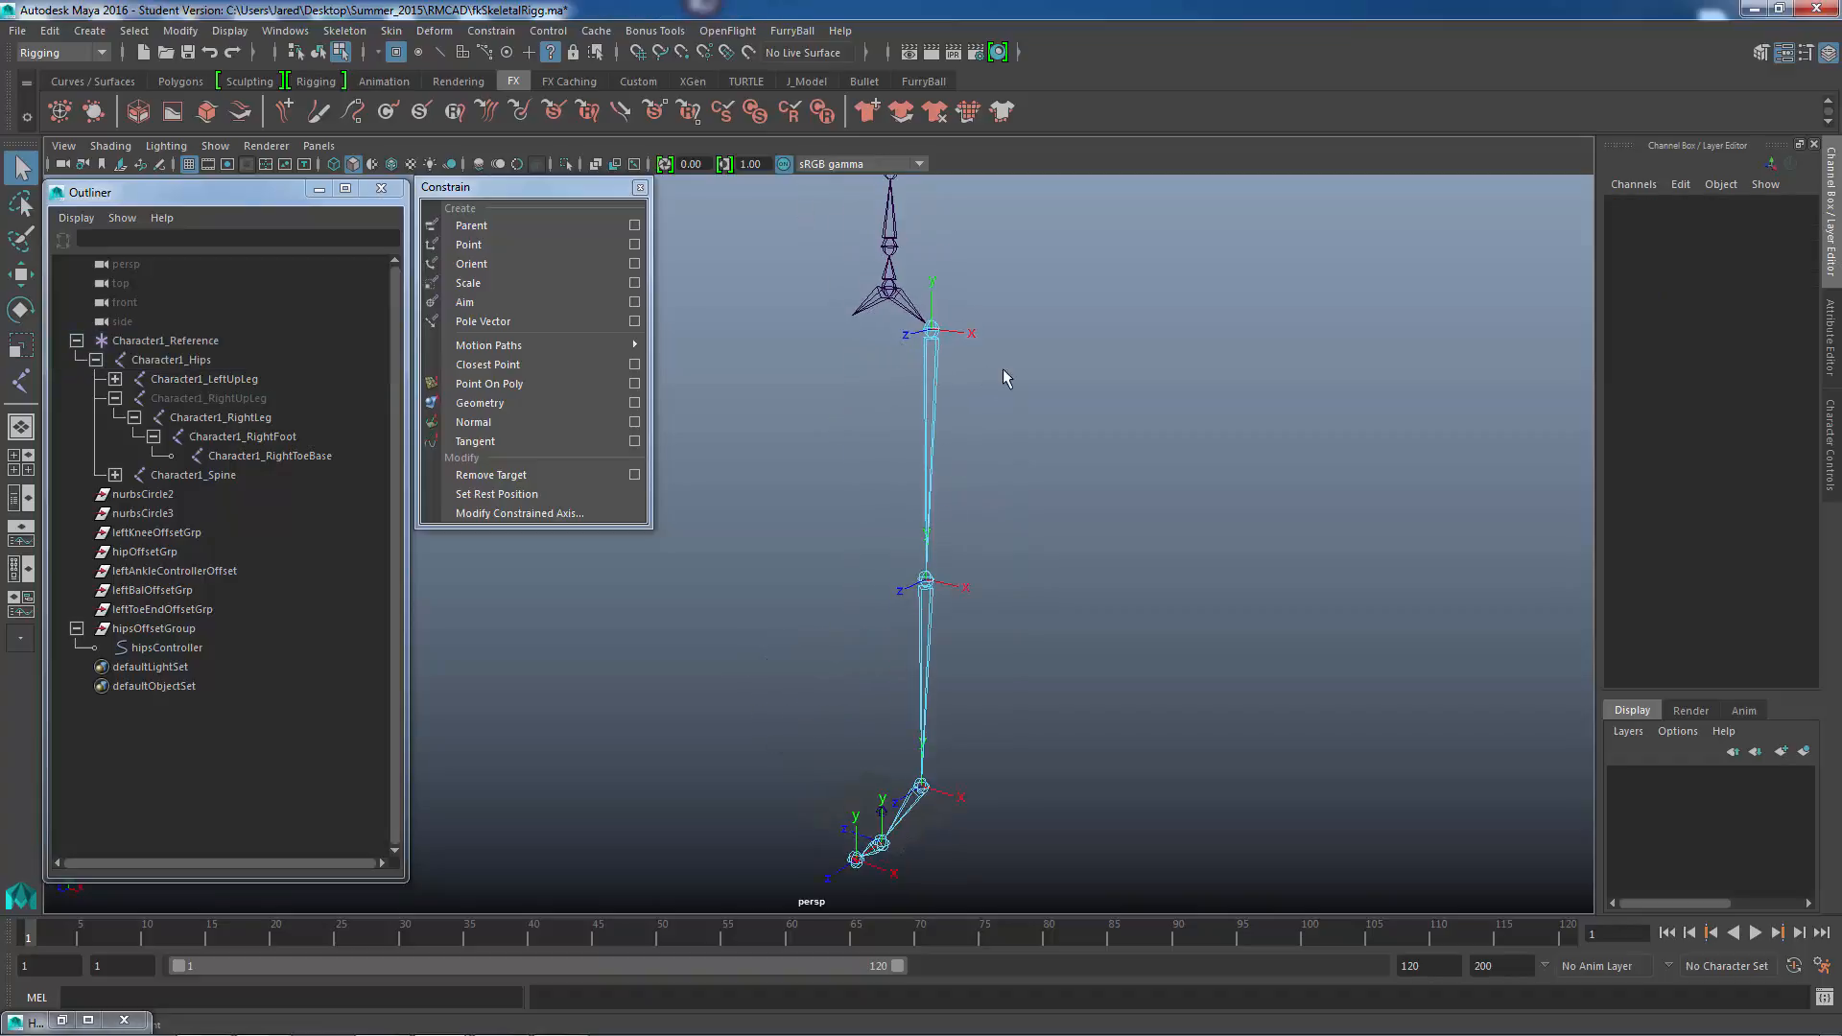
middle_click_drag(950, 350, 897, 348, "alt")
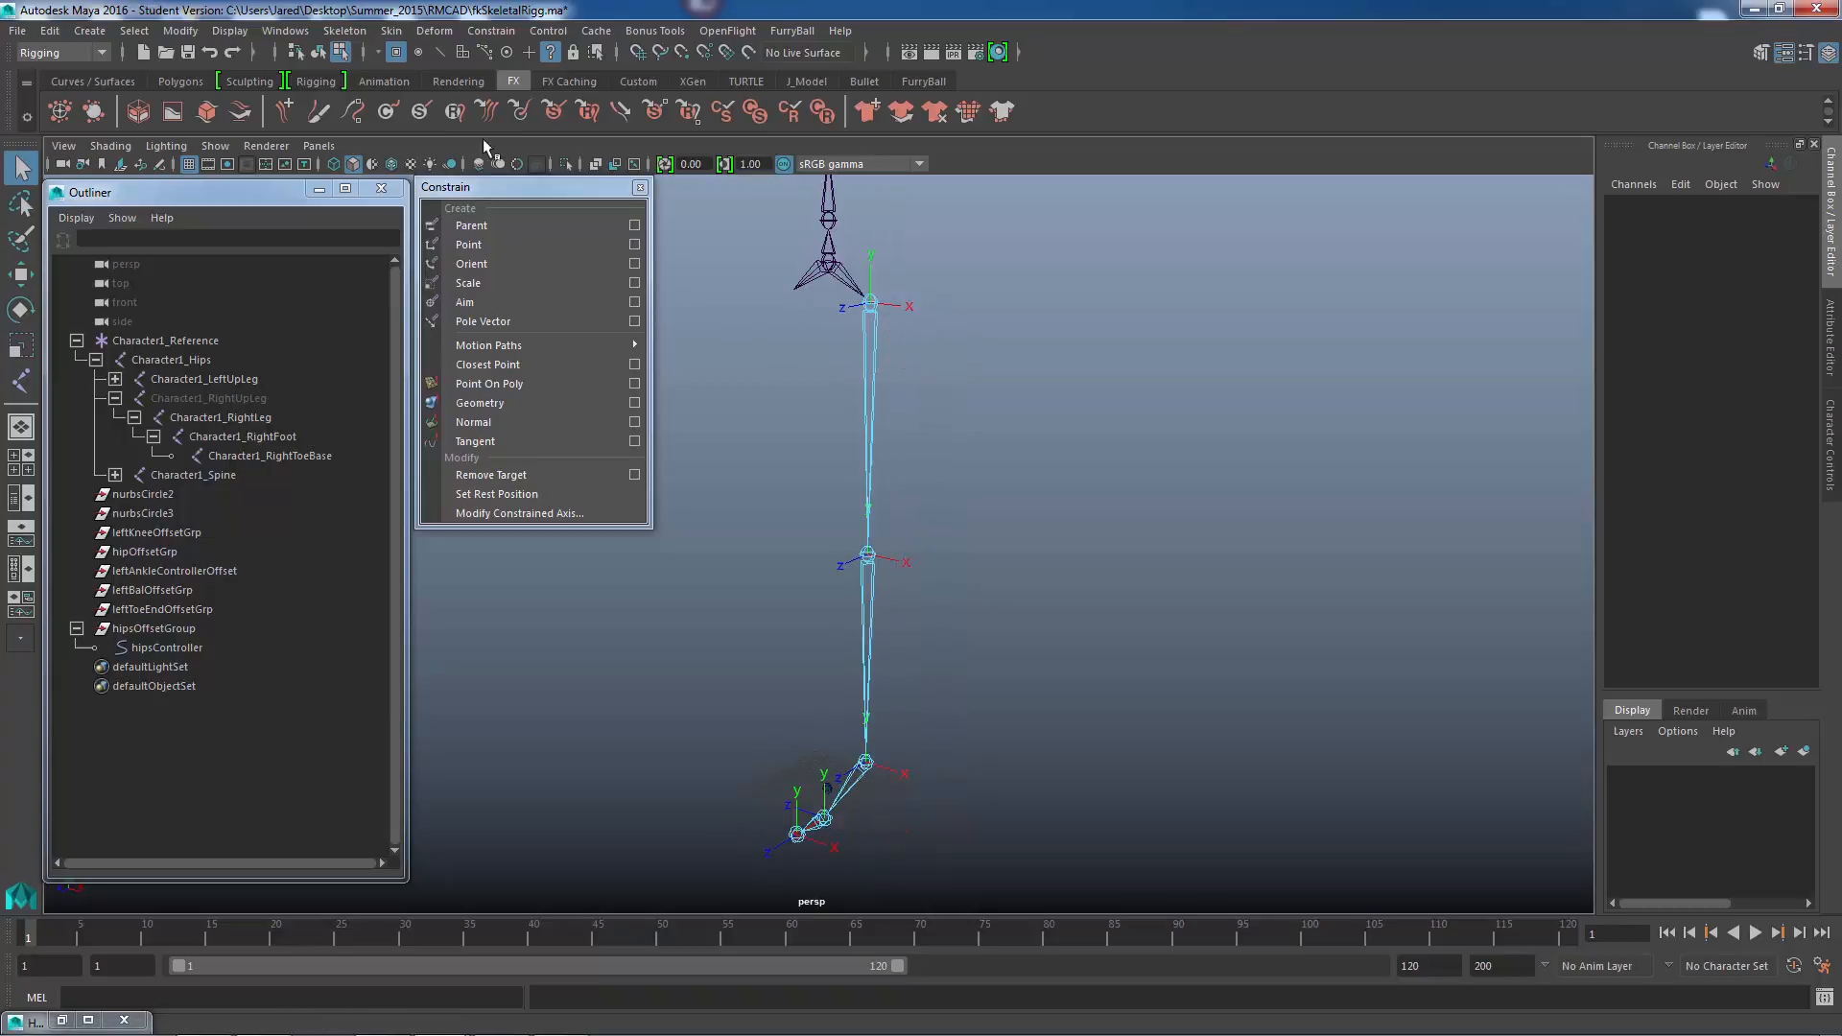
- Return to object mode and orient Character1_LeftUpLeg and its child joints with primary axis X, secondary axis Y and world orientation Y
left_click(317, 53)
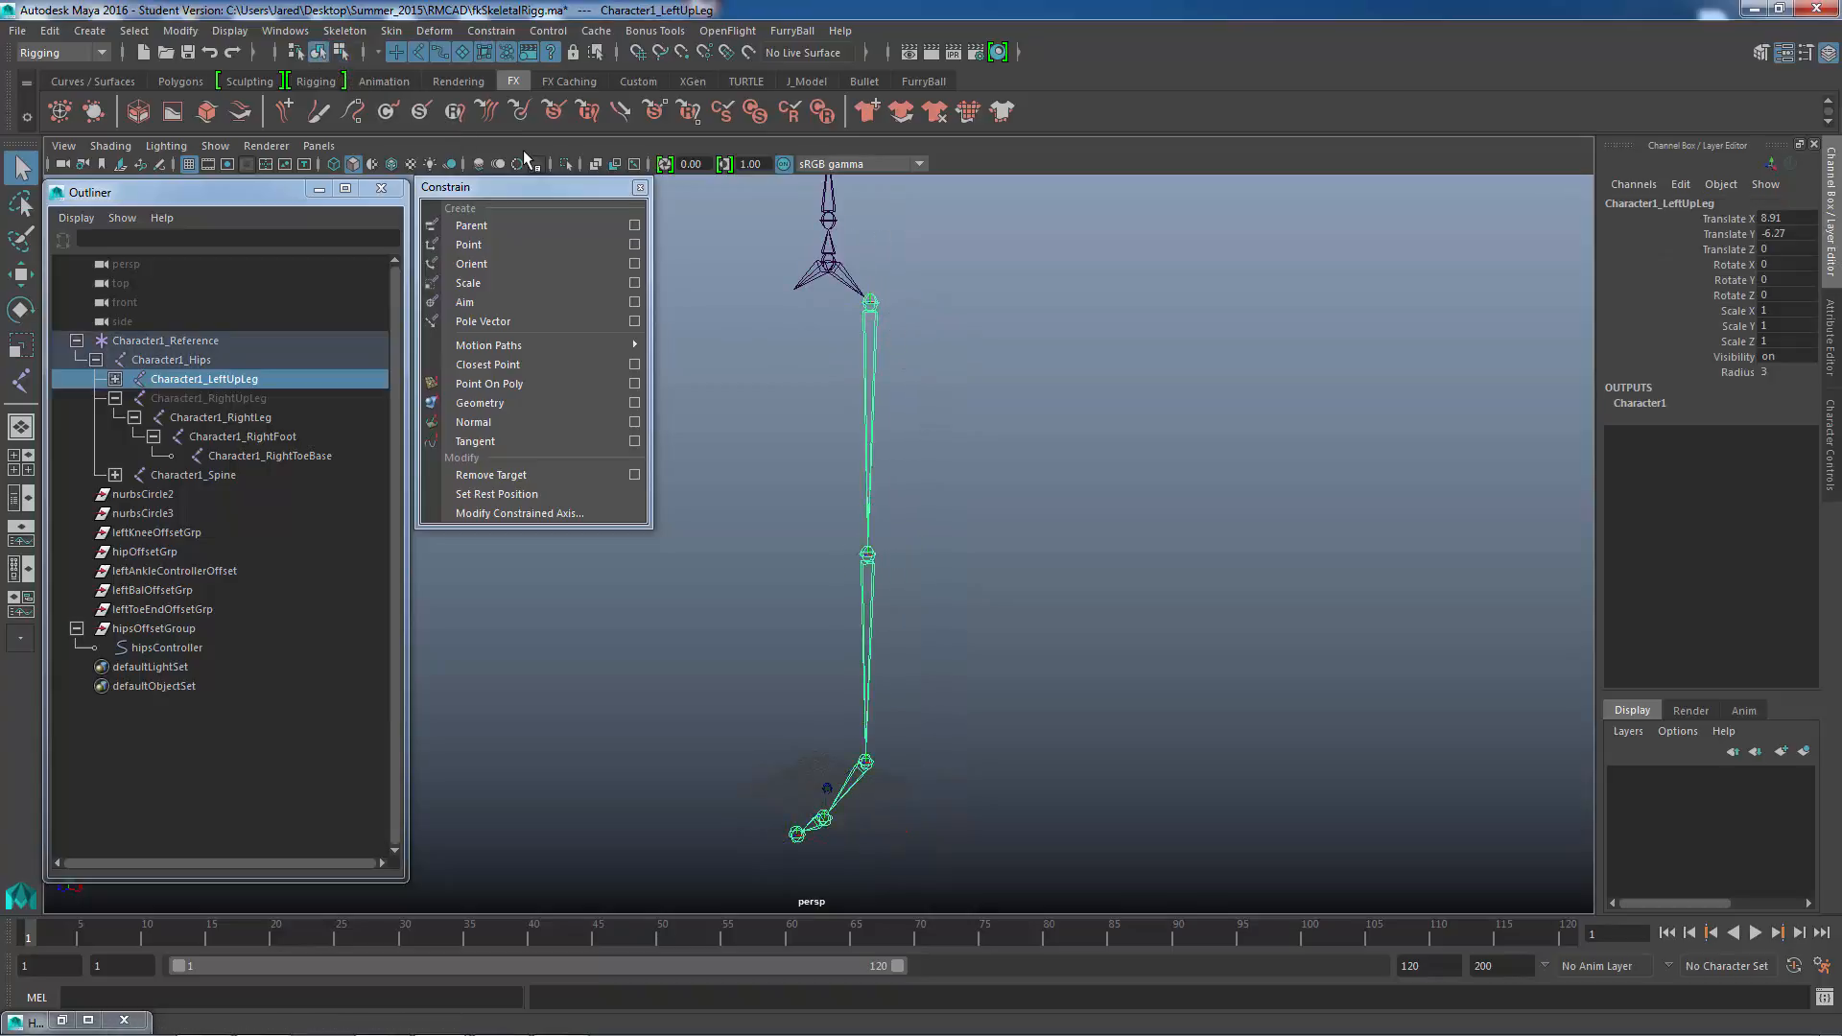
left_click(346, 30)
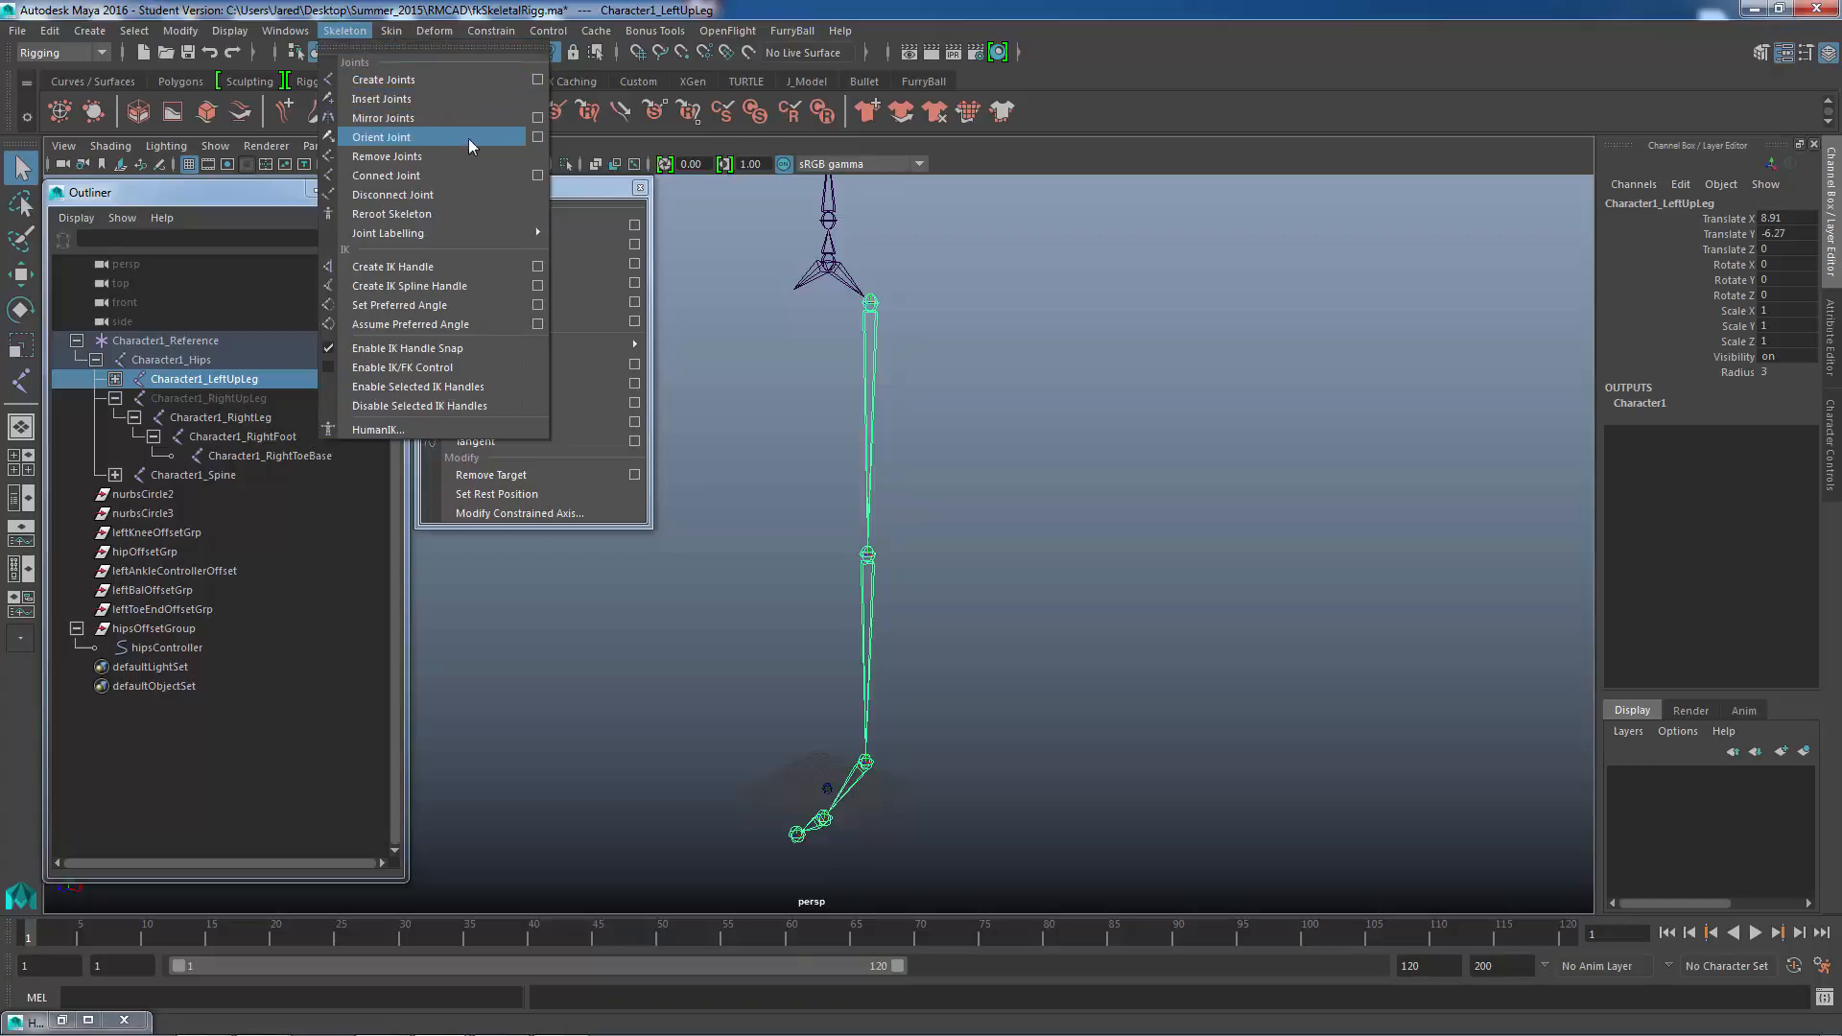
left_click(535, 138)
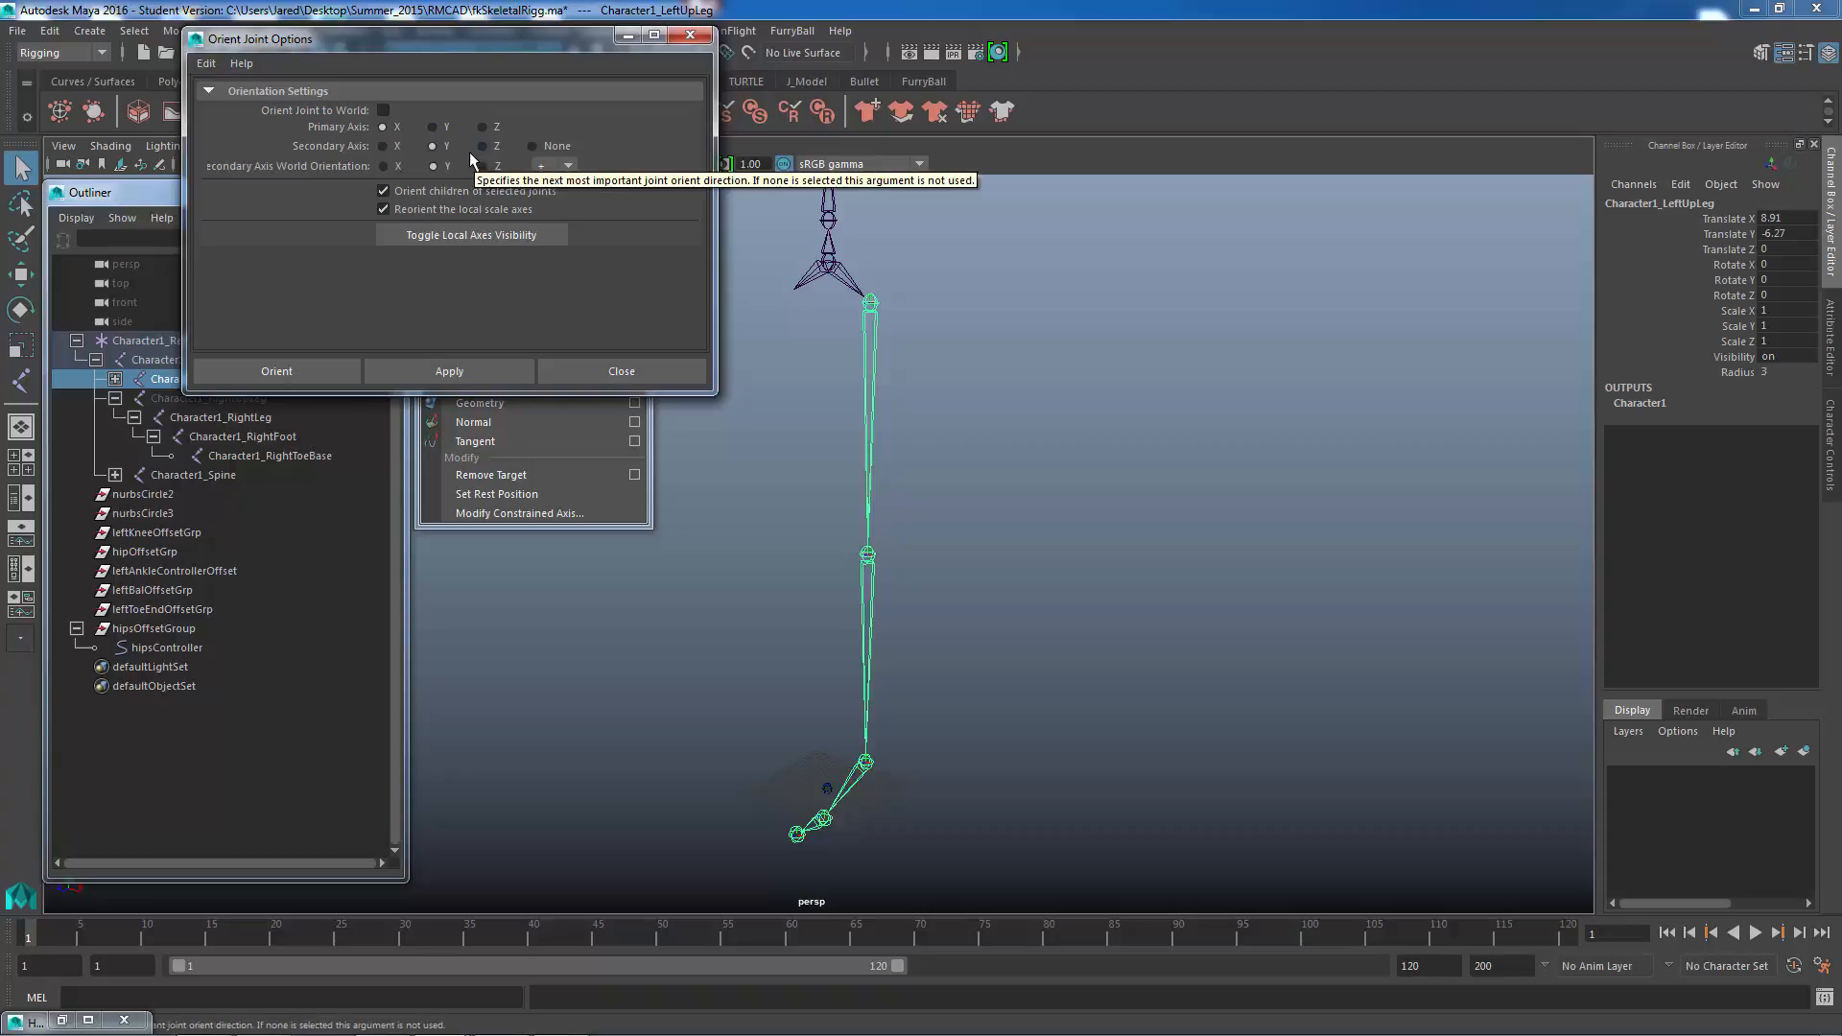
left_click(312, 365)
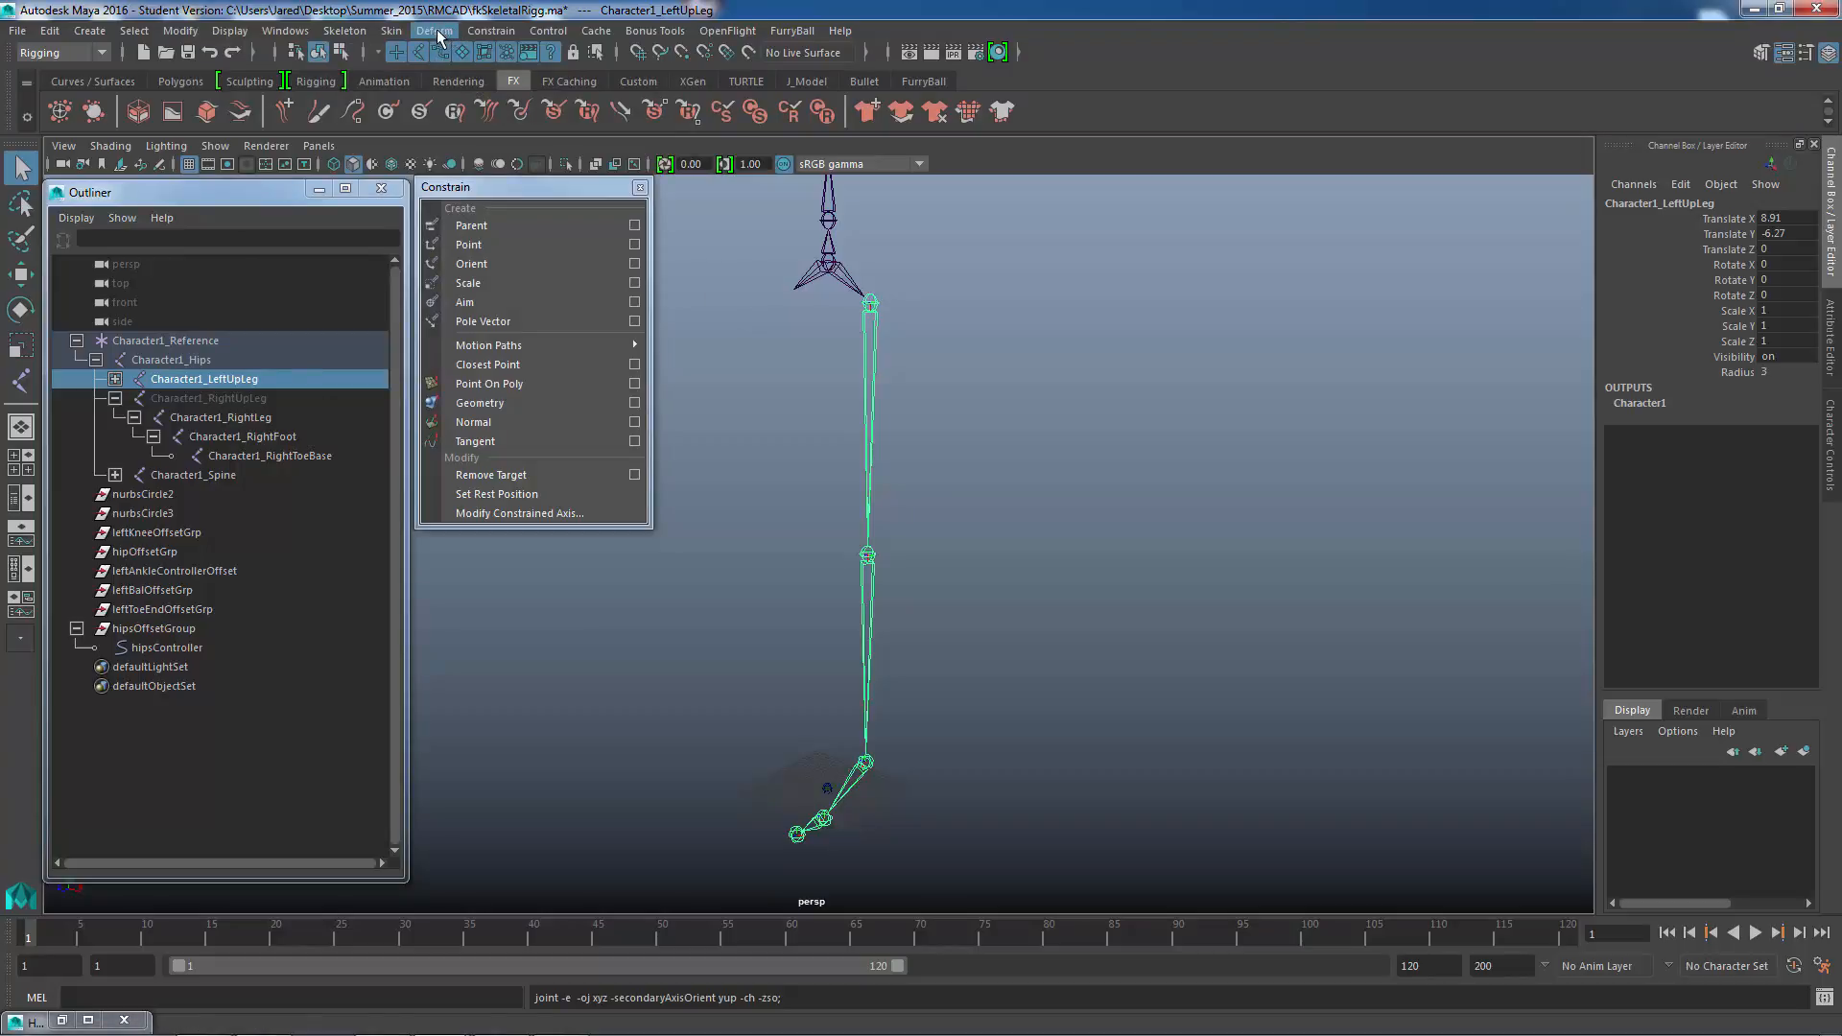
left_click(348, 32)
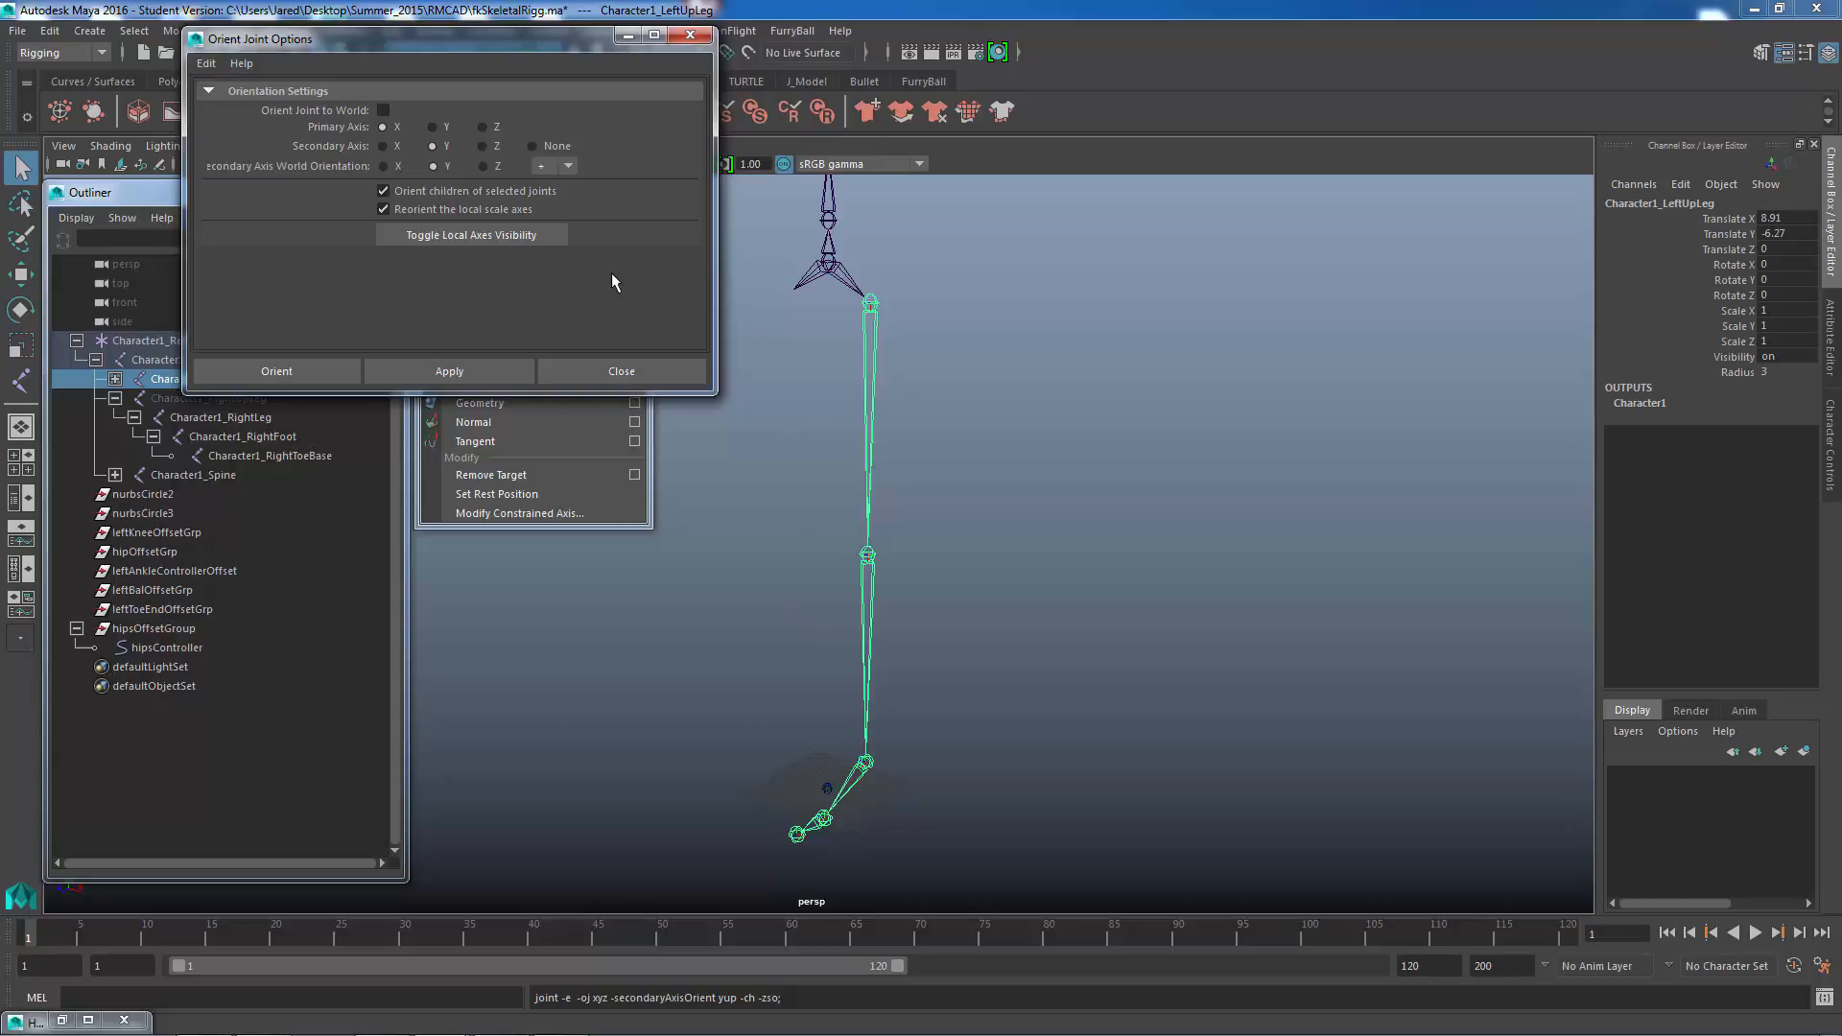
left_click(622, 371)
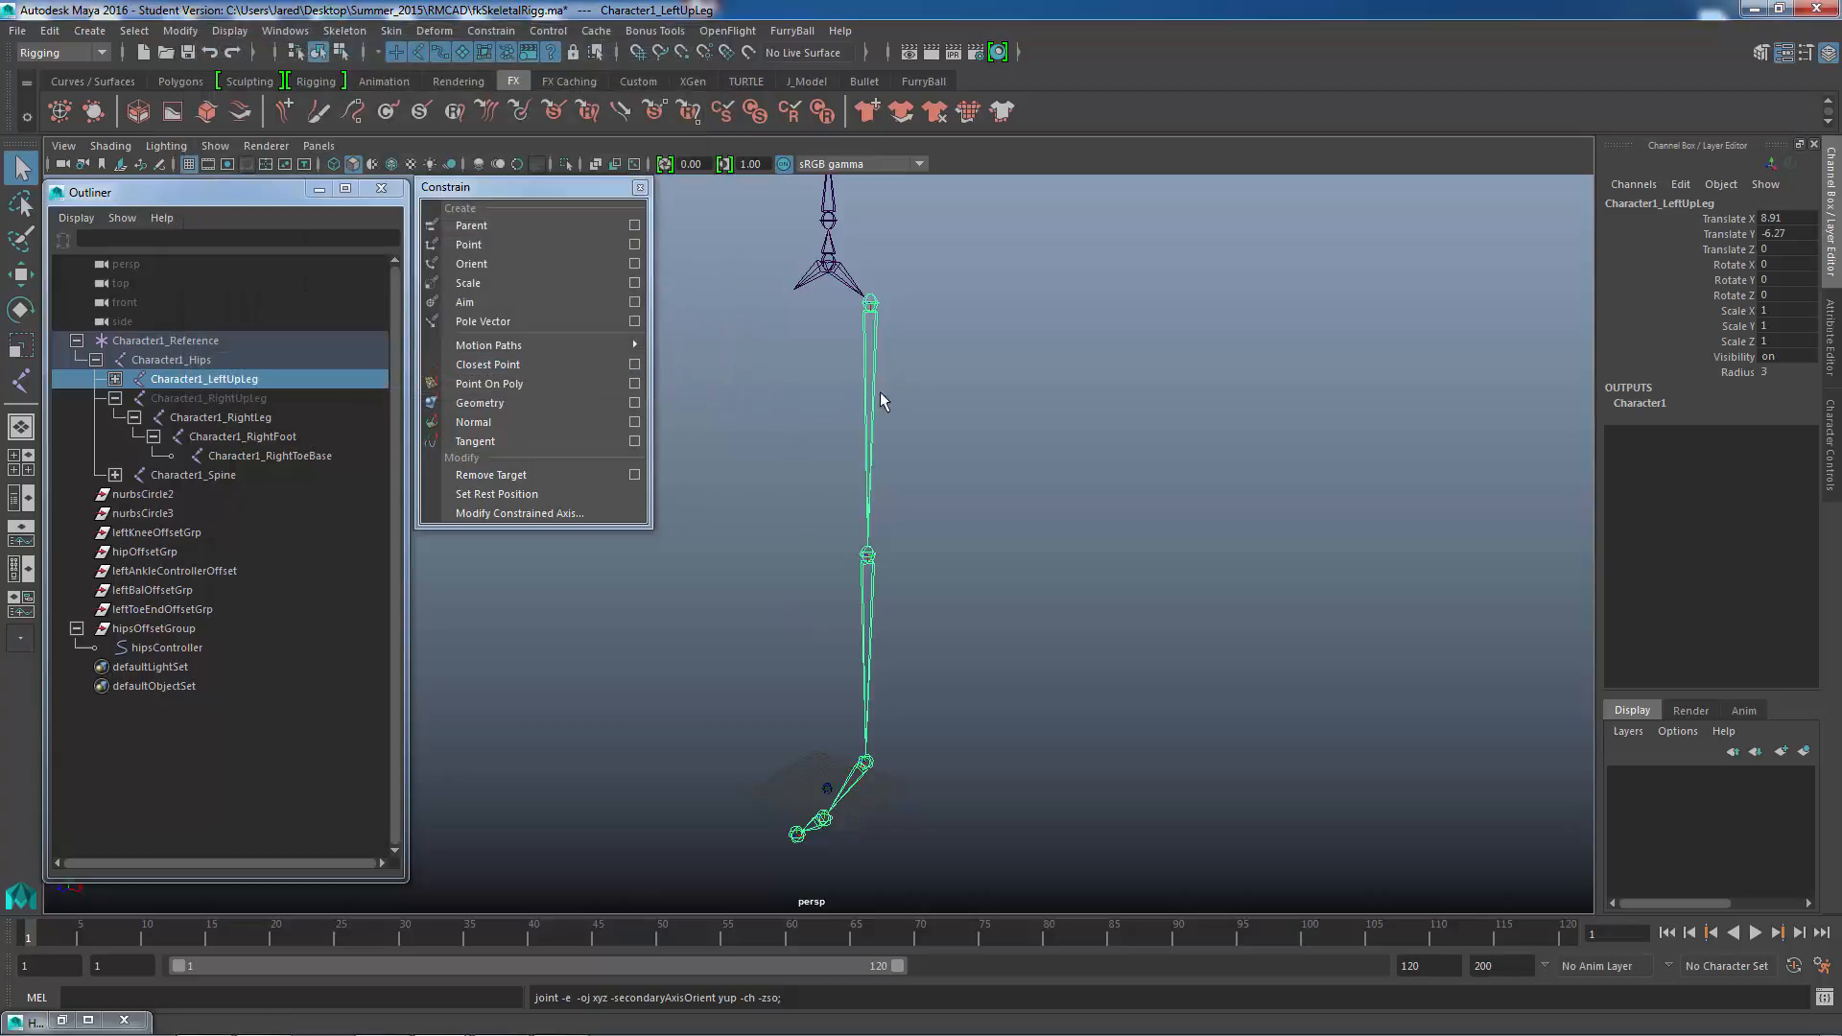
- Display the left leg's local rotation axes again and inspect the orientation of the joints
left_click(340, 52)
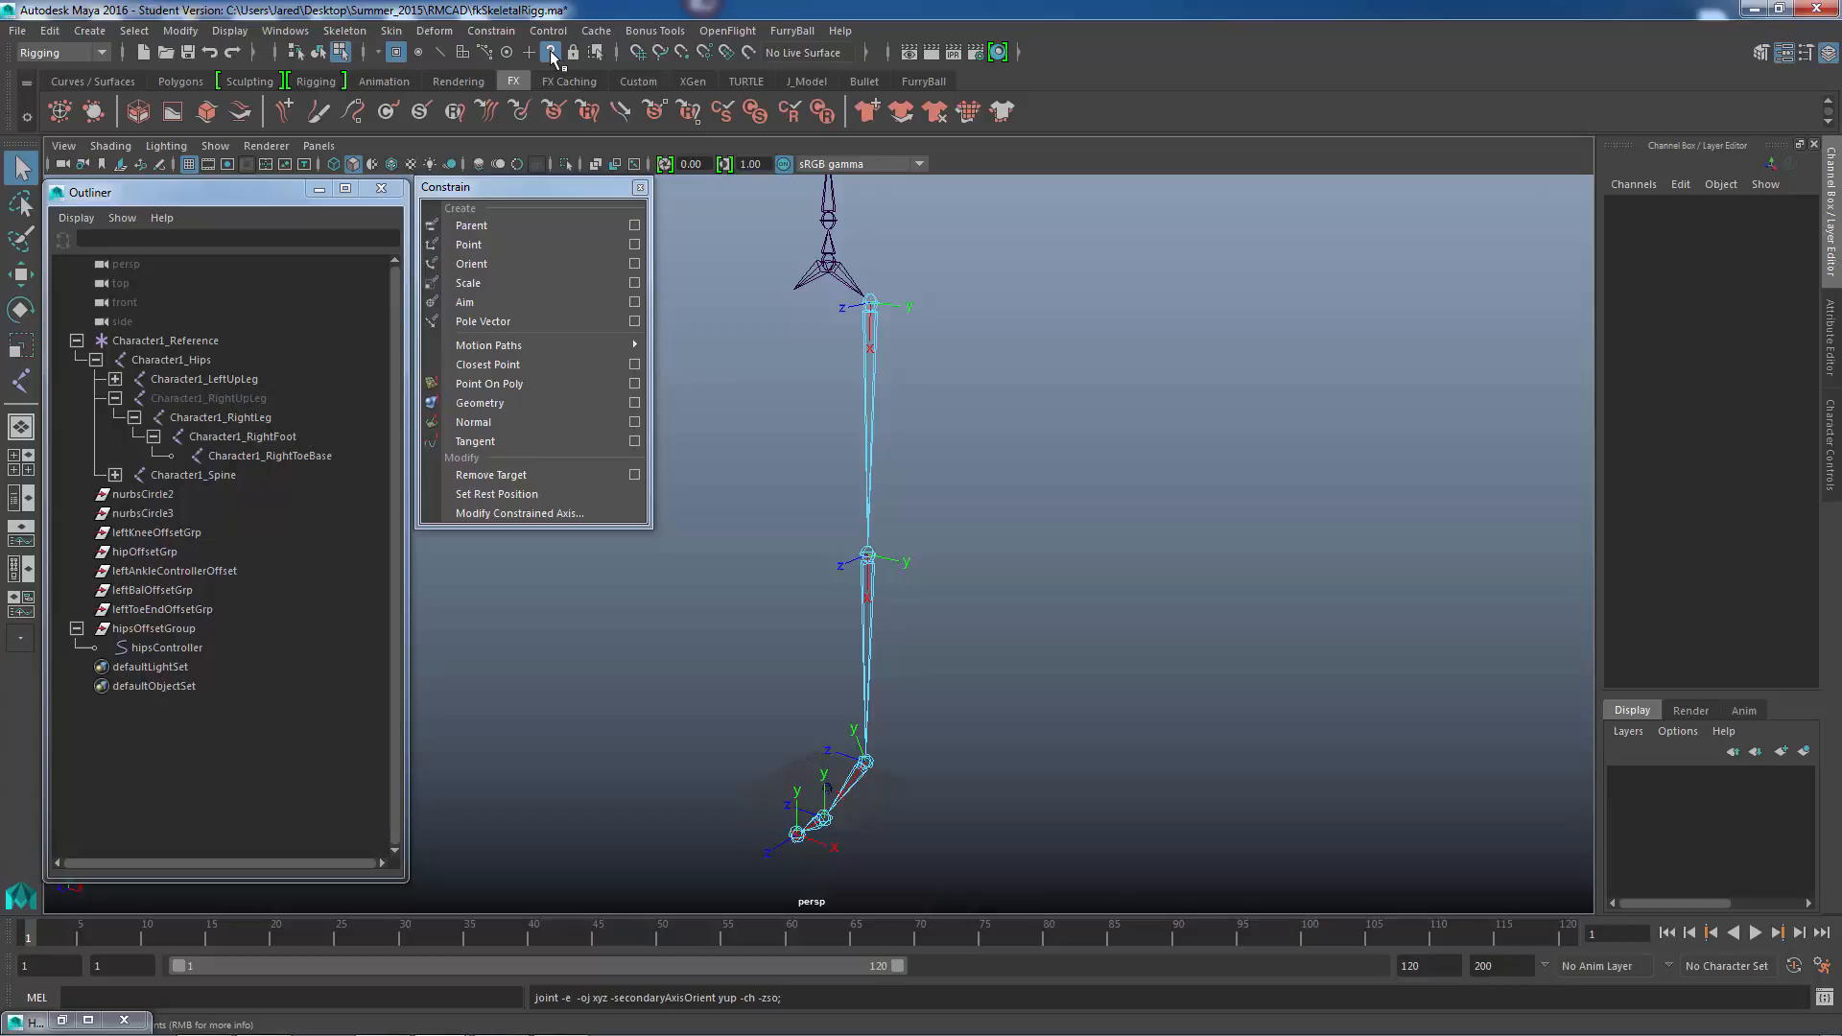
left_click_drag(869, 331, 866, 316, "alt")
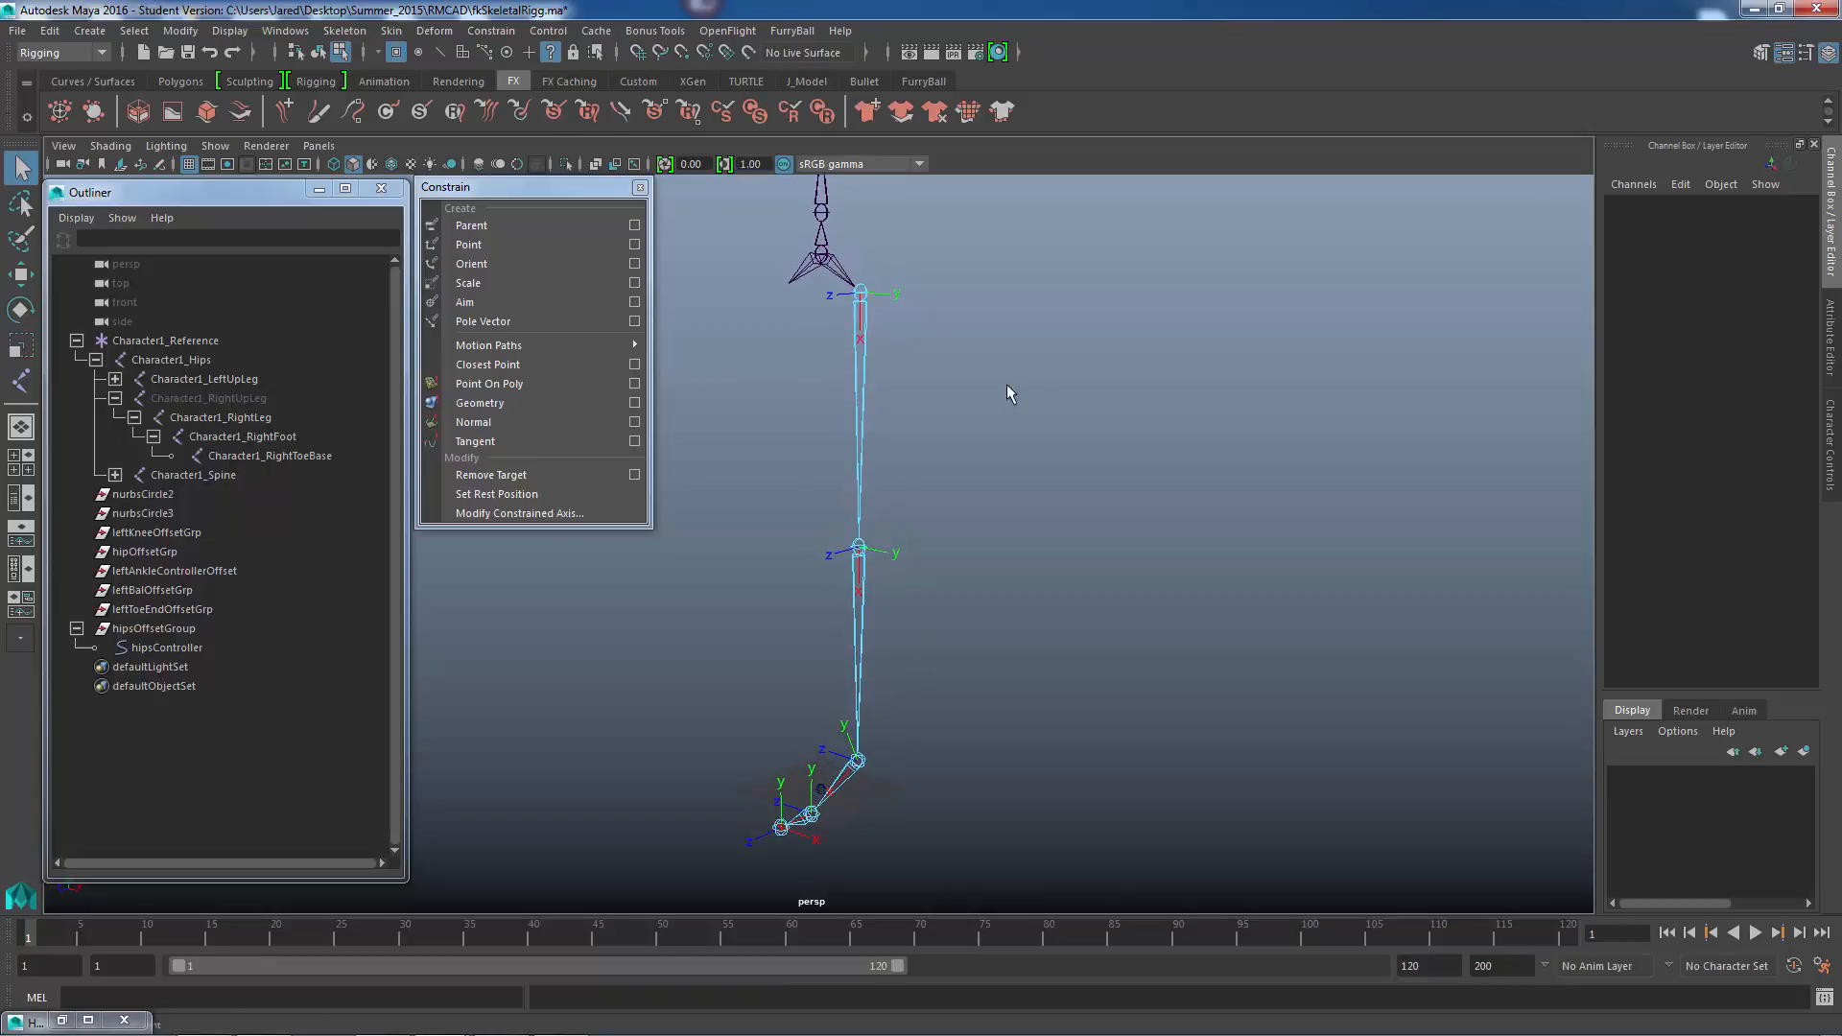
left_click_drag(1006, 384, 1029, 389, "alt")
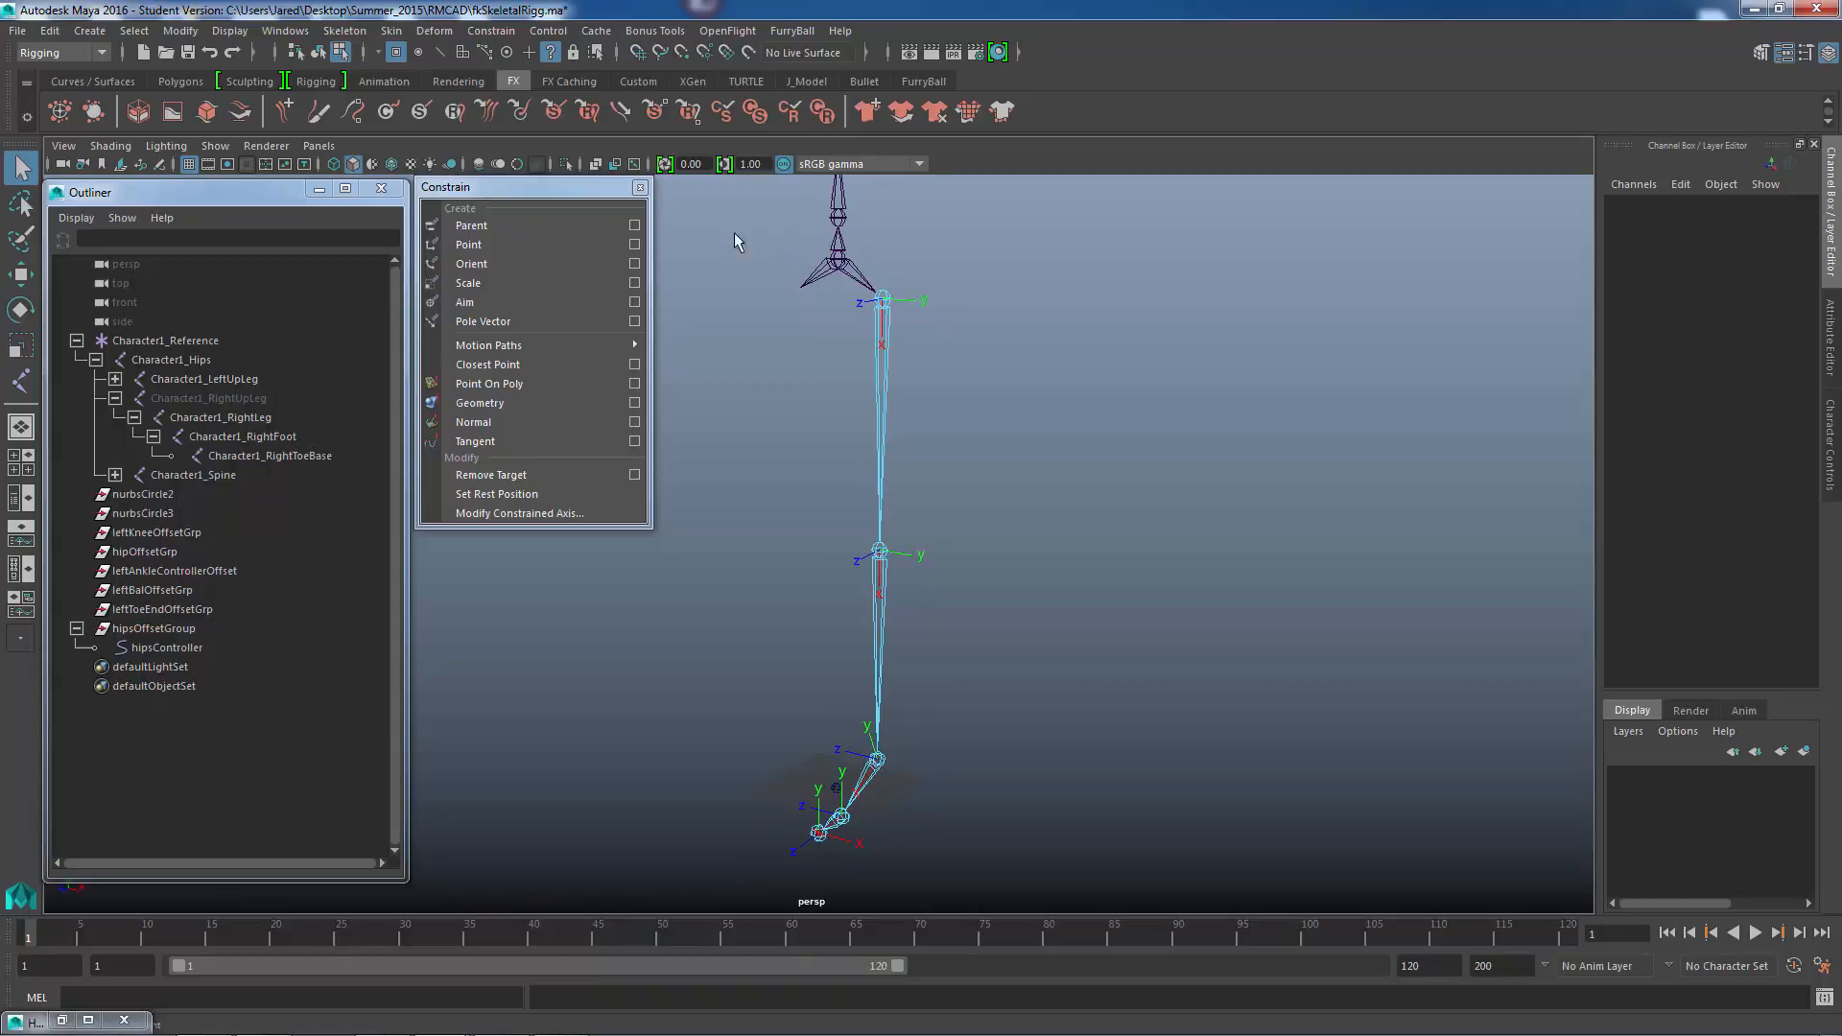
- Reorient Character1_LeftUpLeg and its children with primary axis X, secondary axis Z and world orientation Y
left_click(204, 379)
left_click(345, 30)
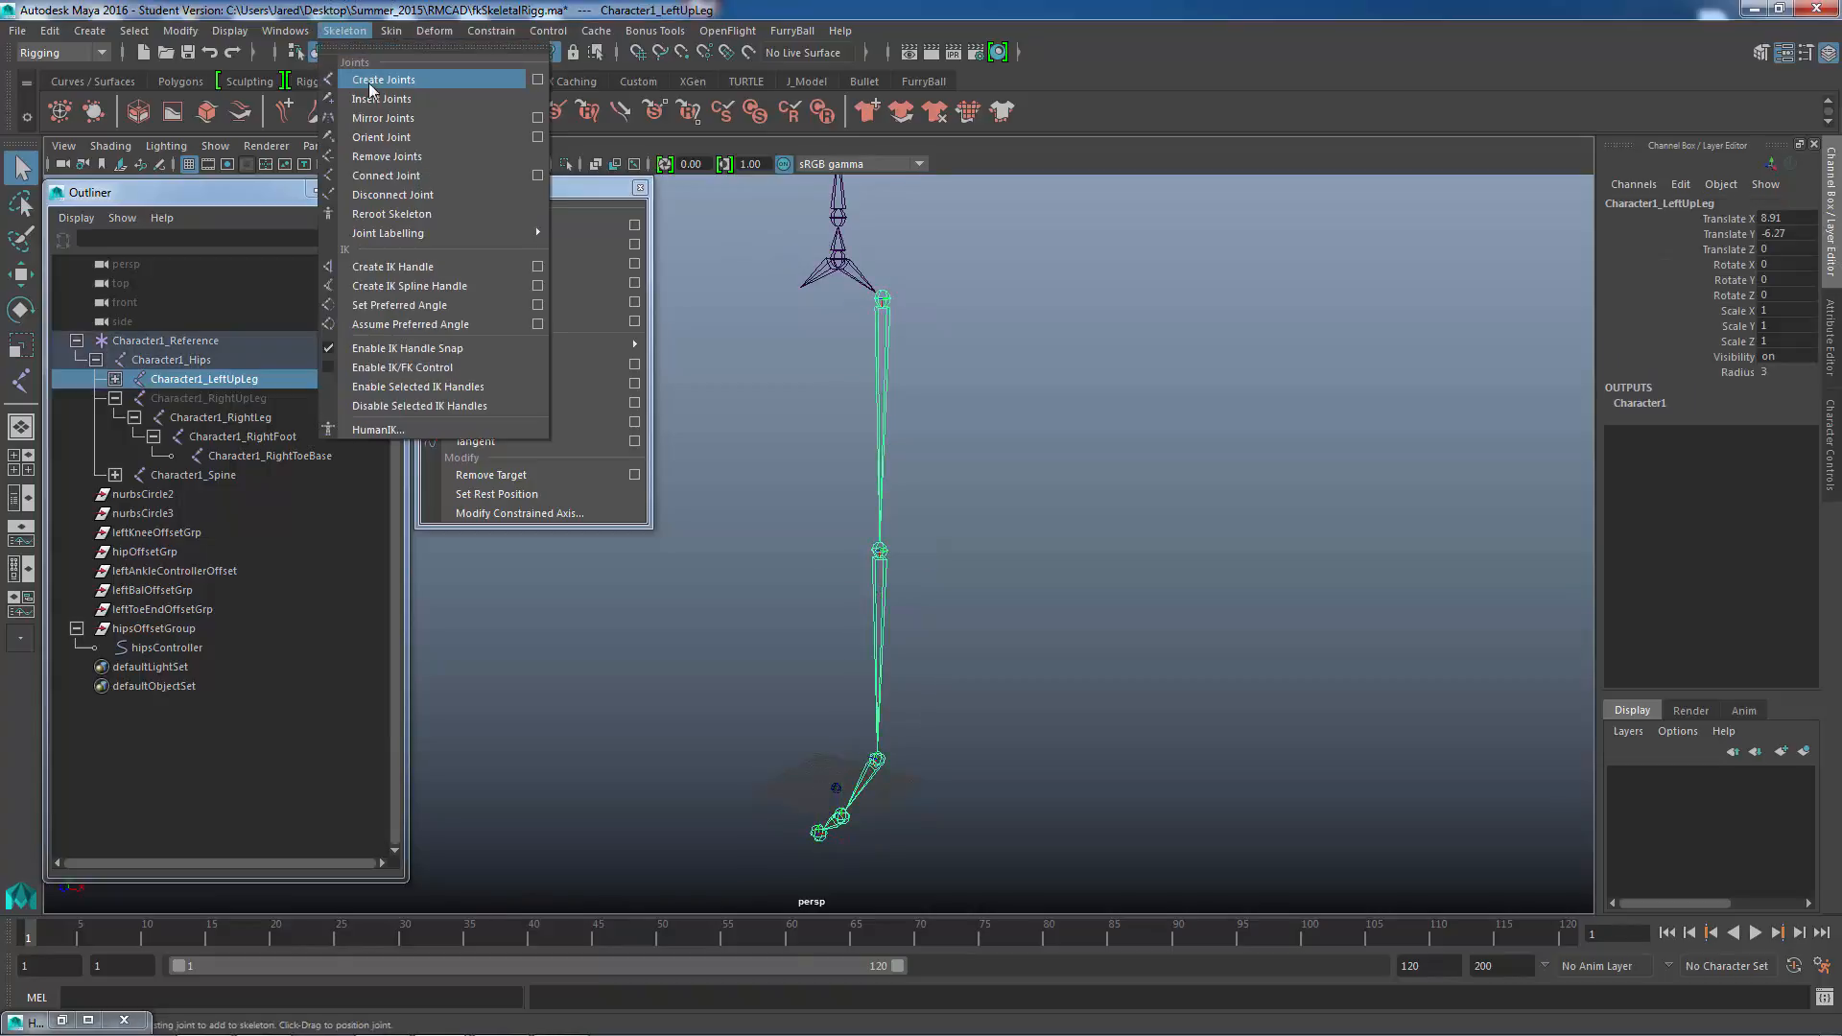
left_click(537, 138)
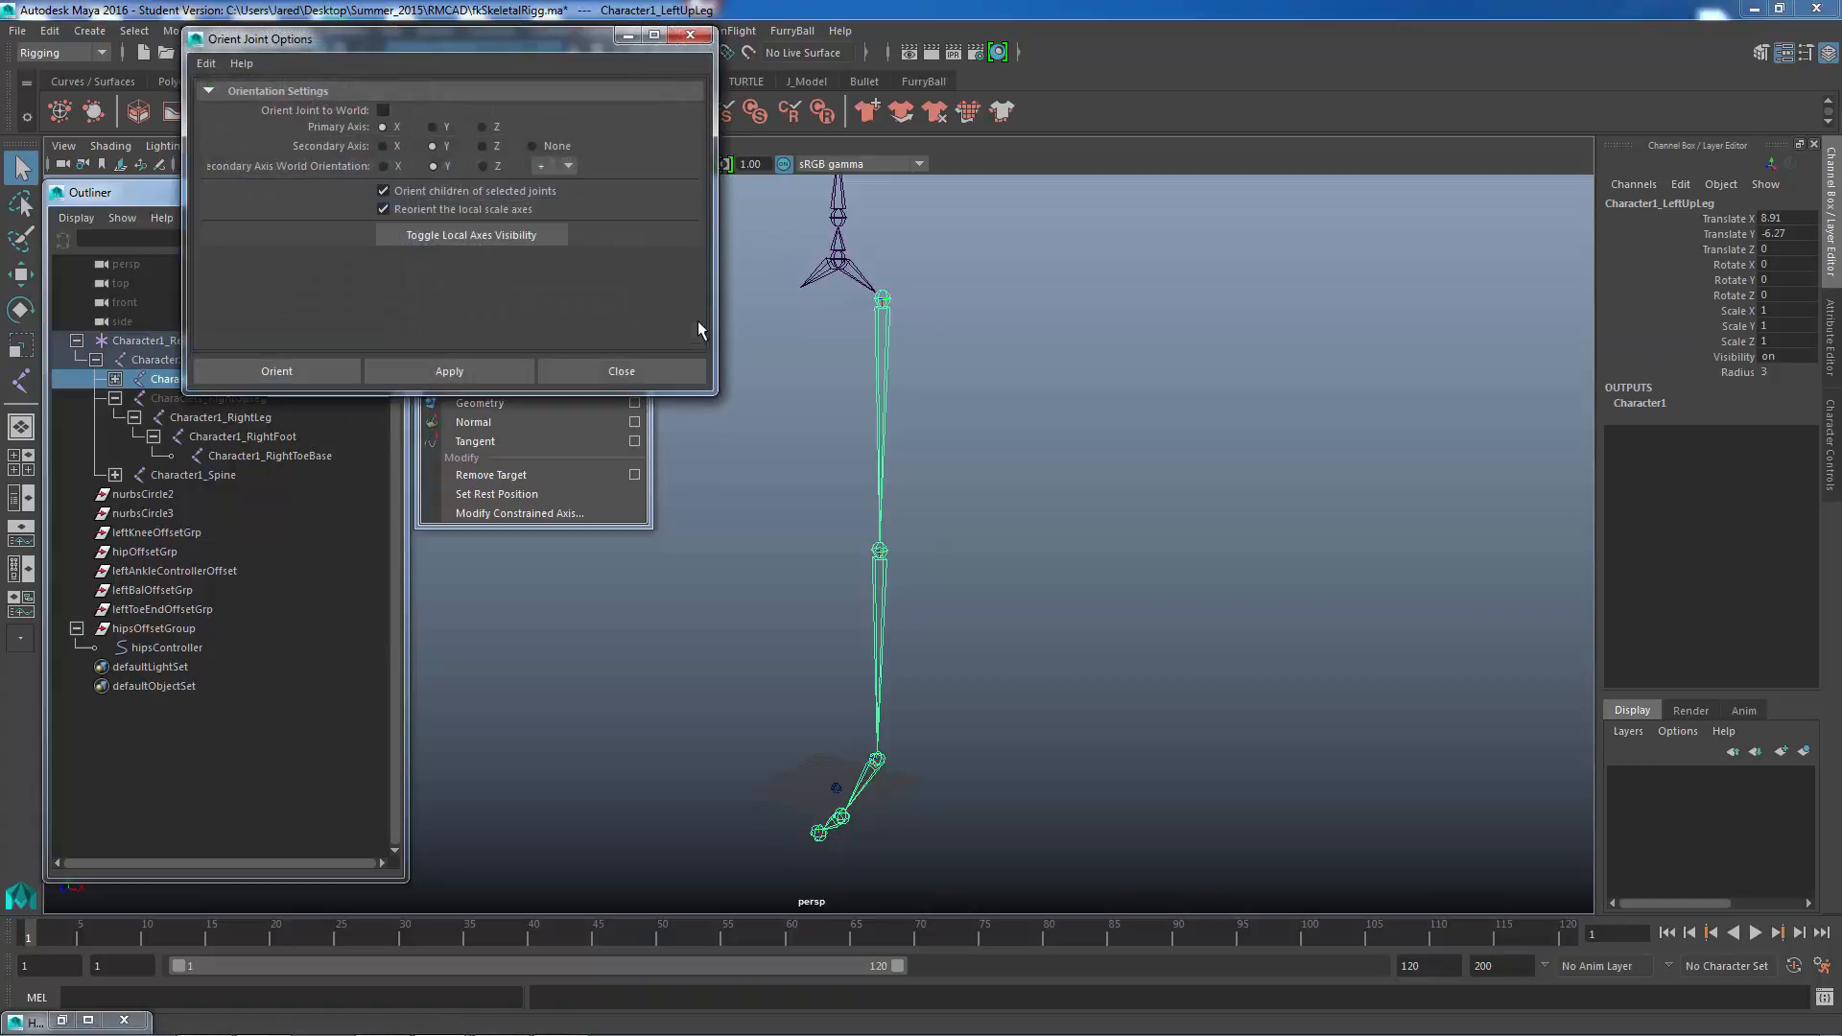
left_click(482, 146)
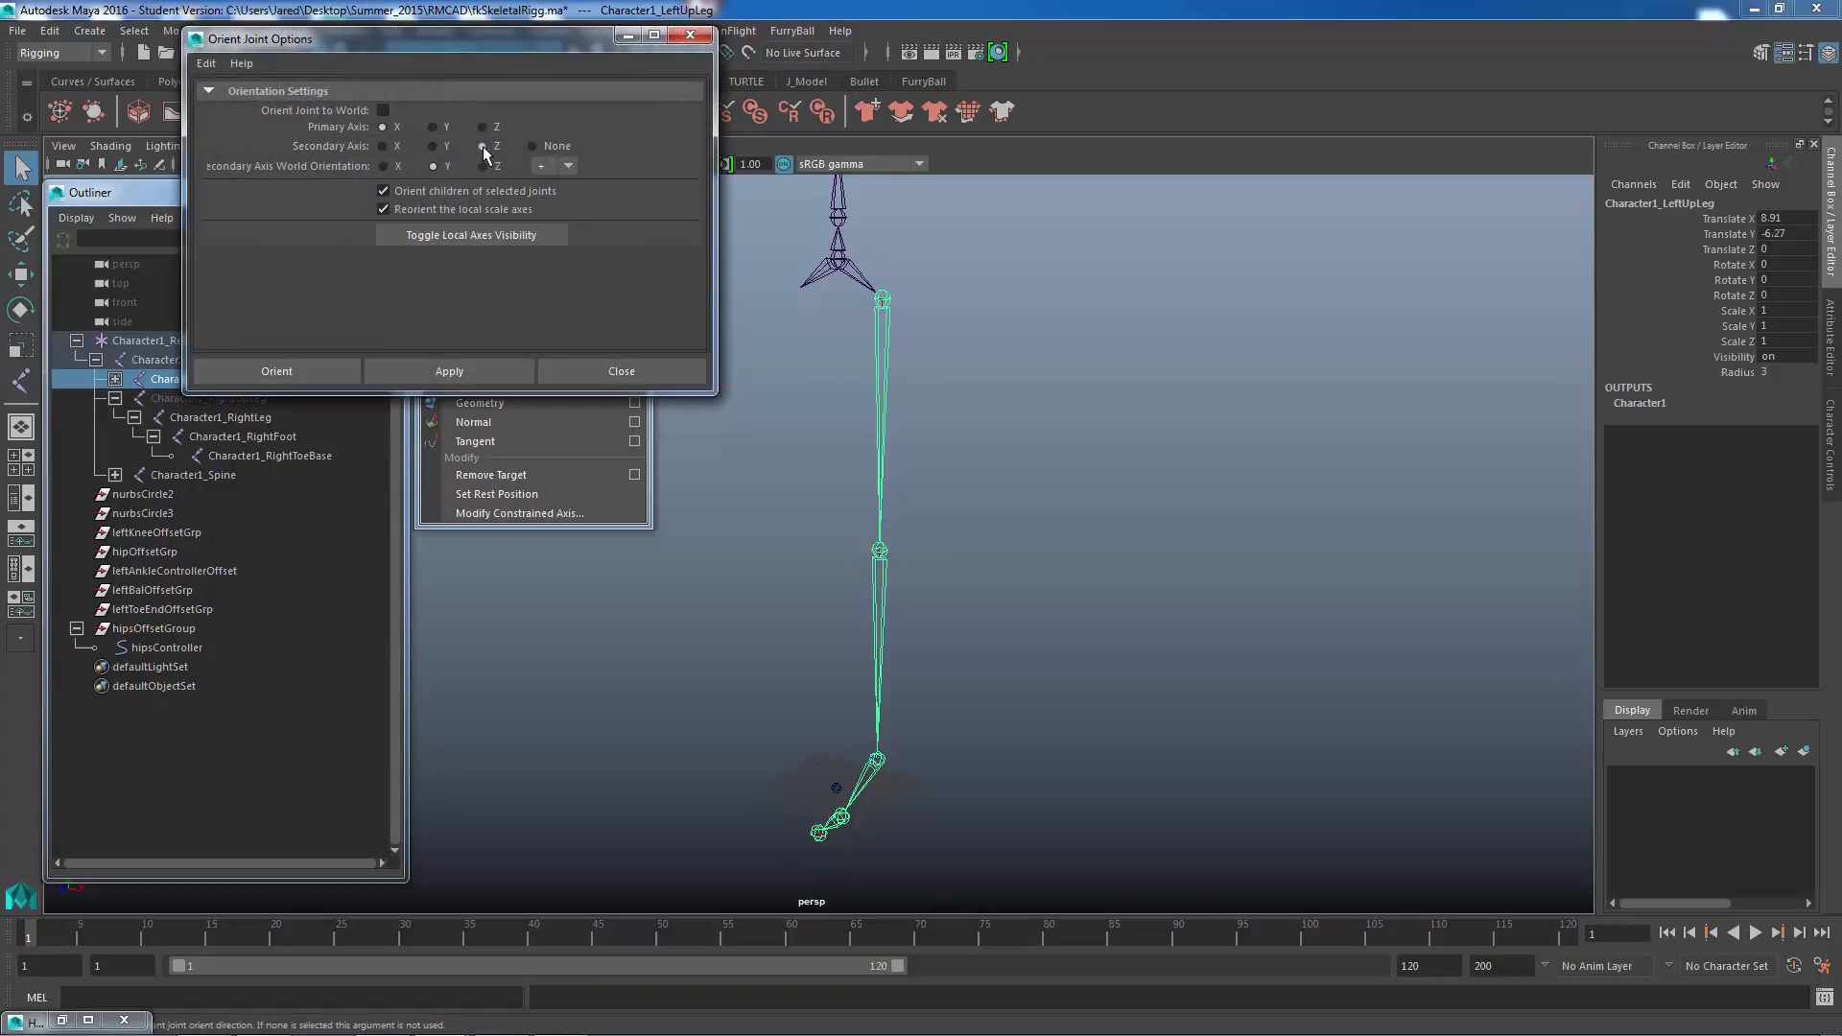
left_click(418, 371)
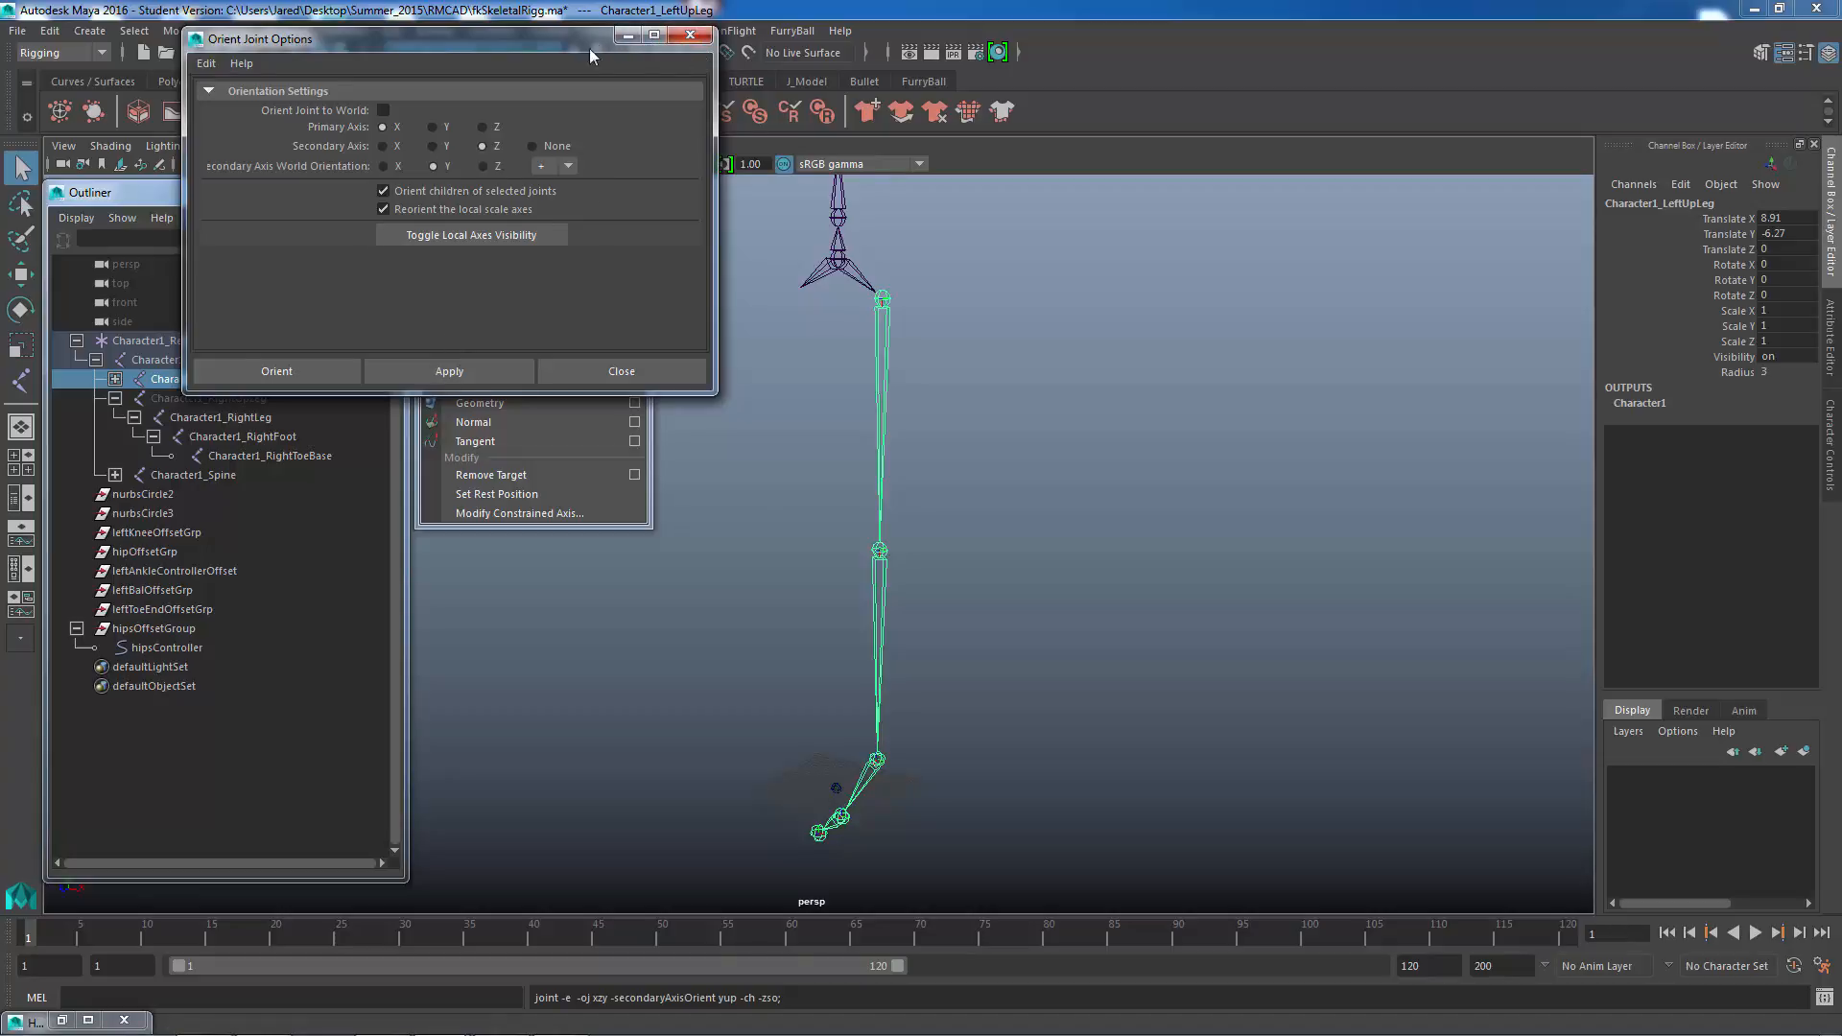
- Display the left leg's local rotation axes, set the joint orient secondary axis to Y and dismiss the options without orienting
left_click_drag(604, 39, 587, 437)
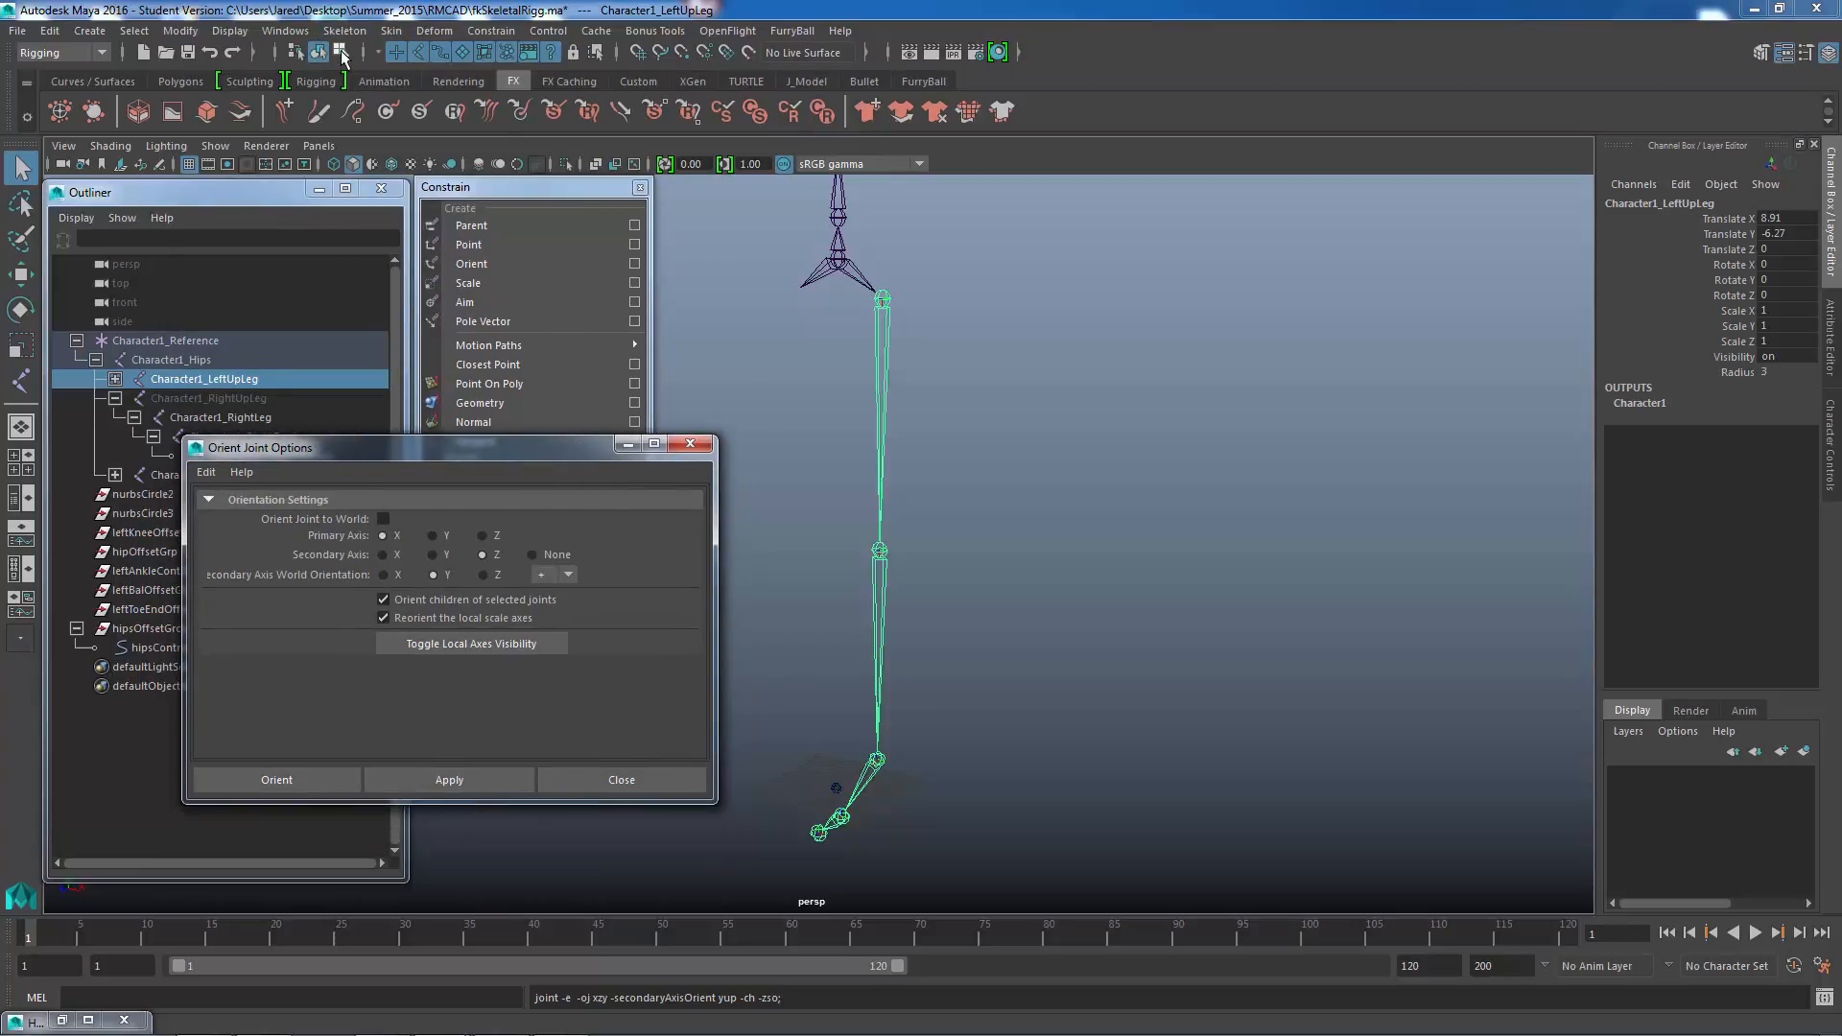
left_click(341, 52)
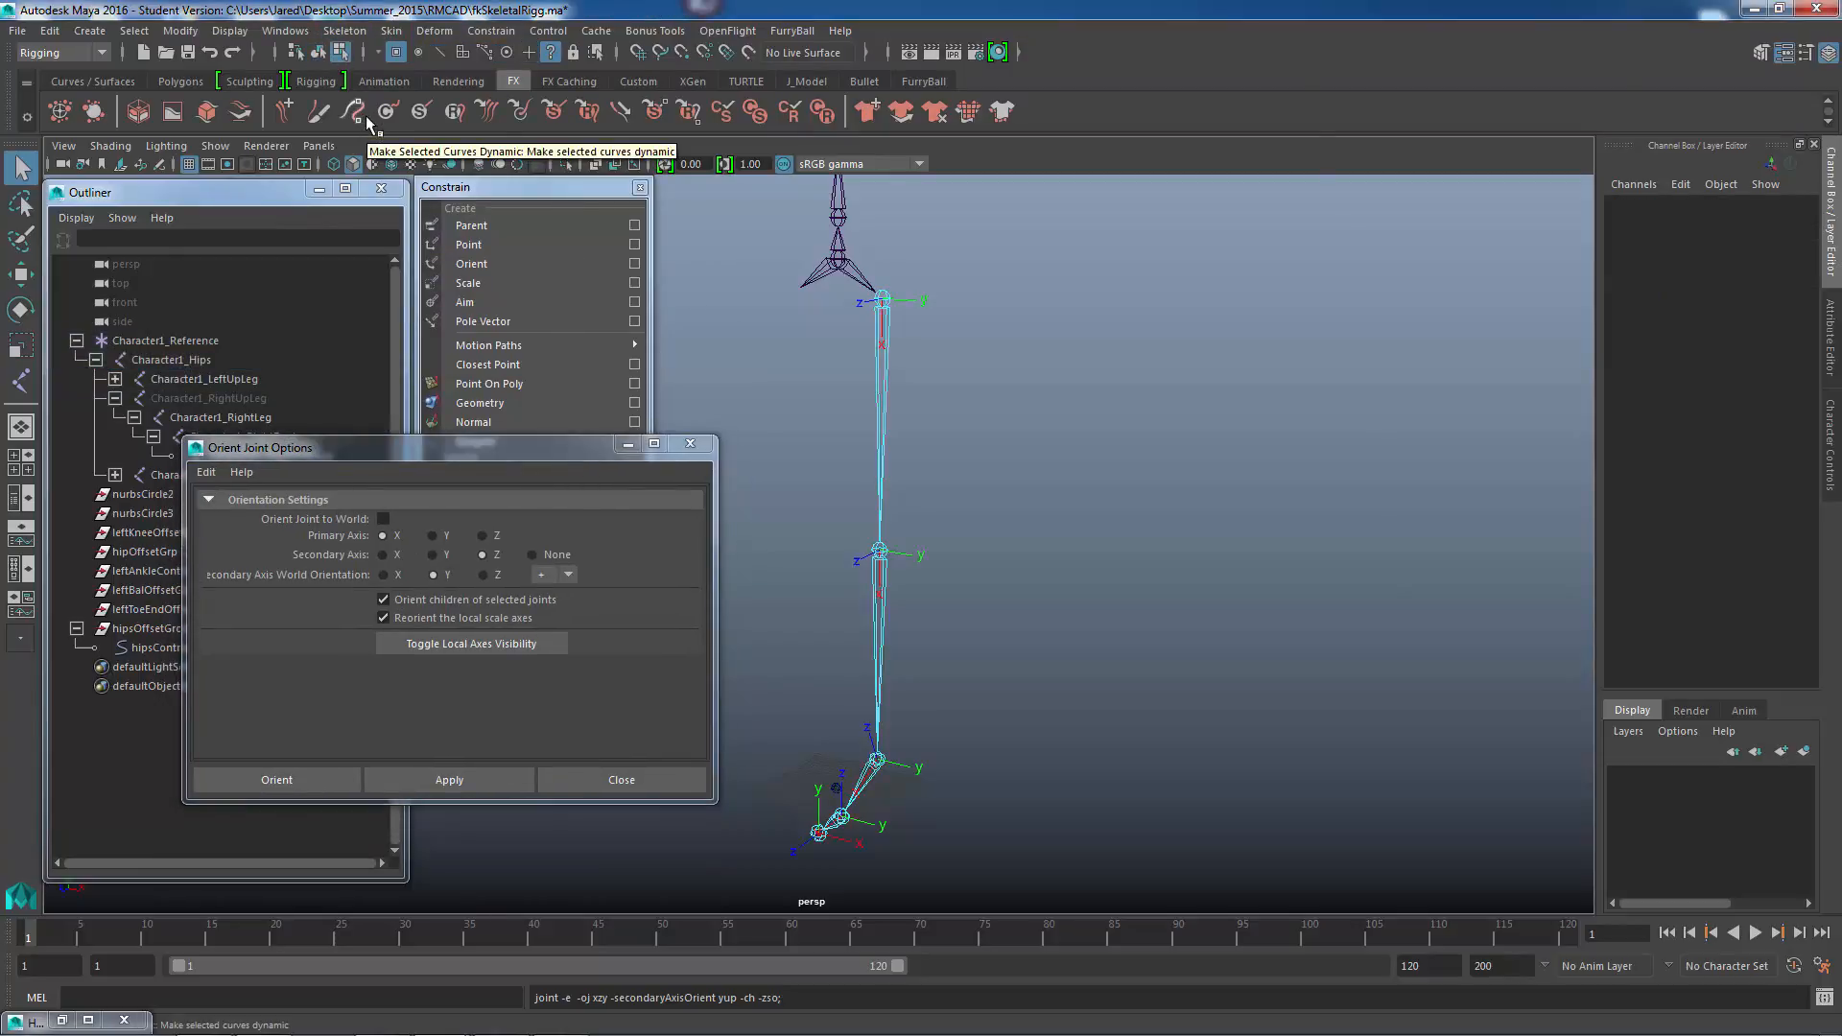
left_click(432, 555)
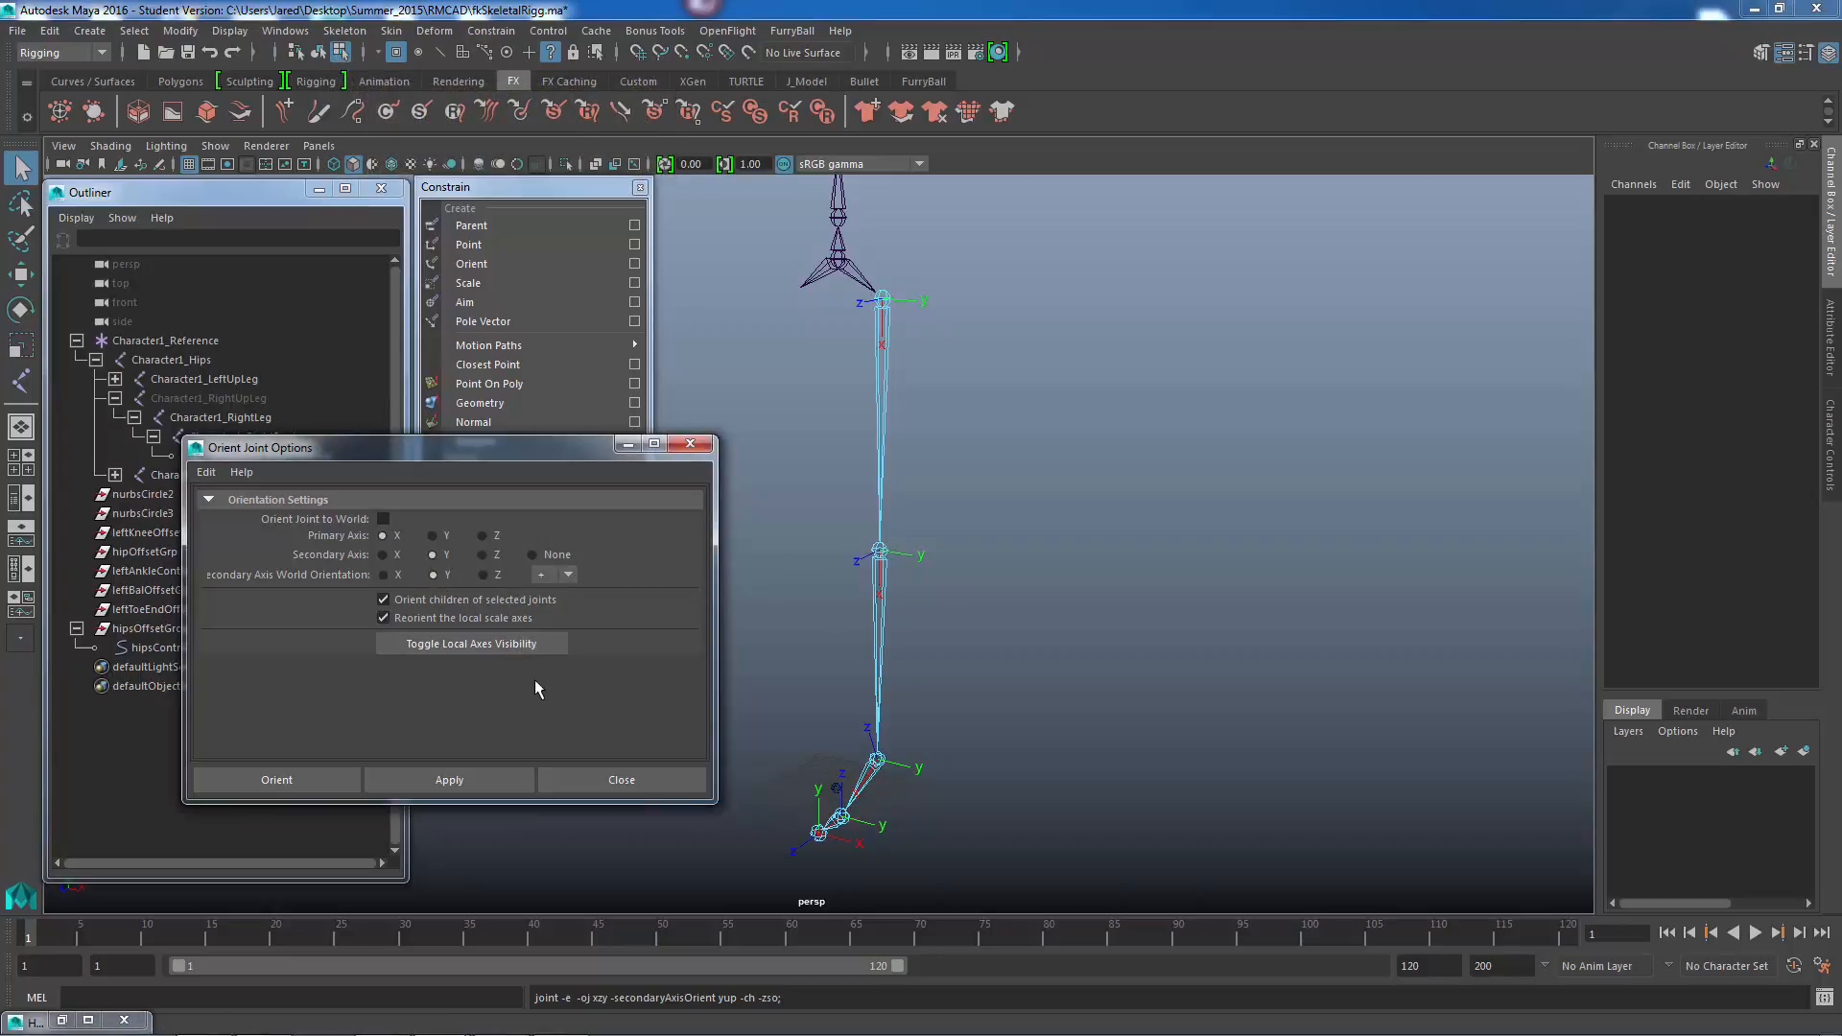
left_click(595, 779)
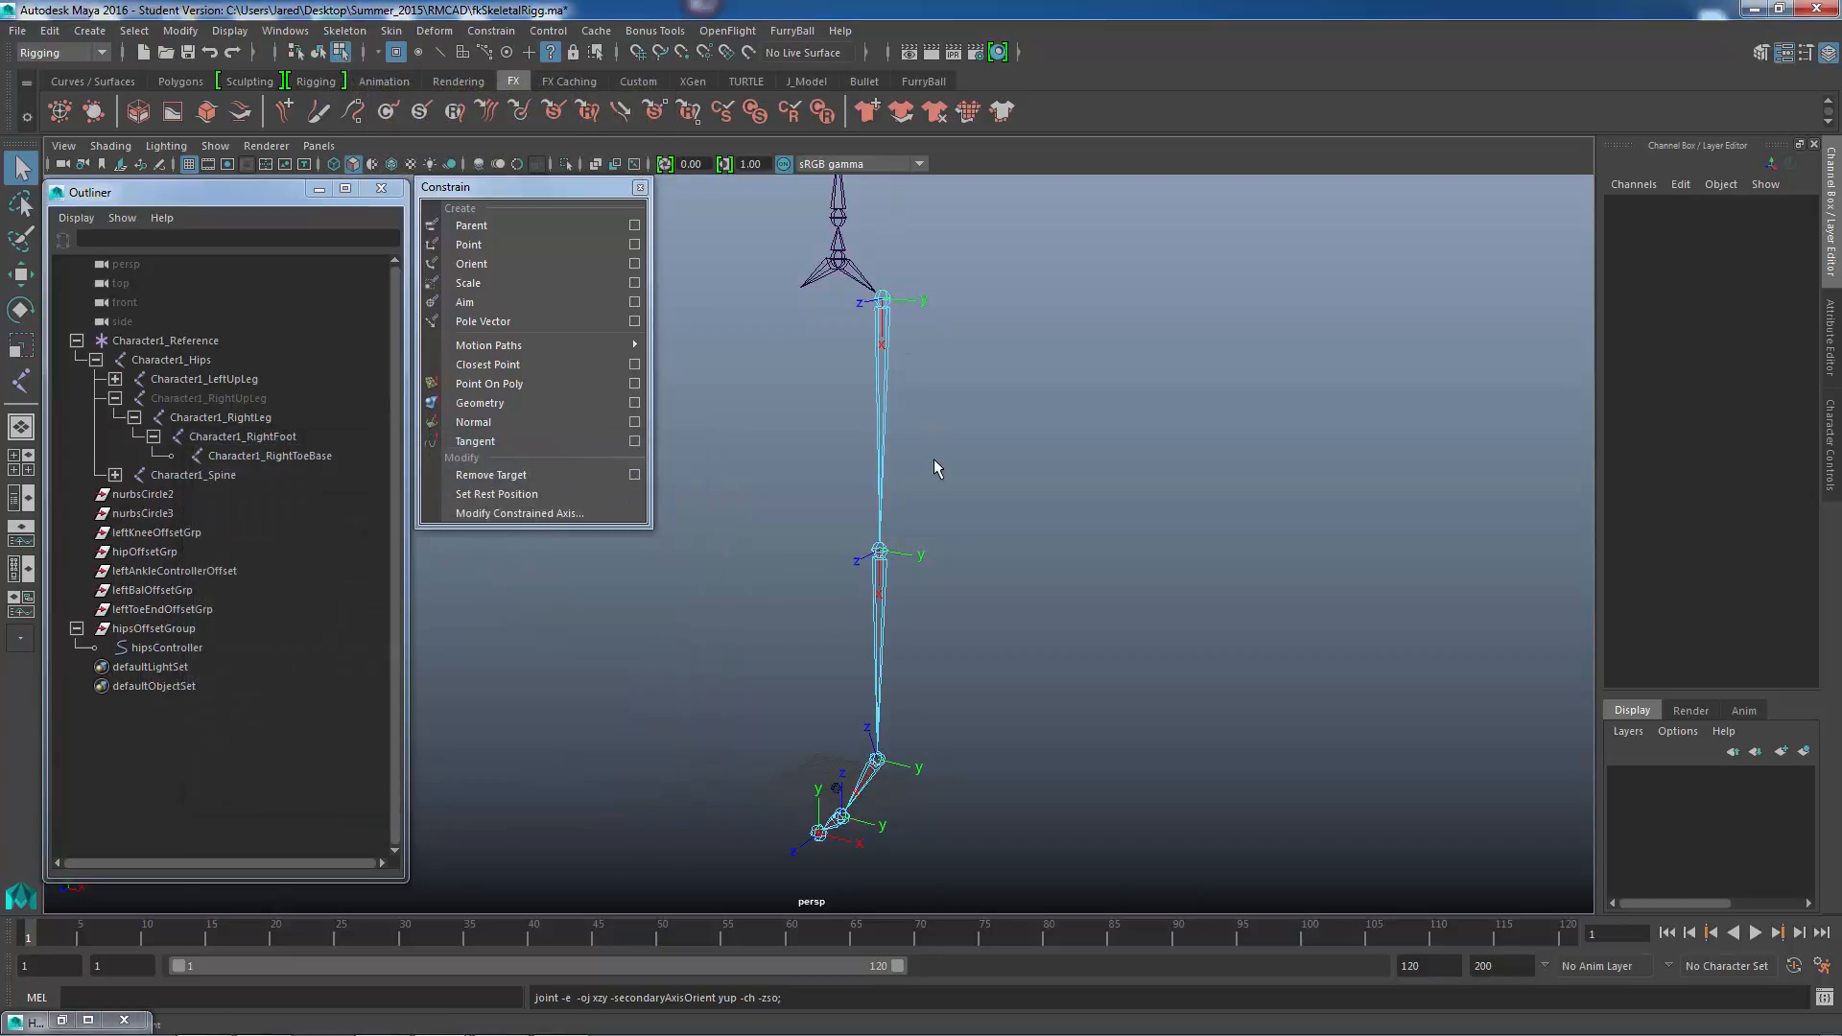
- Rotate Character1_LeftUpLeg's local rotation axis around X so its Z axis points sideways, away from the body
left_click_drag(929, 464, 832, 245, "alt")
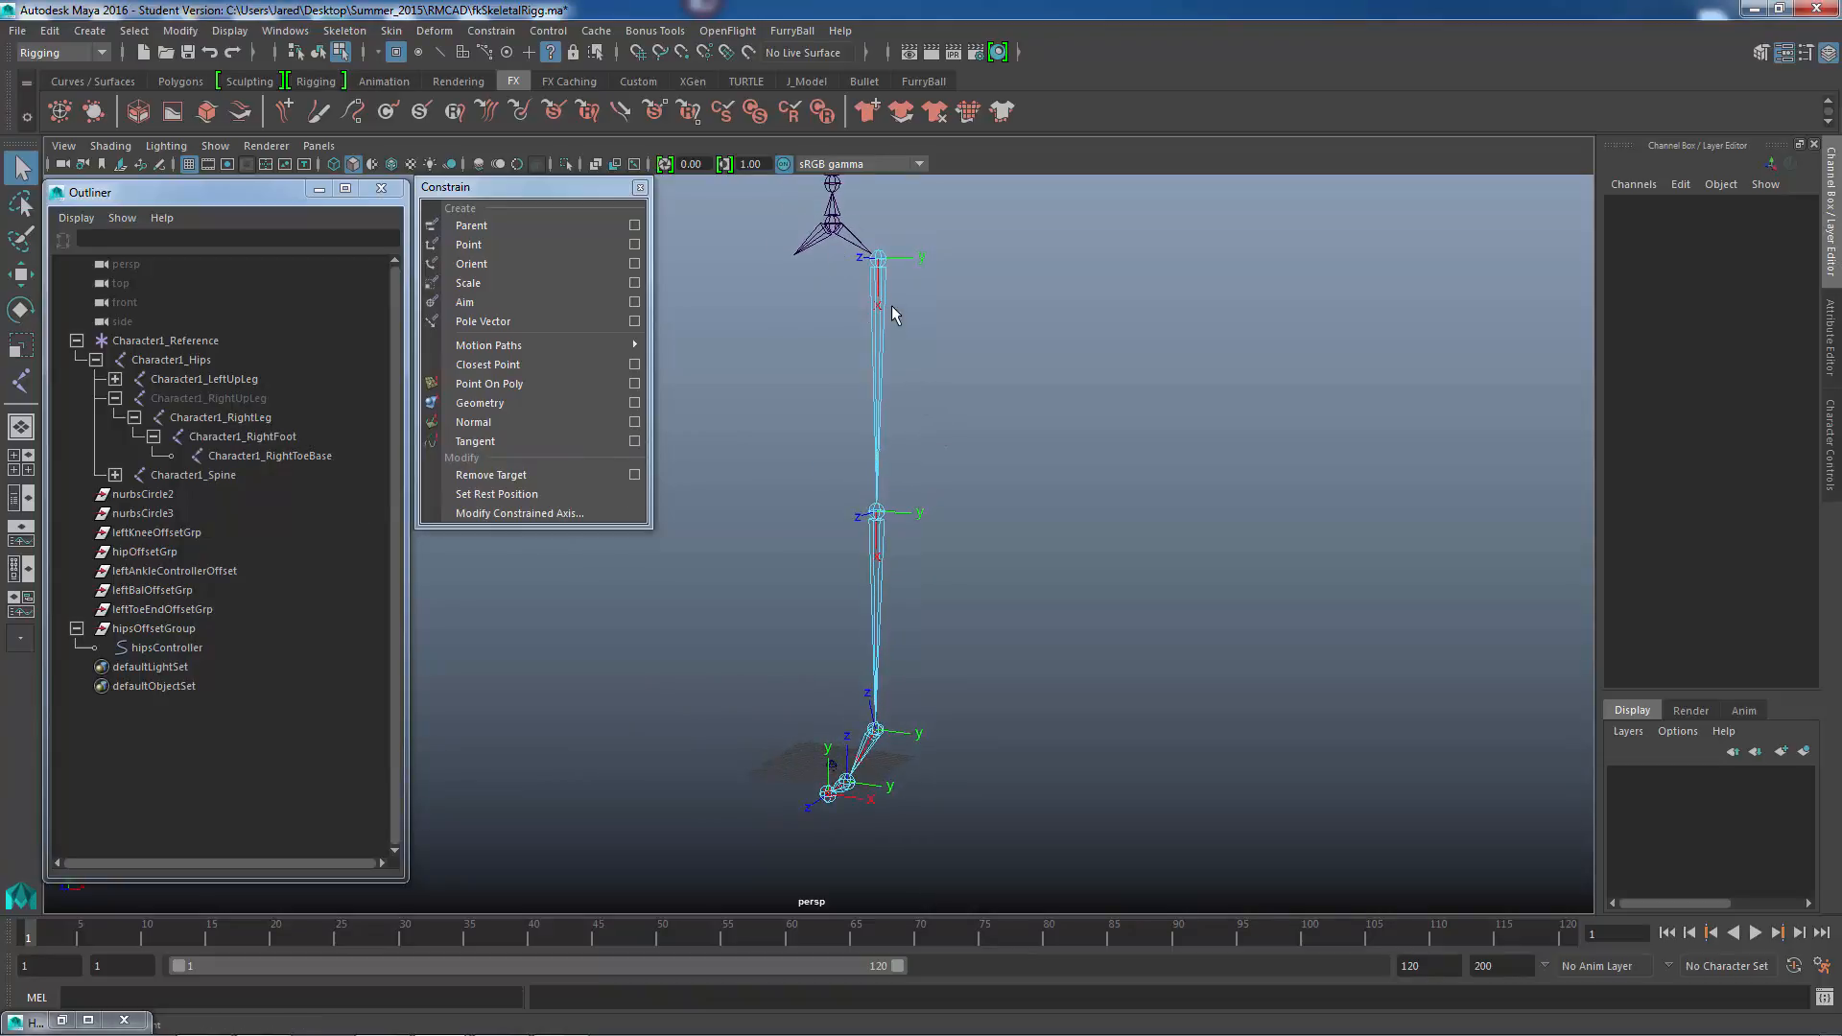
middle_click_drag(891, 305, 860, 417, "alt")
left_click(828, 409)
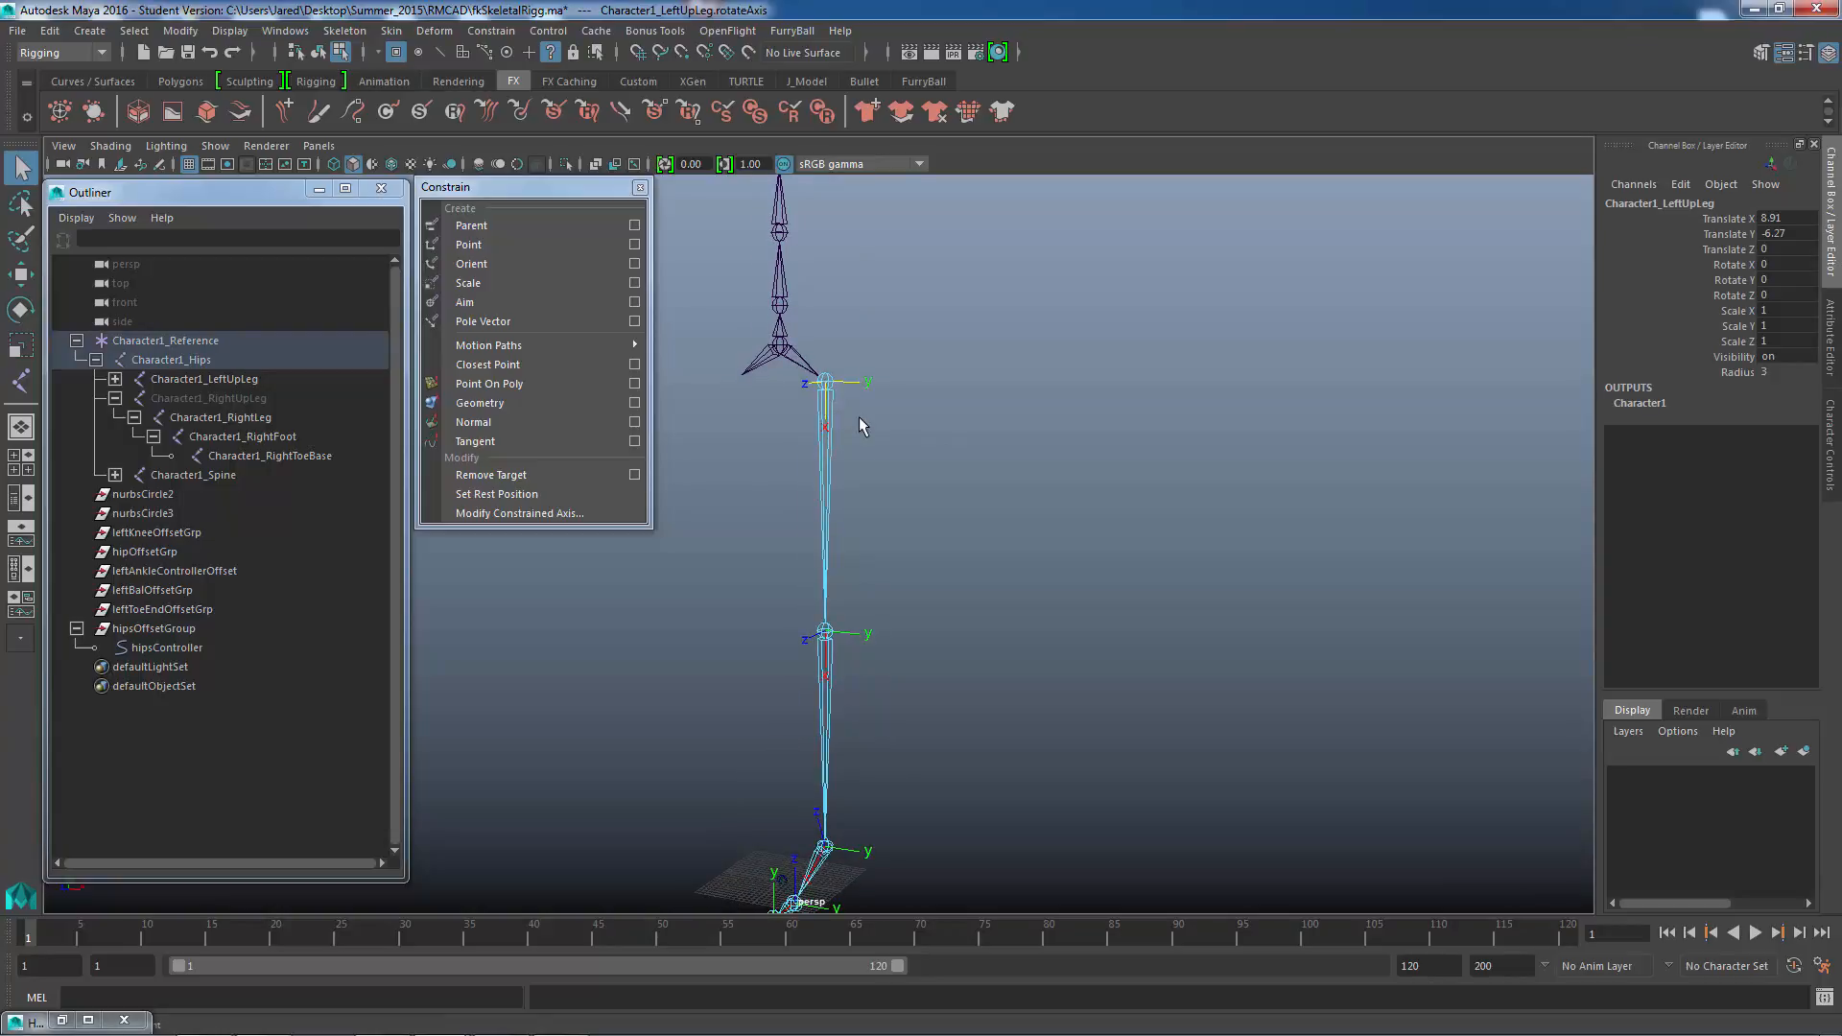
key("e")
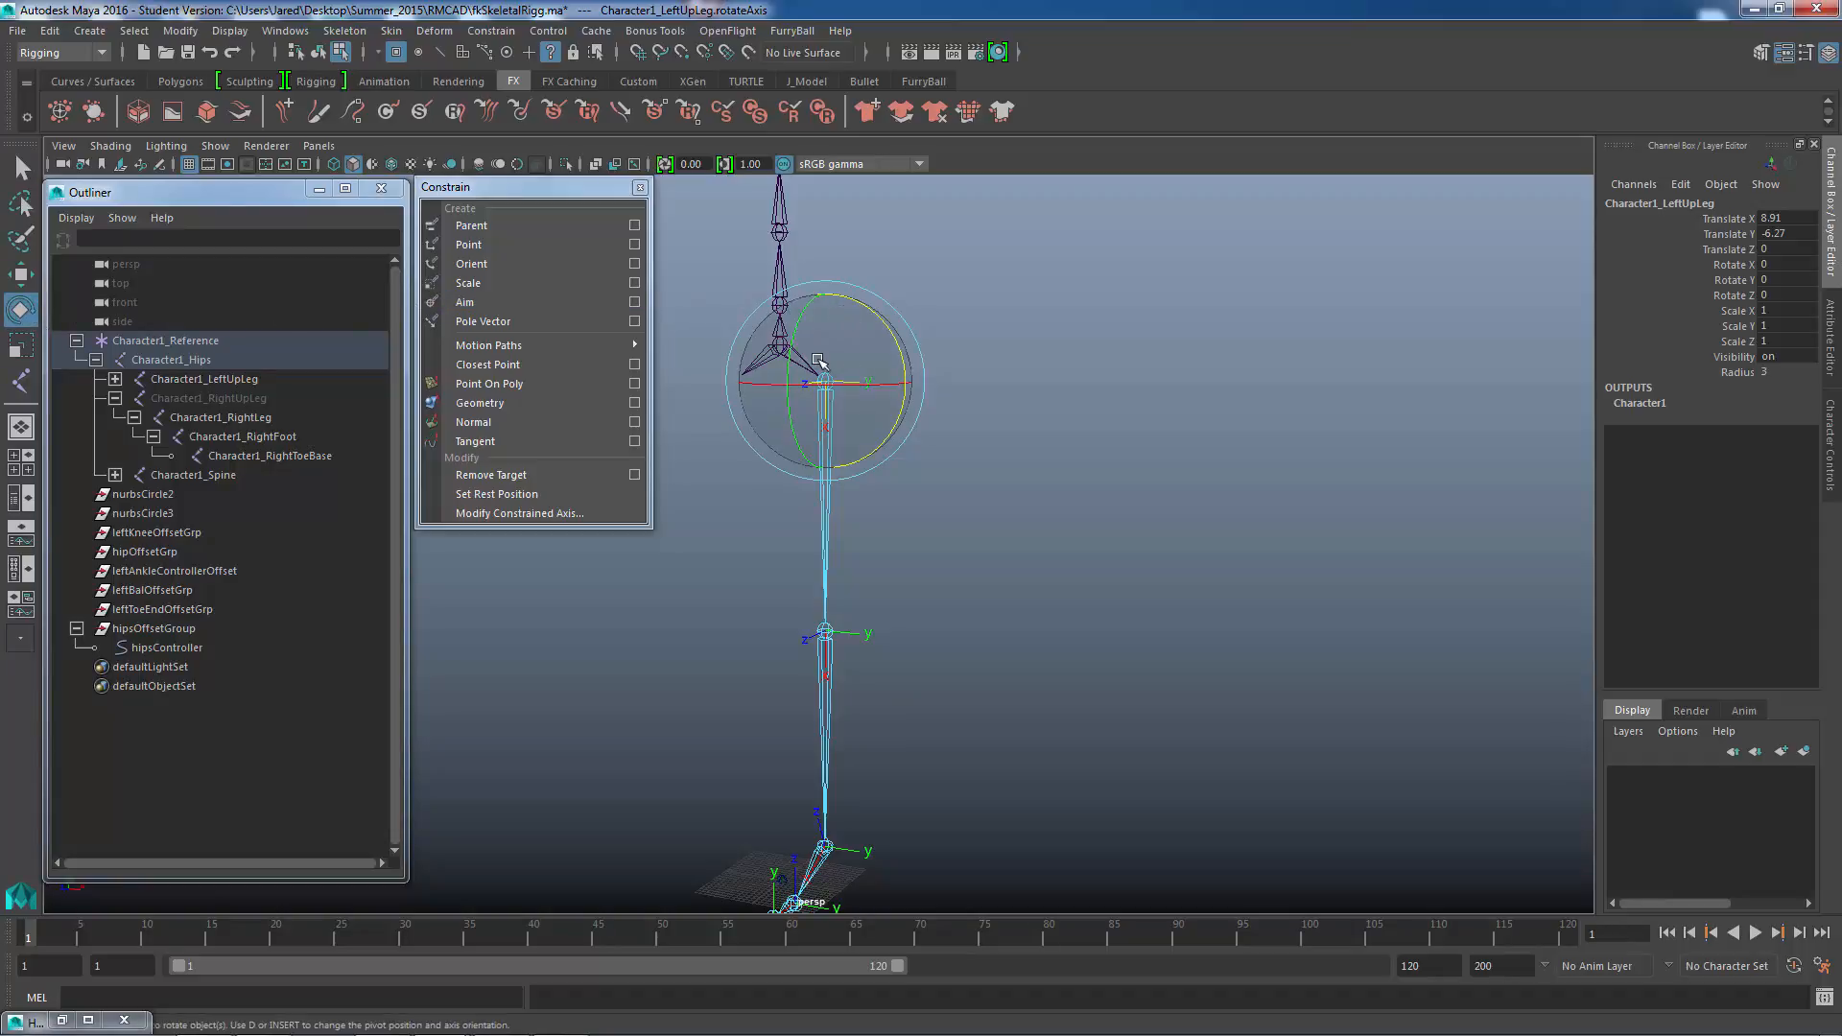
left_click_drag(819, 384, 923, 541)
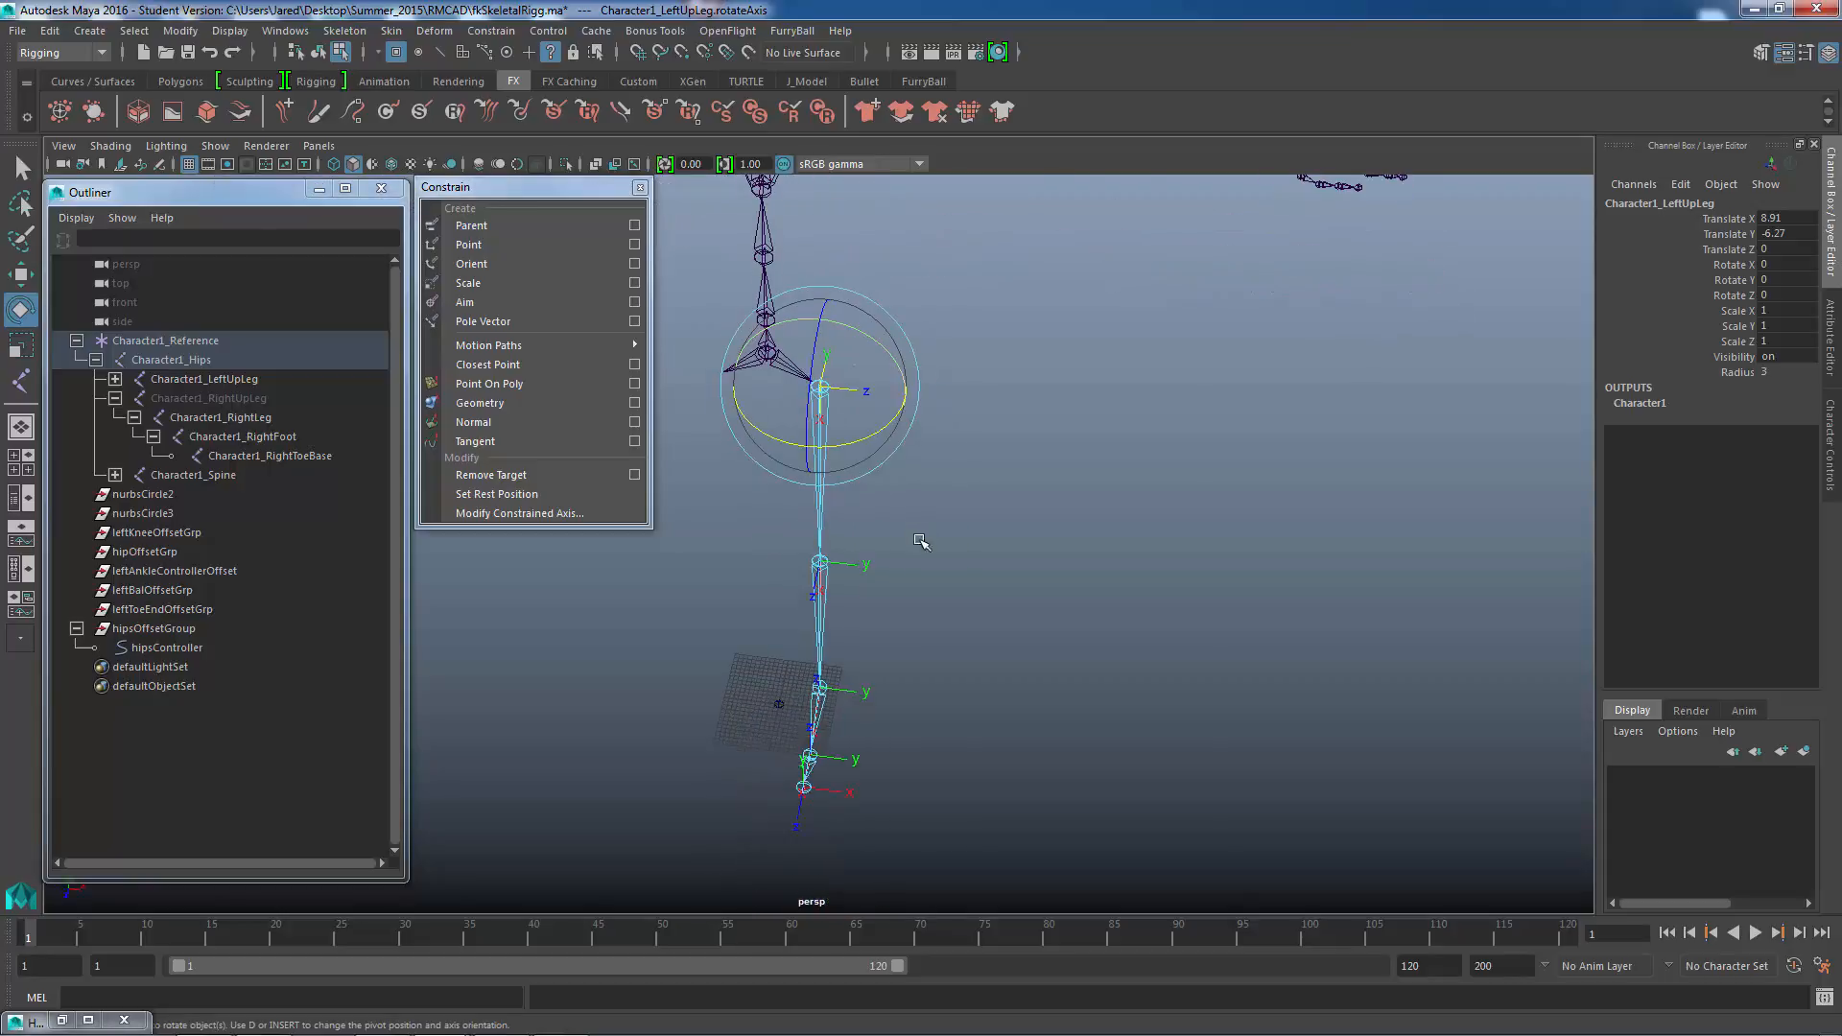
- Rotate Character1_LeftLeg's local rotation axis around X to match the upper leg, with Z pointing away from the body
left_click(857, 574)
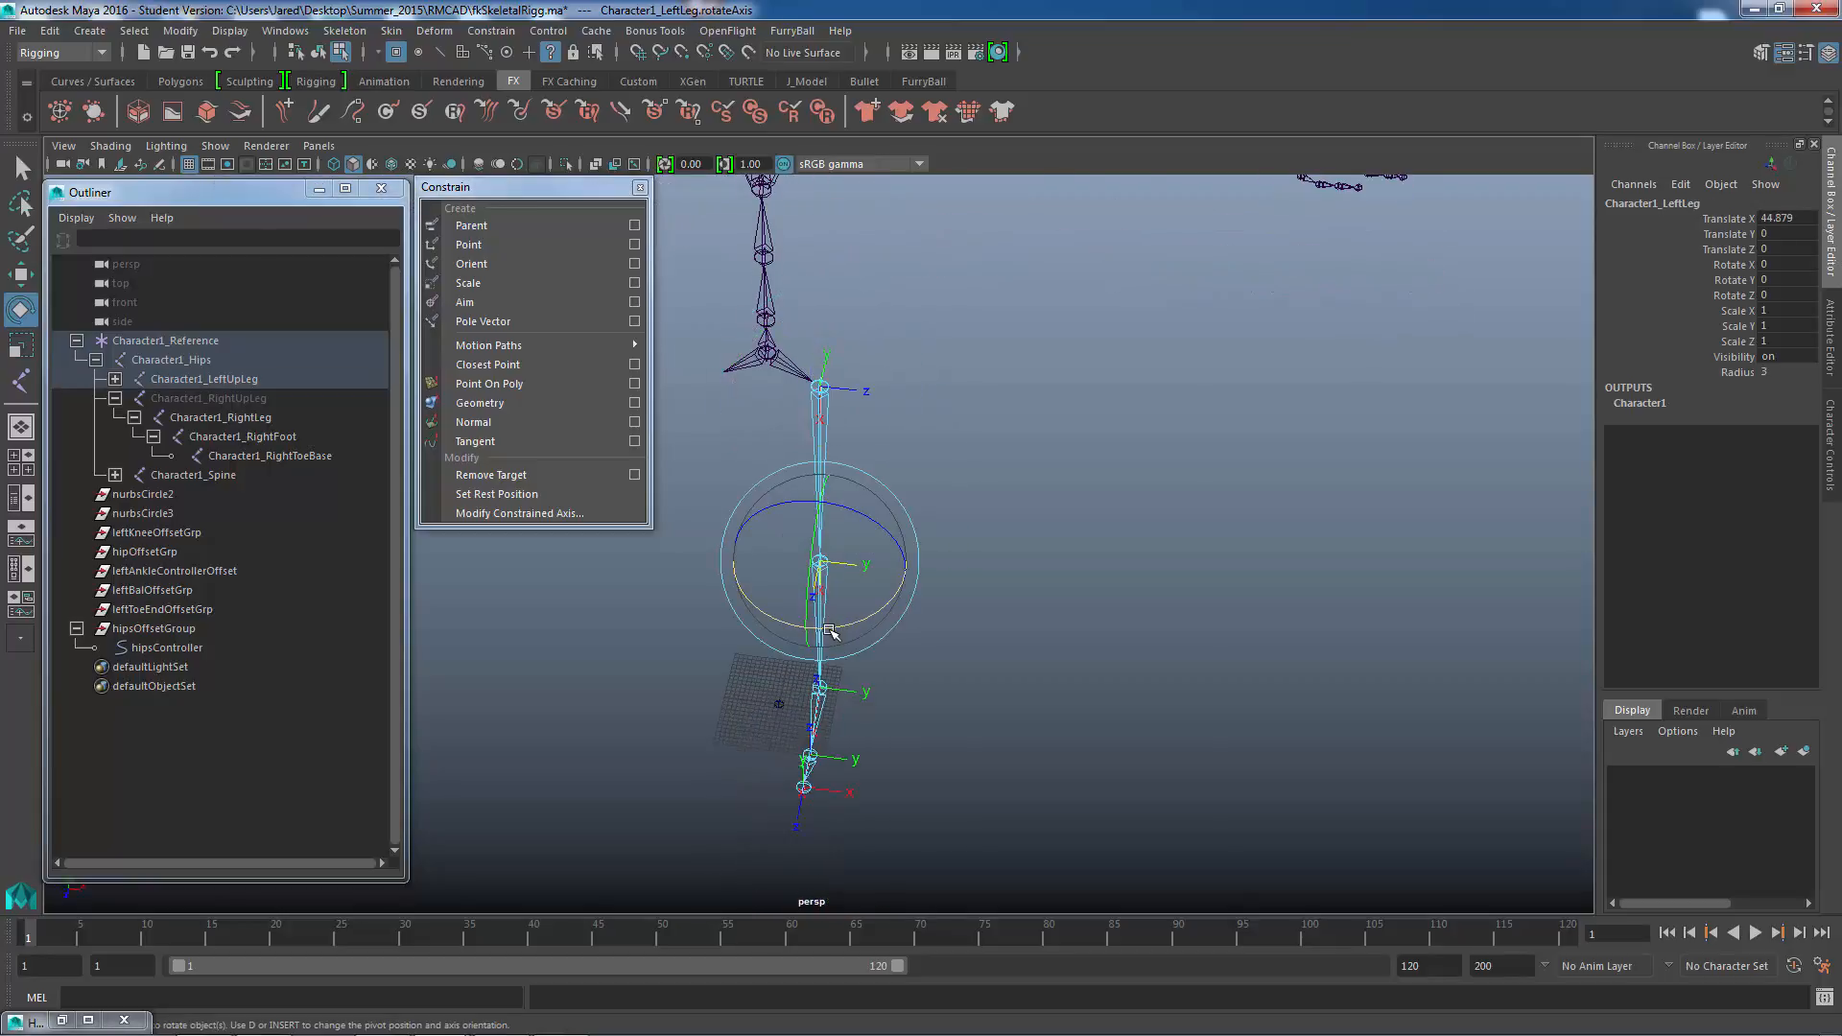
left_click_drag(828, 629, 1008, 489)
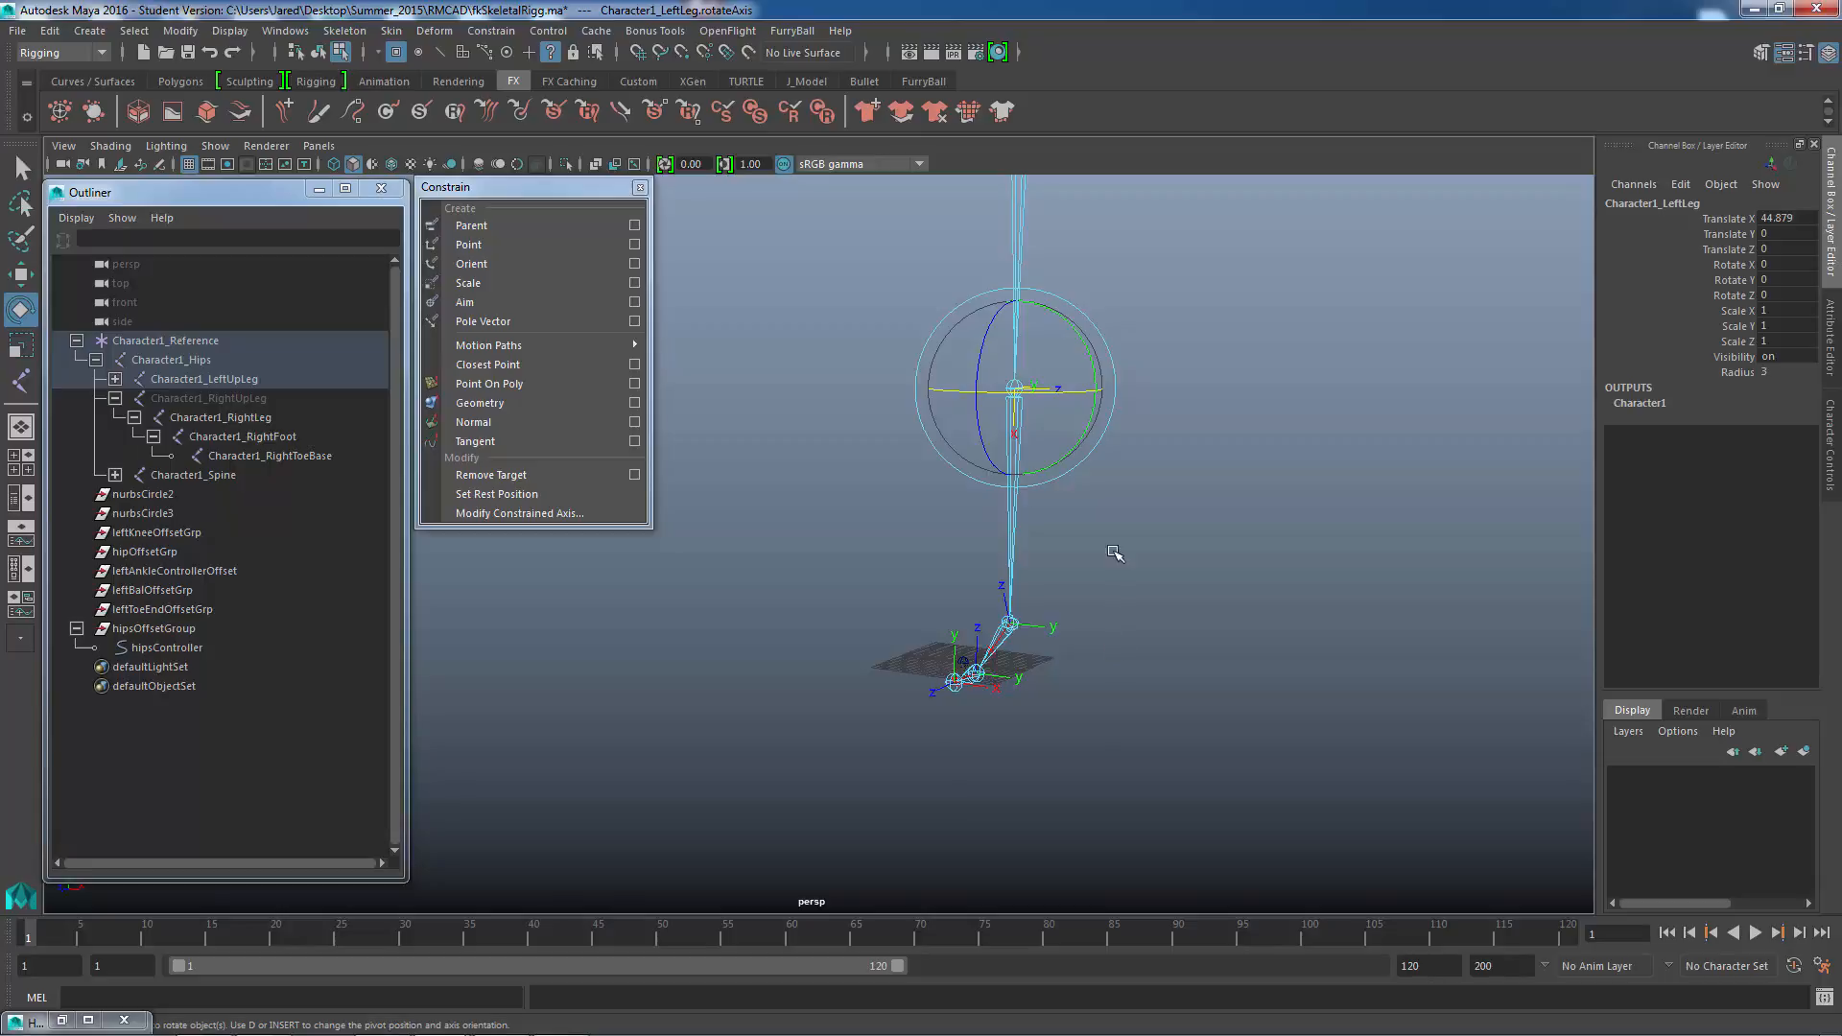
- Rotate Character1_LeftFoot's local rotation axis around X so its Z axis points sideways like the knee's
left_click_drag(1065, 456, 891, 433, "alt")
left_click_drag(988, 401, 1093, 571, "alt")
left_click(1061, 574)
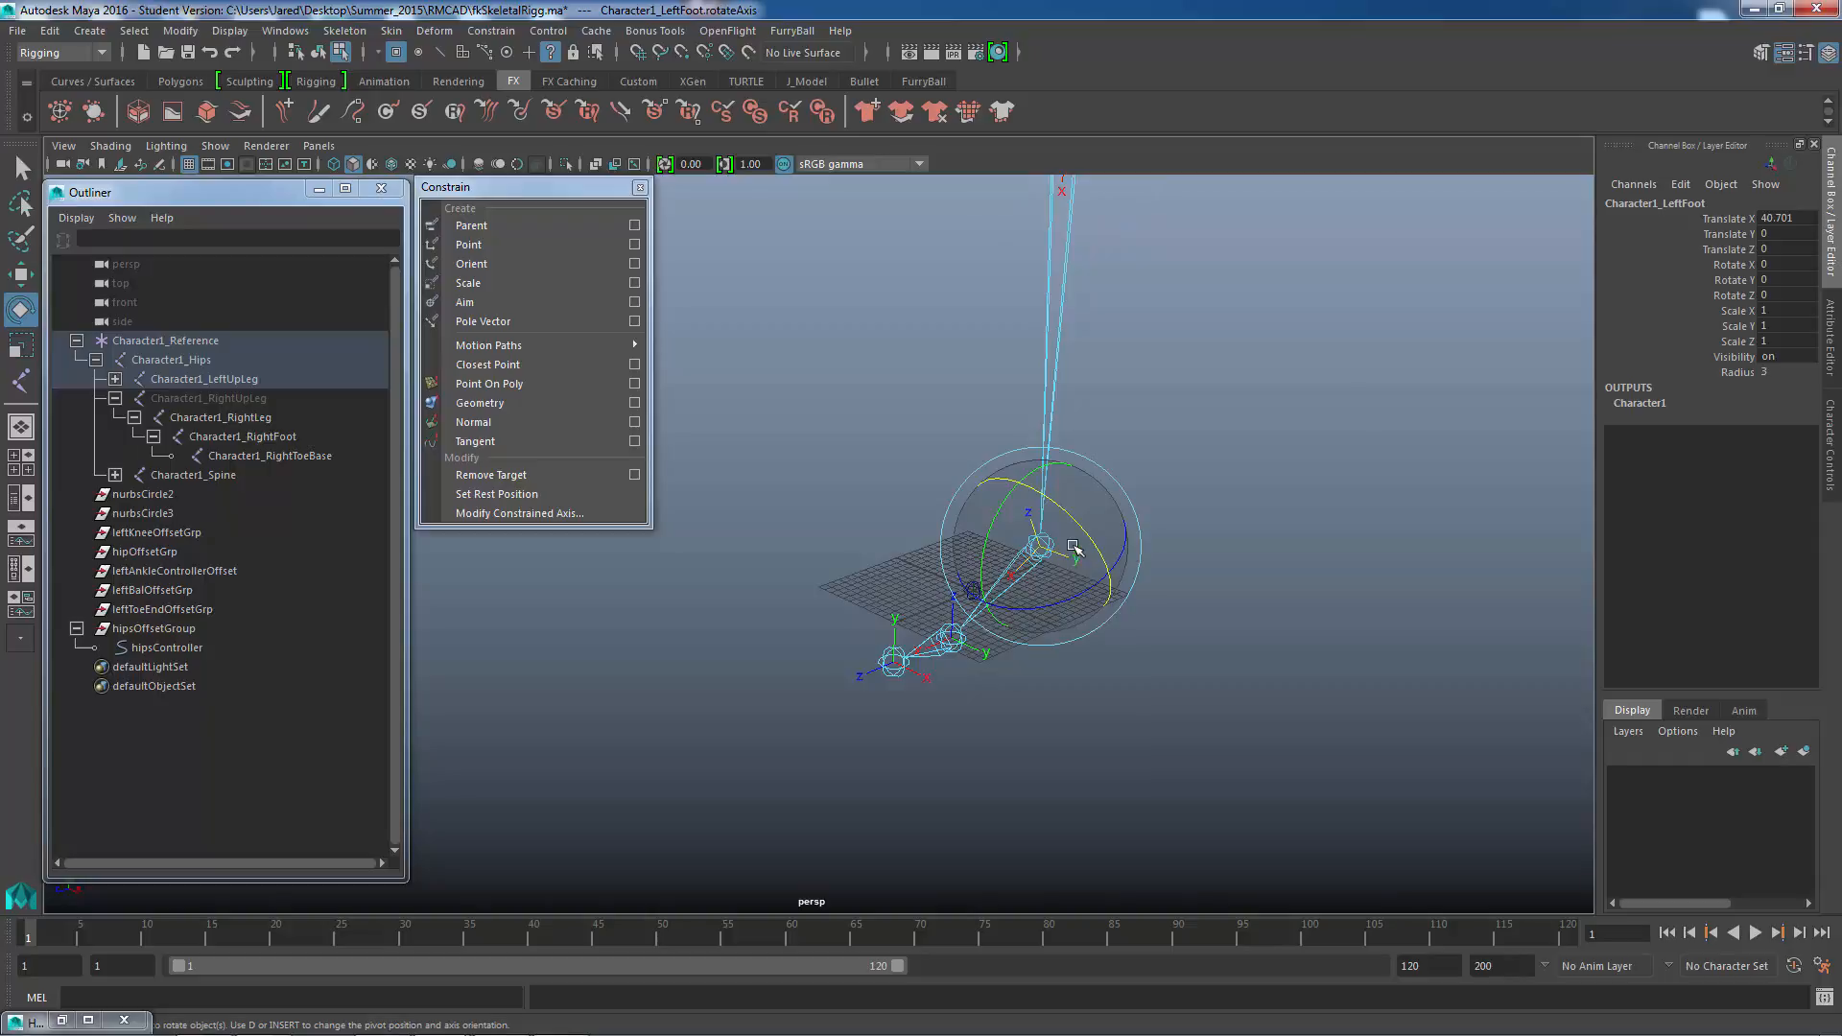
left_click_drag(1067, 514, 1159, 677)
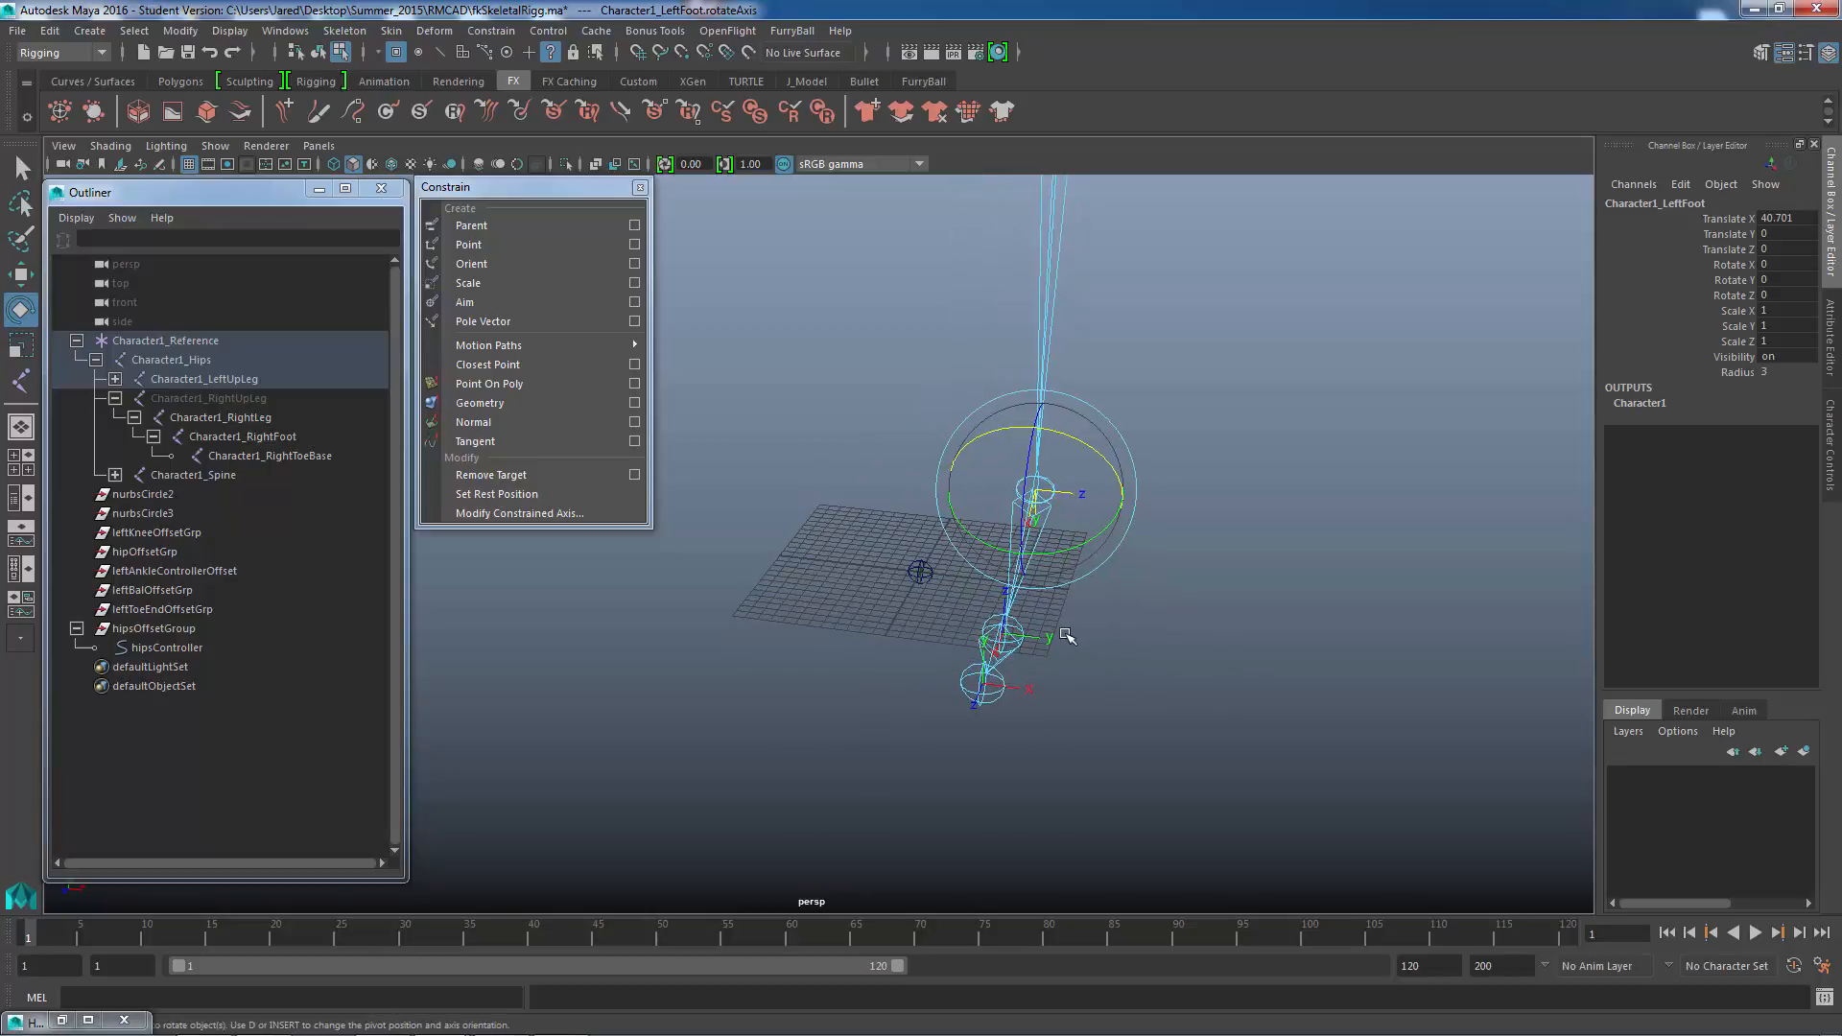
- Rotate Character1_LeftToeBase's local rotation axis around X so its Z axis points outward like the foot's
left_click(1028, 638)
mouse_move(1029, 638)
left_mouse_down("alt")
mouse_move(1103, 663)
mouse_move(971, 650)
mouse_move(1055, 652)
mouse_move(1029, 641)
left_mouse_up("alt")
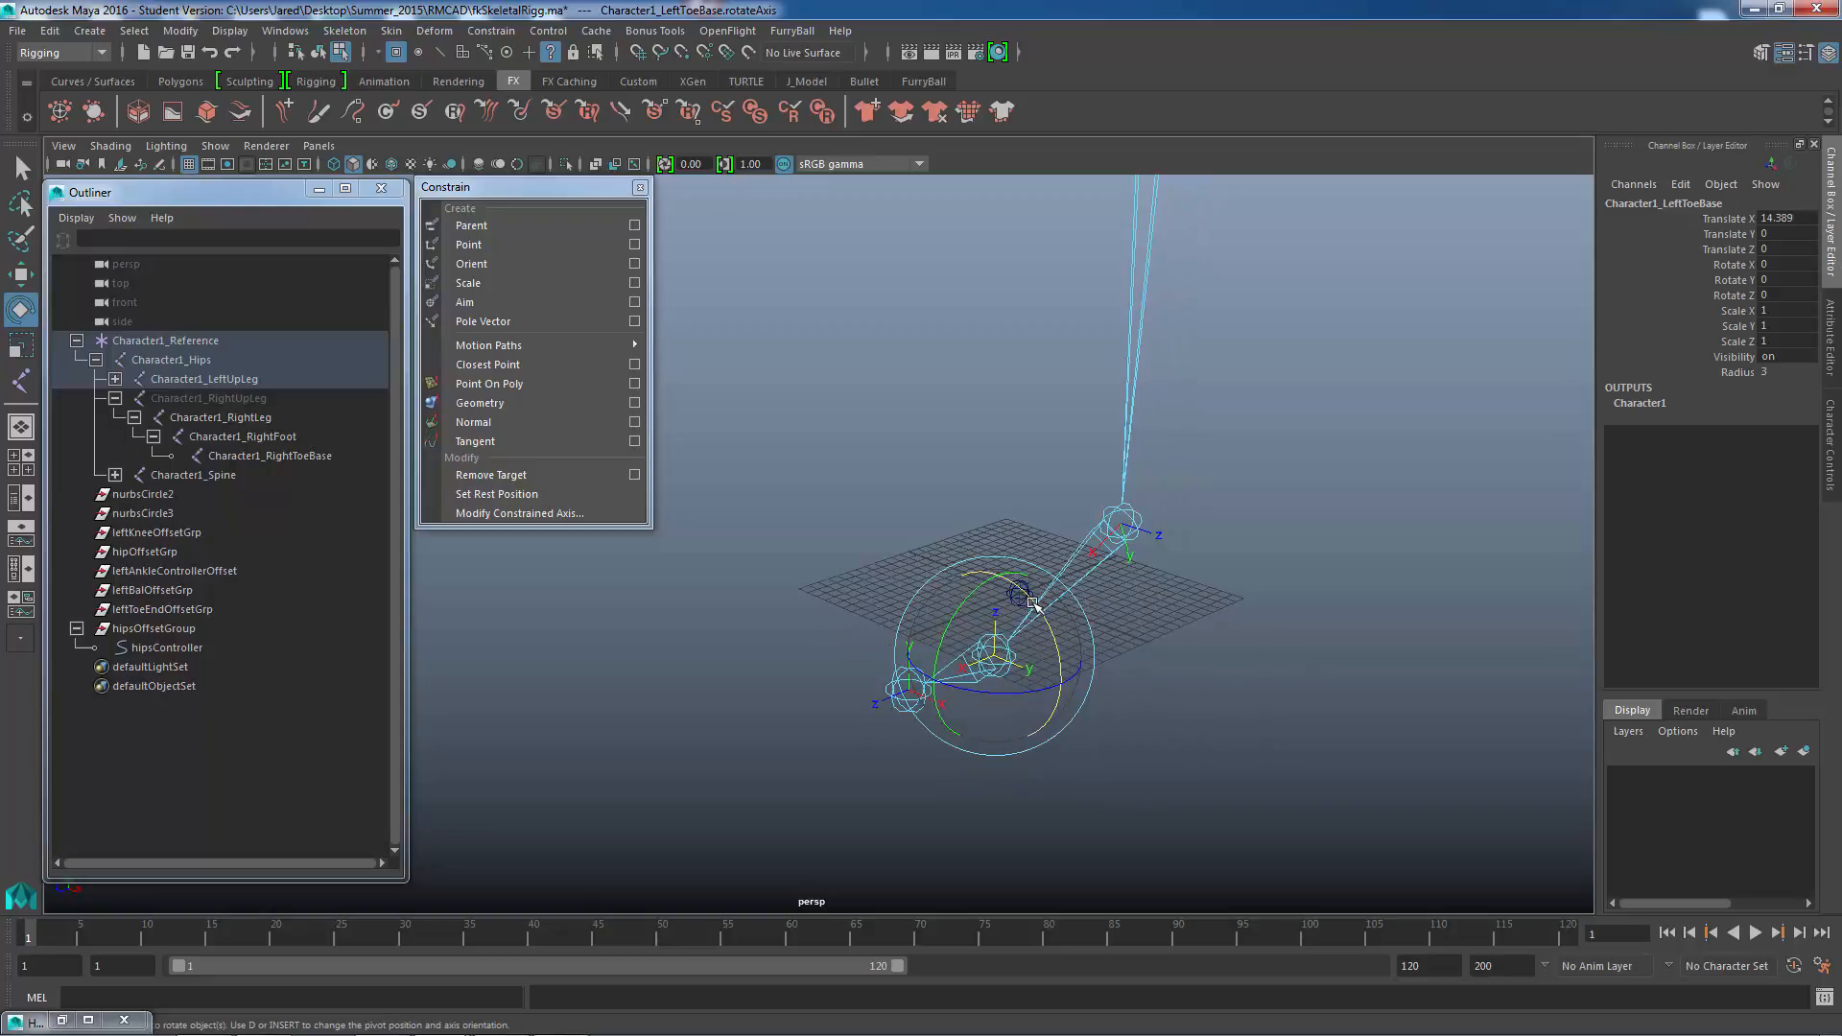
left_click_drag(1033, 608, 1155, 694)
- Rotate leftToeEnd's local rotation axis around Y and X until it matches the orientation of the toe base, and clear the selection
left_click(943, 691)
left_click_drag(943, 691, 930, 719, "alt")
left_click(953, 671)
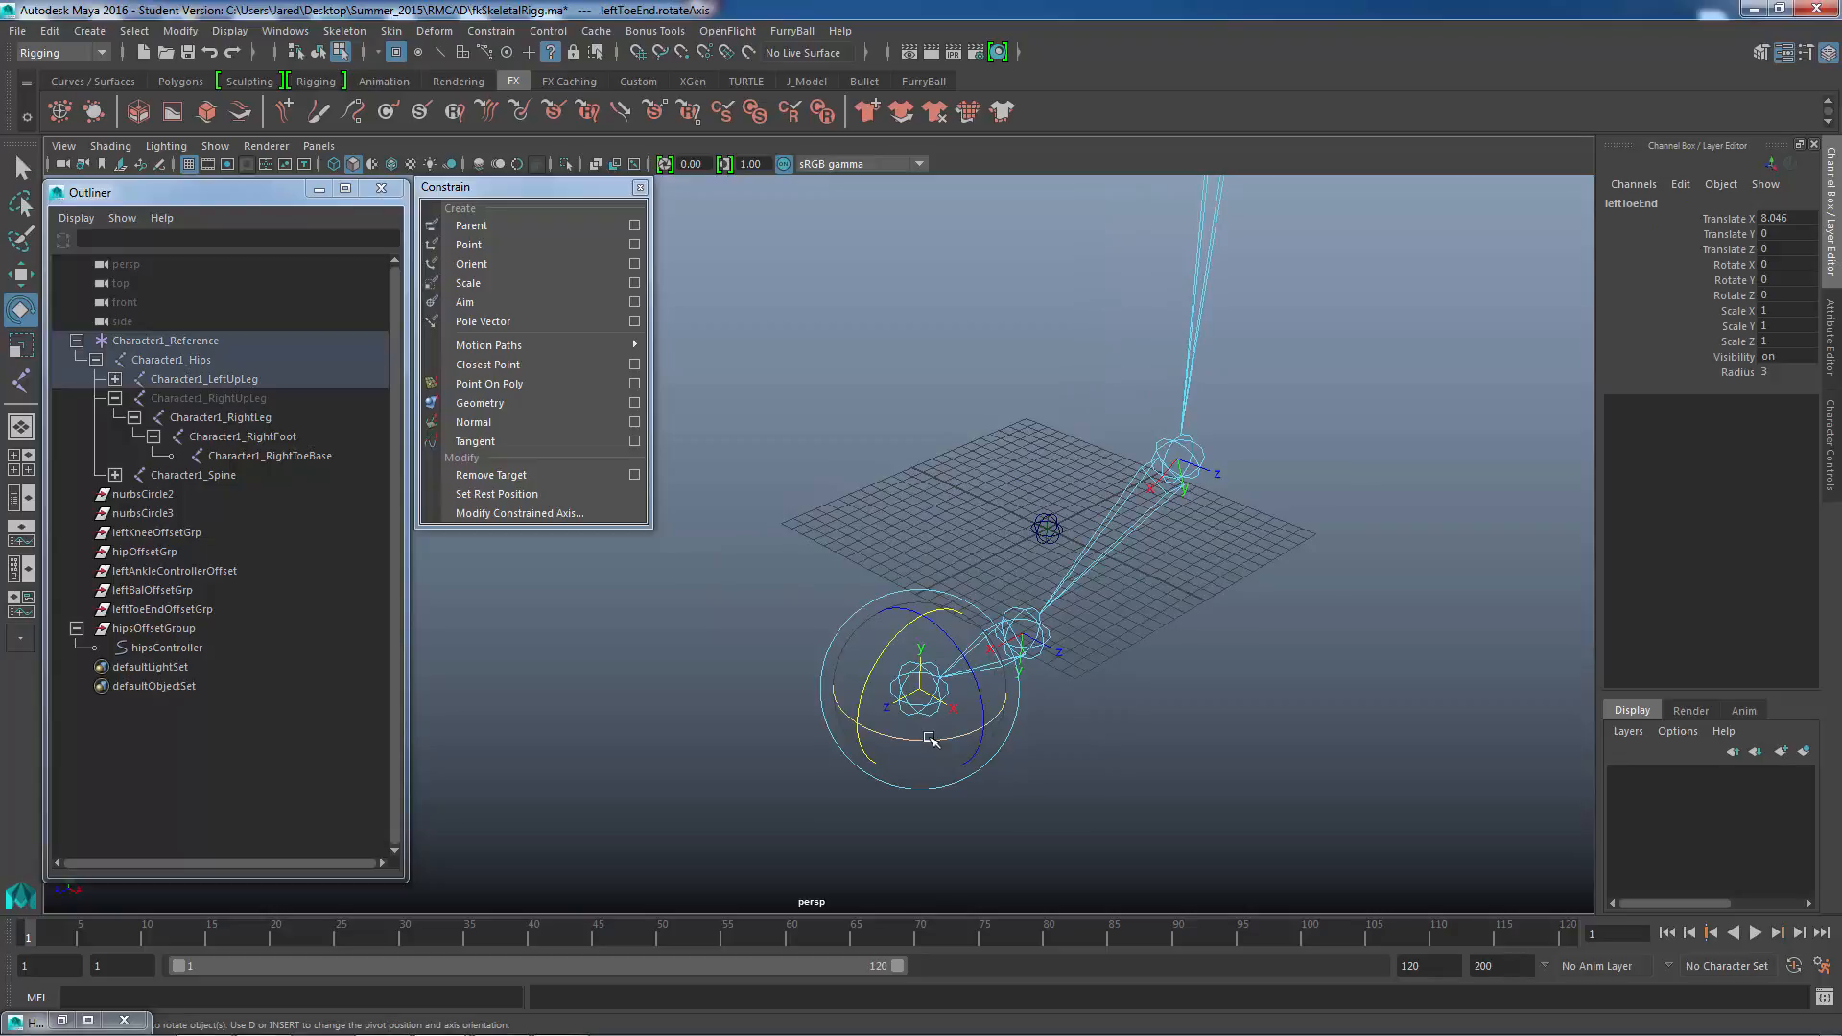
left_click_drag(928, 737, 806, 756)
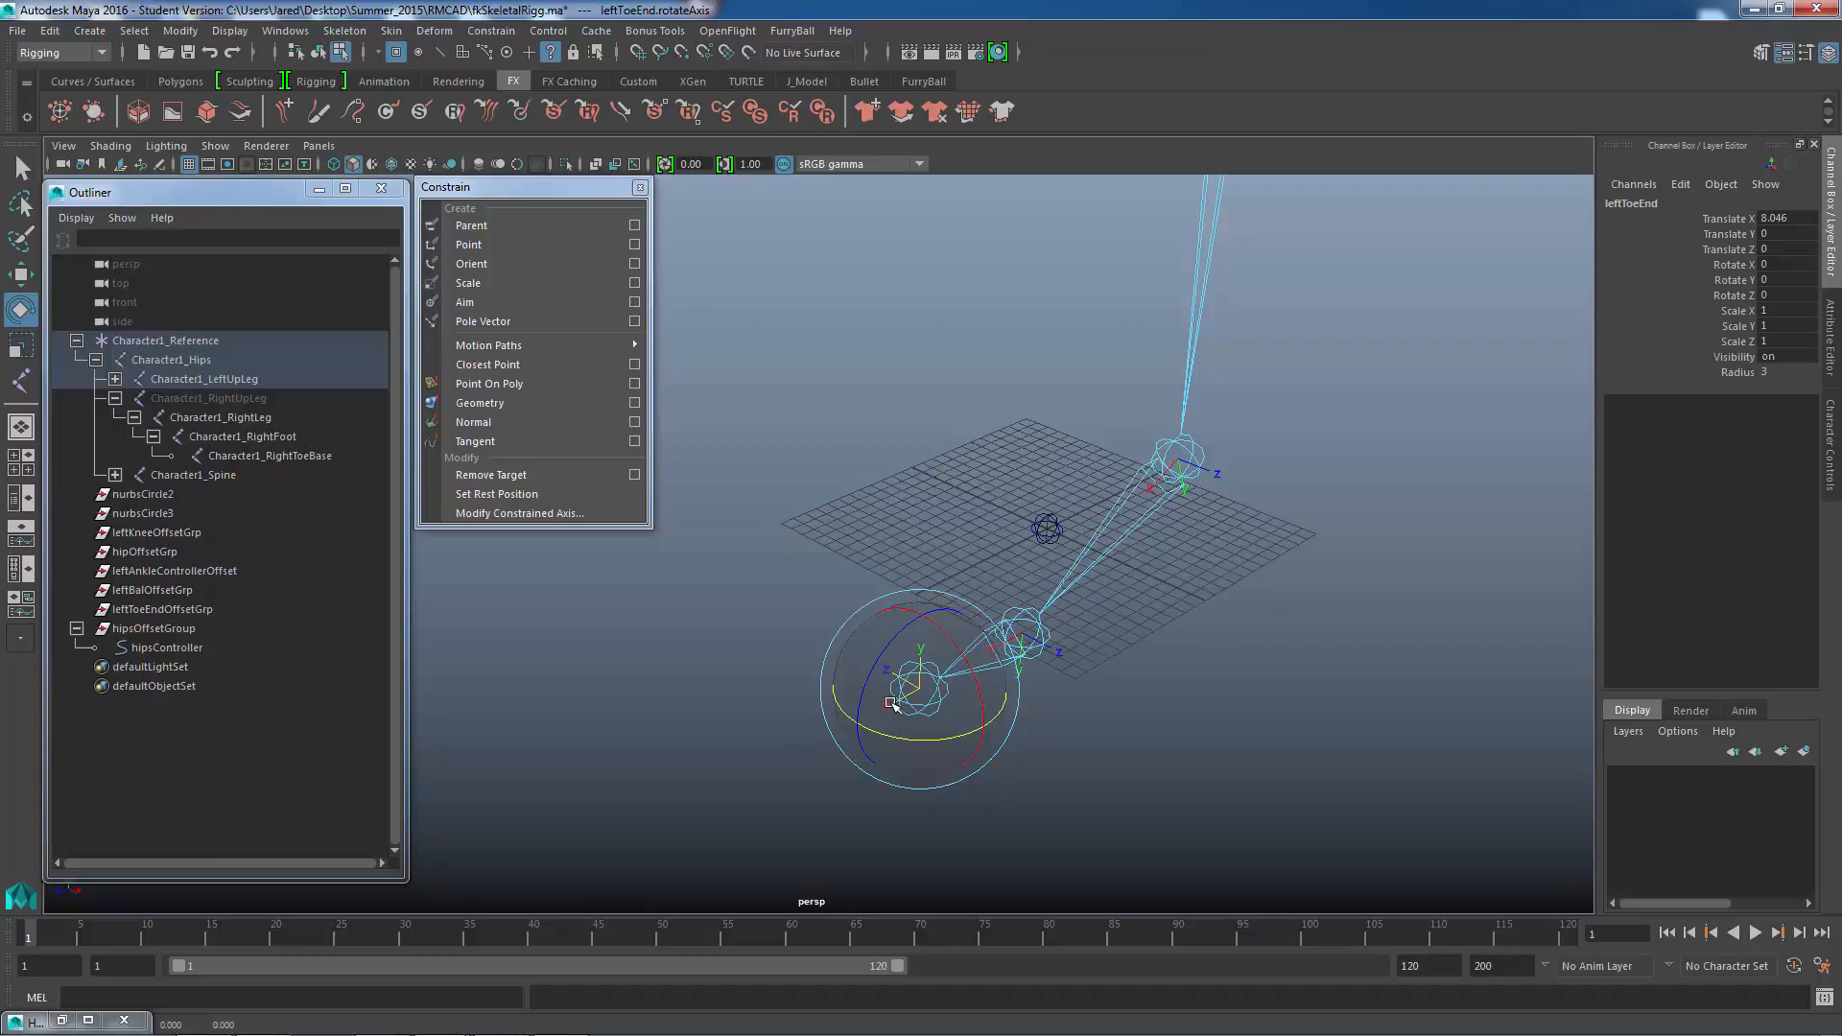
left_click_drag(890, 704, 752, 681, "alt")
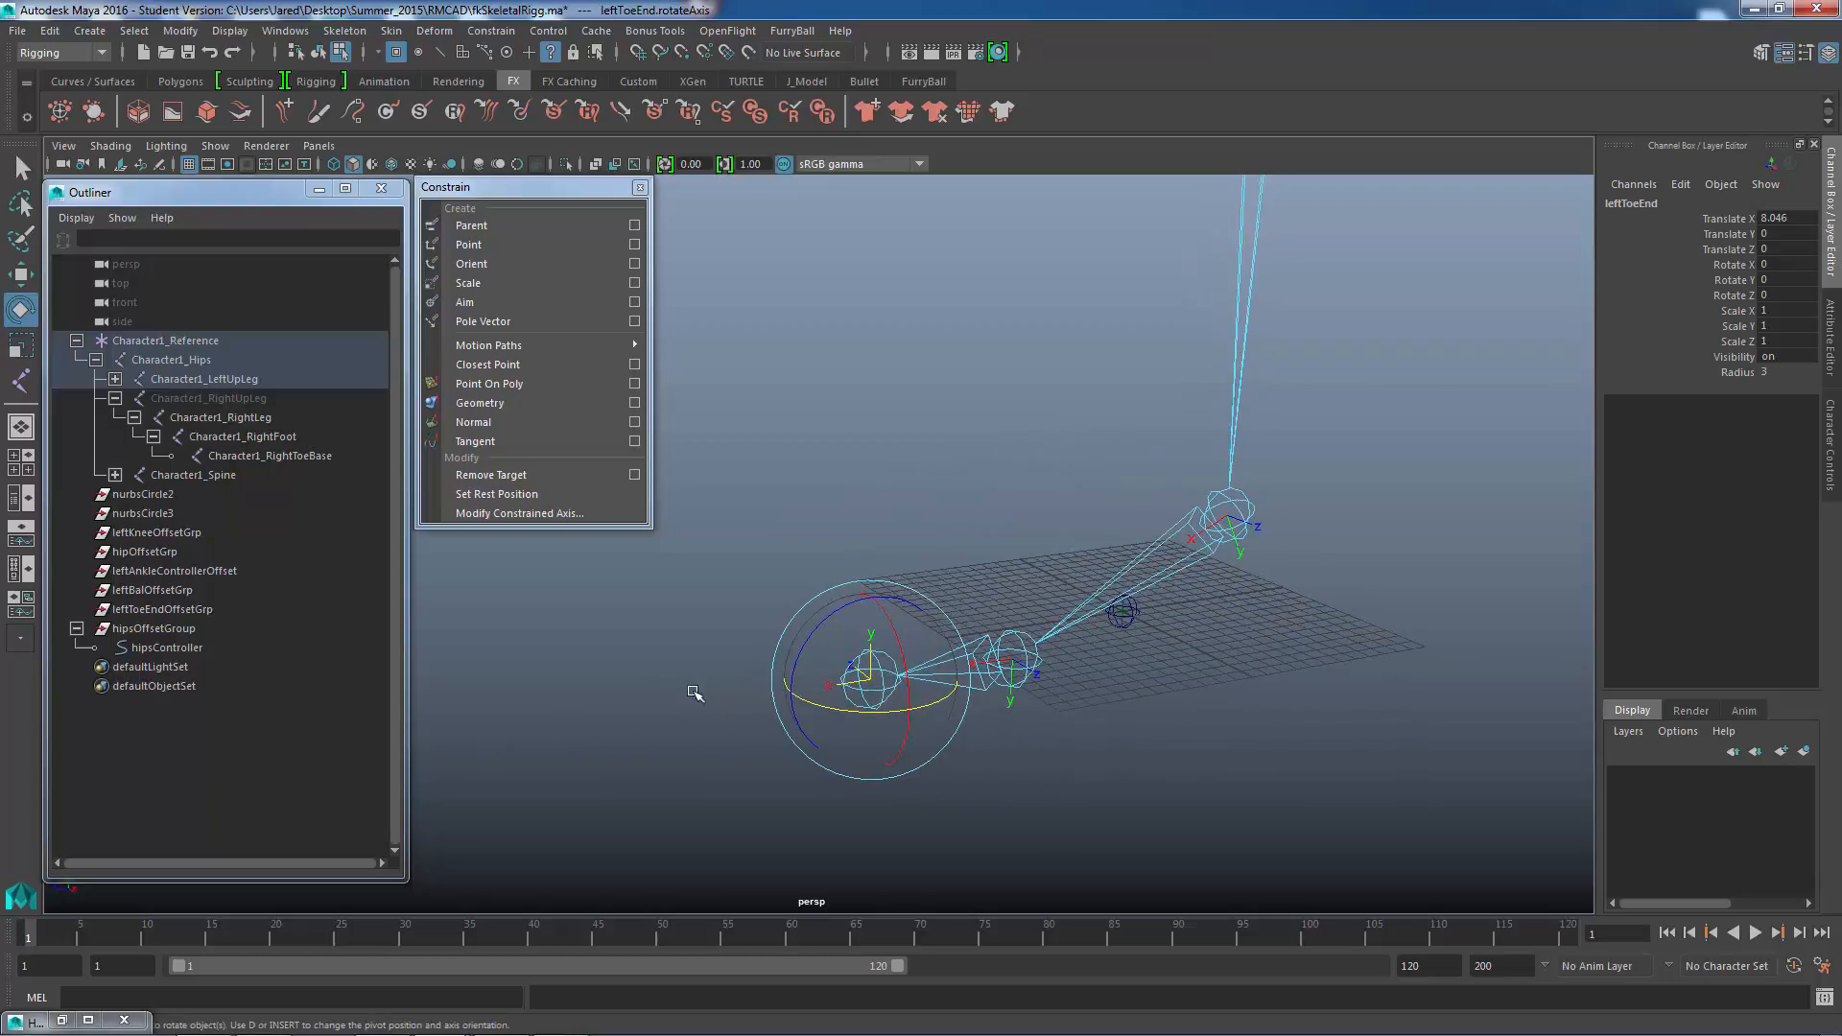
left_click_drag(621, 746, 889, 679, "alt")
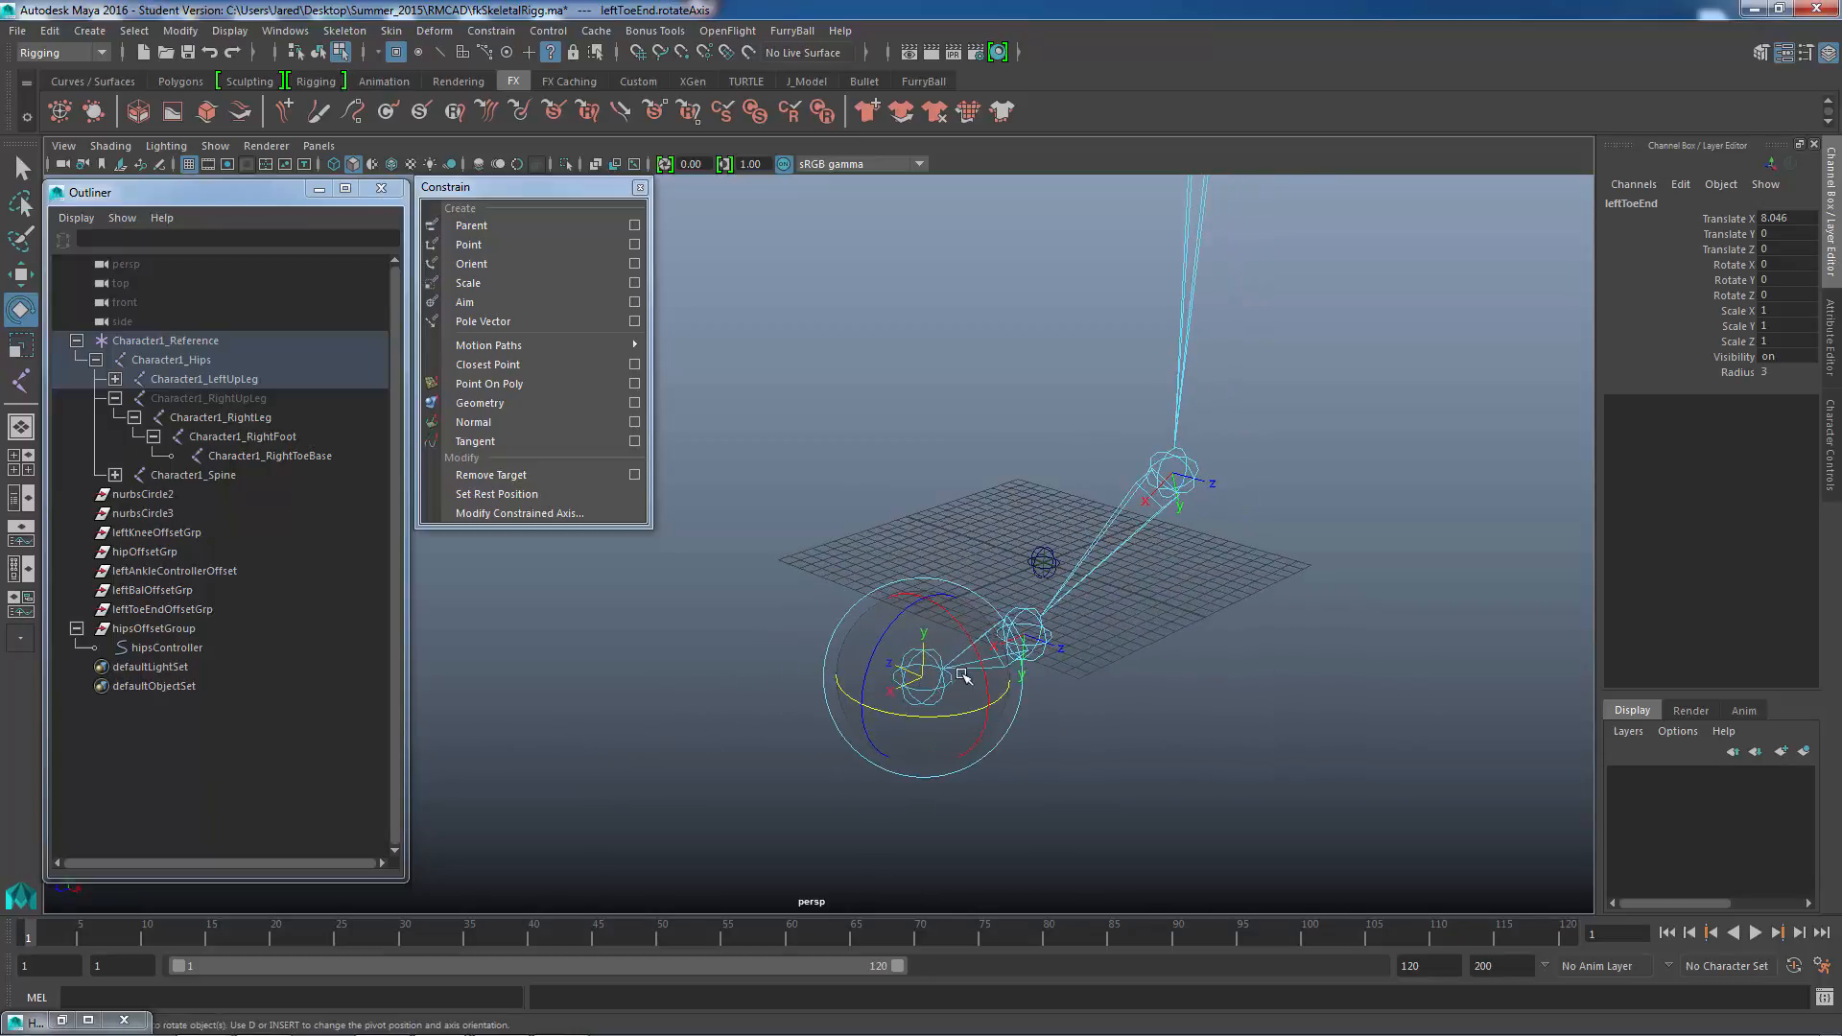
left_click_drag(957, 629, 1097, 825)
left_click(1155, 738)
- Inspect the corrected left leg axes, and display the left arm's local rotation axes from the shoulder down for comparison
left_click_drag(867, 624, 784, 411, "alt")
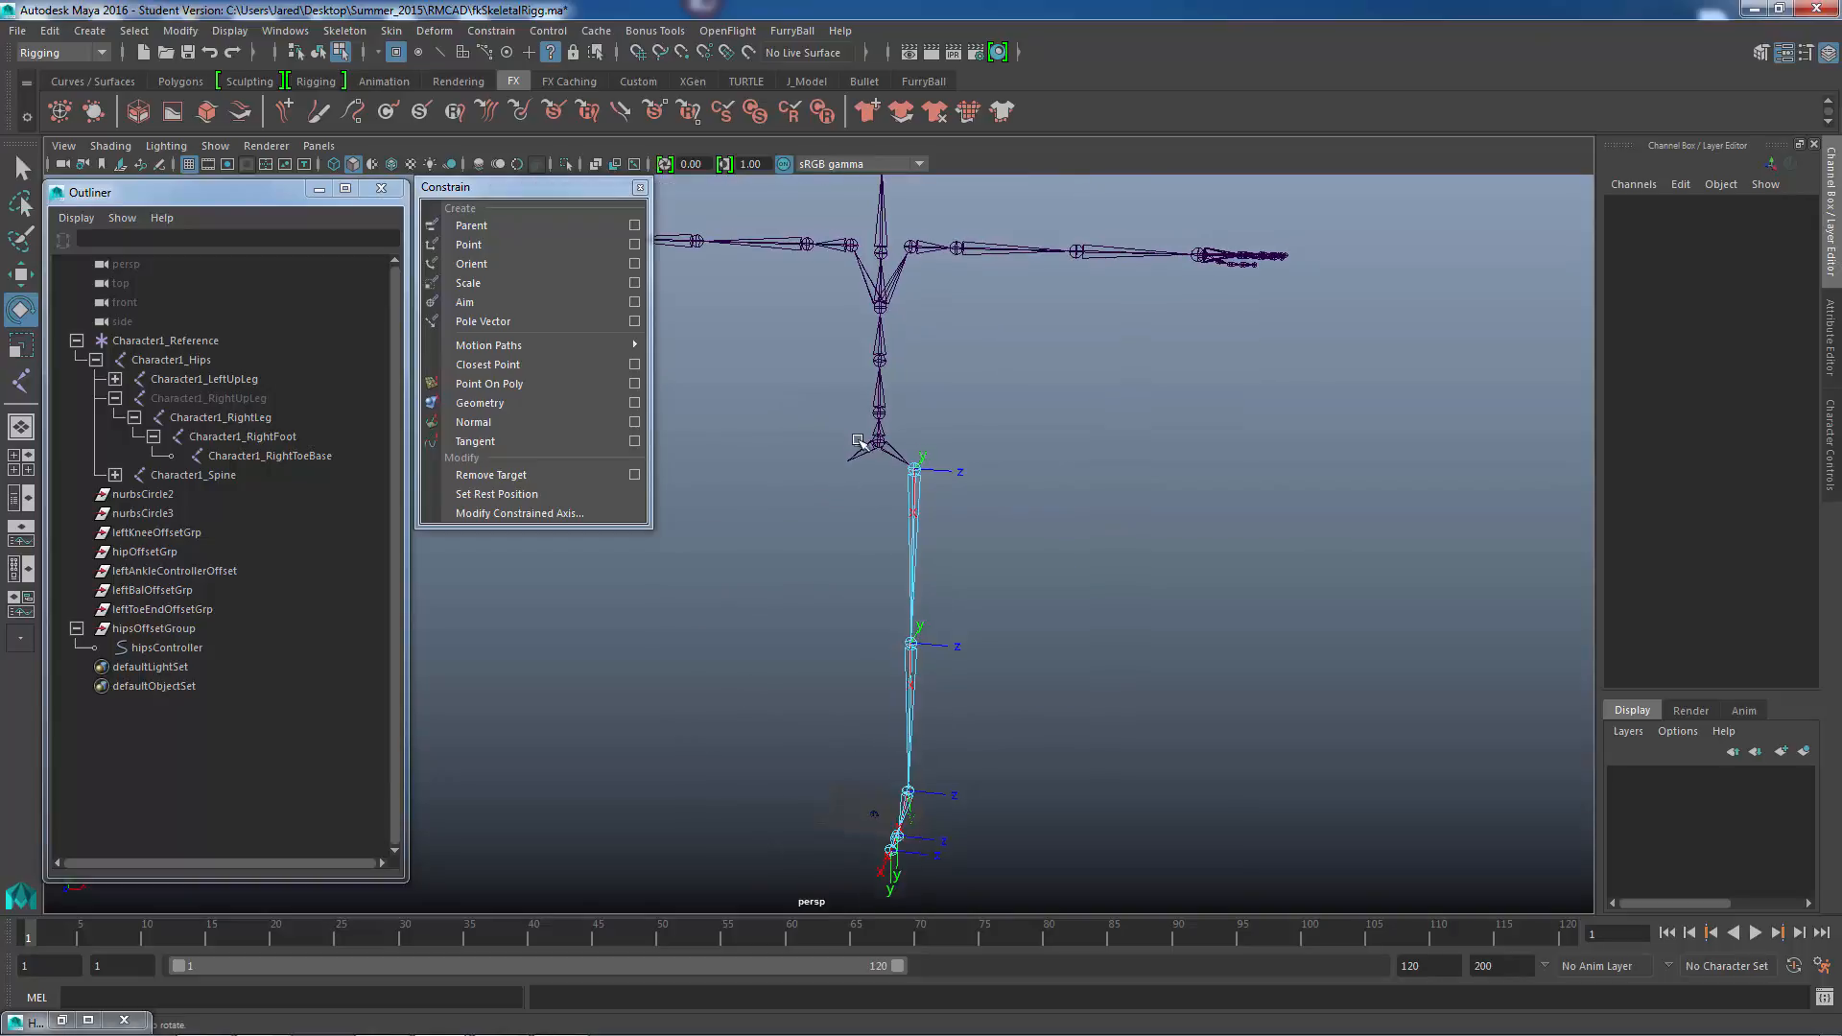
middle_click_drag(871, 317, 860, 354, "alt")
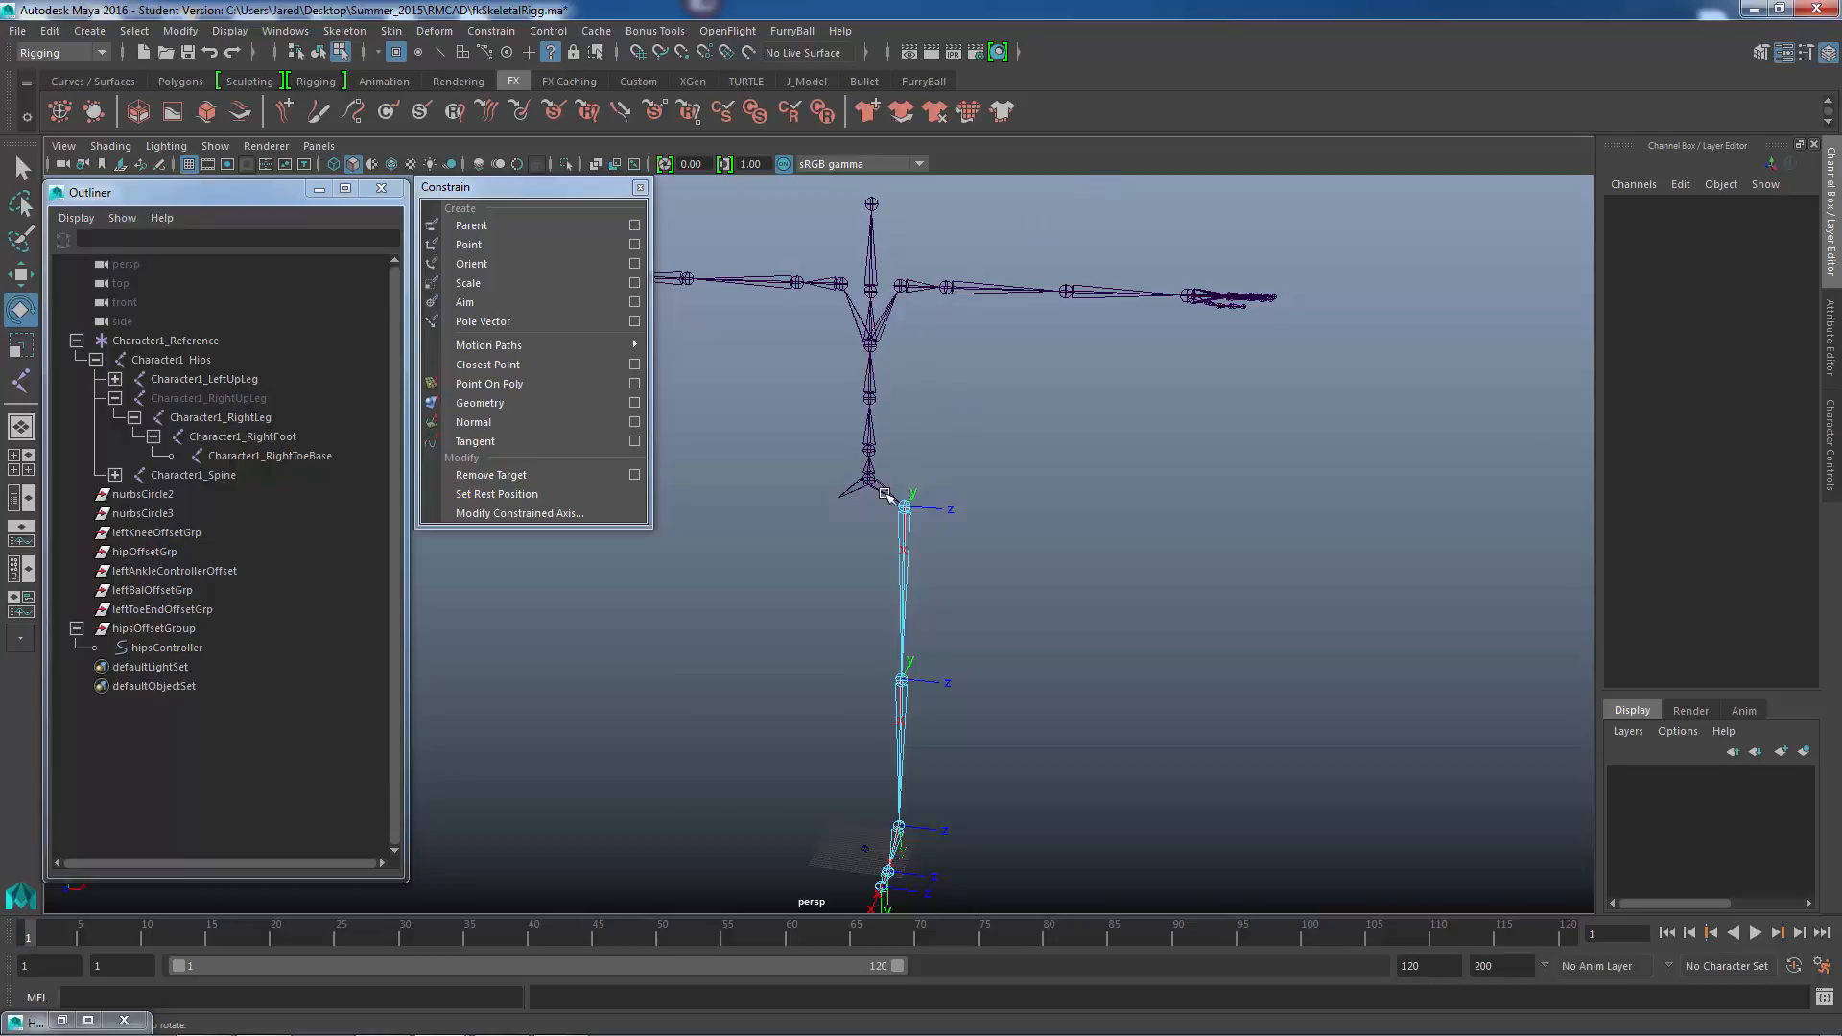
left_click_drag(969, 457, 953, 474, "alt")
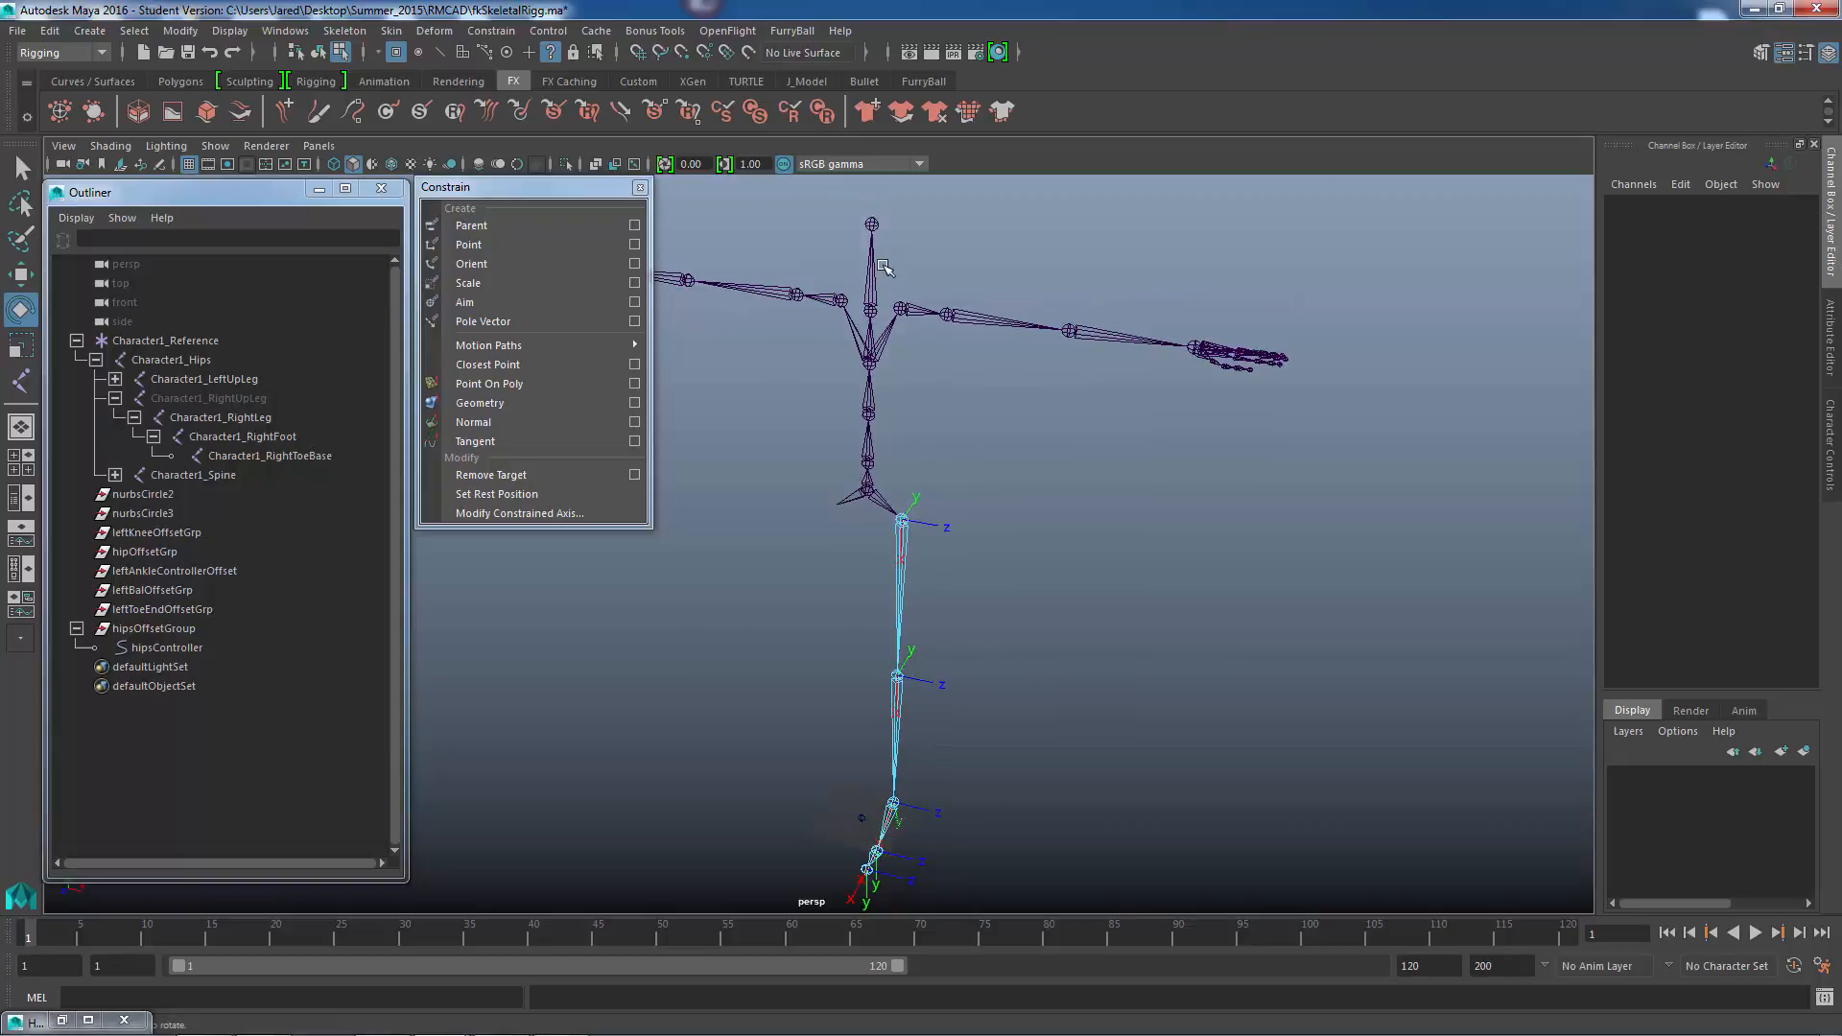
left_click(900, 305)
left_click_drag(1063, 577, 1004, 640, "alt")
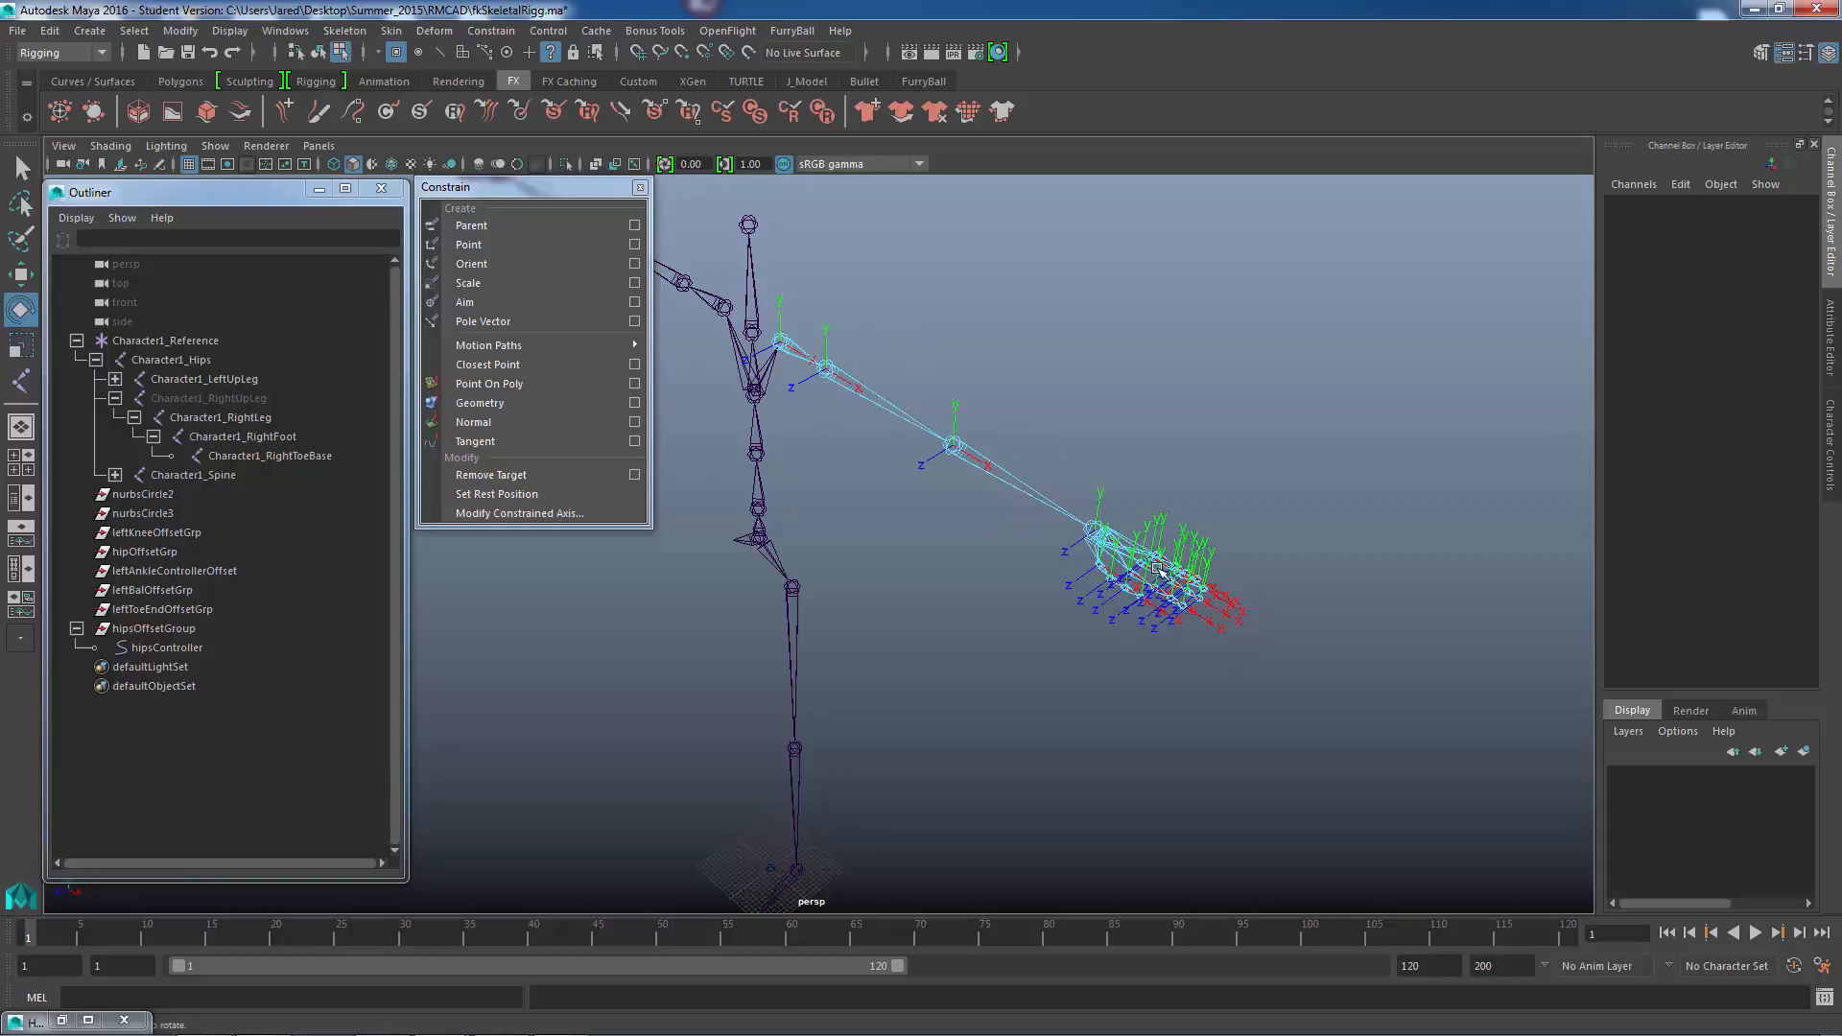
left_click_drag(935, 610, 1067, 576, "alt")
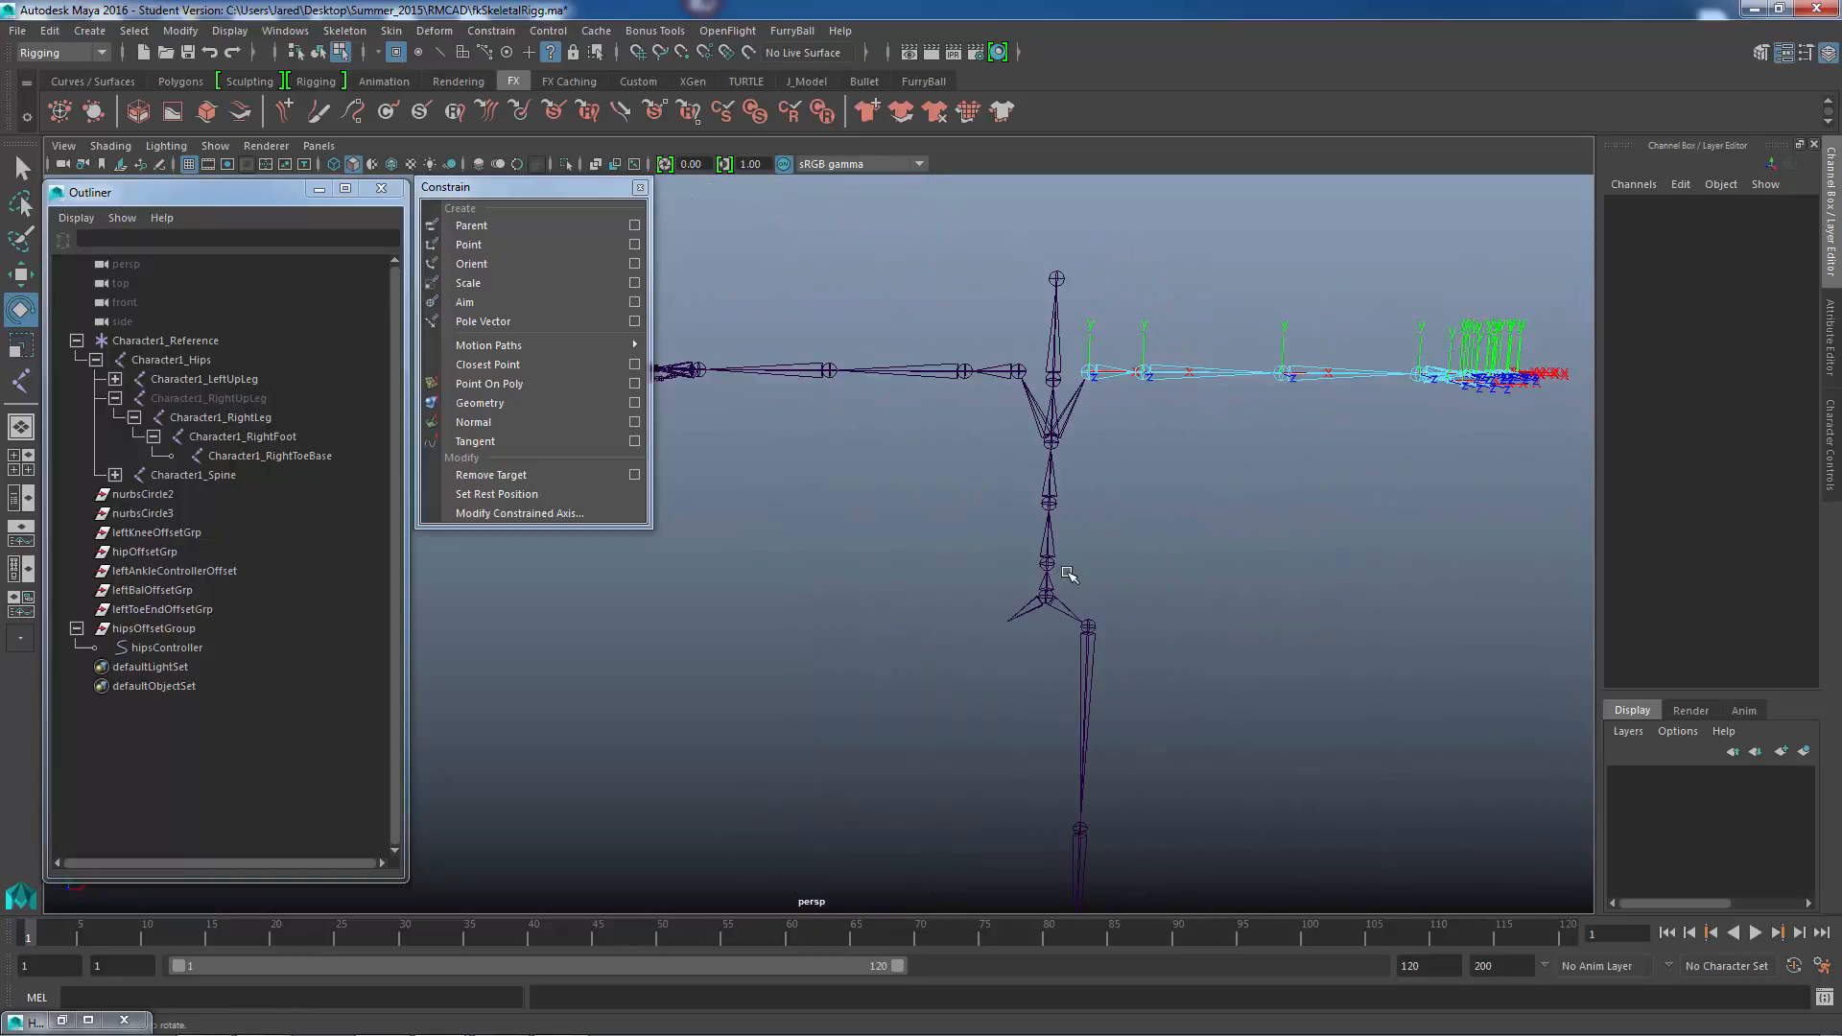
left_click_drag(1025, 464, 1020, 411, "alt")
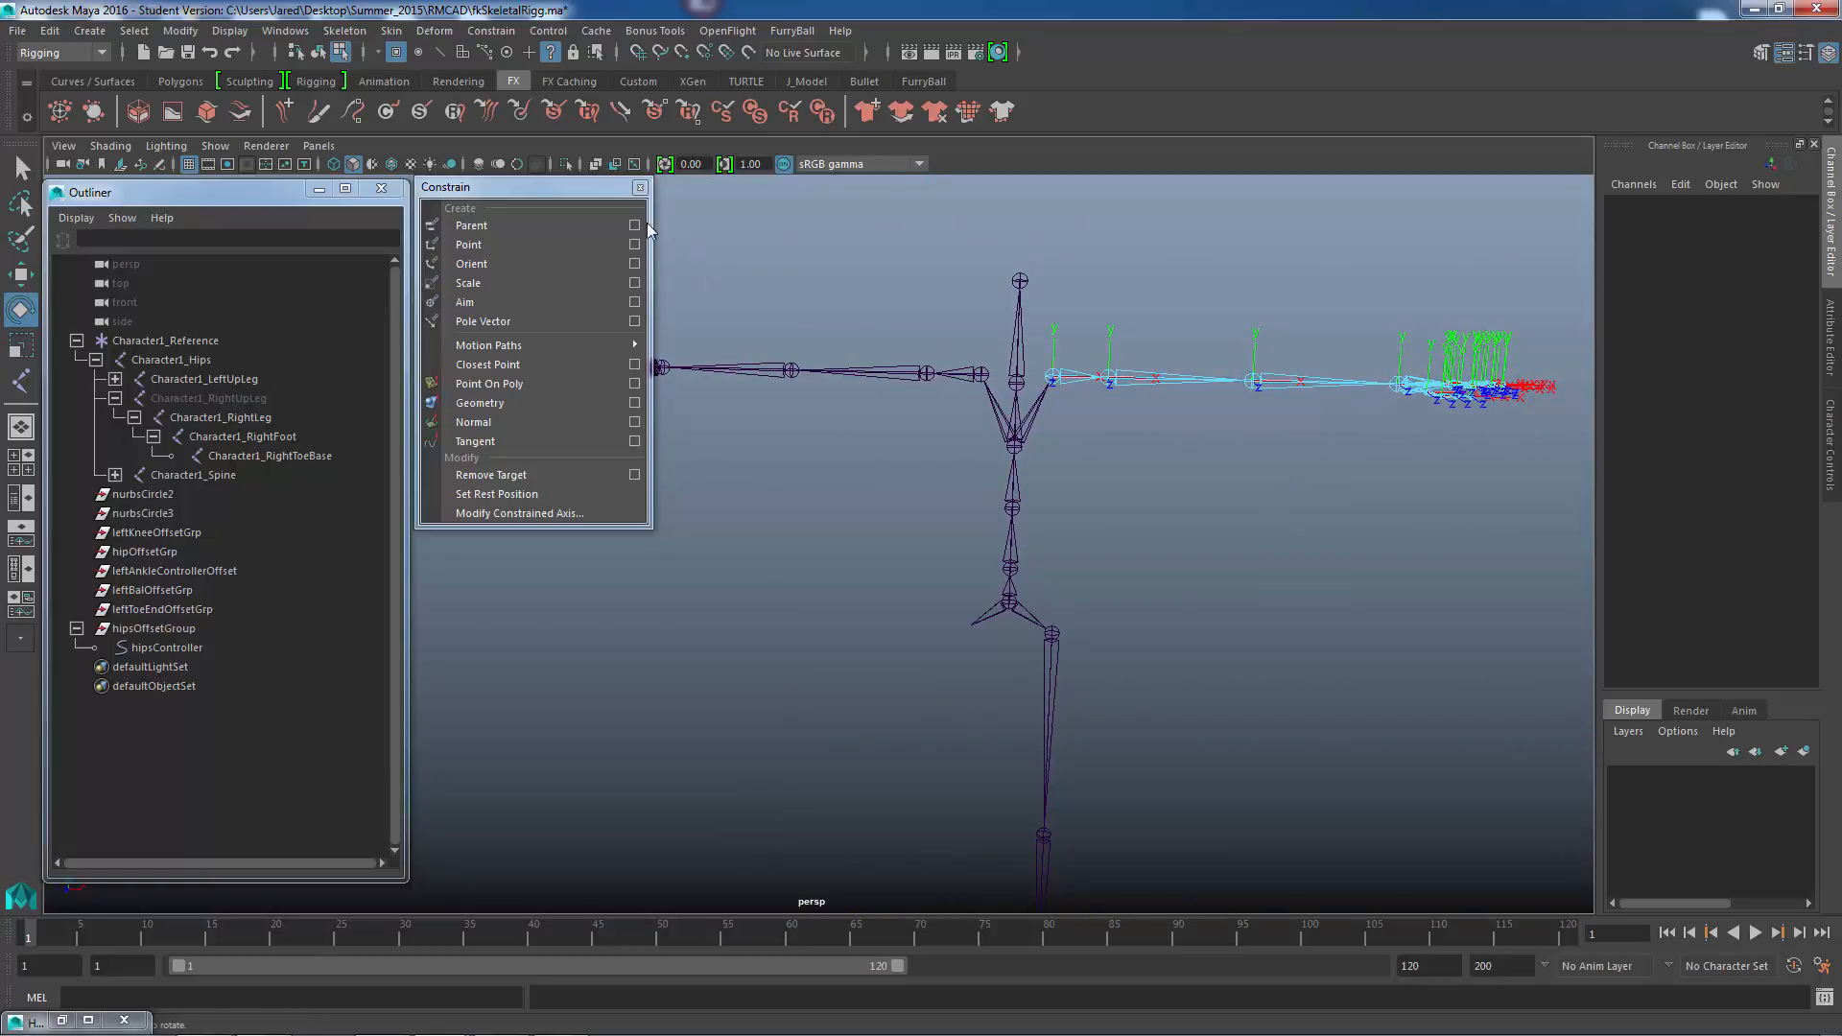
- Close the floating Constrain menu and compare the local rotation axes of both arms from the shoulders down
left_click(640, 187)
middle_click_drag(827, 612, 656, 566, "alt")
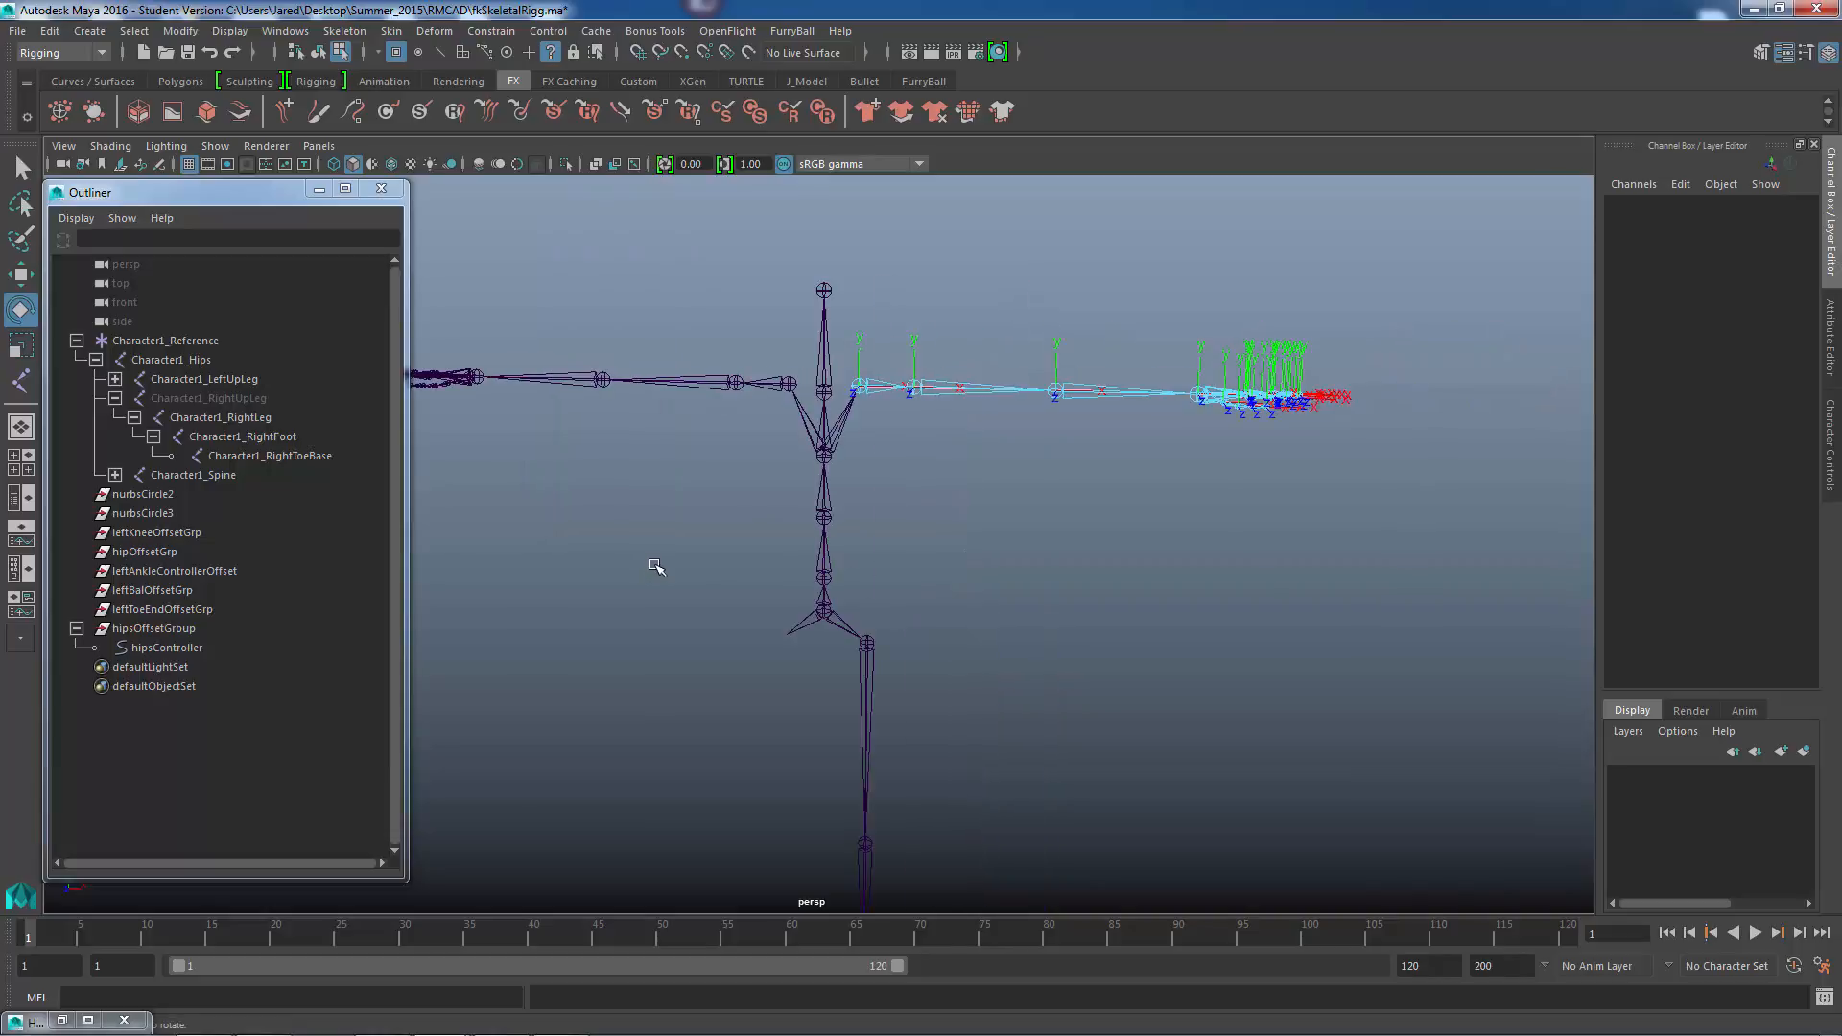
left_click_drag(756, 441, 758, 669, "alt")
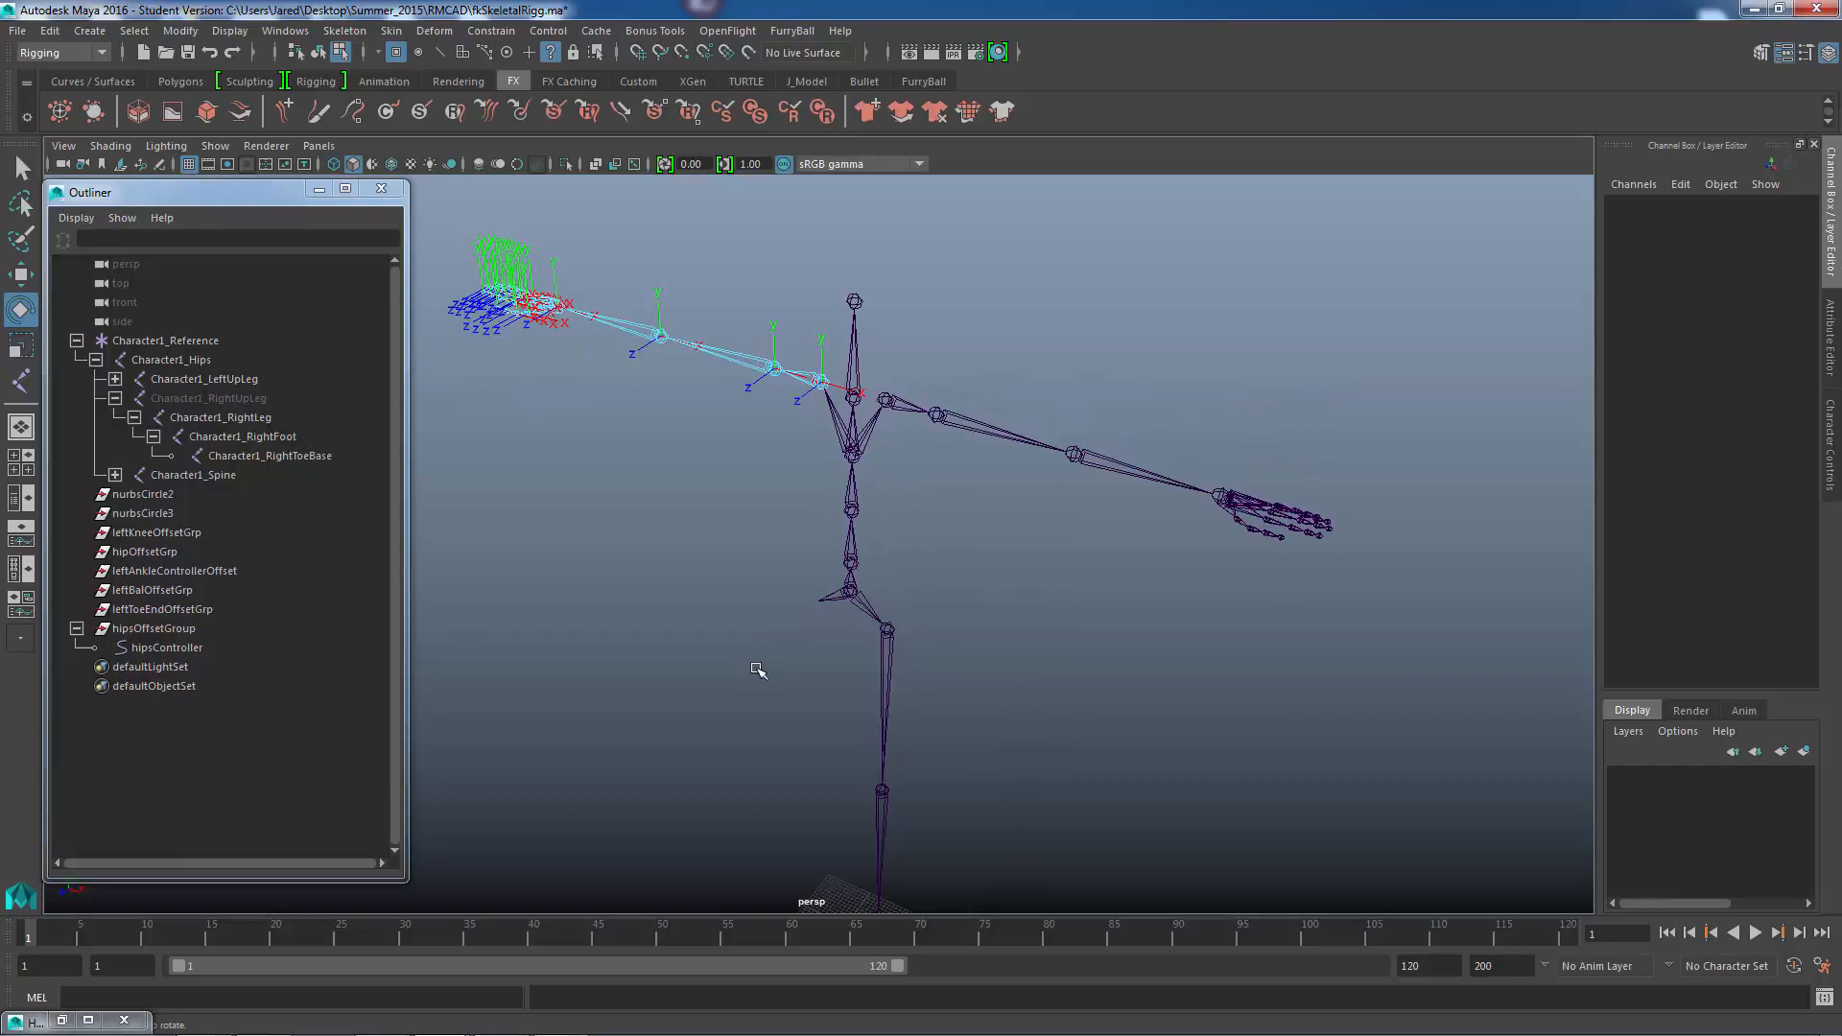
left_click(953, 411, "shift")
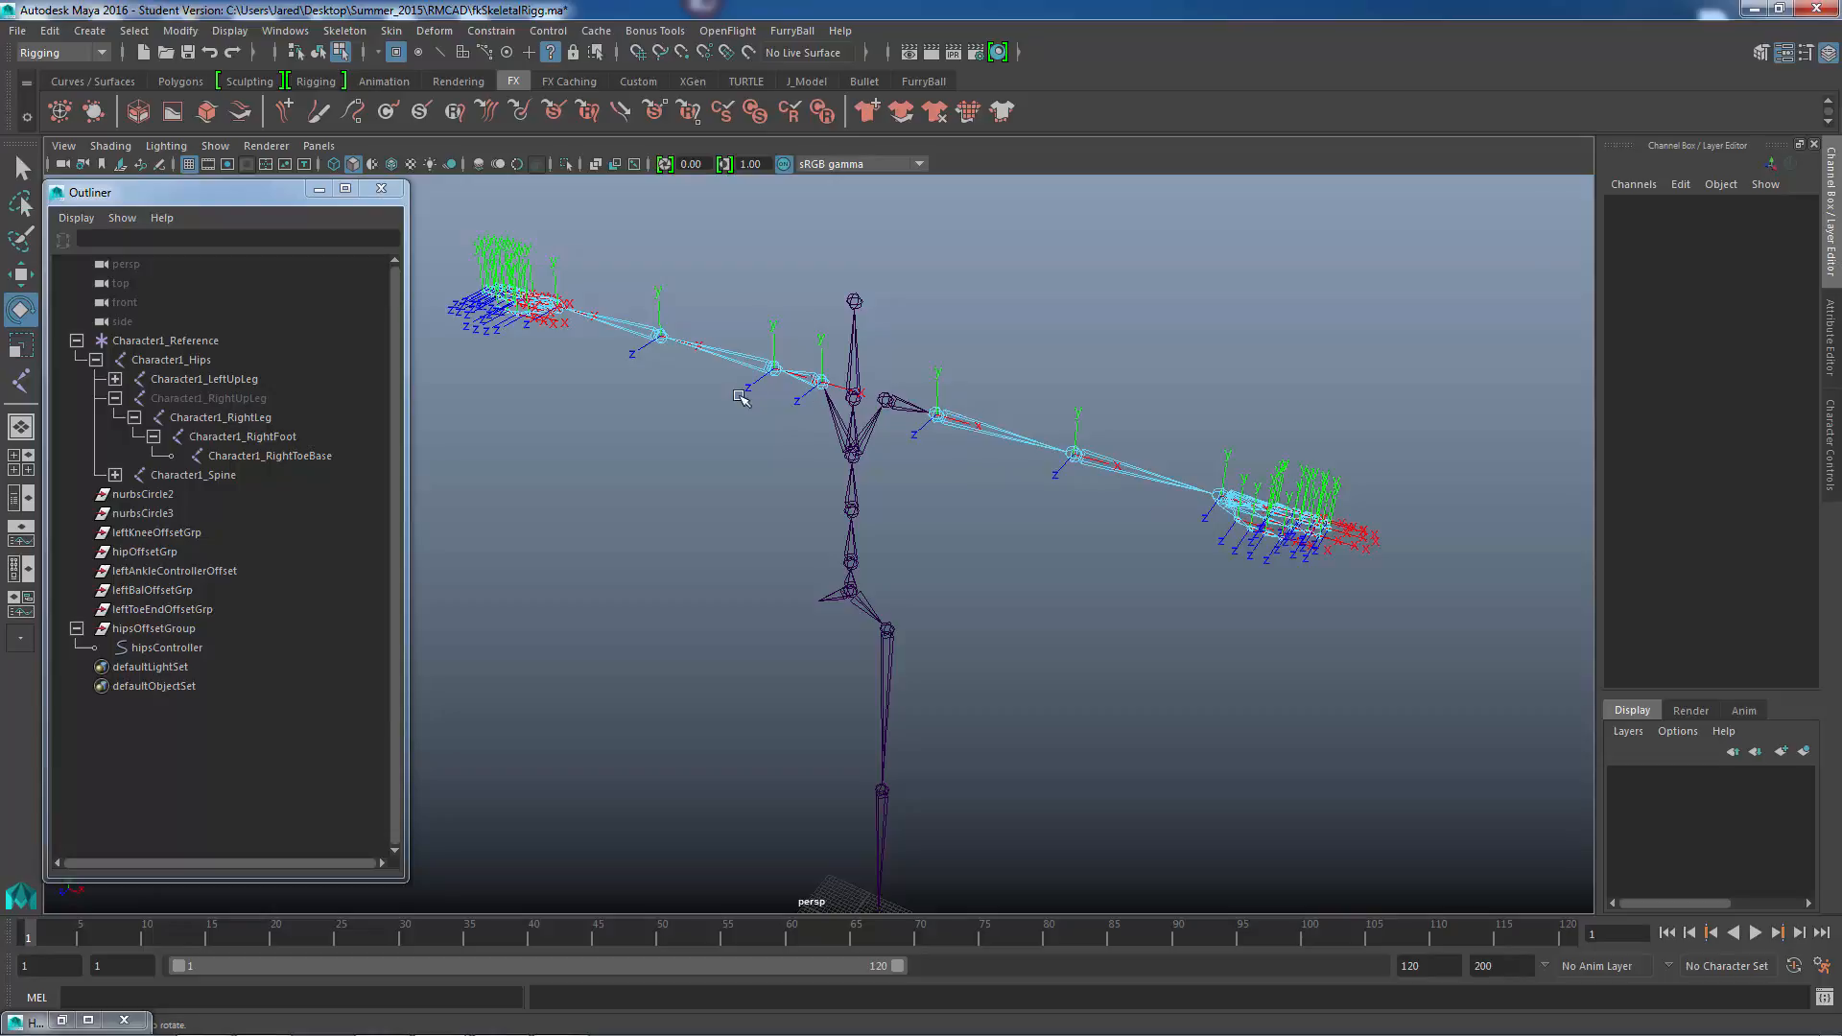
left_click(882, 403)
left_click(821, 382, "shift")
left_click_drag(991, 461, 921, 527, "alt")
- In object mode, try rotating Character1_LeftArm and Character1_RightArm together to -57.315 in Rotate Y, and undo the rotation
left_click(319, 52)
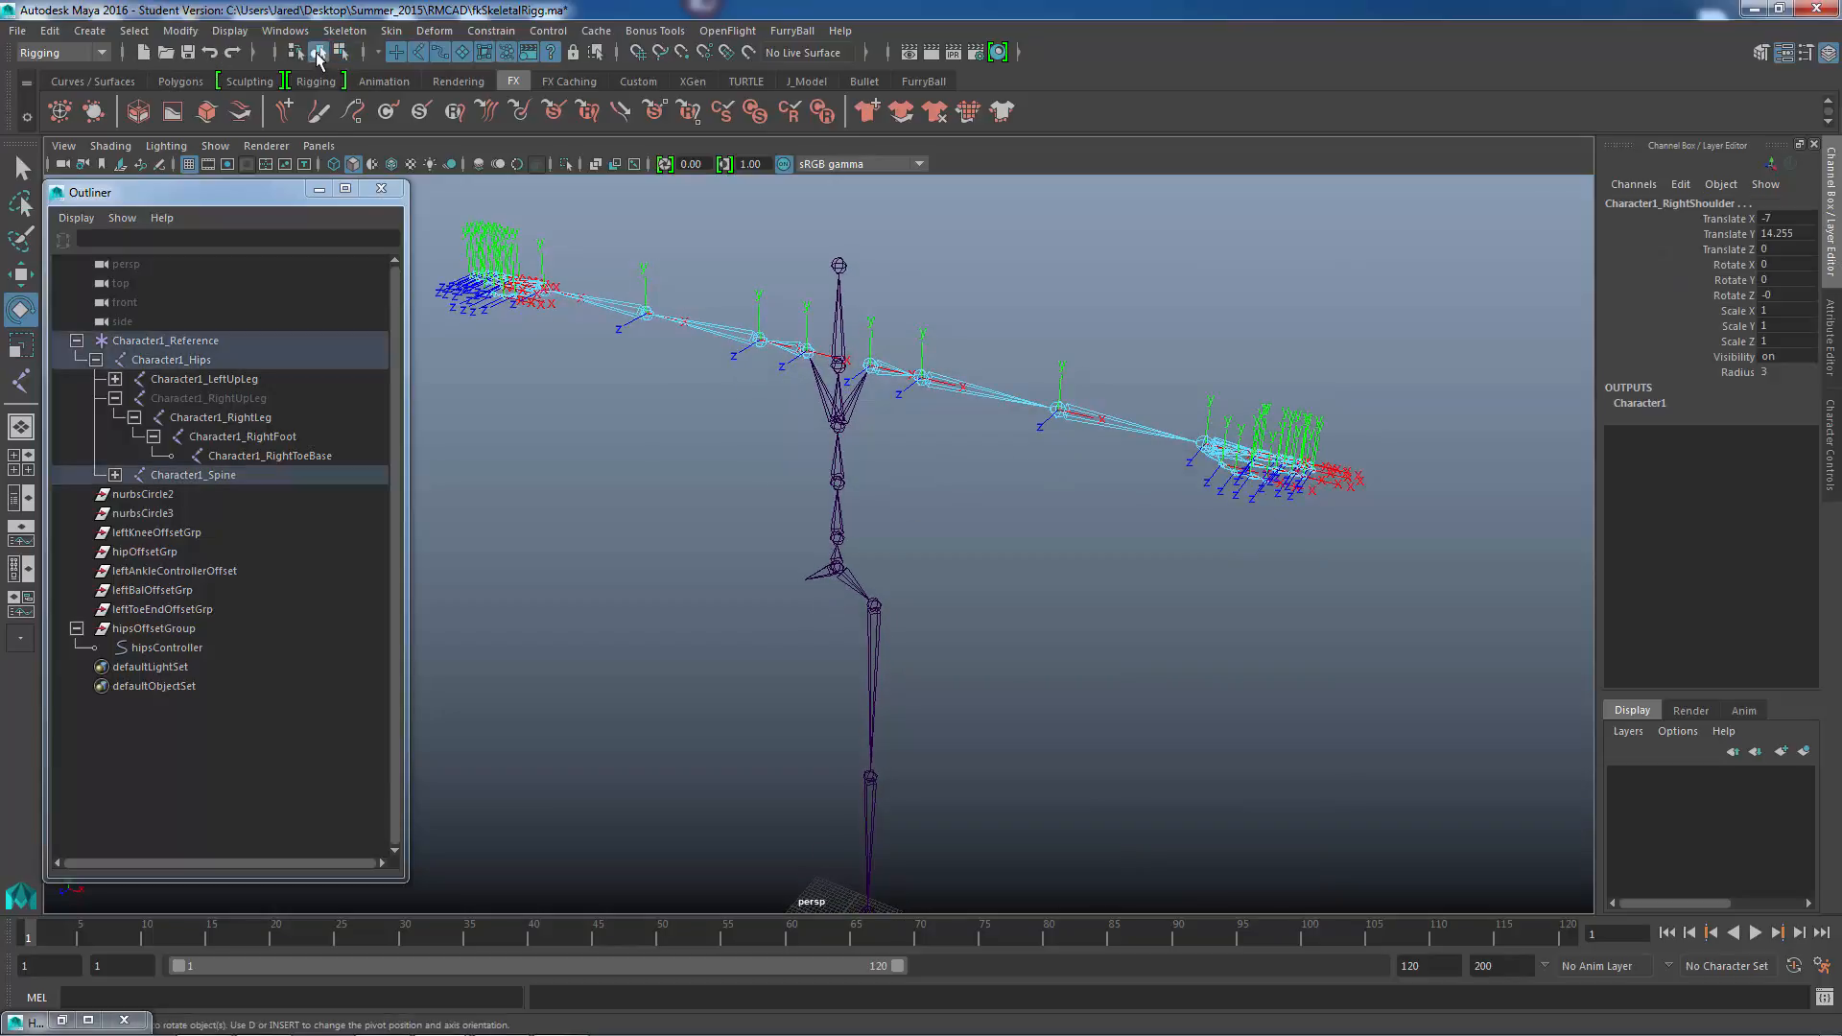
left_click(921, 377)
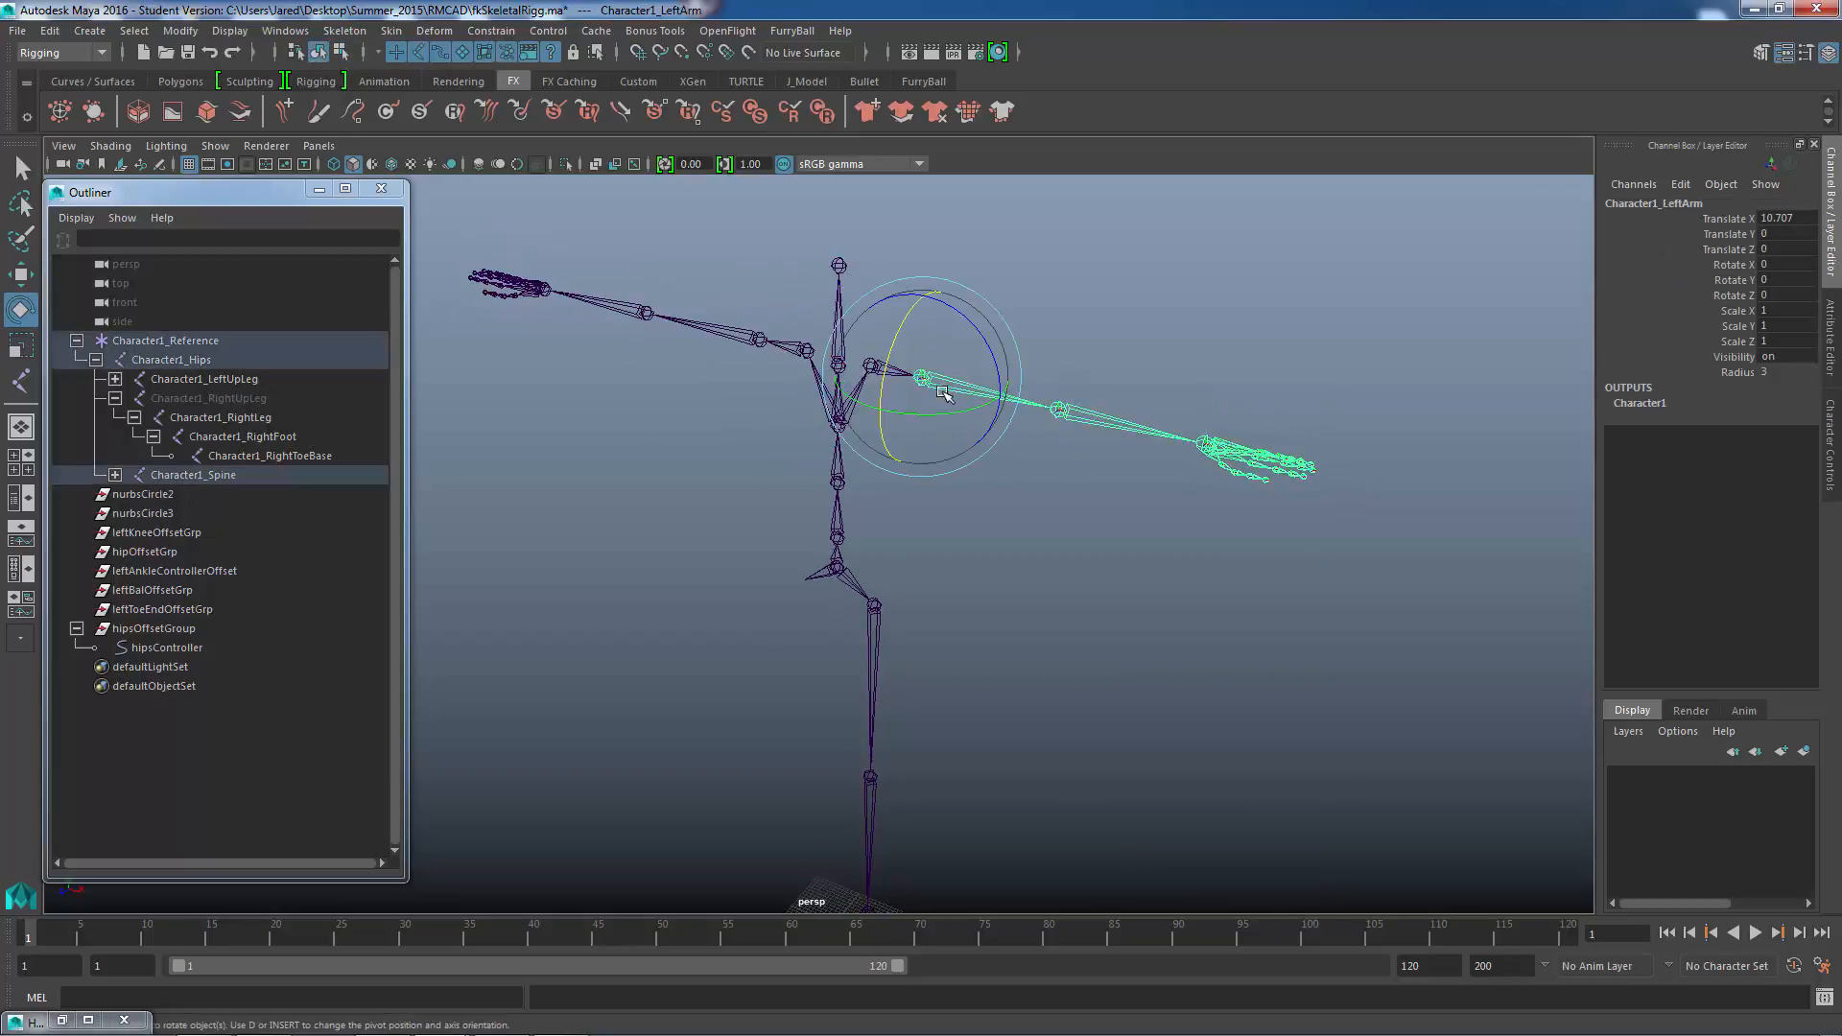
left_click(739, 342)
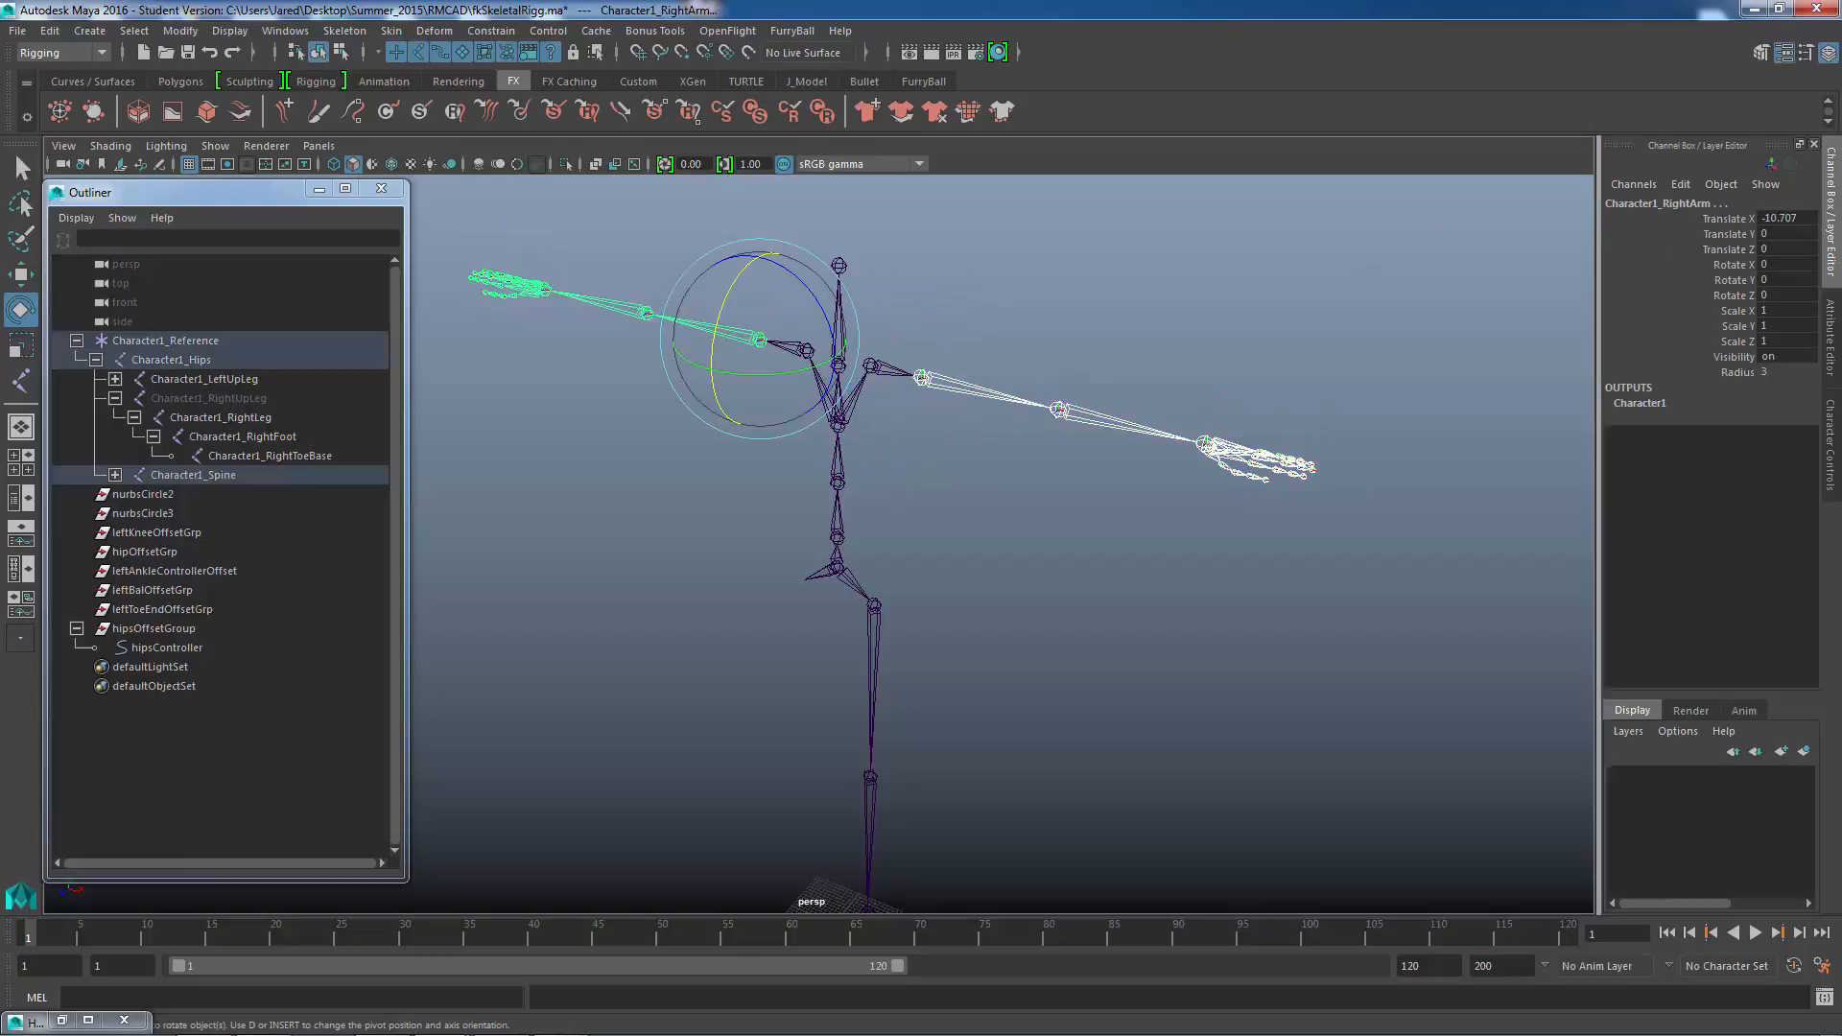
left_click(1736, 281)
middle_click_drag(1452, 317, 1303, 361)
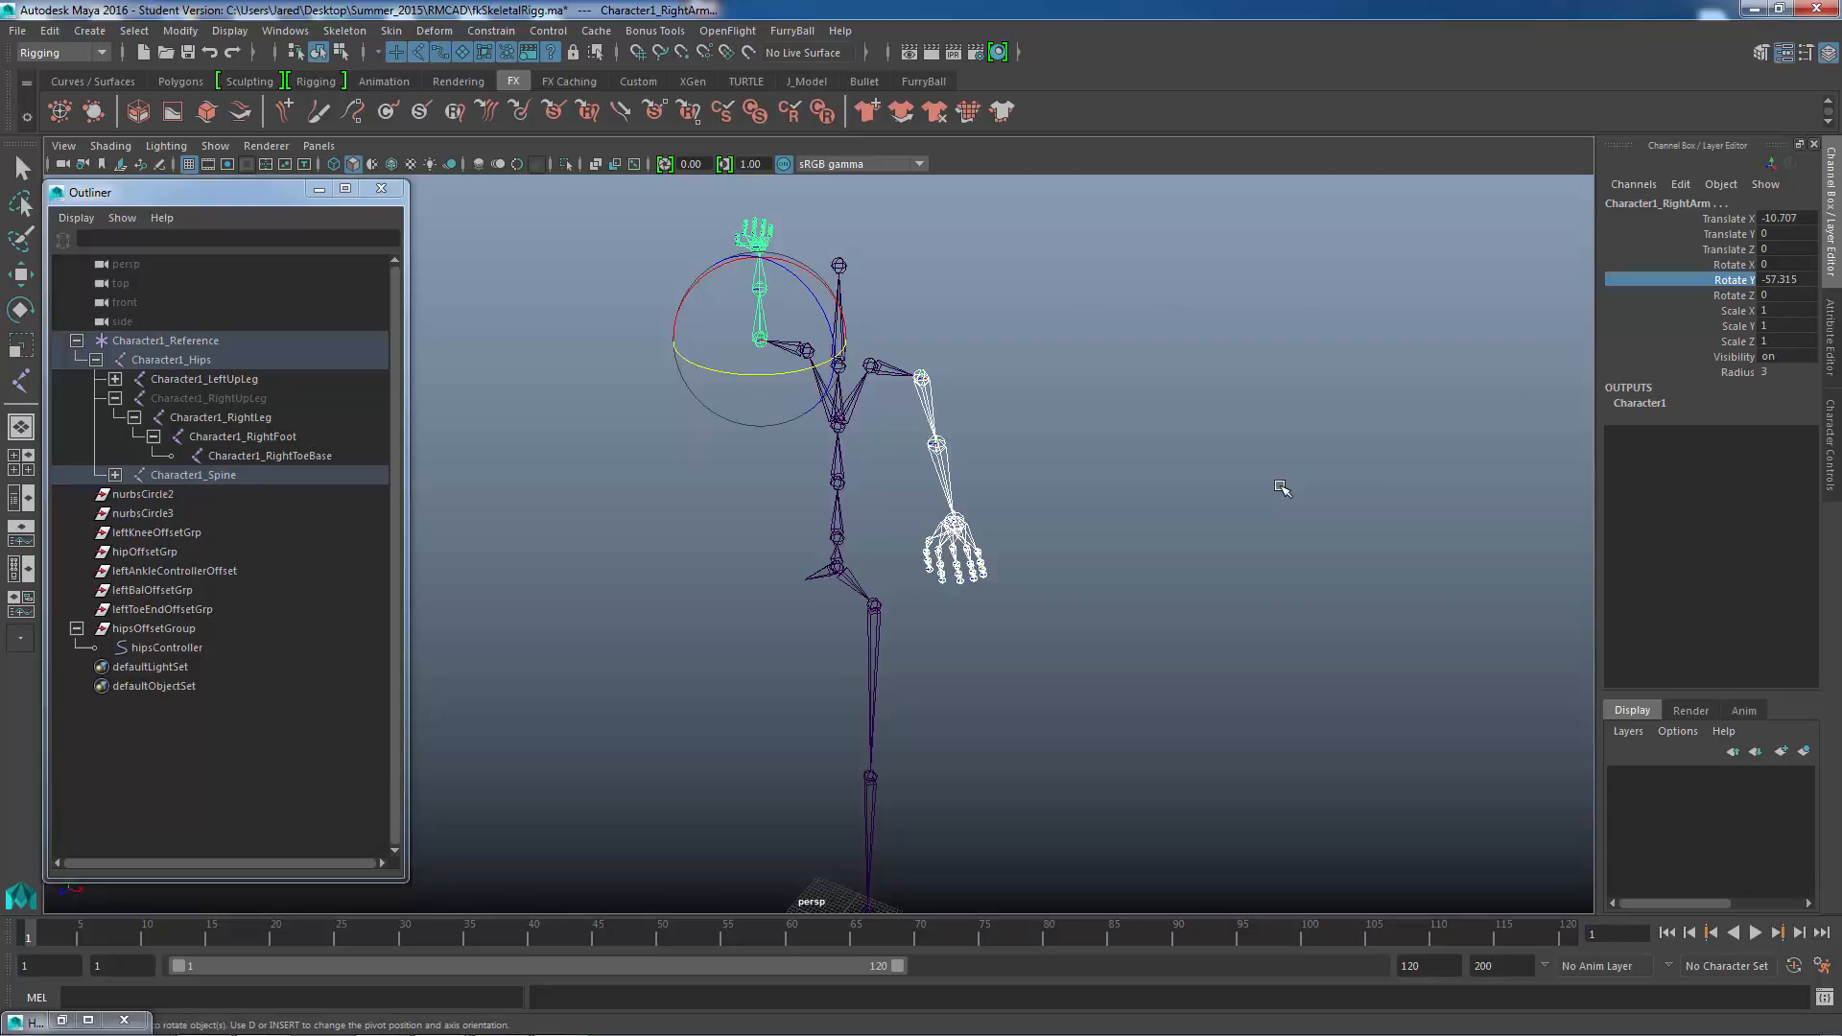
key("ctrl+z")
- Clear the arm selection and examine the left leg joint chain from the hip to the toe
left_click_drag(878, 688, 899, 535, "alt")
key("q")
left_click(904, 494)
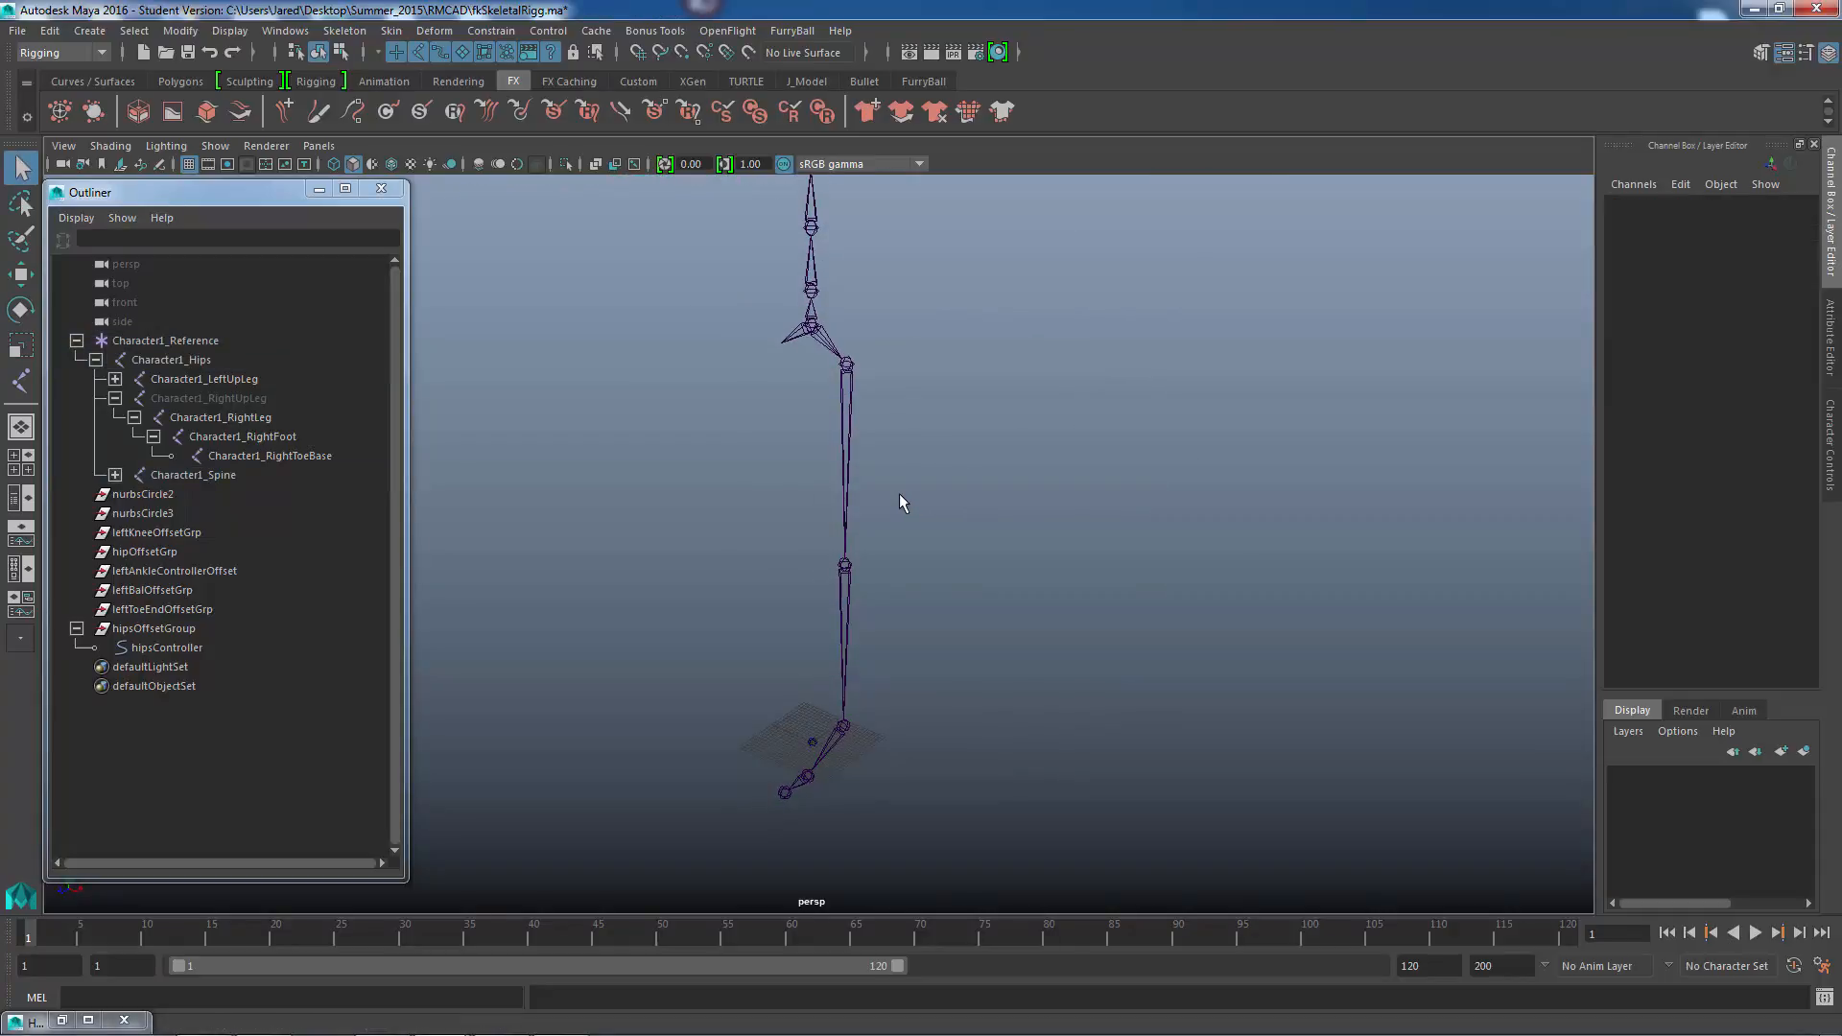
middle_click_drag(897, 491, 818, 442, "alt")
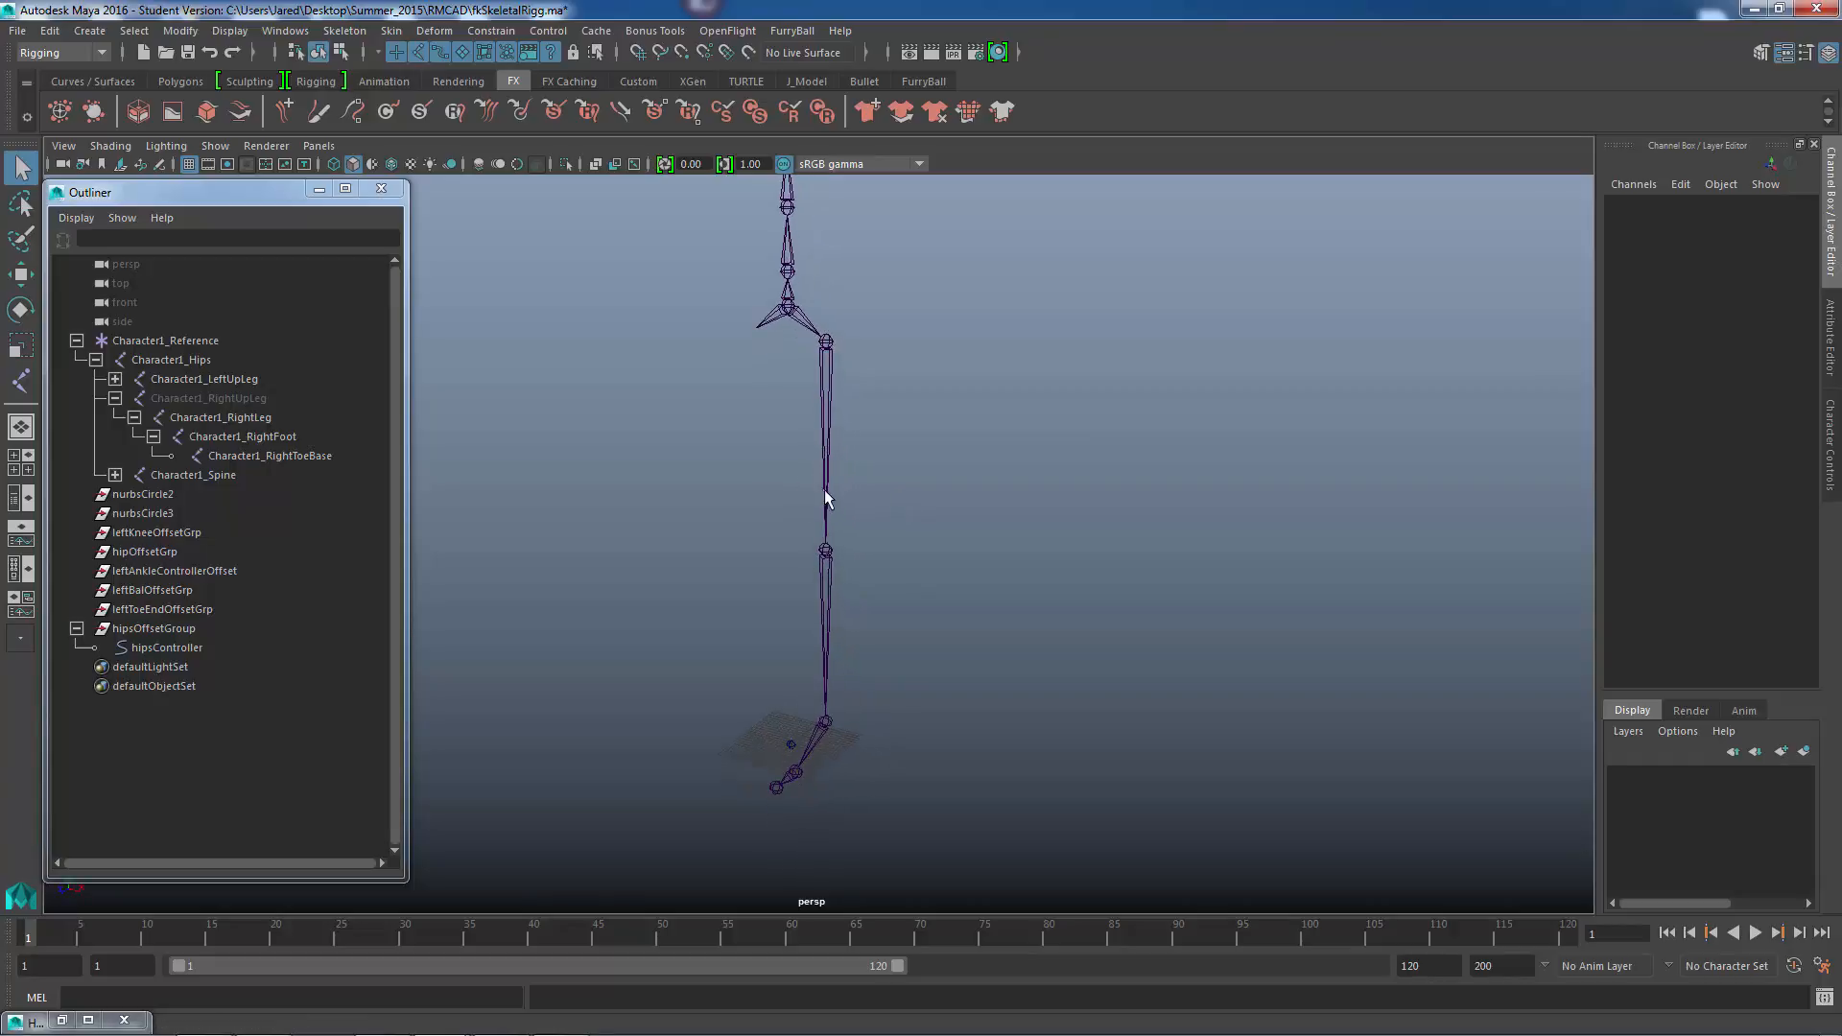
right_click_drag(826, 491, 1024, 511, "alt")
middle_click_drag(1024, 512, 1018, 500, "alt")
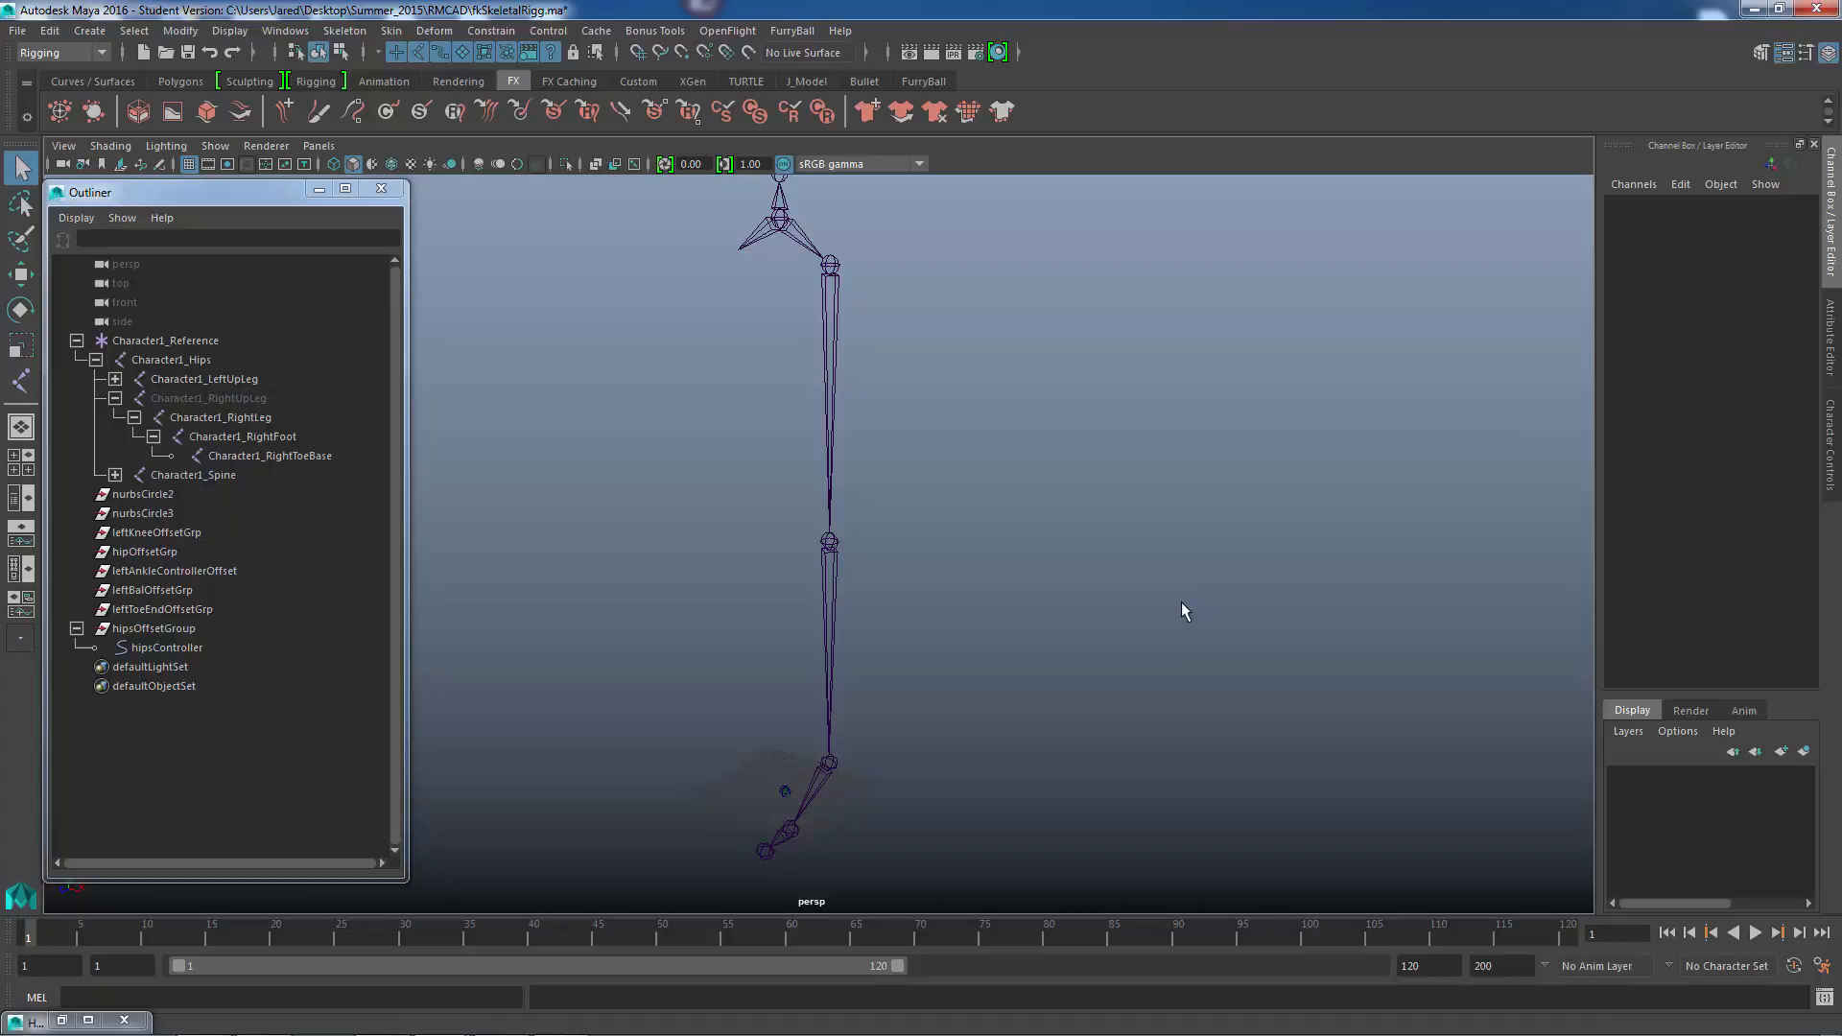
middle_click_drag(1012, 427, 1001, 440, "alt")
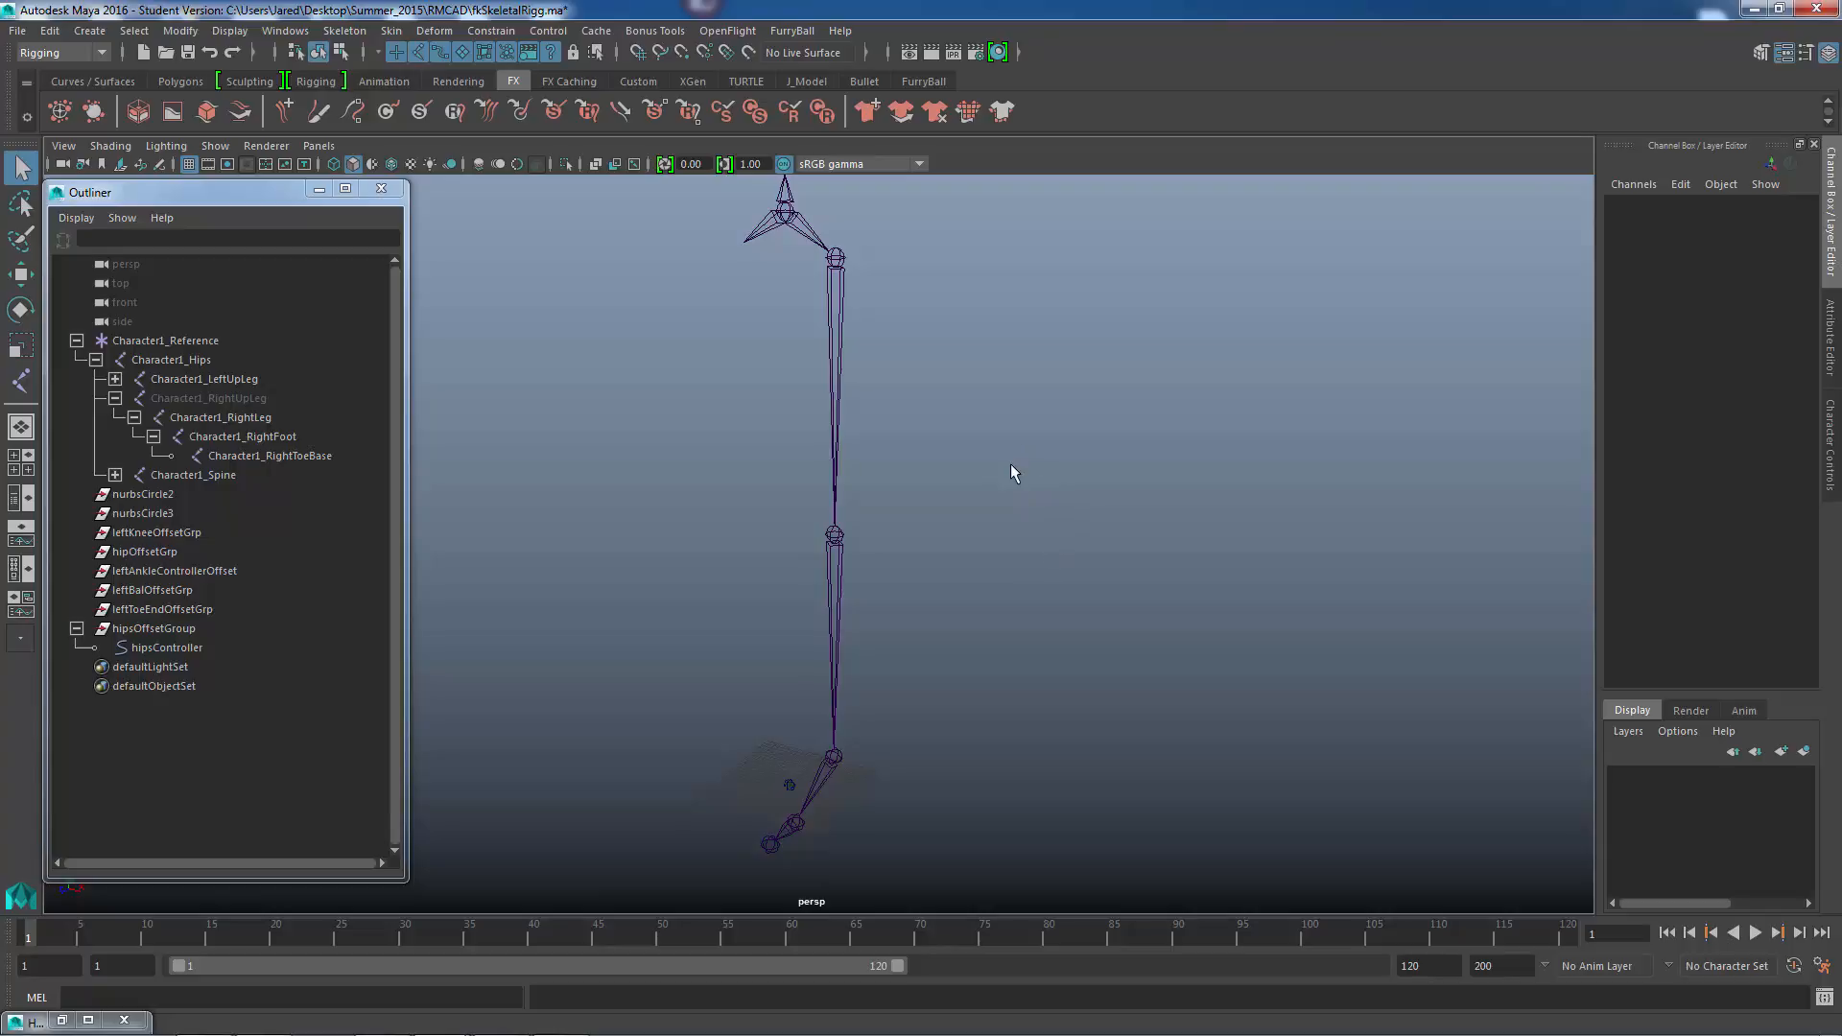
middle_click_drag(1010, 464, 1005, 443, "alt")
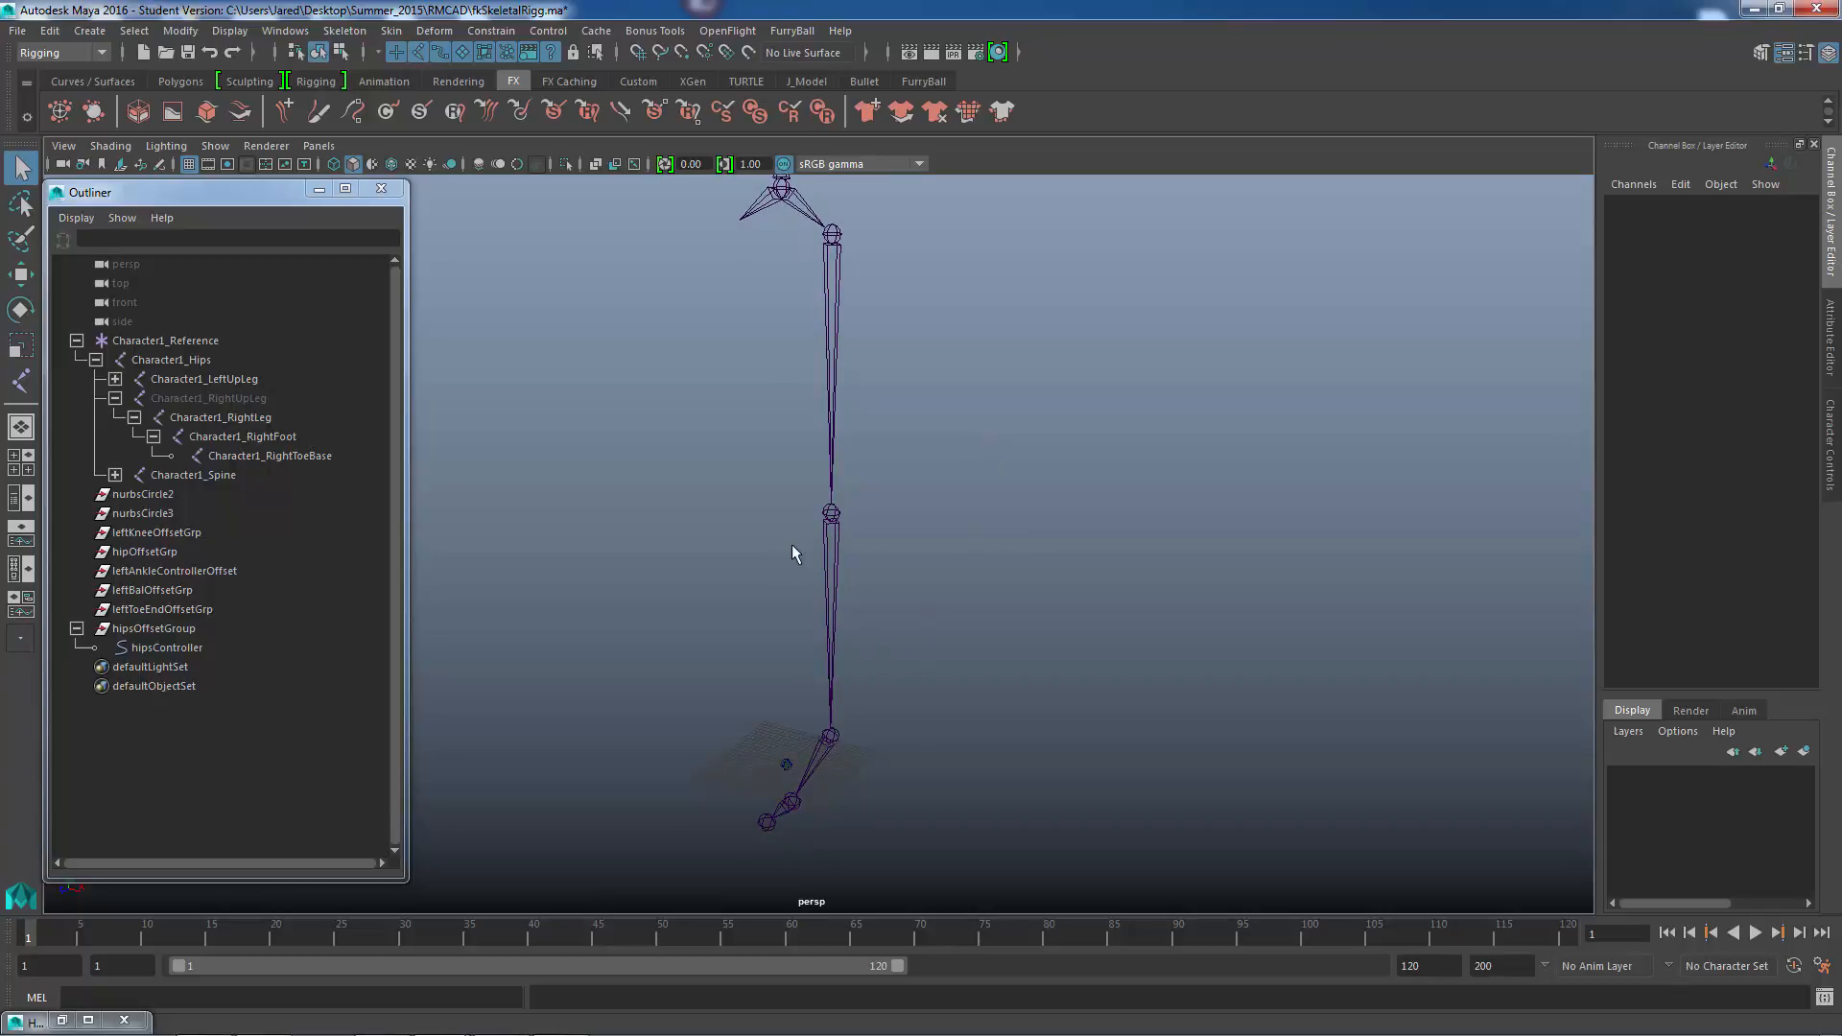
- Save the scene under the new name fkSkeletalRigg_01.ma, accepting the student version notice
middle_click_drag(780, 509, 773, 470, "alt")
middle_click_drag(844, 267, 854, 318, "alt")
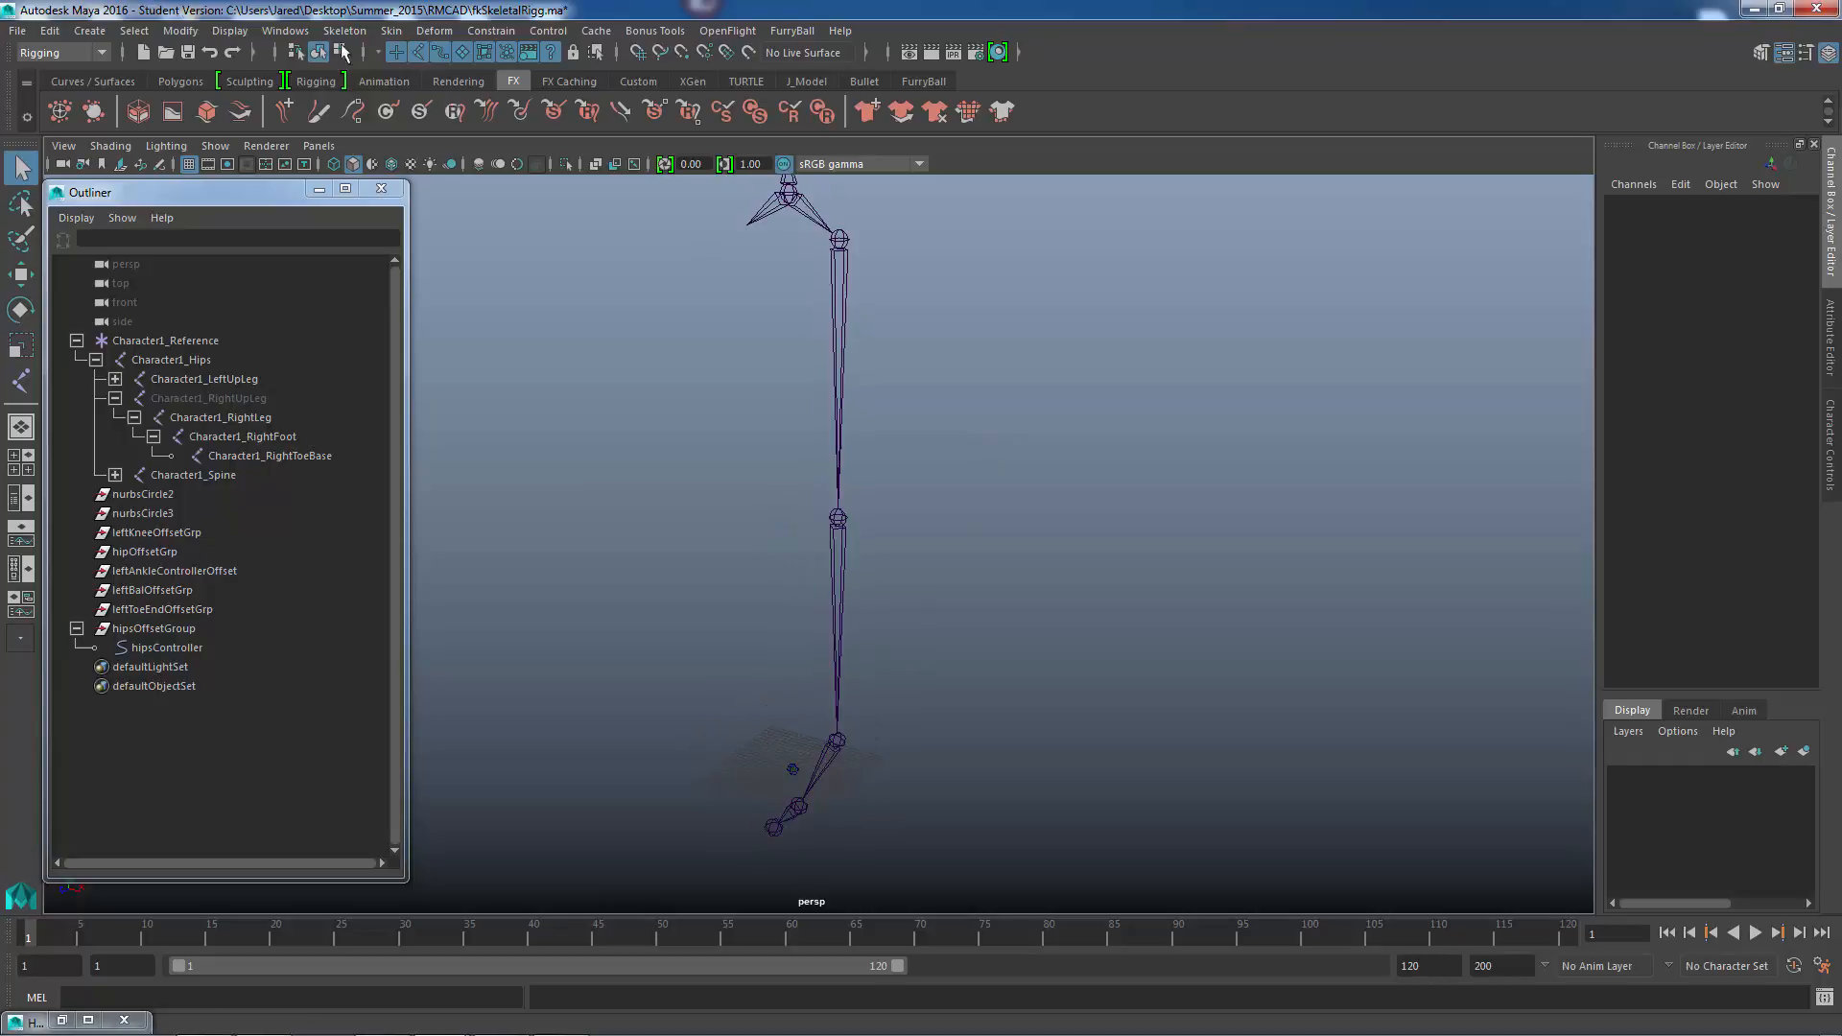
left_click(18, 30)
left_click(91, 126)
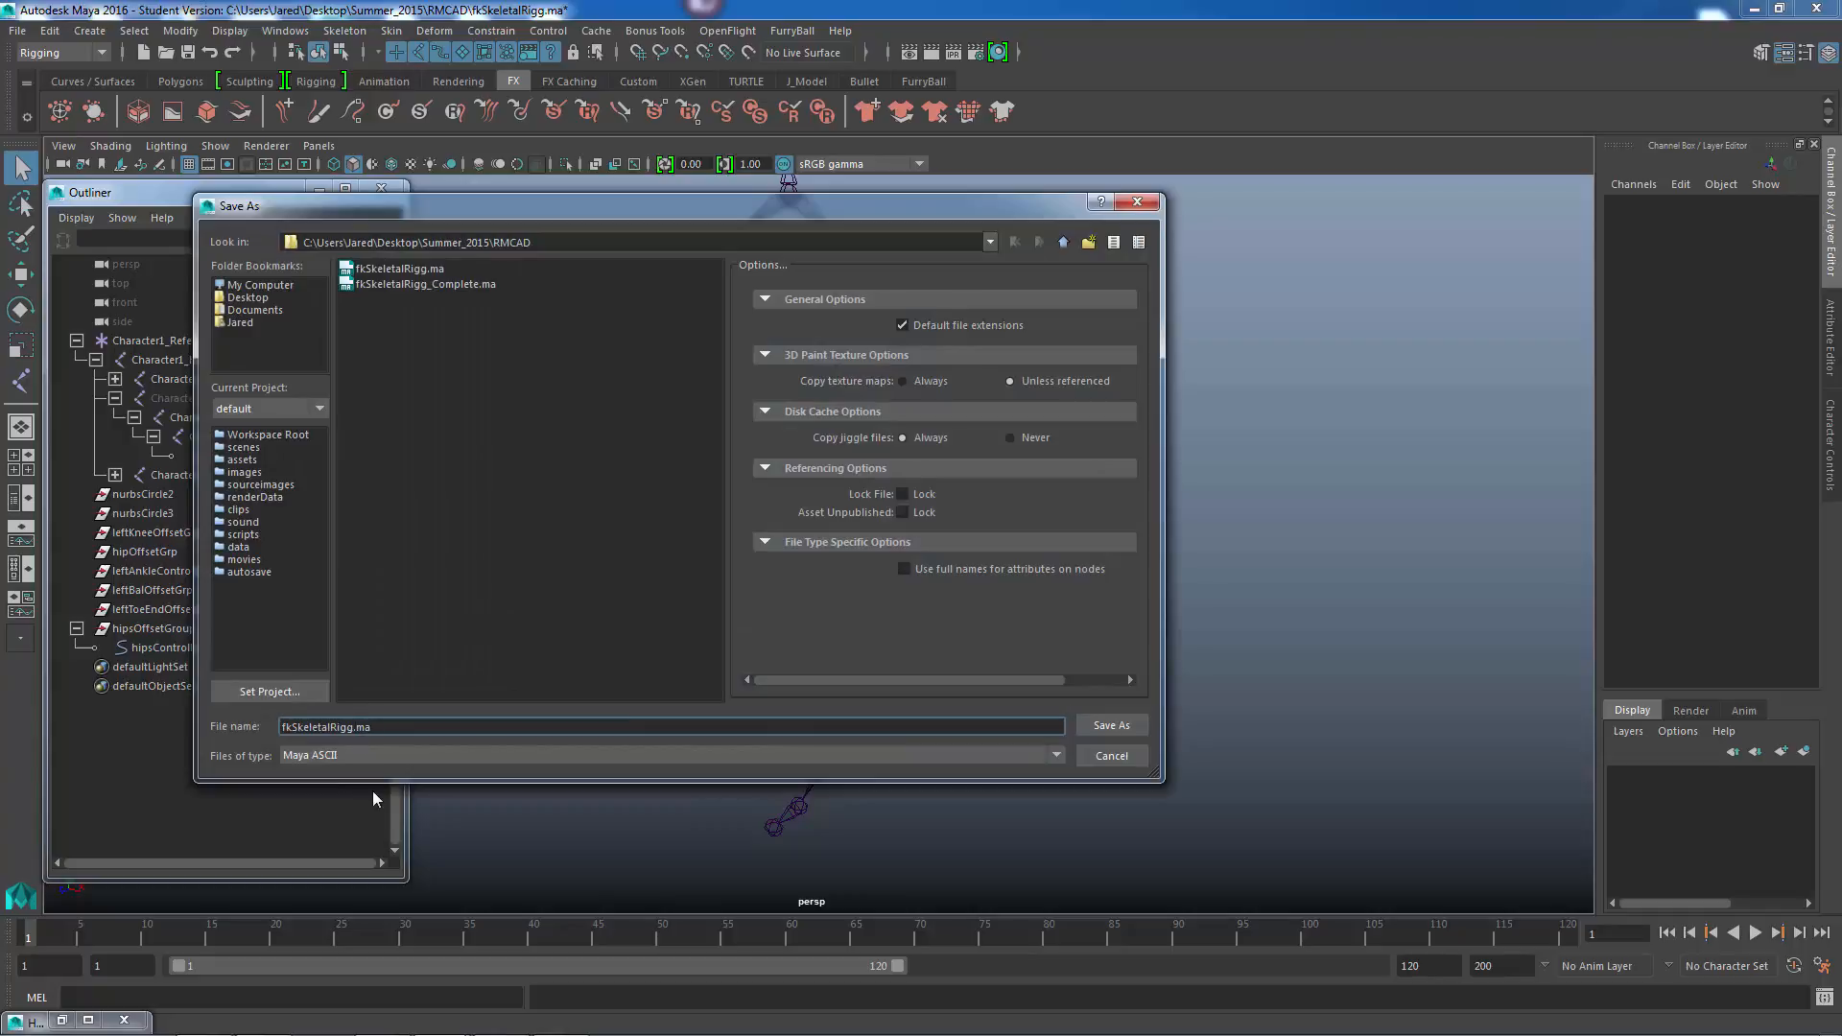
type("_01")
key("Return")
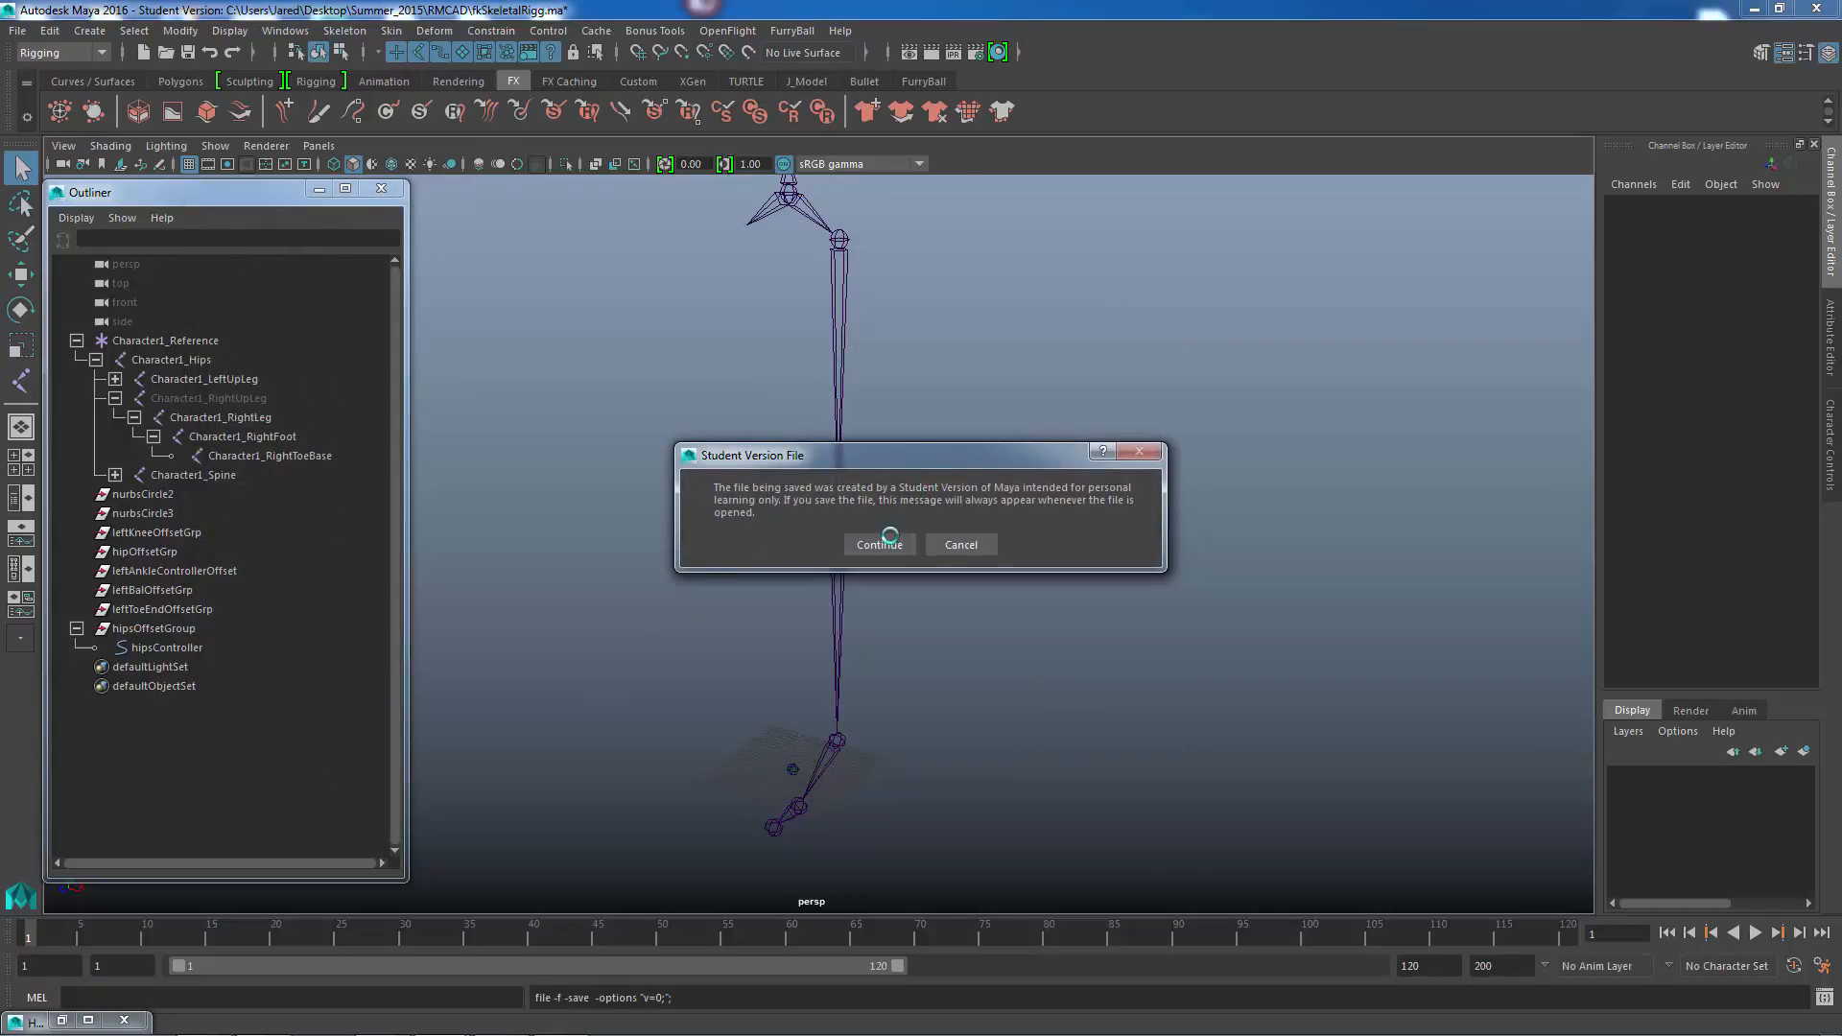
left_click(881, 541)
- Scale hipsOffsetGroup uniformly to about 4.885 and freeze its transformations
middle_click_drag(904, 404, 909, 394, "alt")
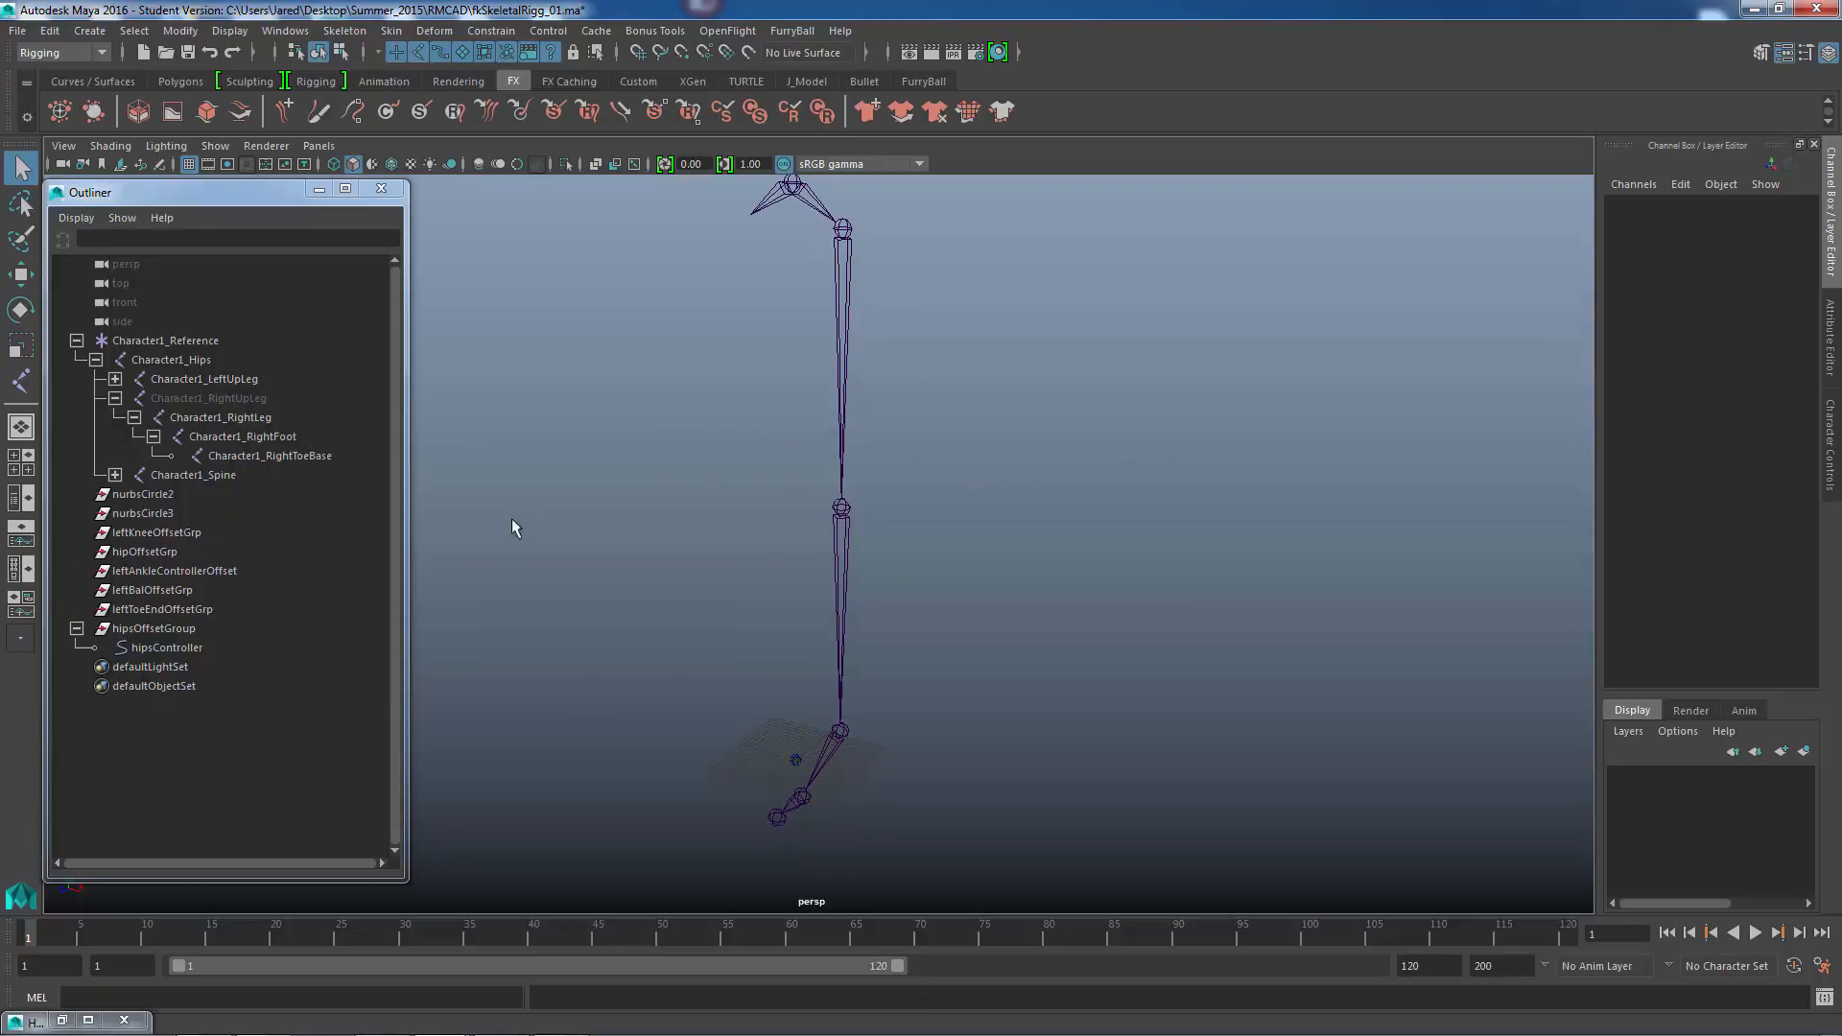
left_click(173, 629)
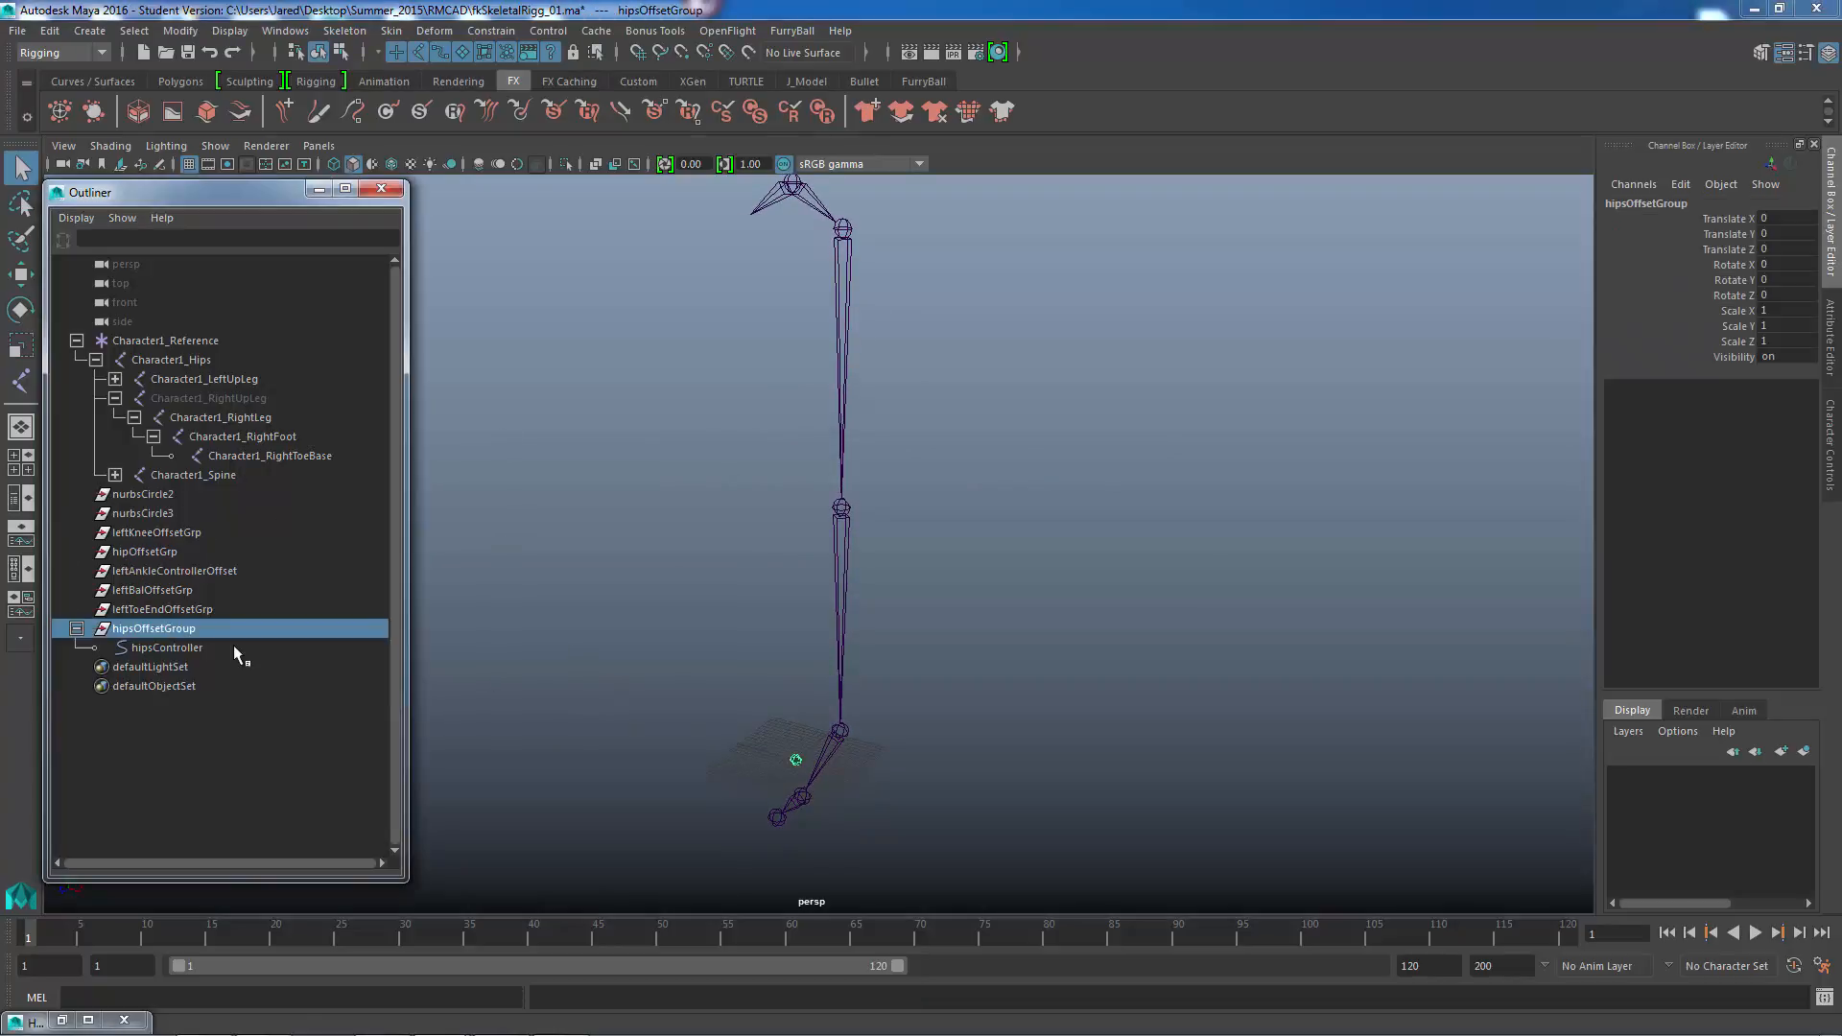
middle_click_drag(820, 620, 785, 590, "alt")
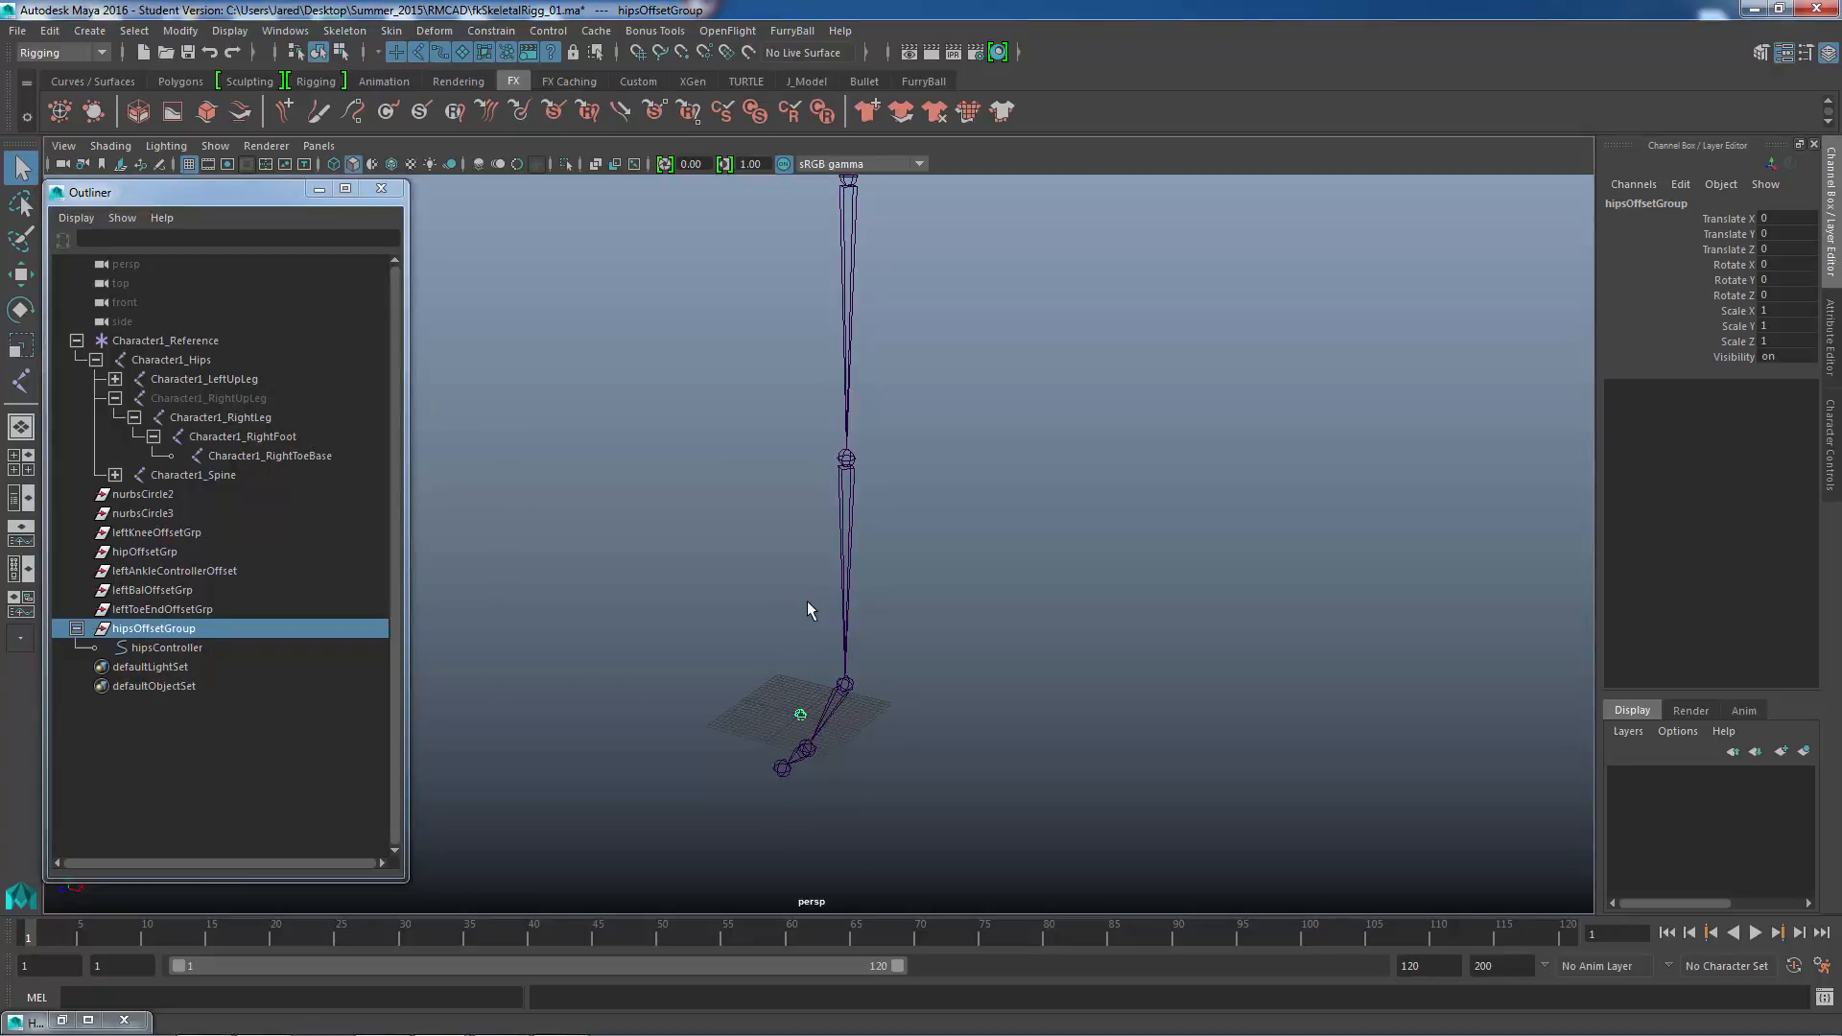
key("r")
left_click_drag(801, 713, 836, 656)
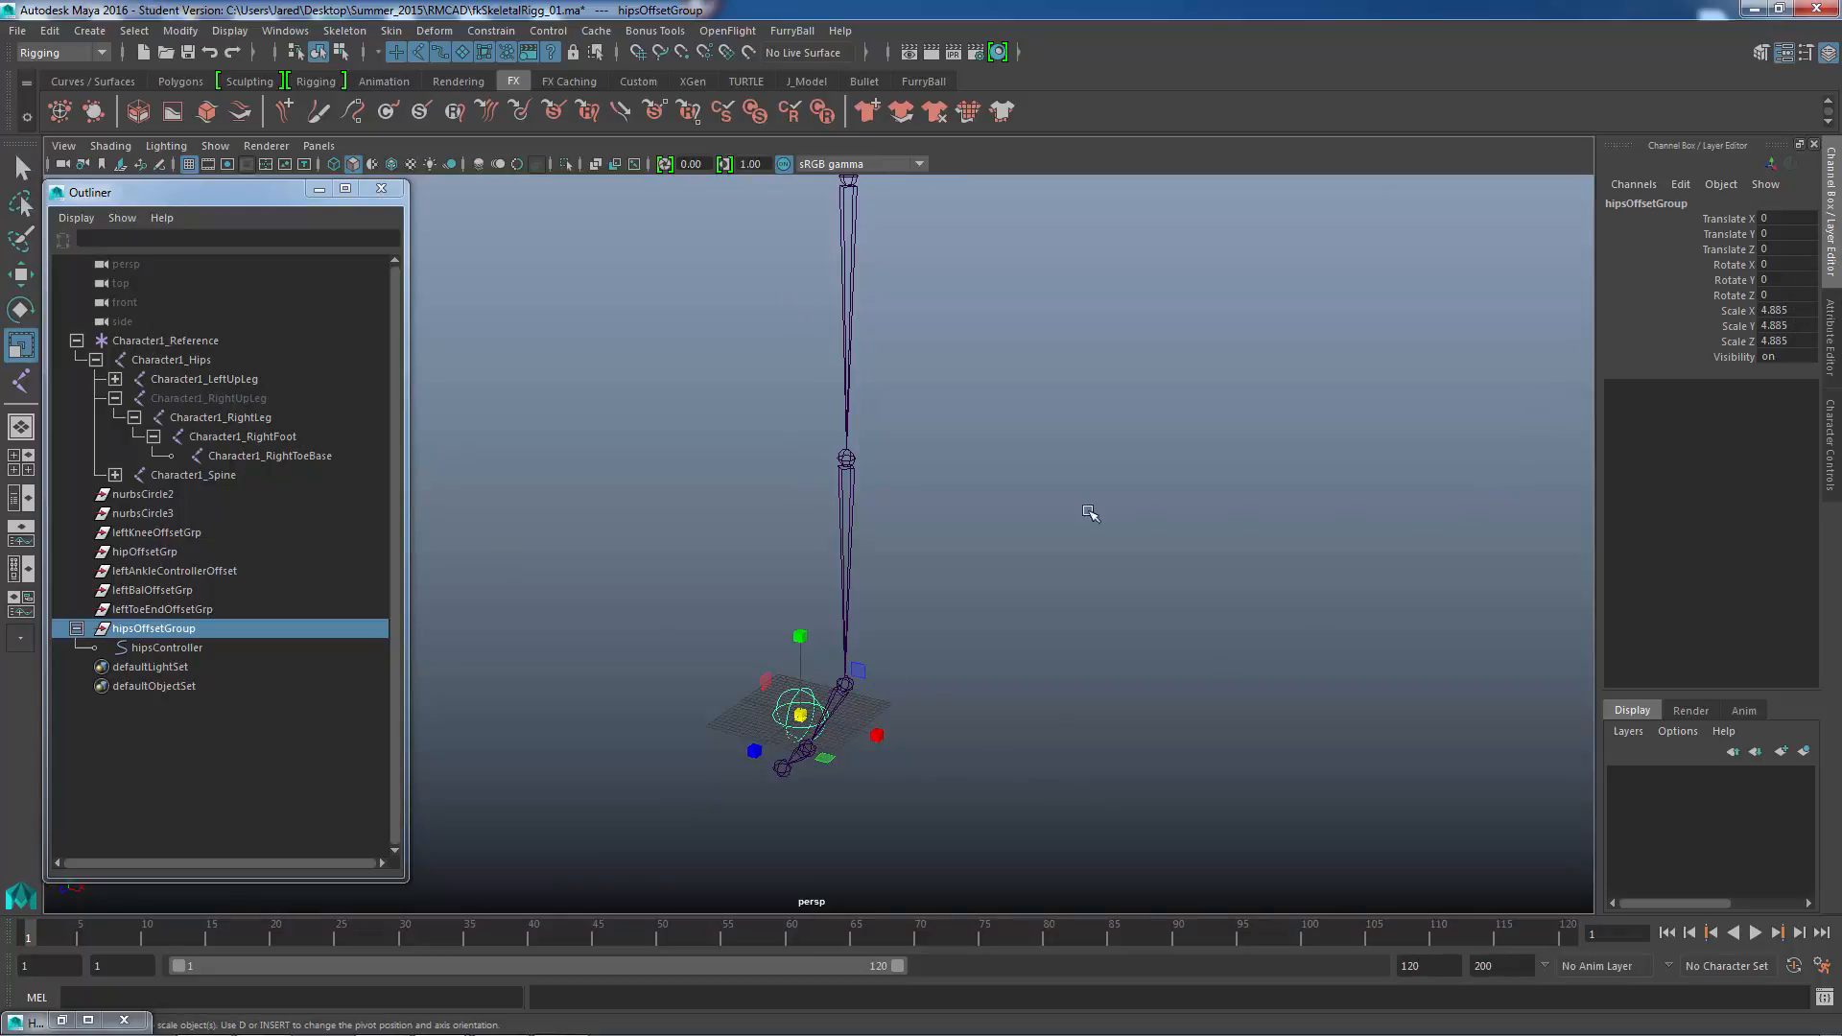
middle_click_drag(1089, 511, 954, 514, "alt")
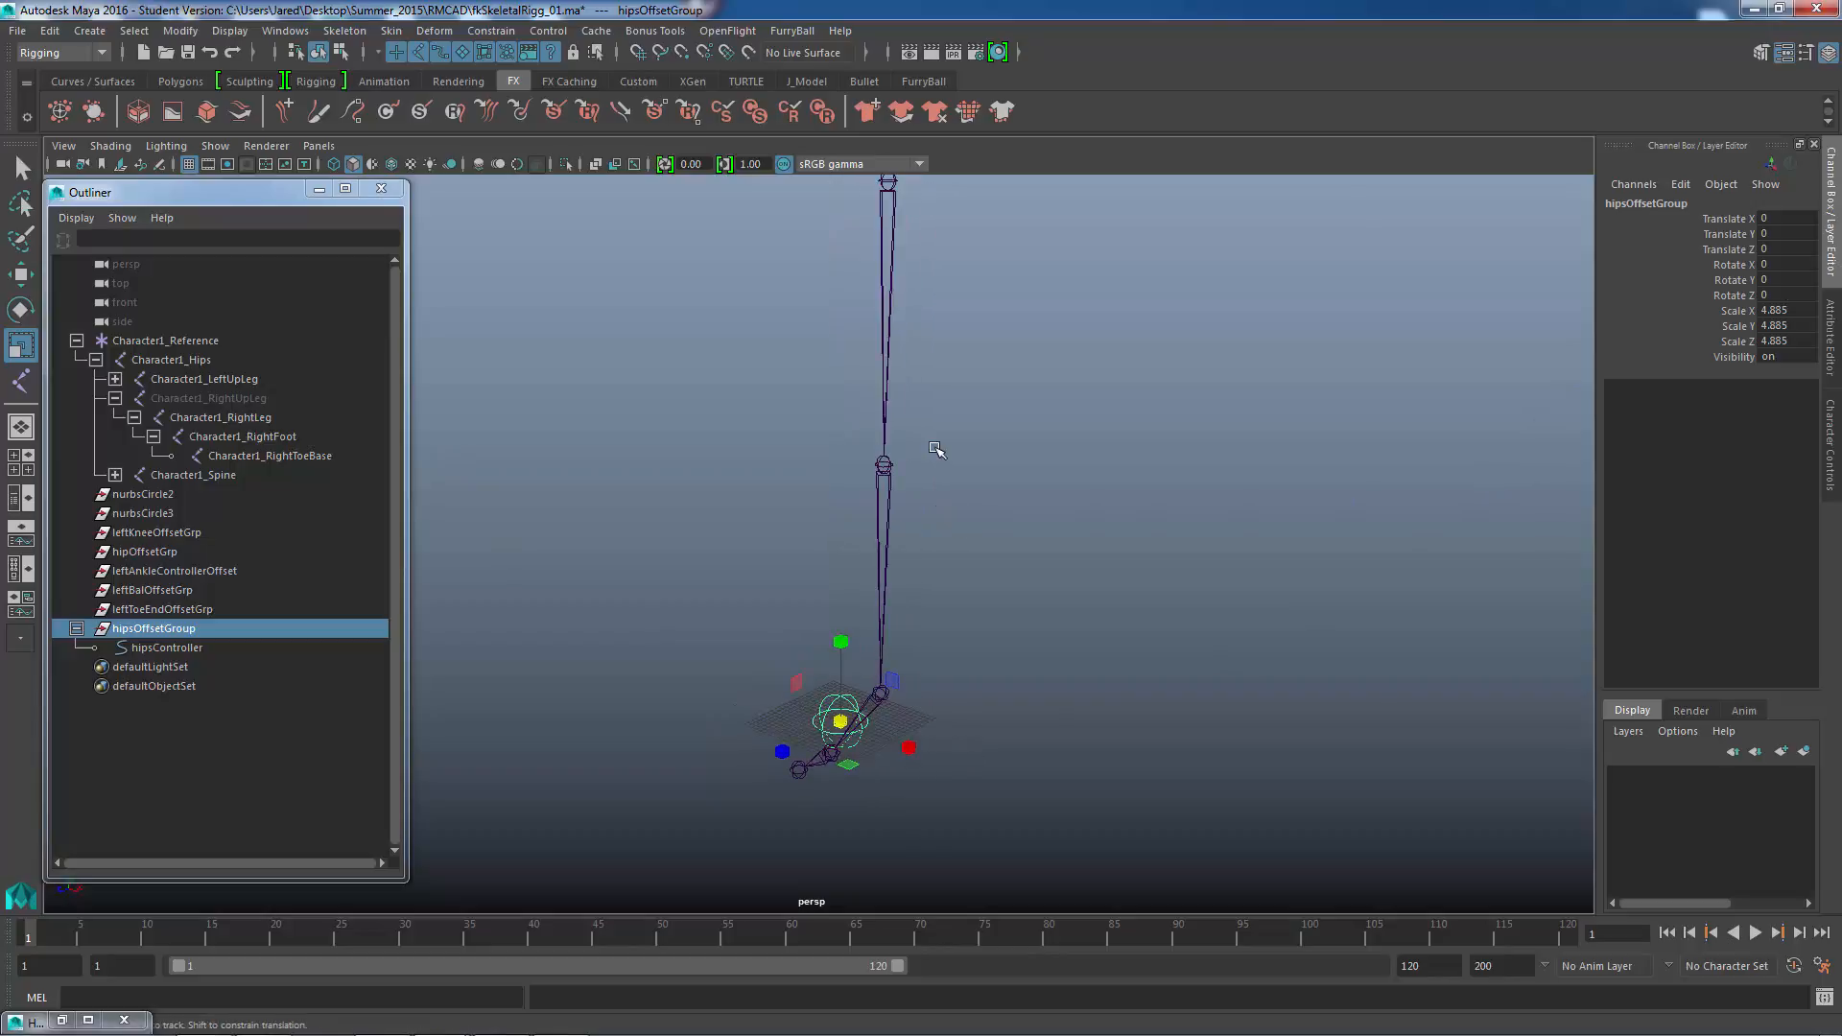
left_click(180, 31)
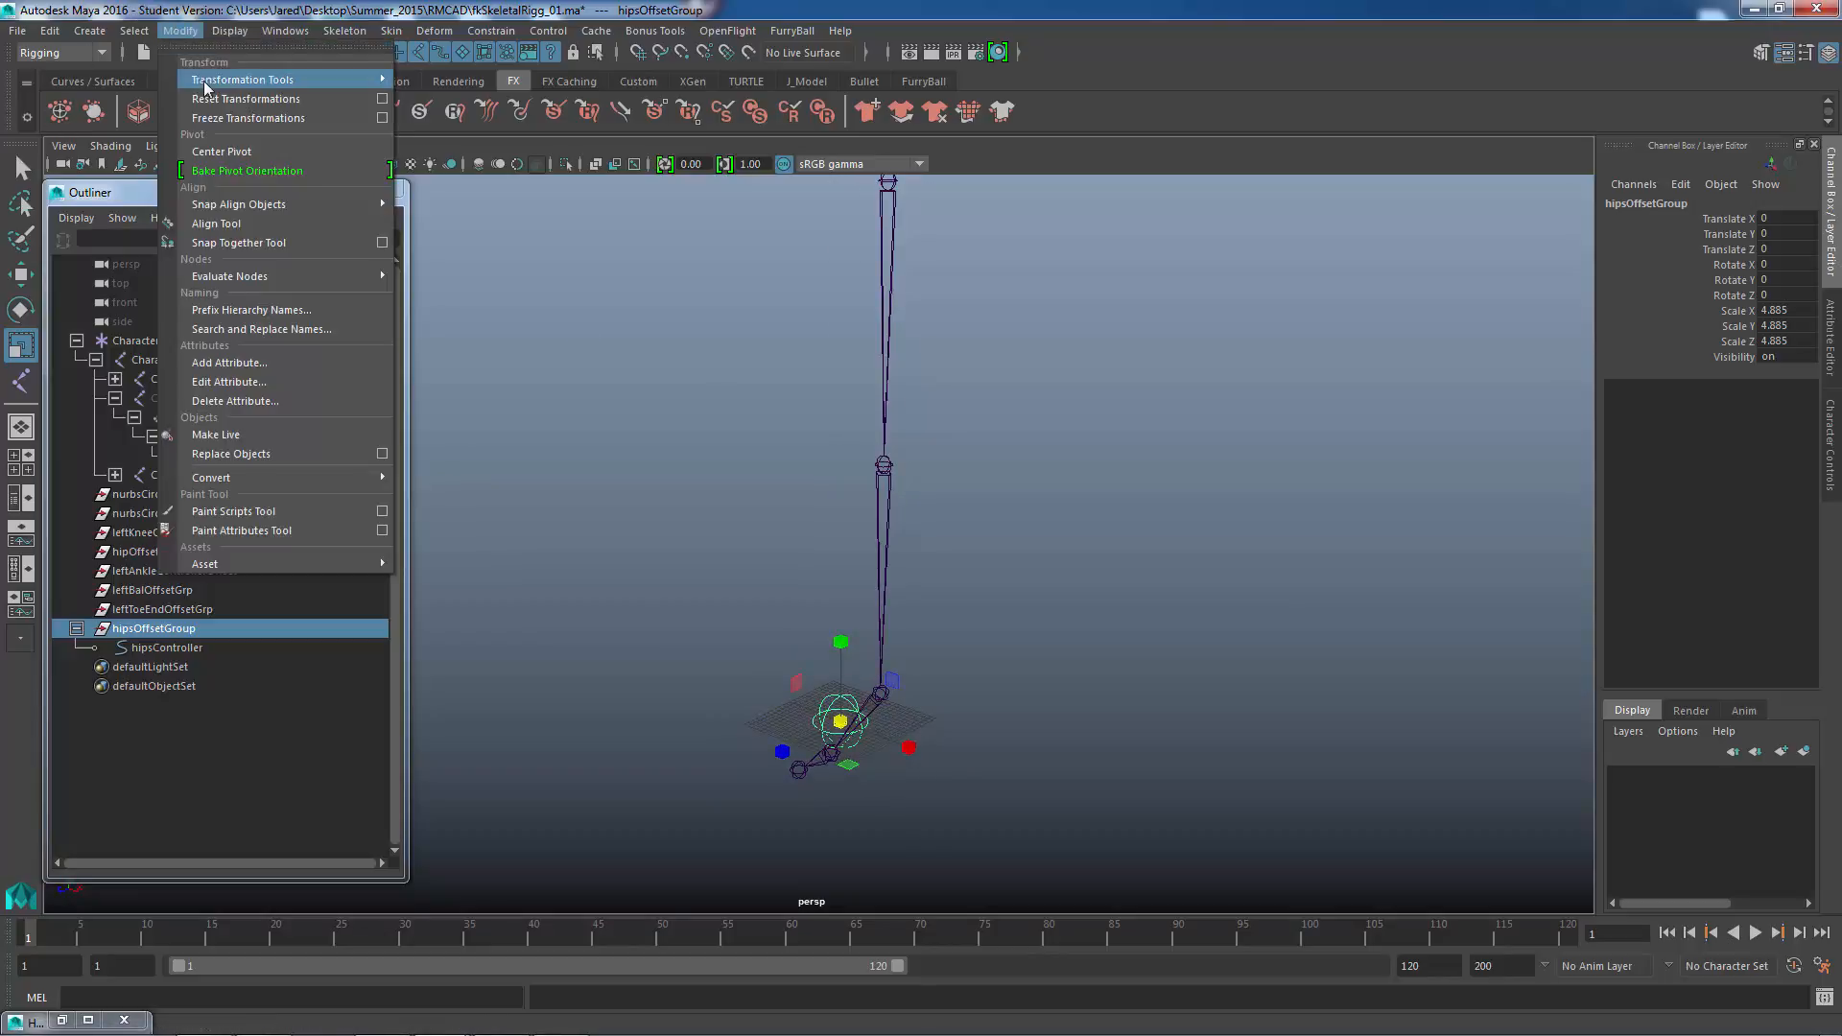
left_click(217, 118)
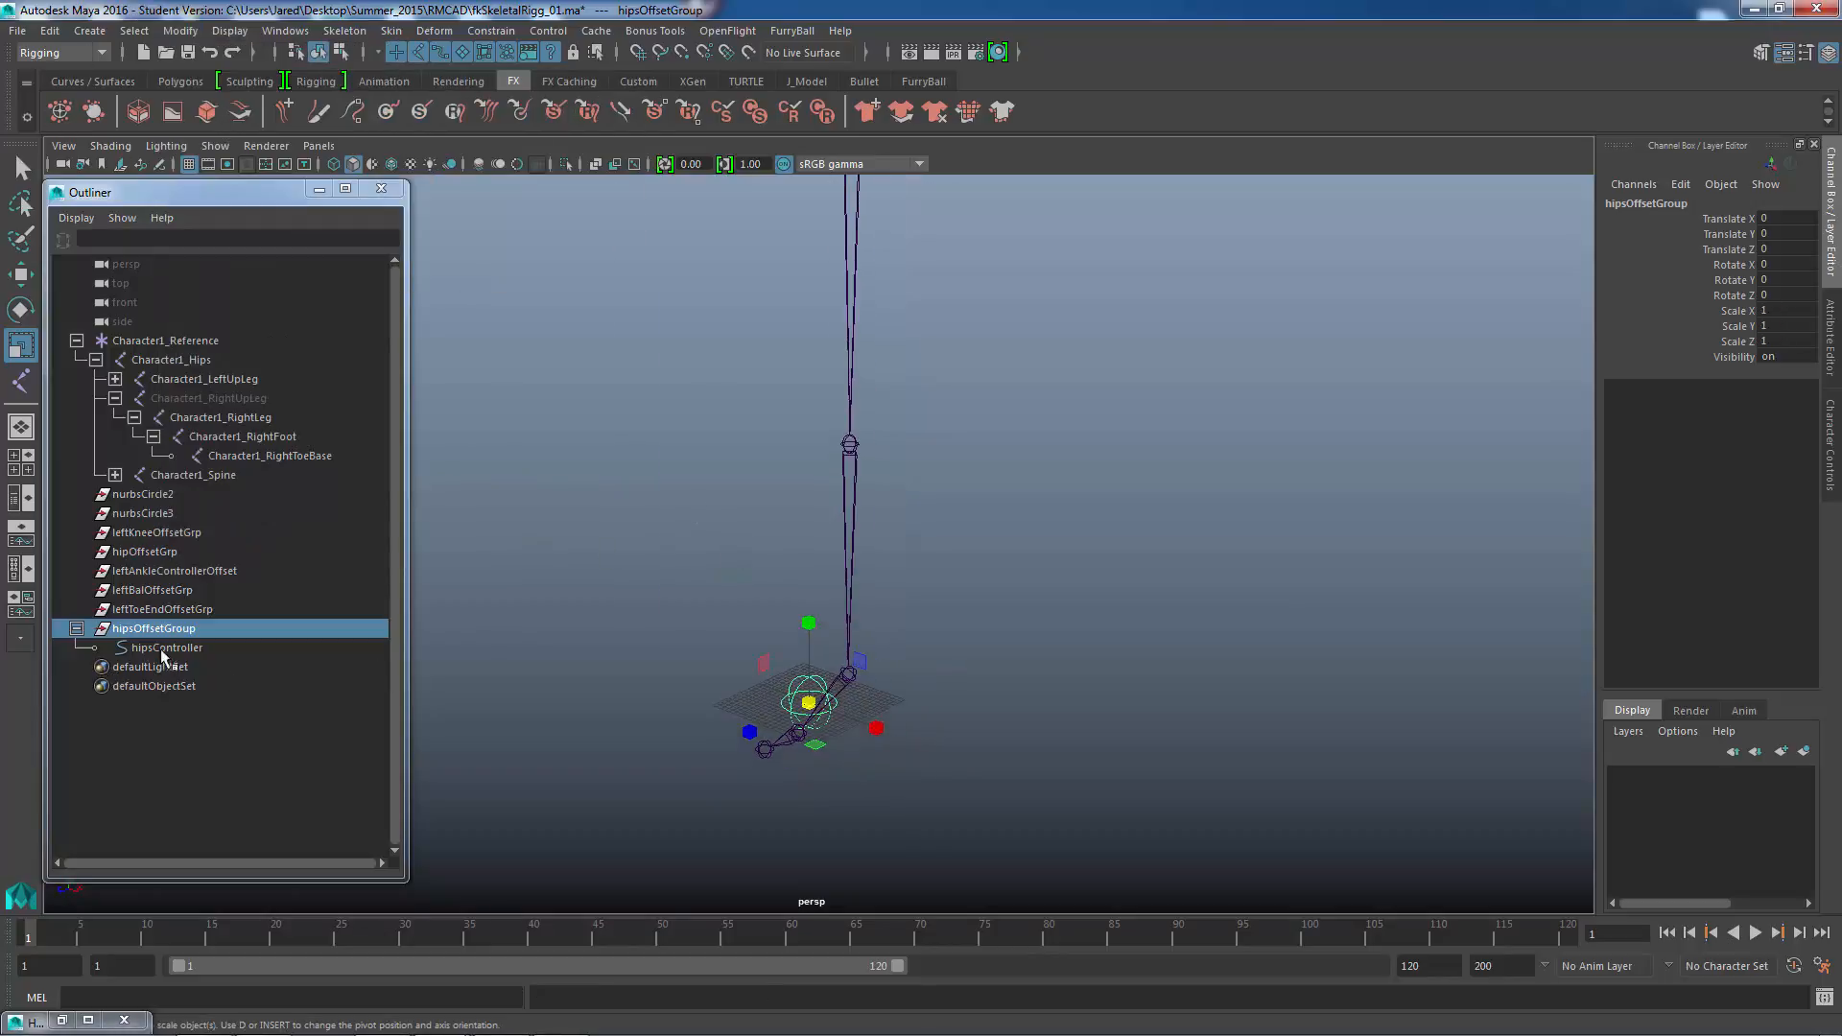
- Select Character1_LeftUpLeg followed by hipsOffsetGroup, and open the Parent constraint options clear of the leg joints
middle_click_drag(956, 579, 975, 630, "alt")
scroll(975, 629, "down", 1)
middle_click_drag(869, 516, 864, 528, "alt")
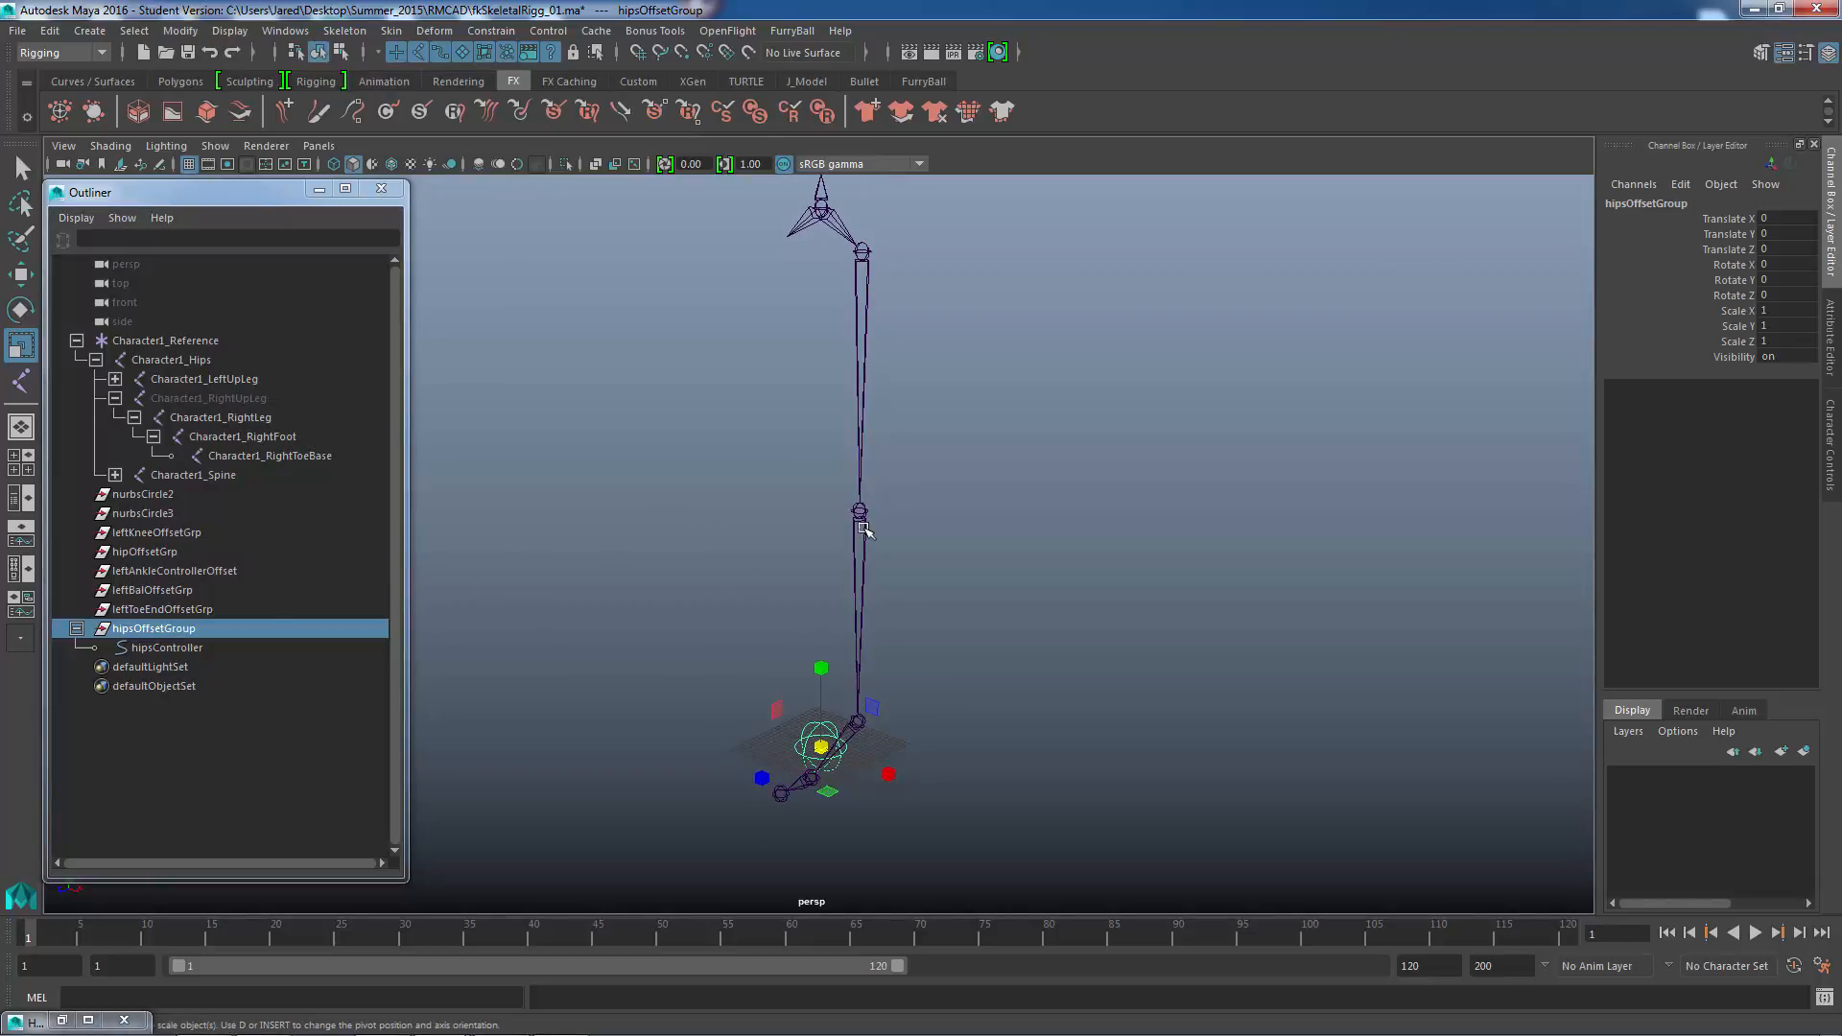
left_click(868, 275)
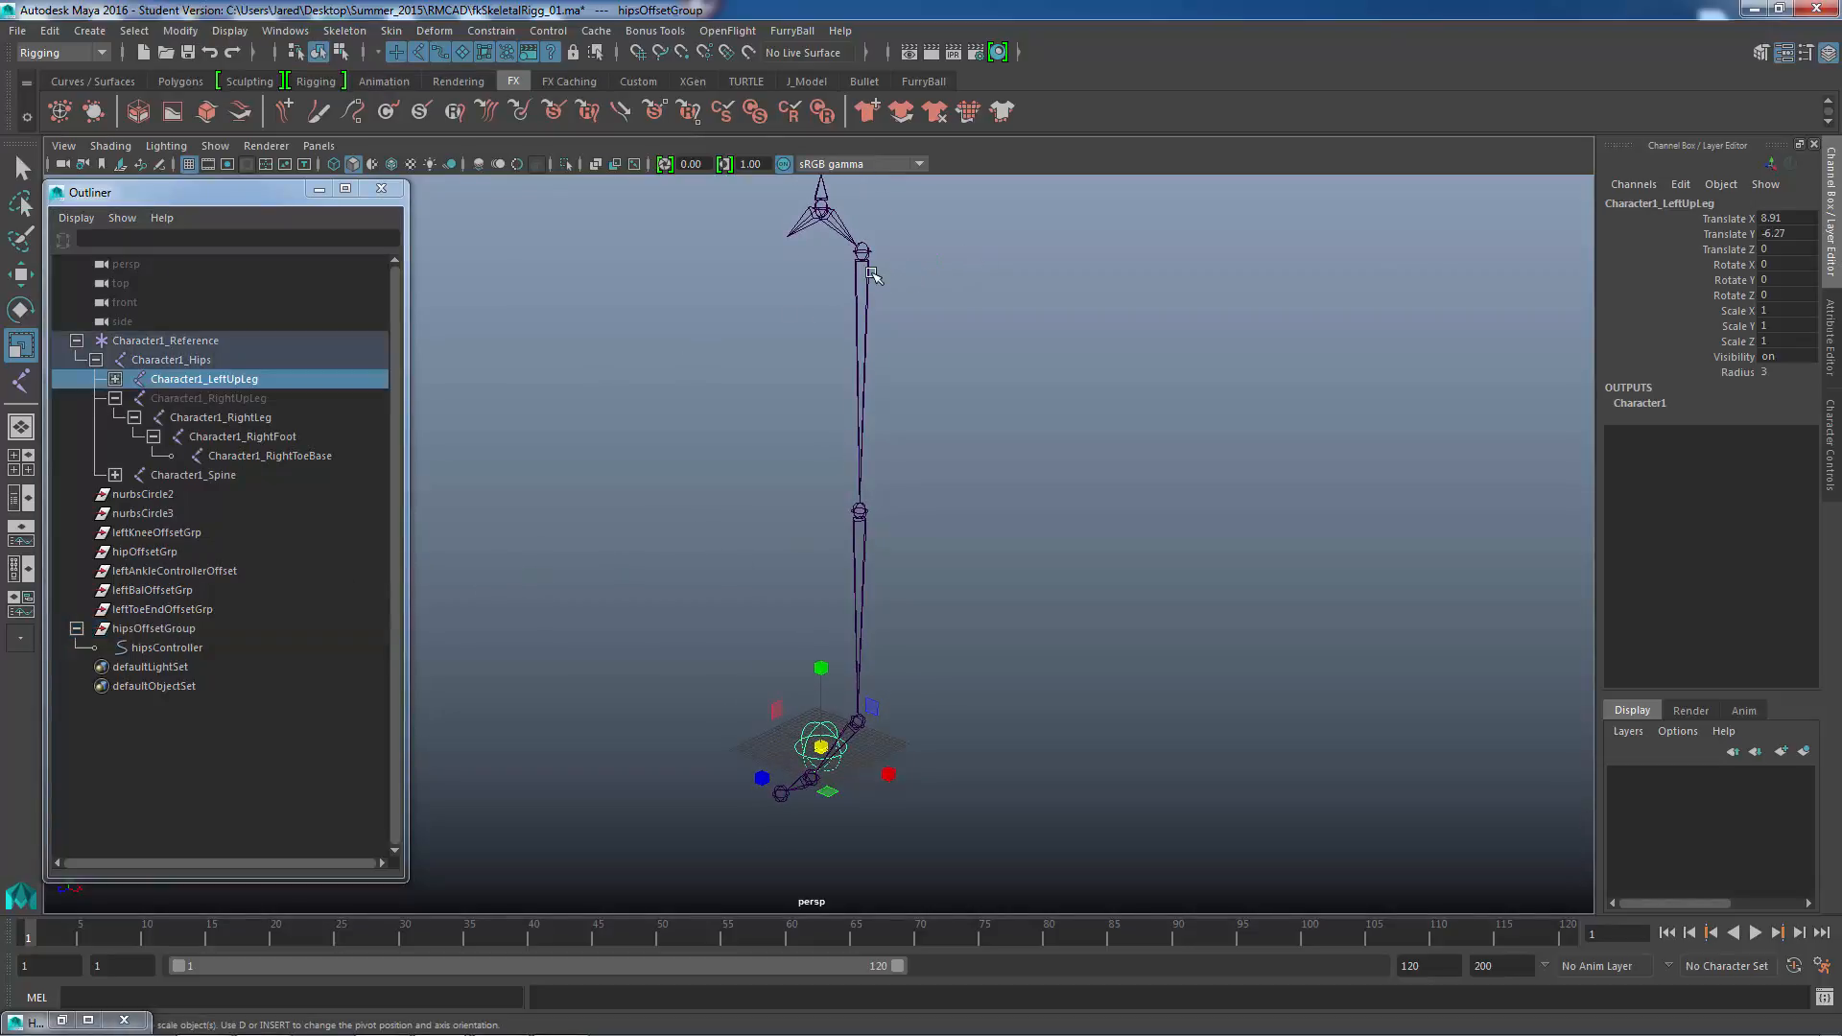
left_click(147, 628, "ctrl")
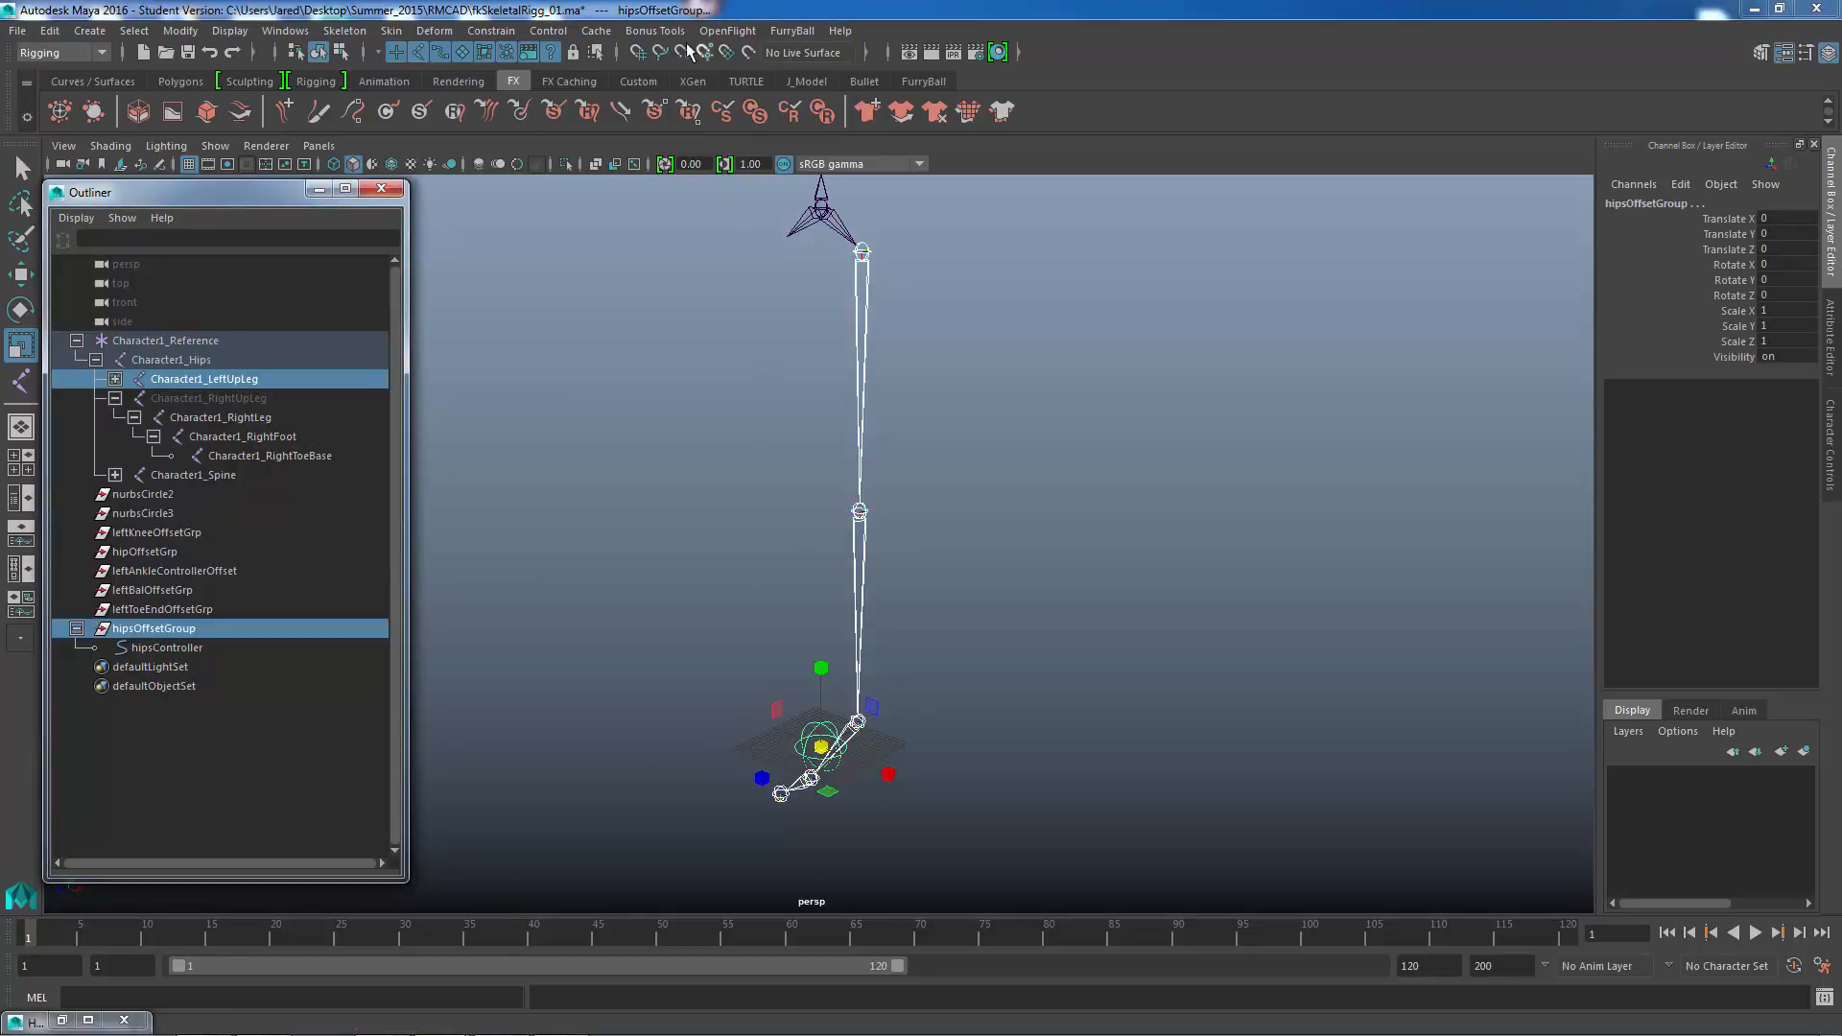
left_click(491, 31)
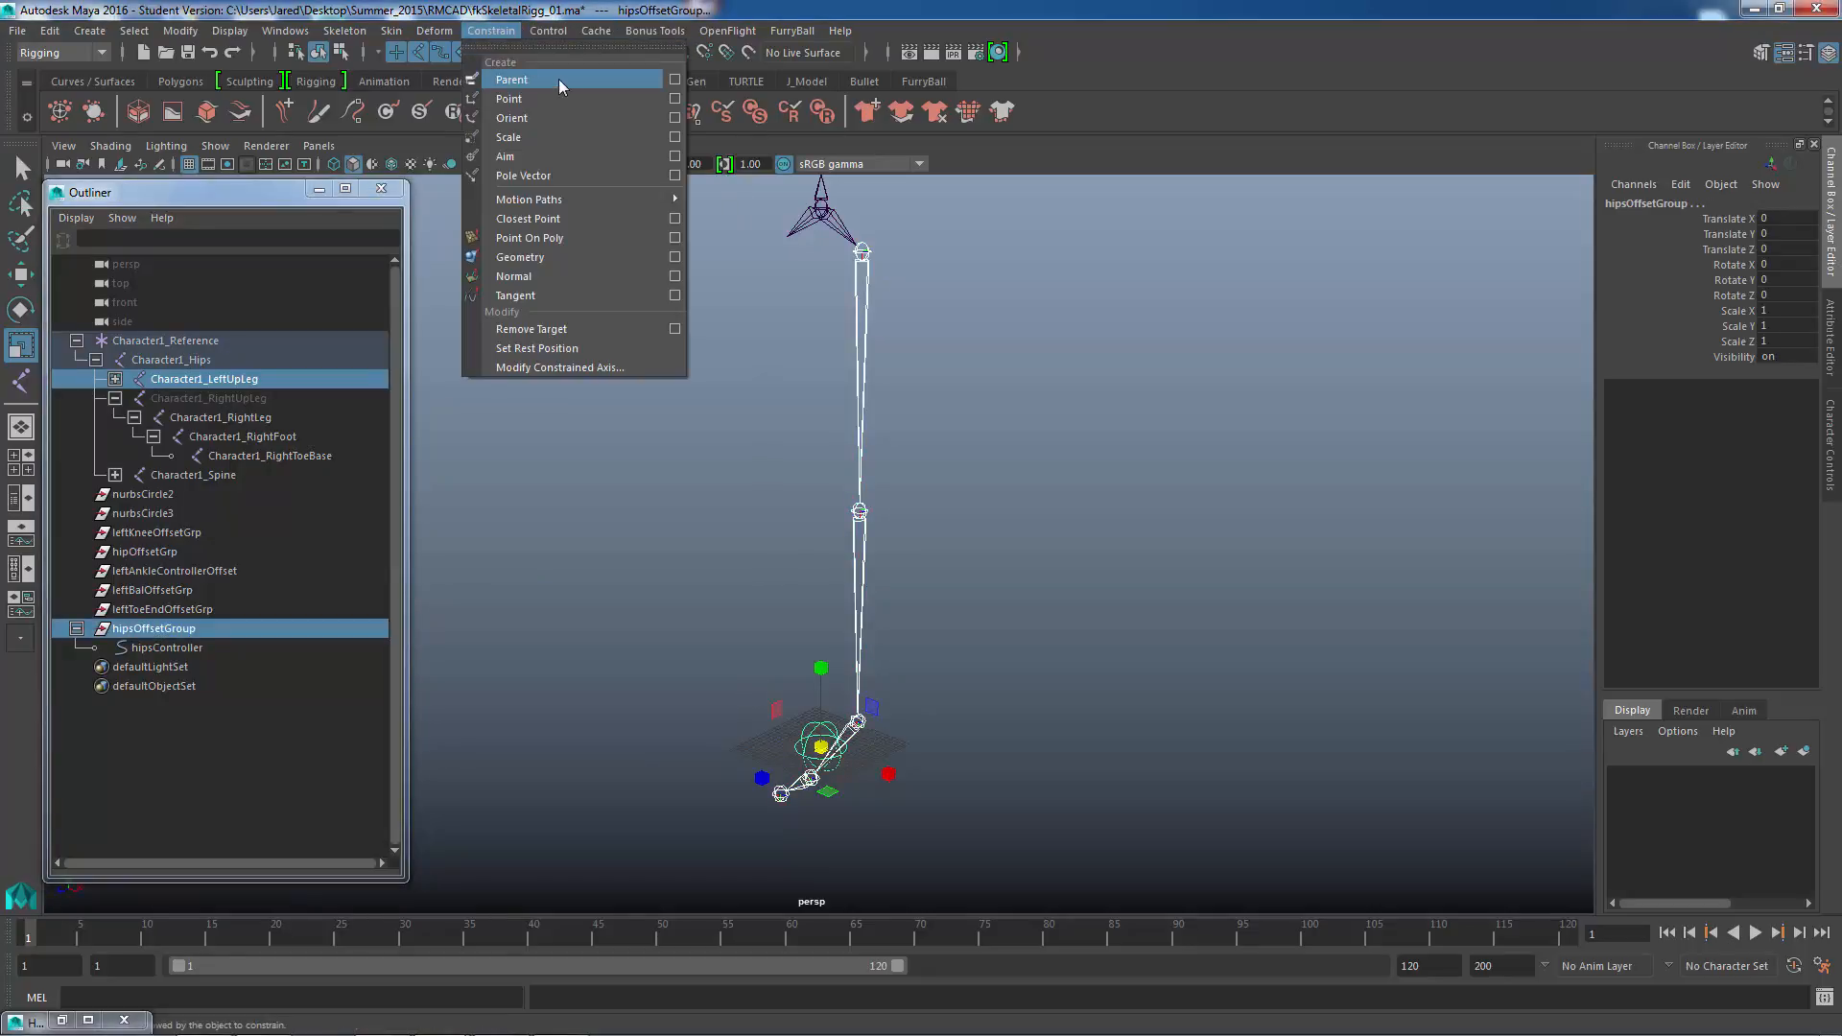
left_click(674, 80)
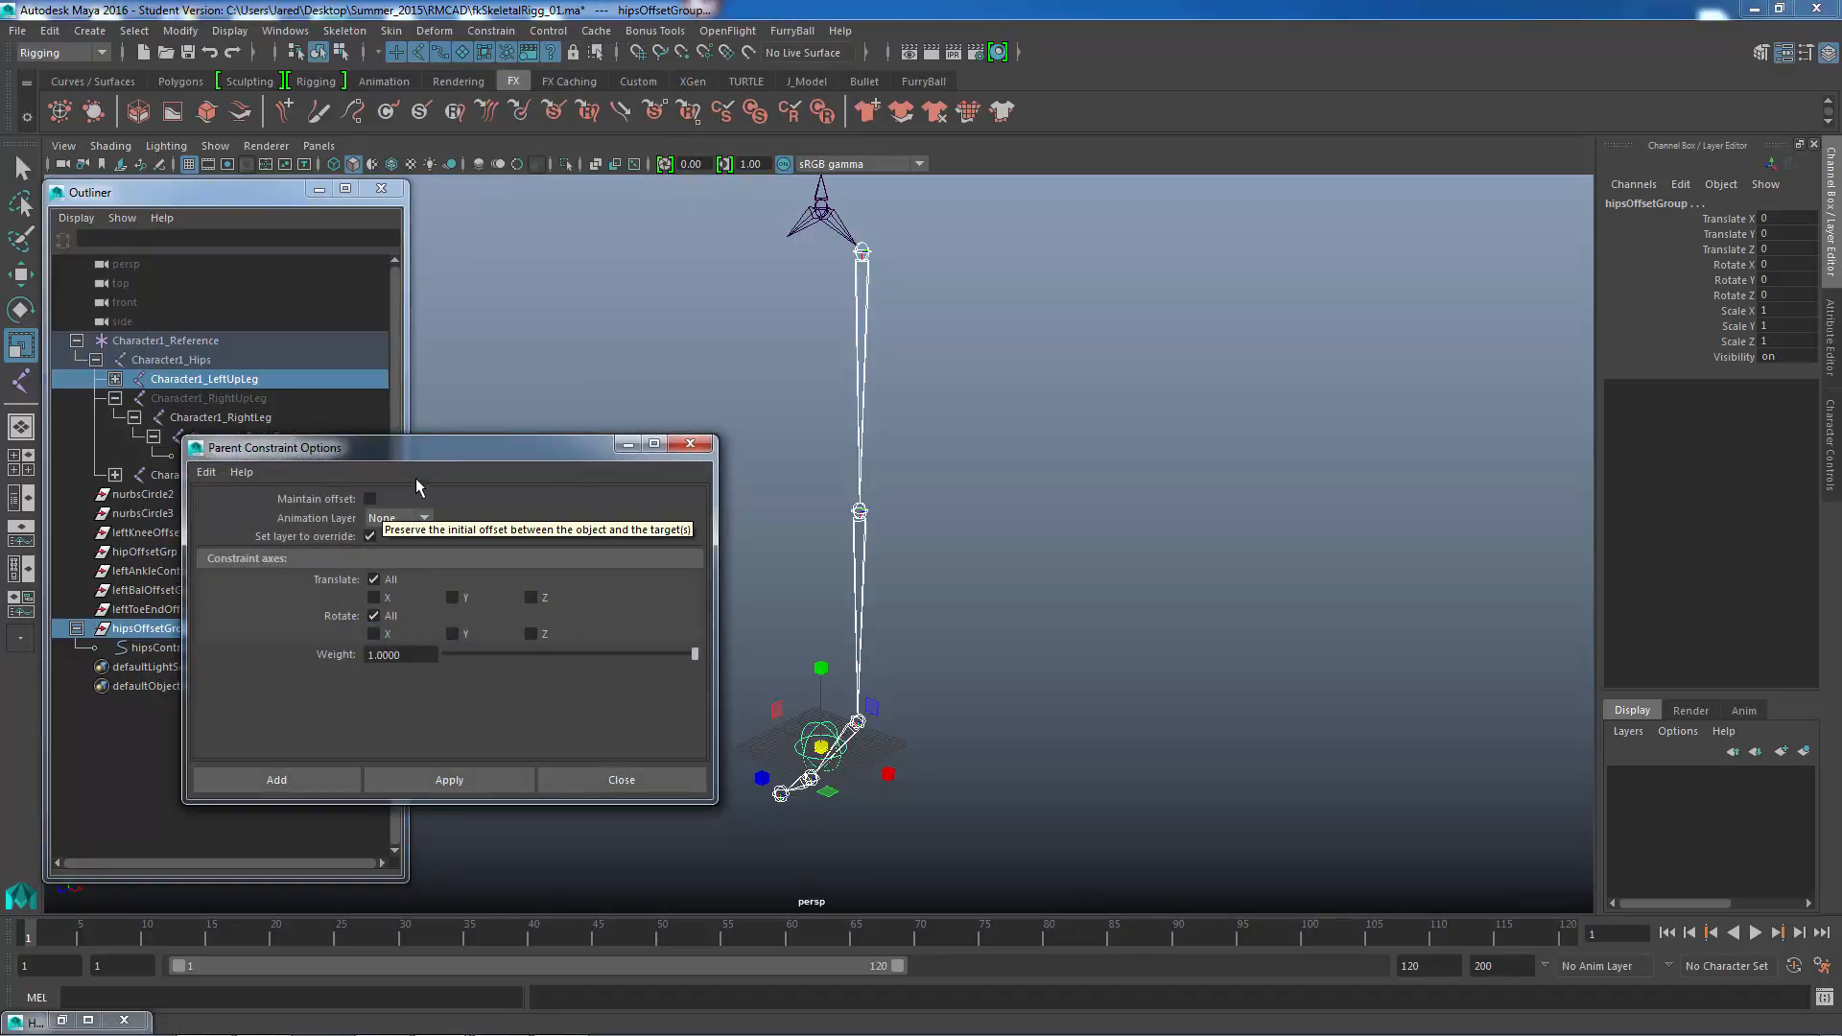
left_click_drag(440, 447, 1254, 221)
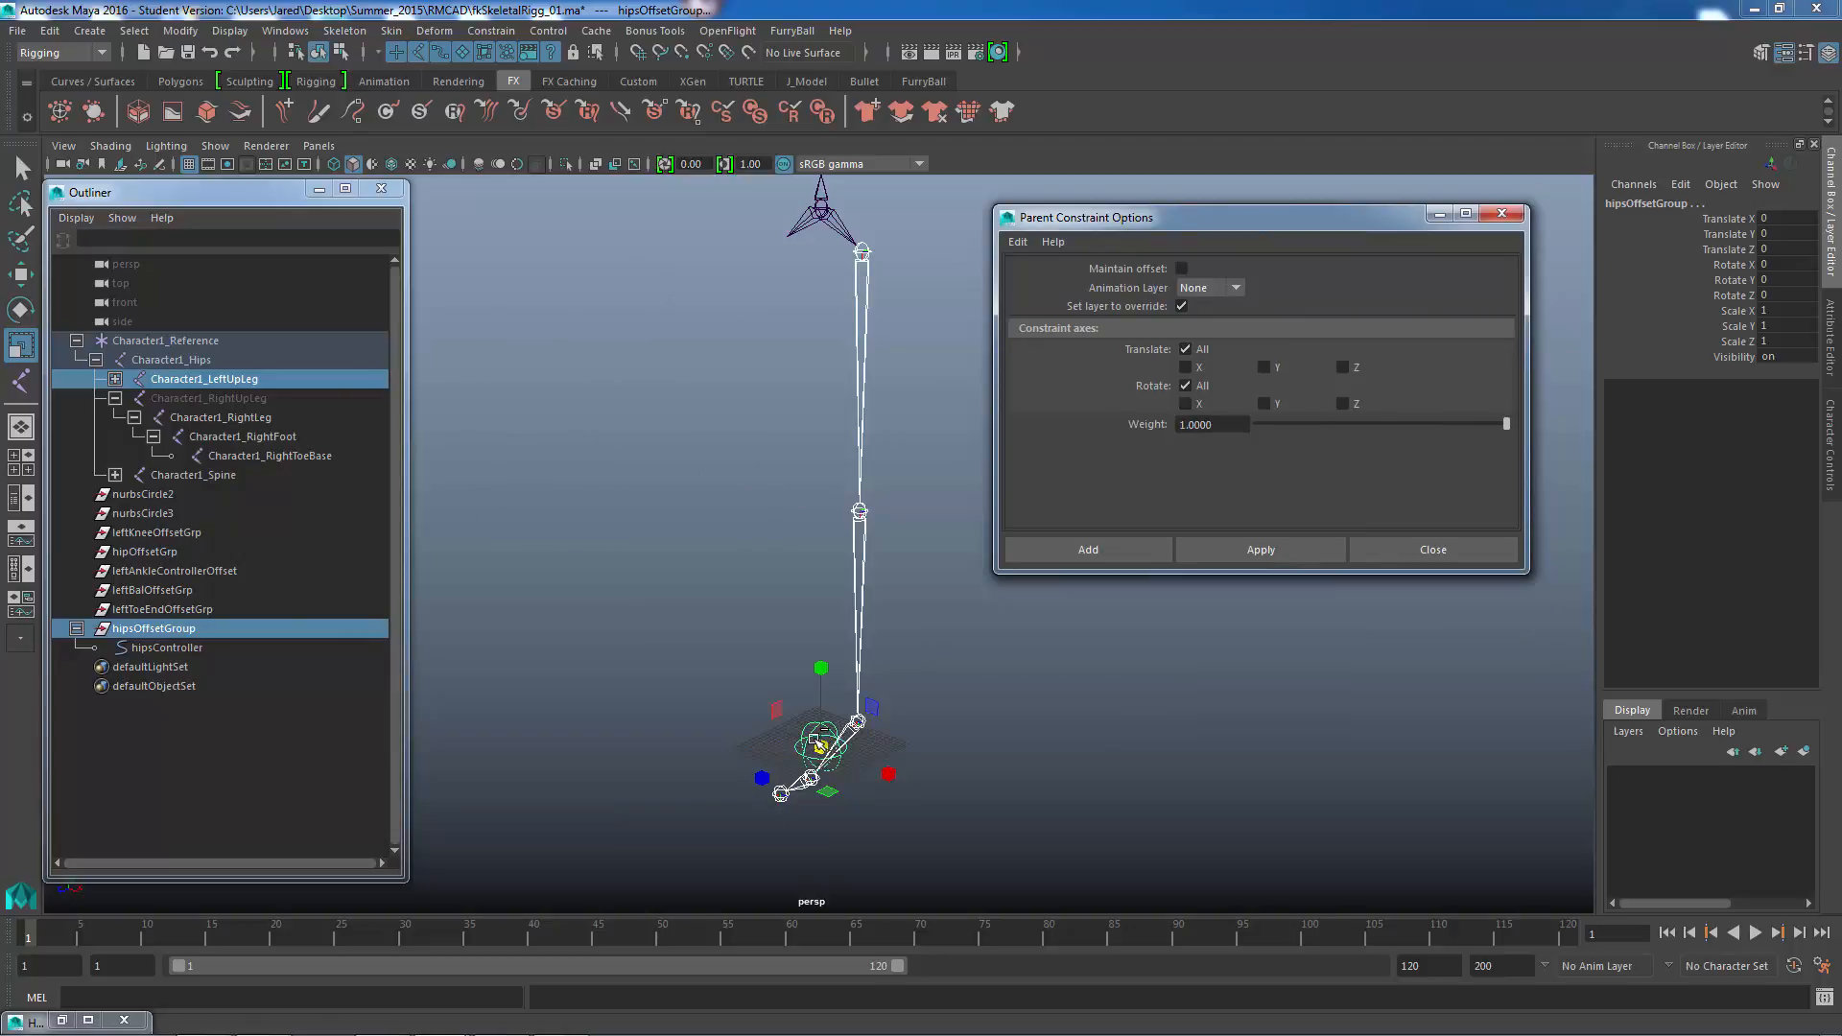
- Duplicate hipsOffsetGroup to keep a spare copy of the controller
left_click(176, 629)
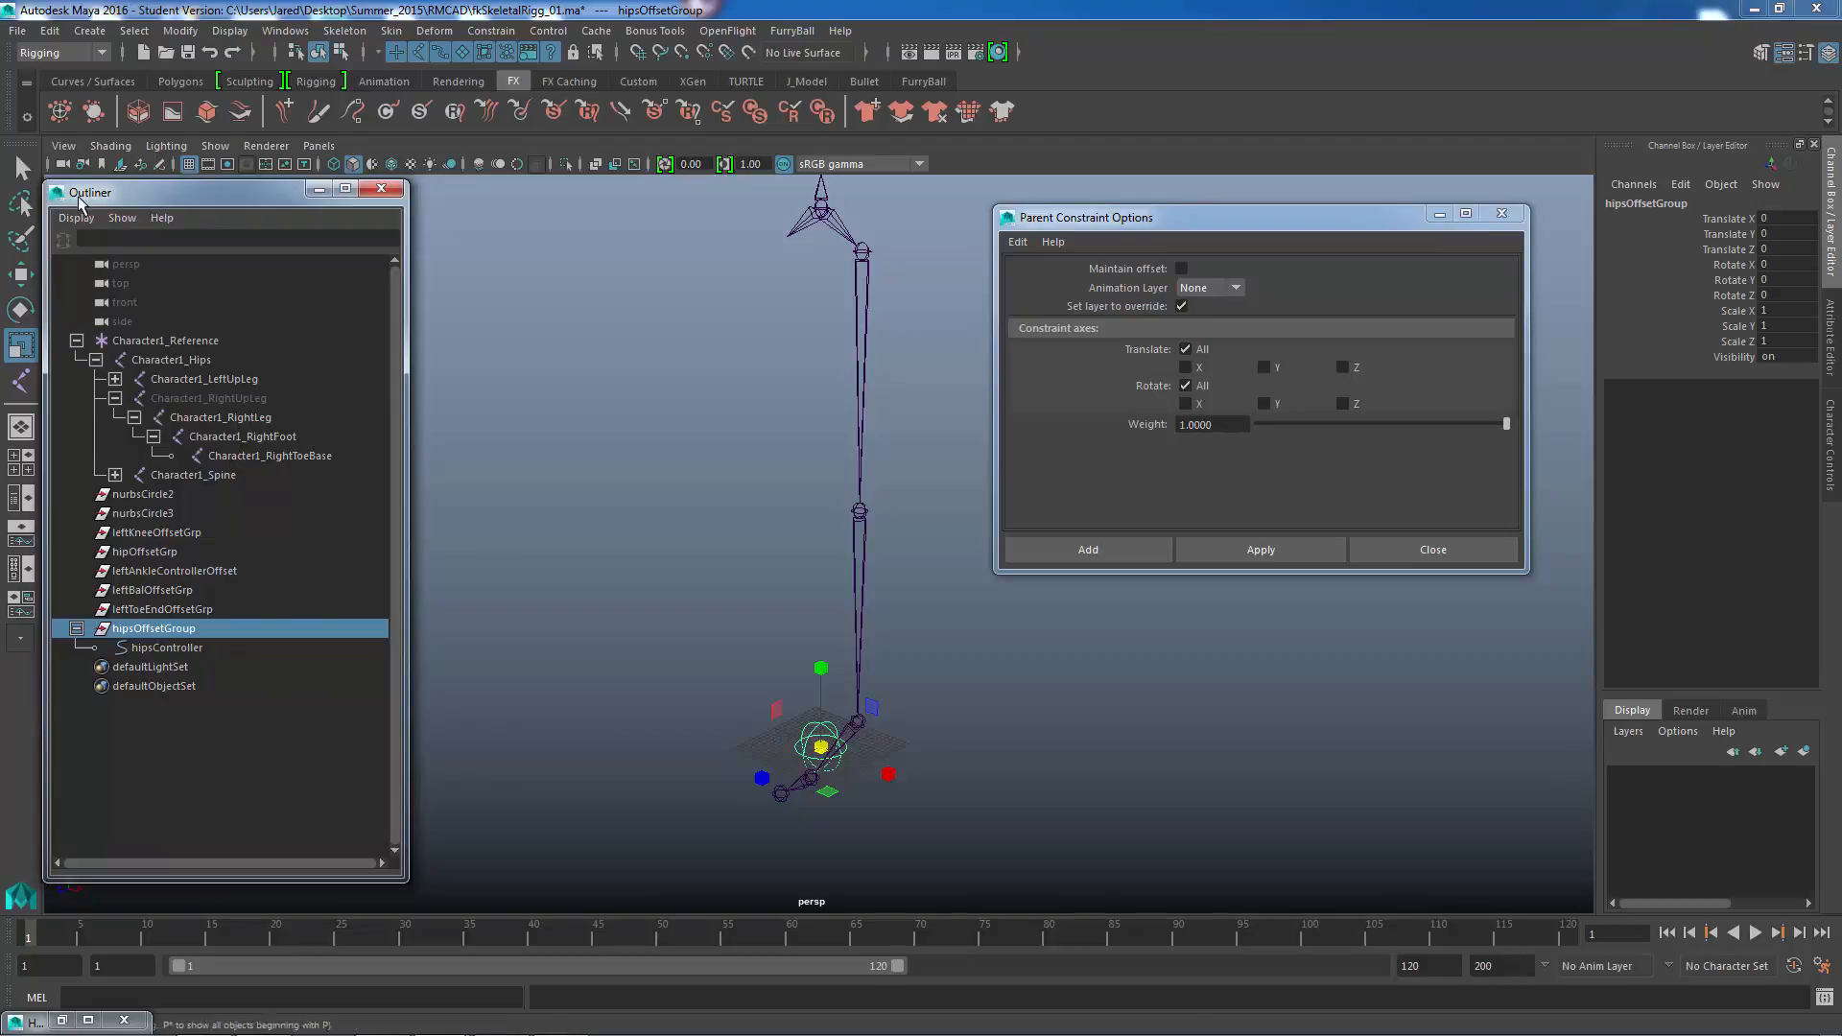
left_click(49, 31)
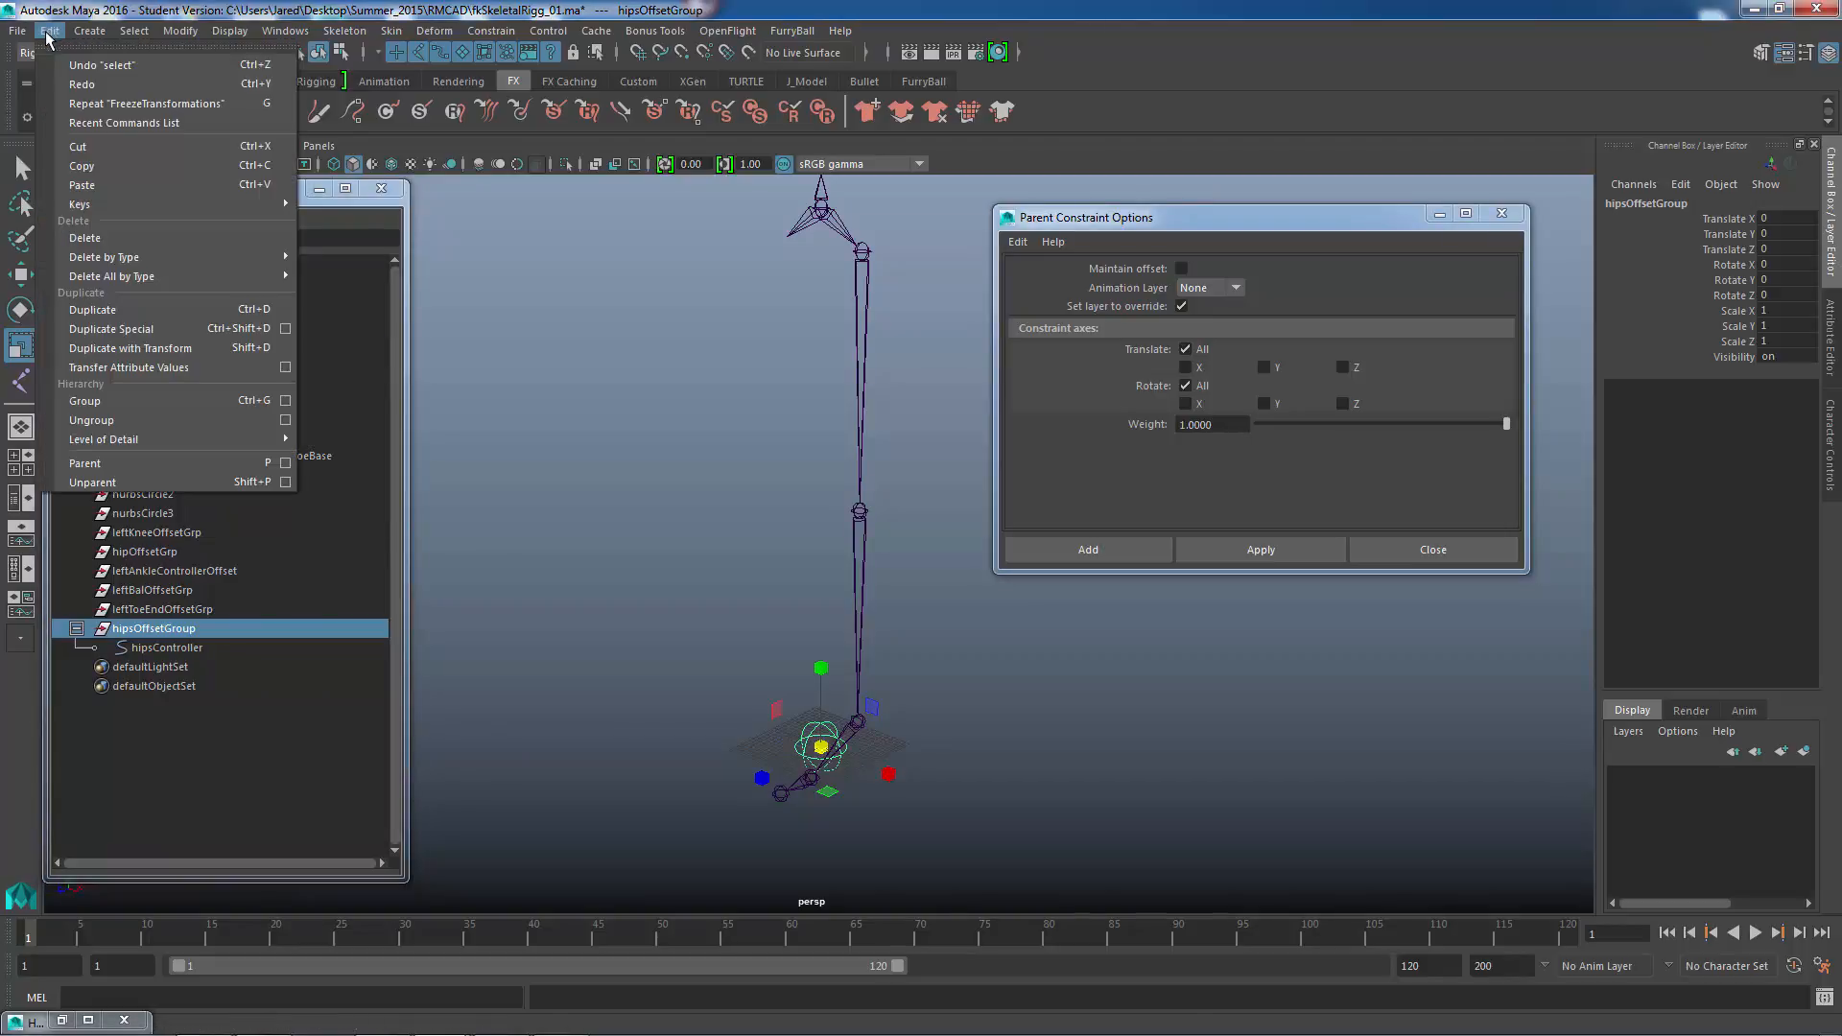
left_click(137, 311)
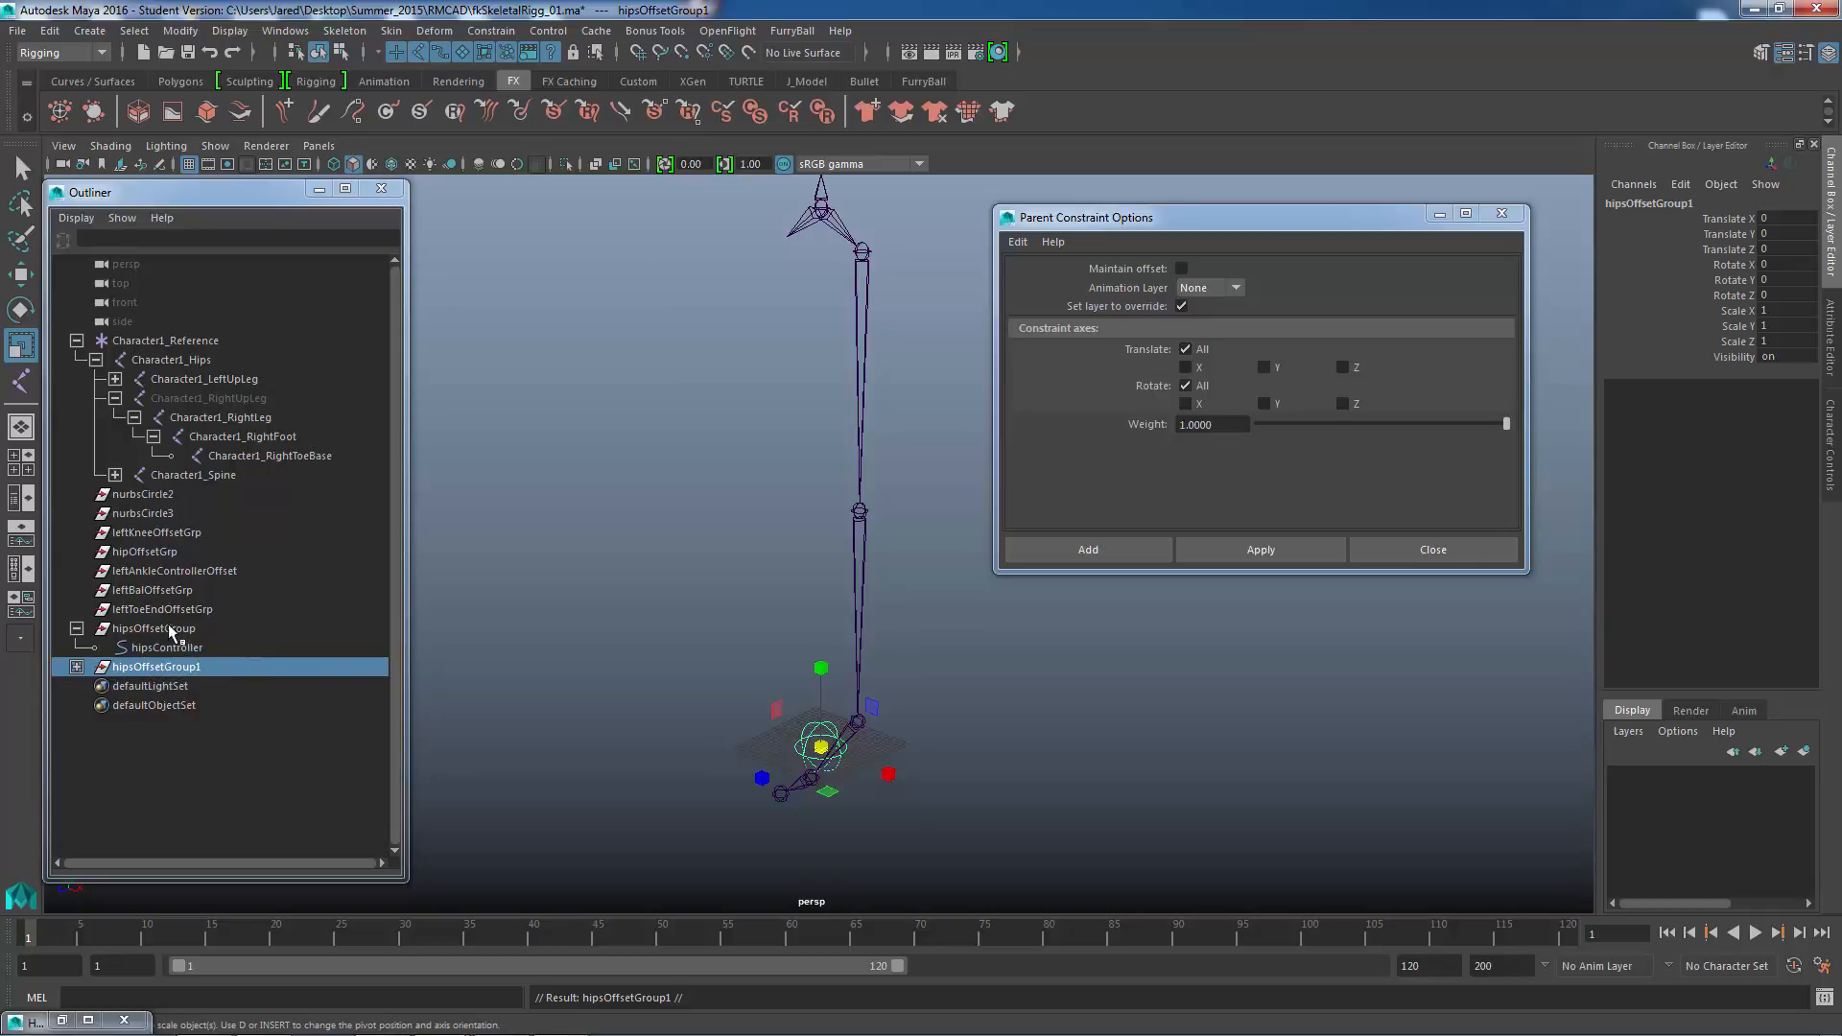
- Parent-constrain hipsOffsetGroup to Character1_LeftUpLeg on all translate and rotate axes, with Maintain offset off, and frame the result
left_click(863, 286)
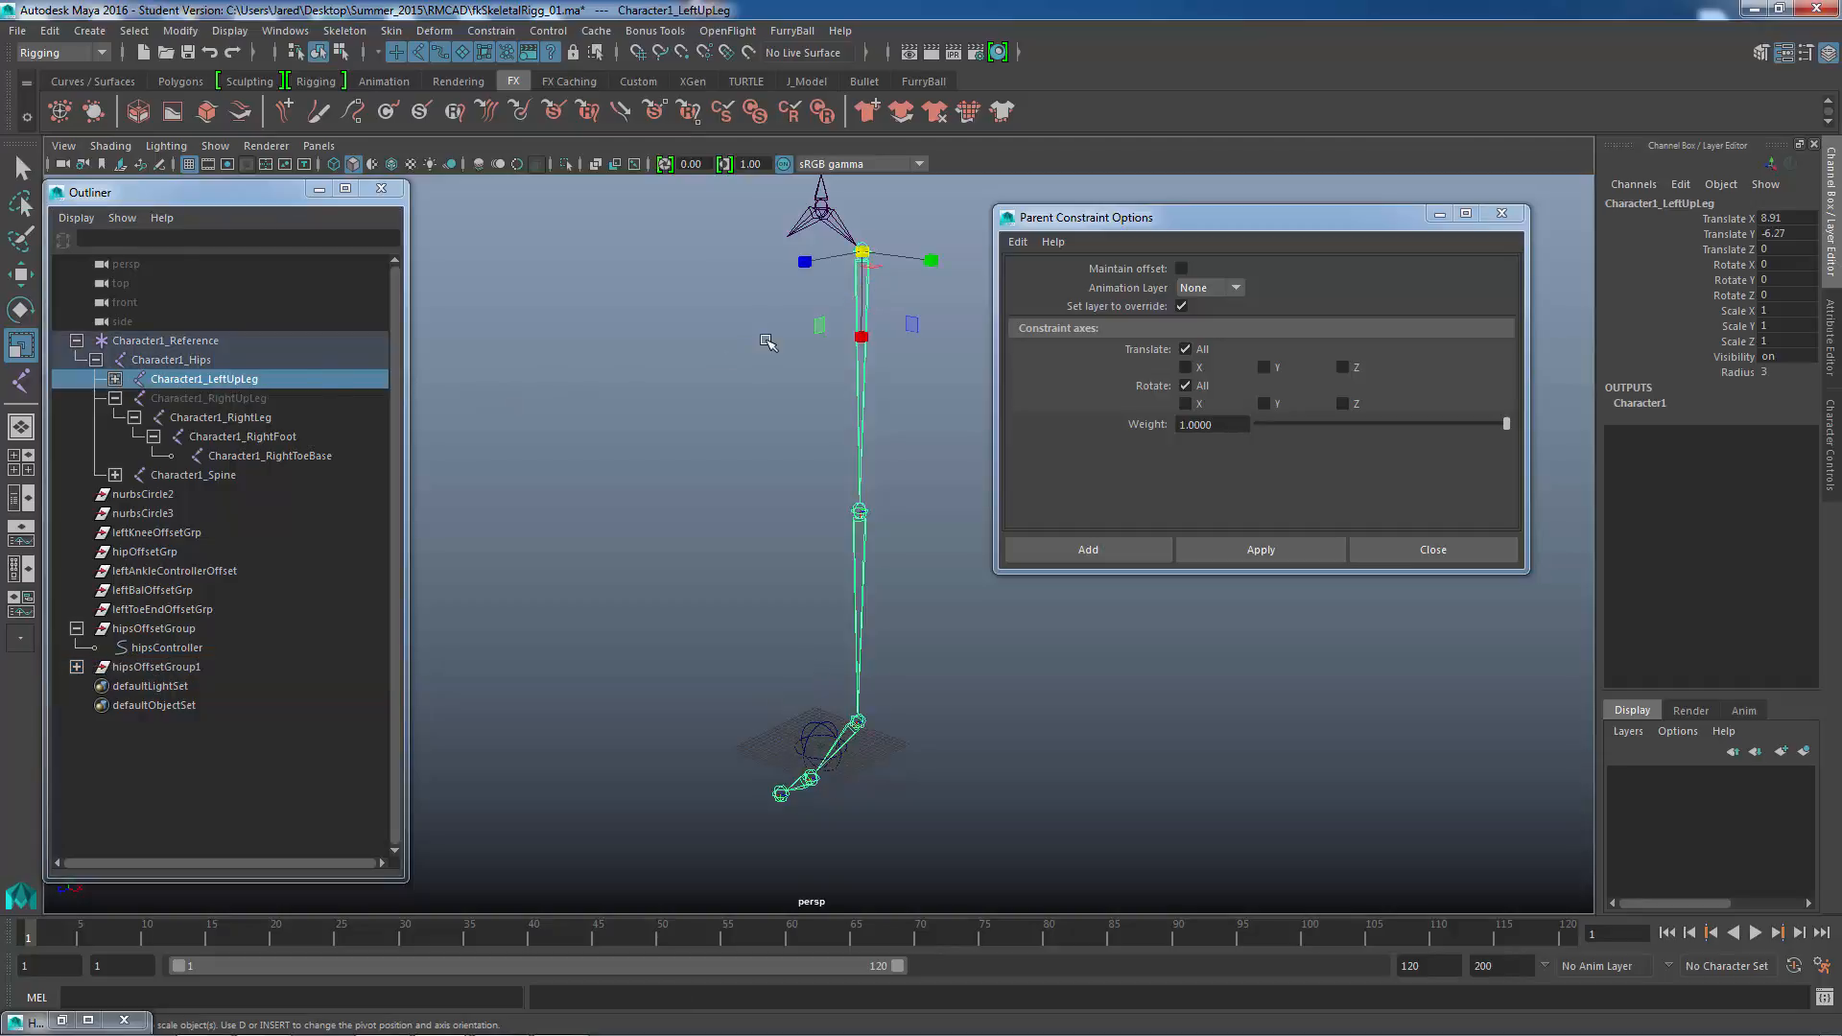
left_click(149, 630, "ctrl")
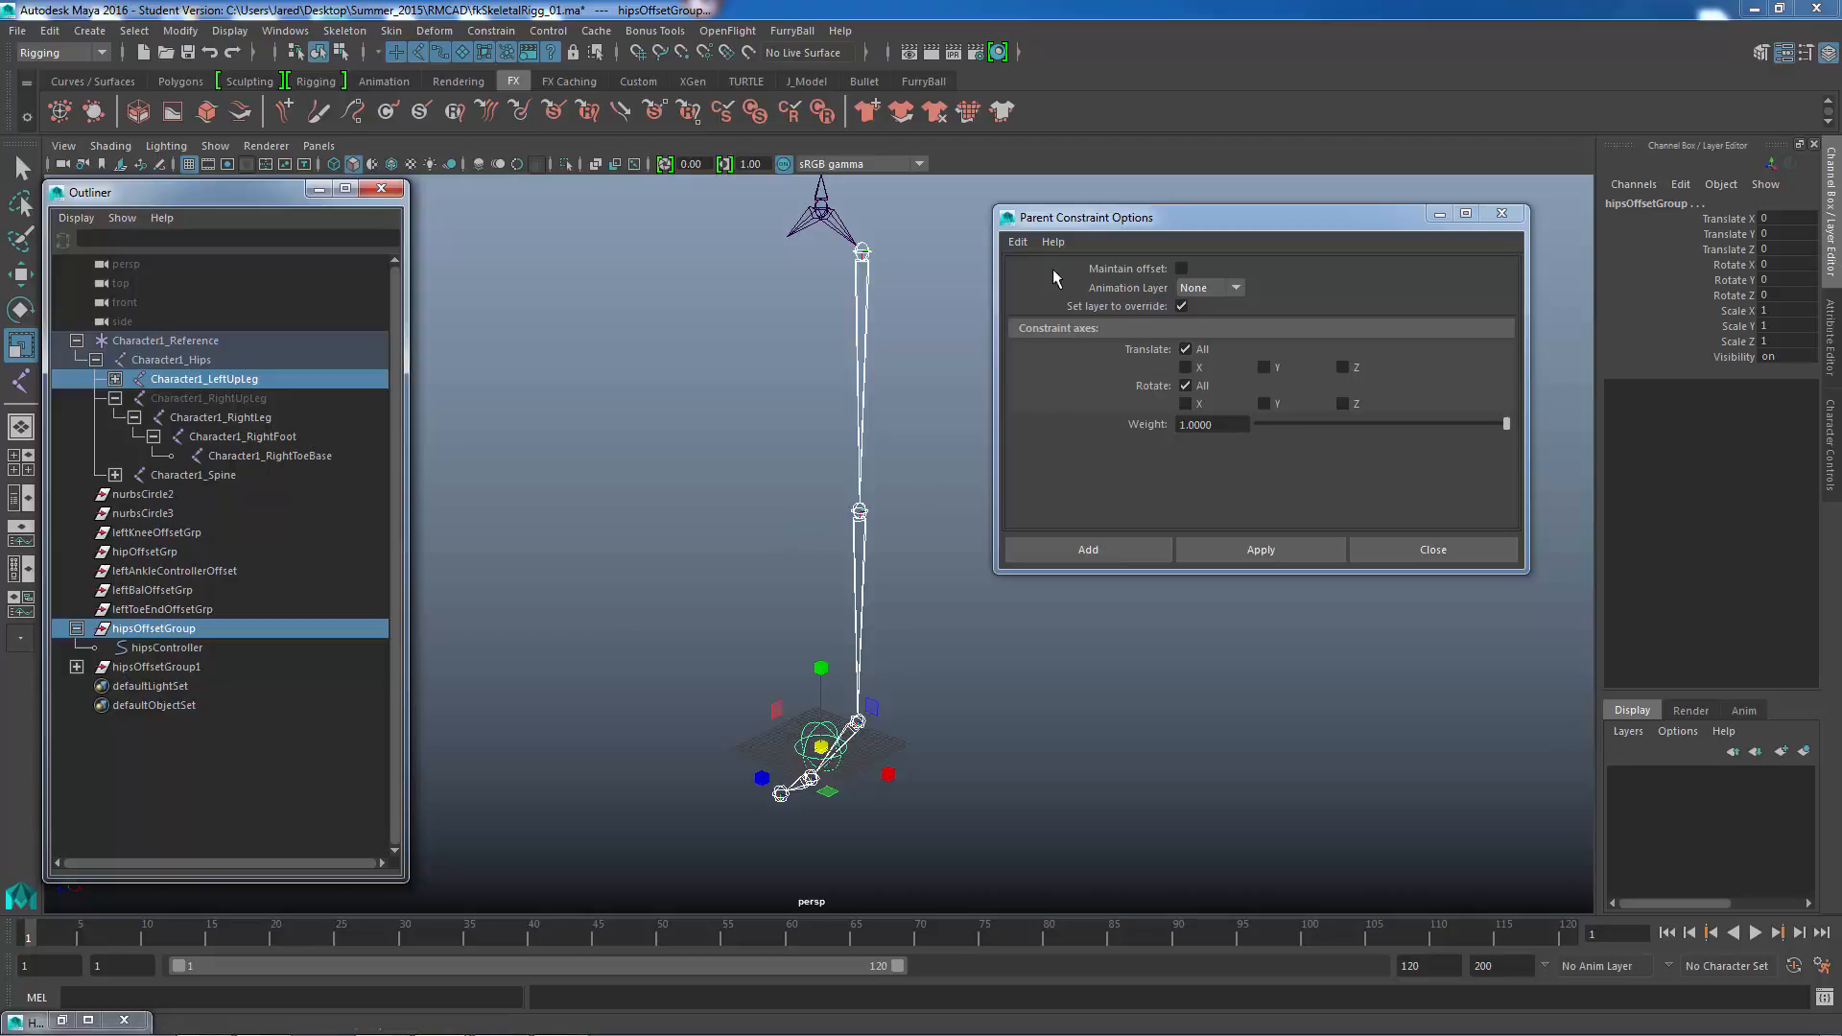
left_click(1104, 551)
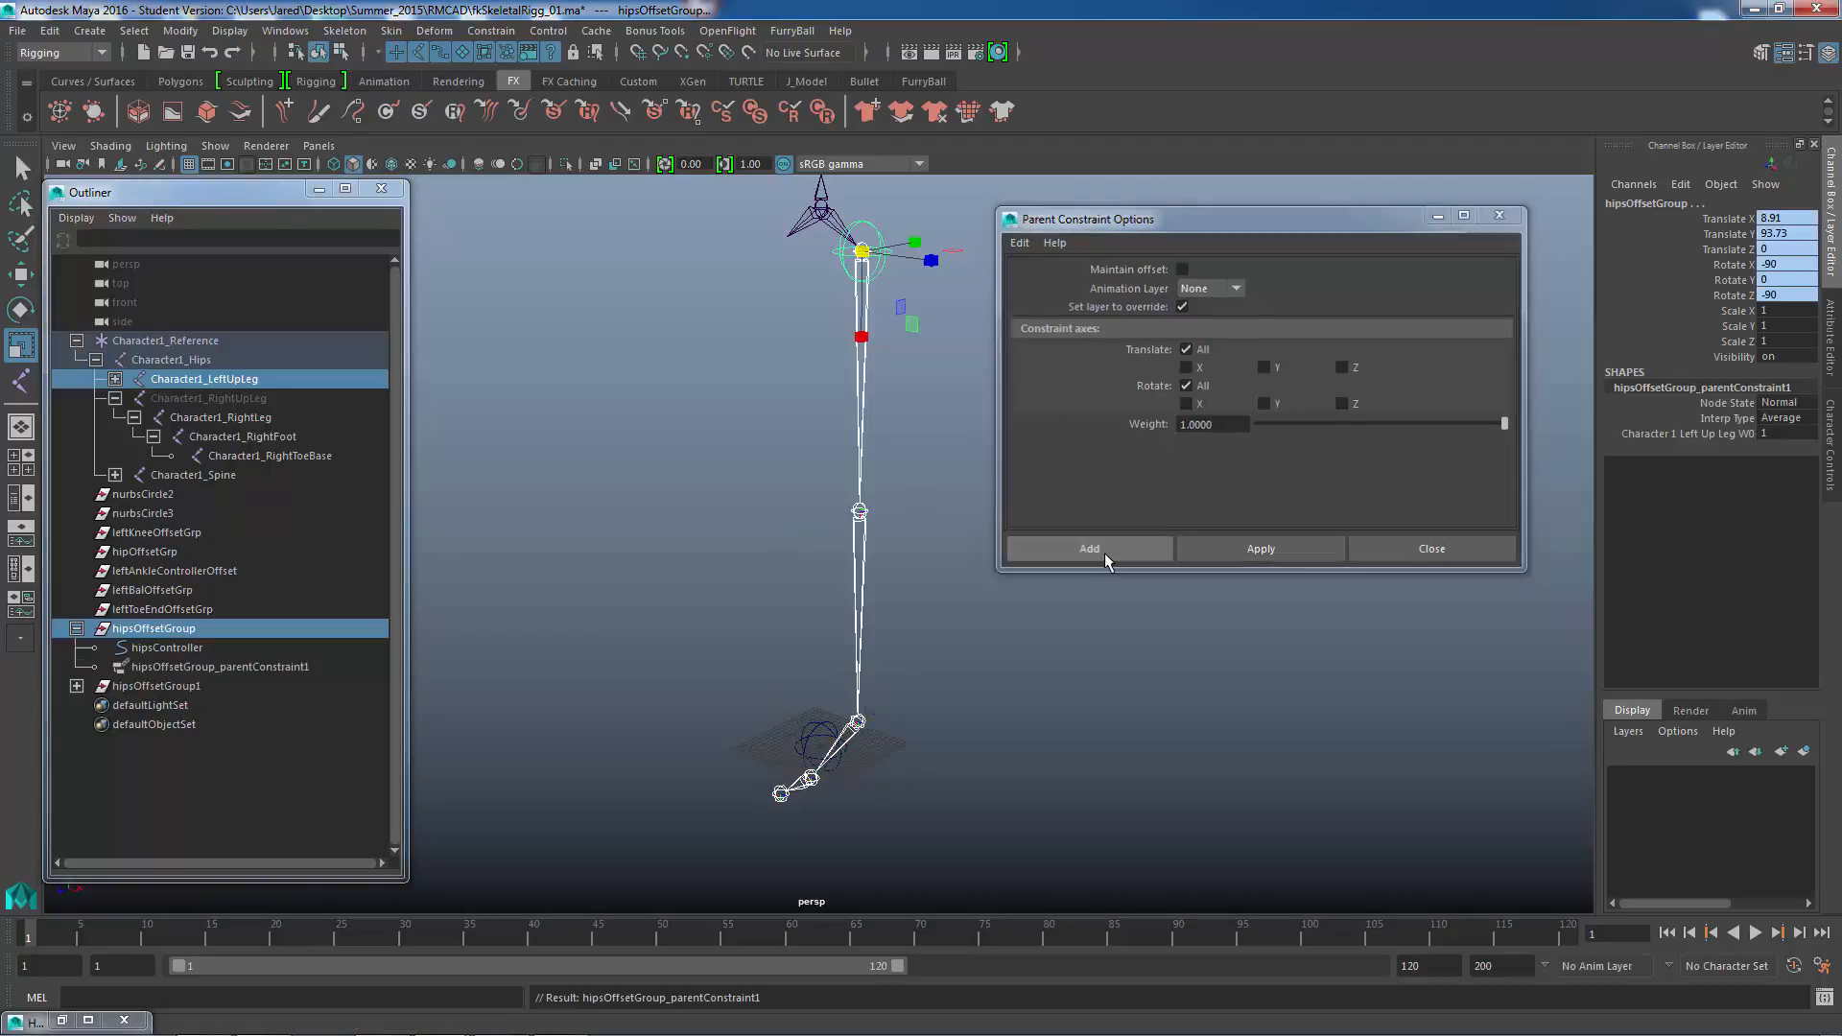
key("f")
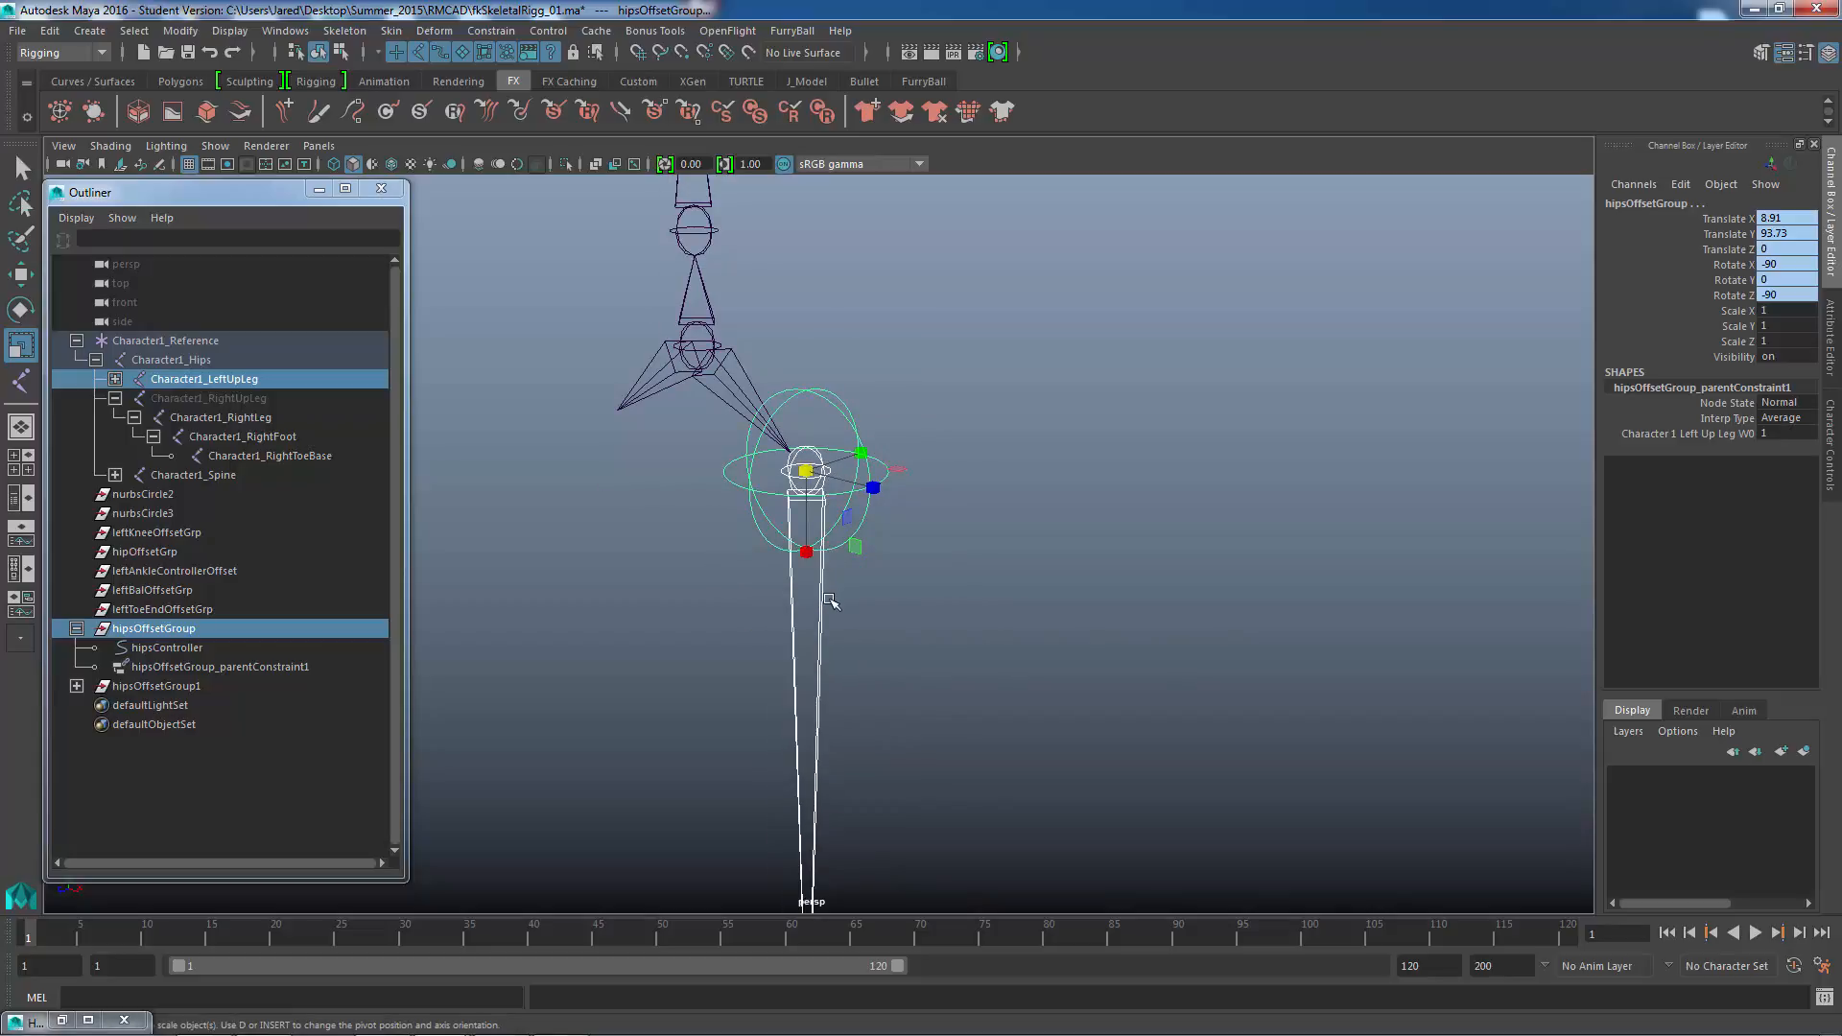
- Check the rotation values of Character1_LeftUpLeg and freeze the joint's transformations
left_click_drag(839, 611, 681, 620)
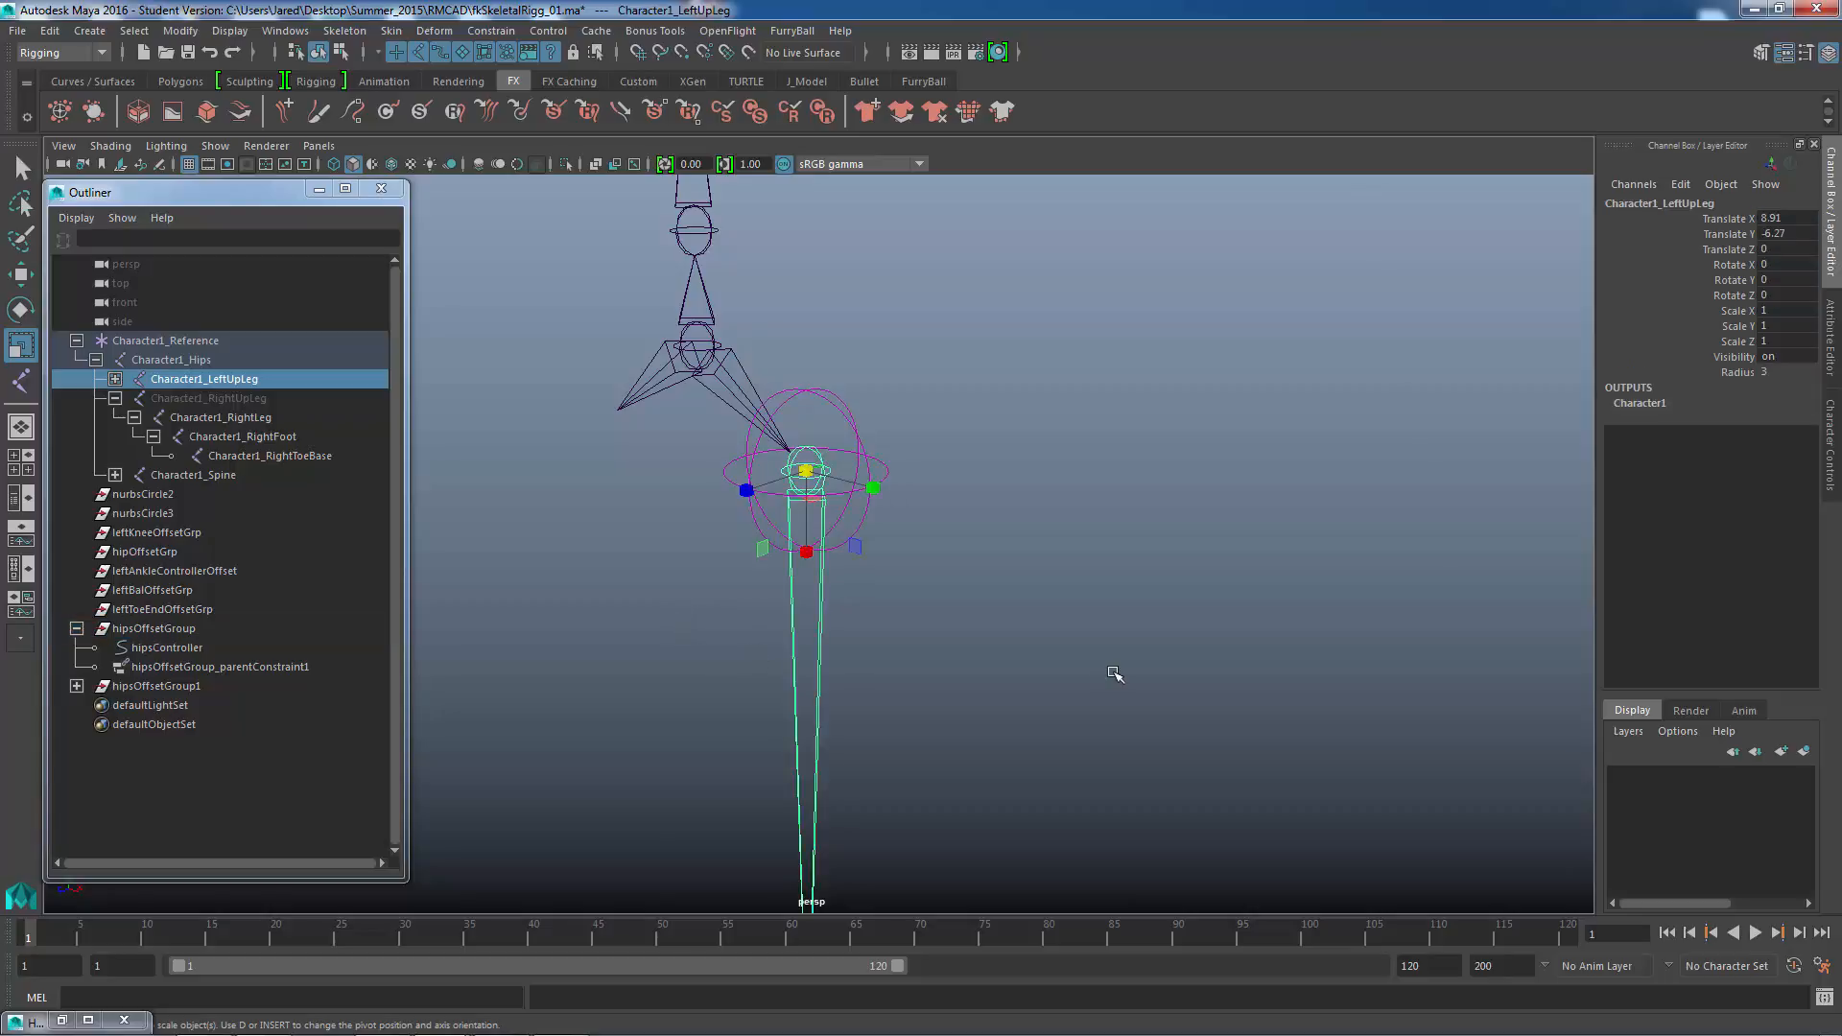
left_click_drag(810, 628, 848, 530, "alt")
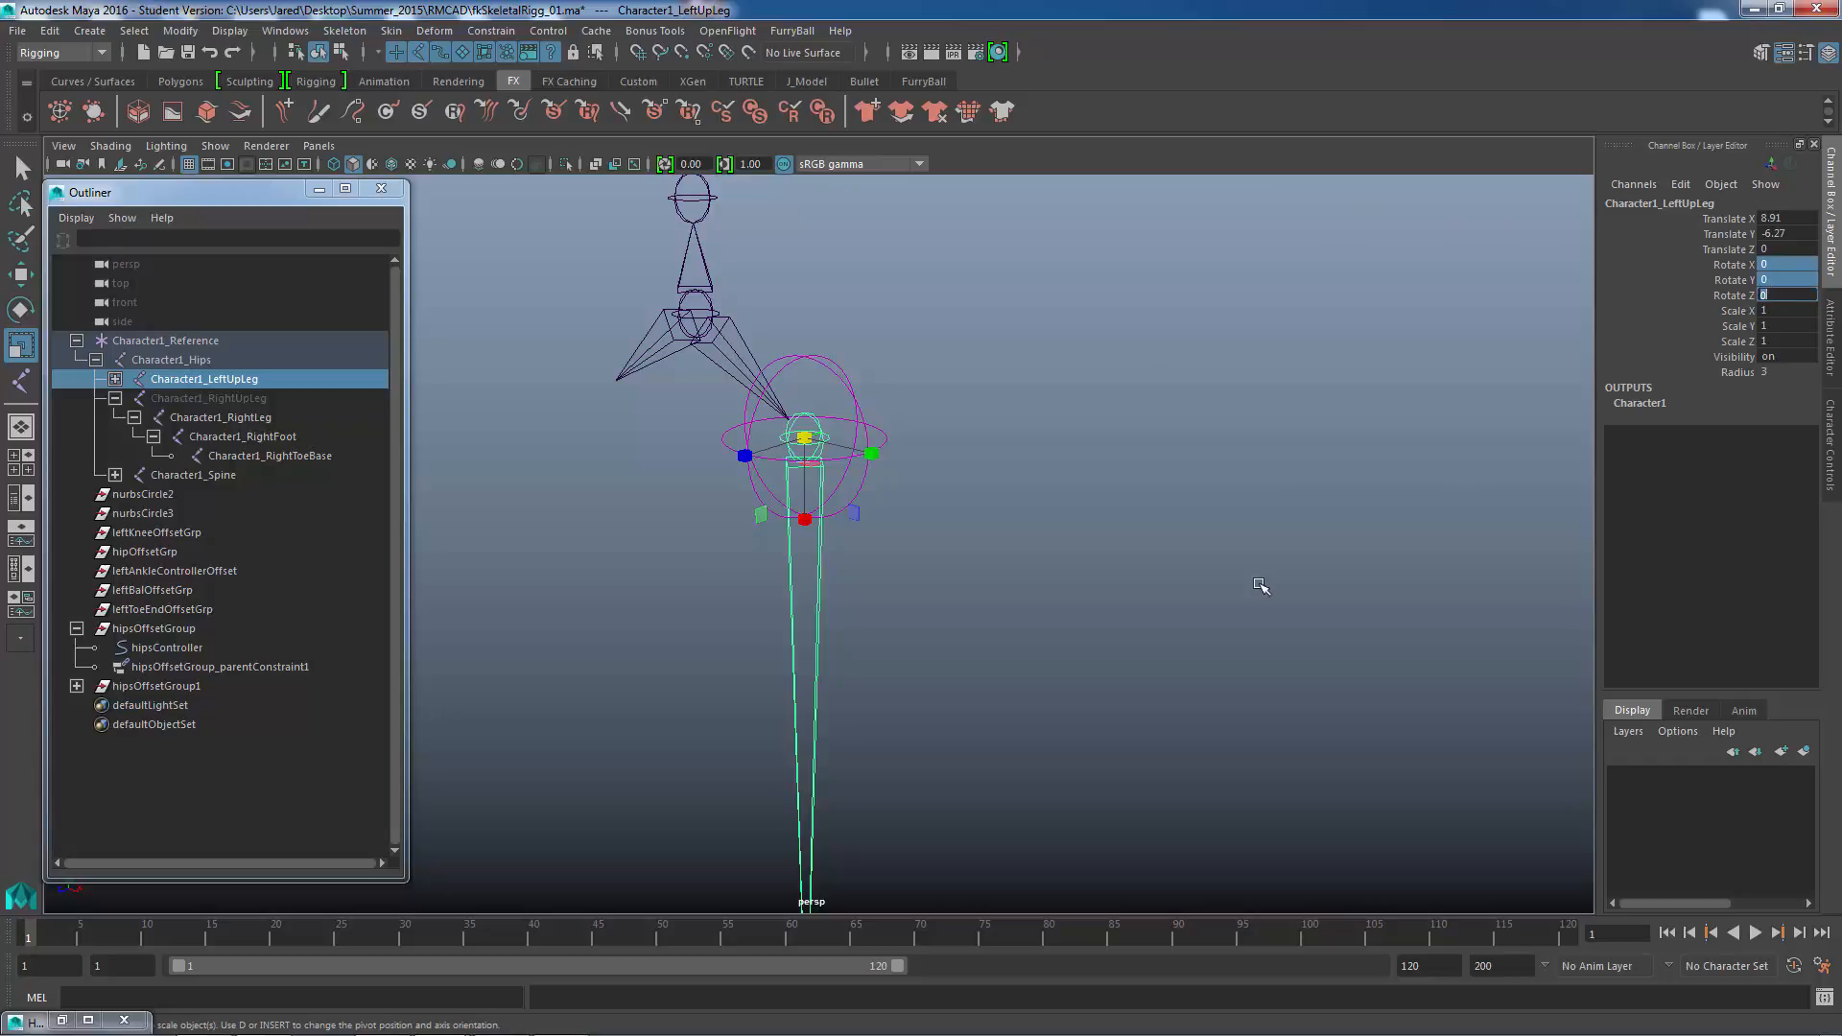
left_click_drag(1258, 579, 998, 497, "alt")
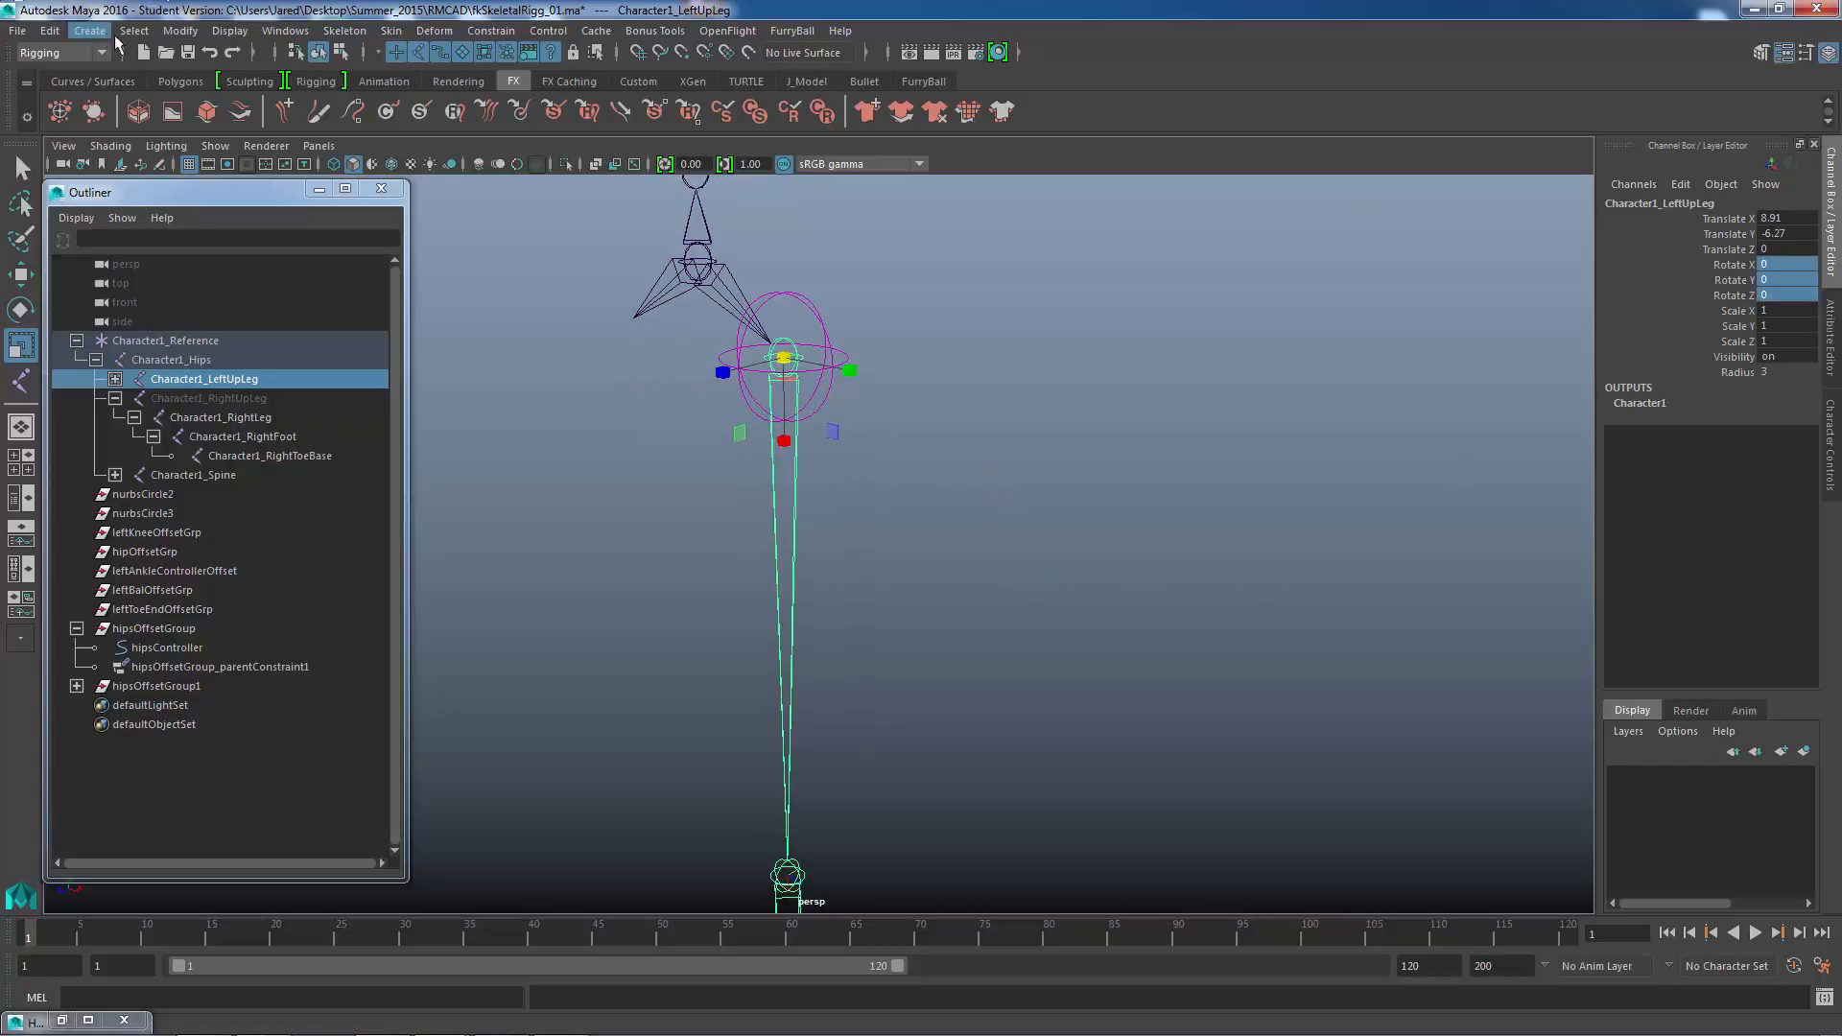
left_click(177, 31)
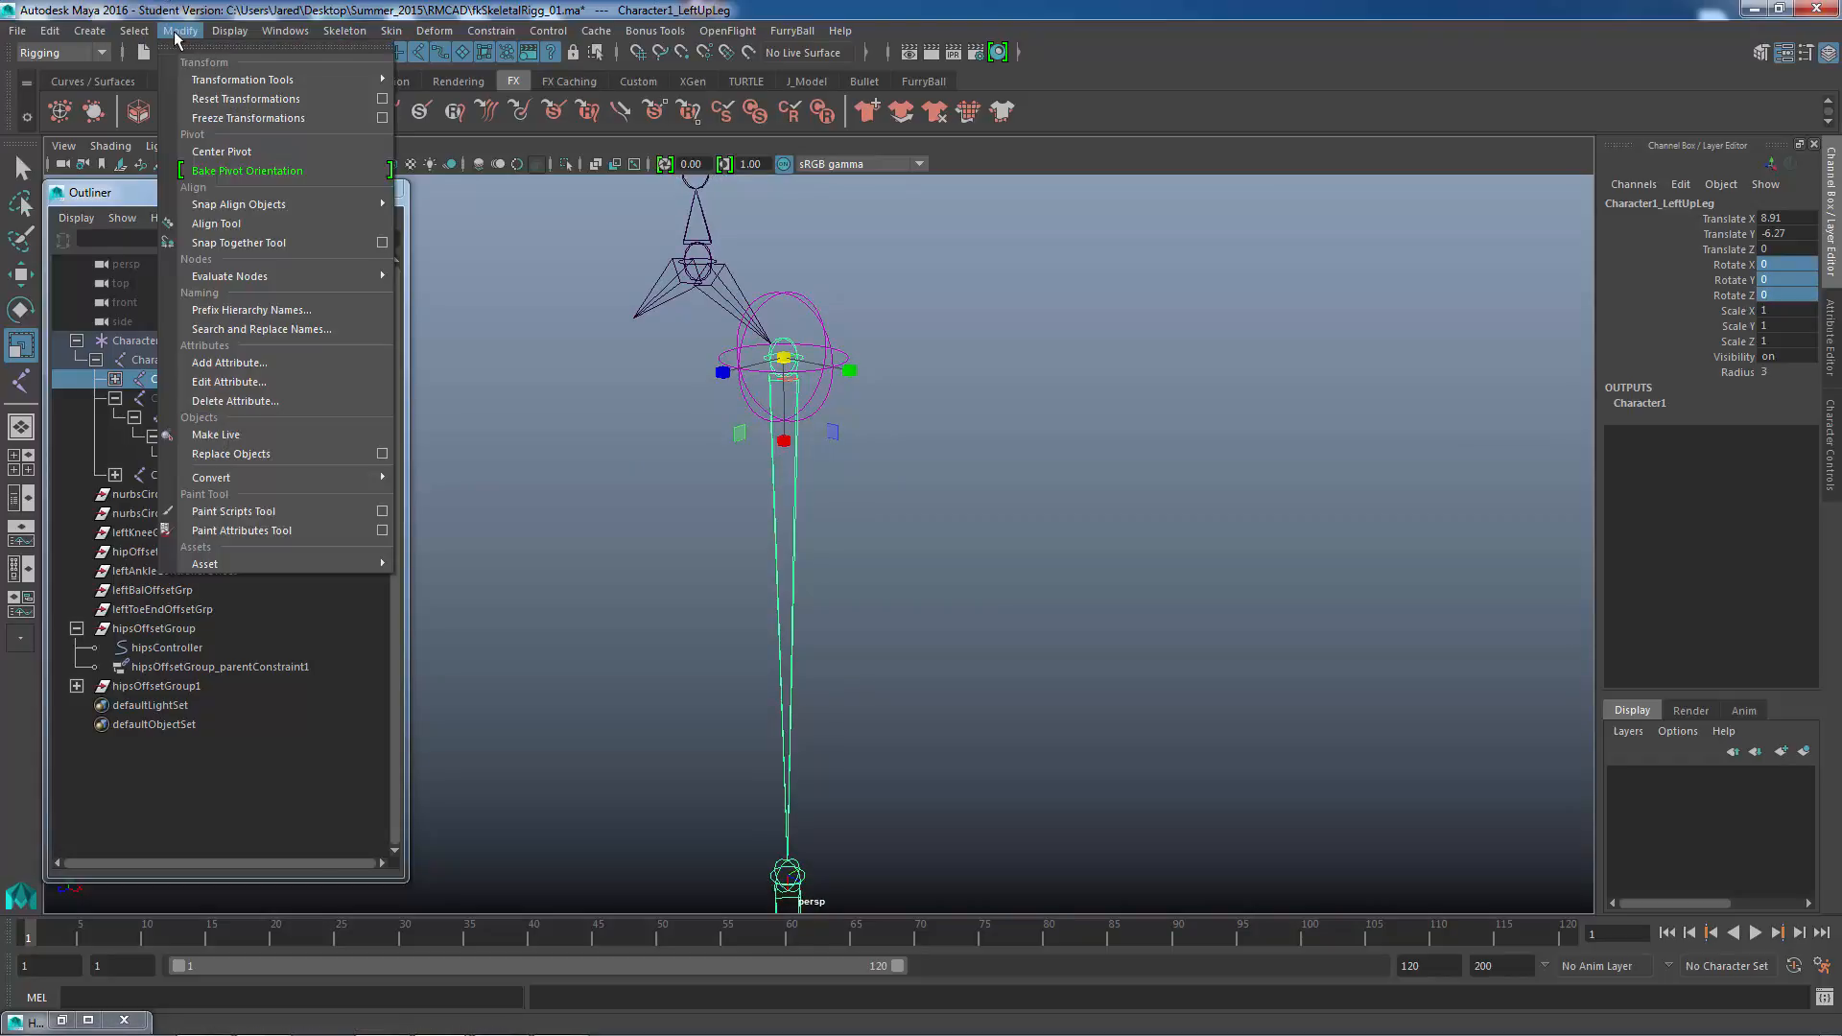
left_click(217, 120)
- Check the rotation values of the Character1_LeftLeg and Character1_LeftFoot joints
middle_click_drag(618, 439, 640, 332, "alt")
left_click(820, 815)
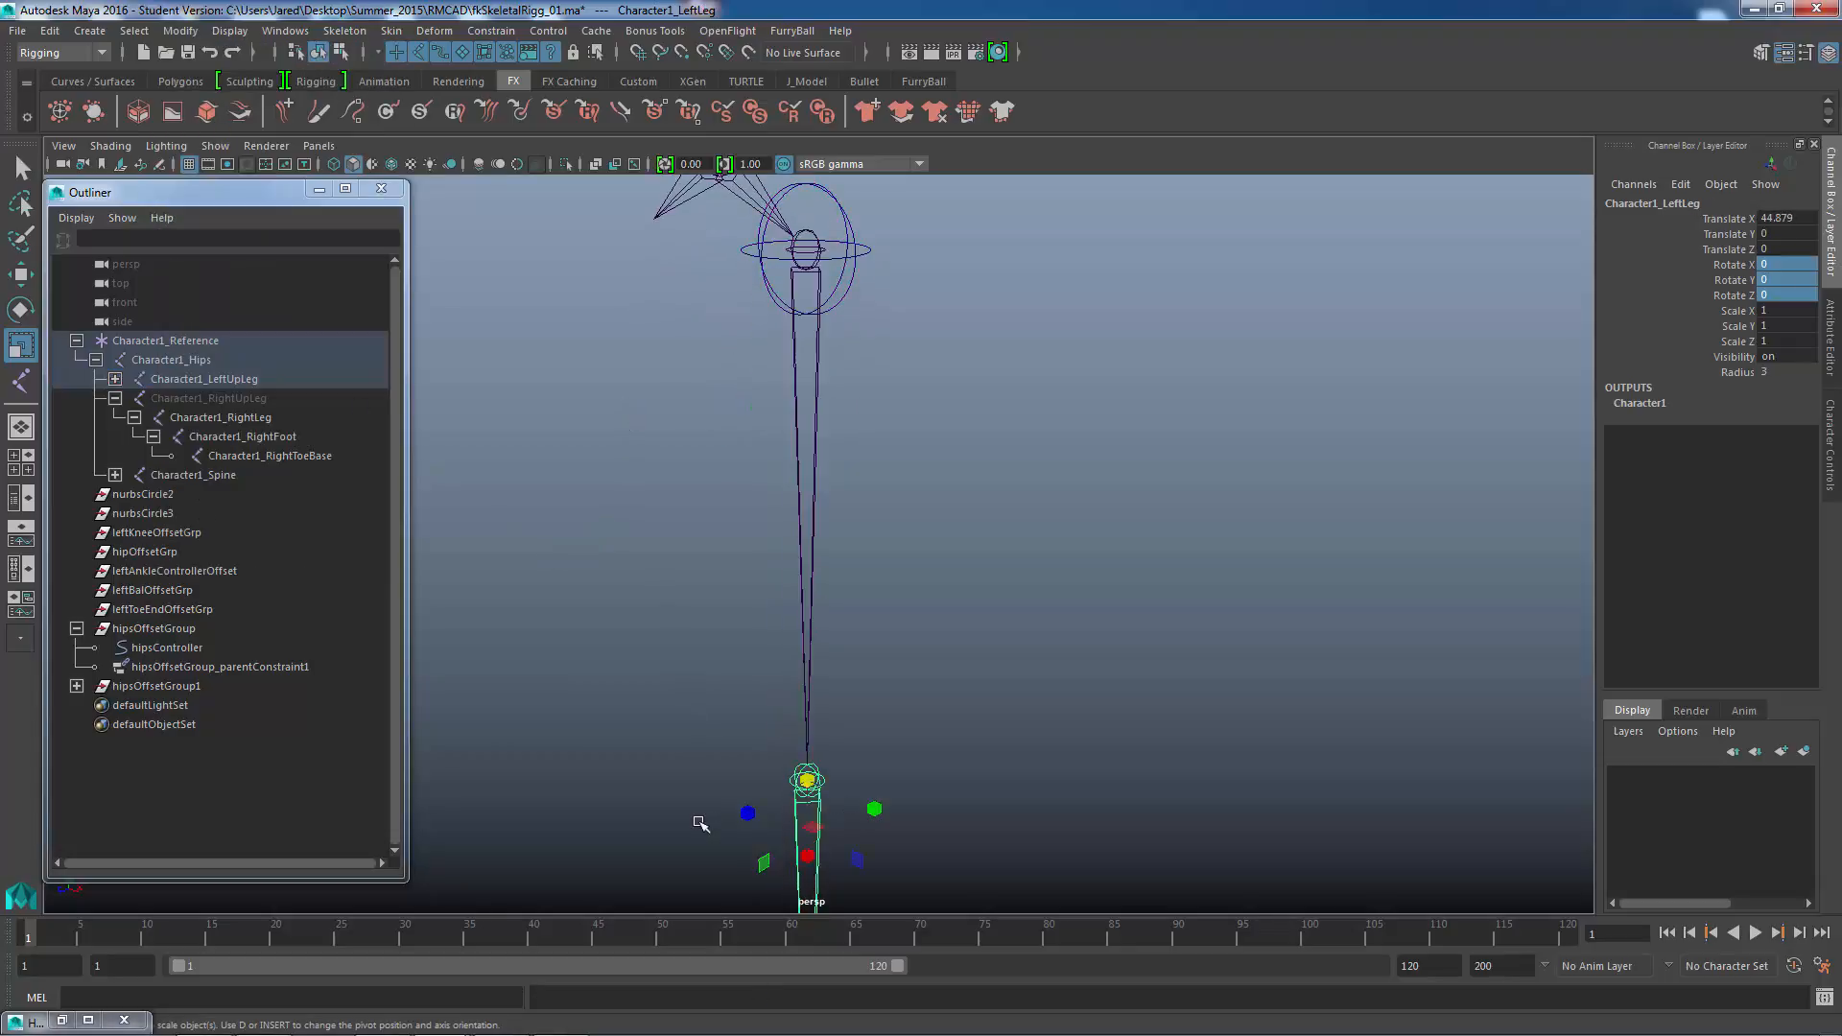
middle_click_drag(700, 823, 684, 464, "alt")
middle_click_drag(918, 591, 880, 411, "alt")
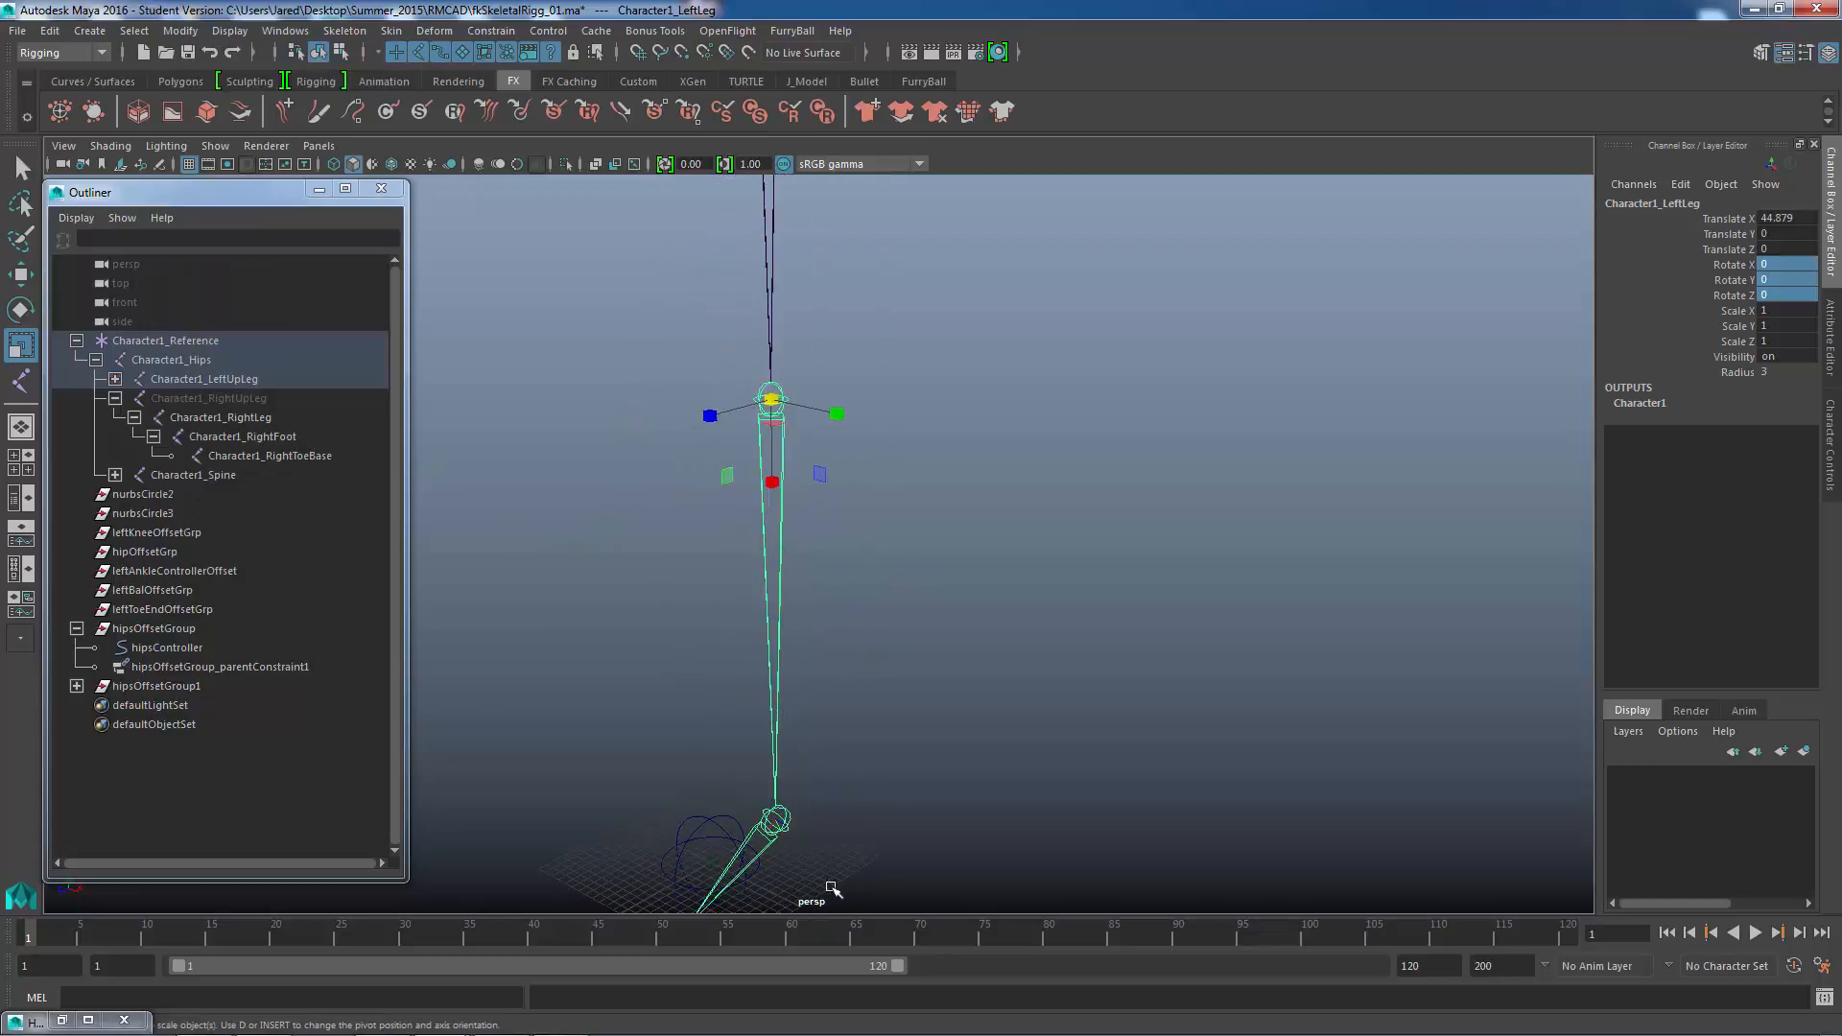
left_click(775, 819)
left_click(1776, 219)
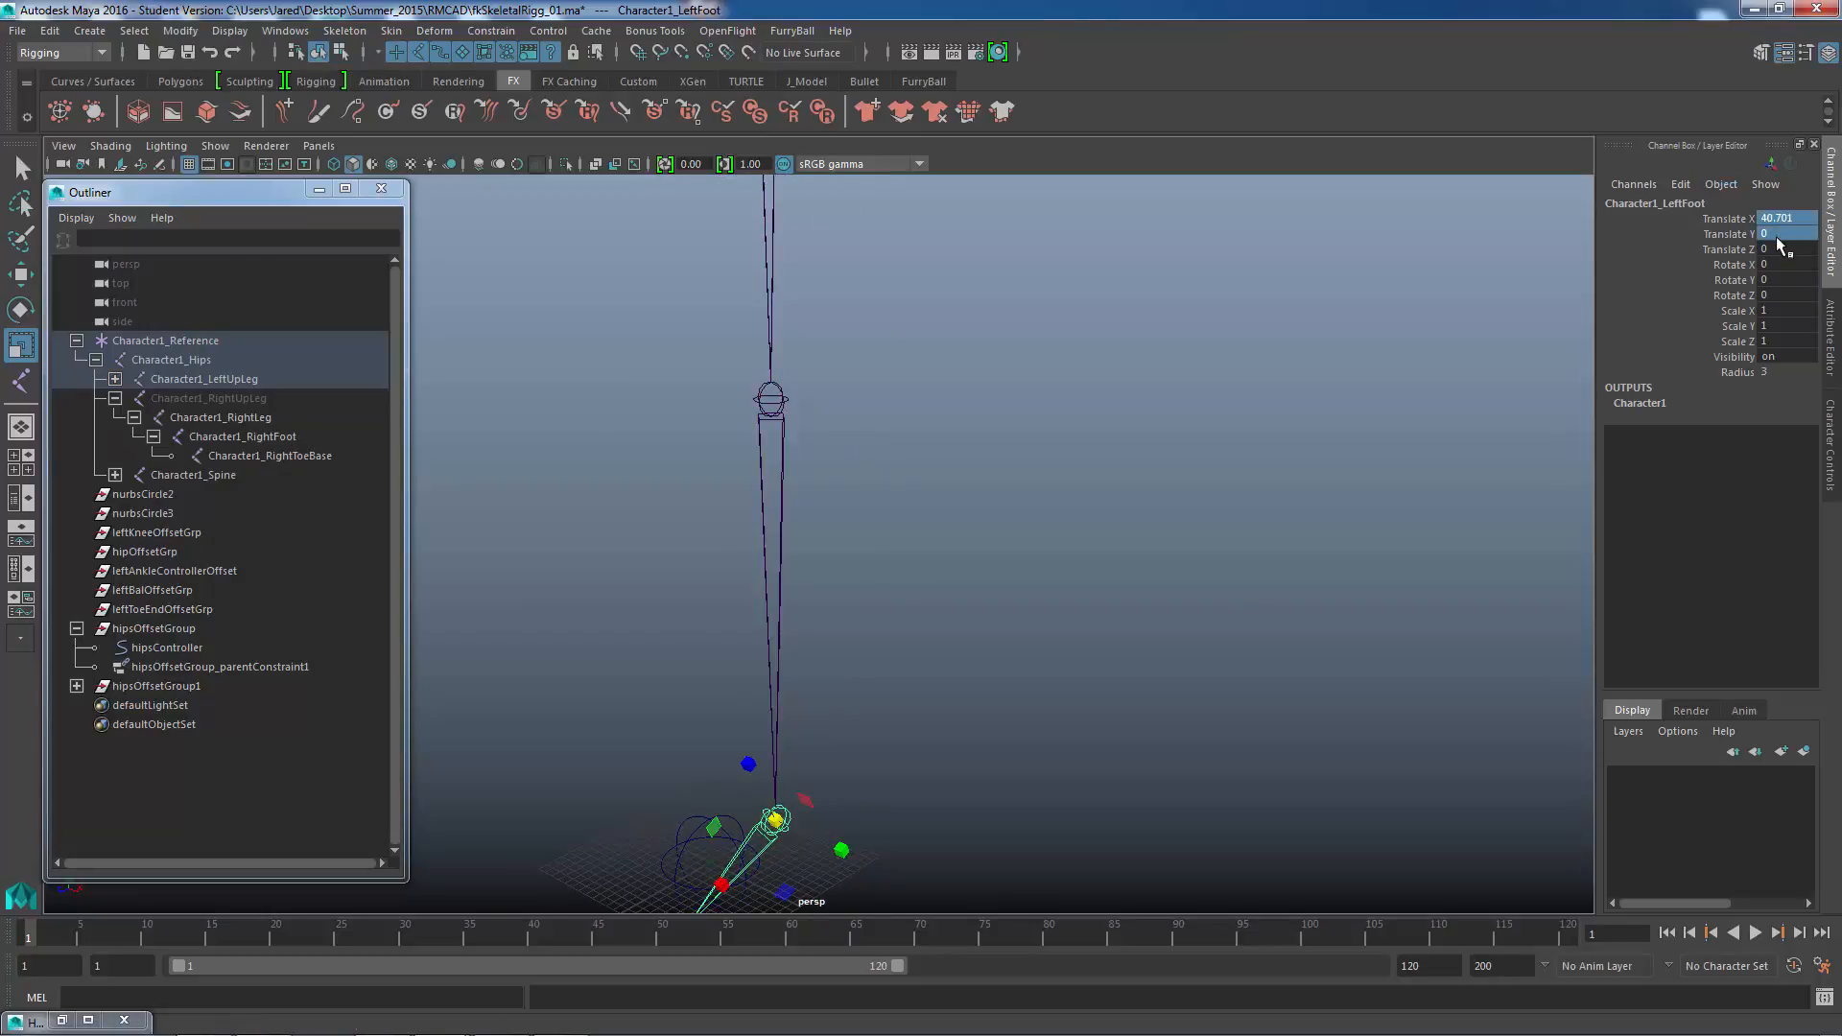
left_click_drag(1775, 263, 1776, 295)
- Delete the parent constraint under hipsOffsetGroup, leaving the hipsController in place on the left upper leg joint
middle_click_drag(987, 412, 1022, 661, "alt")
middle_click_drag(957, 374, 925, 642, "alt")
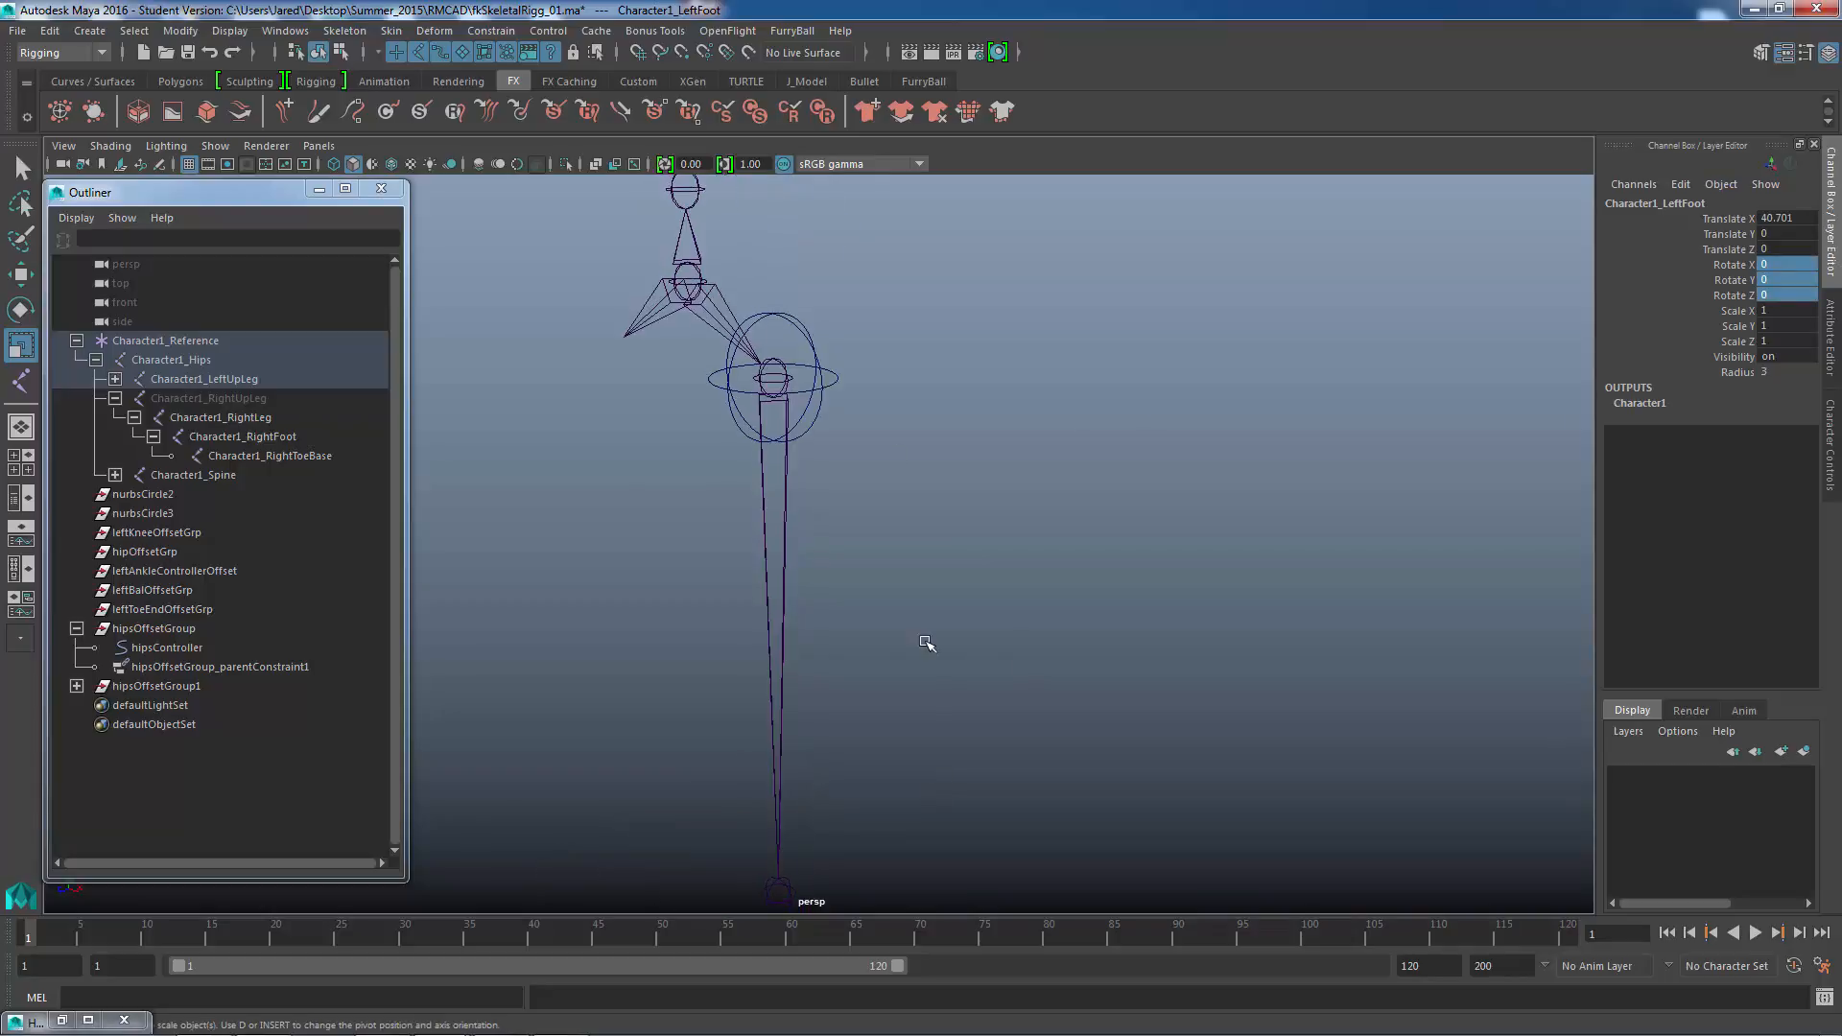
middle_click_drag(873, 380, 907, 511, "alt")
middle_click_drag(794, 551, 799, 521, "alt")
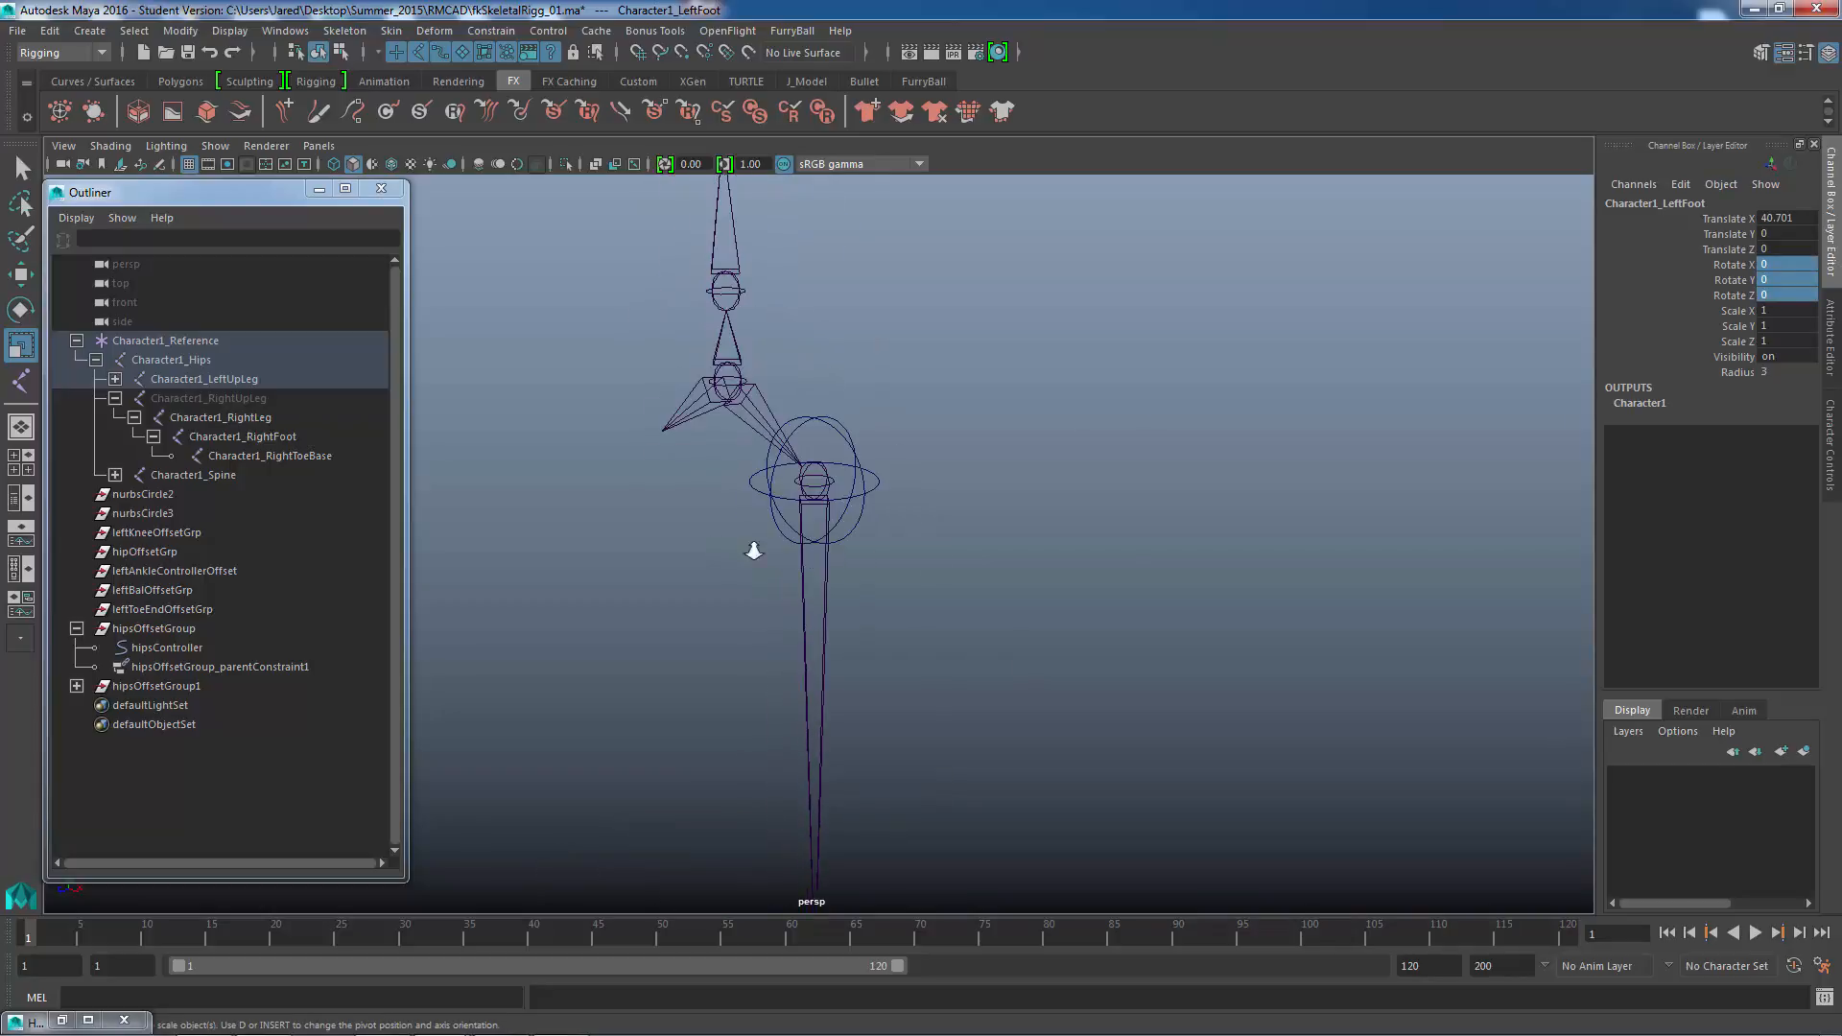
right_click_drag(752, 547, 1104, 564, "alt")
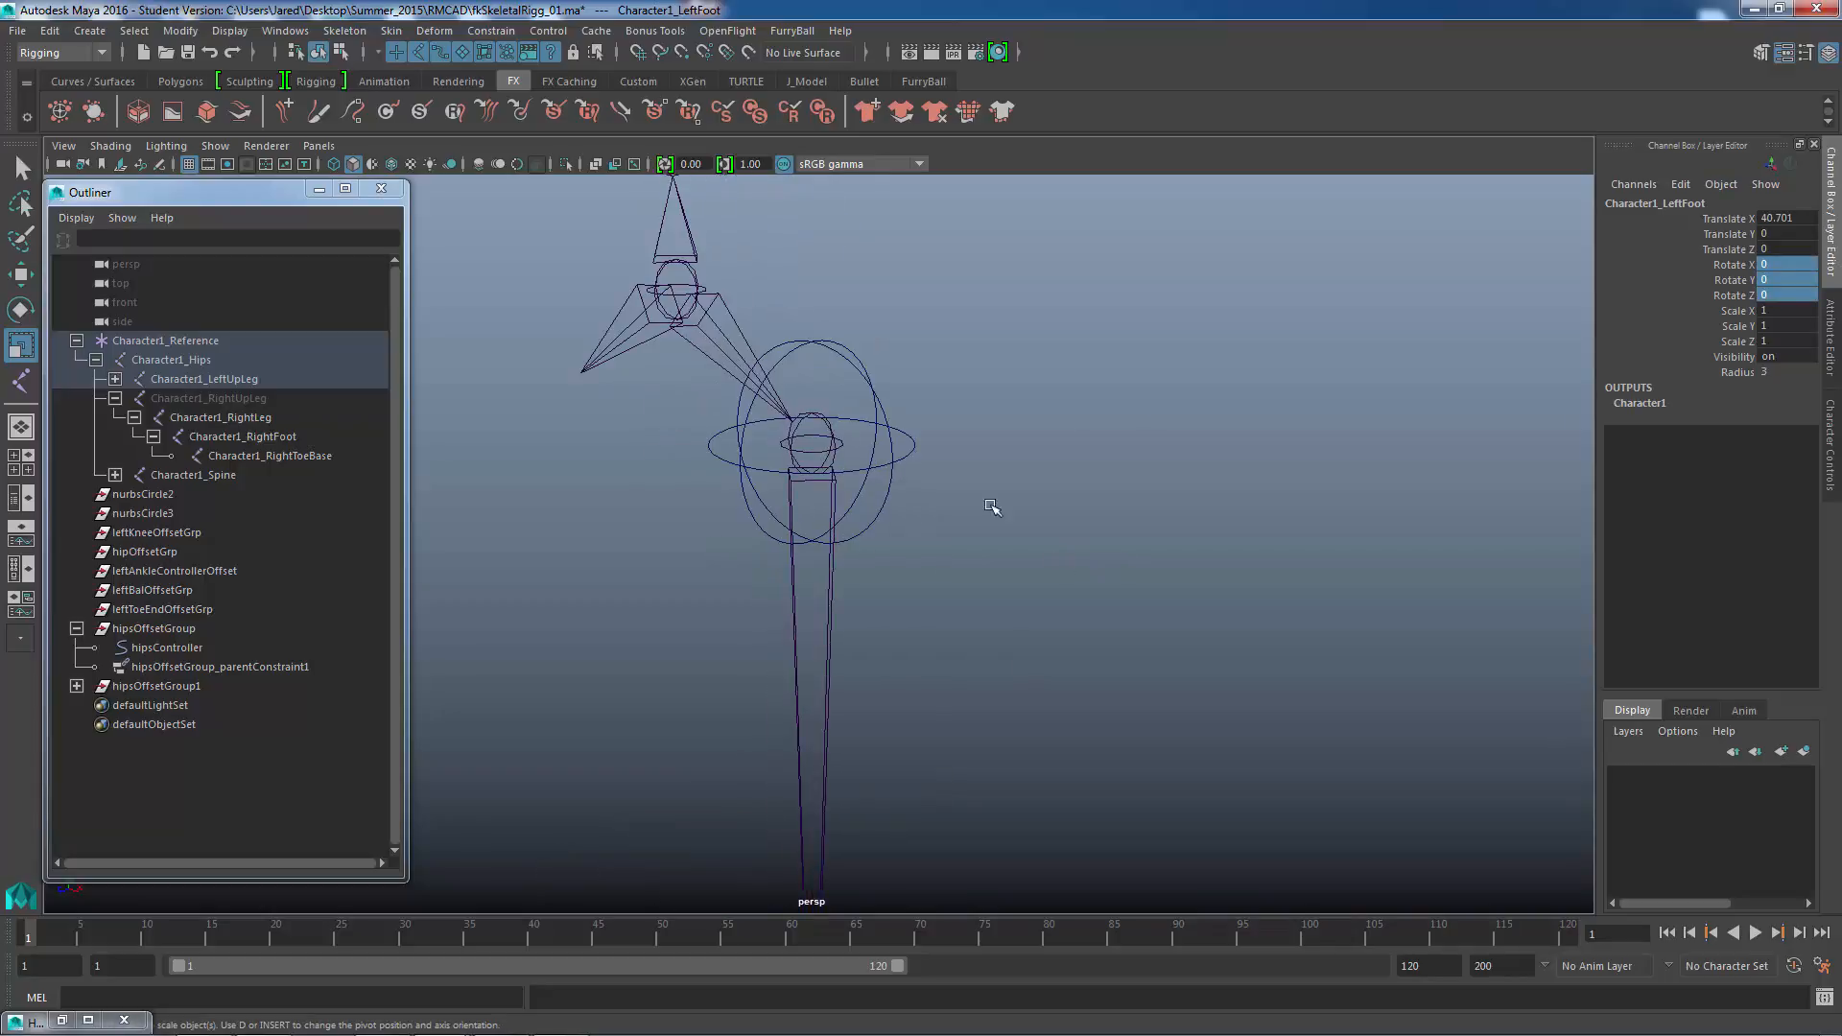
left_click(889, 497)
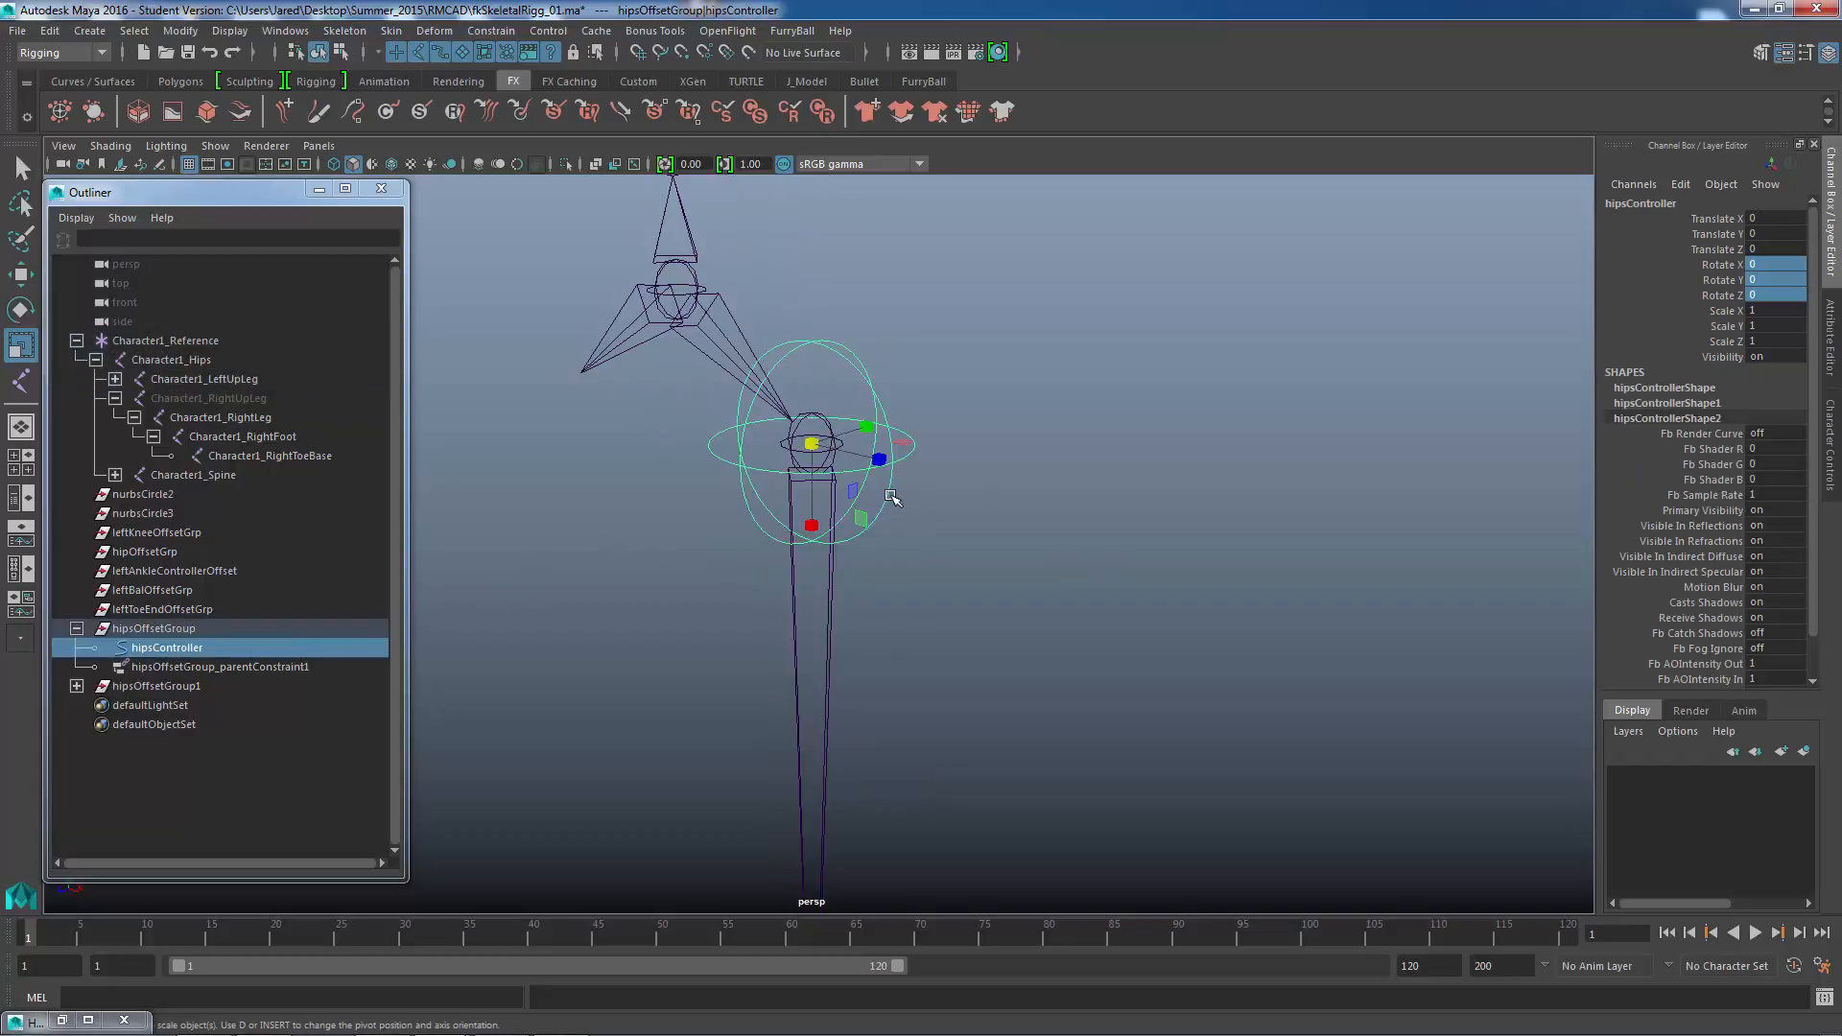
left_click(167, 669)
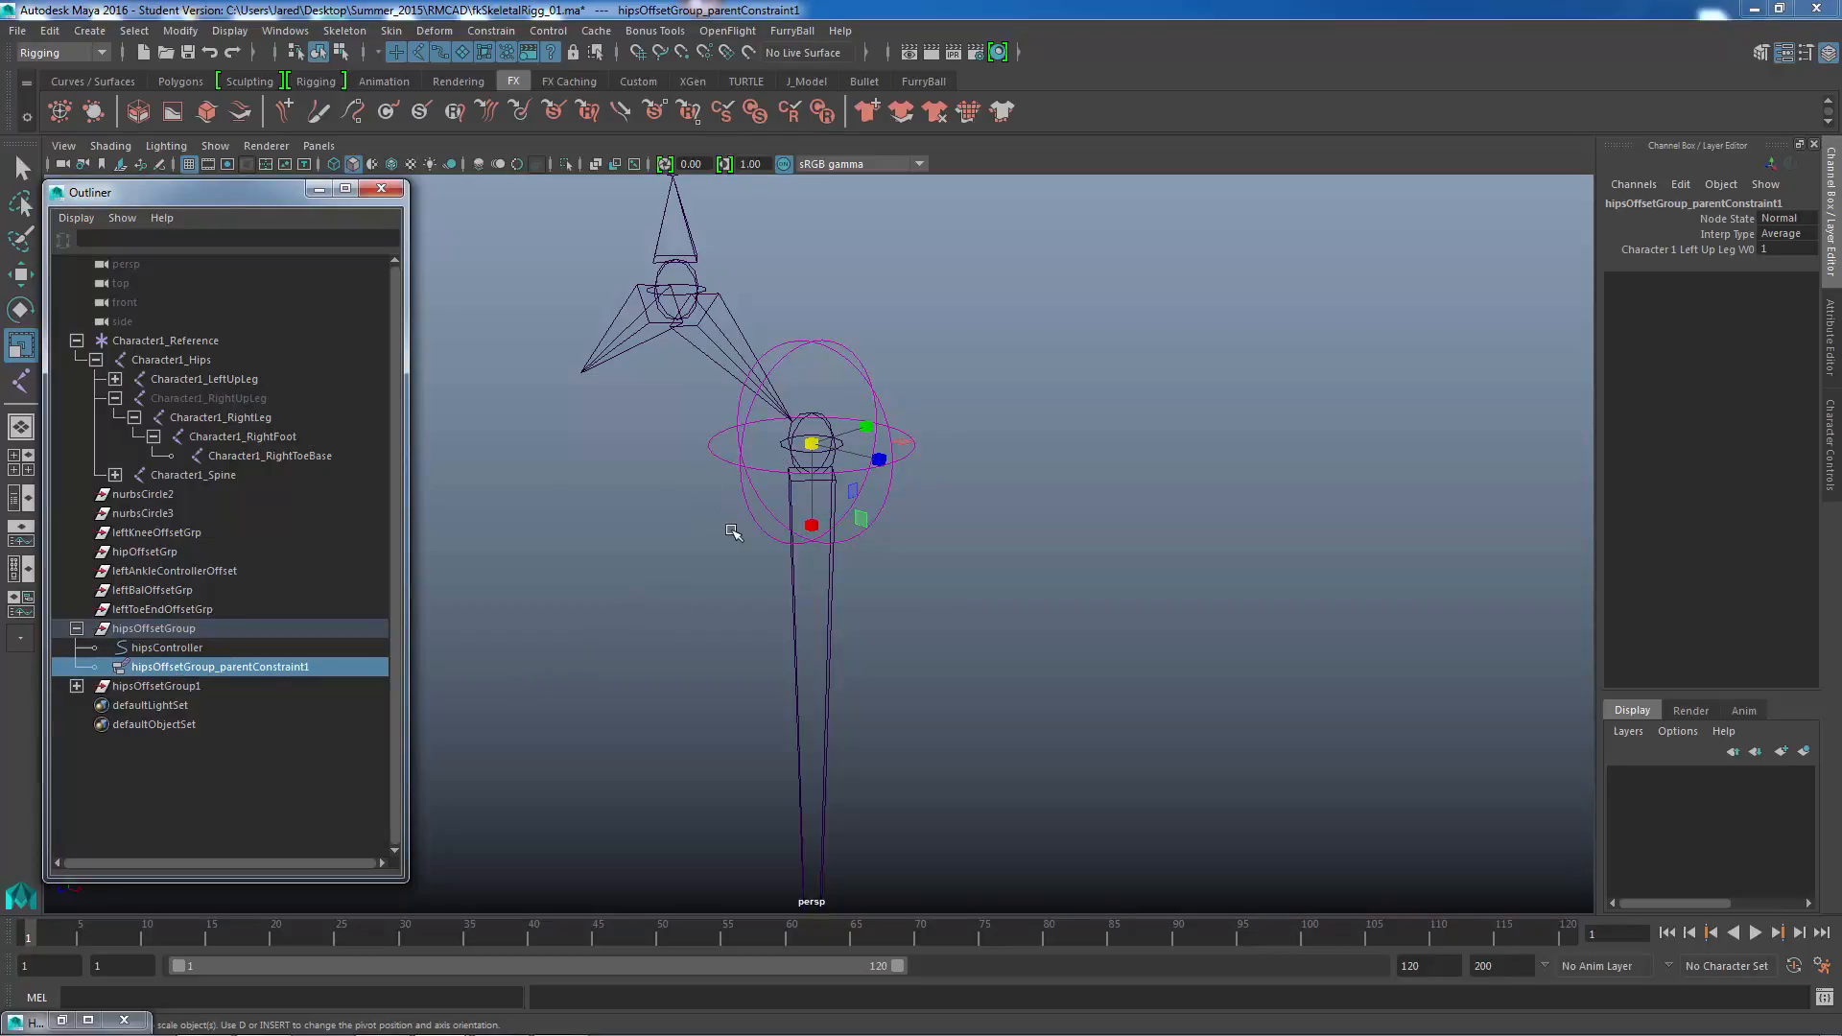
middle_click_drag(763, 443, 638, 459, "alt")
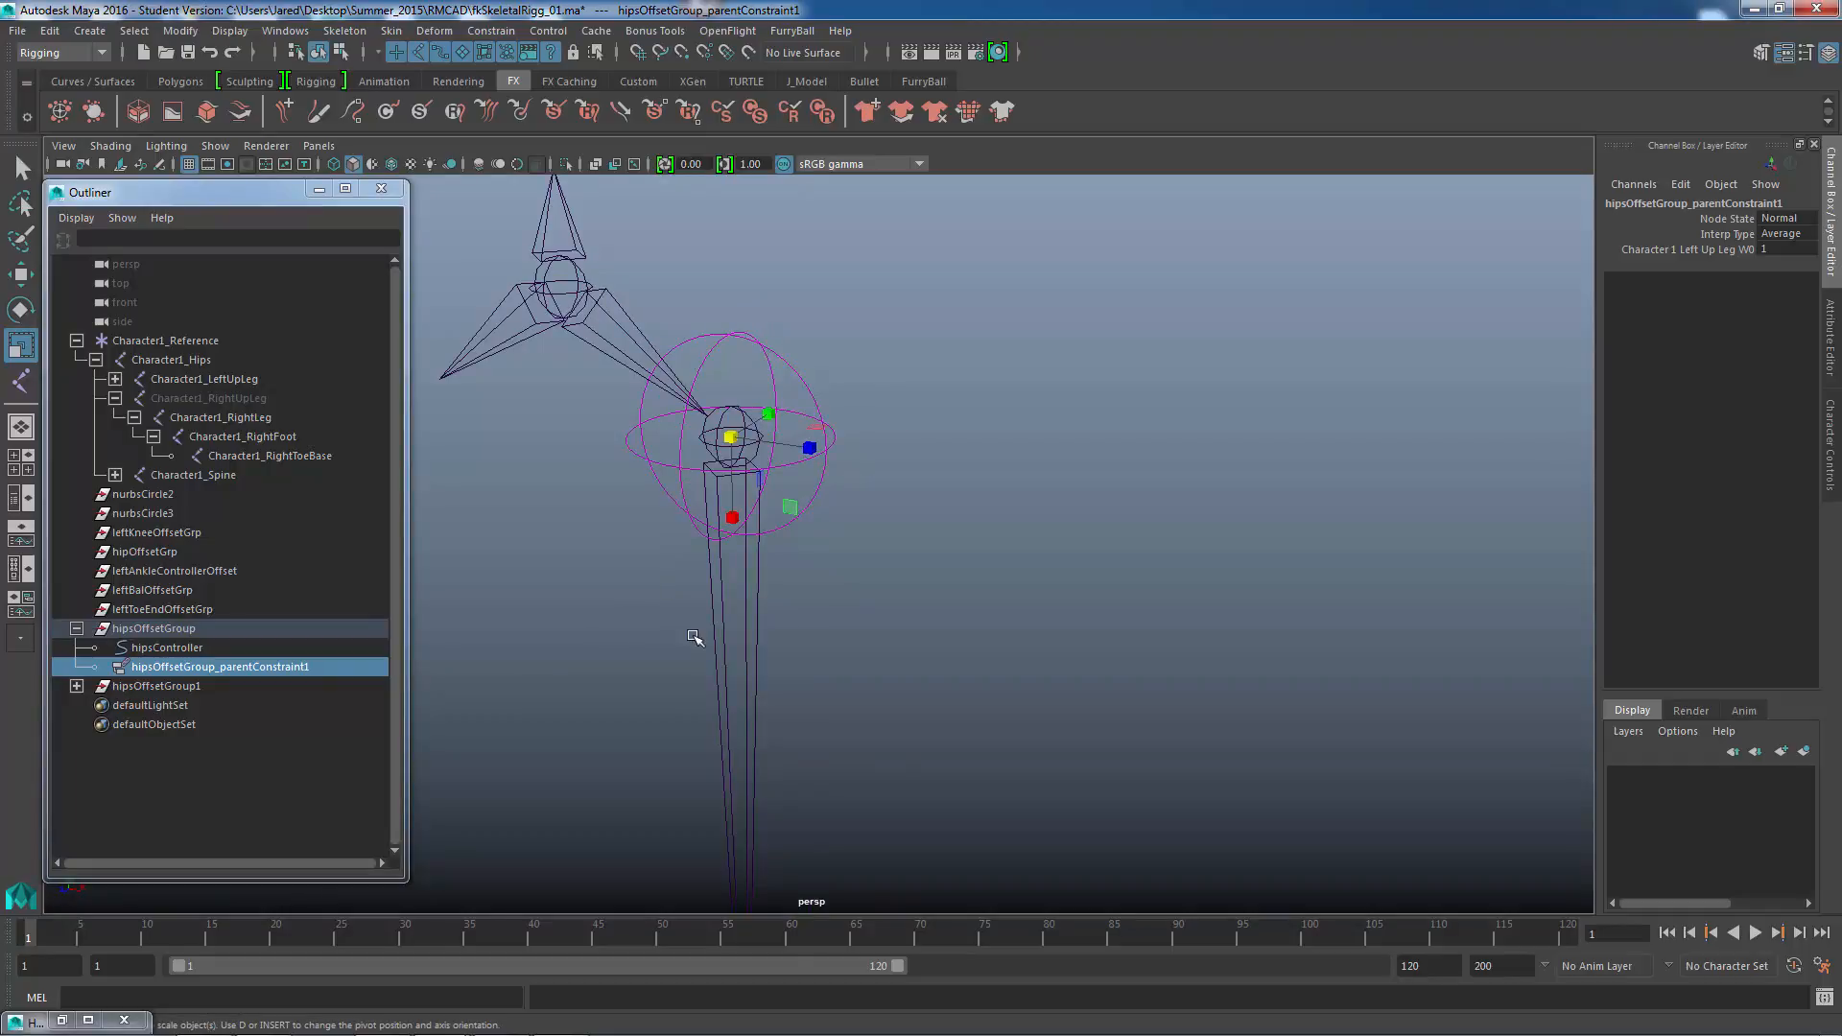
middle_click_drag(697, 637, 708, 588, "alt")
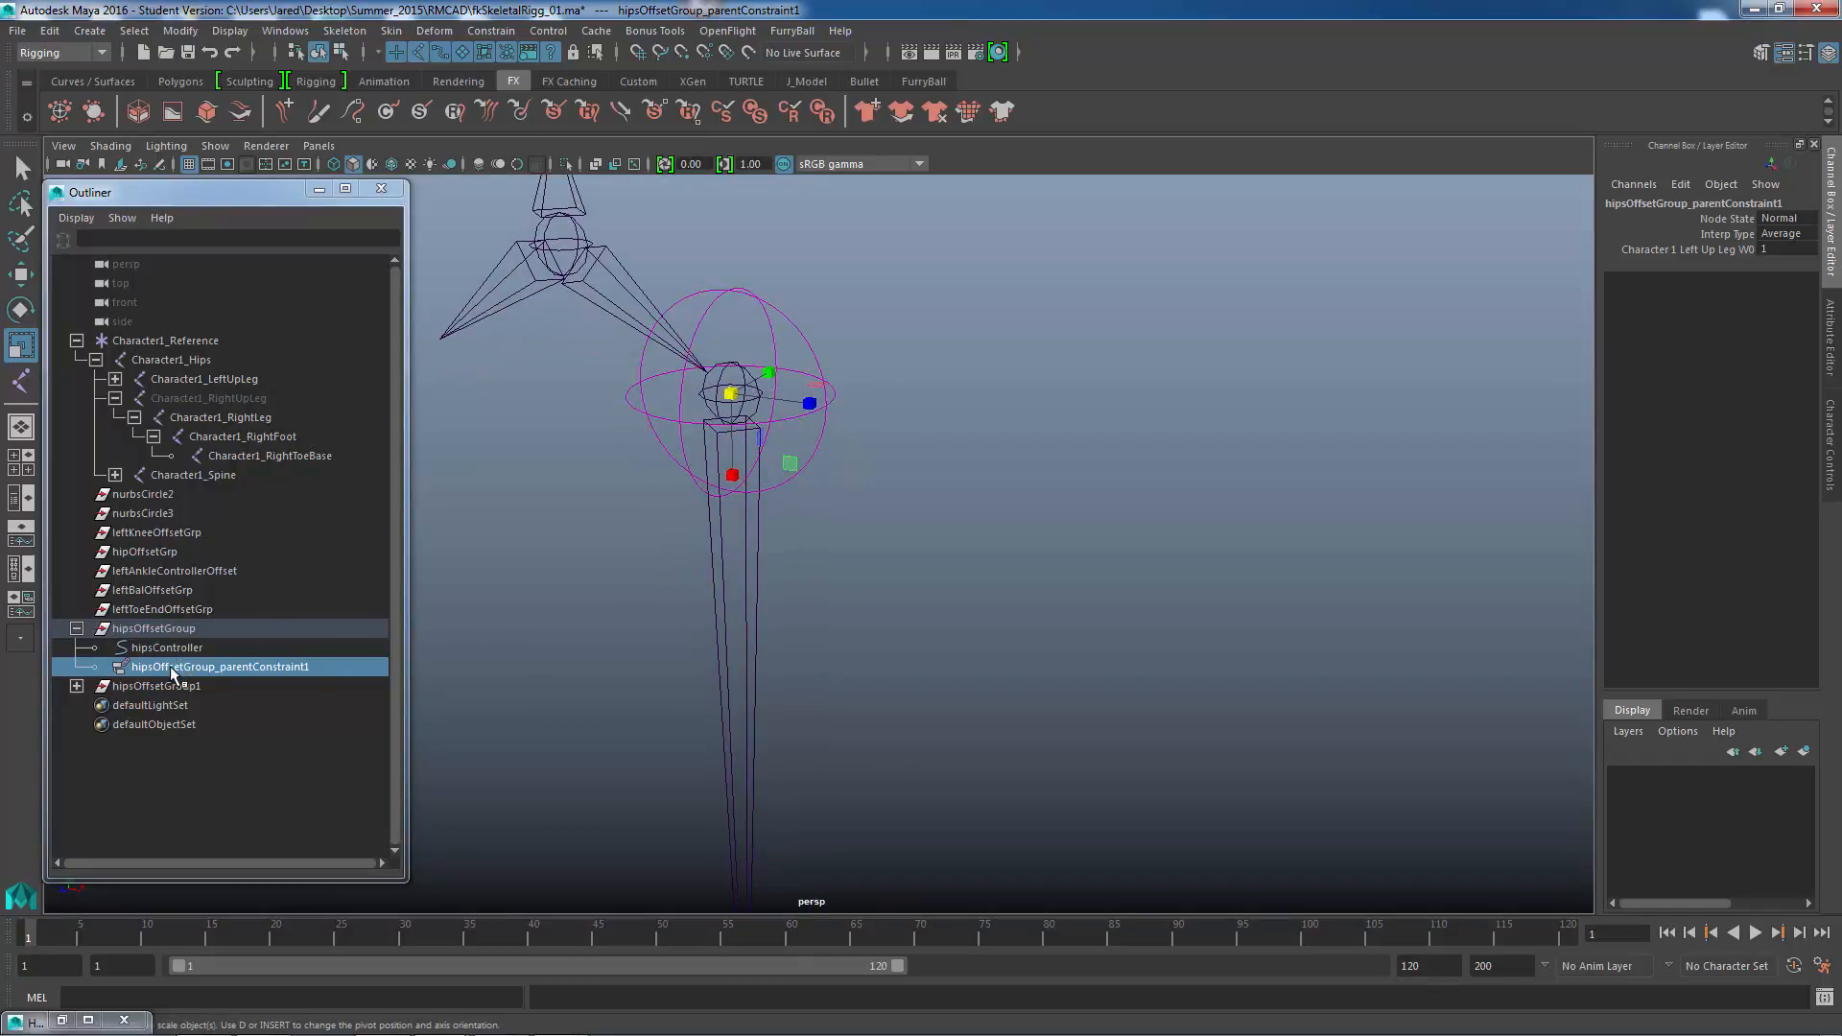
key("Delete")
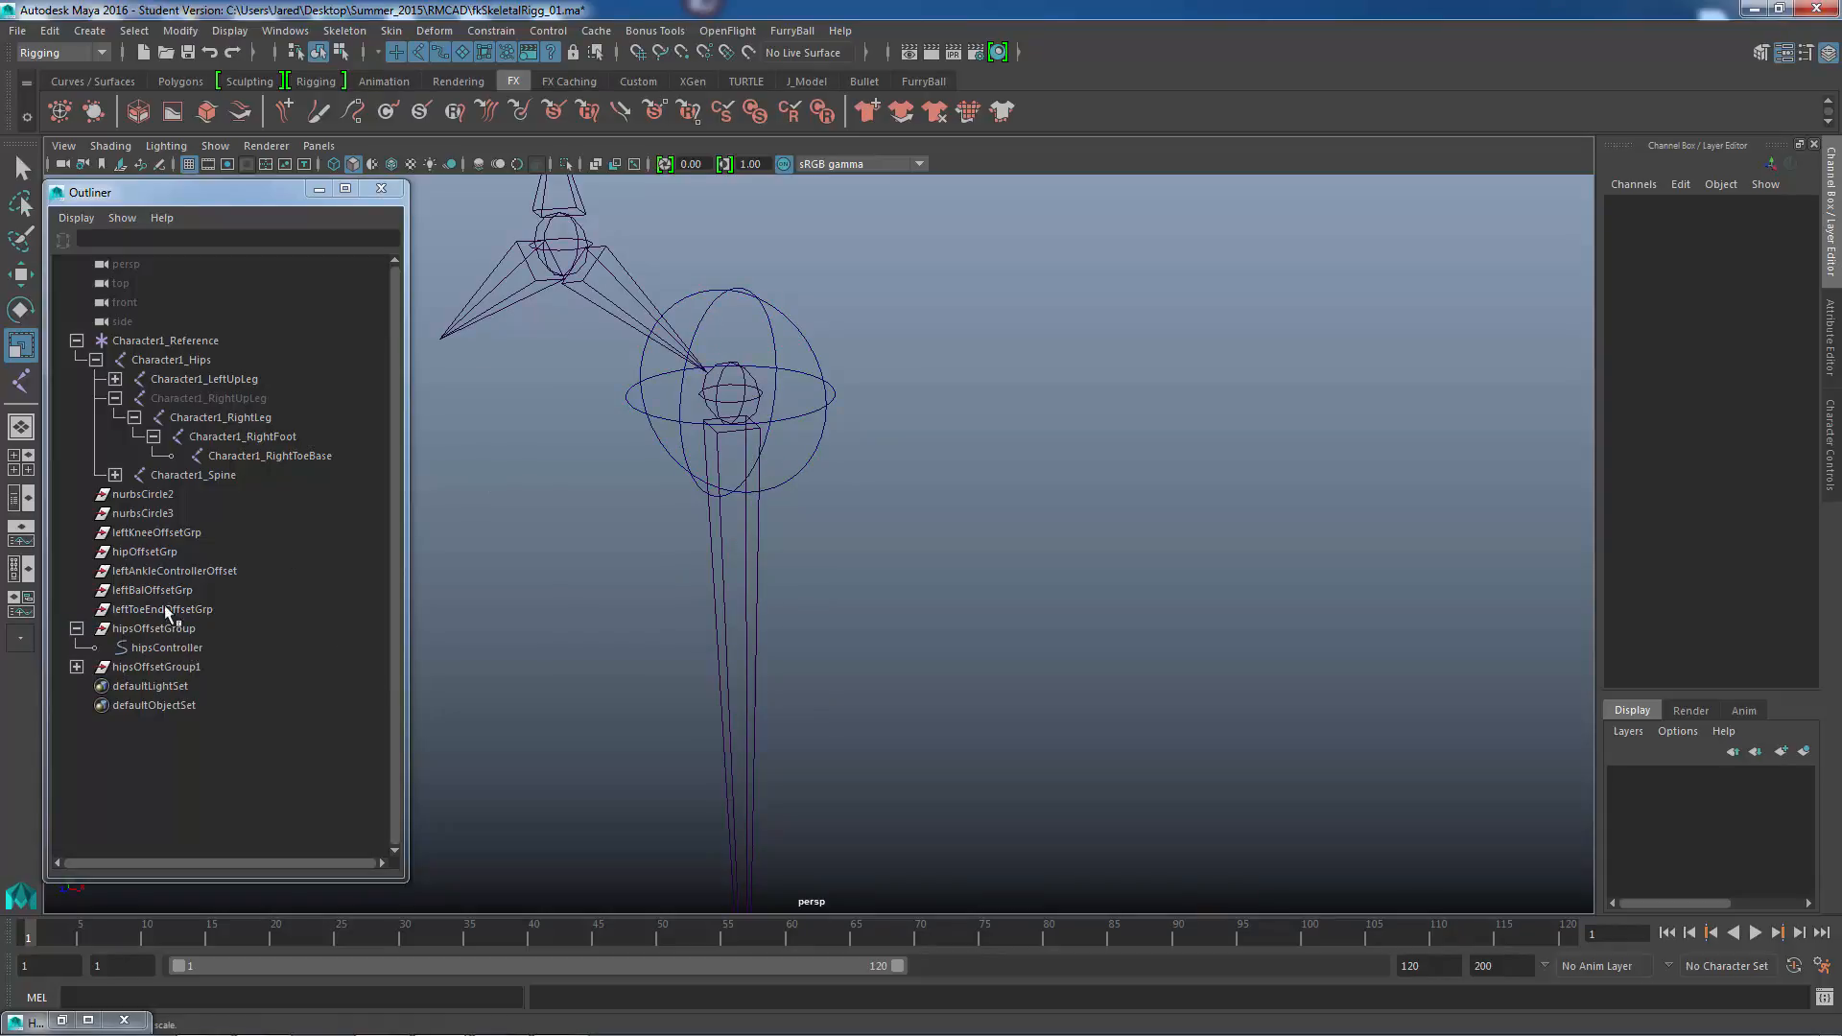
- Select hipsOffsetGroup and examine its rotation axes with an enlarged Rotate manipulator
left_click(135, 629)
right_click_drag(927, 540, 917, 531, "alt")
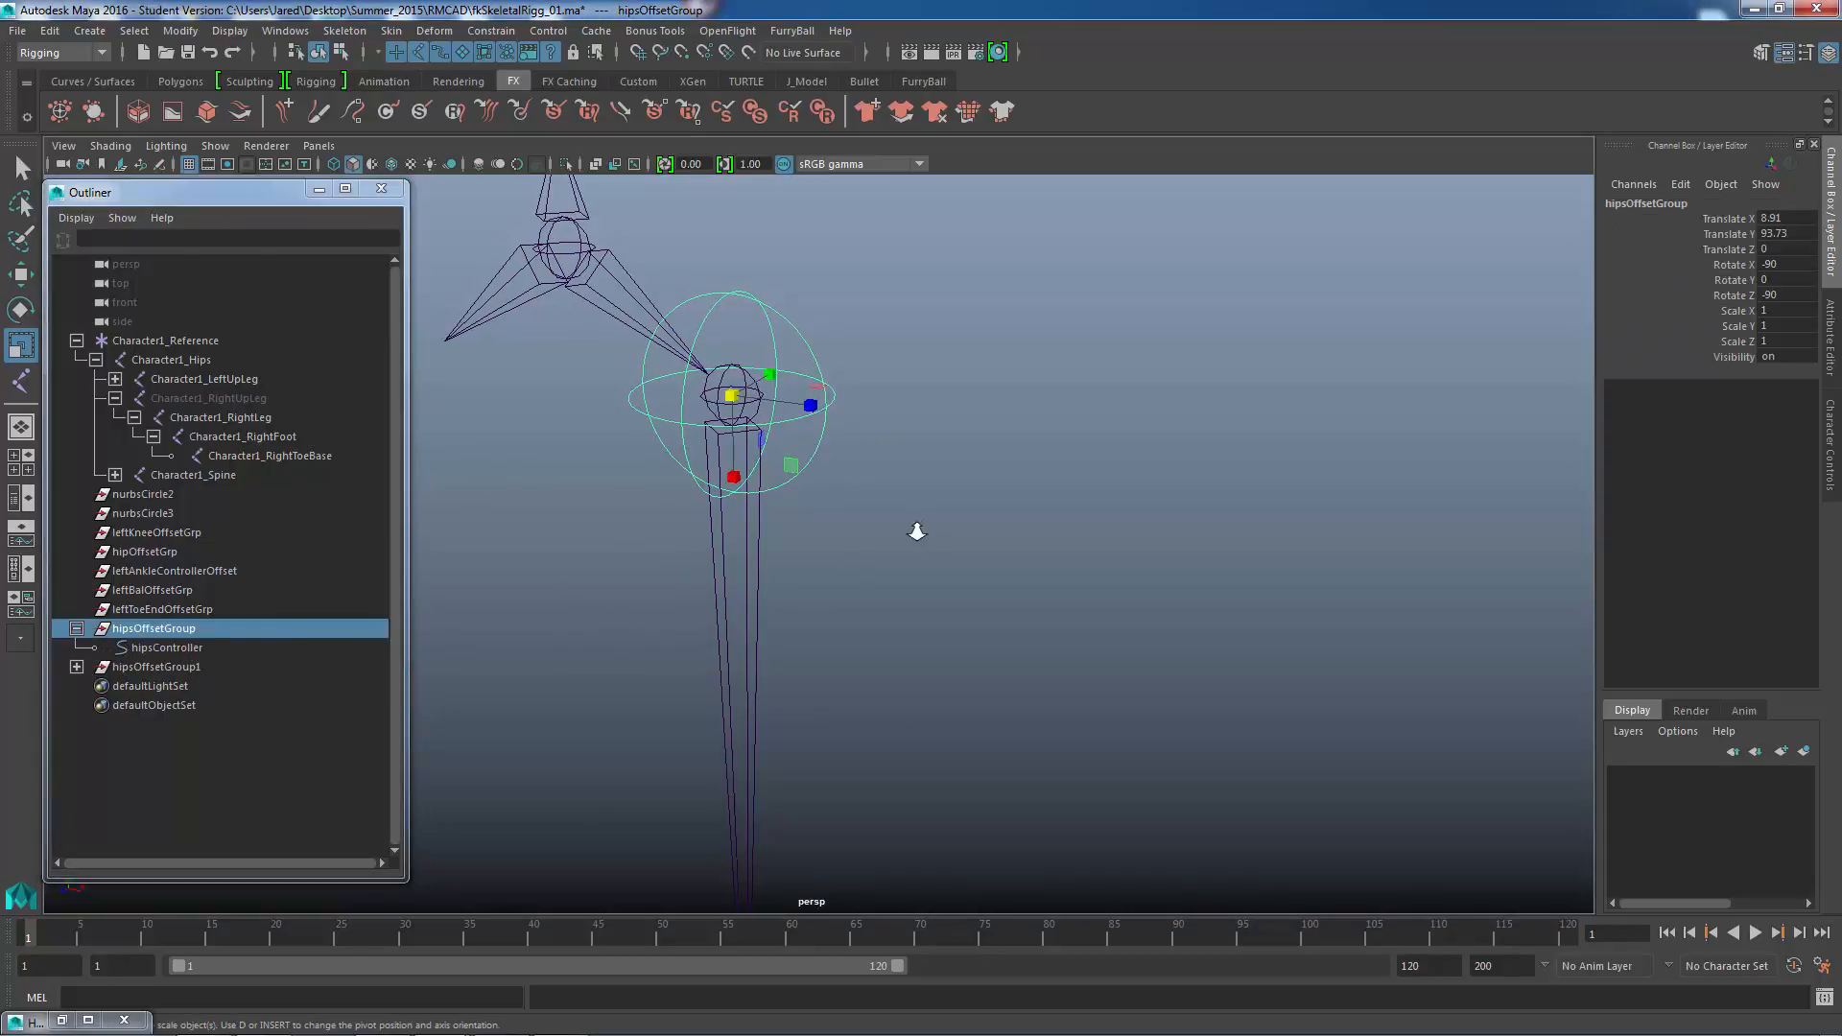
key("e")
left_click_drag(912, 493, 878, 532, "alt")
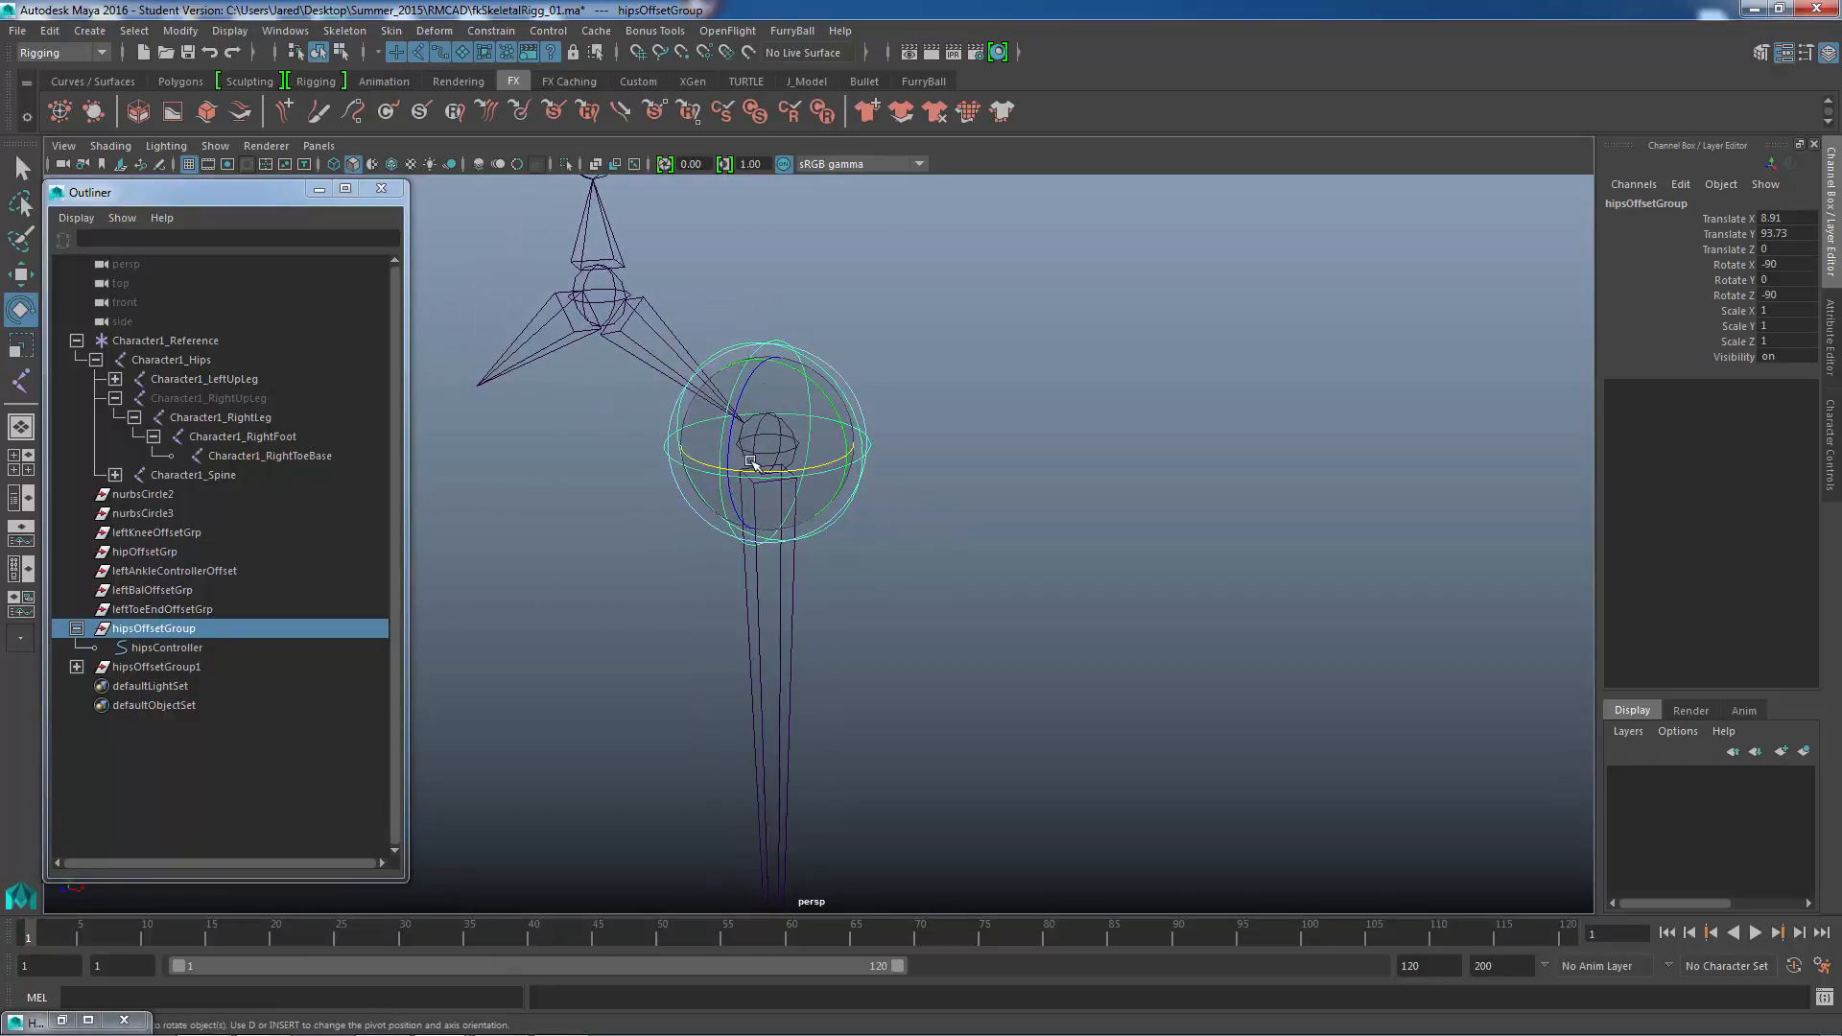
key("equal")
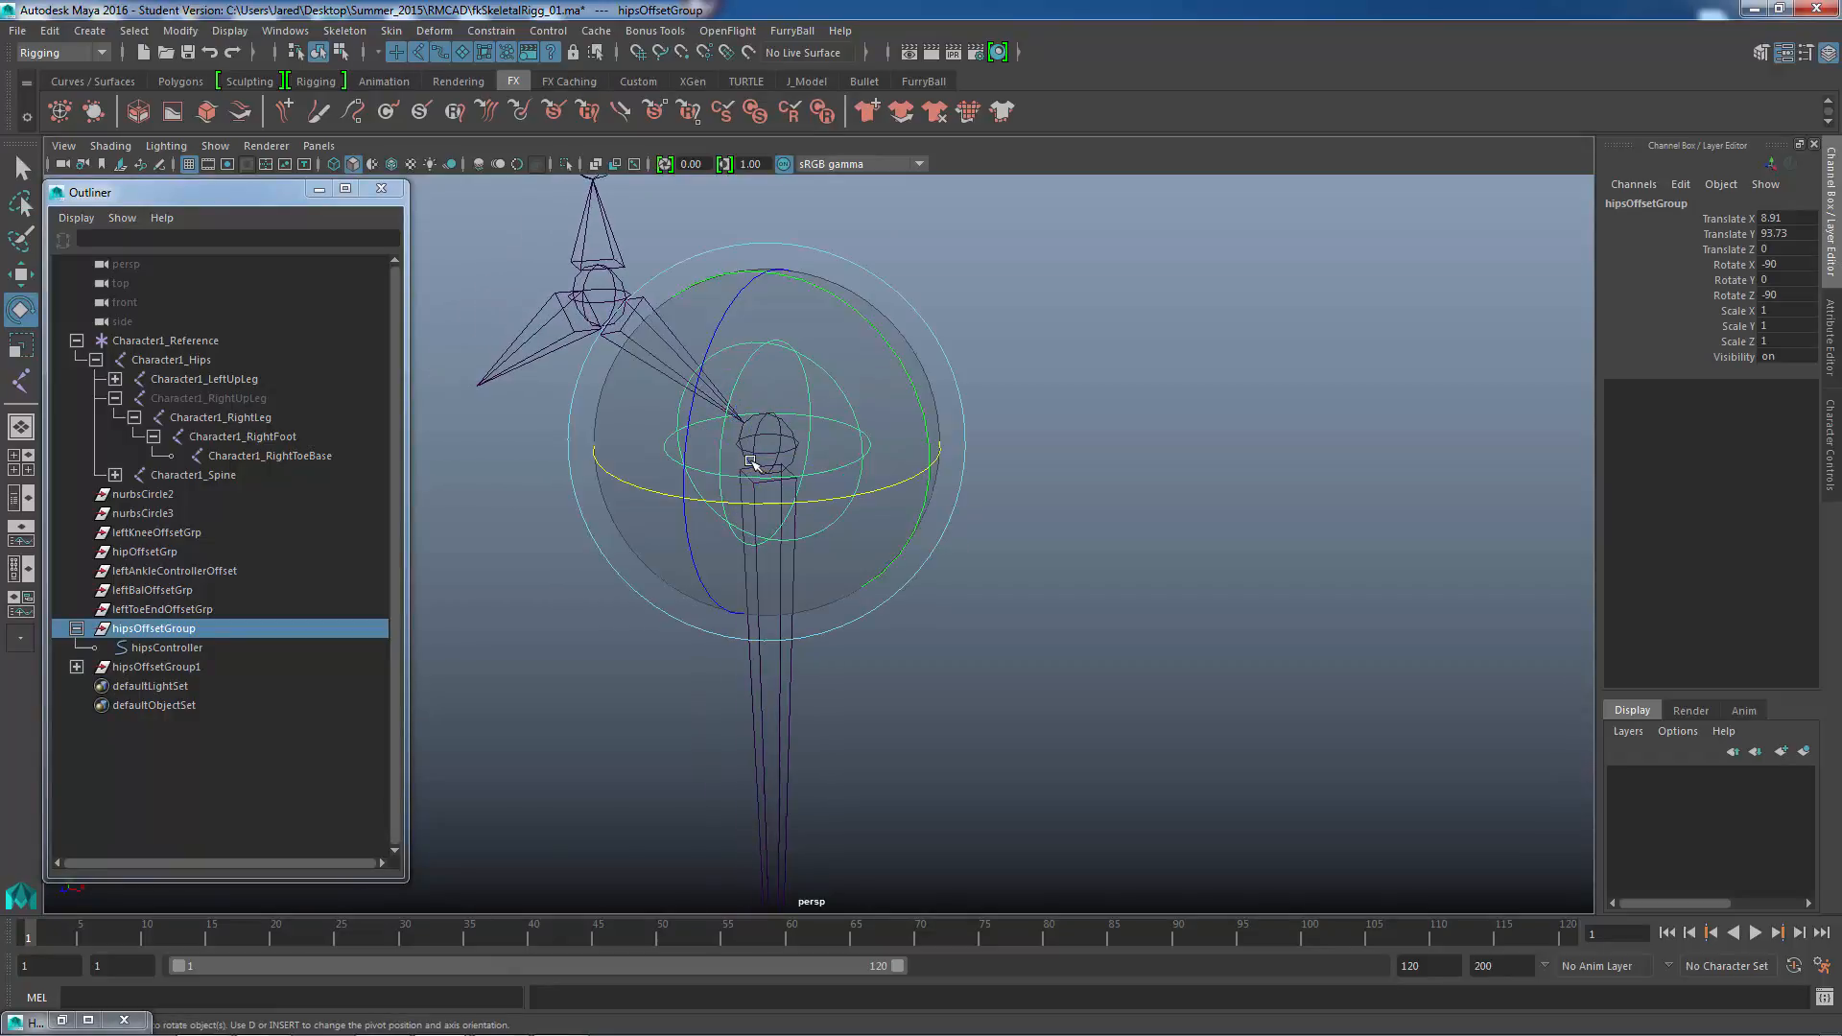
key("equal")
key("minus")
mouse_move(991, 580)
left_mouse_down("alt")
mouse_move(934, 572)
mouse_move(983, 570)
left_mouse_up("alt")
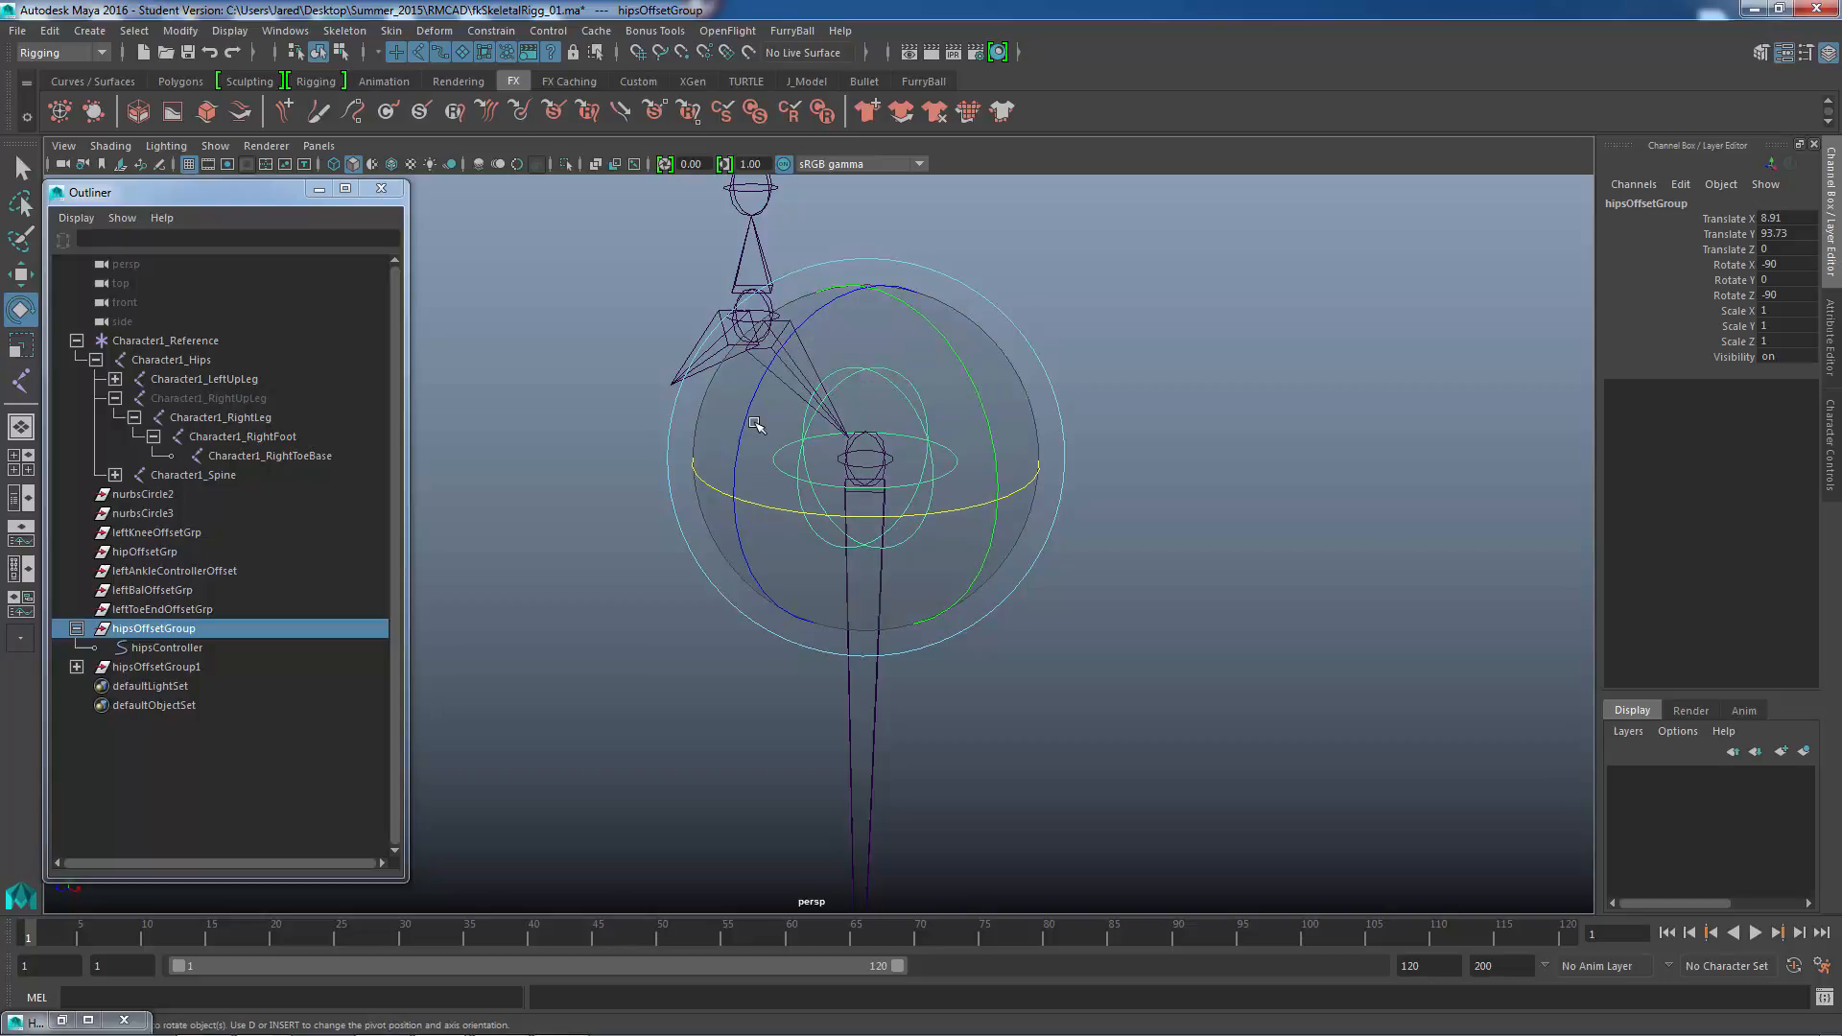
left_click_drag(753, 446, 619, 307, "alt")
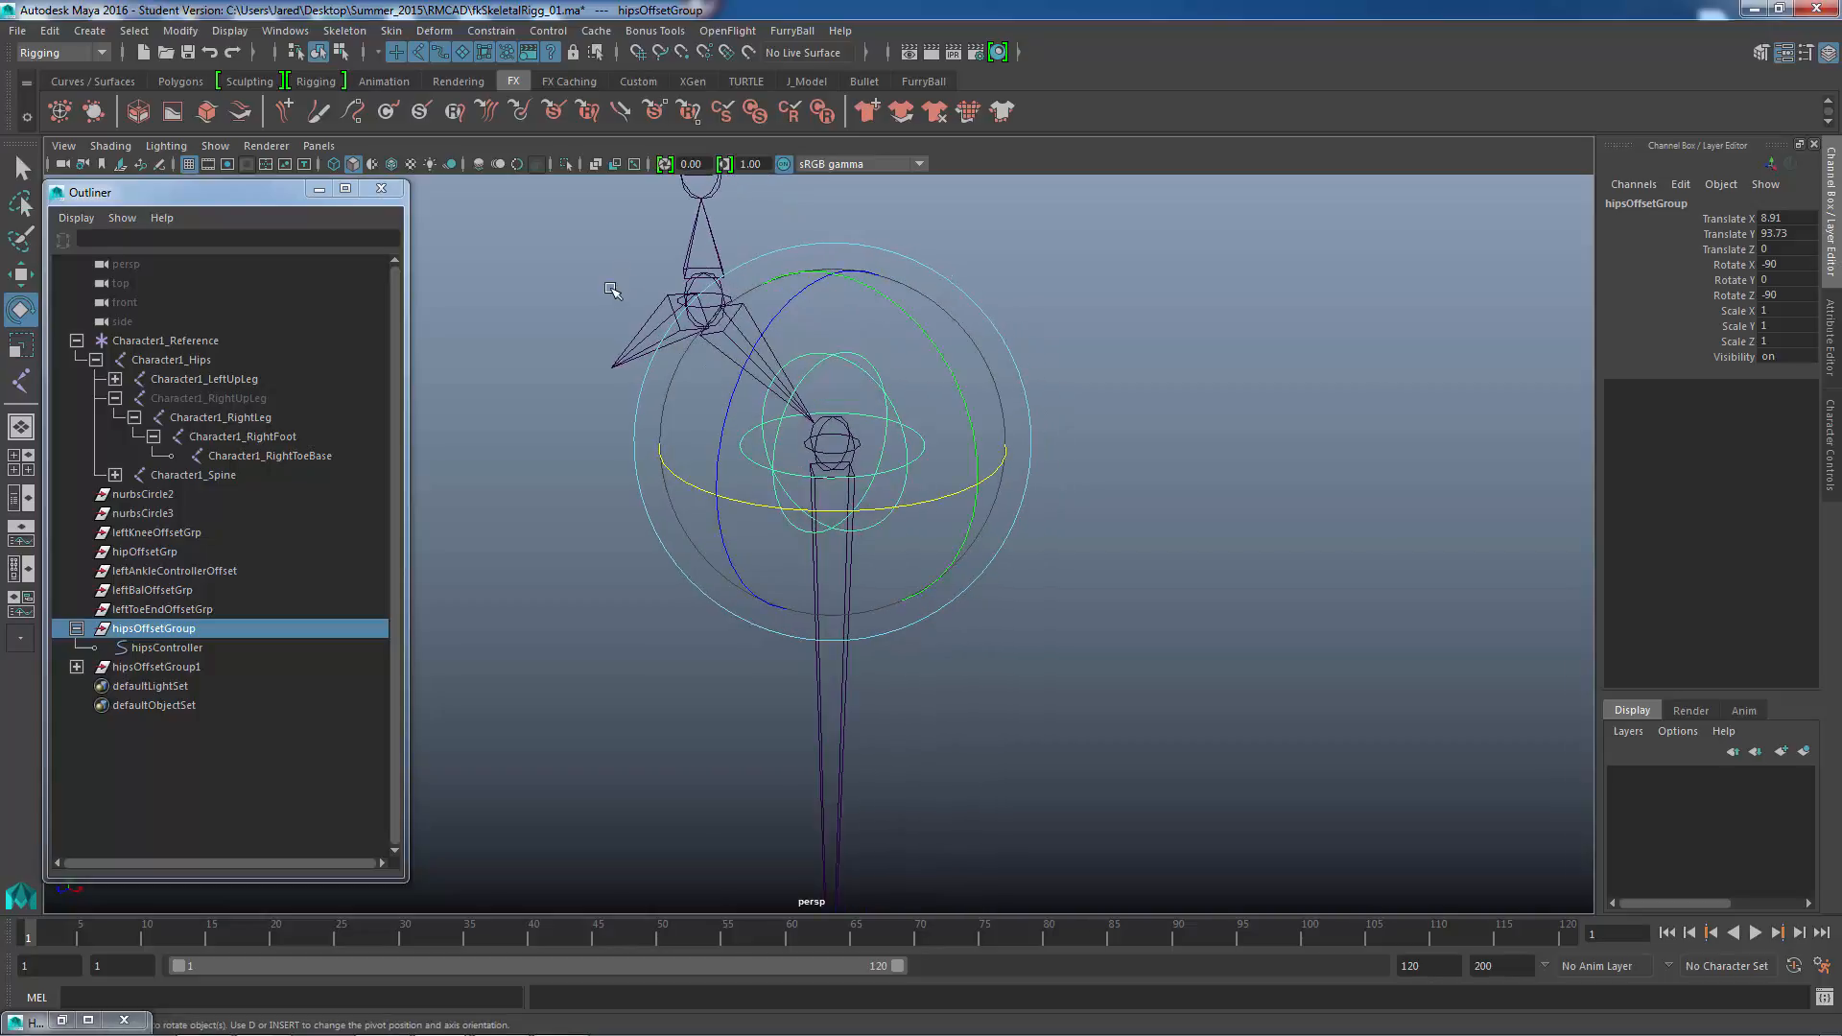
- Inspect the controller curves in component mode, return to object selection mode, and activate the Select tool
left_click(618, 308)
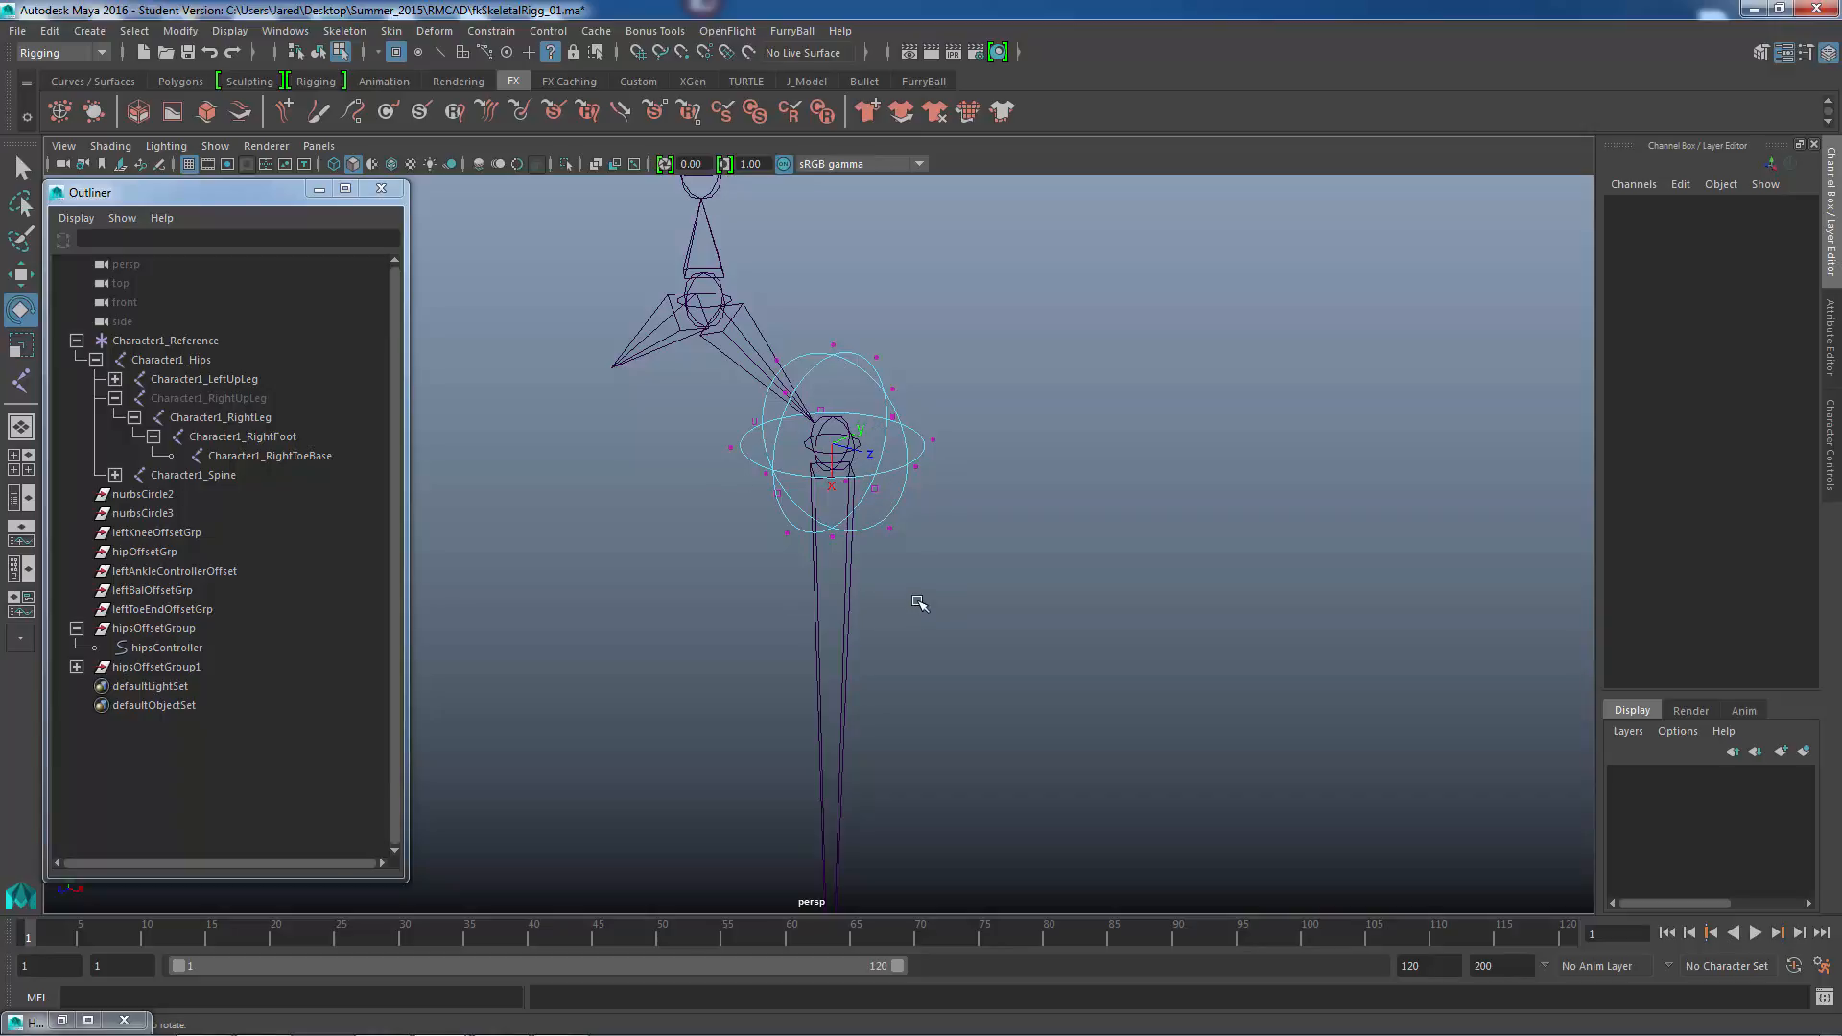
left_click(319, 52)
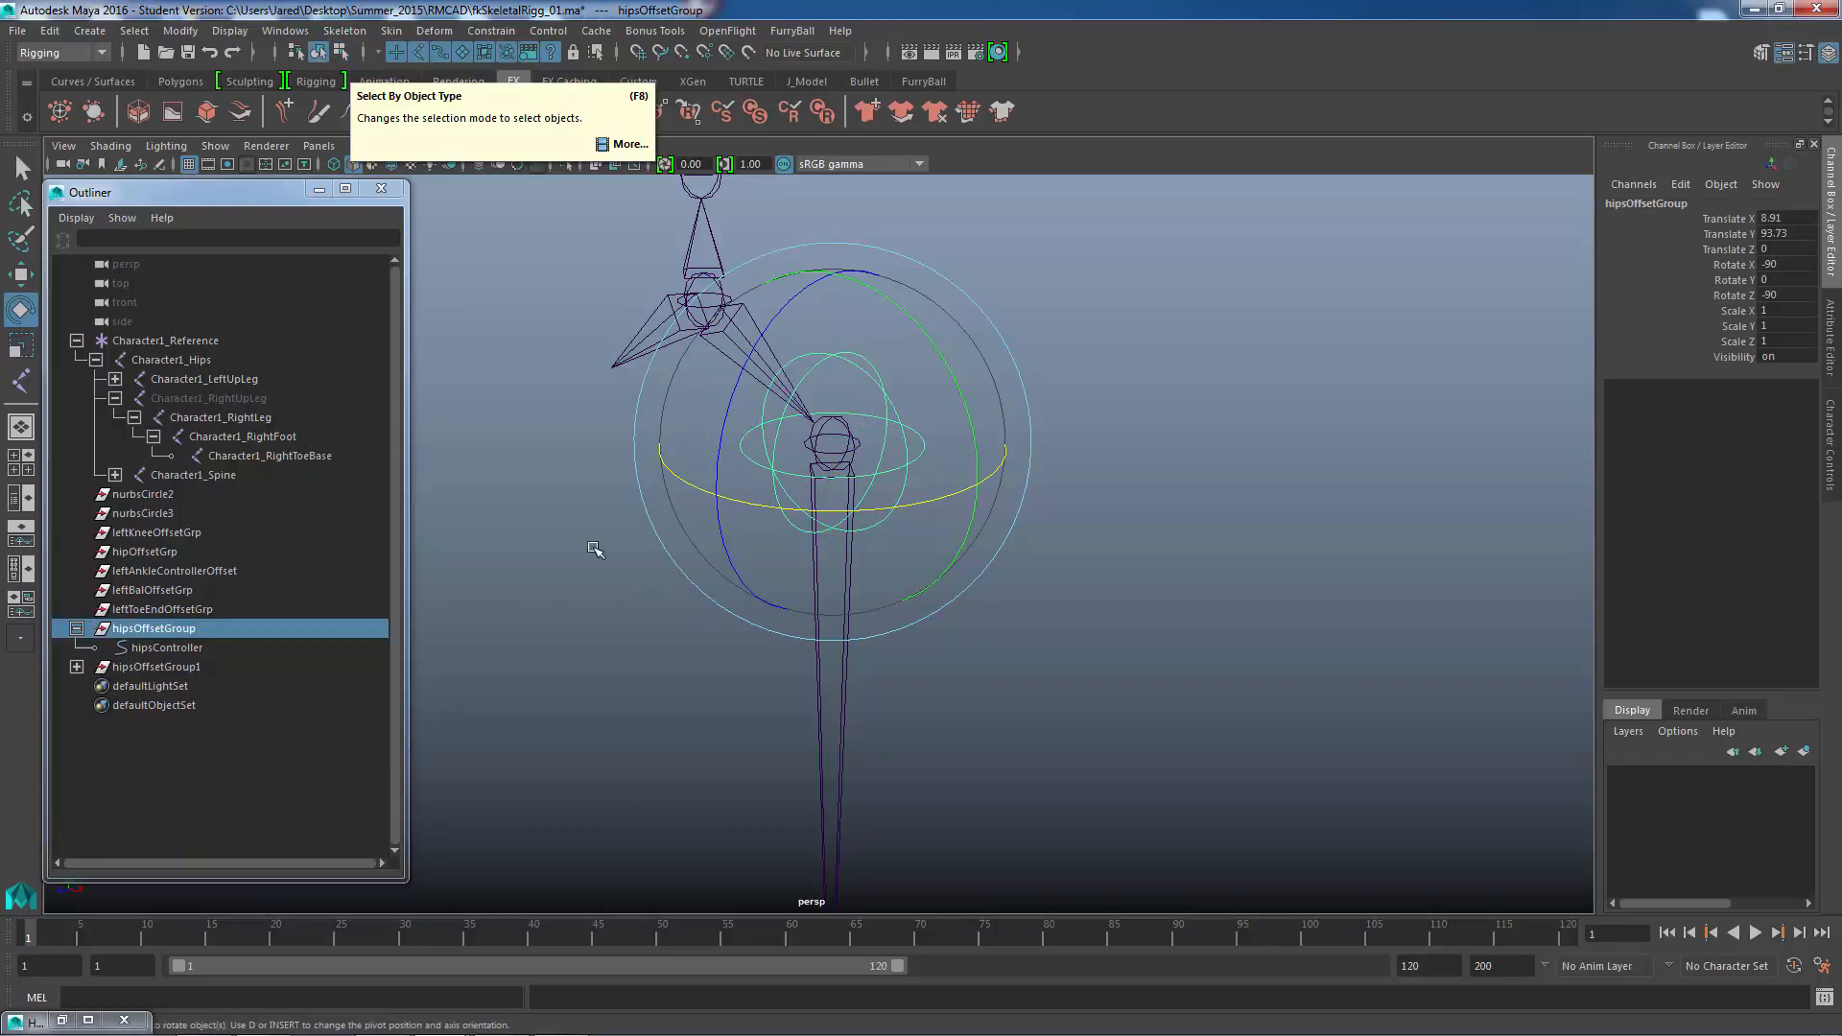
key("q")
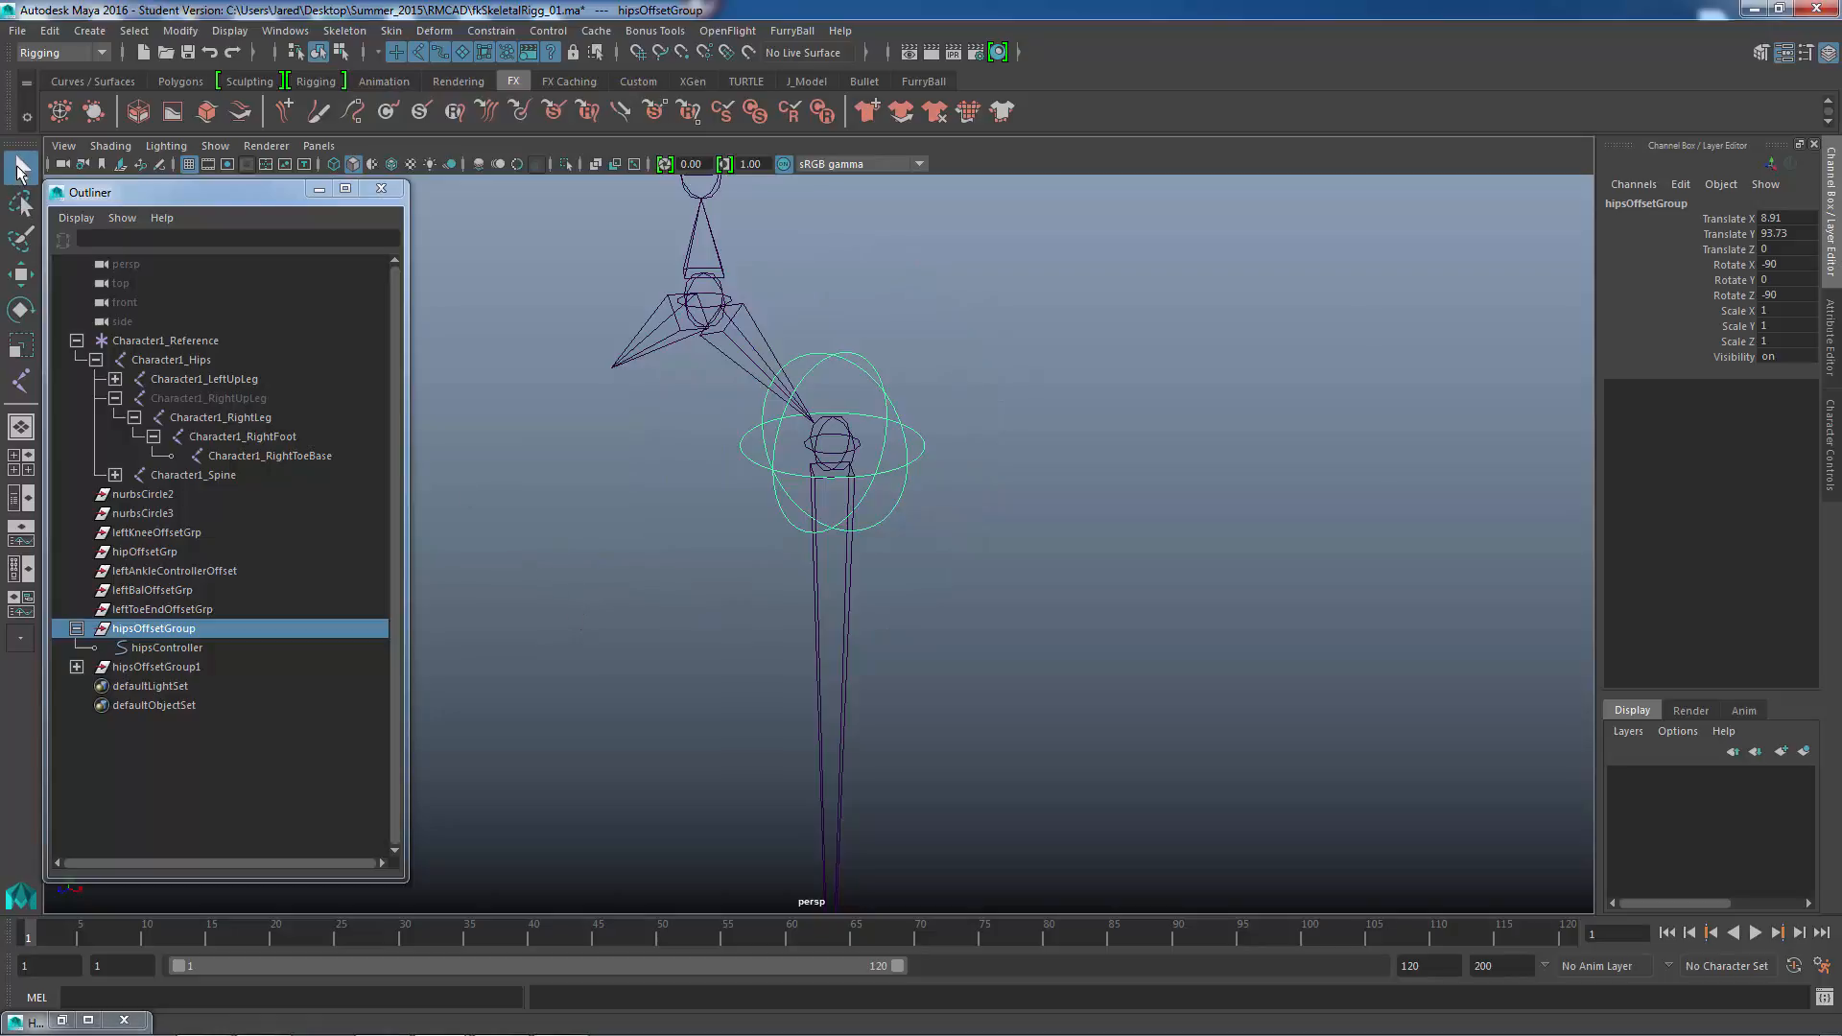
middle_click_drag(756, 281, 750, 308, "alt")
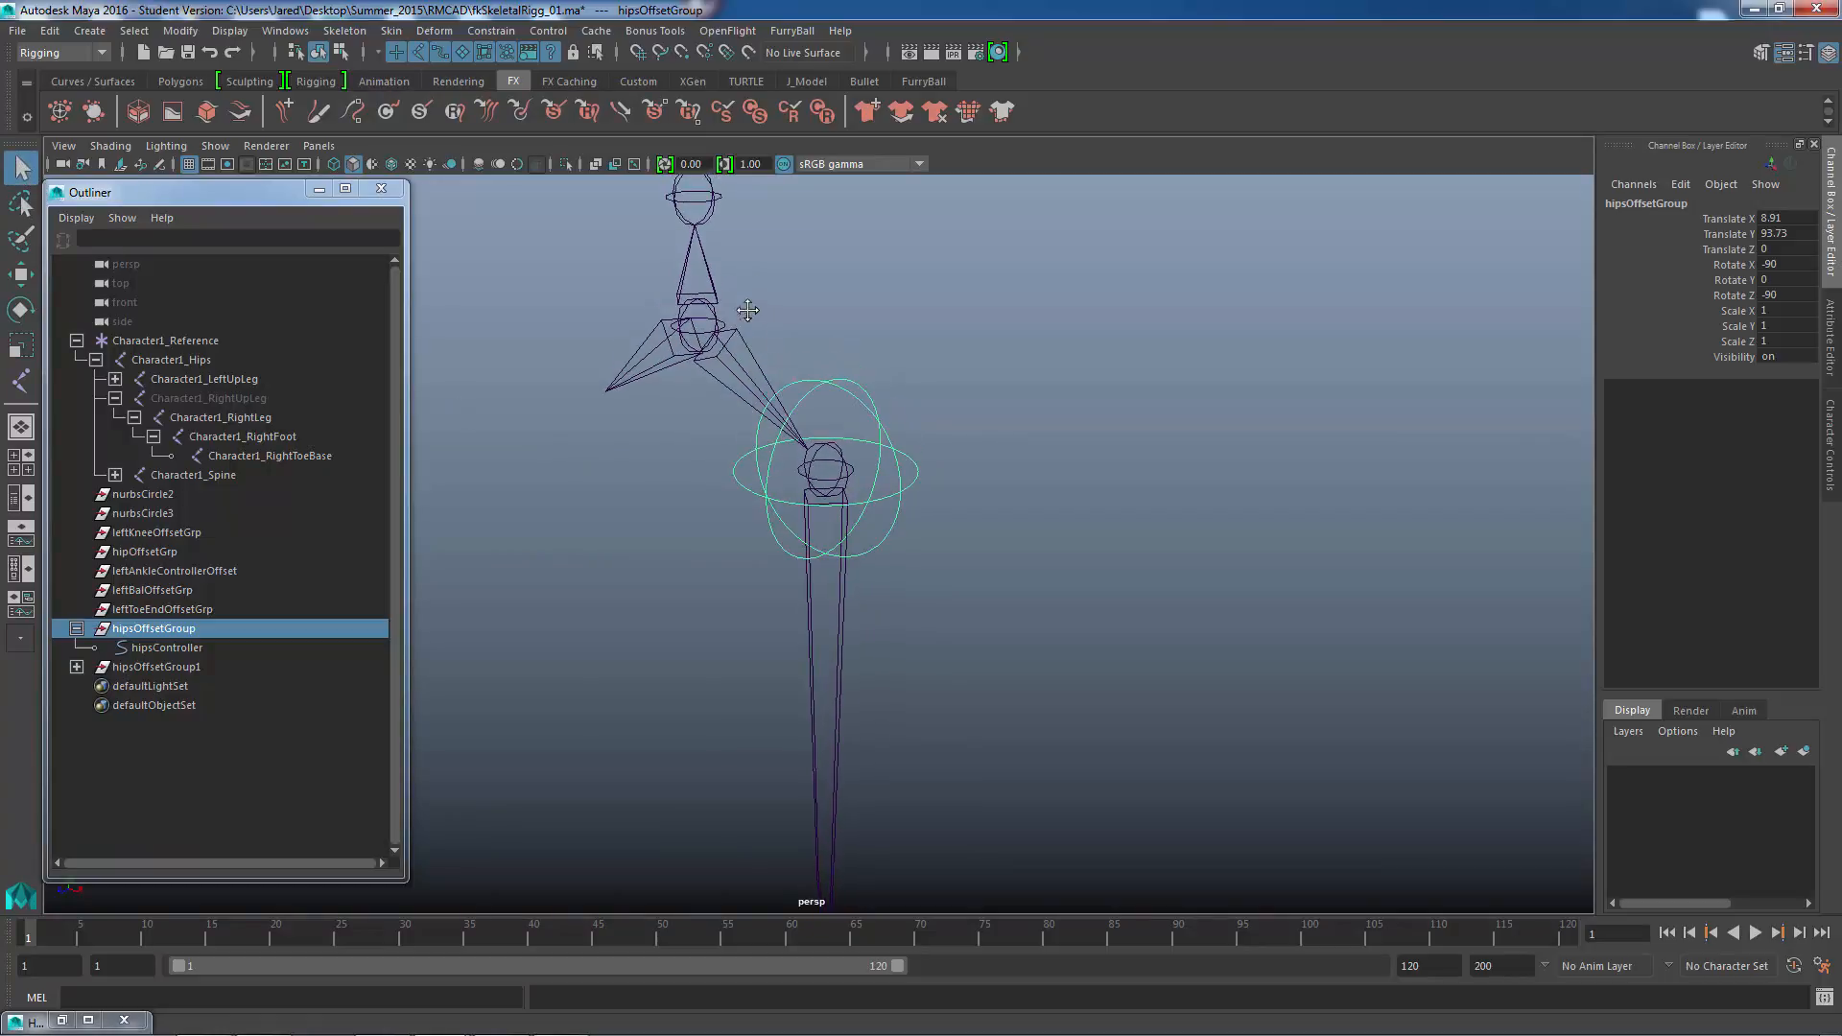
right_click_drag(756, 384, 862, 443, "alt")
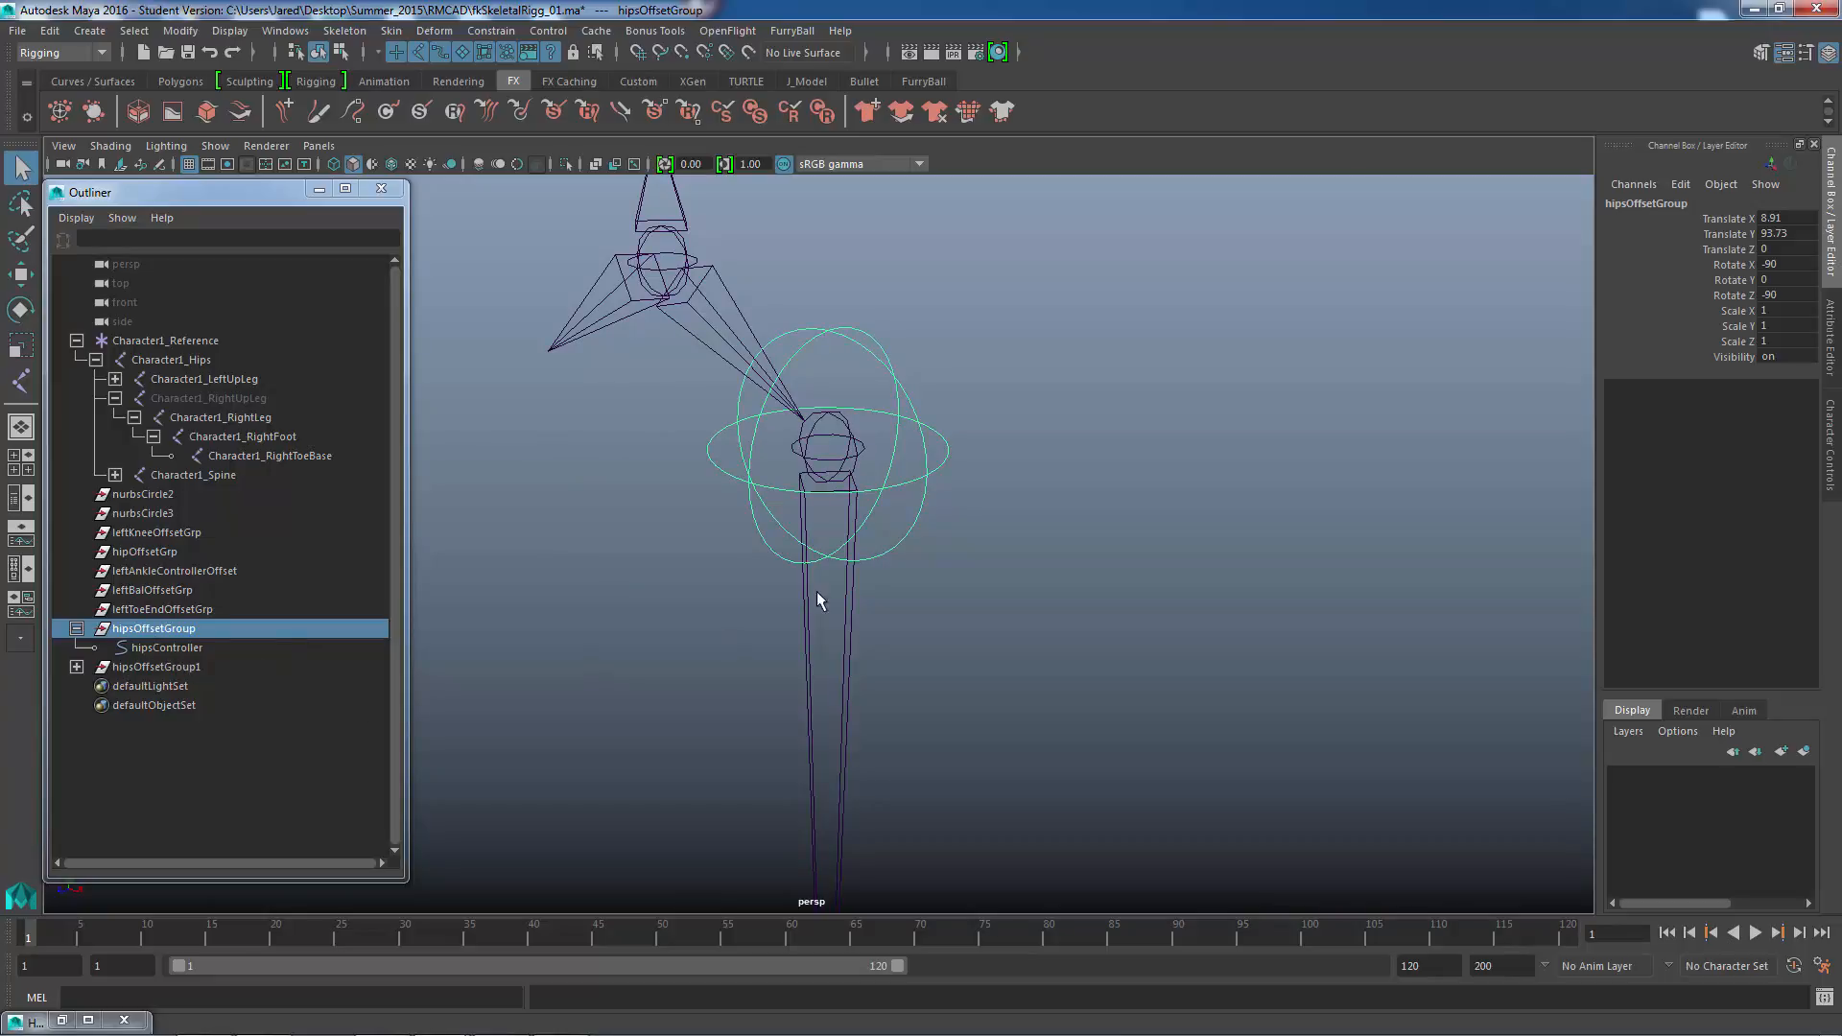
middle_click_drag(865, 507, 879, 491, "alt")
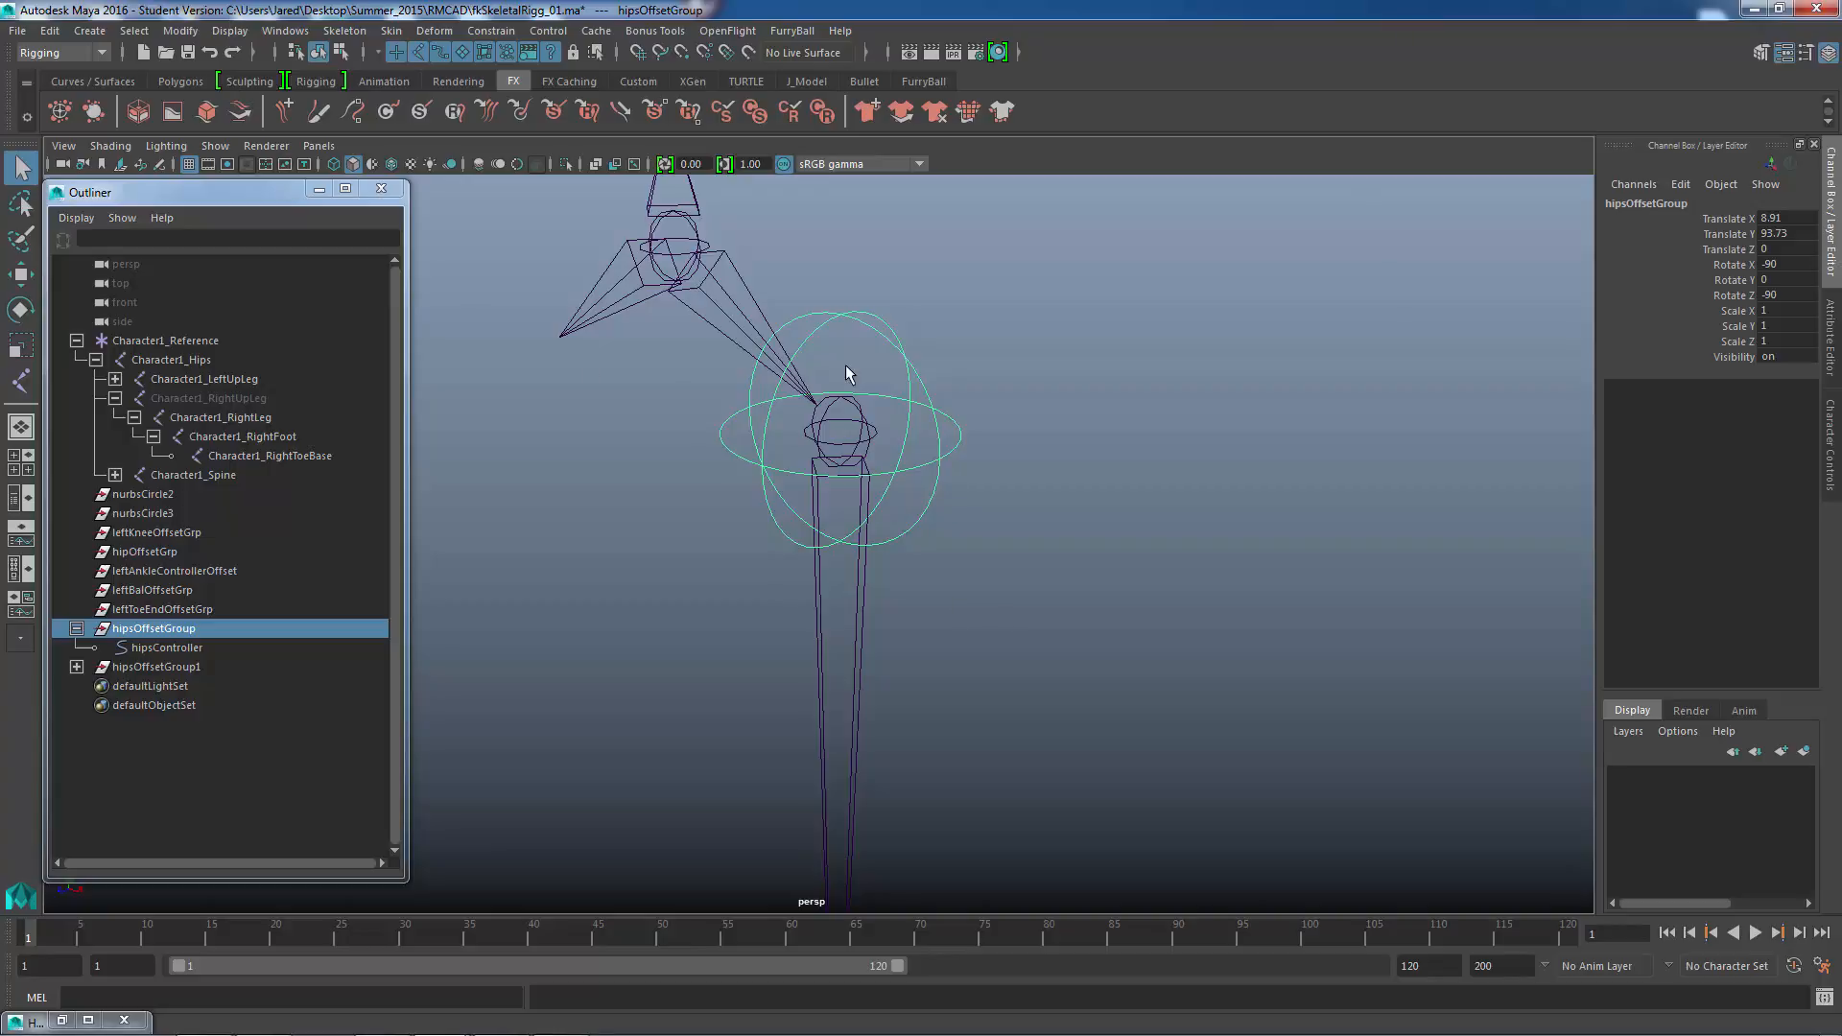
- Load hipsController as the output and Character1_LeftUpLeg as the input in the Connection Editor, keeping the leg in view
left_click(896, 440)
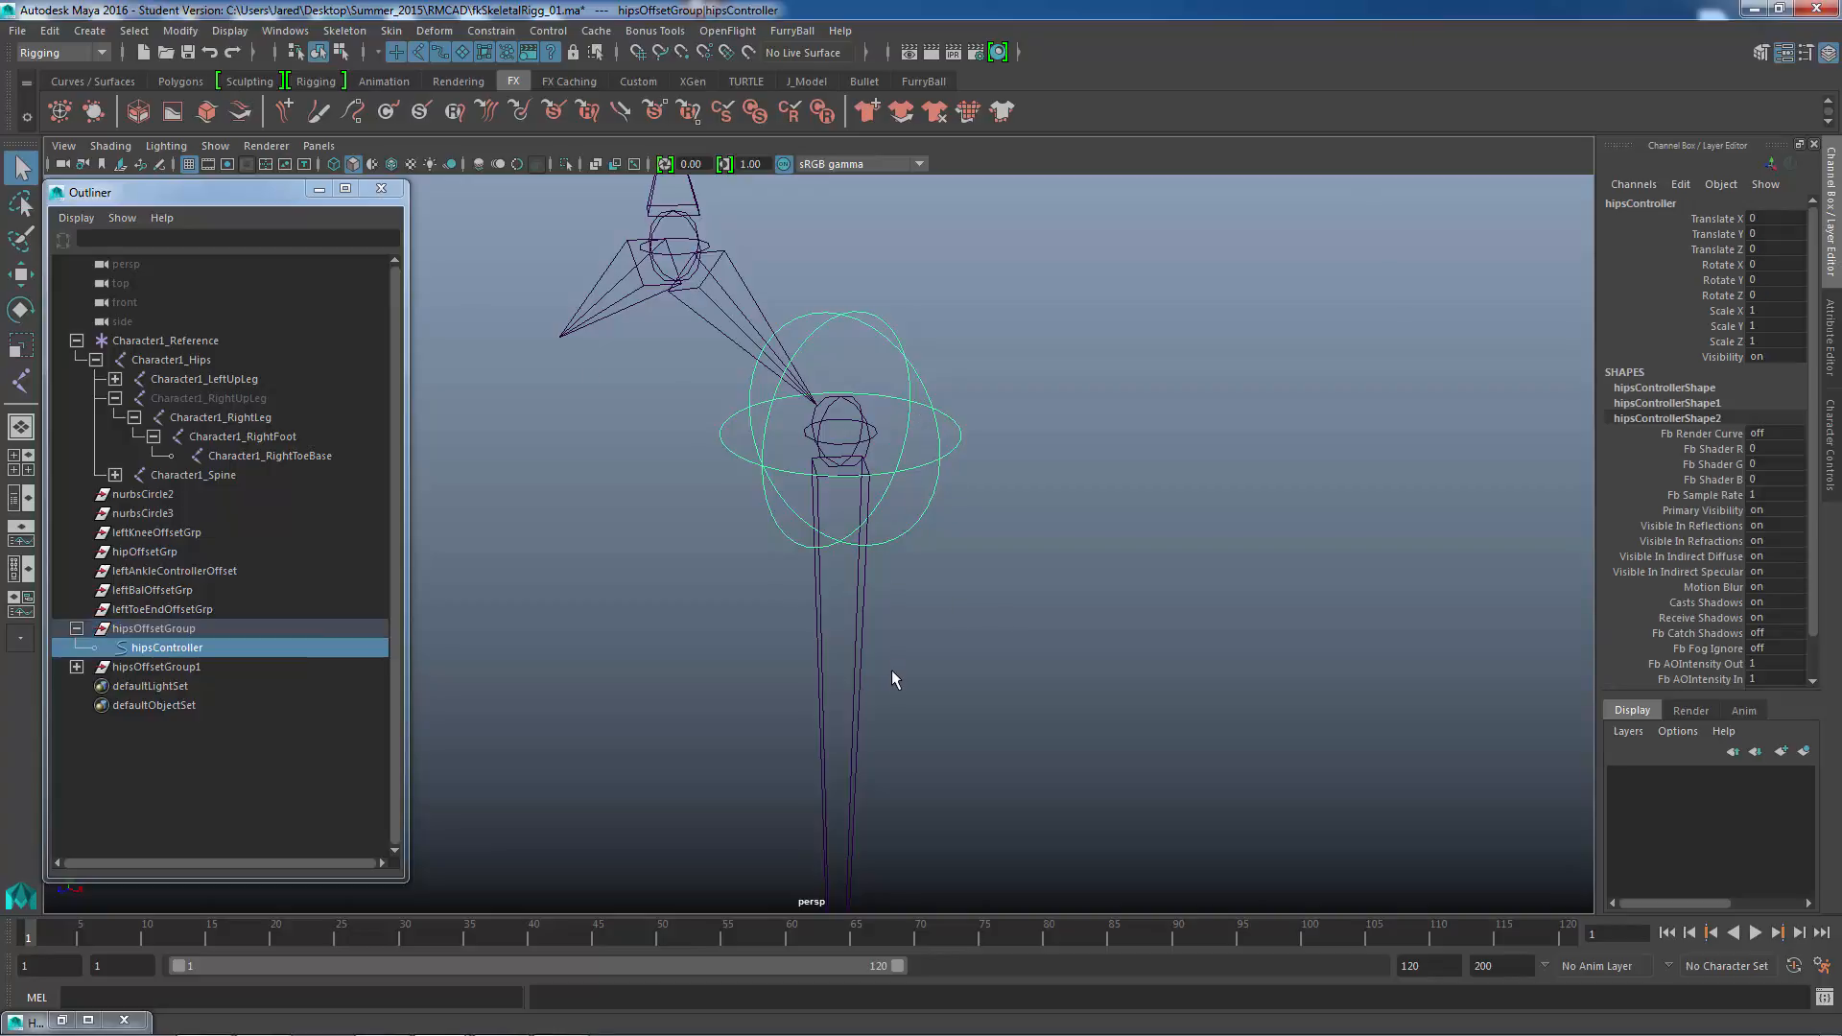
left_click_drag(808, 634, 813, 645)
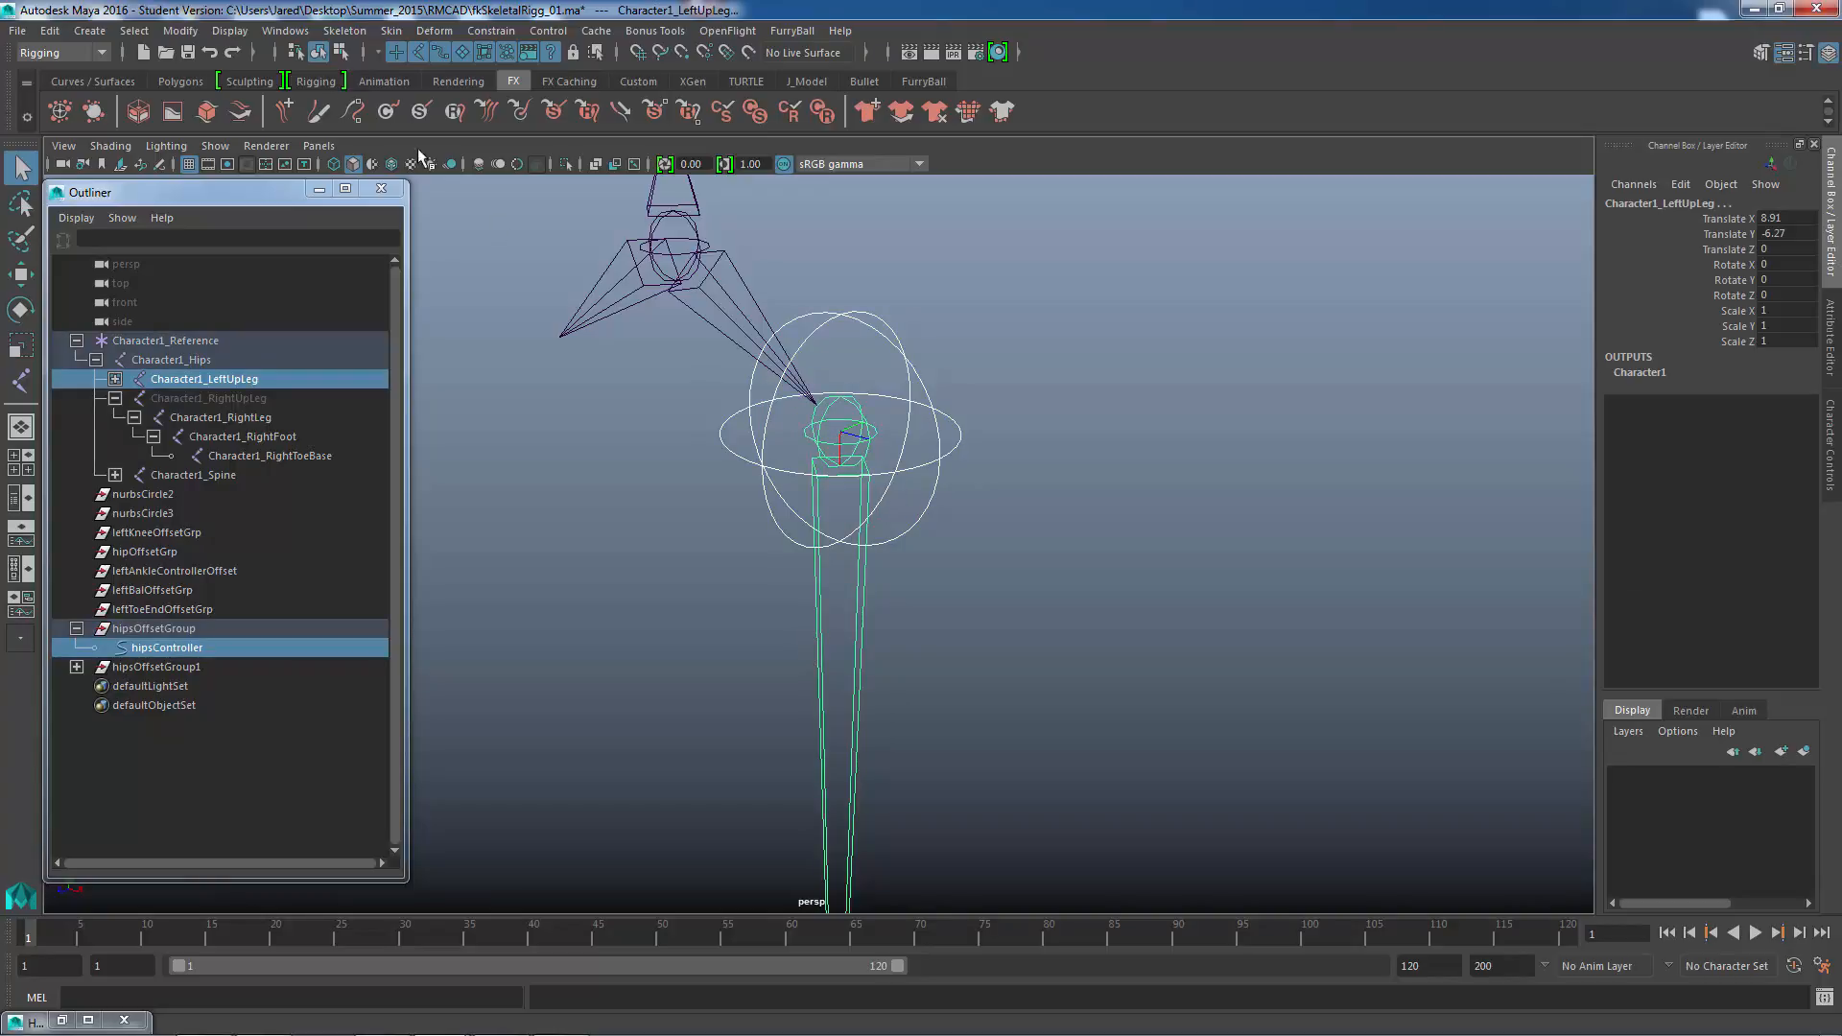
left_click(286, 31)
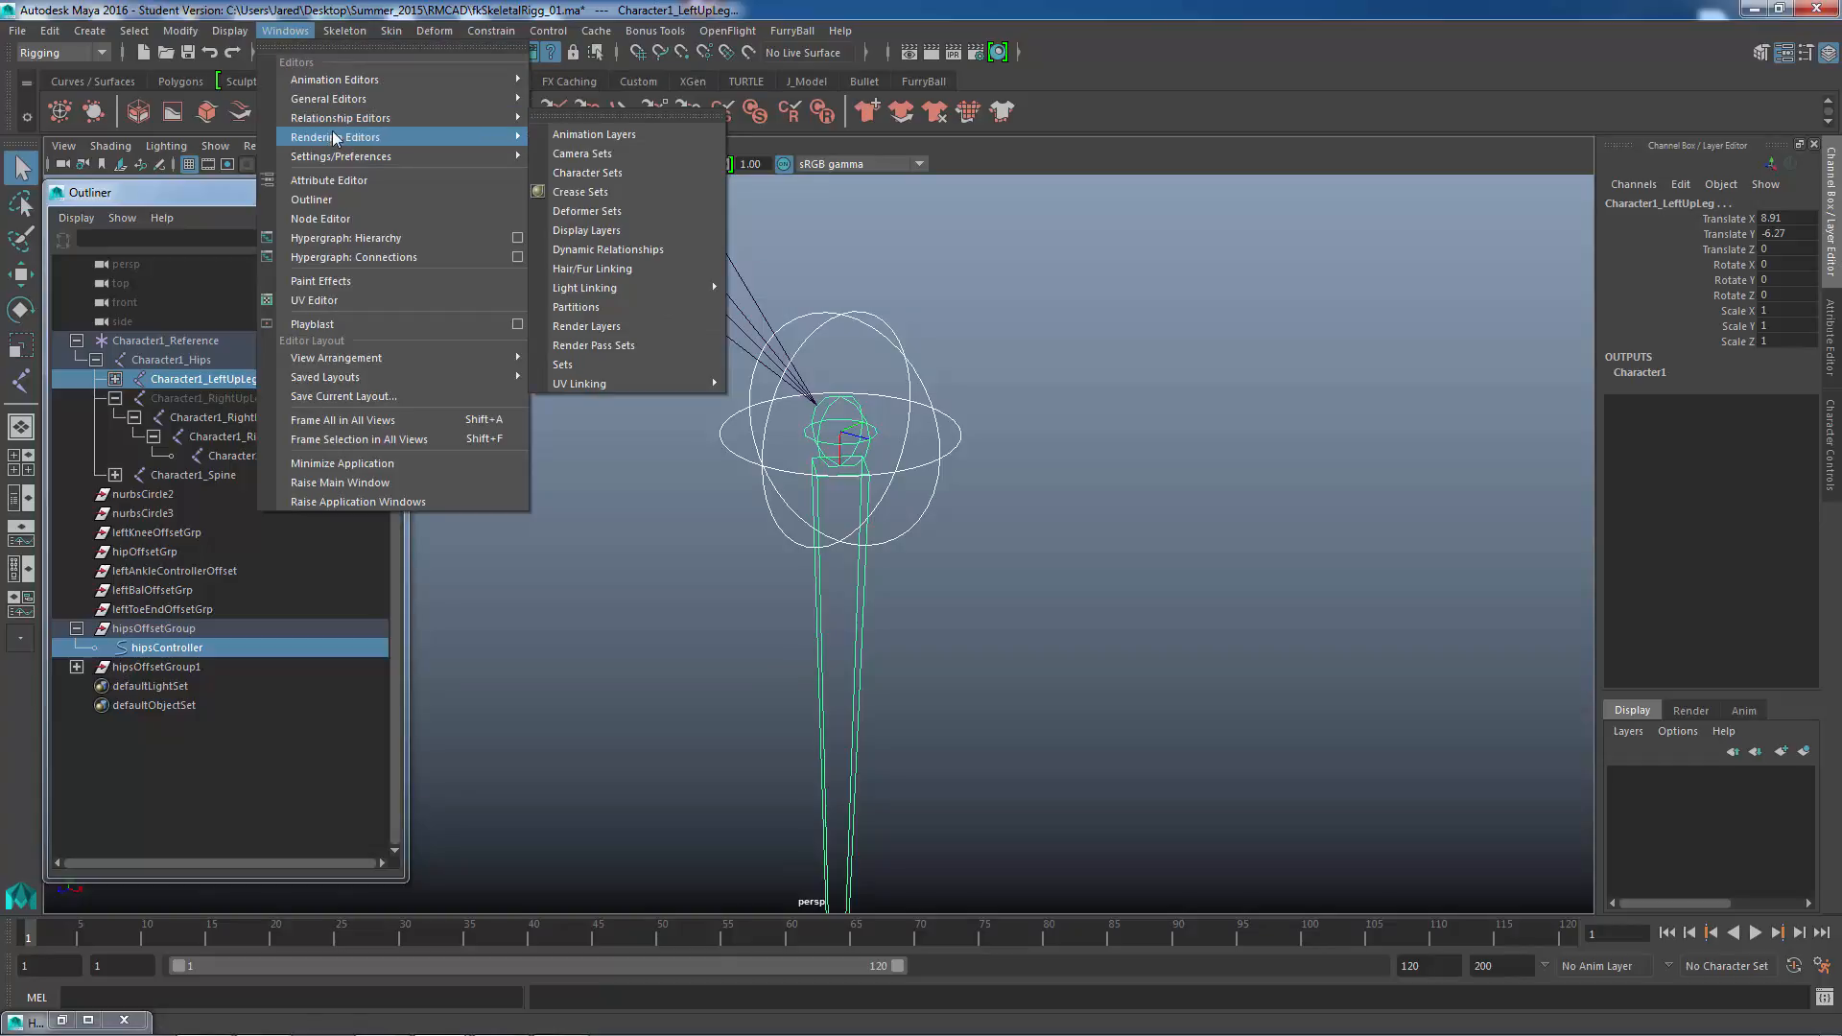
mouse_move(347, 117)
mouse_move(490, 100)
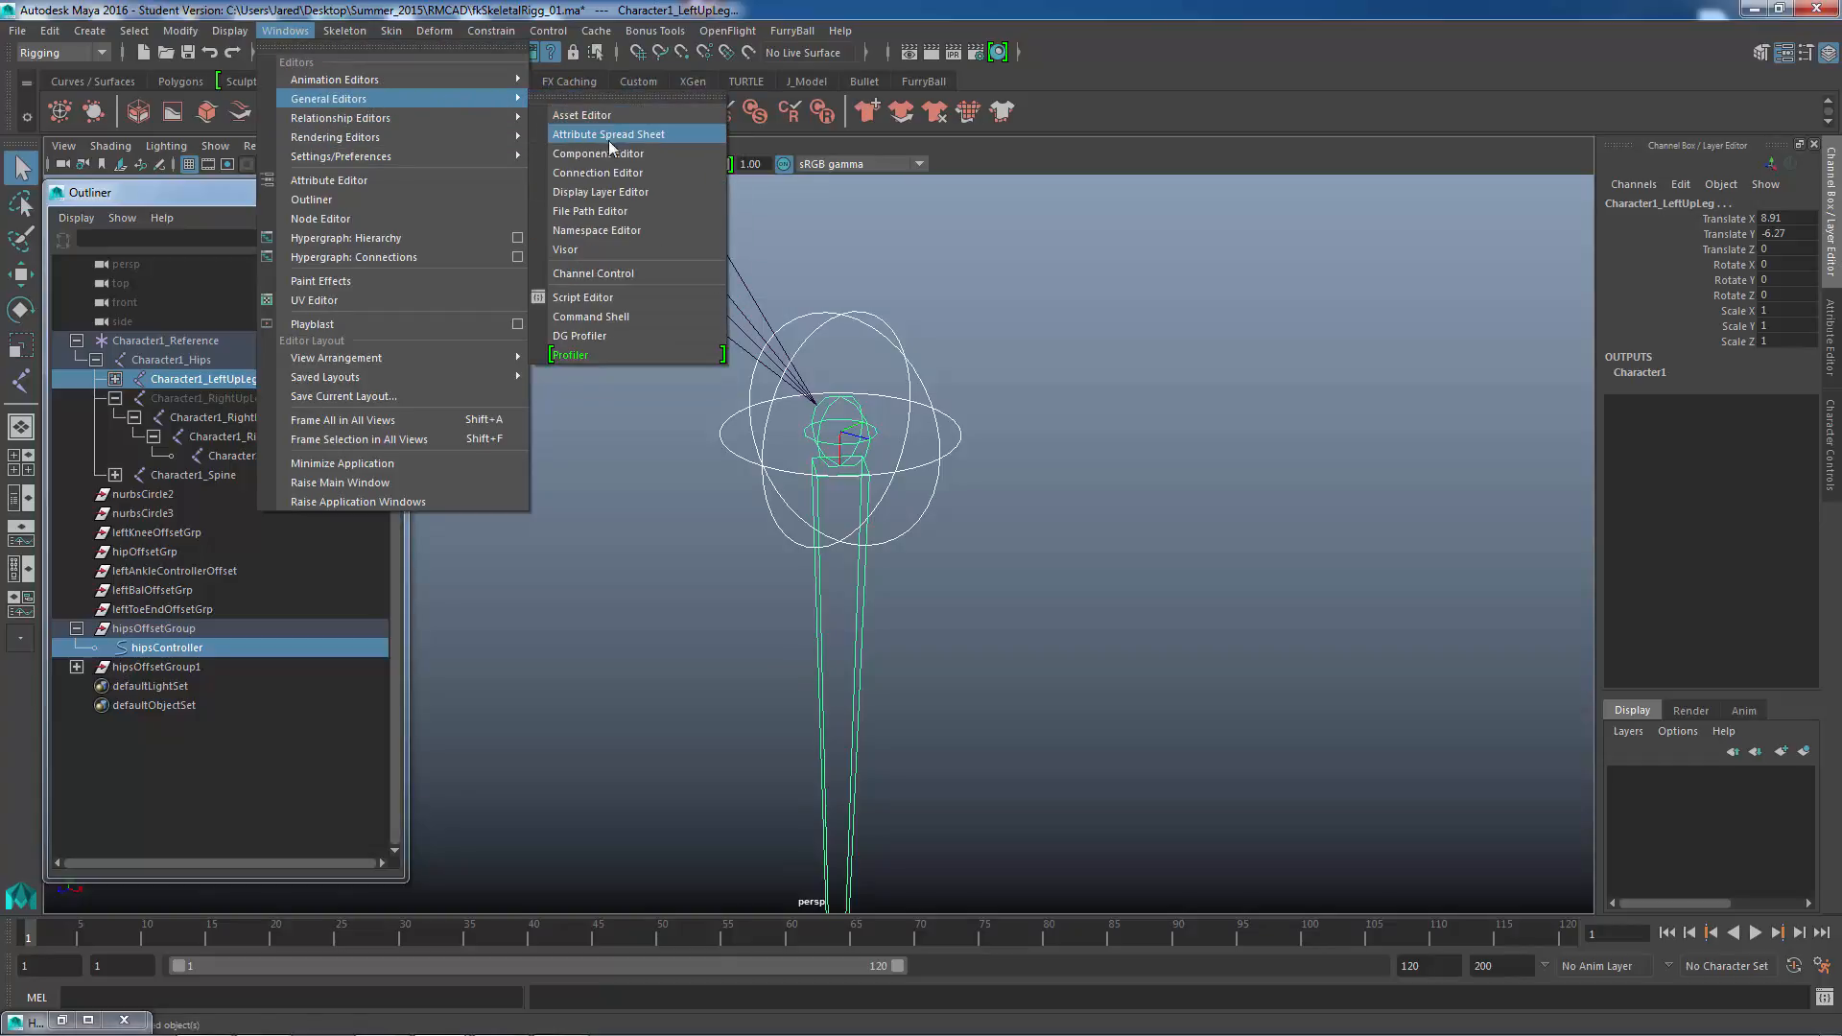
left_click(617, 178)
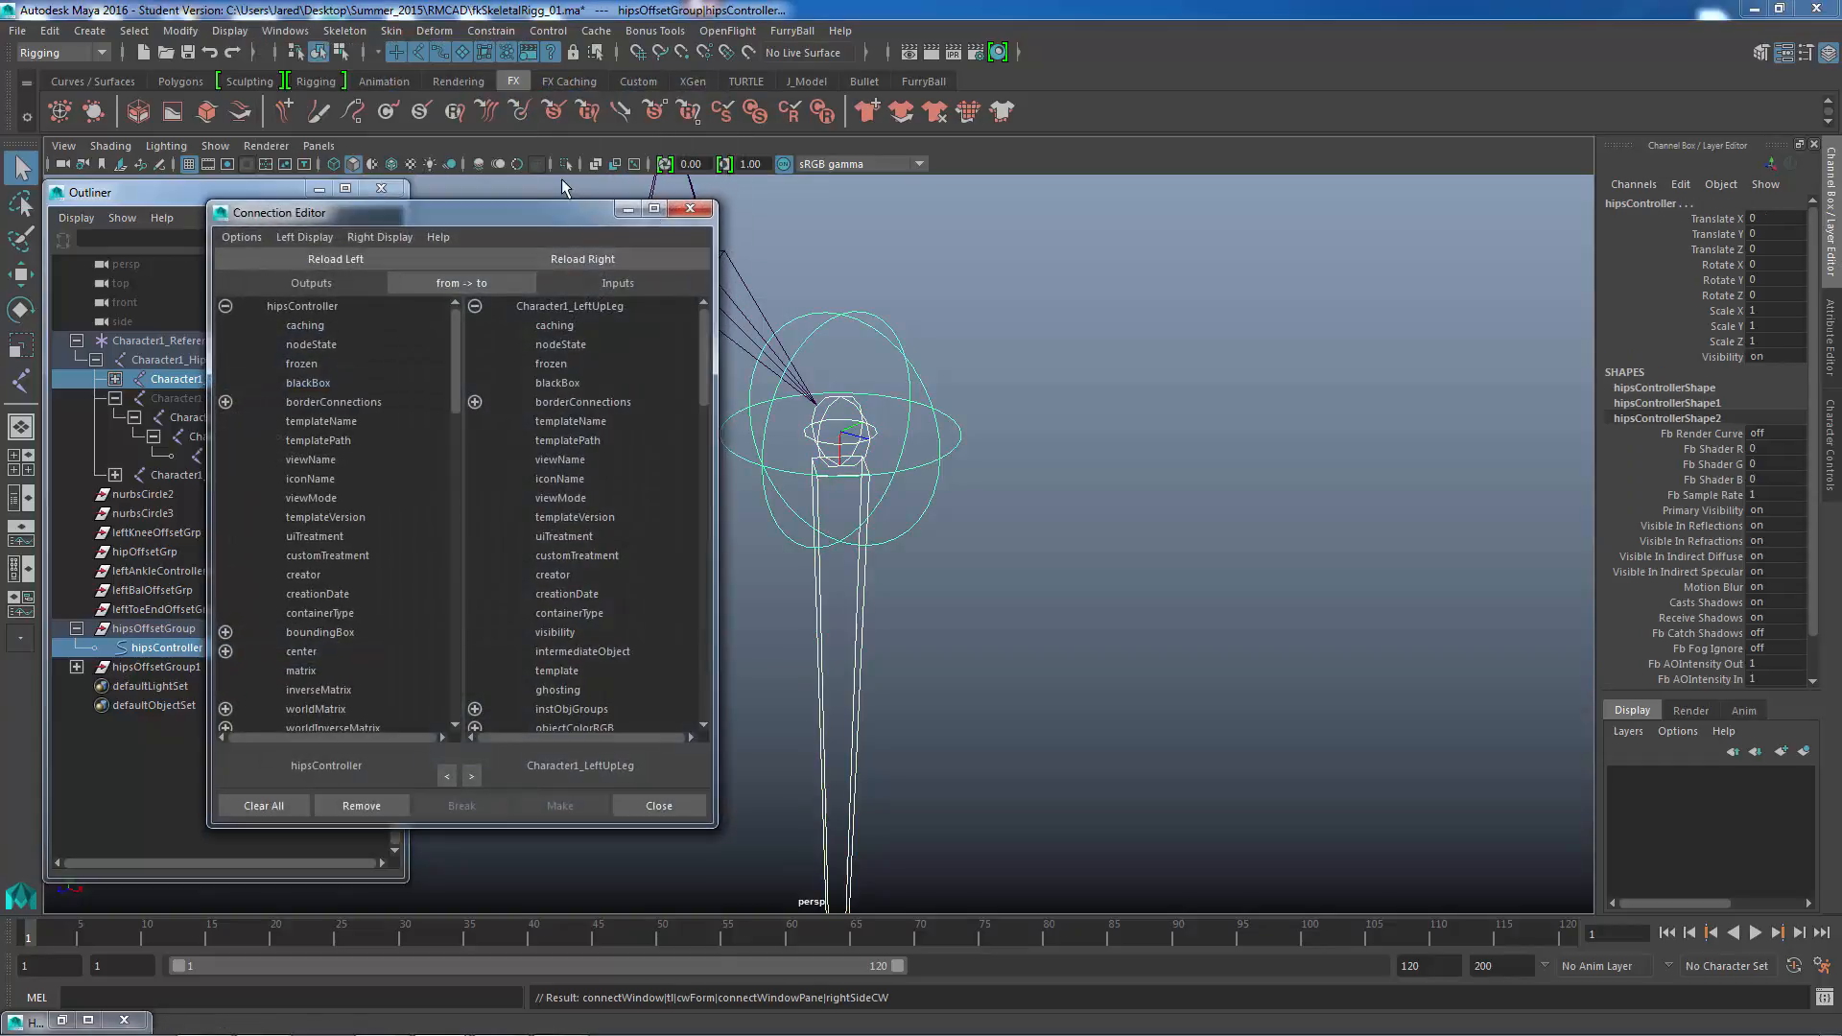
left_click_drag(607, 210, 1341, 198)
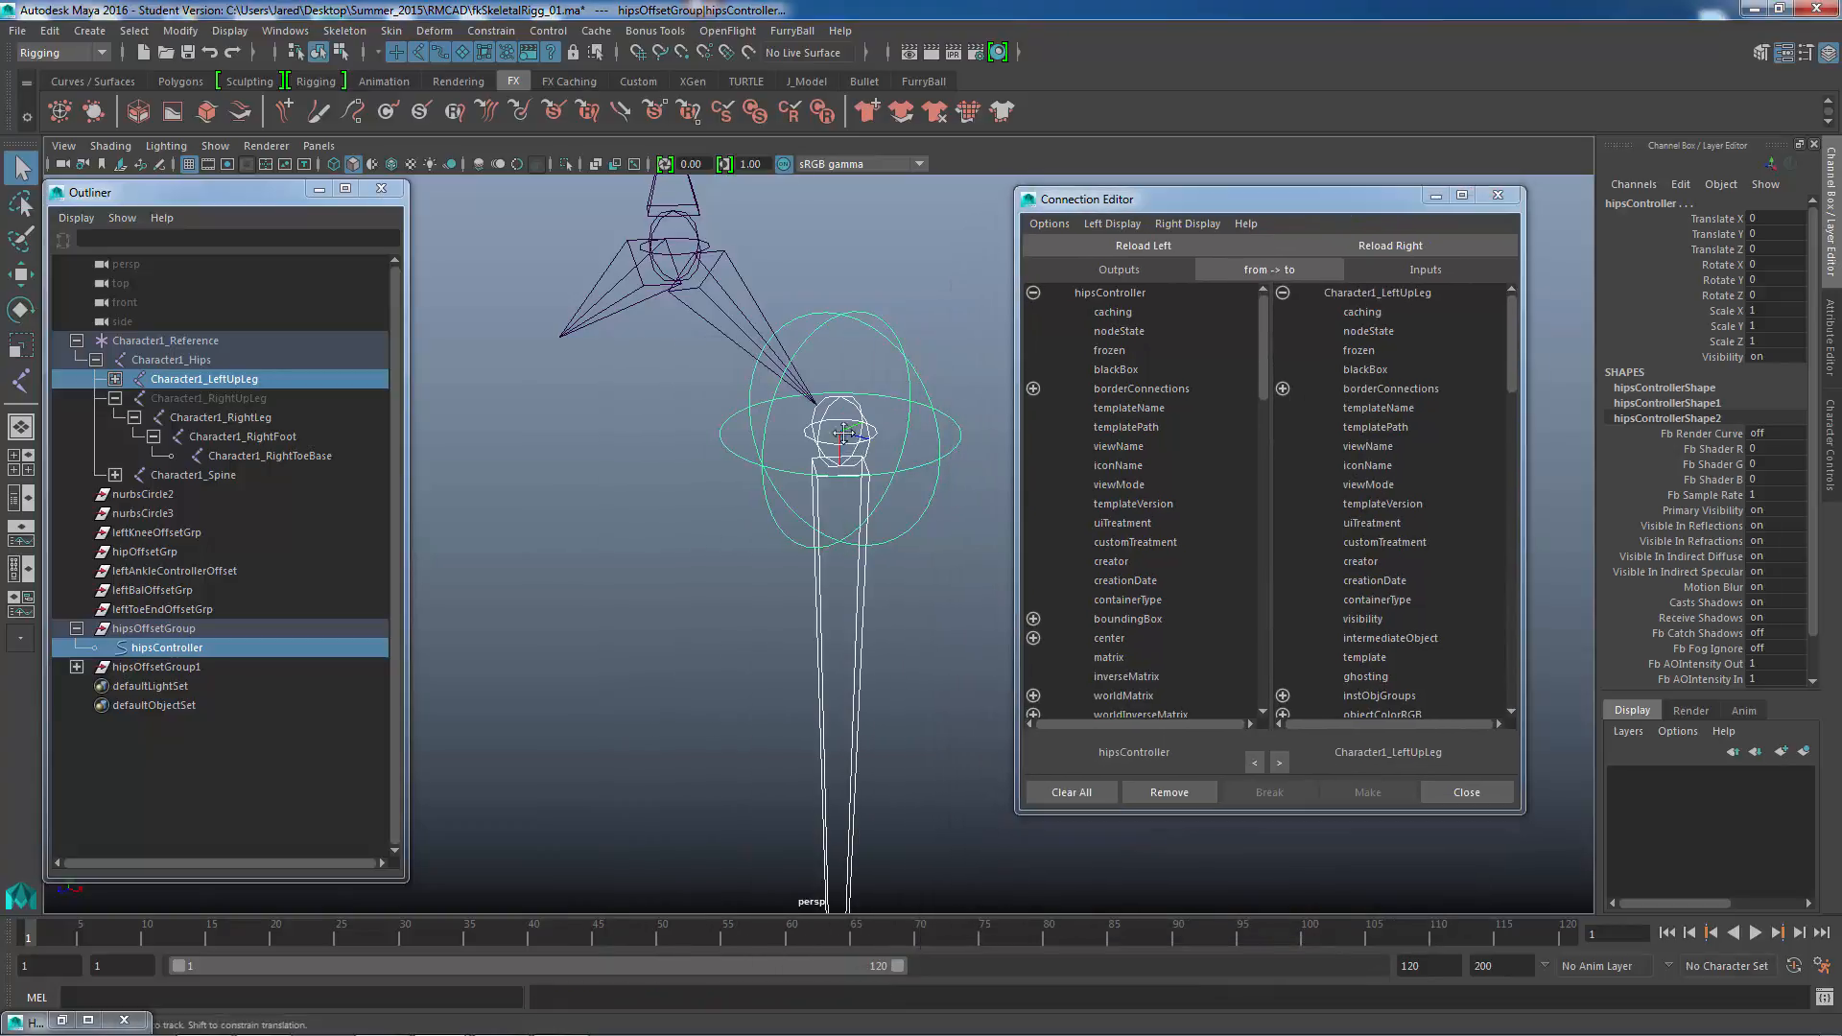
middle_click_drag(849, 442, 768, 427, "alt")
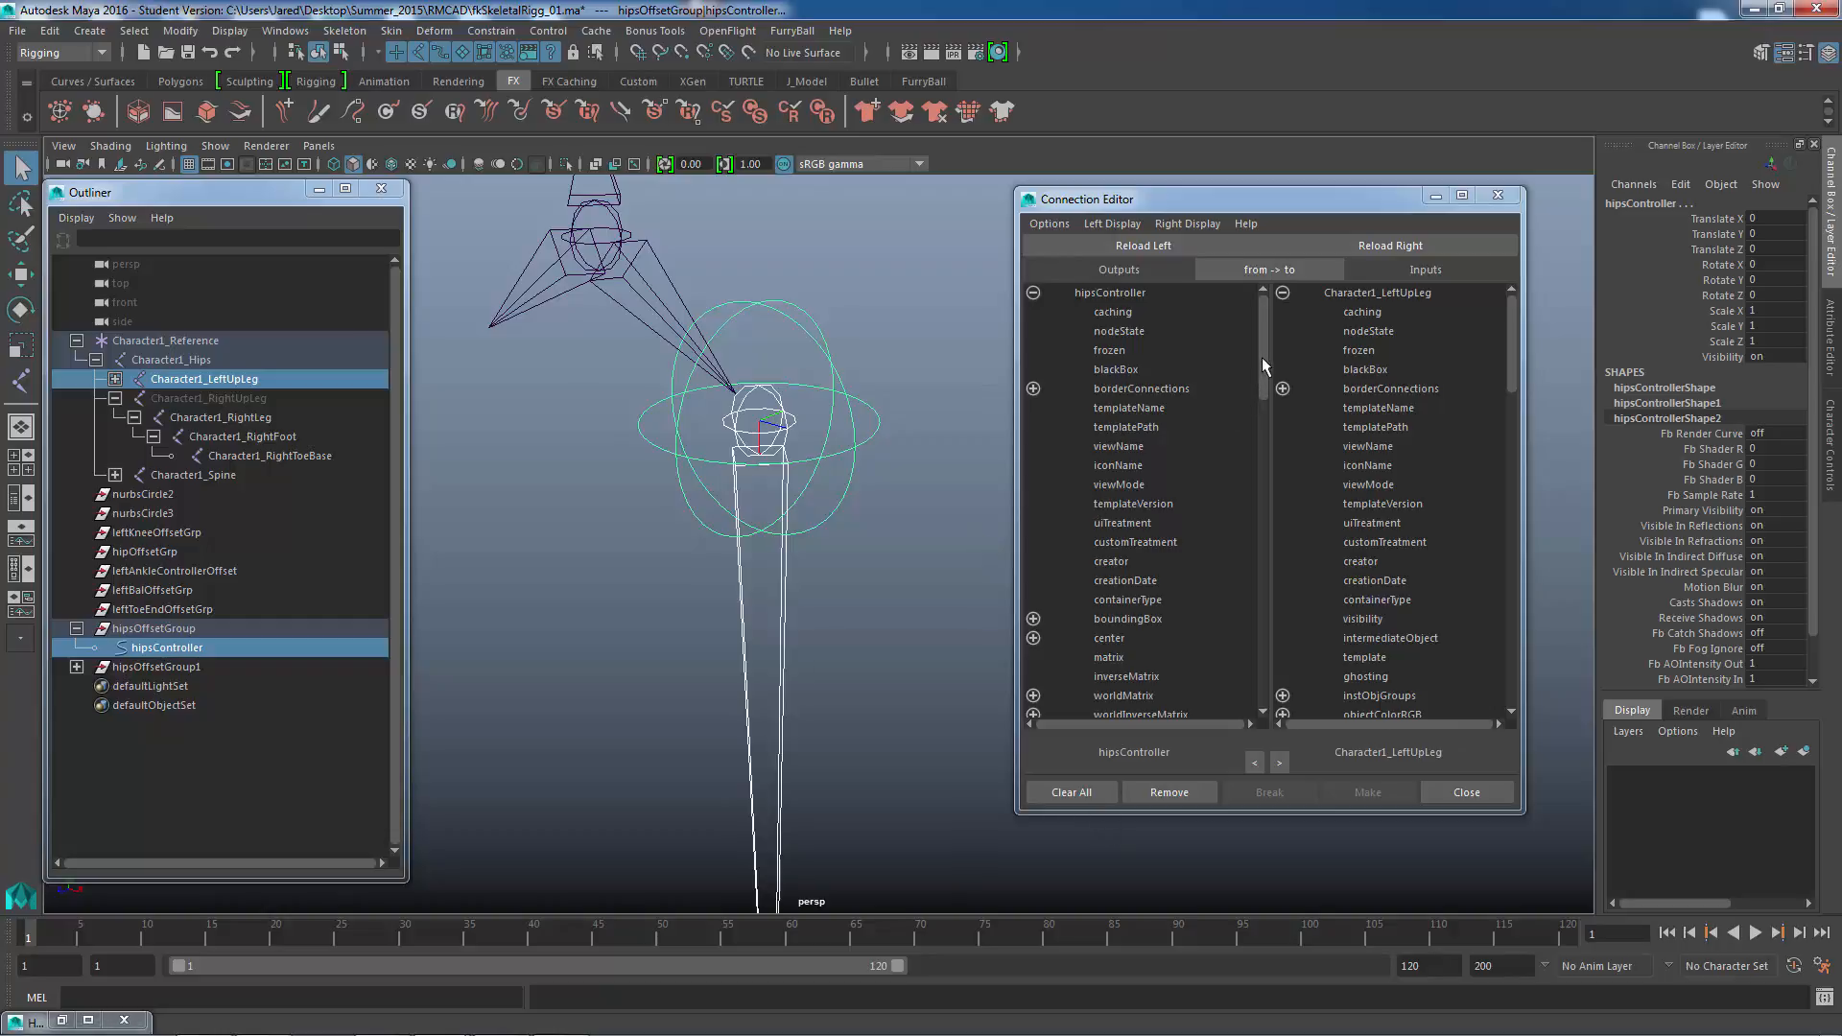
- Connect the rotate attribute of hipsController to the rotate attribute of Character1_LeftUpLeg
left_click_drag(1263, 356, 1252, 553)
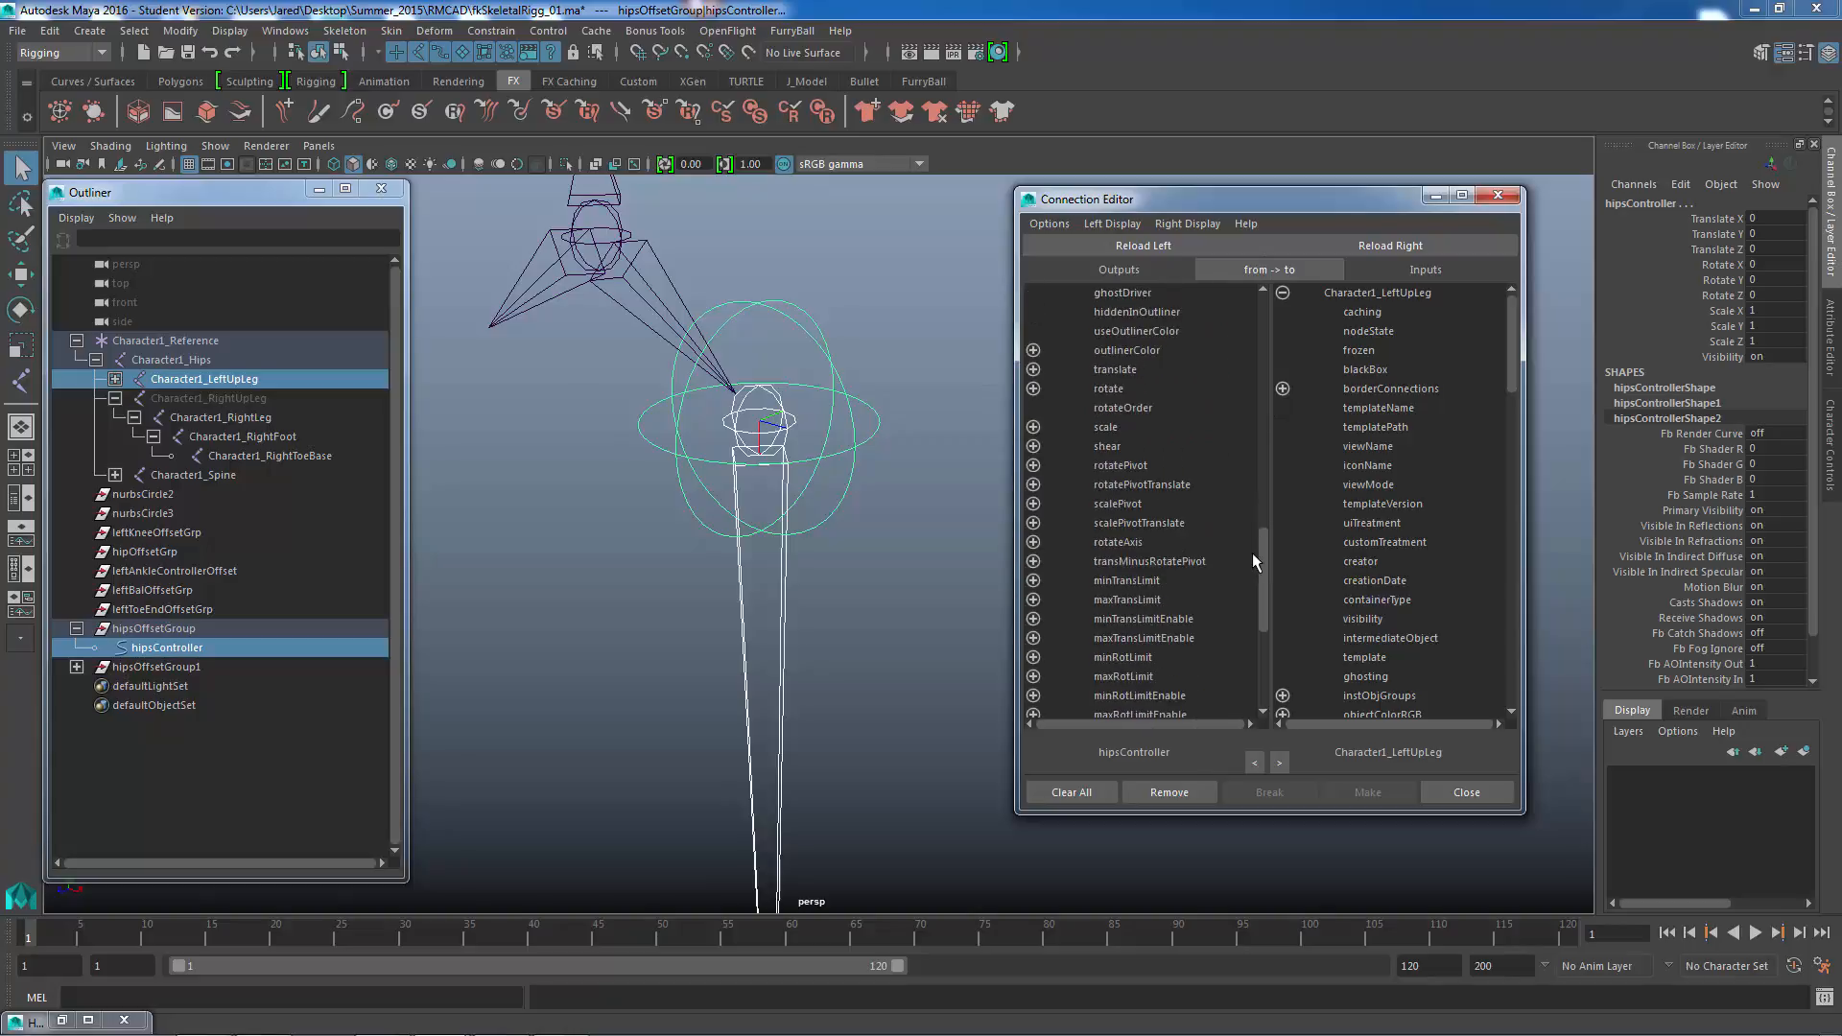
left_click(1109, 388)
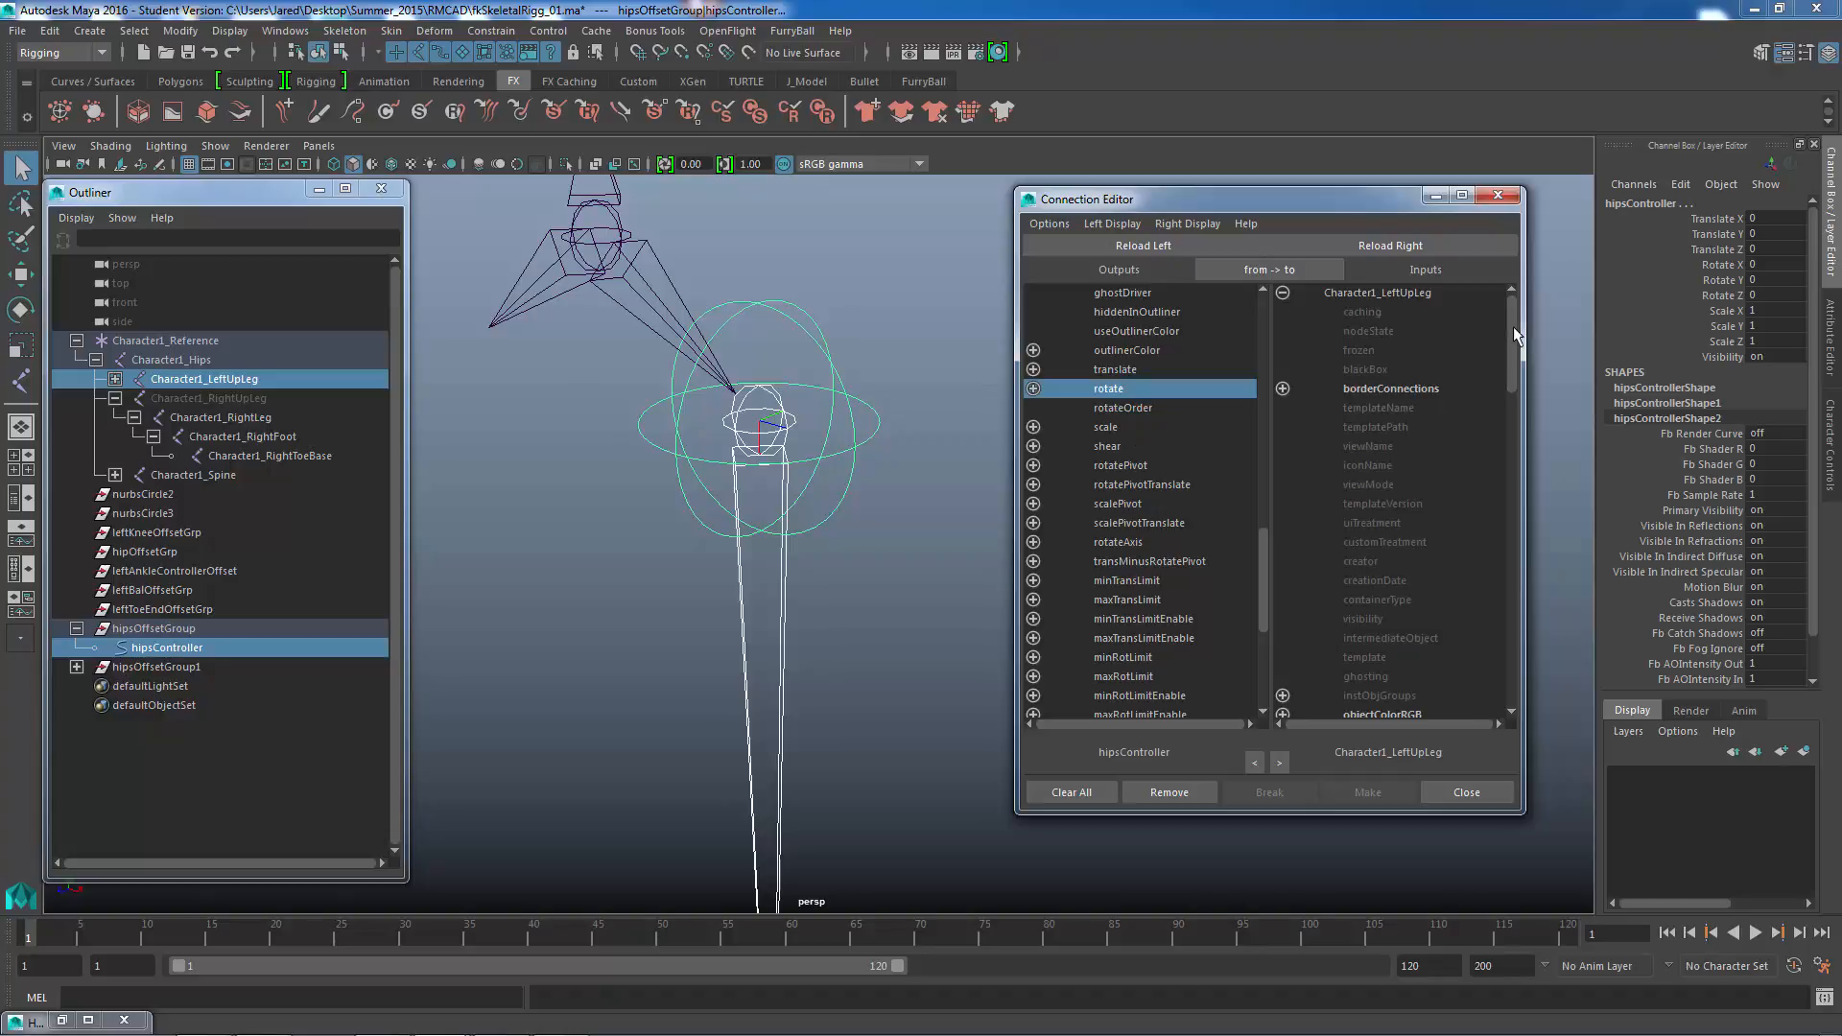
left_click_drag(1512, 326, 1524, 505)
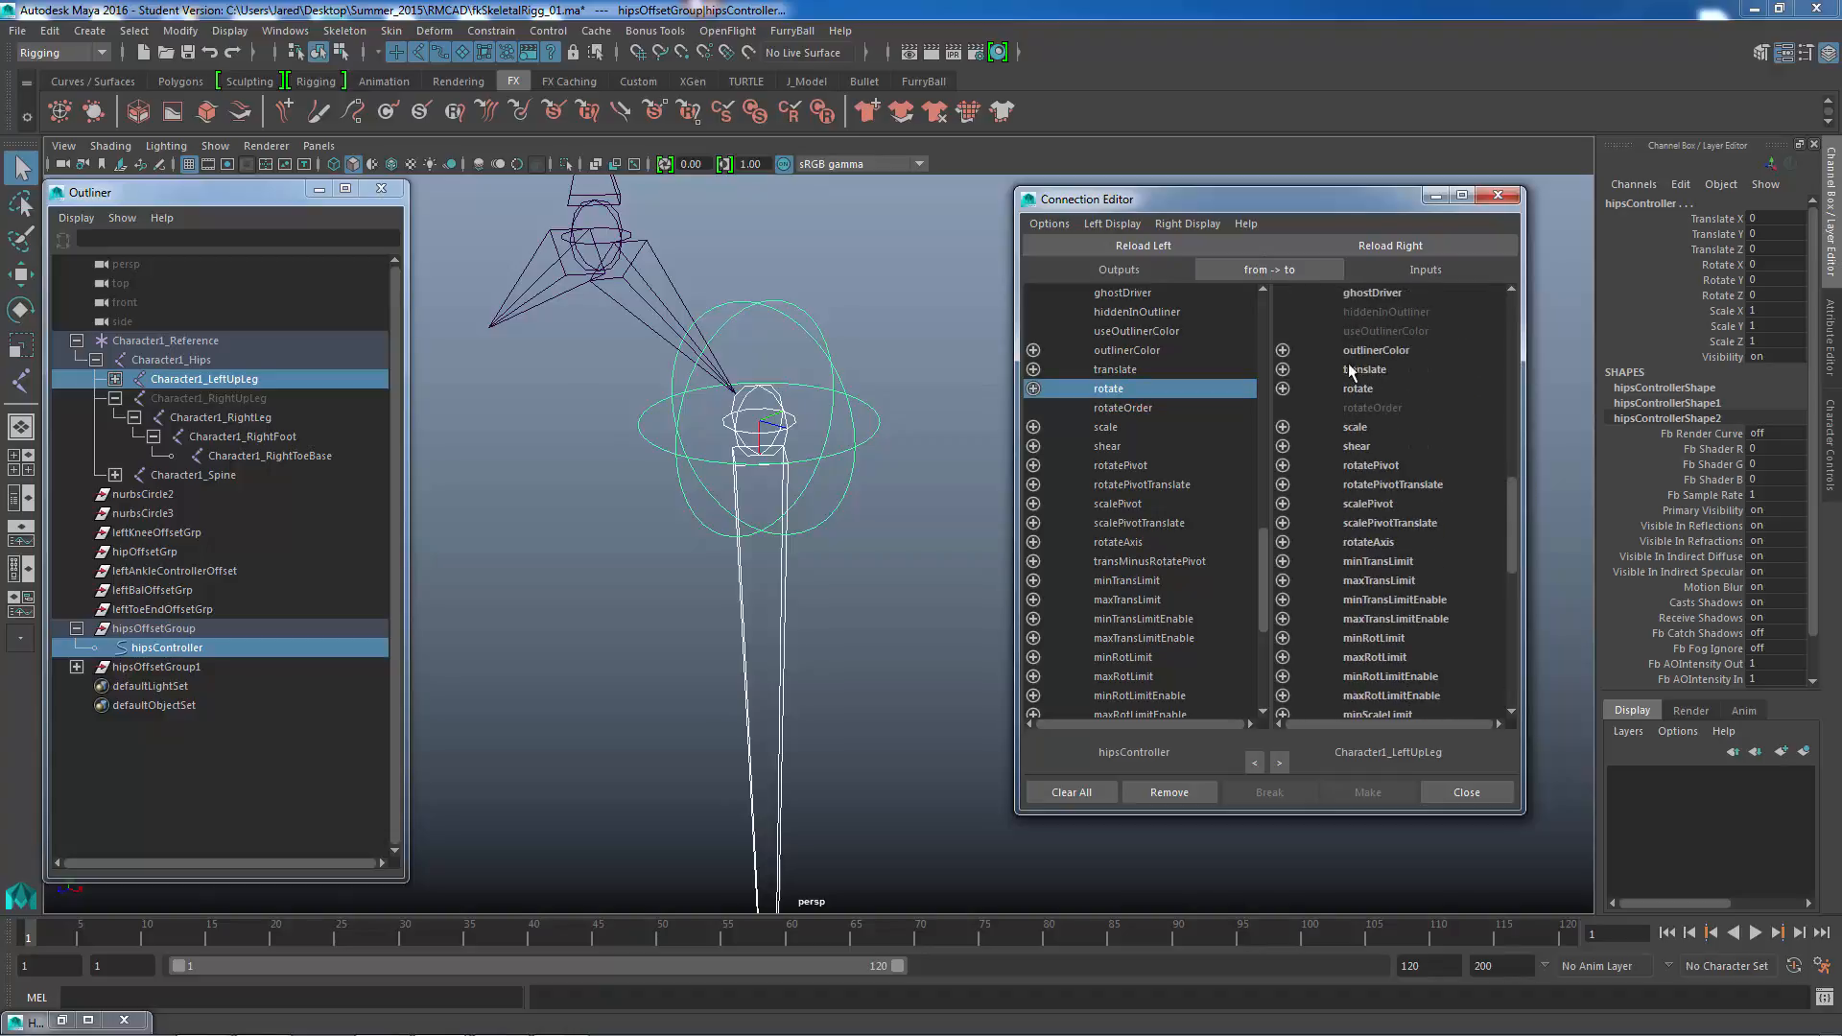
left_click(1355, 388)
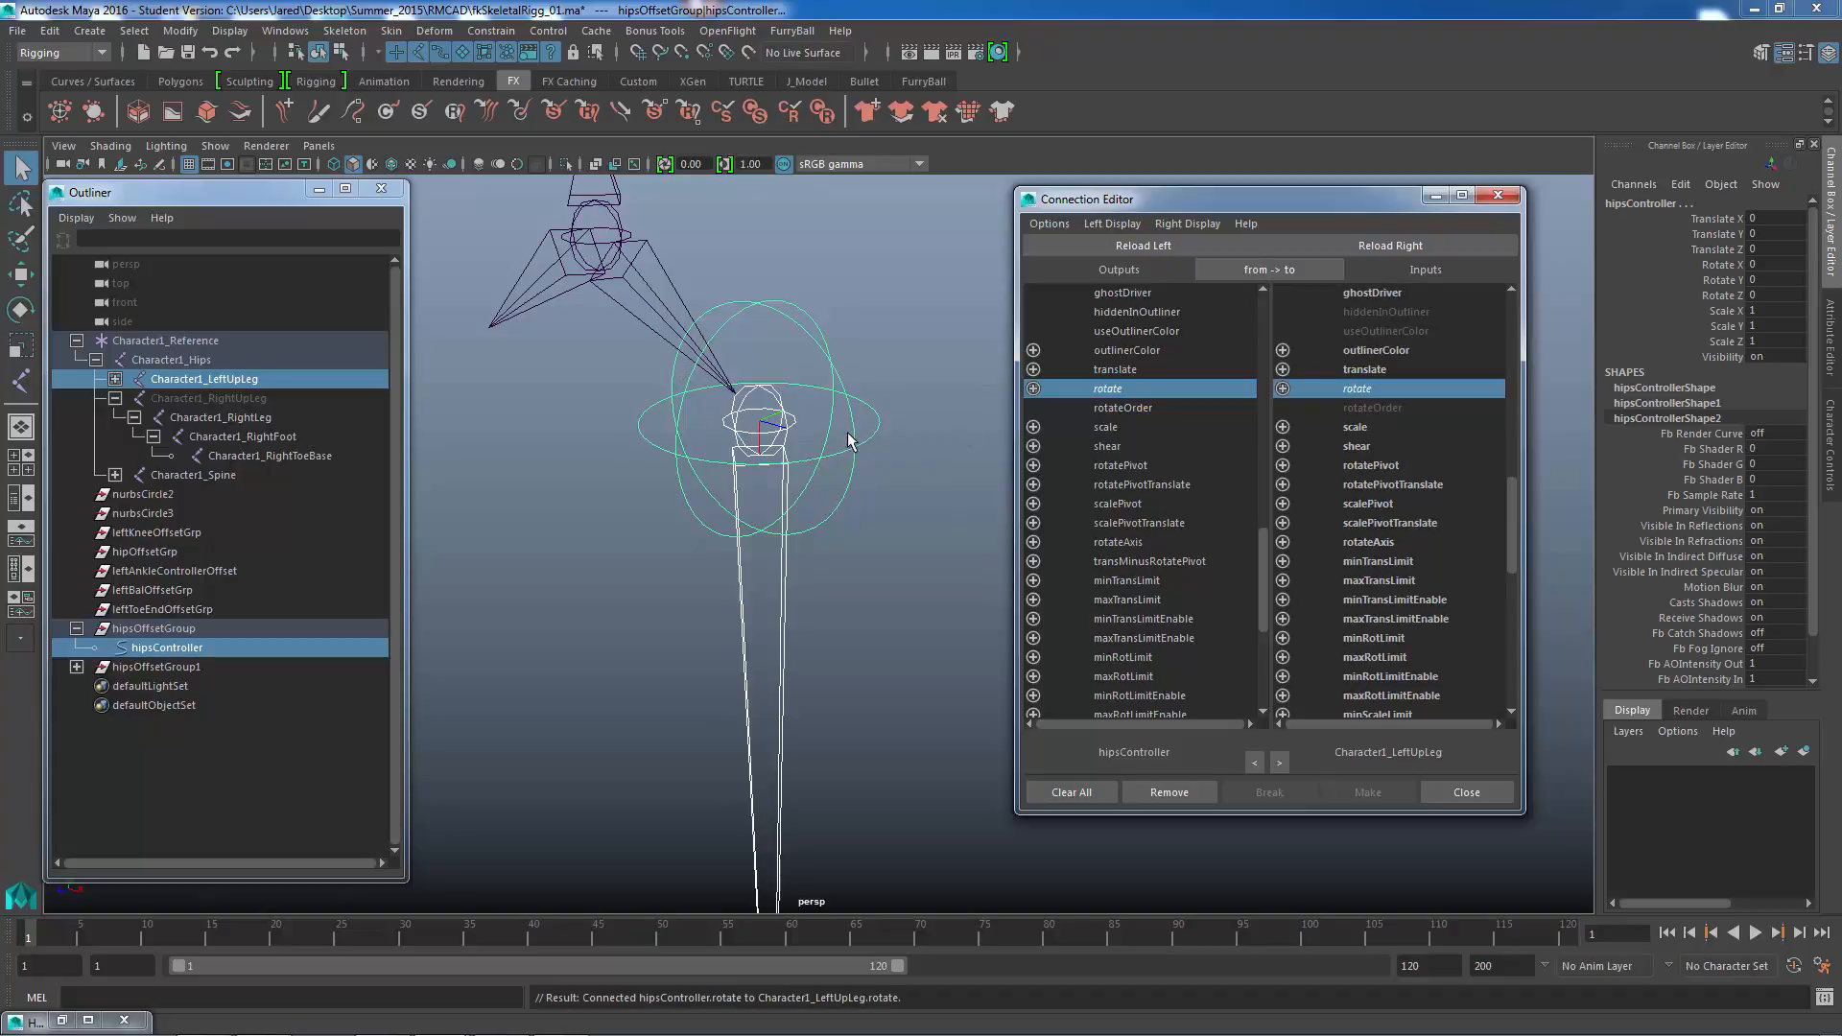
- Select Character1_LeftUpLeg and check that its Rotate X, Y and Z channels are connected
left_click(883, 298)
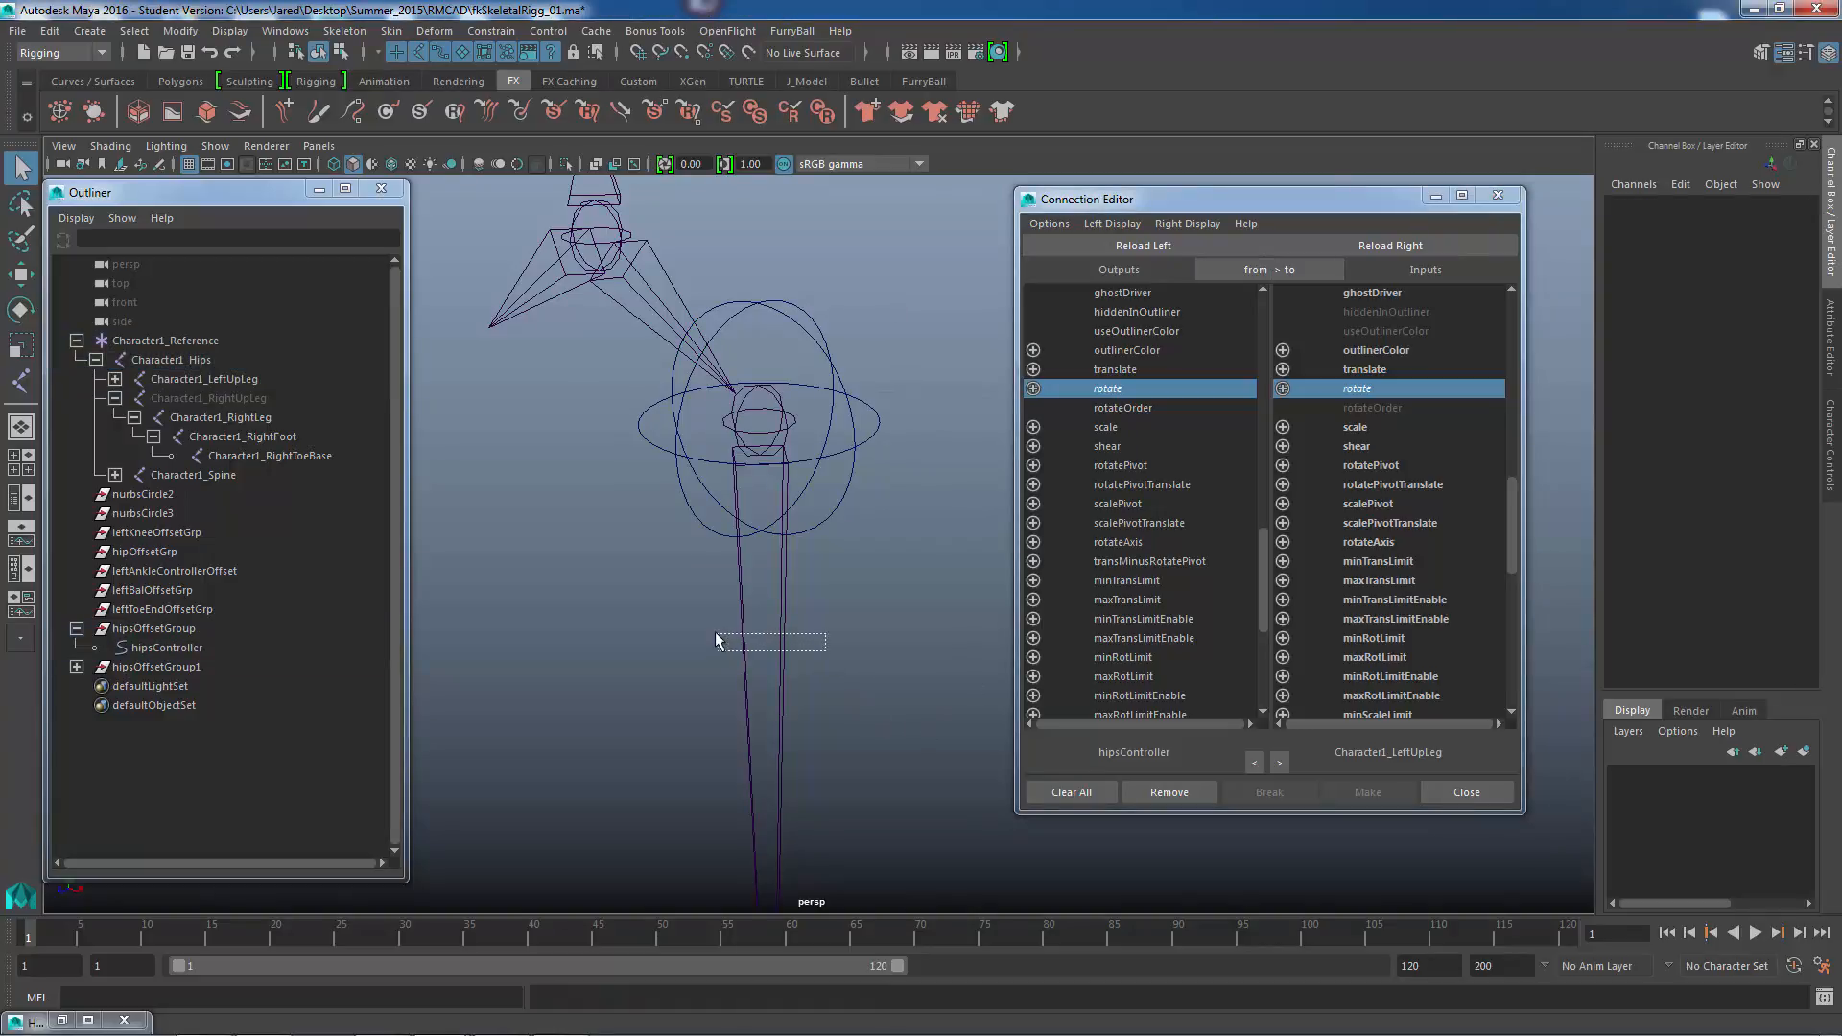
left_click_drag(716, 636, 718, 637)
left_click_drag(1743, 265, 1733, 295)
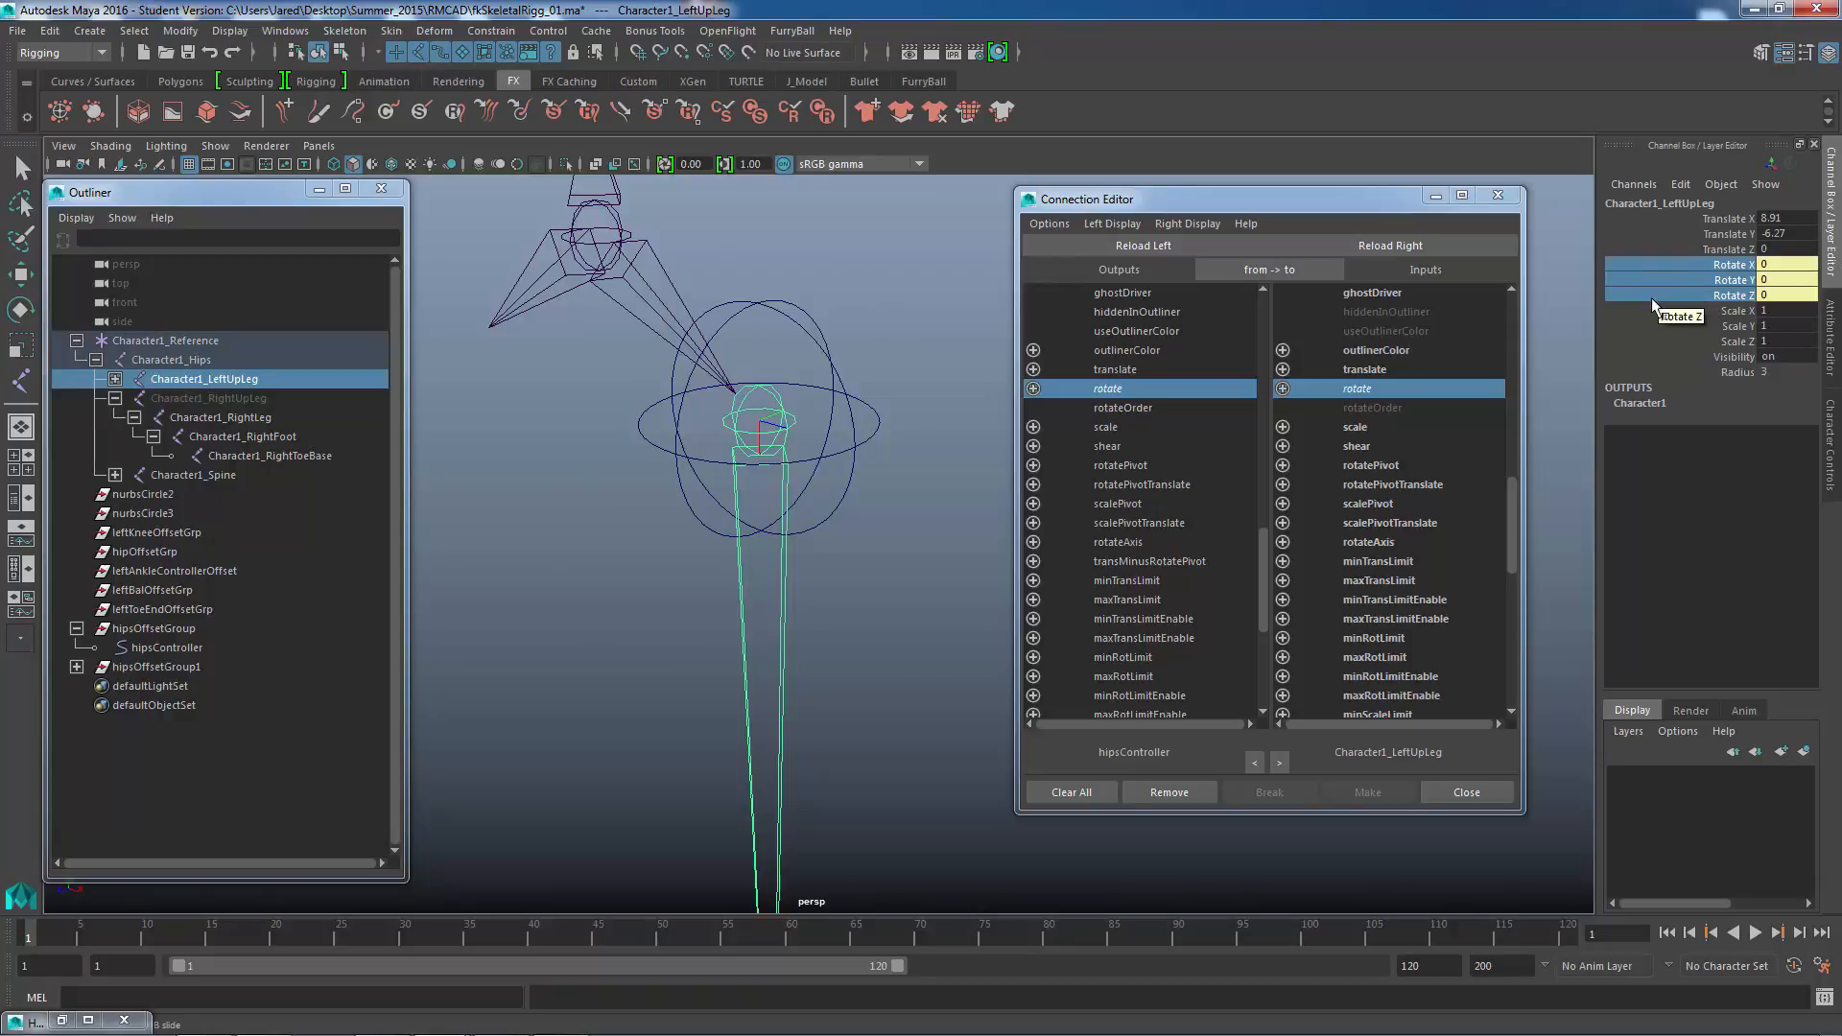
mouse_move(1770, 285)
- Test the connection by rotating hipsController to about -45 degrees on Rotate Z
left_click(854, 459)
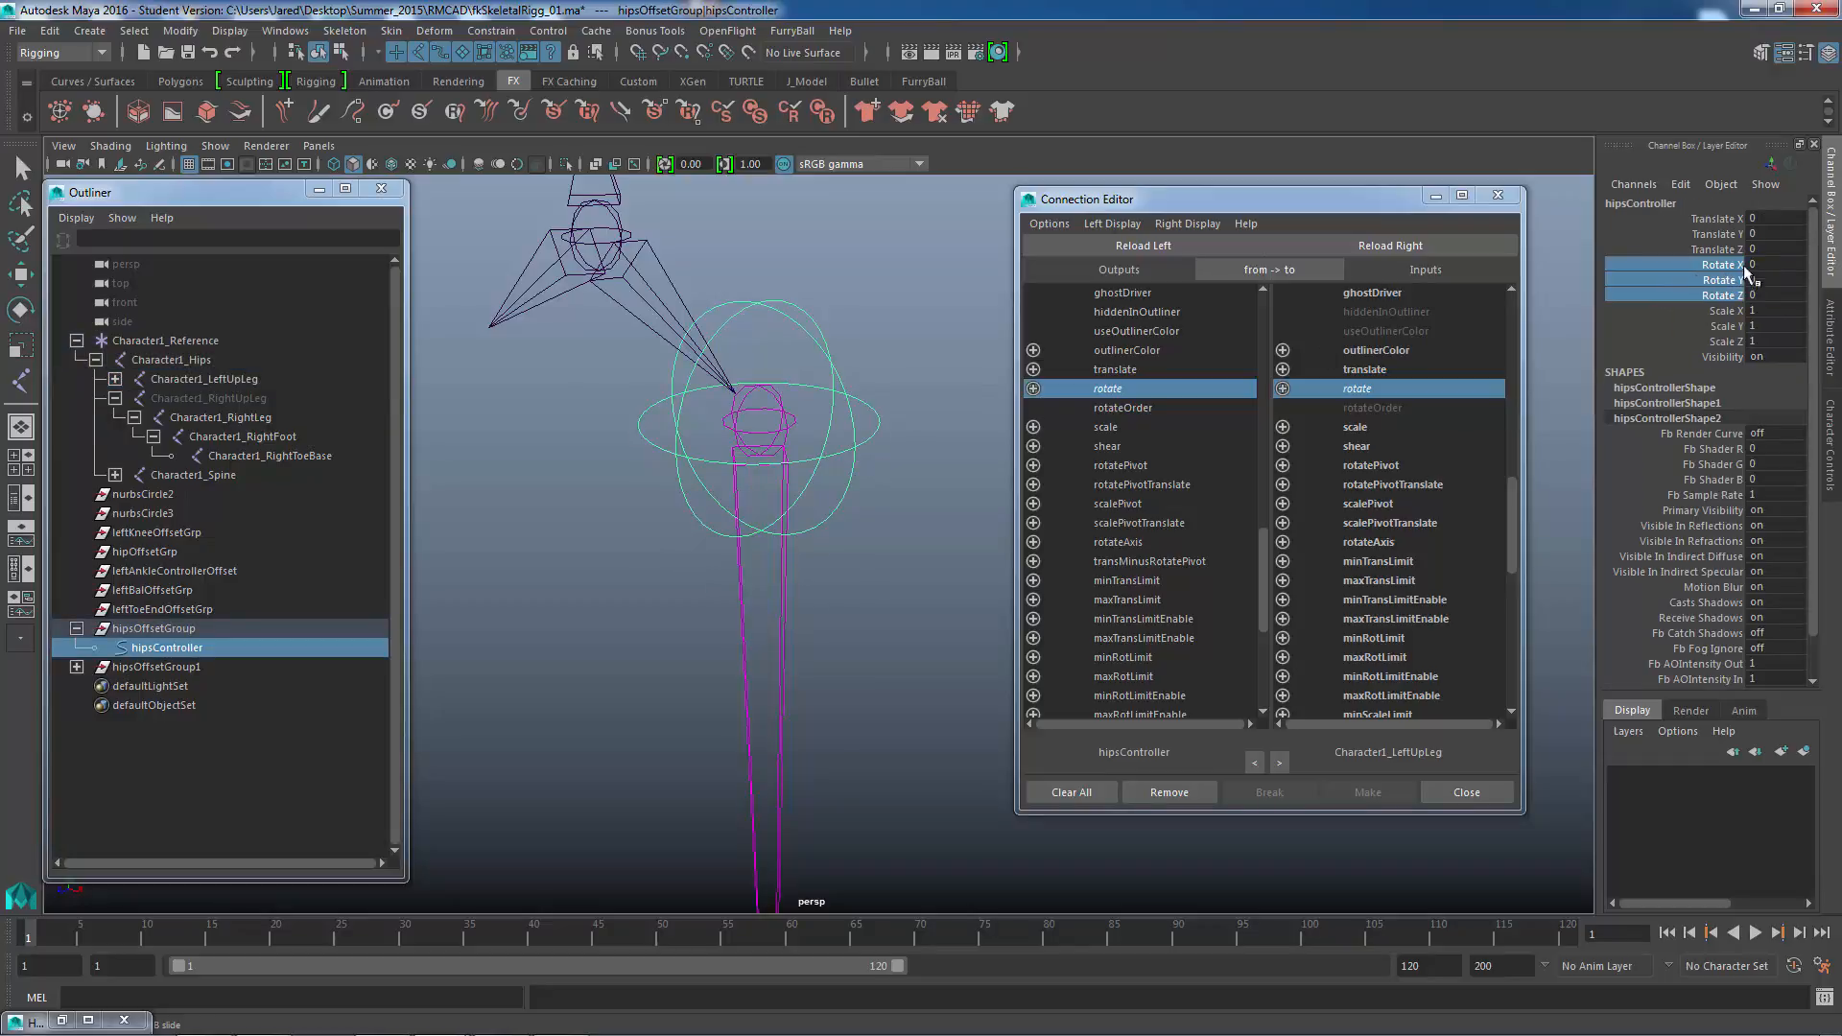
left_click(1700, 296)
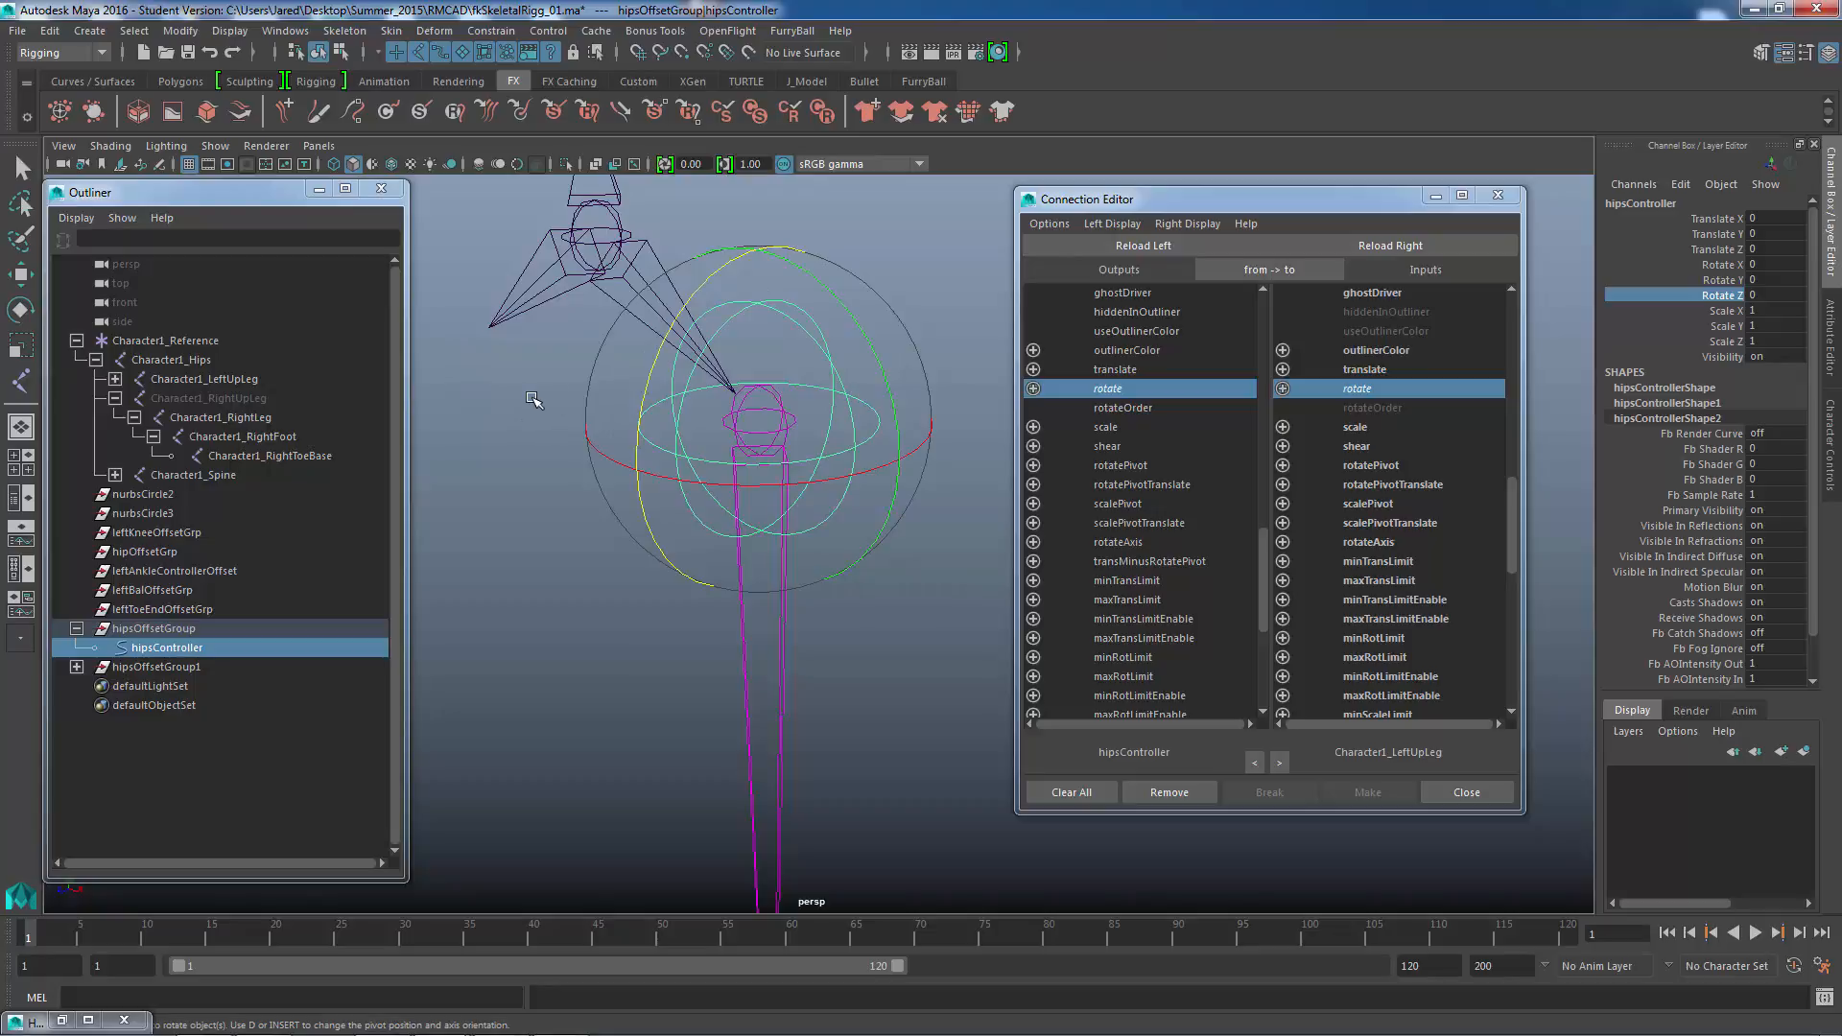
middle_click_drag(534, 398, 670, 441)
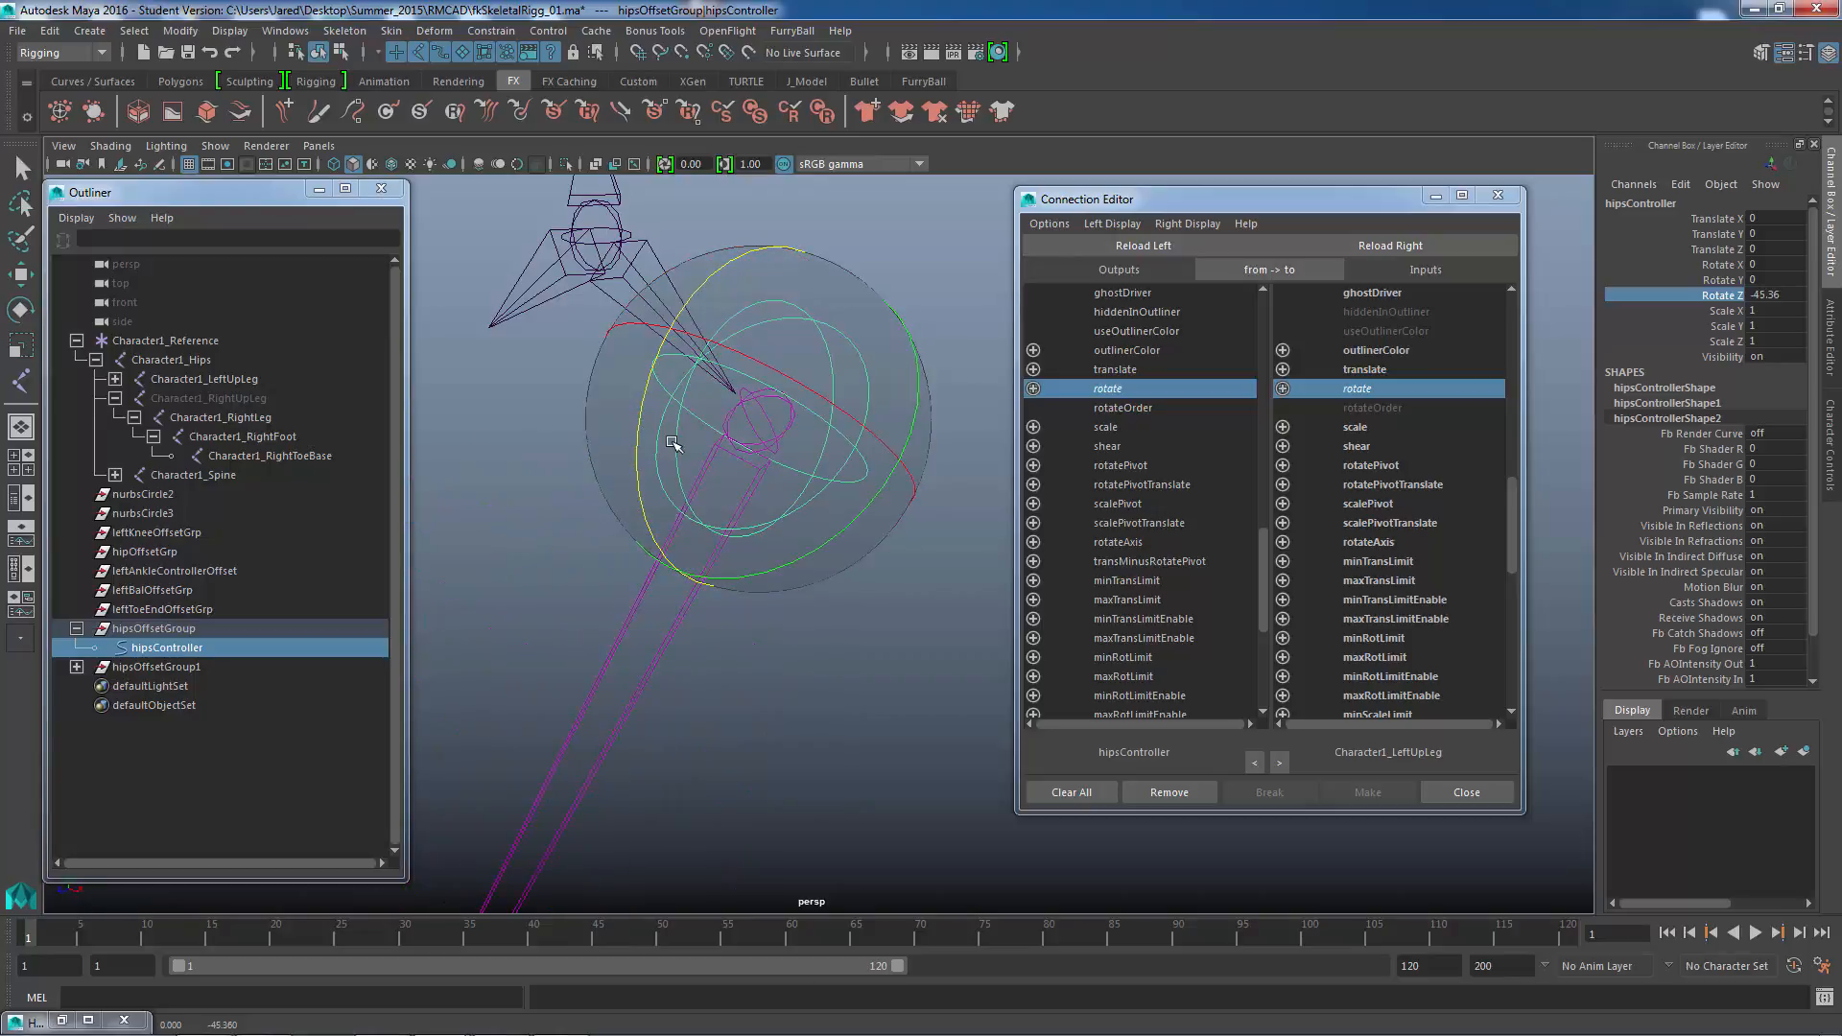
- Undo the last rotation of hipsController, with the whole left leg in view
key("ctrl+z")
right_click_drag(993, 547, 657, 606, "alt")
left_click_drag(657, 607, 661, 788, "alt")
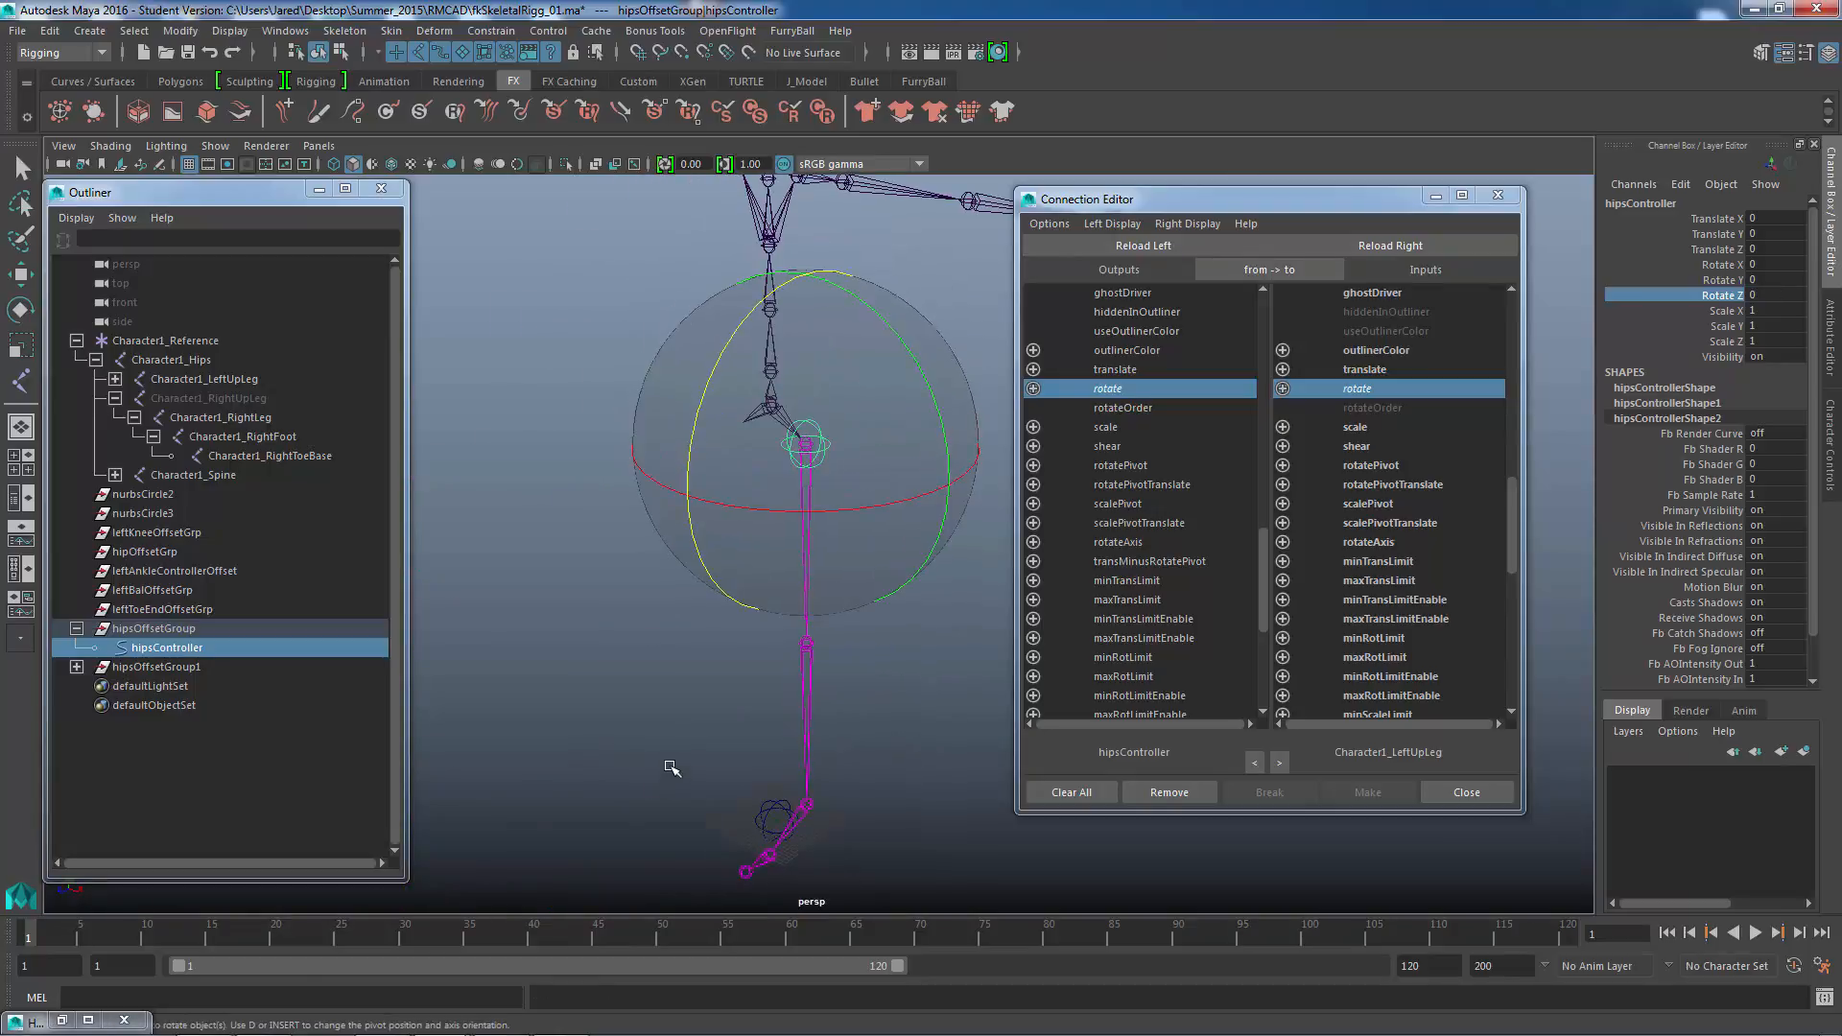
- Test the leg connection by rotating hipsController to about -20 degrees on Rotate Z, and undo the rotation
middle_click_drag(671, 765, 584, 719)
key("ctrl+z")
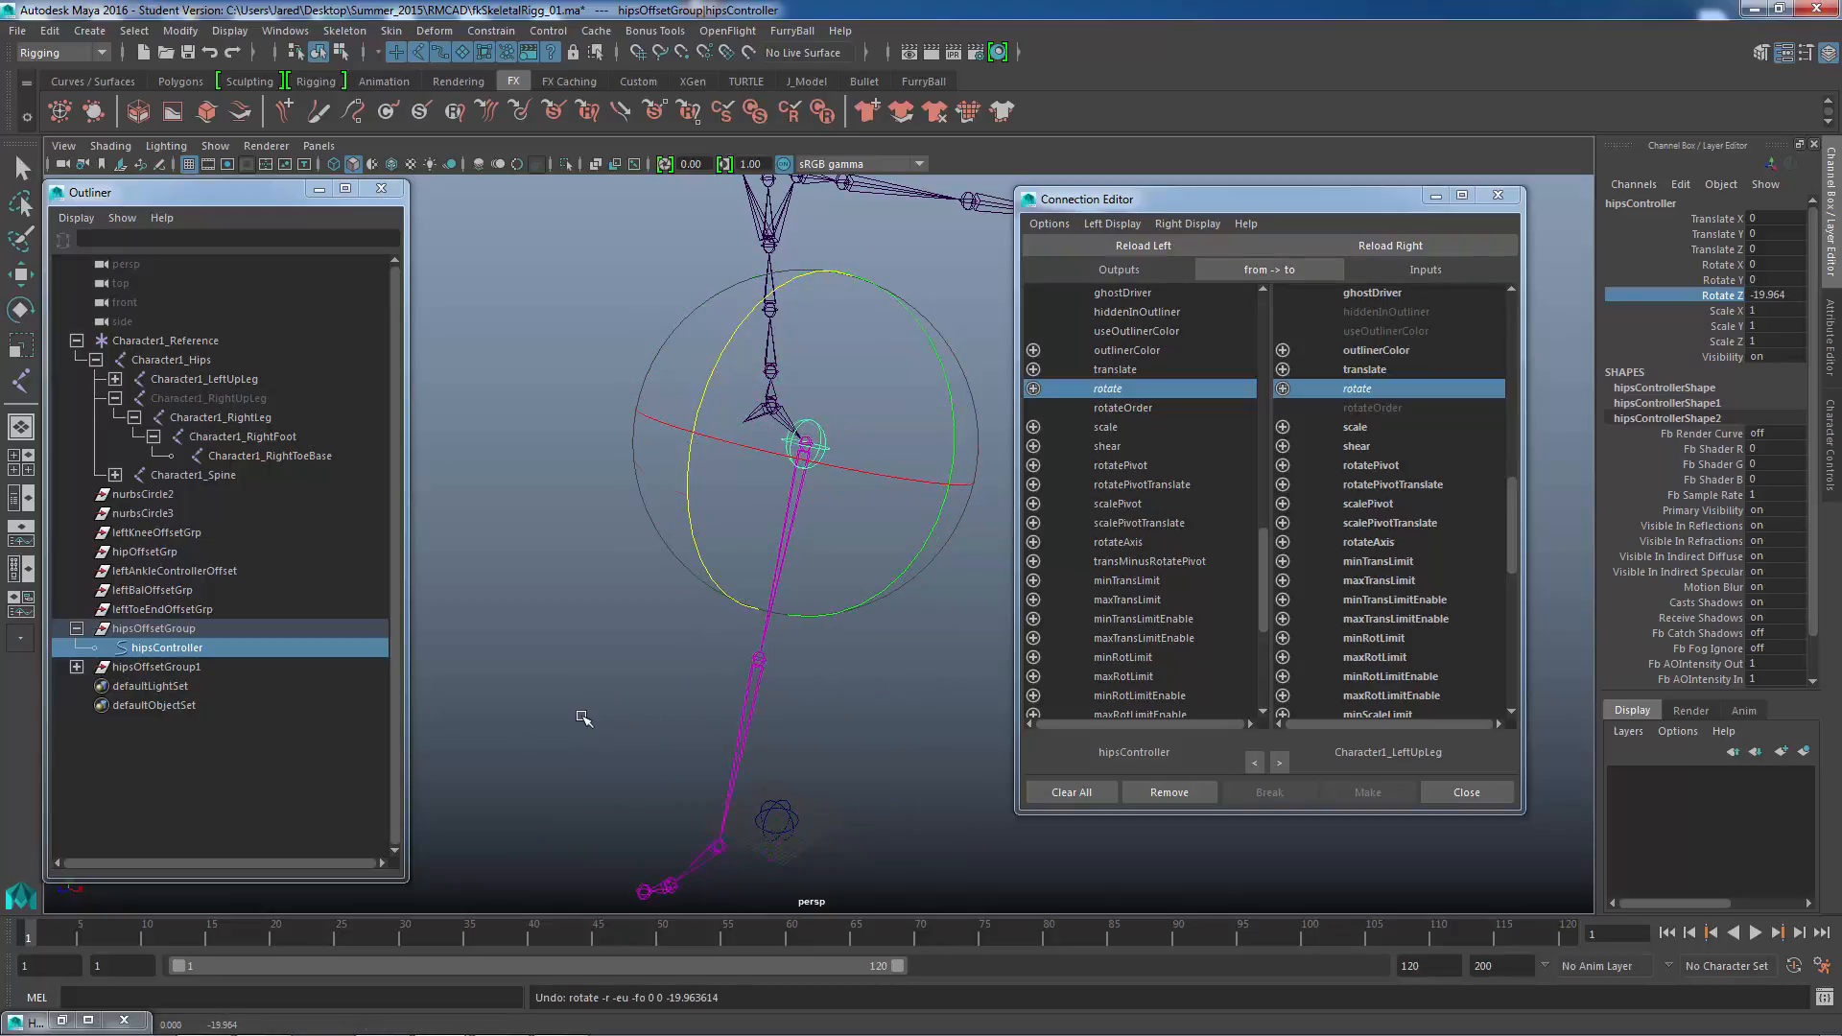
left_click_drag(676, 718, 724, 639, "alt")
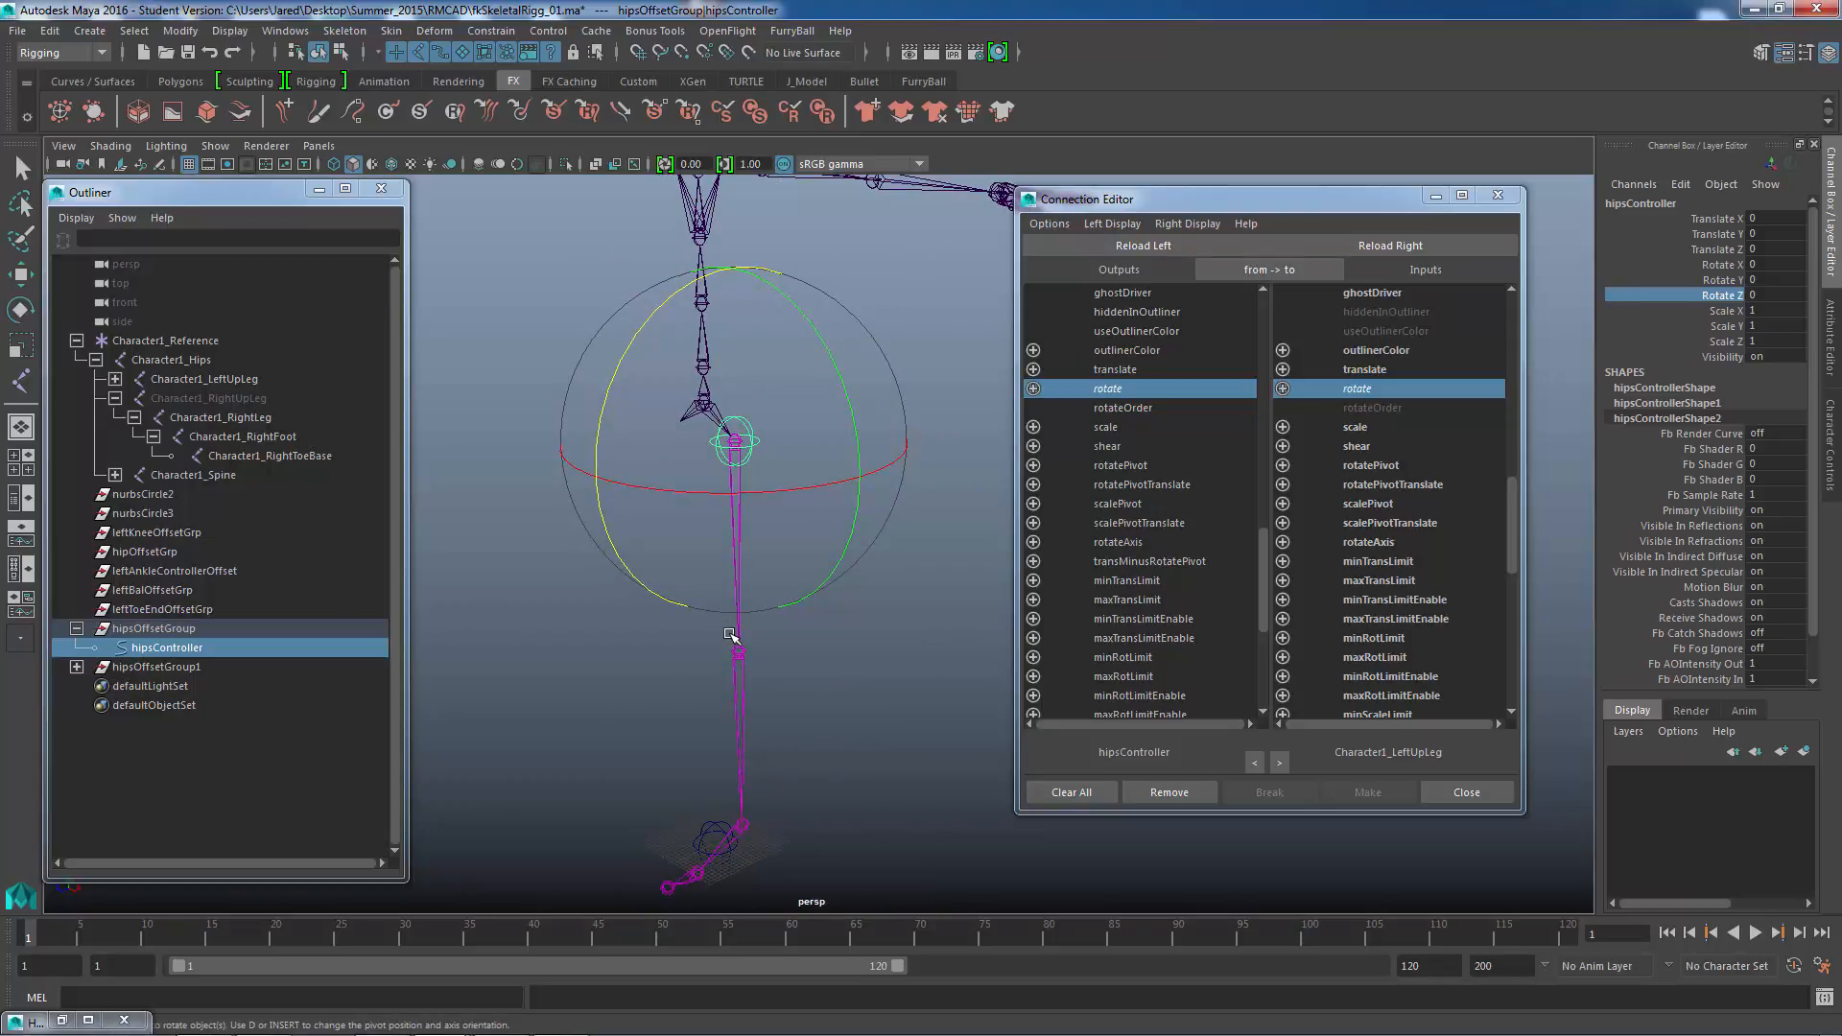
left_click_drag(646, 610, 728, 592, "alt")
key("minus")
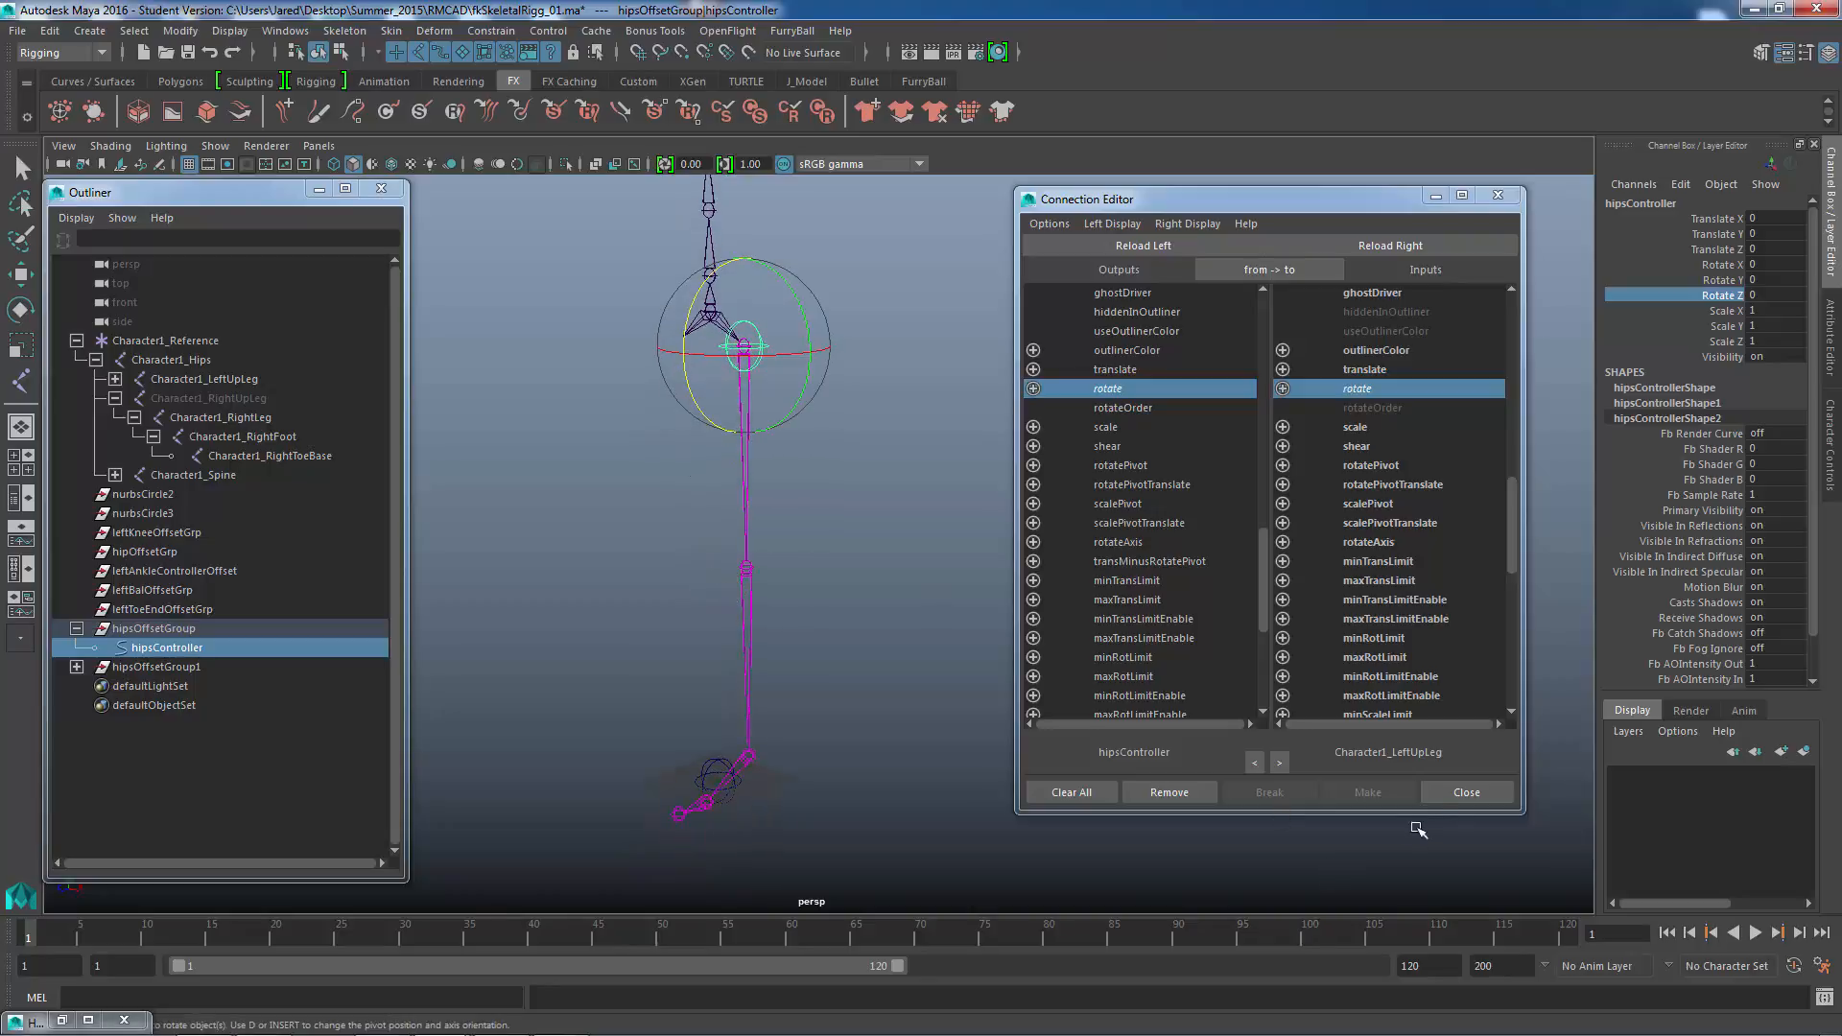
- Close the Connection Editor and select hipsOffsetGroup1 to compare the foot controller with the hip area
left_click(1459, 793)
middle_click_drag(837, 666, 843, 572, "alt")
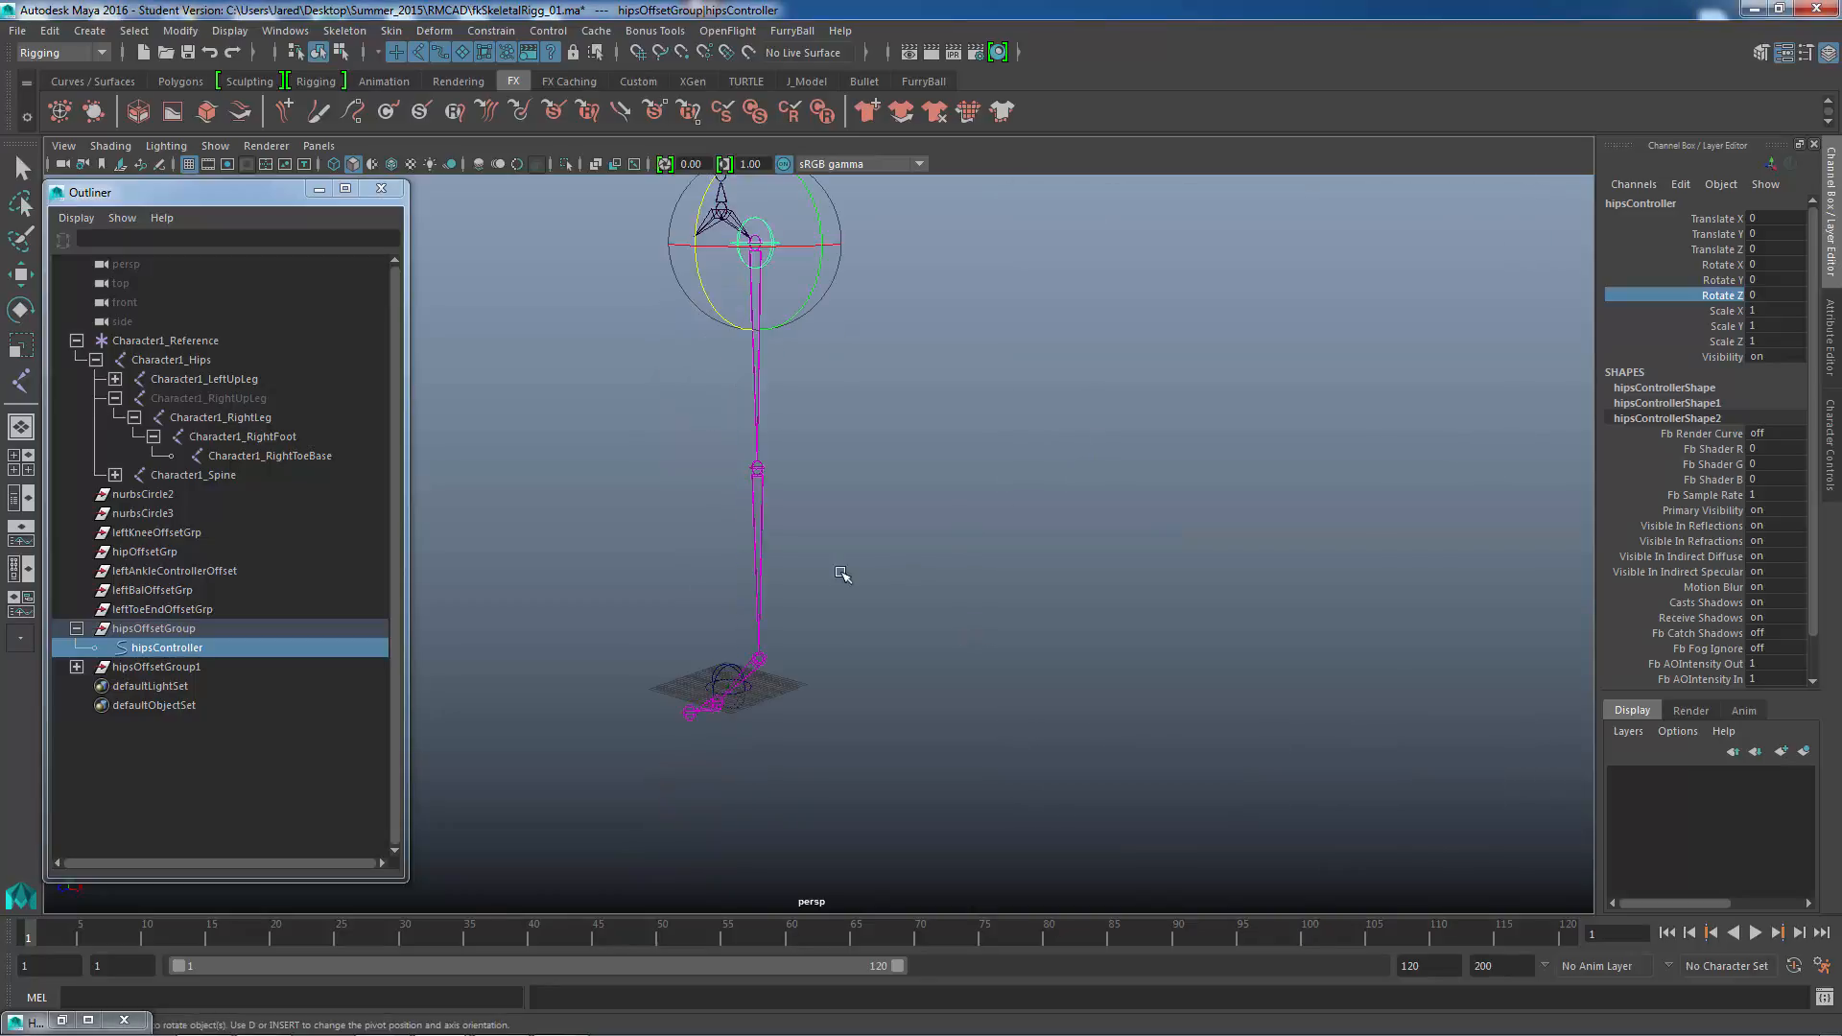
right_click_drag(843, 572, 1190, 760, "alt")
middle_click_drag(804, 835, 827, 754, "alt")
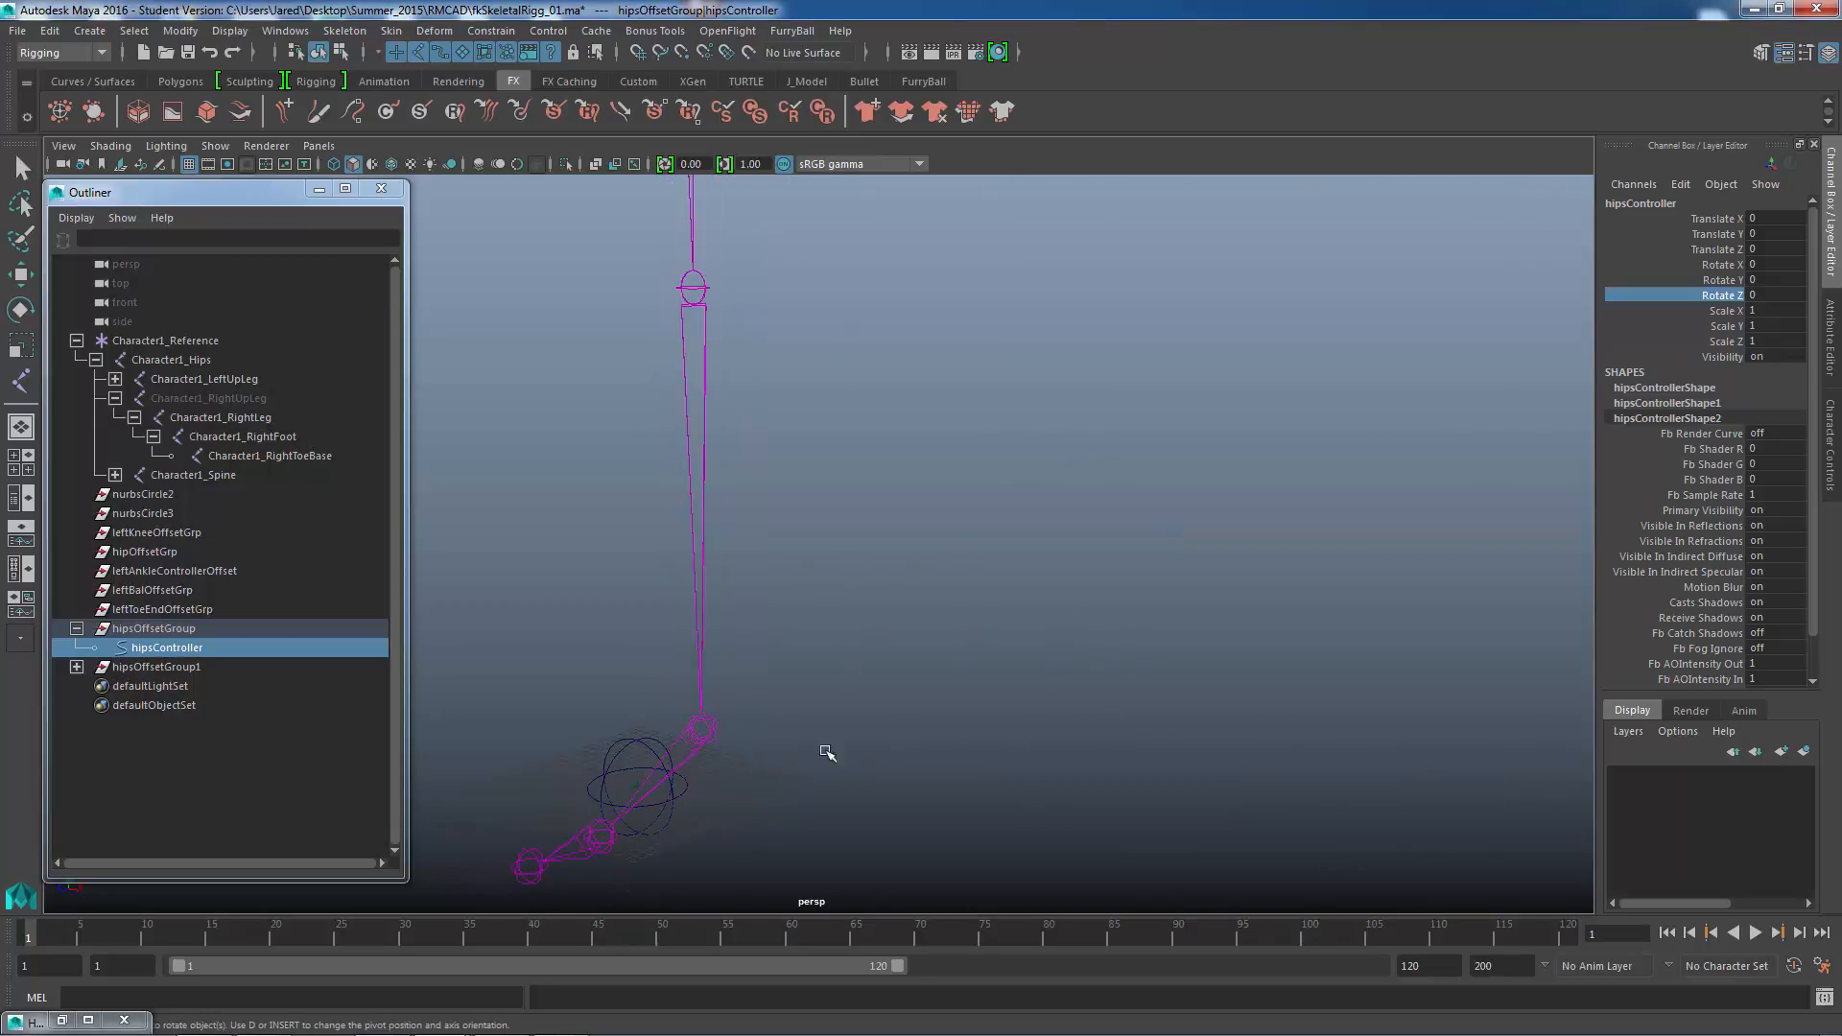
left_click(139, 667)
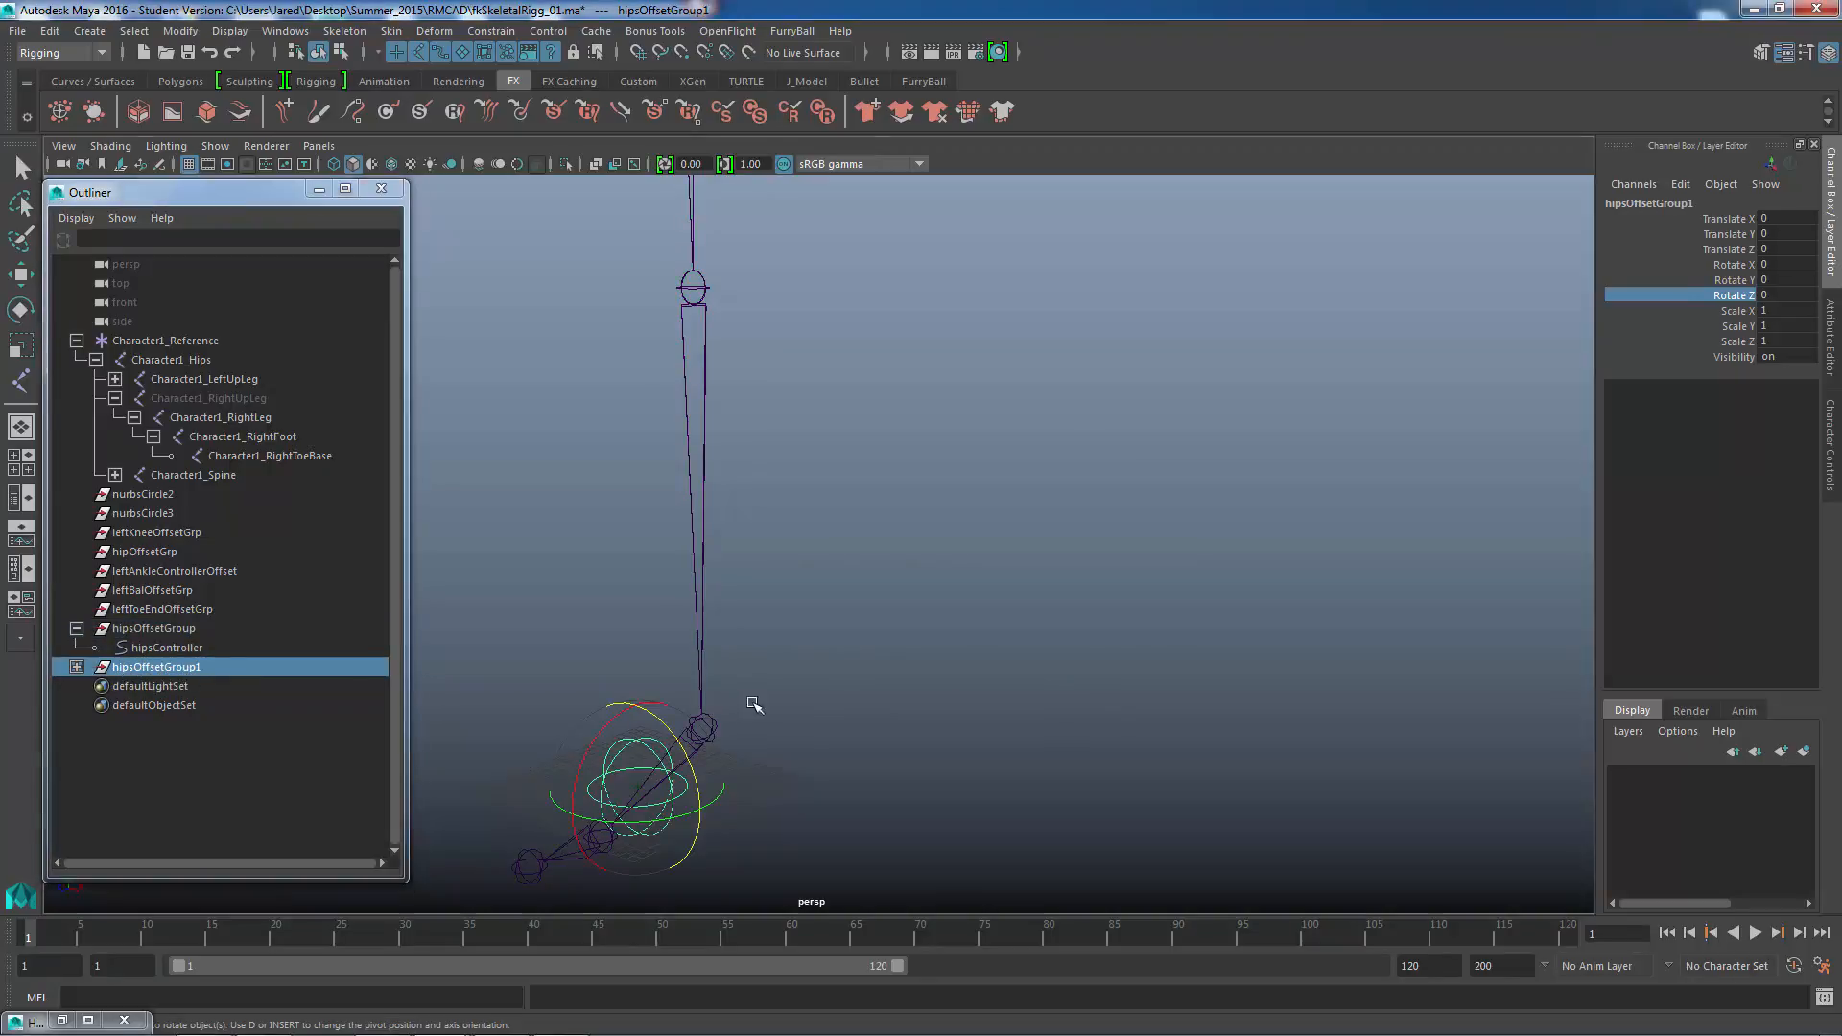
middle_click_drag(752, 703, 815, 707, "alt")
middle_click_drag(773, 336, 831, 586, "alt")
right_click_drag(831, 583, 822, 407, "alt")
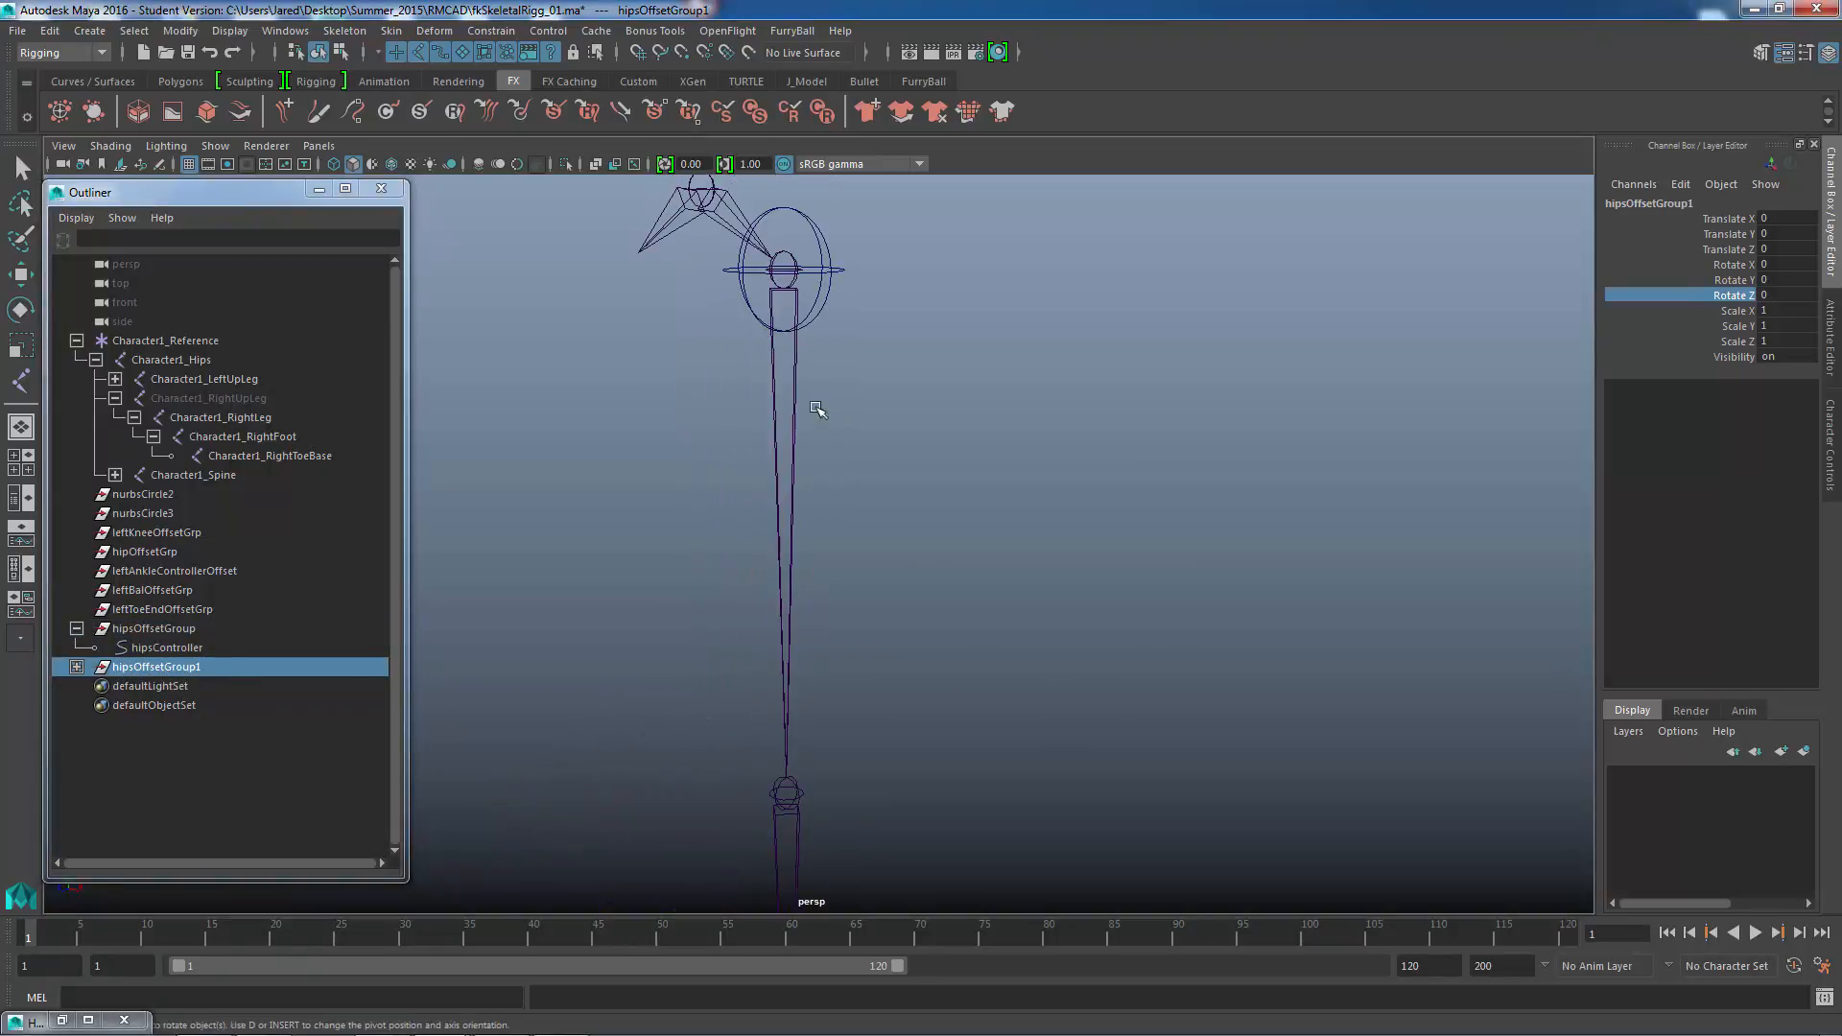
middle_click_drag(822, 407, 691, 674, "alt")
right_click_drag(691, 675, 1143, 659, "alt")
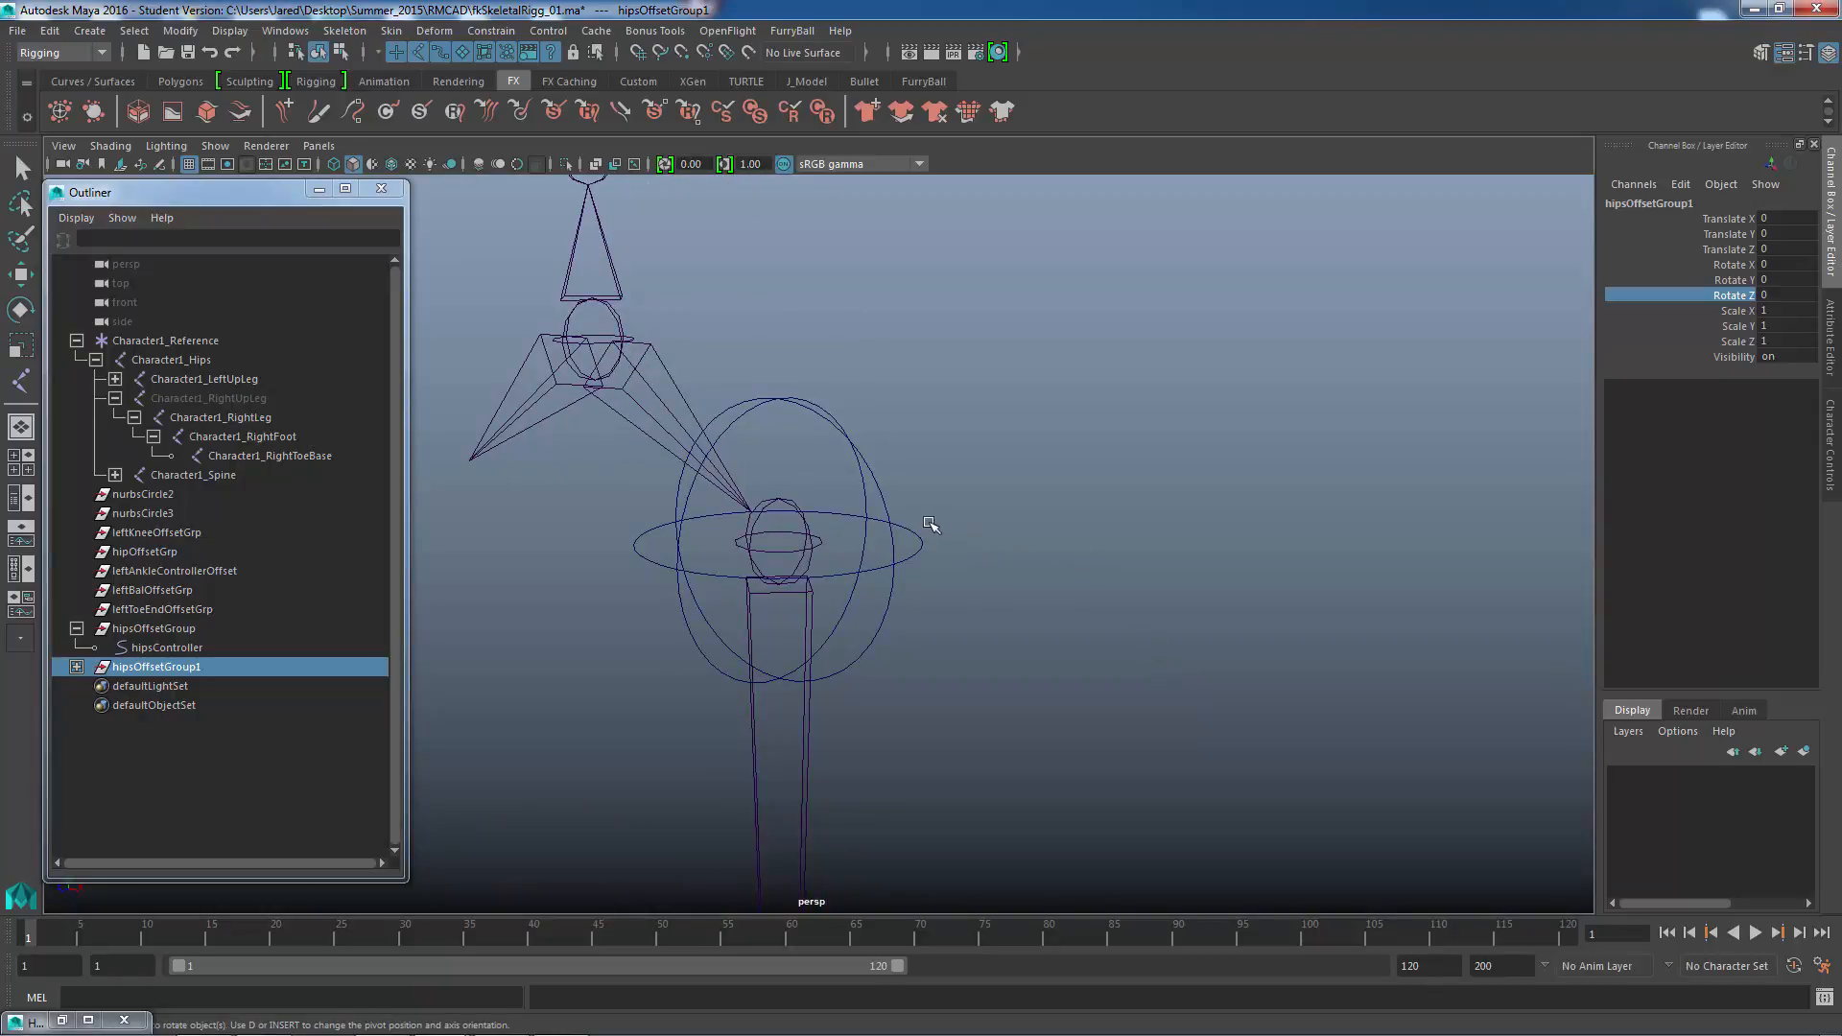
- Select hipsOffsetGroup together with the Character1_LeftUpLeg joint
left_click(21, 169)
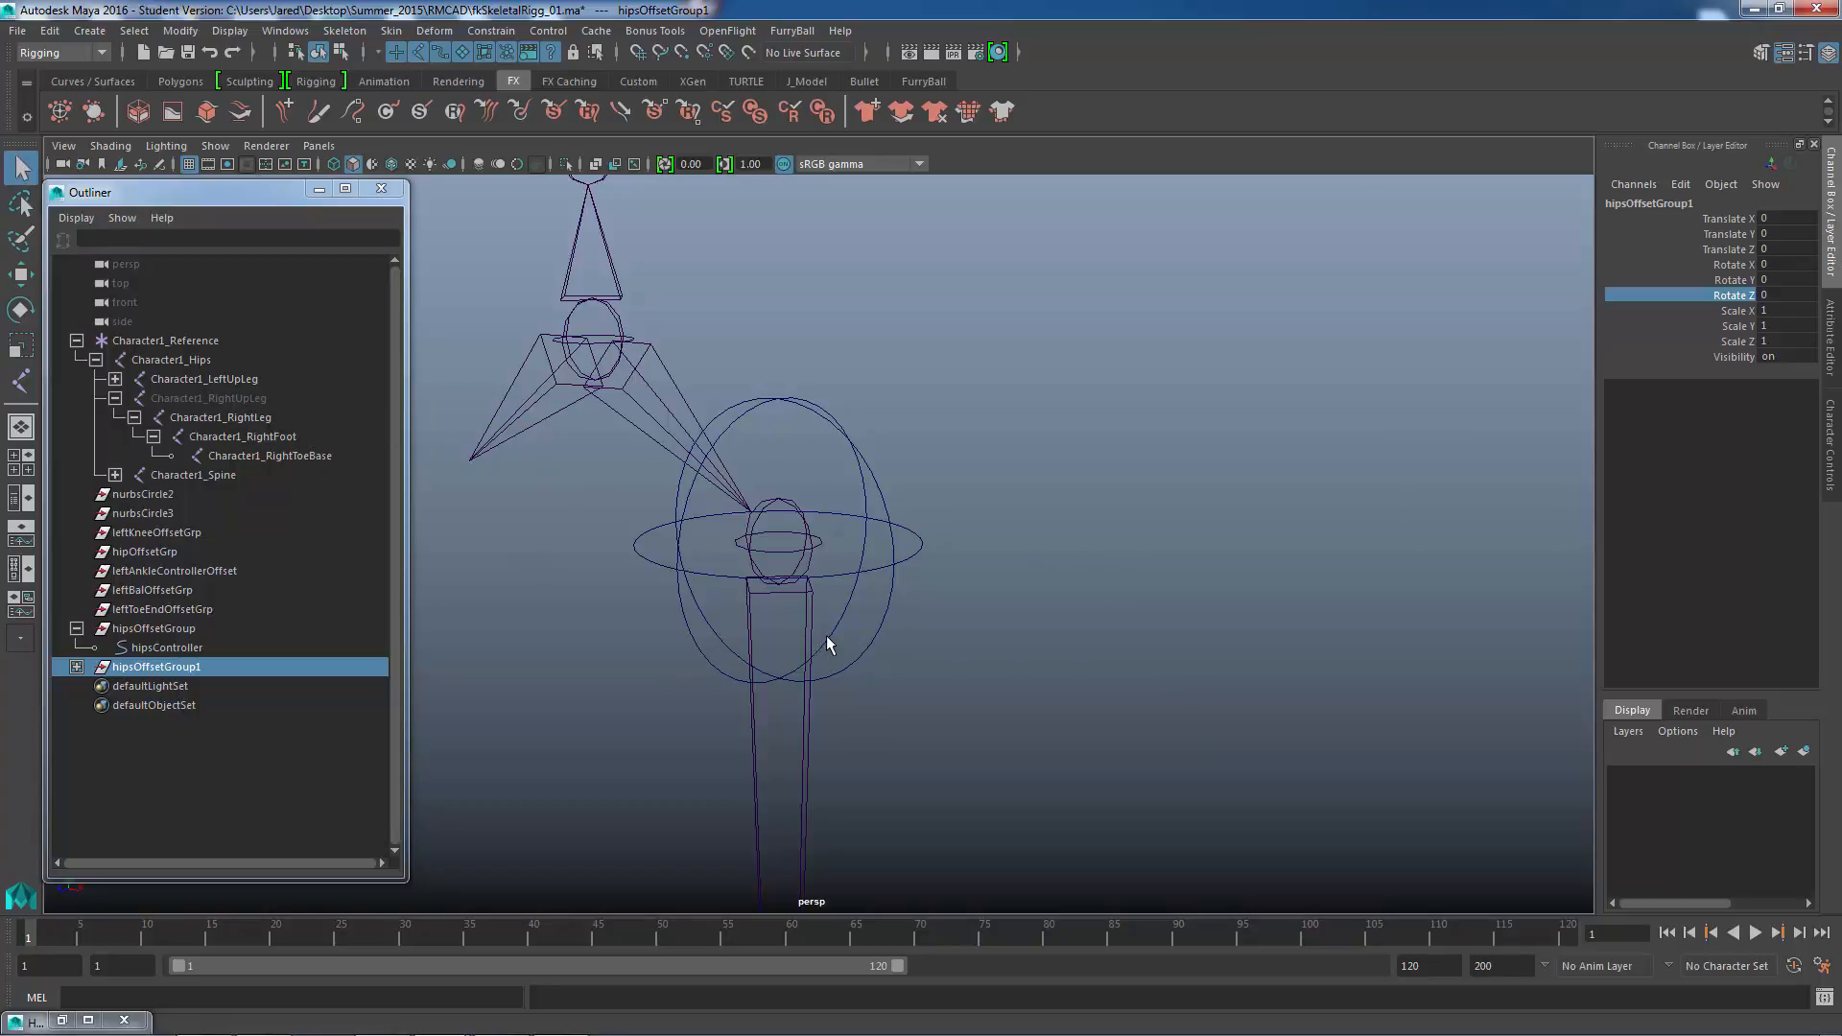
left_click(178, 631)
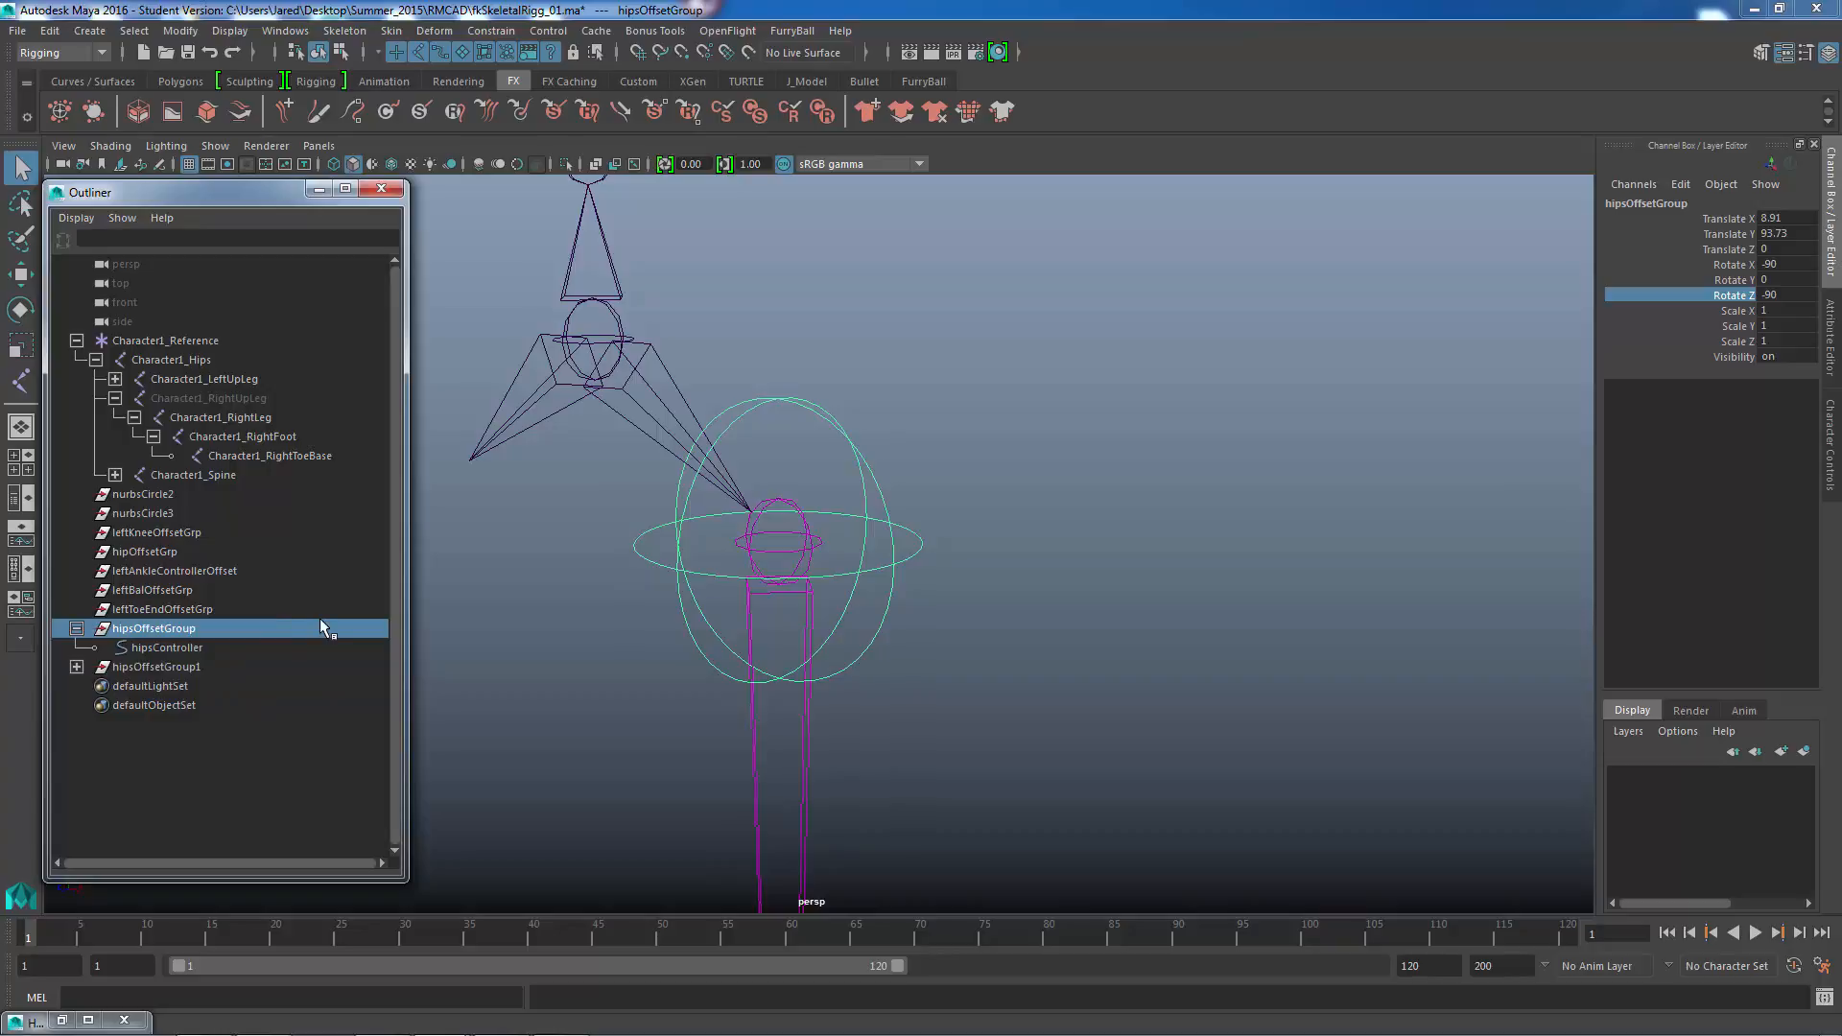
middle_click_drag(791, 654, 818, 595, "alt")
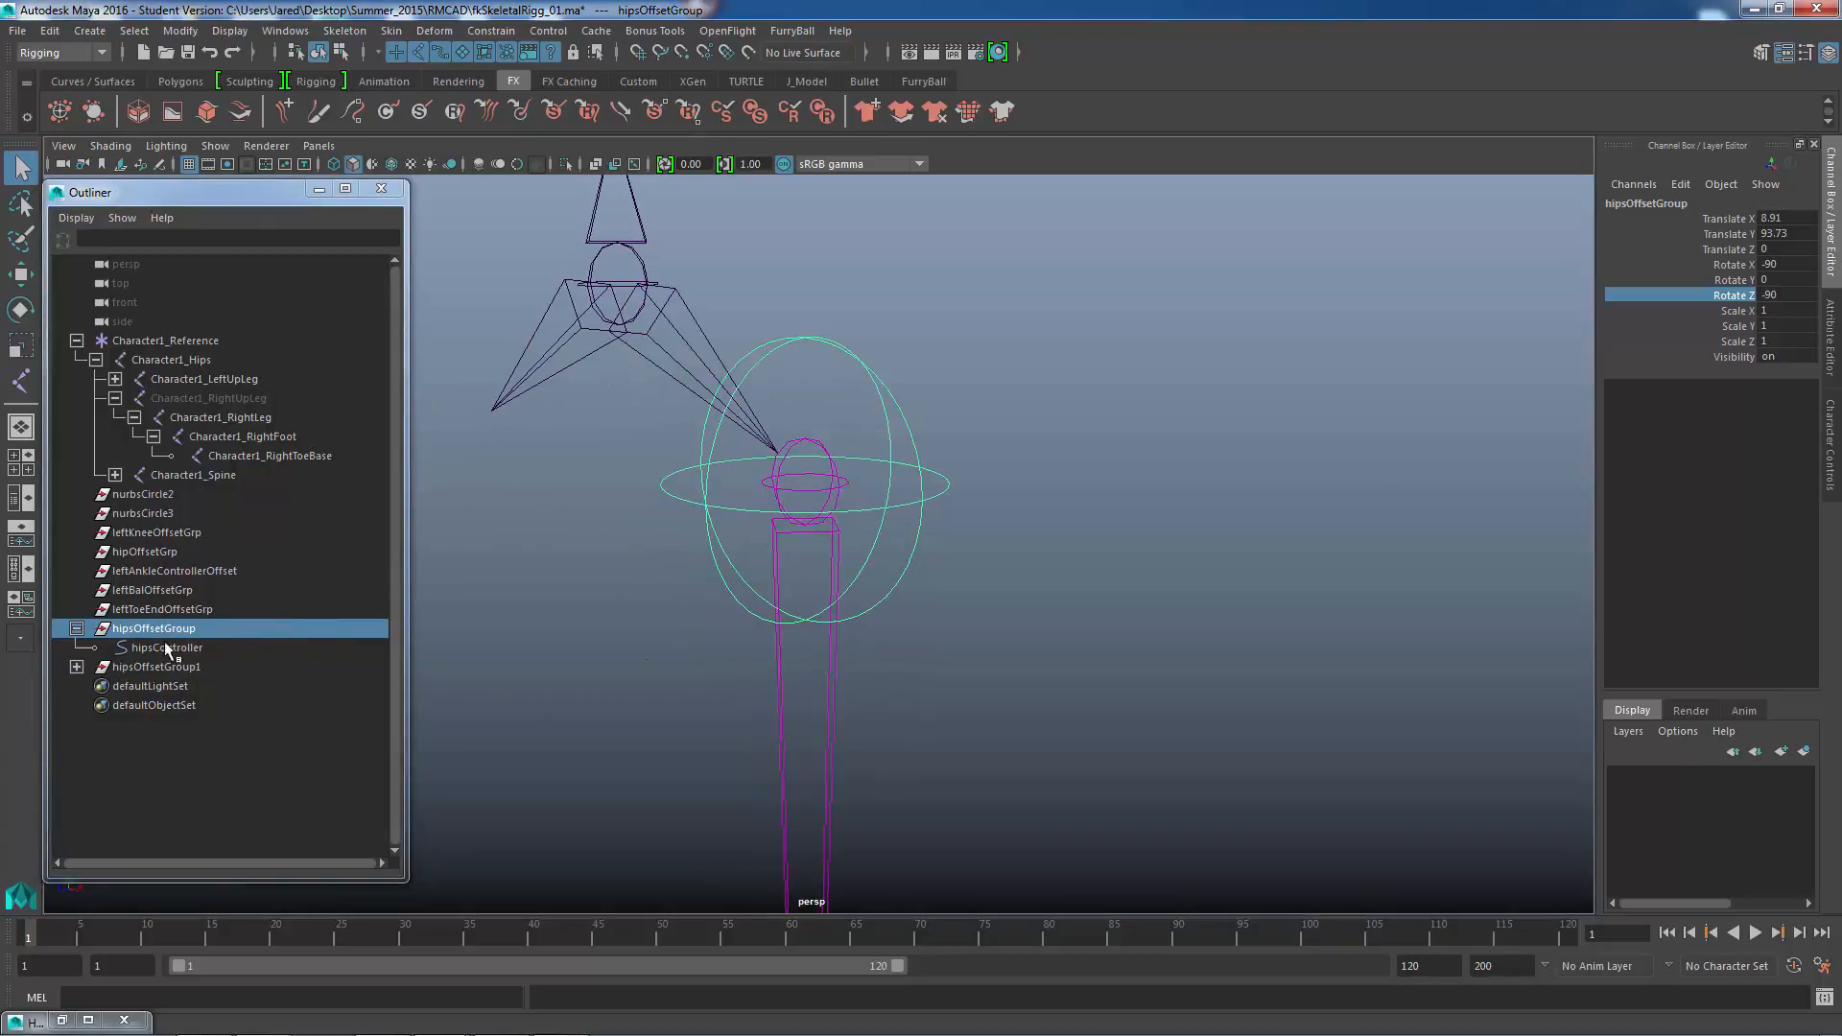
middle_click_drag(778, 630, 774, 650, "alt")
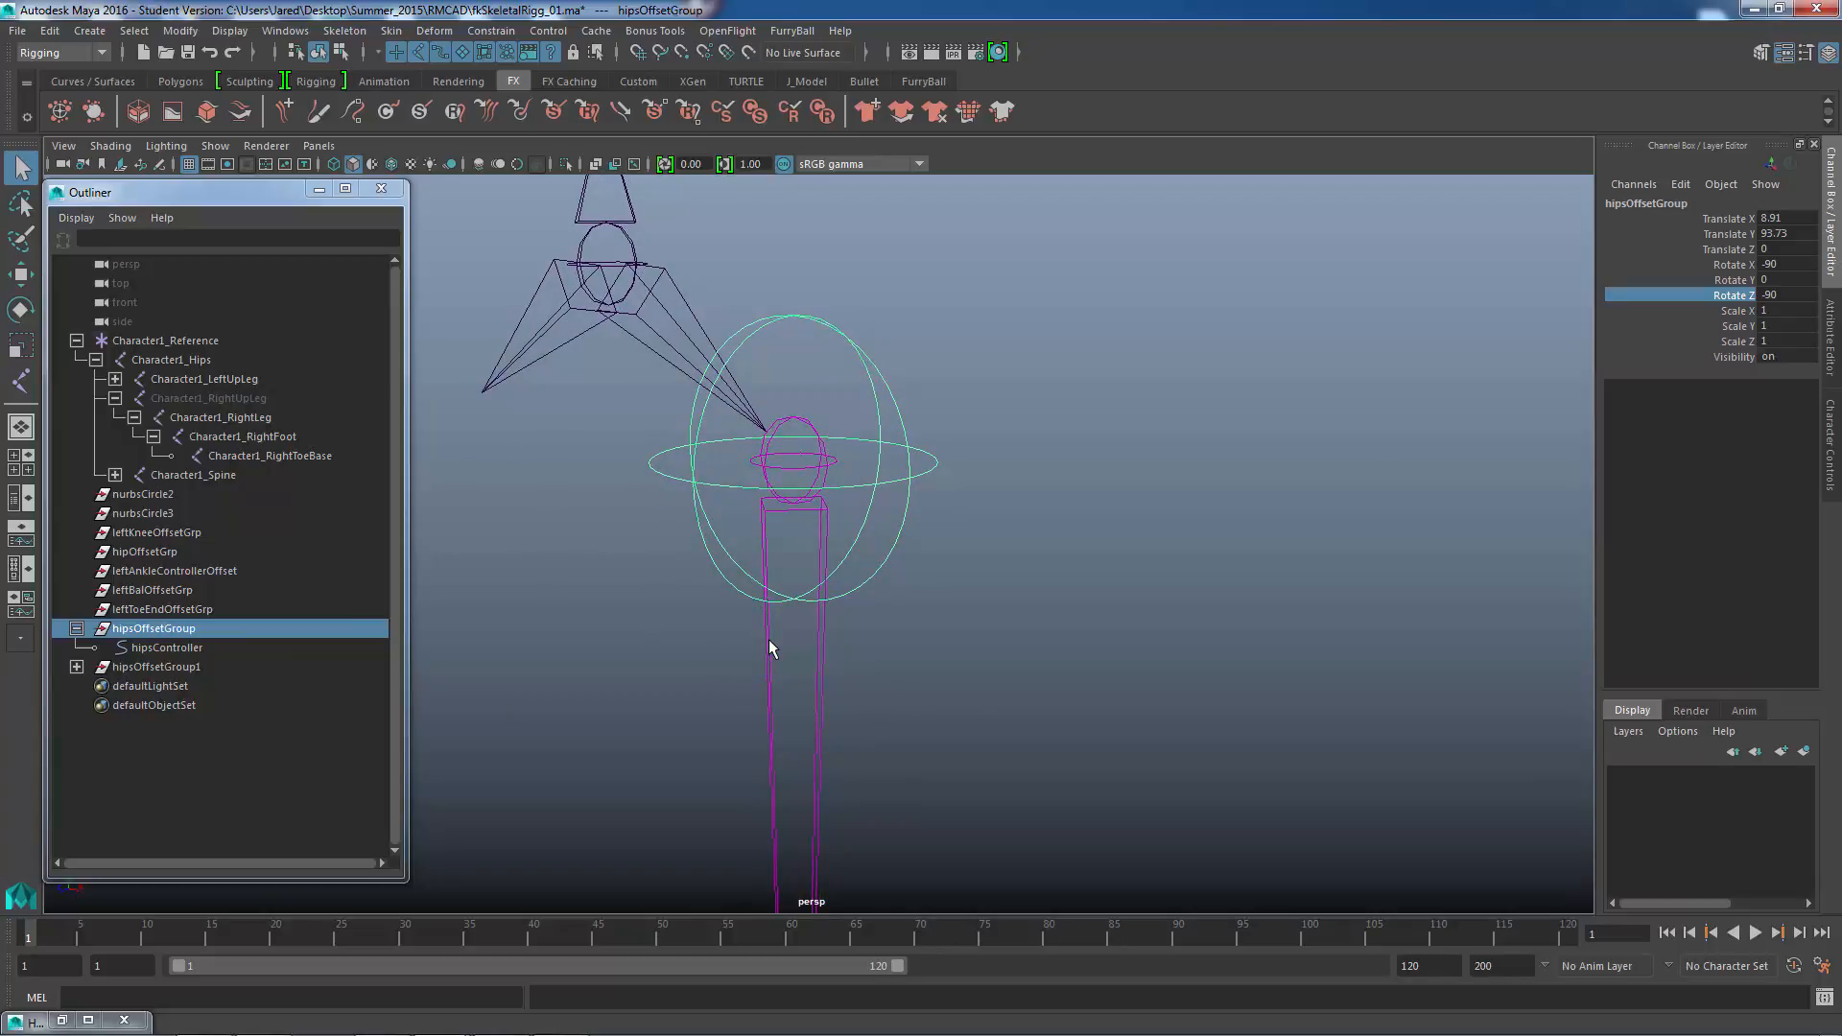
left_click(768, 639)
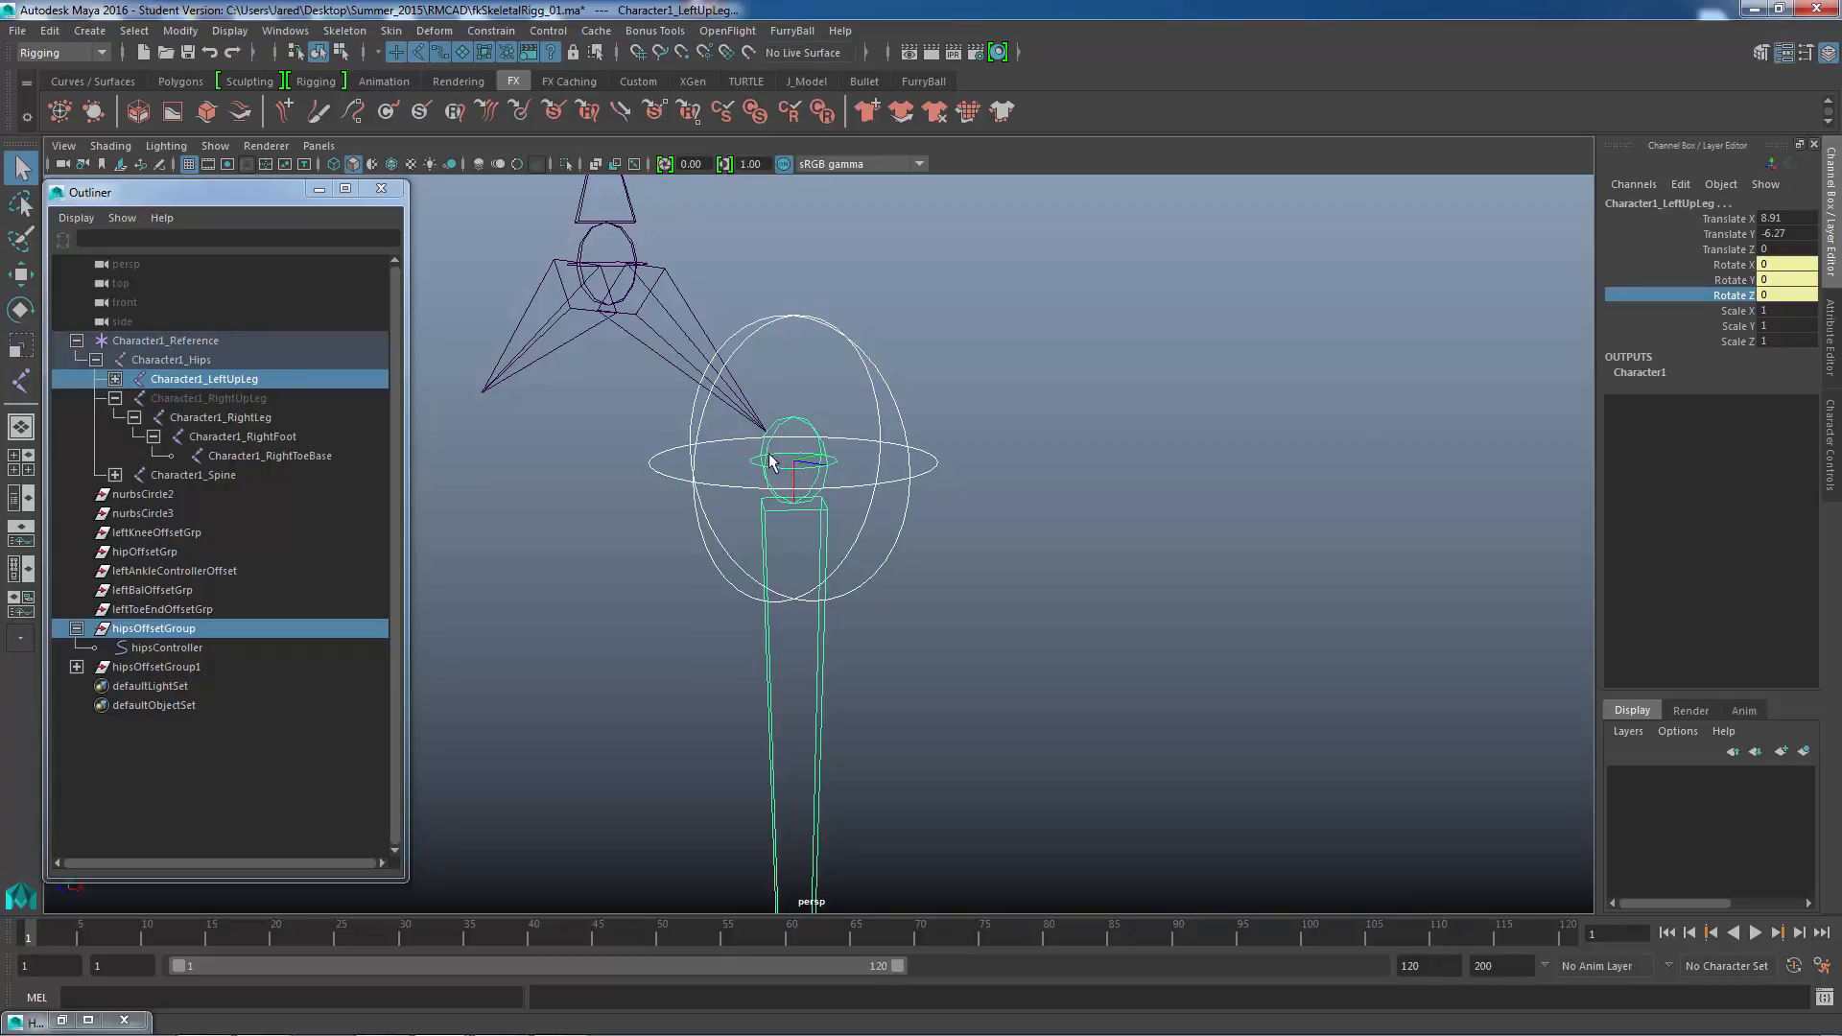
- Test moving the Character1_Hips joint to about 6.6, 98.7, -5 in Translate X, Y and Z
left_click(651, 341)
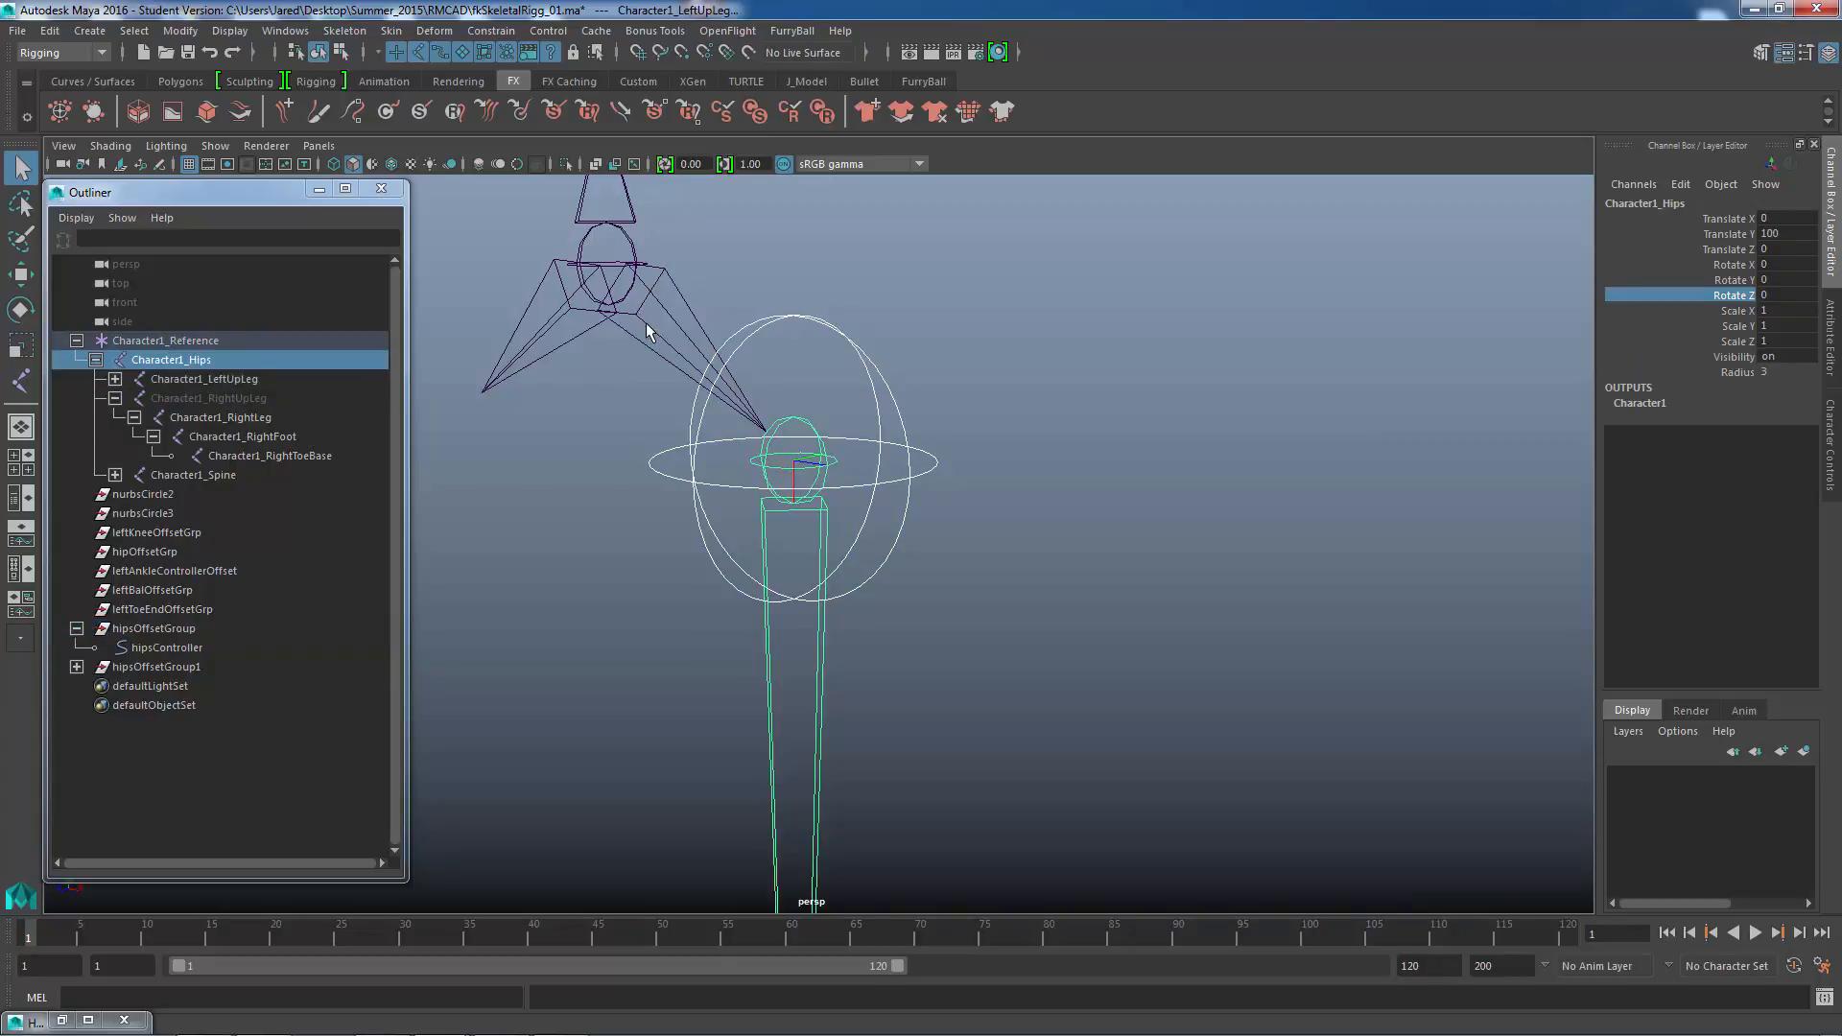
key("w")
scroll(814, 485, "down", 2)
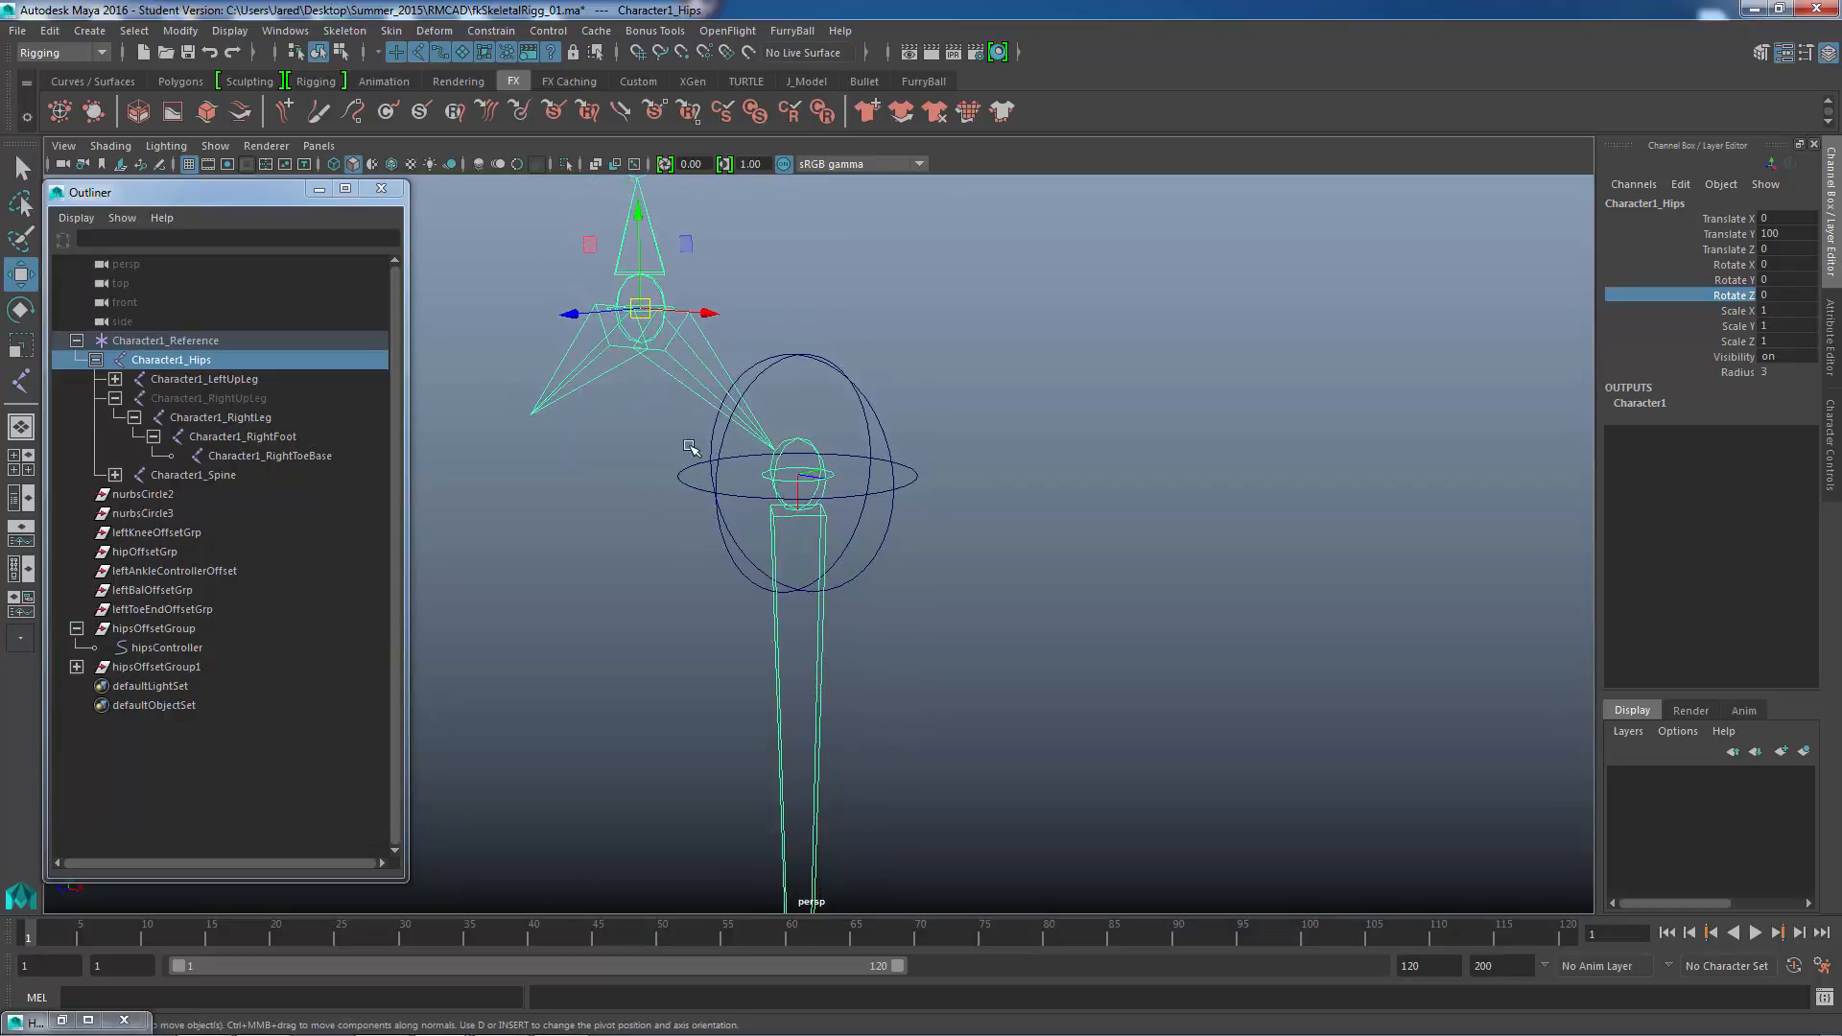
left_click_drag(642, 312, 831, 342)
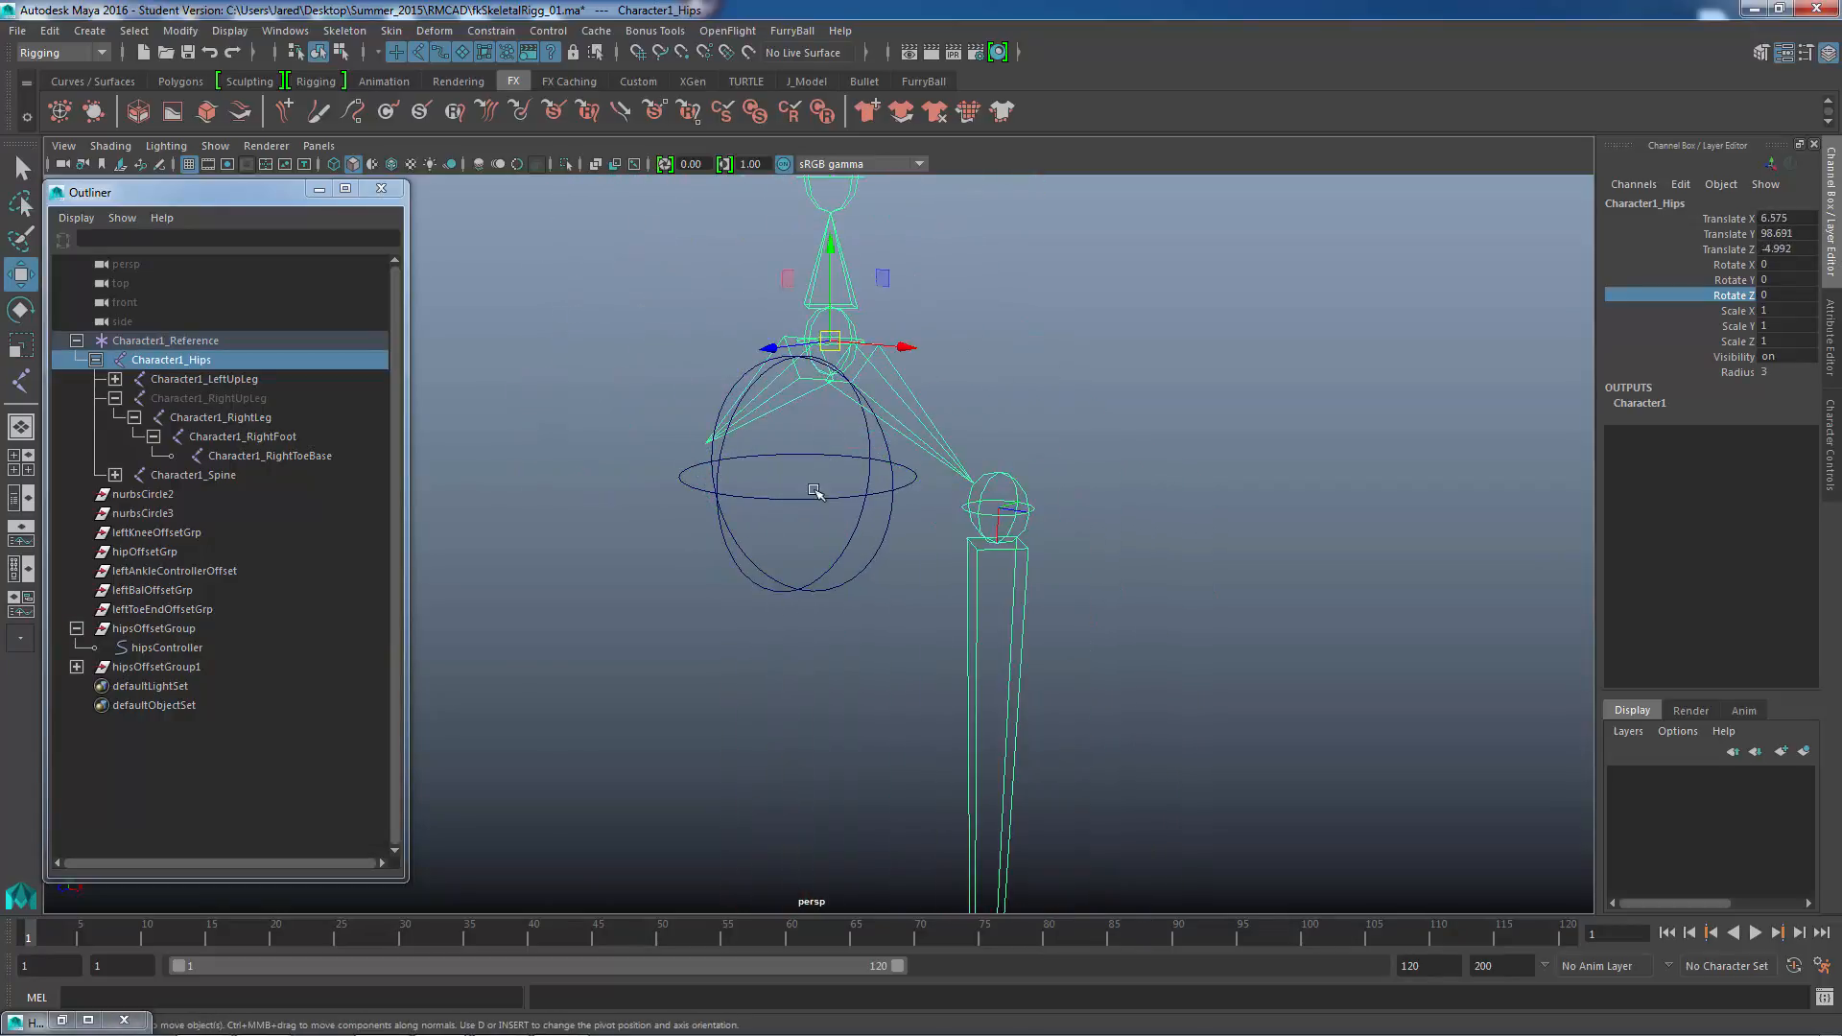
- Test rotating hipsController while the hips are displaced, and undo both the rotation and the hips move
left_click(738, 509)
key("e")
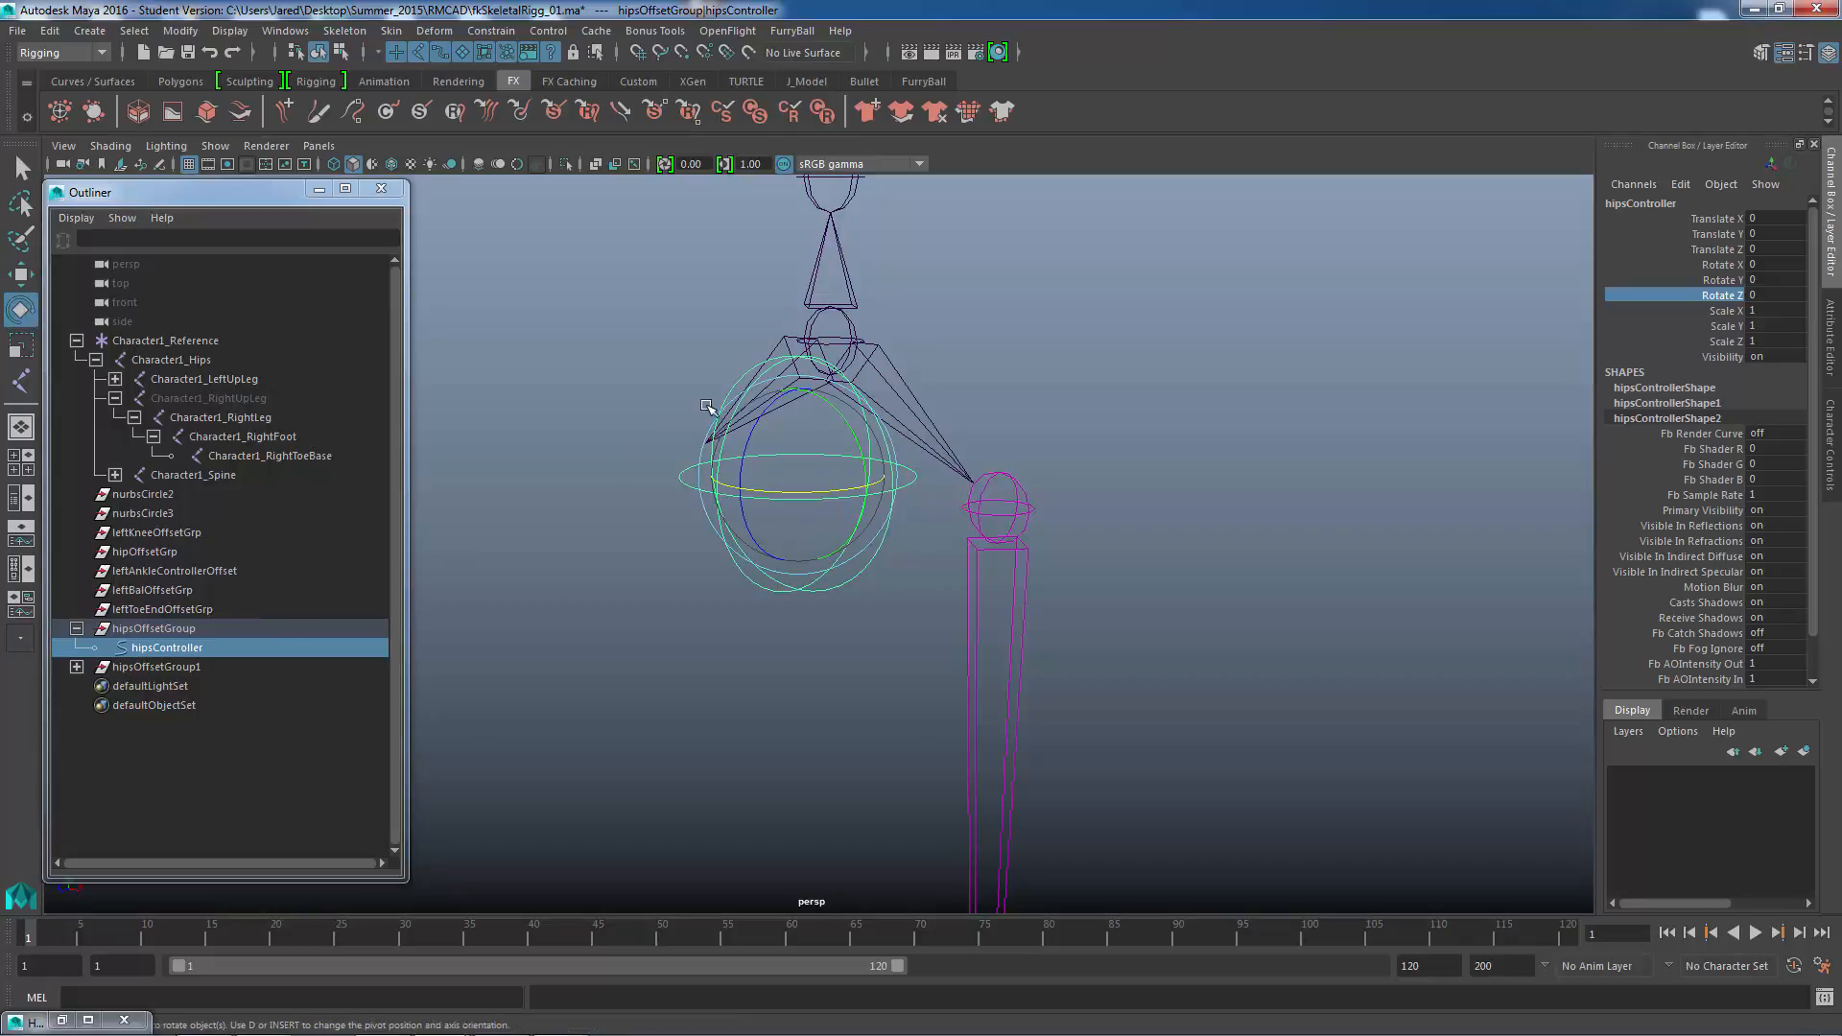
left_click_drag(719, 413, 863, 489)
key("ctrl+z")
key("ctrl+z")
key("ctrl+z")
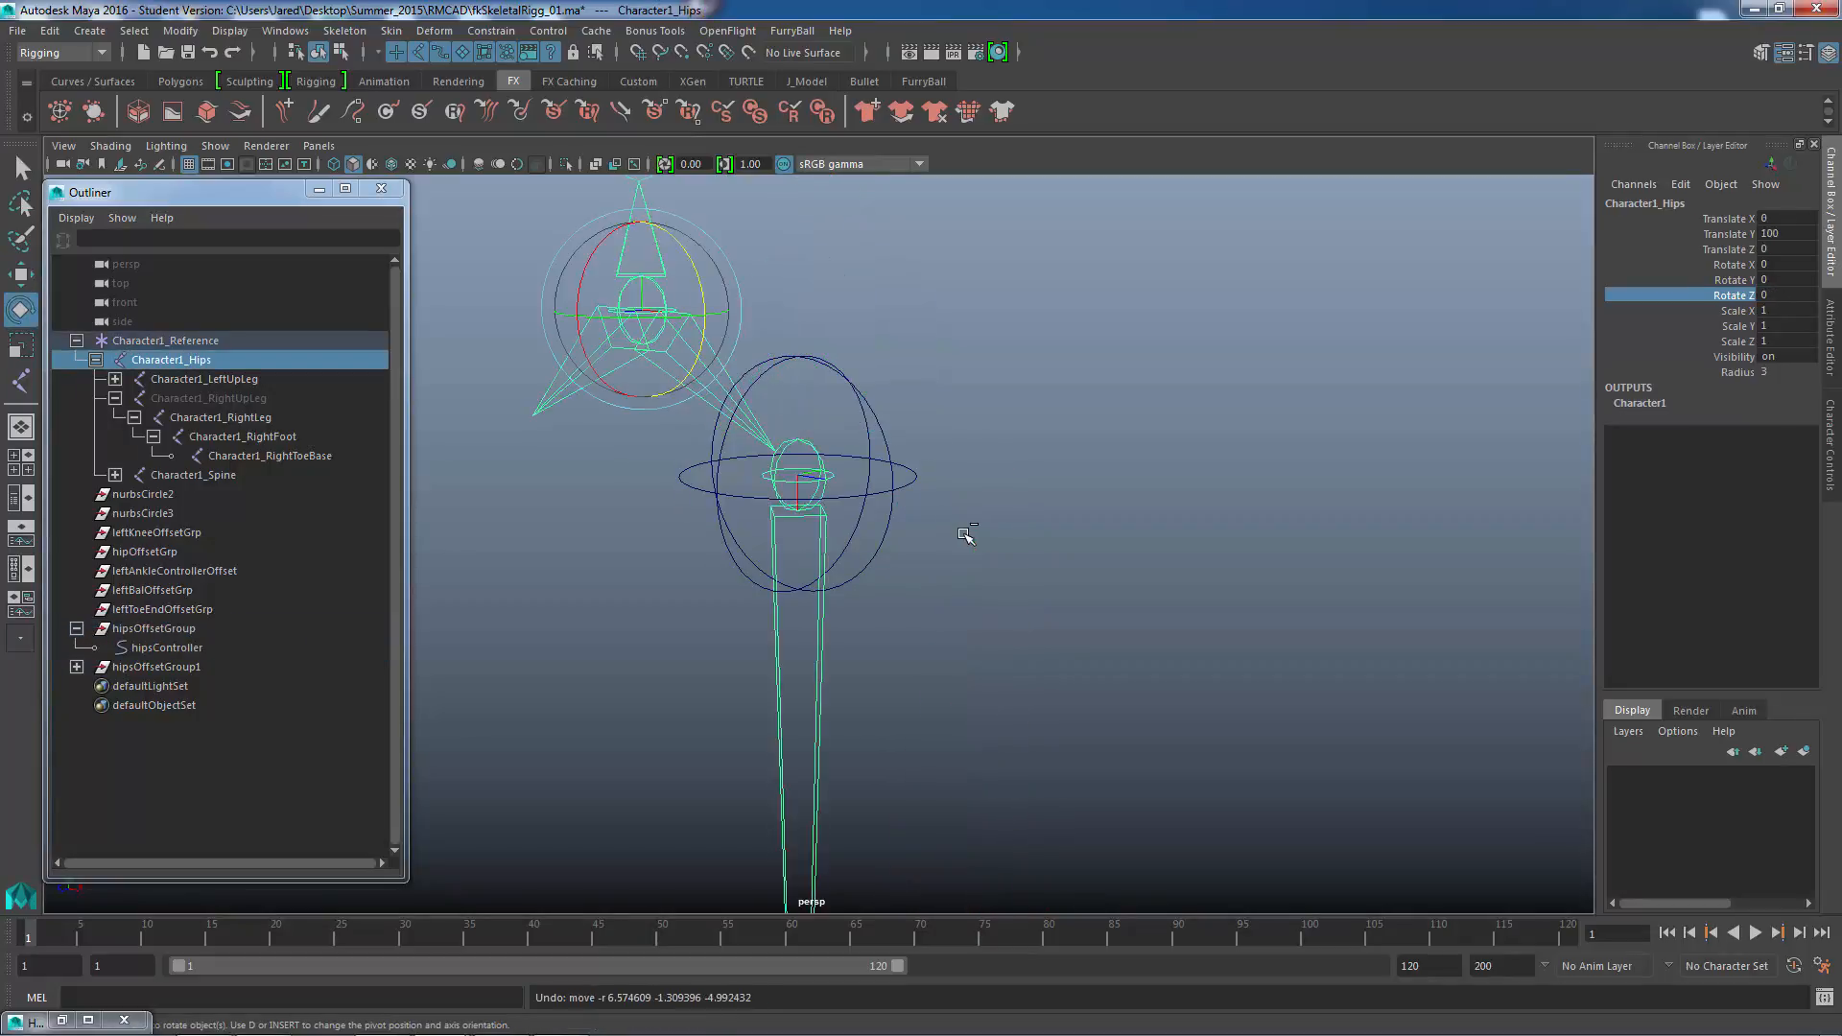
middle_click_drag(819, 508, 818, 521, "alt")
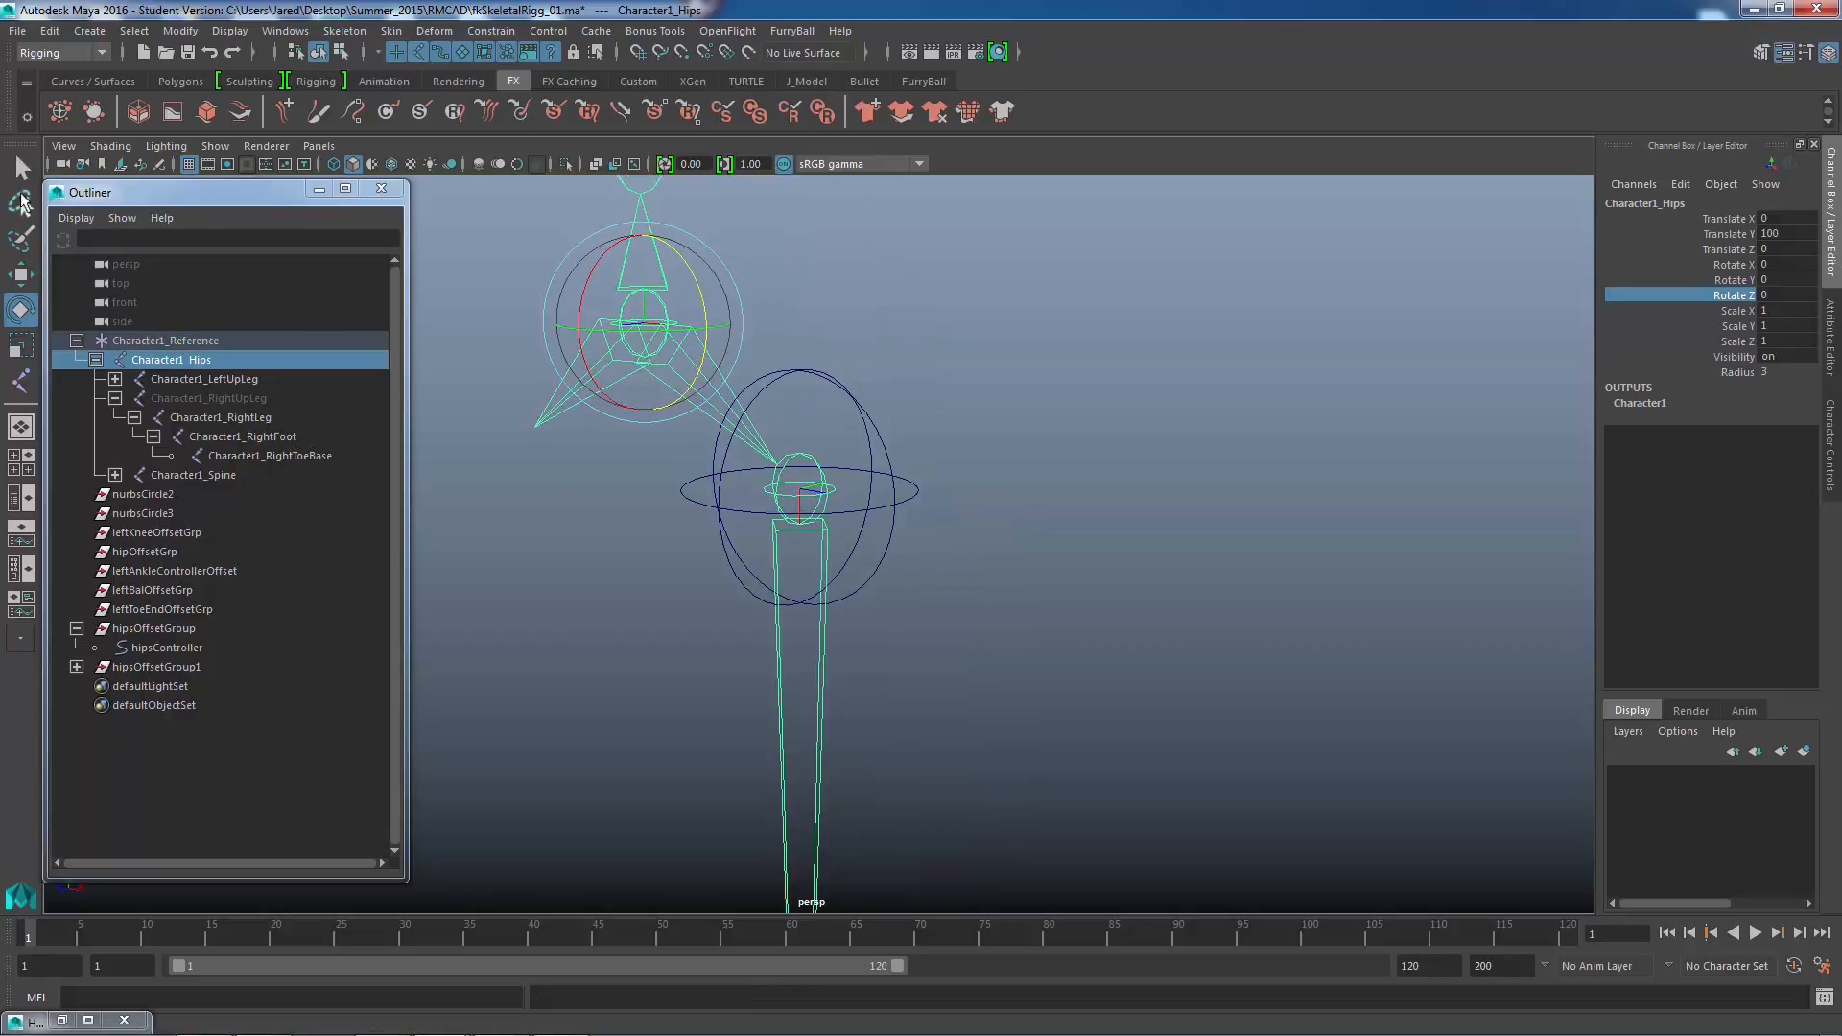
- Parent hipsOffsetGroup, the group above hipsController, under the Character1_LeftUpLeg joint
left_click(22, 168)
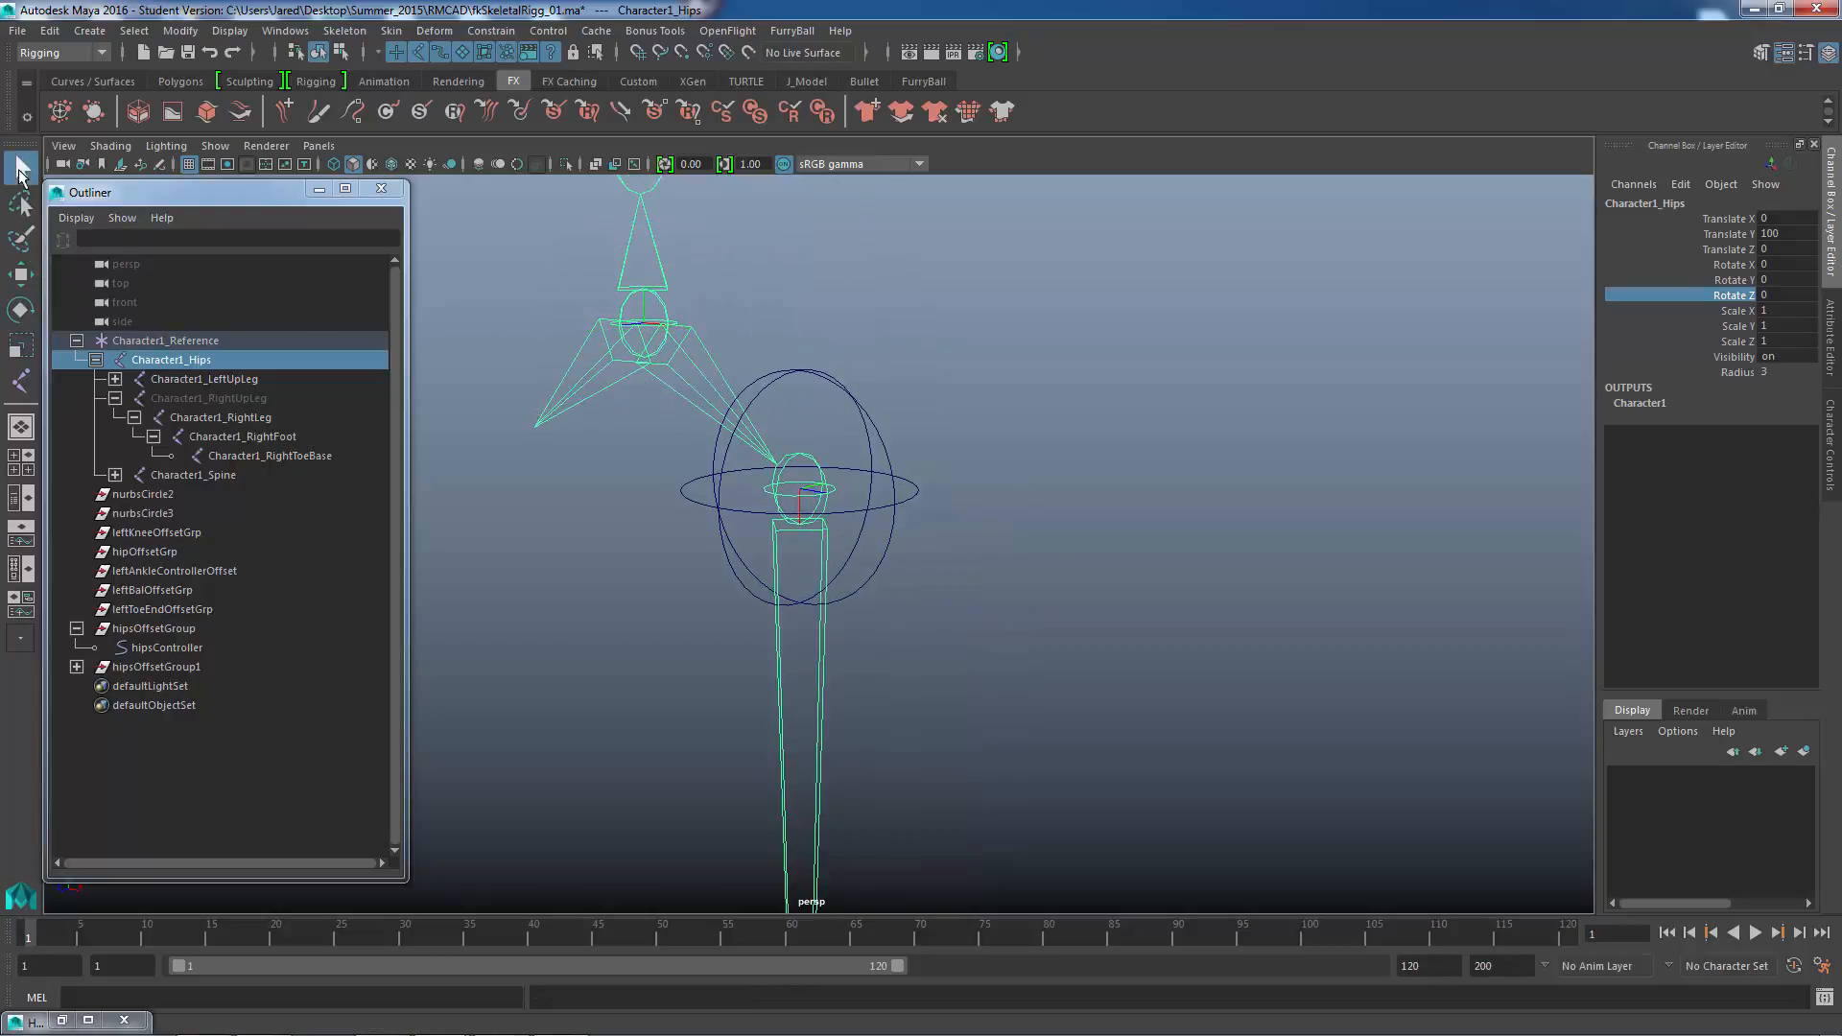
left_click(704, 509)
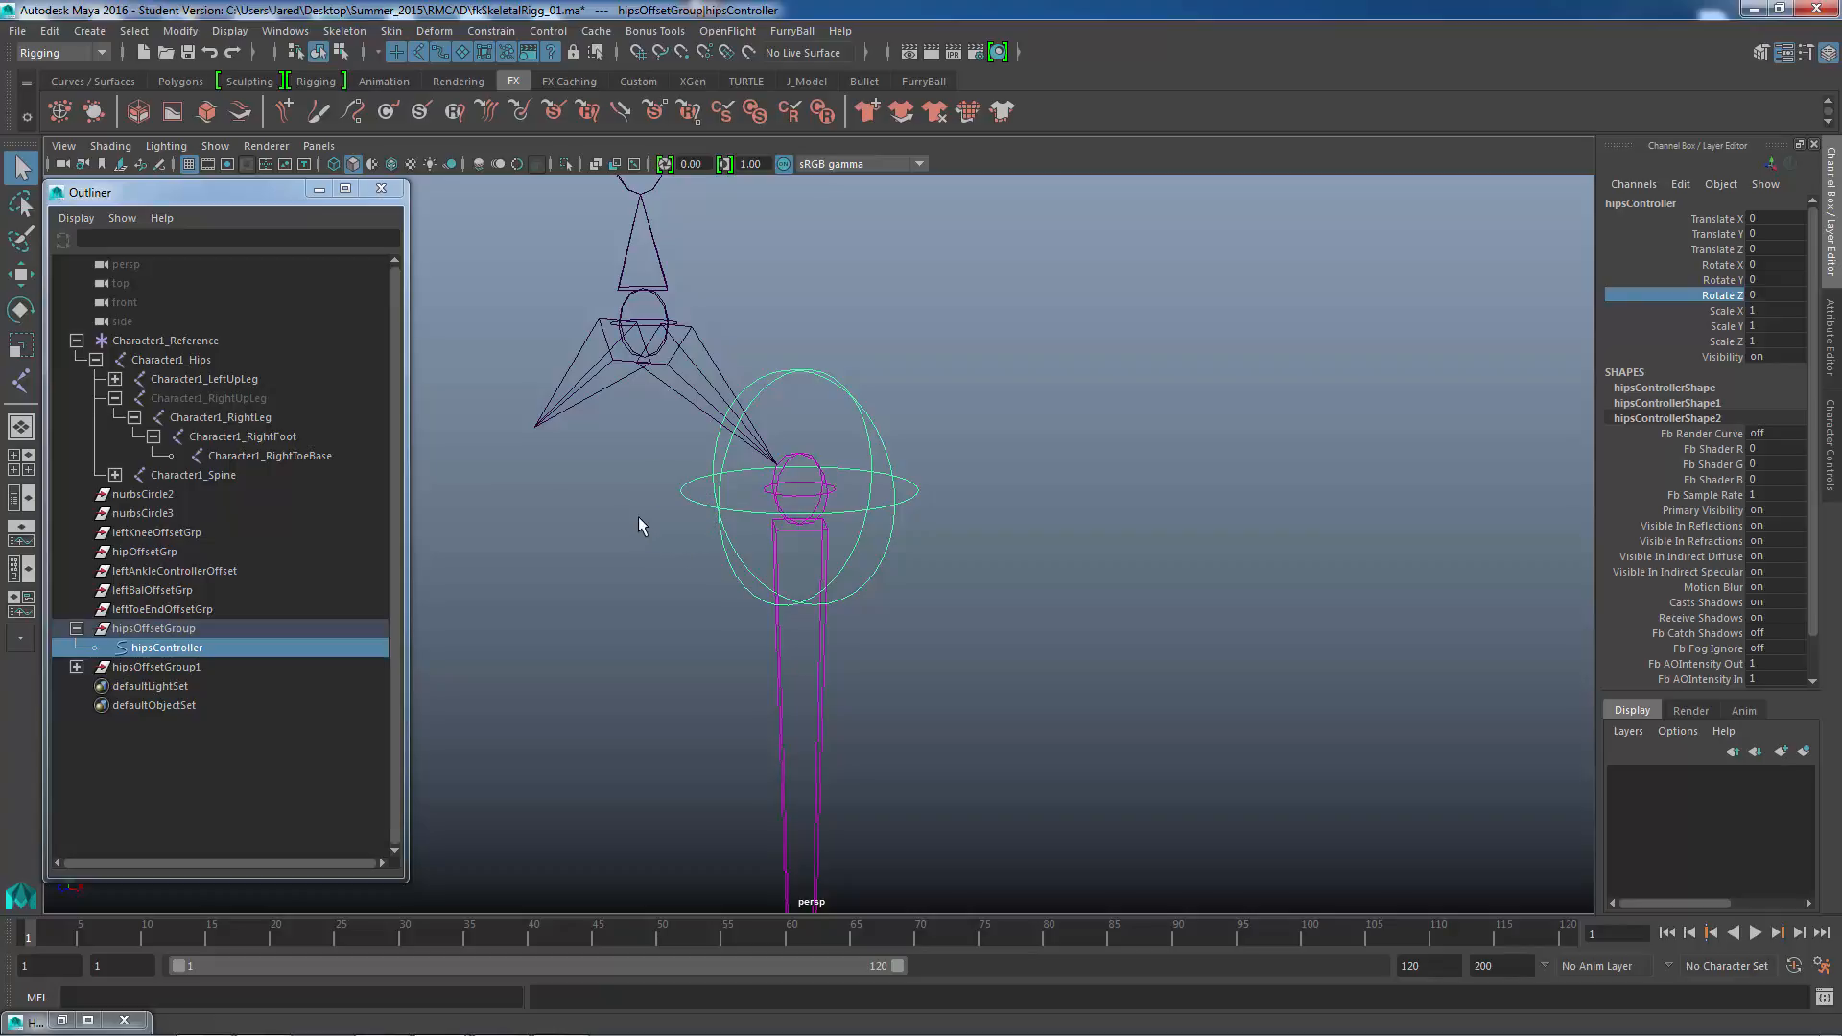
key("Up")
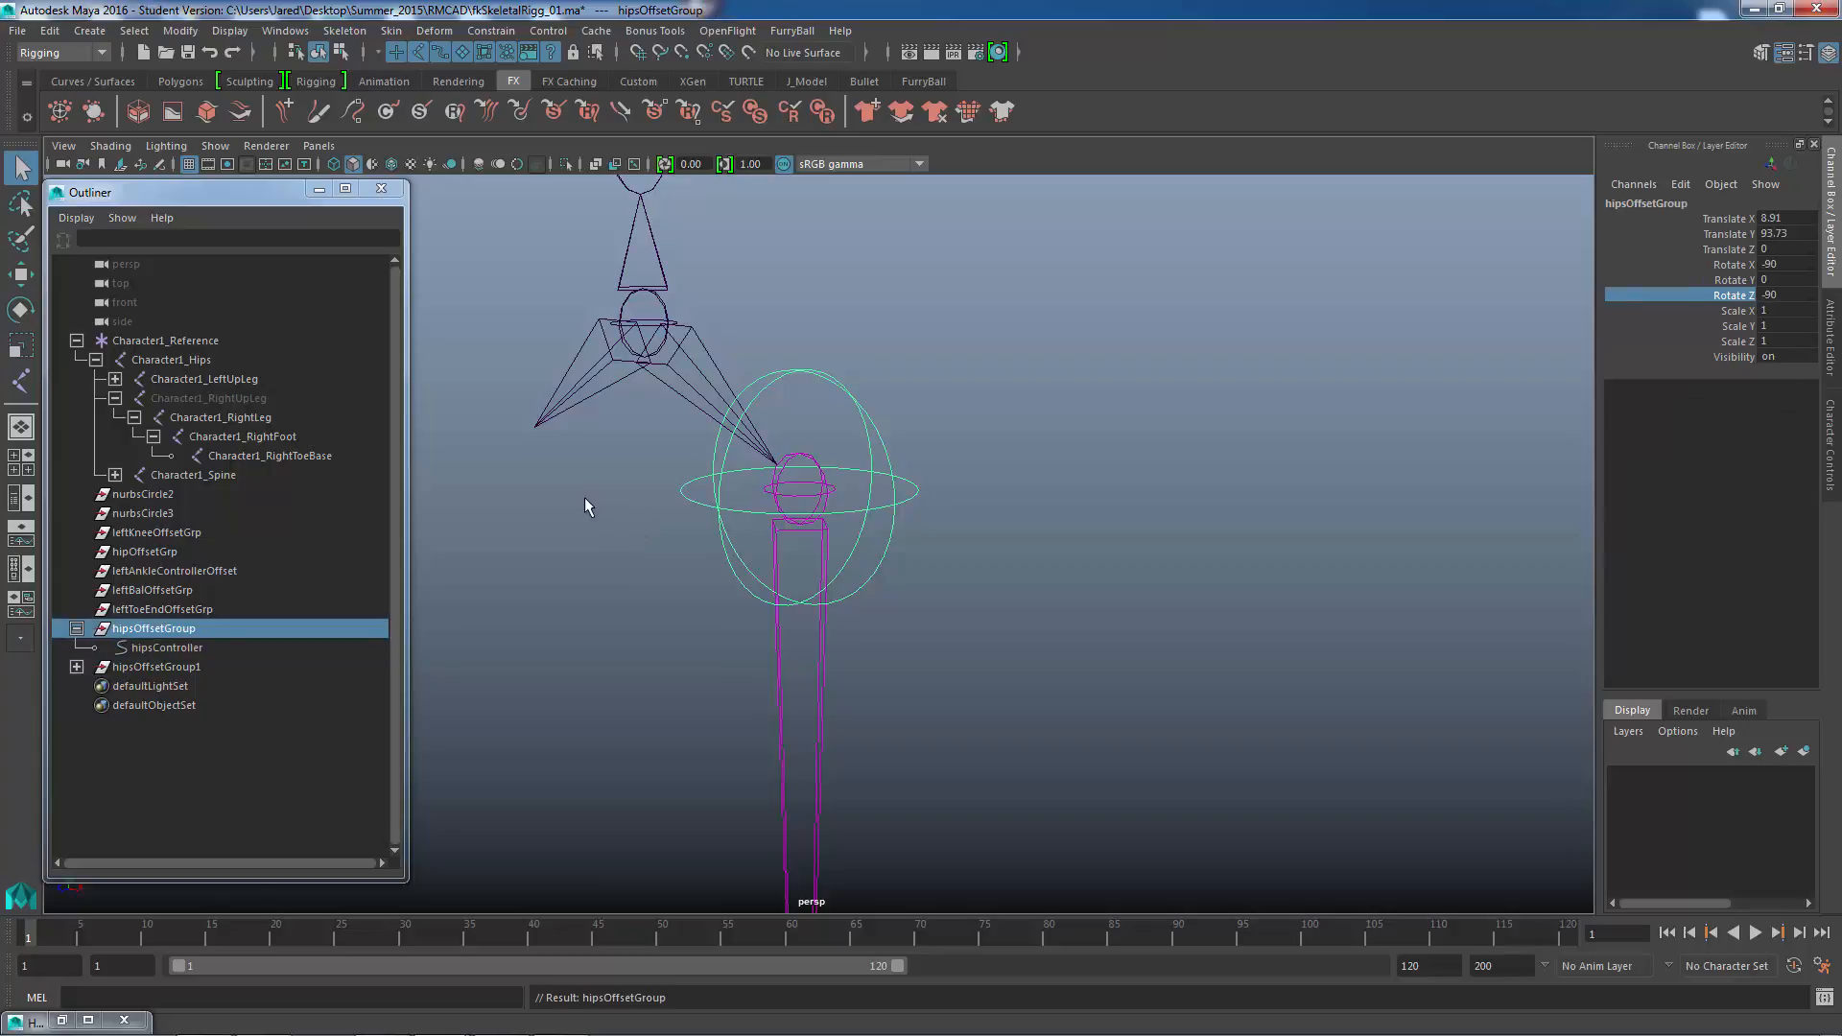
left_click(187, 649)
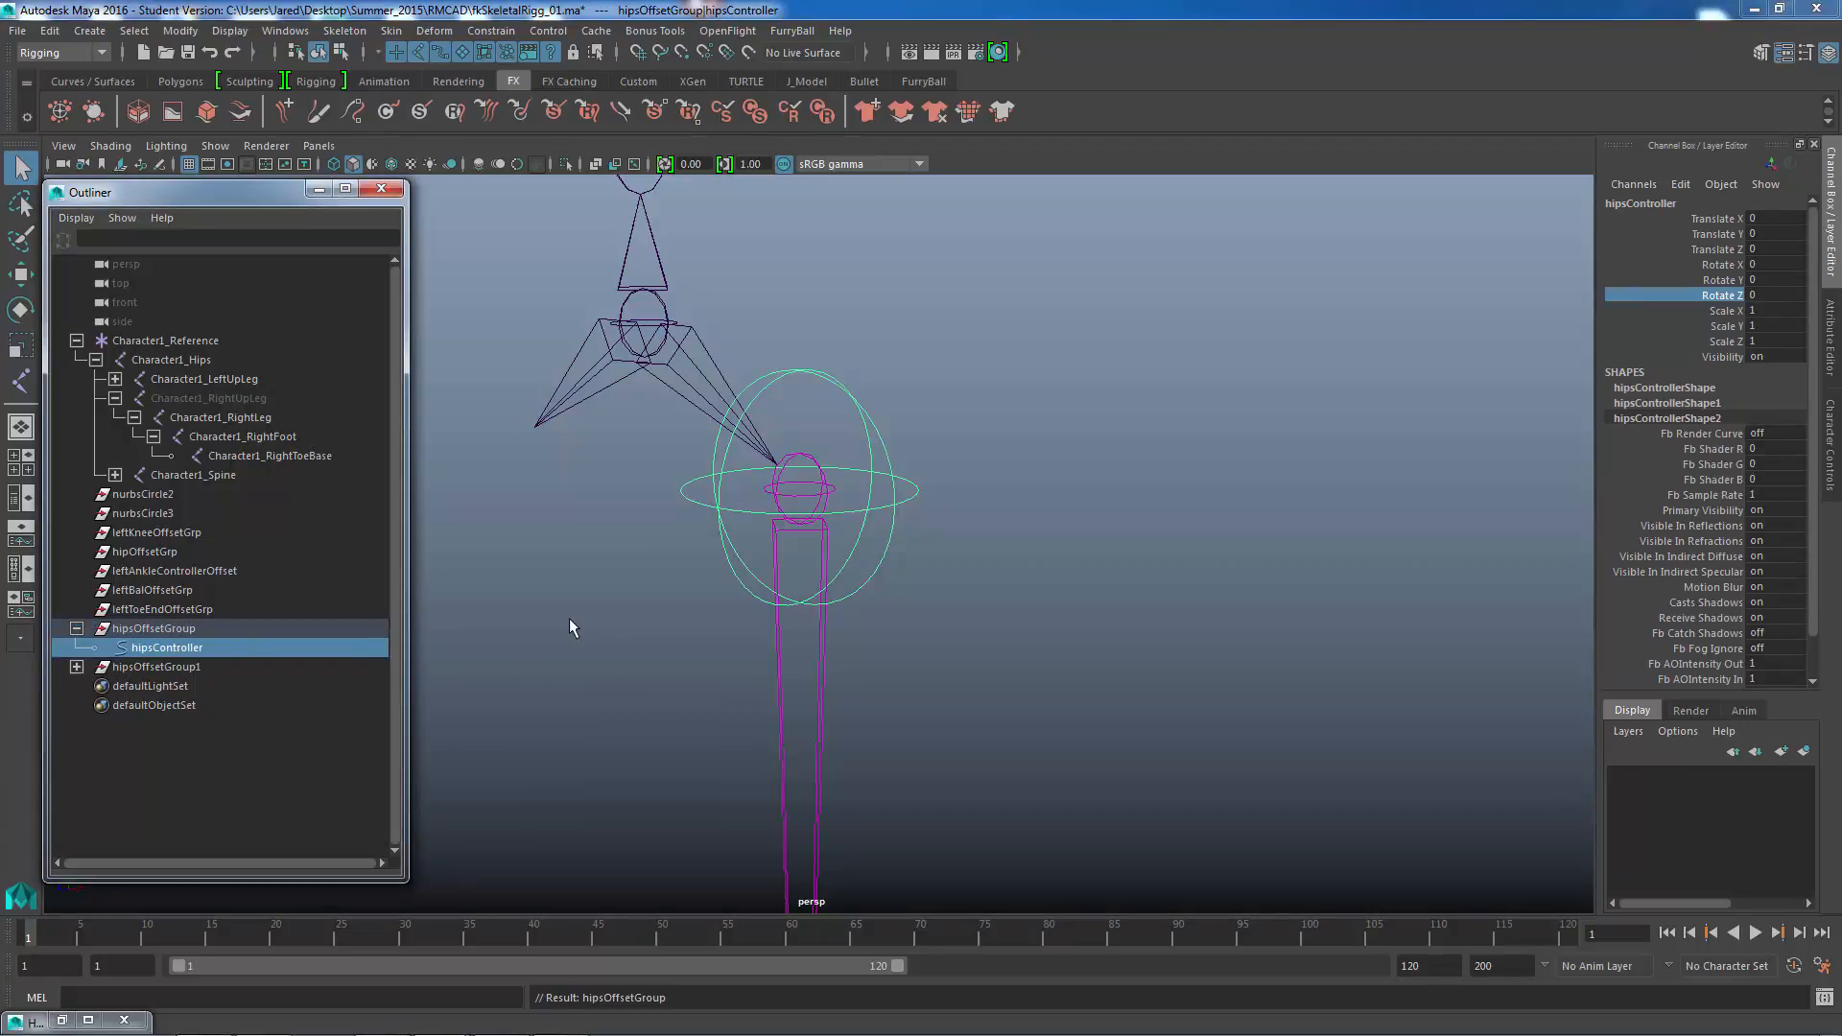
key("Up")
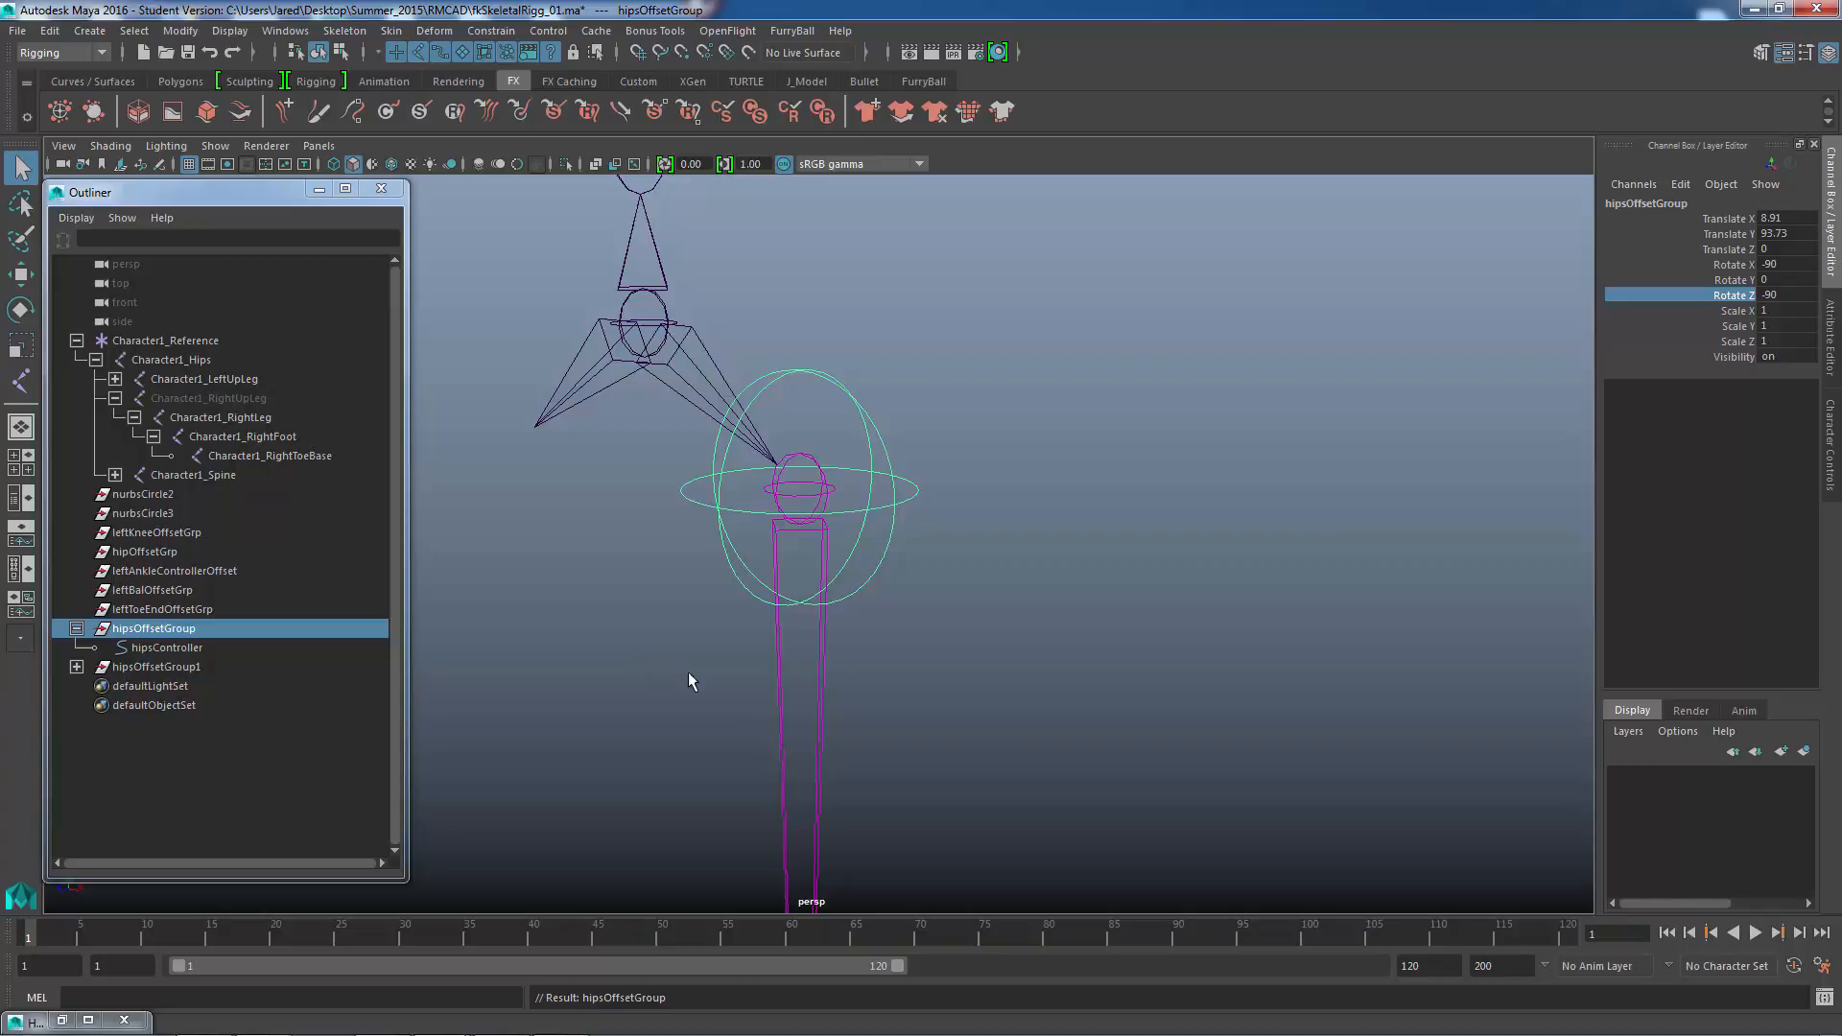
left_click(779, 650, "shift")
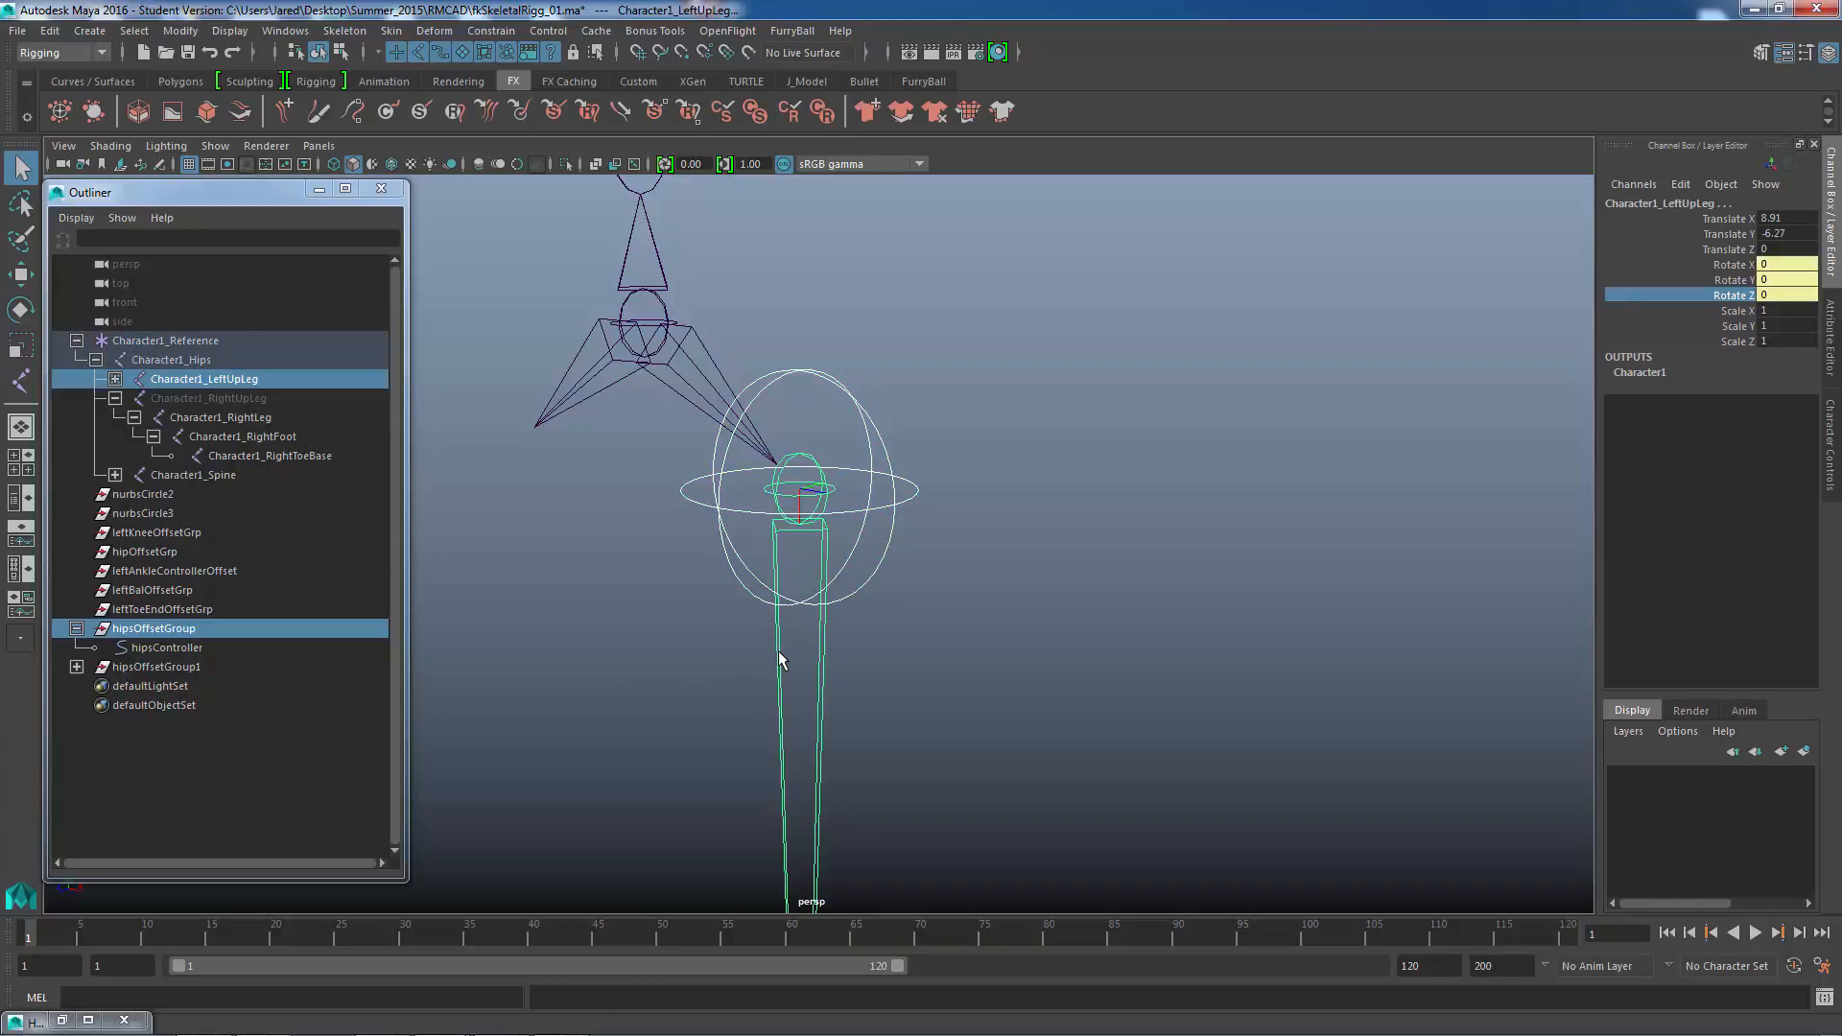
left_click(48, 30)
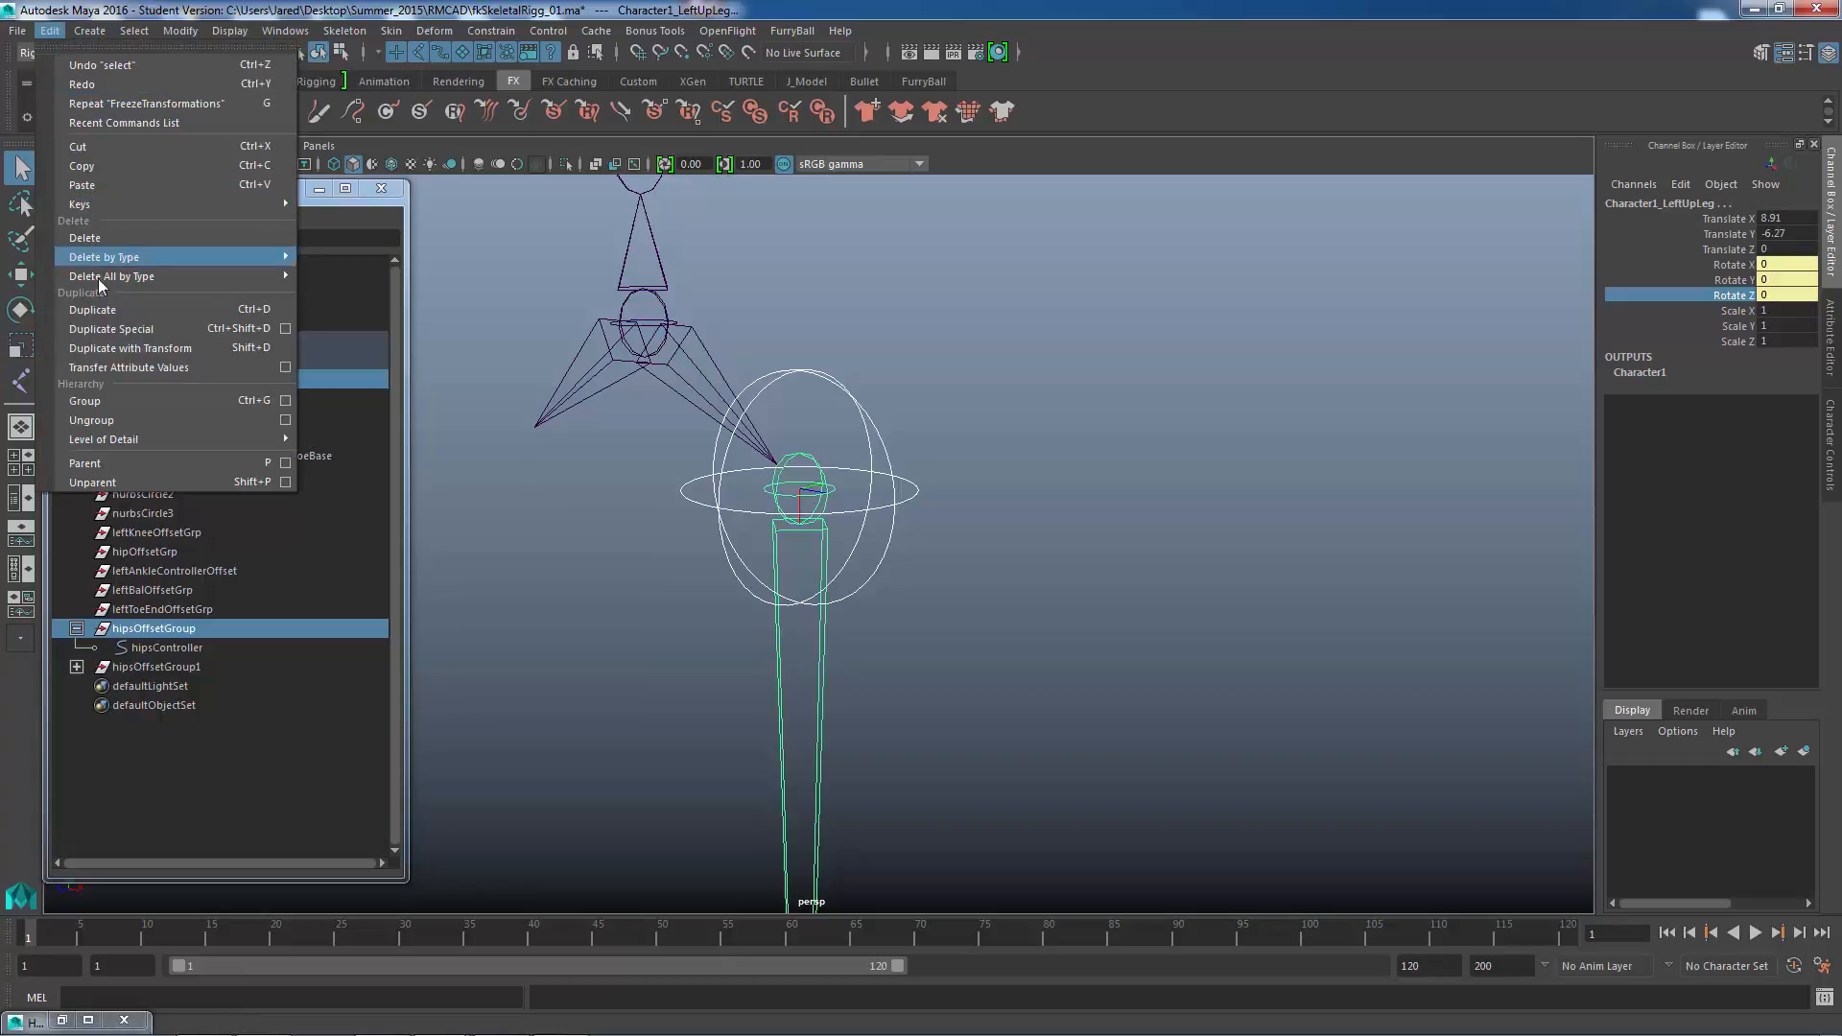
left_click(137, 464)
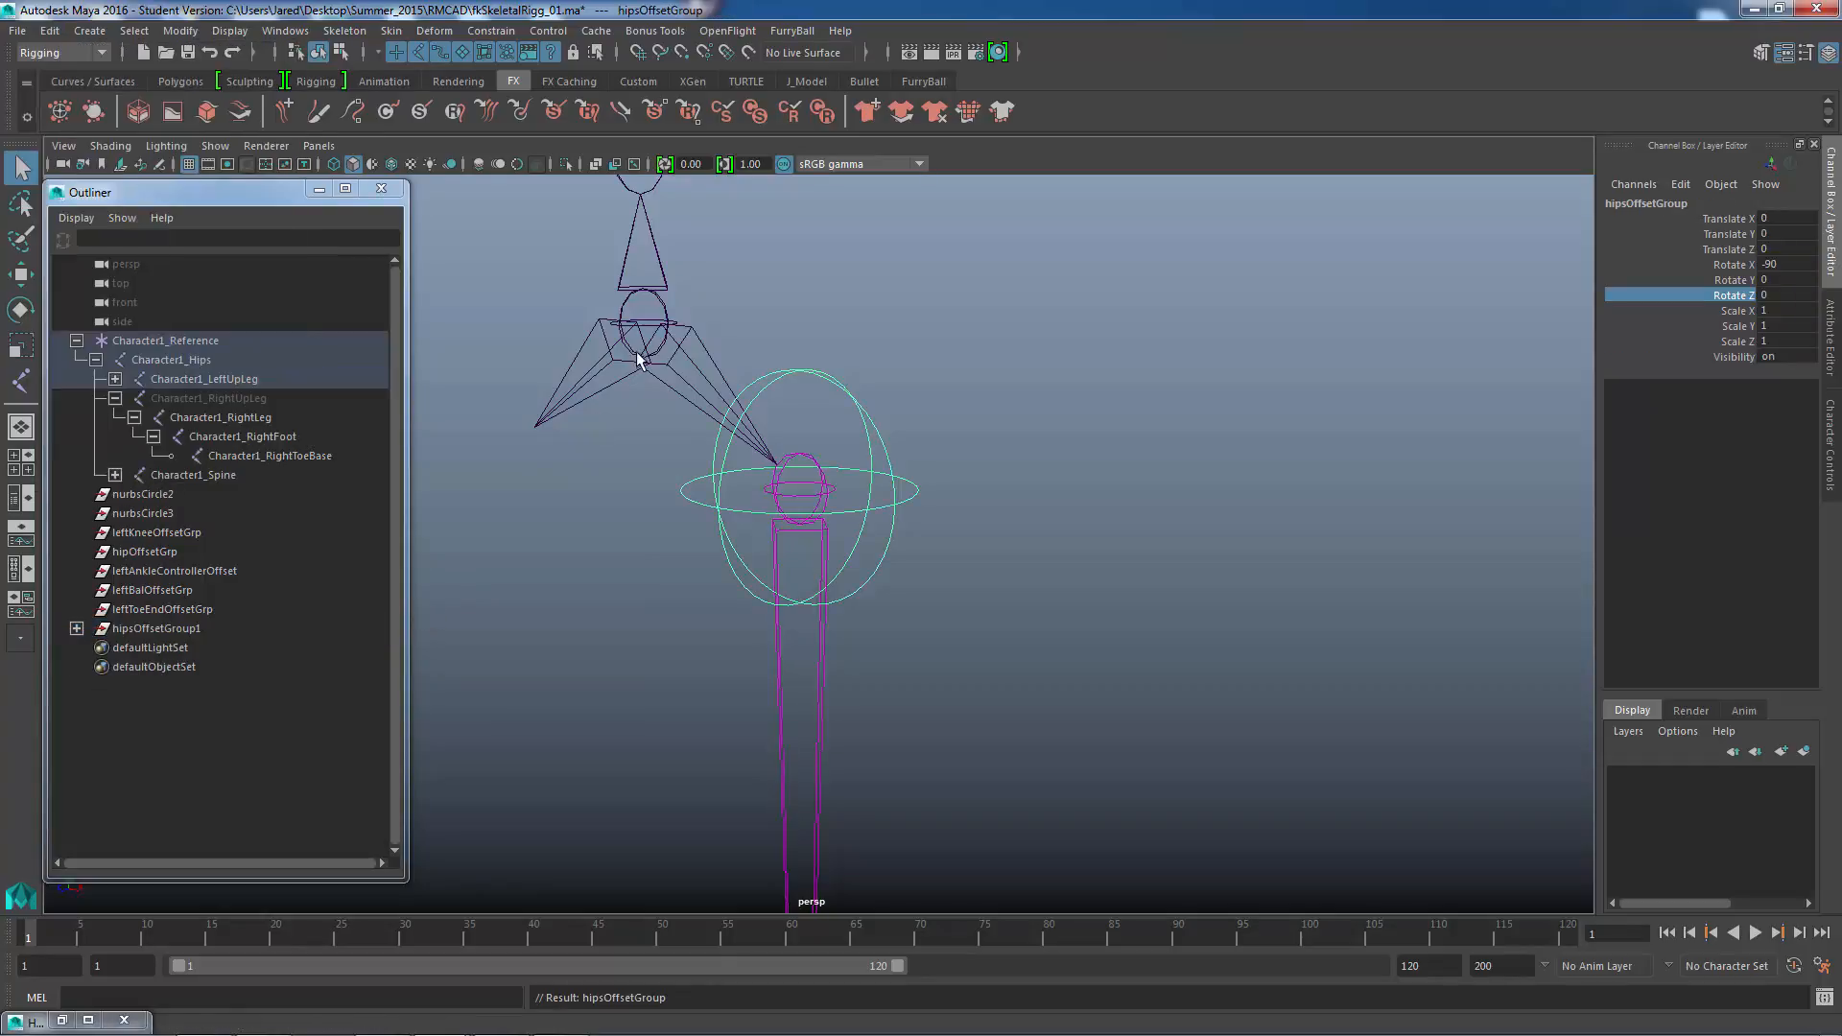
- Test the parented controller by moving Character1_Hips to about 14.5, 102.1, -12.5 in Translate X, Y and Z
left_click(660, 380)
key("w")
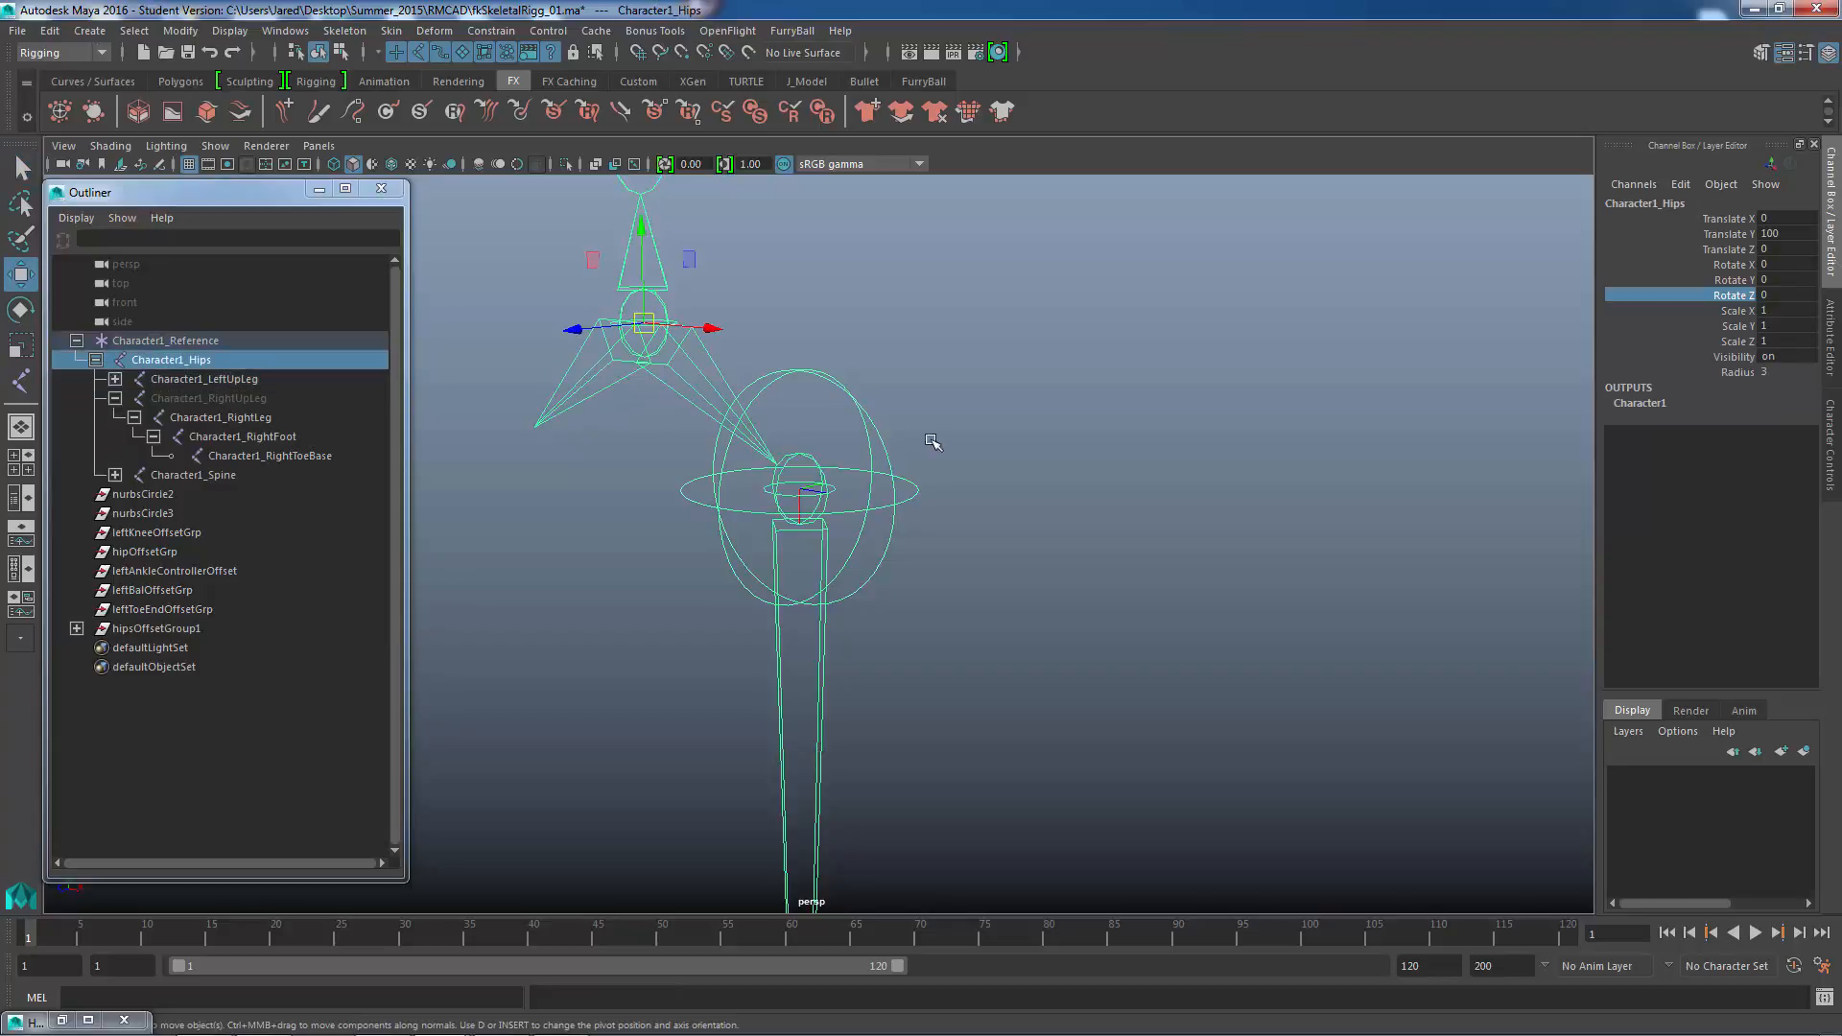
left_click_drag(933, 442, 1049, 374)
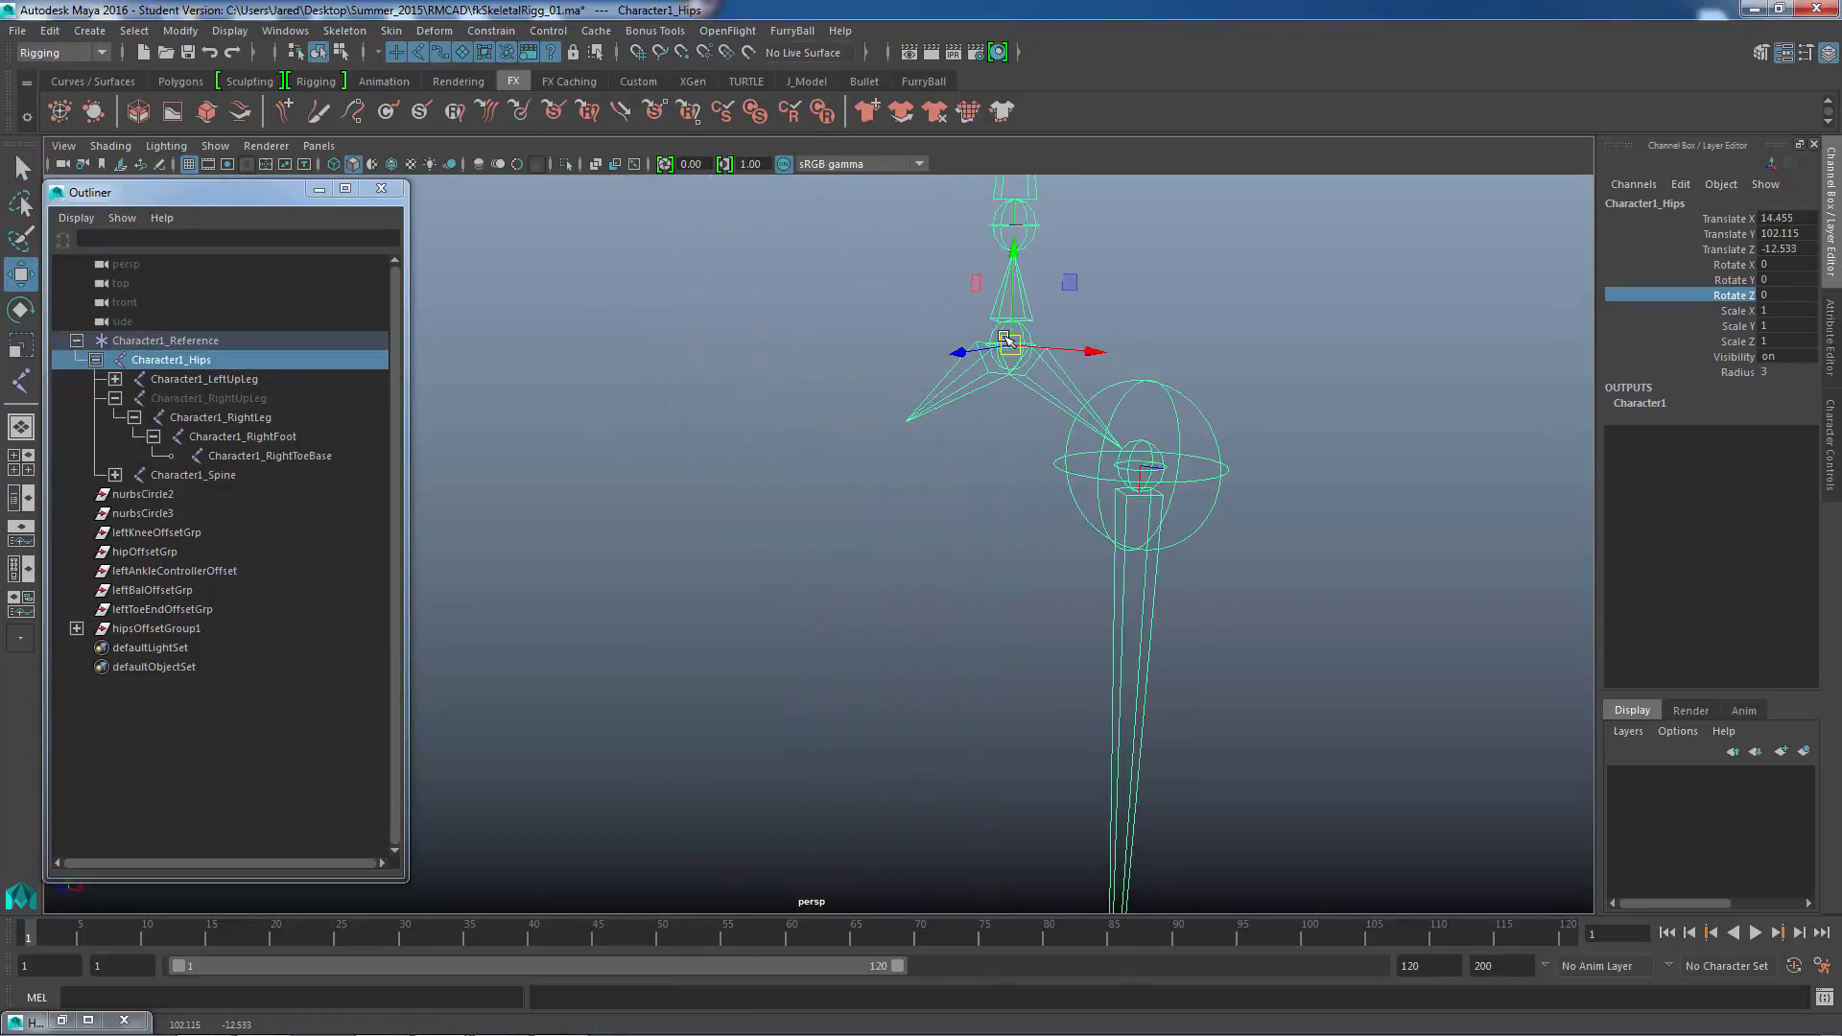
- Test rotating the parented hipsController, and undo the rotation and the Character1_Hips move
left_click(1095, 477)
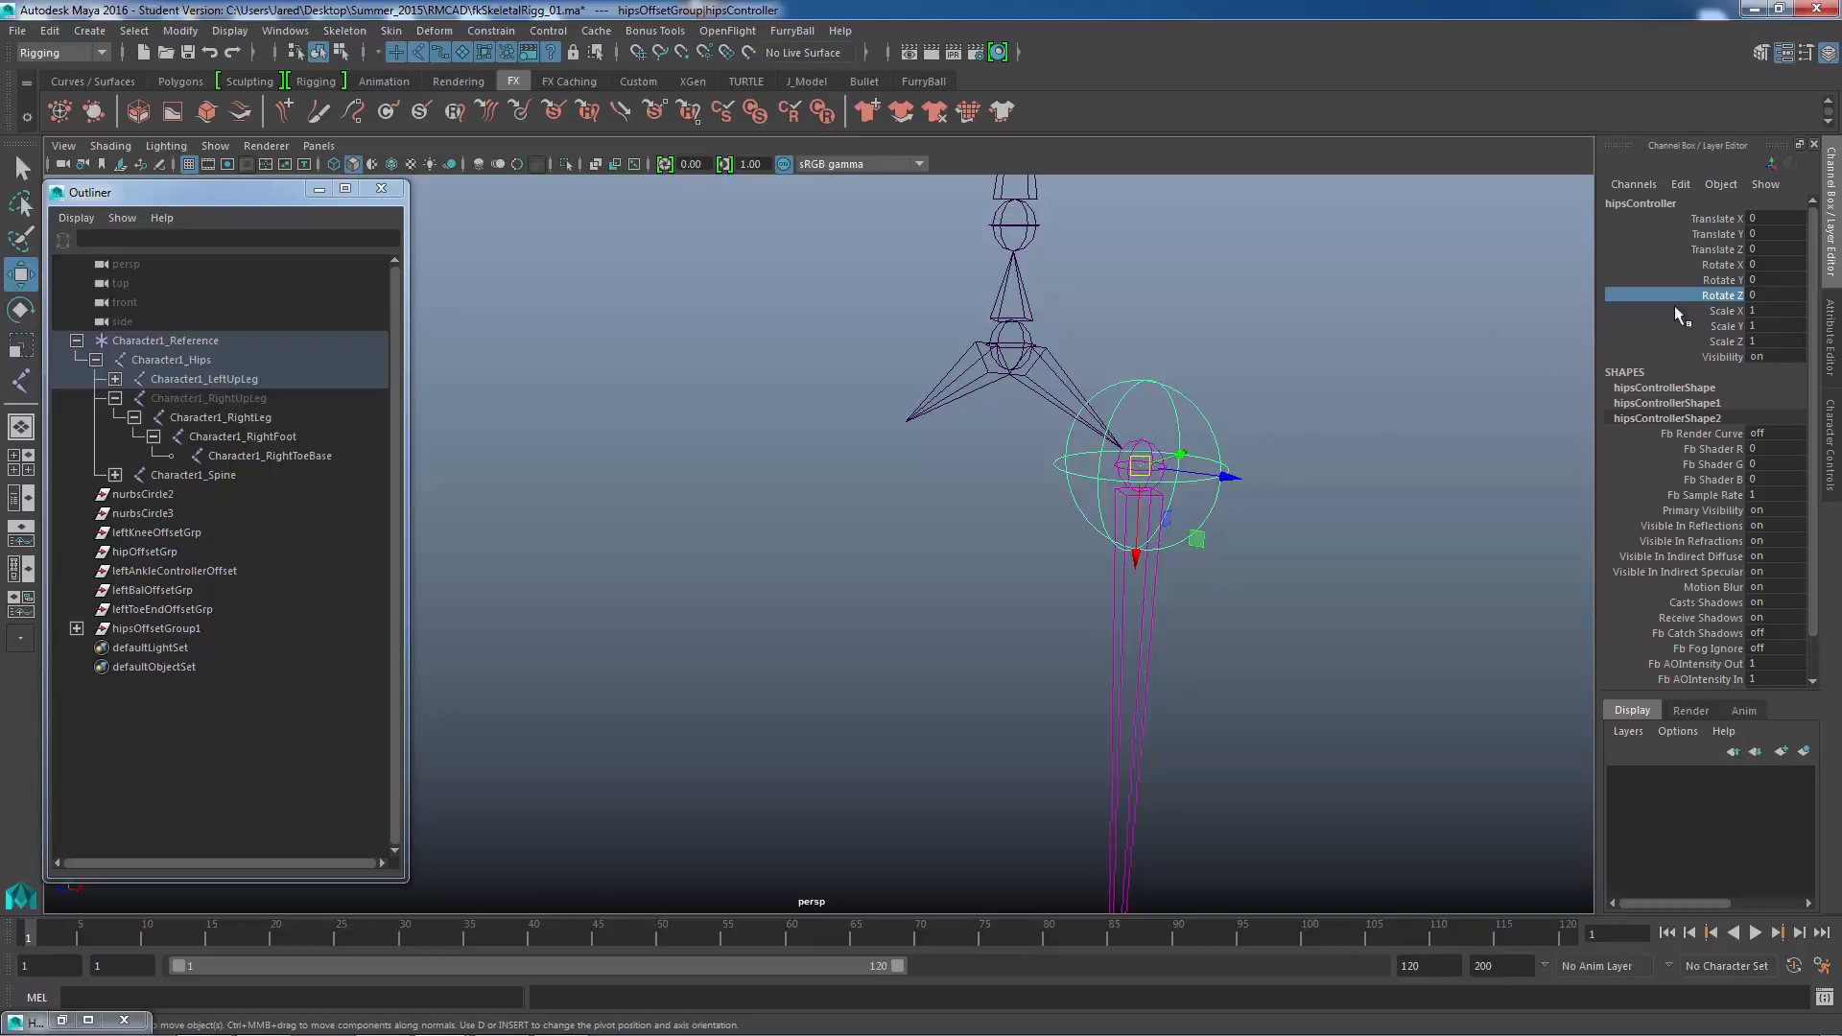
key("e")
middle_click_drag(808, 695, 695, 716)
key("ctrl+z")
key("ctrl+z")
key("ctrl+z")
key("ctrl+z")
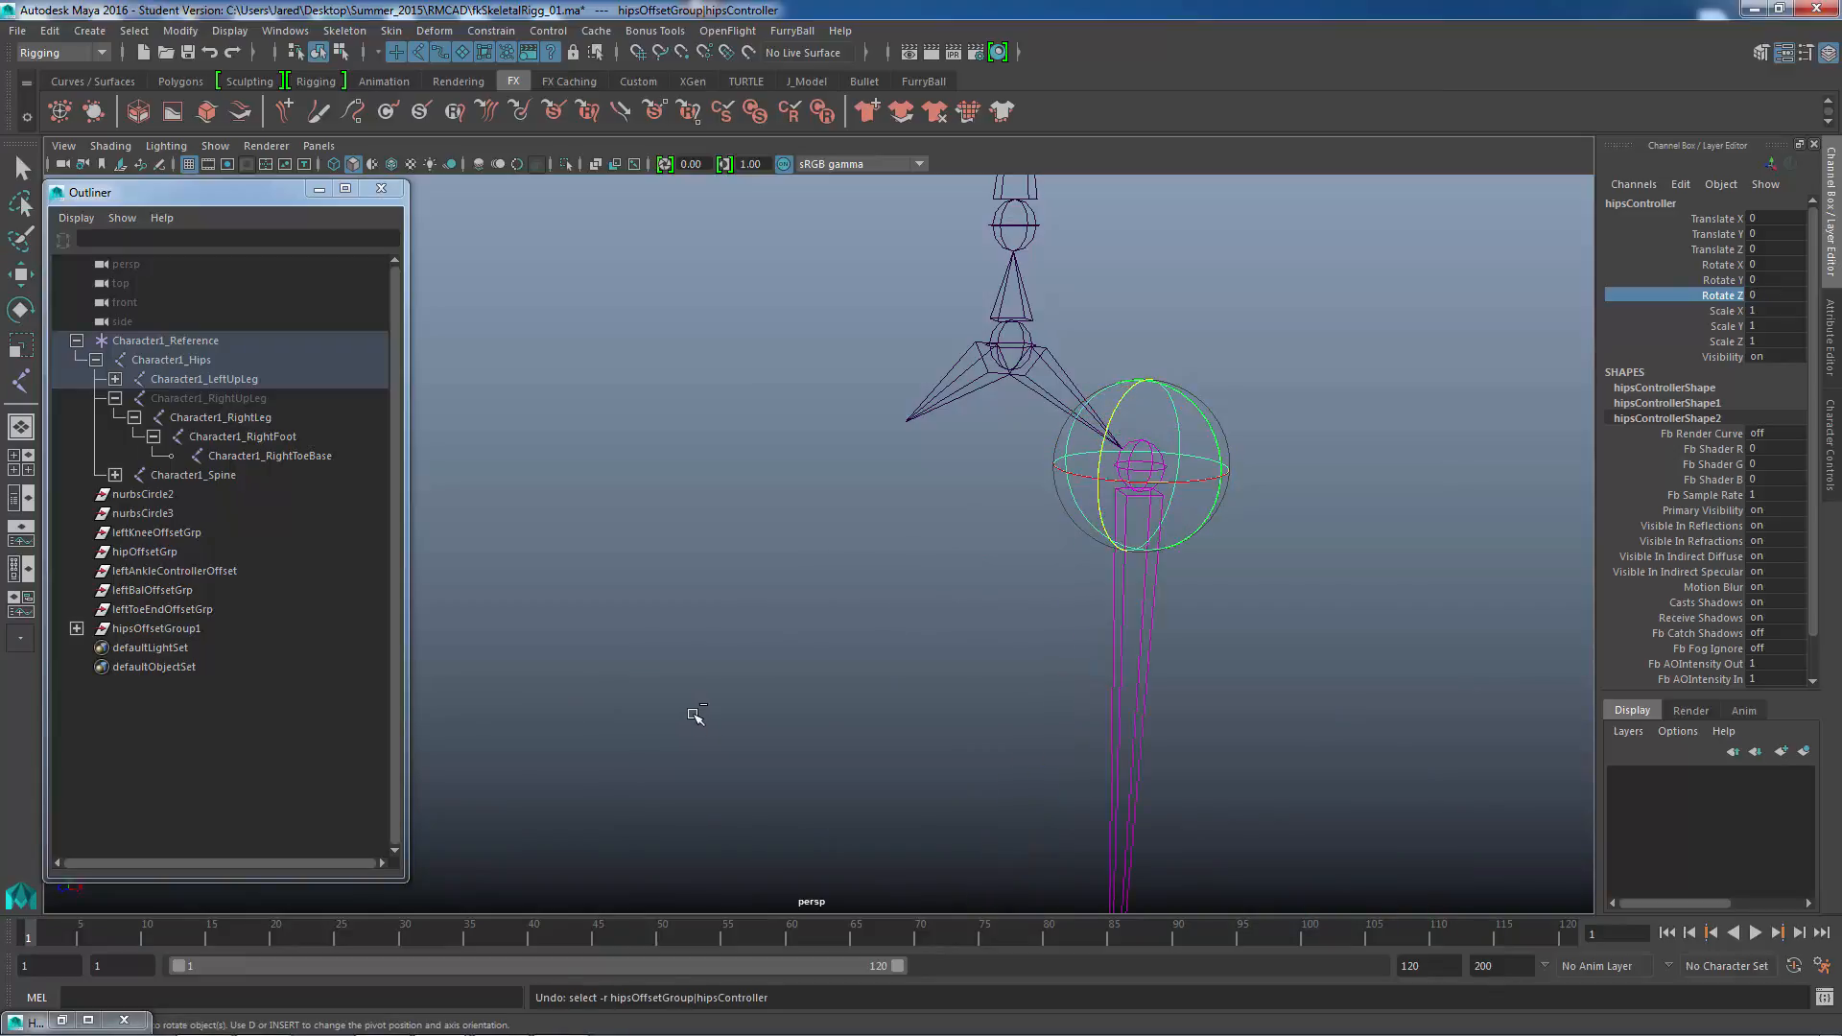
key("ctrl+z")
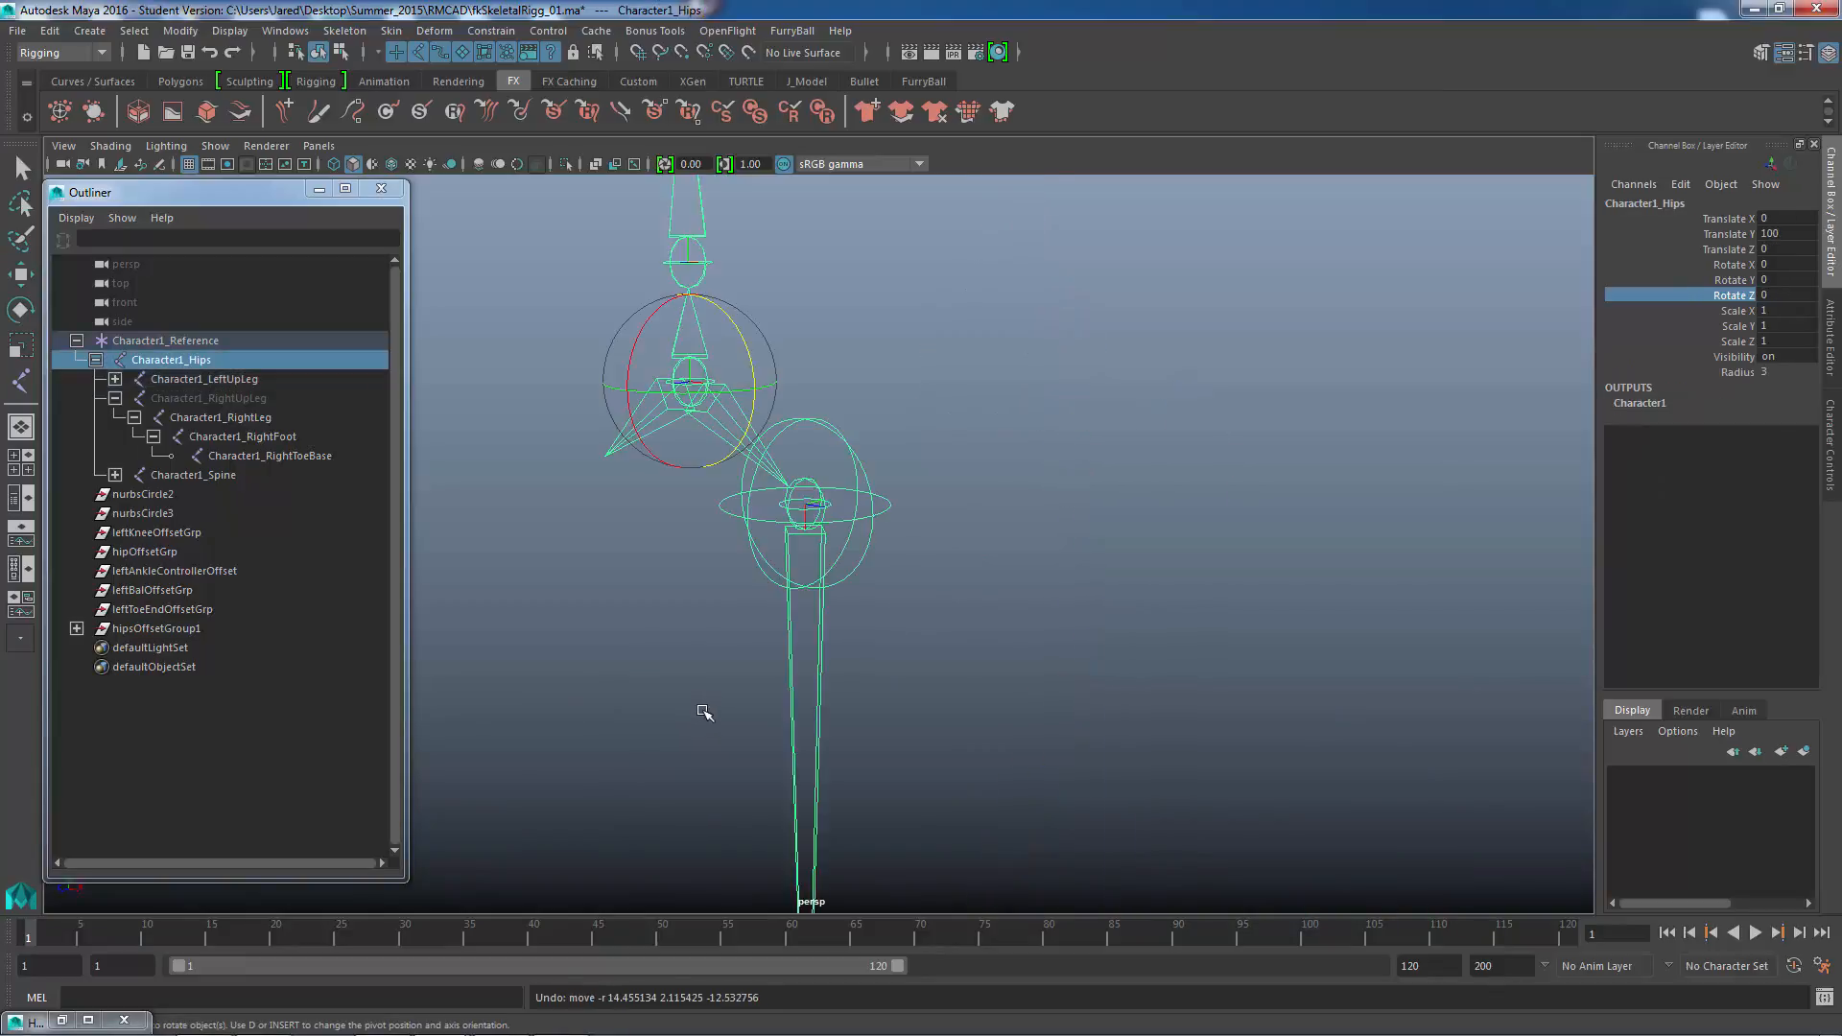
middle_click_drag(708, 636, 812, 600, "alt")
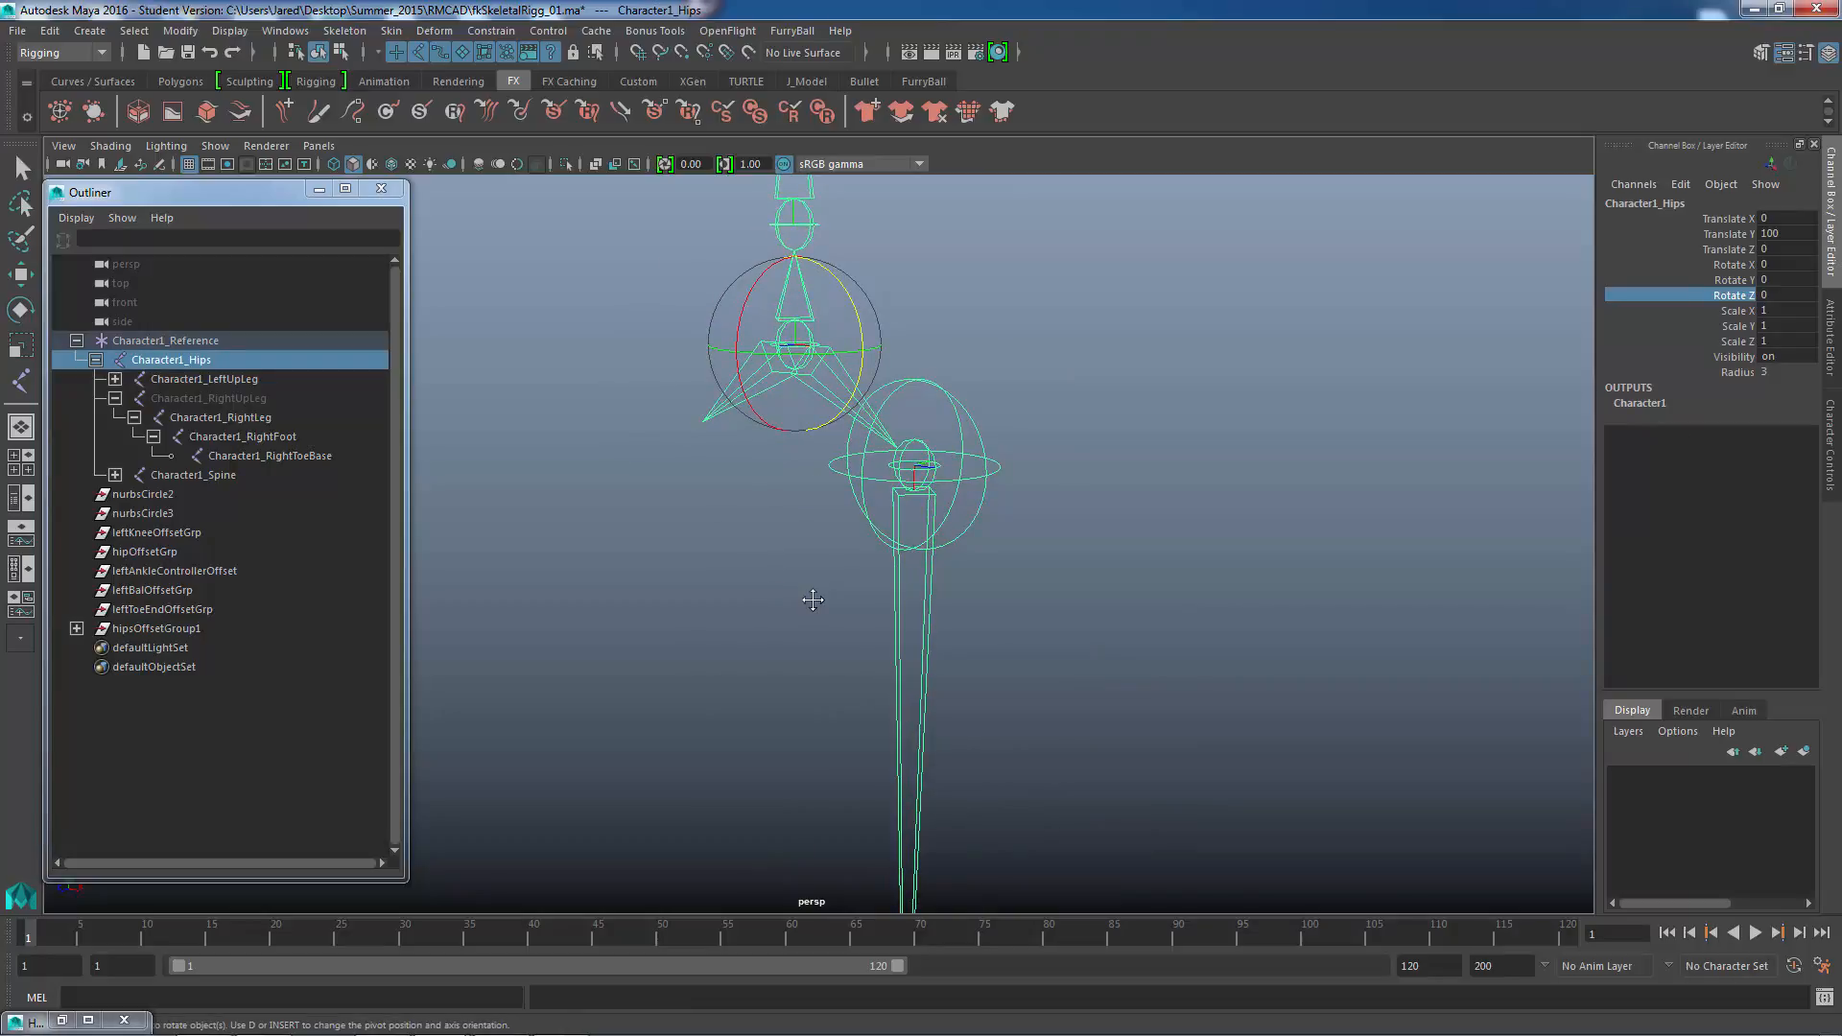
middle_click_drag(992, 846, 987, 617, "alt")
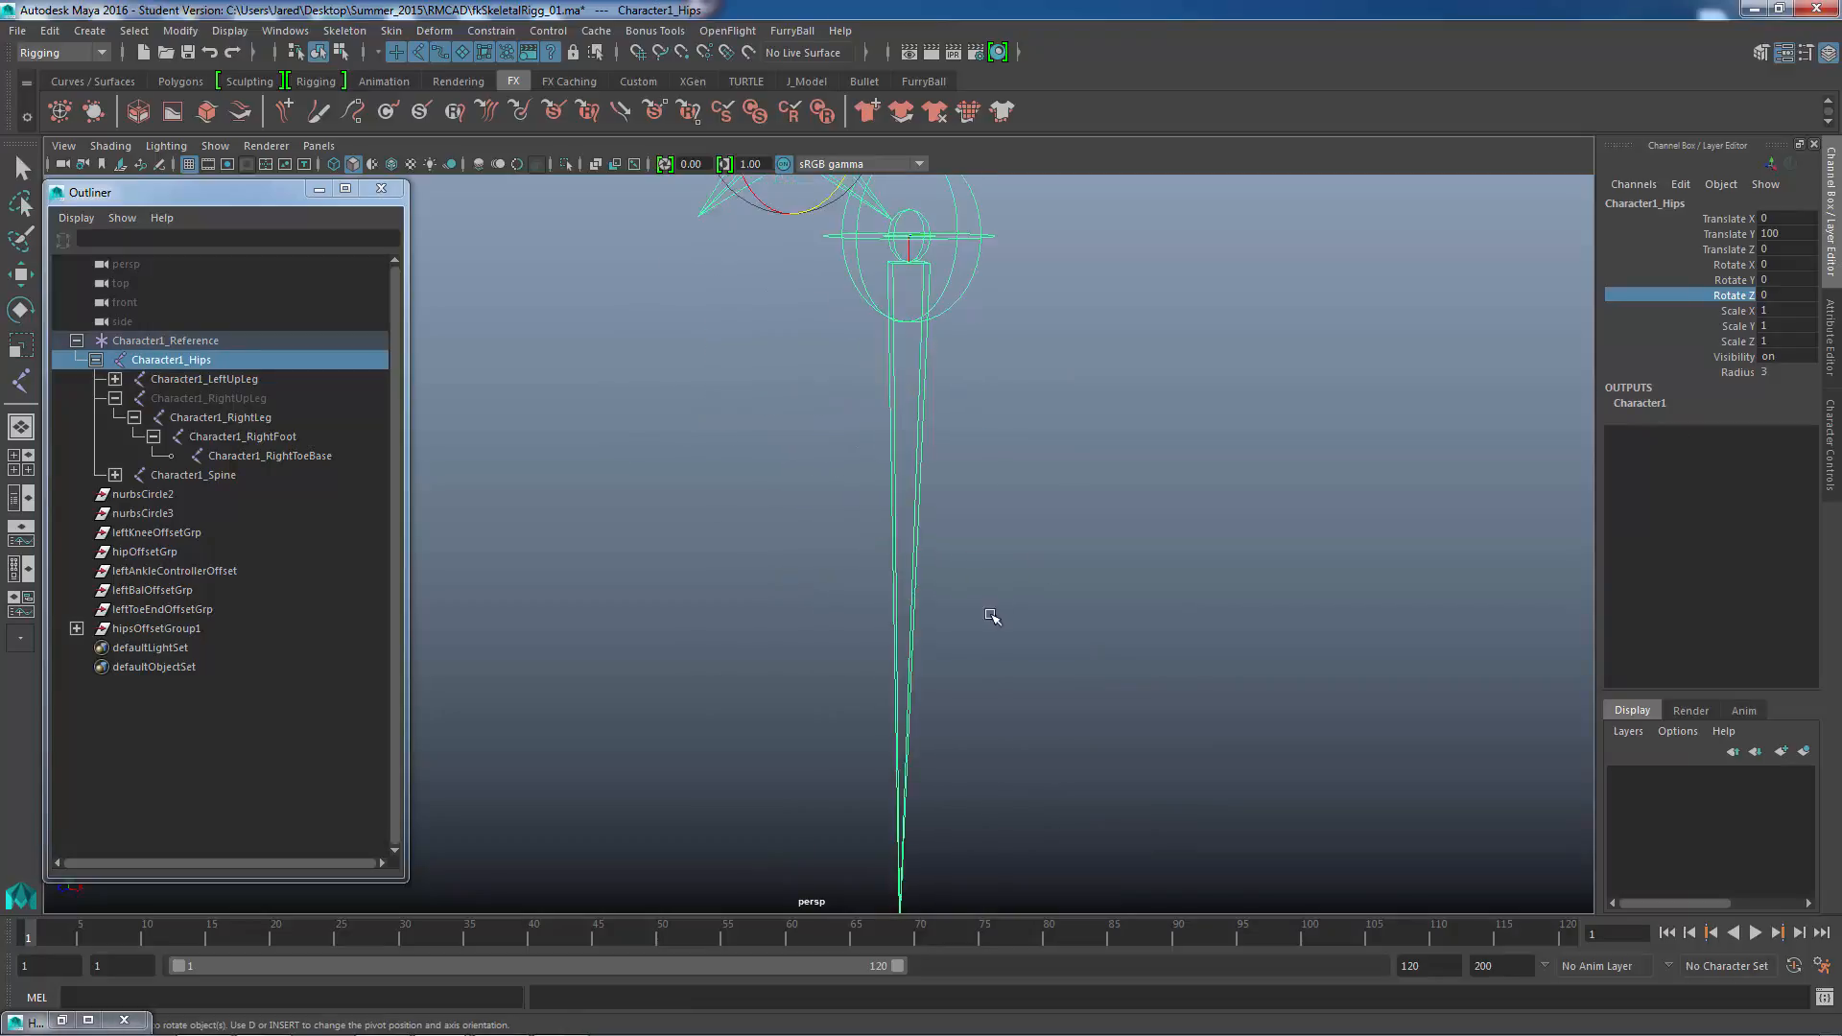
- Duplicate hipsOffsetGroup1 together with its child controller to keep a spare copy for further joints
right_click_drag(1134, 604, 480, 672, "alt")
middle_click_drag(977, 671, 928, 431, "alt")
middle_click_drag(884, 555, 950, 518, "alt")
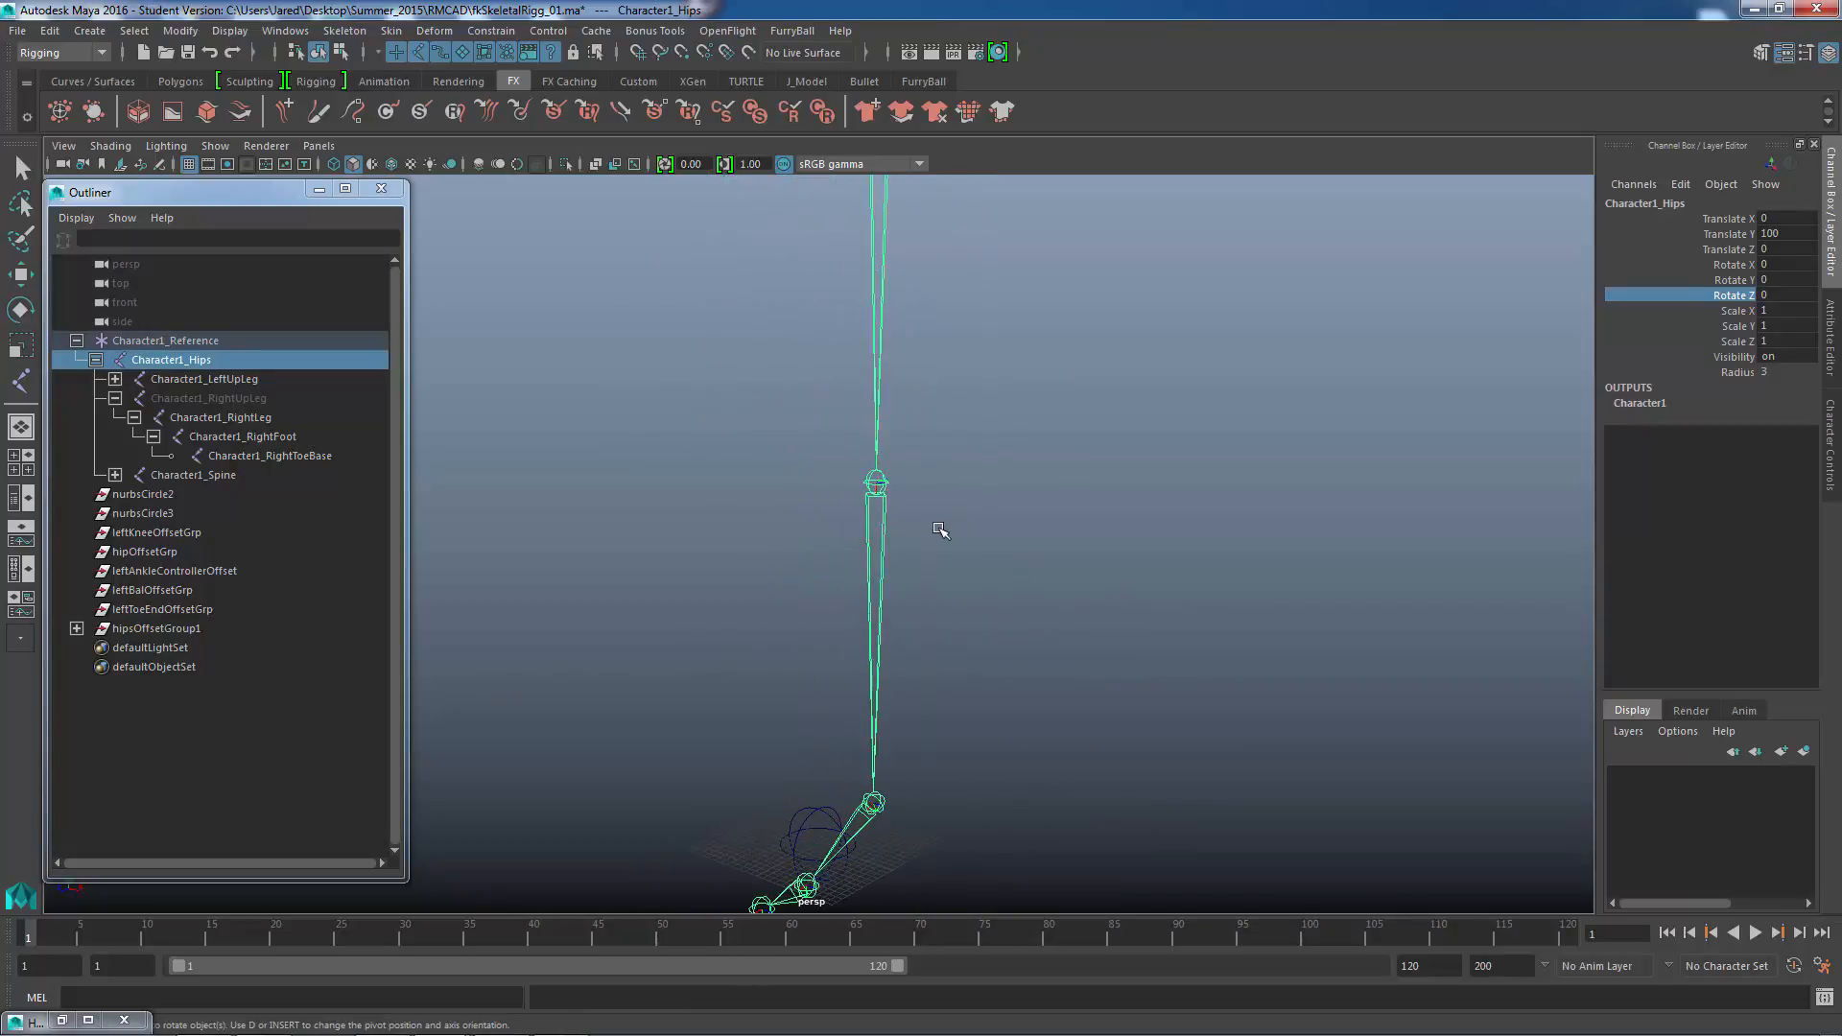
key("q")
left_click_drag(883, 549, 804, 643, "alt")
left_click(154, 629)
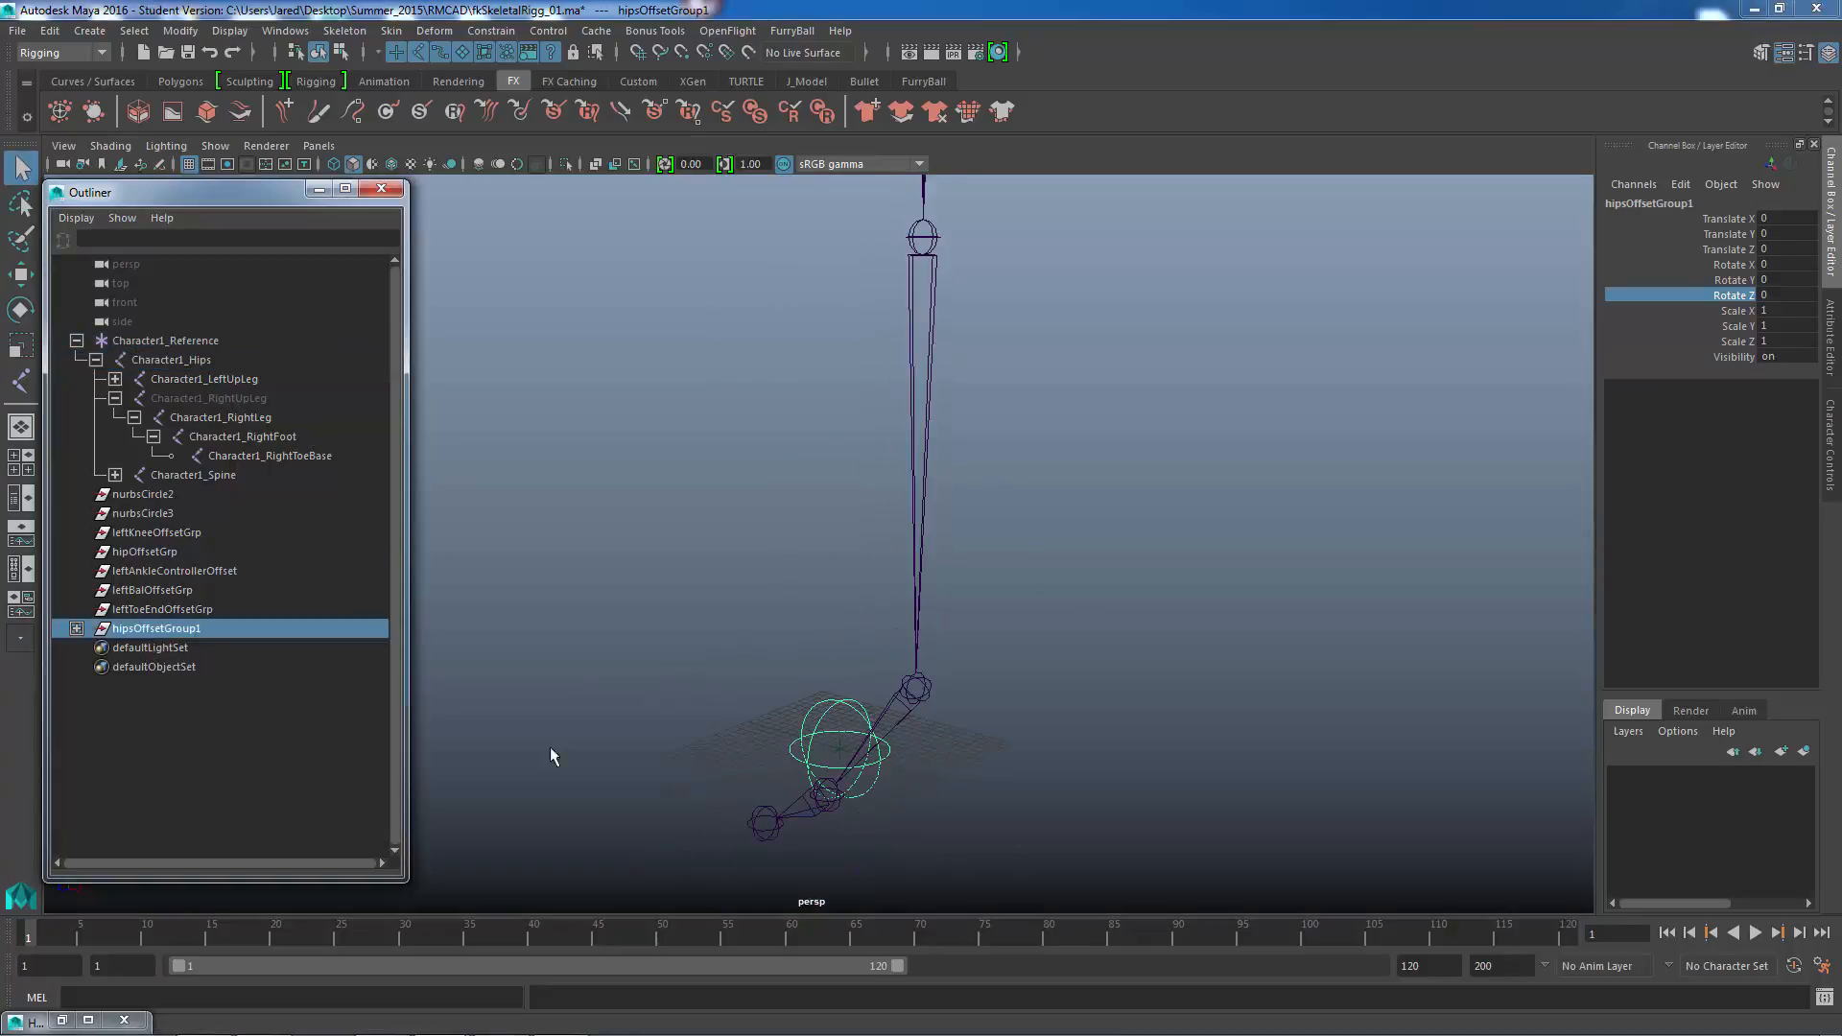
left_click_drag(549, 746, 953, 548, "alt")
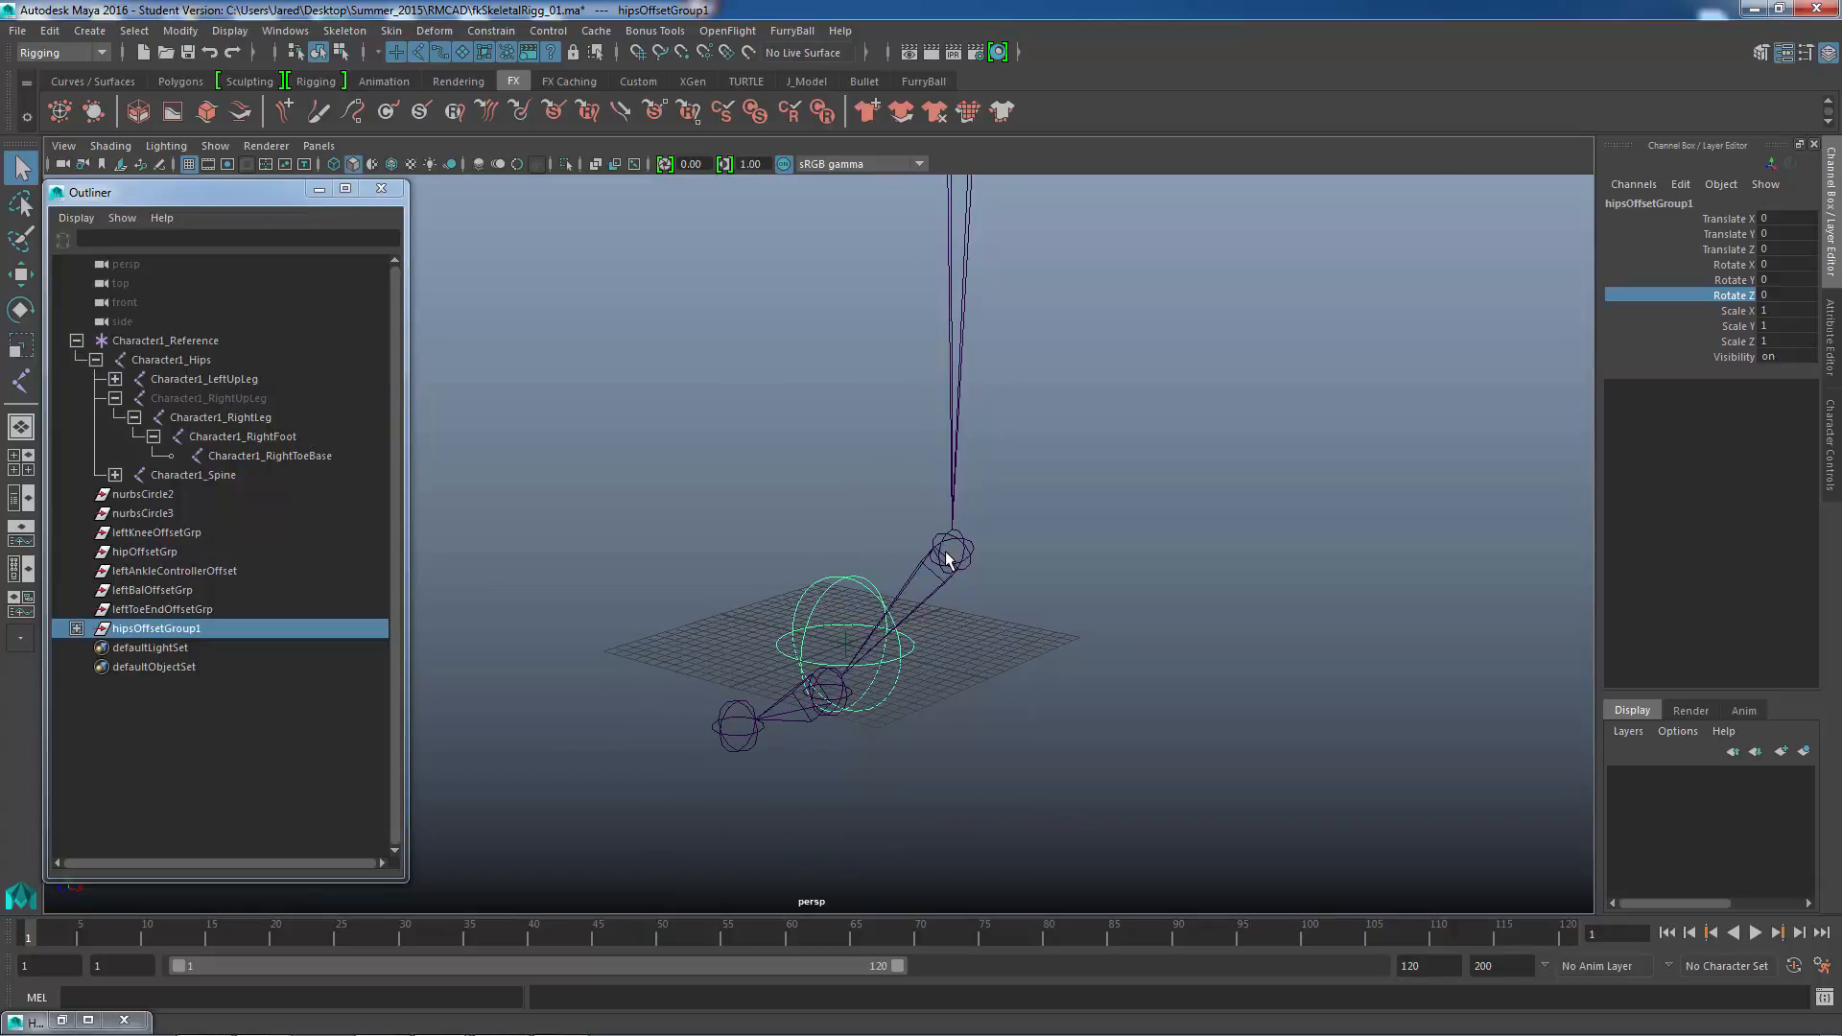
middle_click_drag(946, 551, 882, 420, "alt")
right_click_drag(883, 421, 1134, 495, "alt")
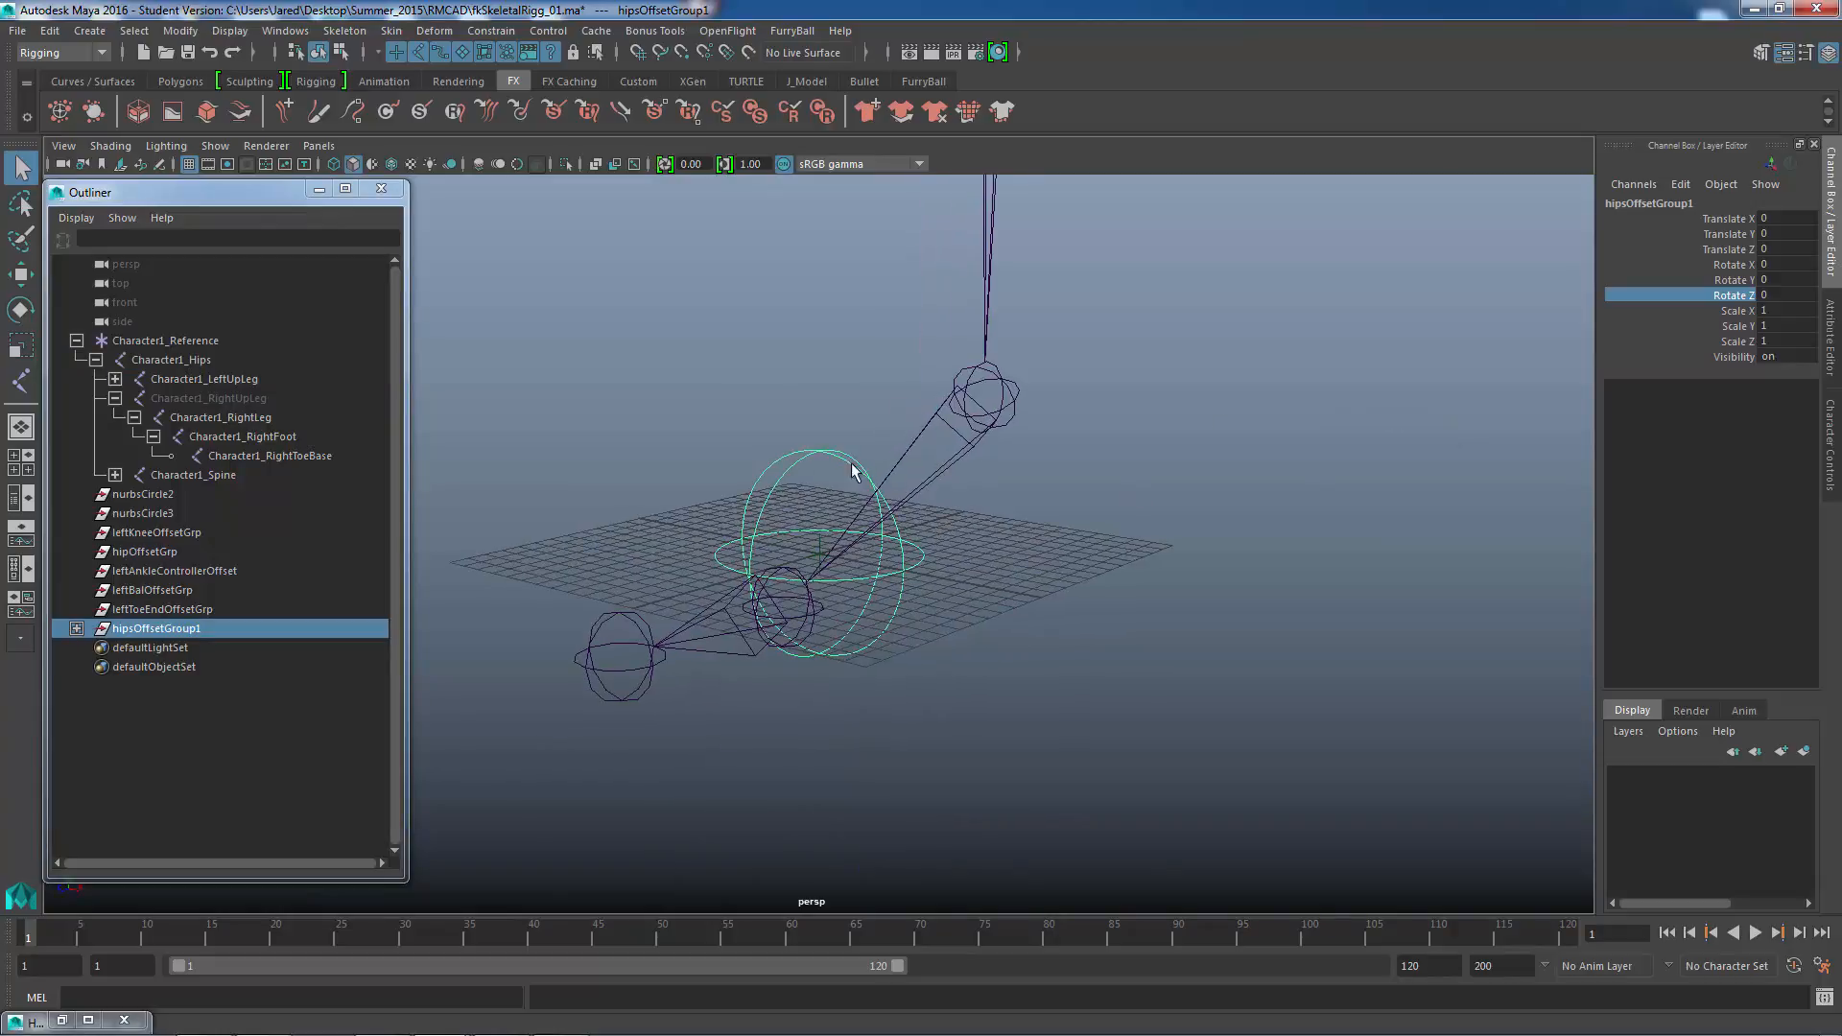
left_click(48, 30)
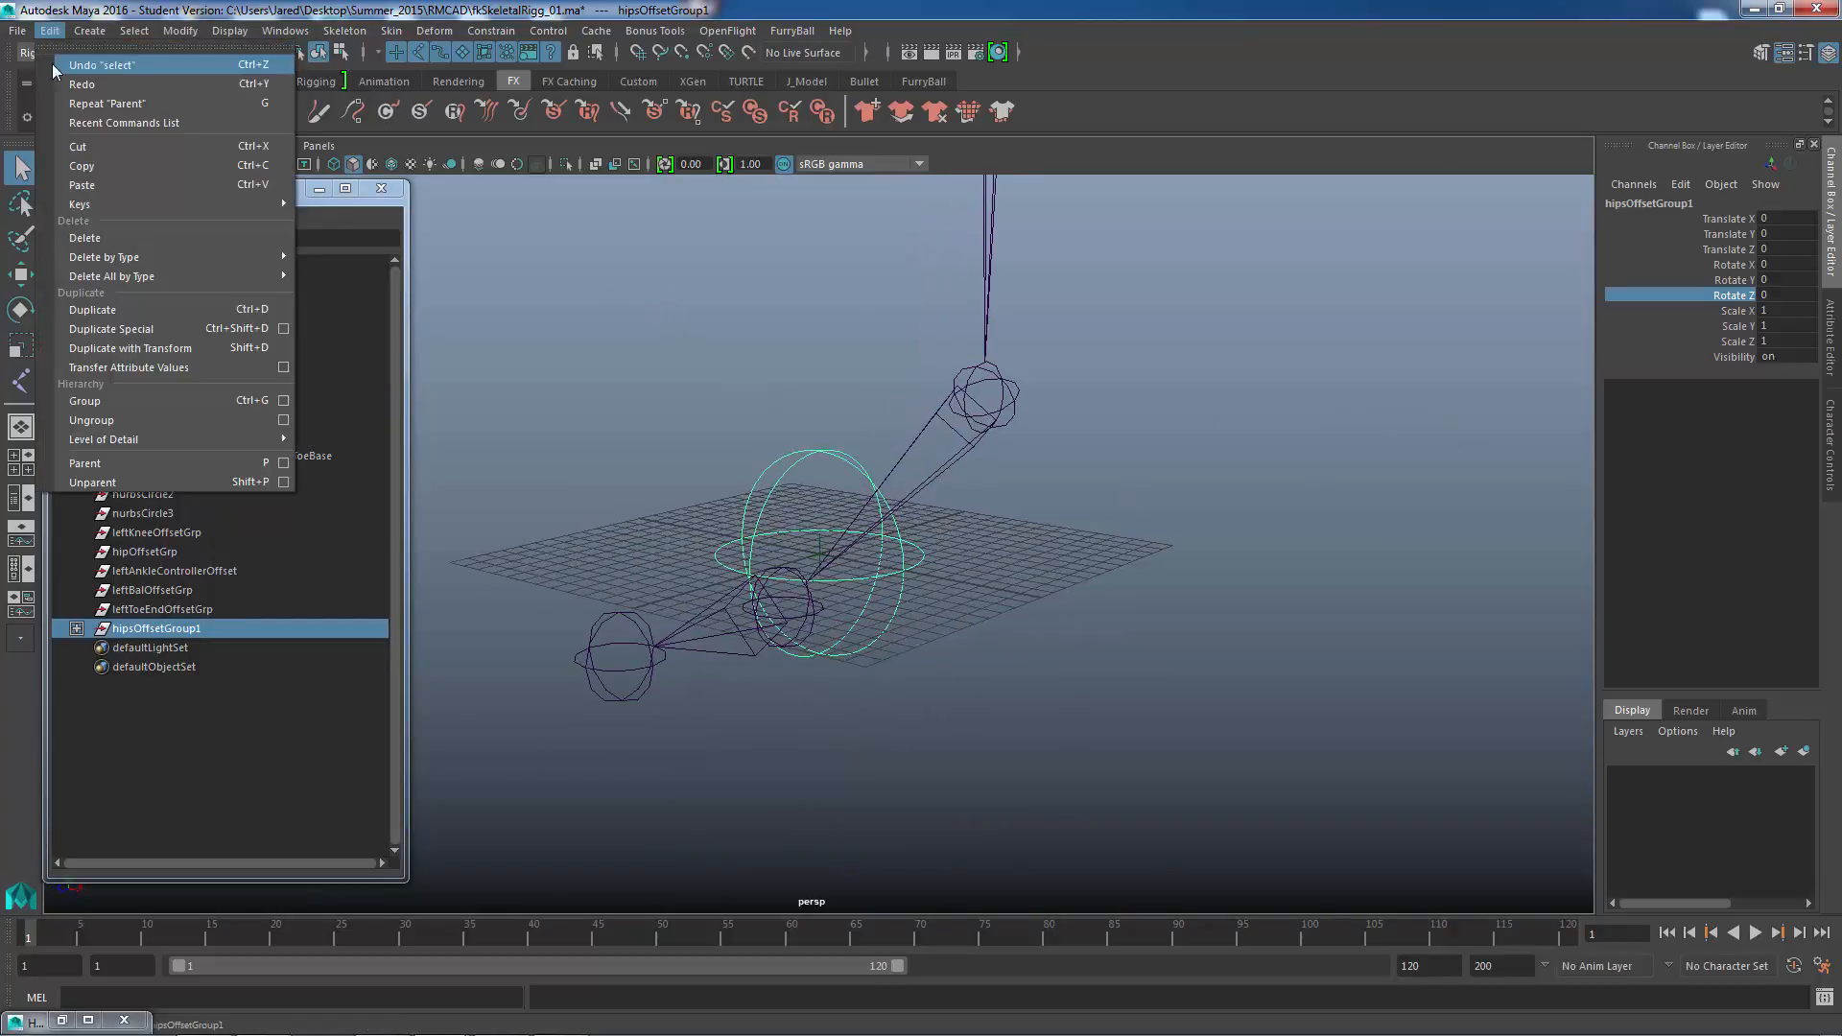
mouse_move(186, 261)
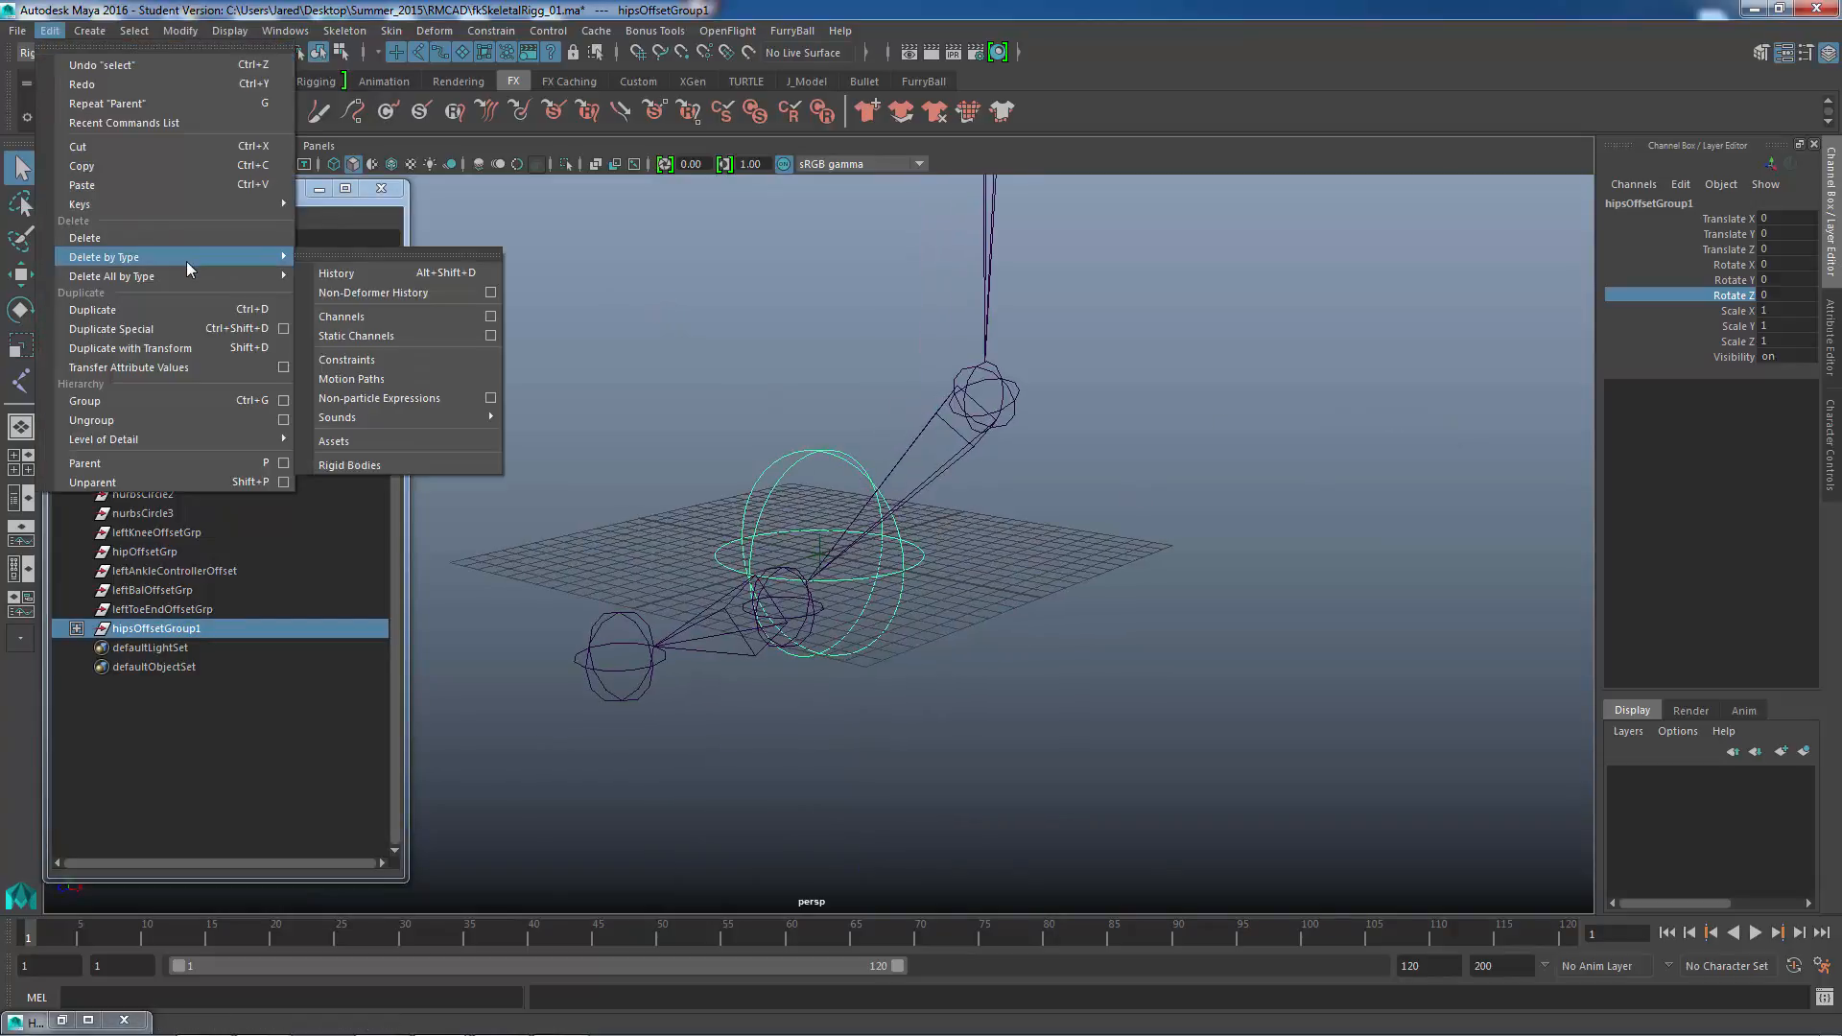
left_click(177, 311)
middle_click_drag(802, 685, 822, 690, "alt")
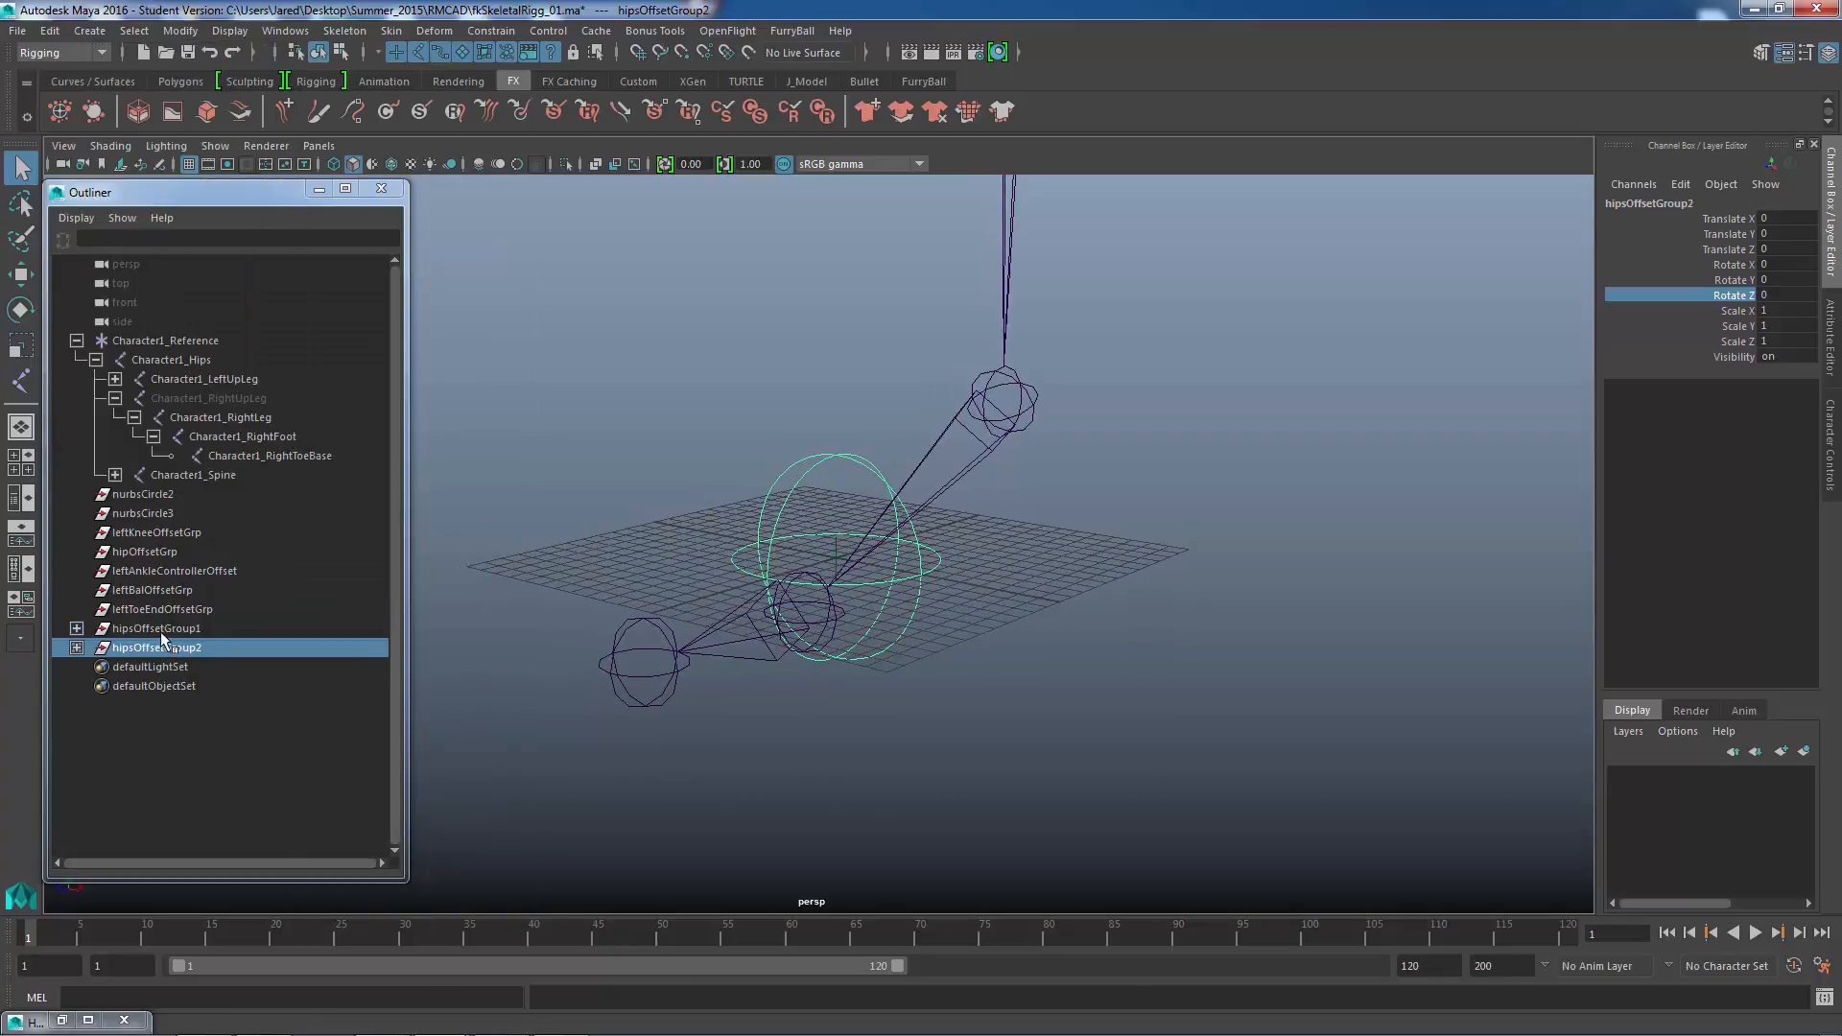
- Rename the original hipsOffsetGroup1 as kneeOffsetGroup
left_click(159, 628)
right_click_drag(886, 660, 987, 673, "alt")
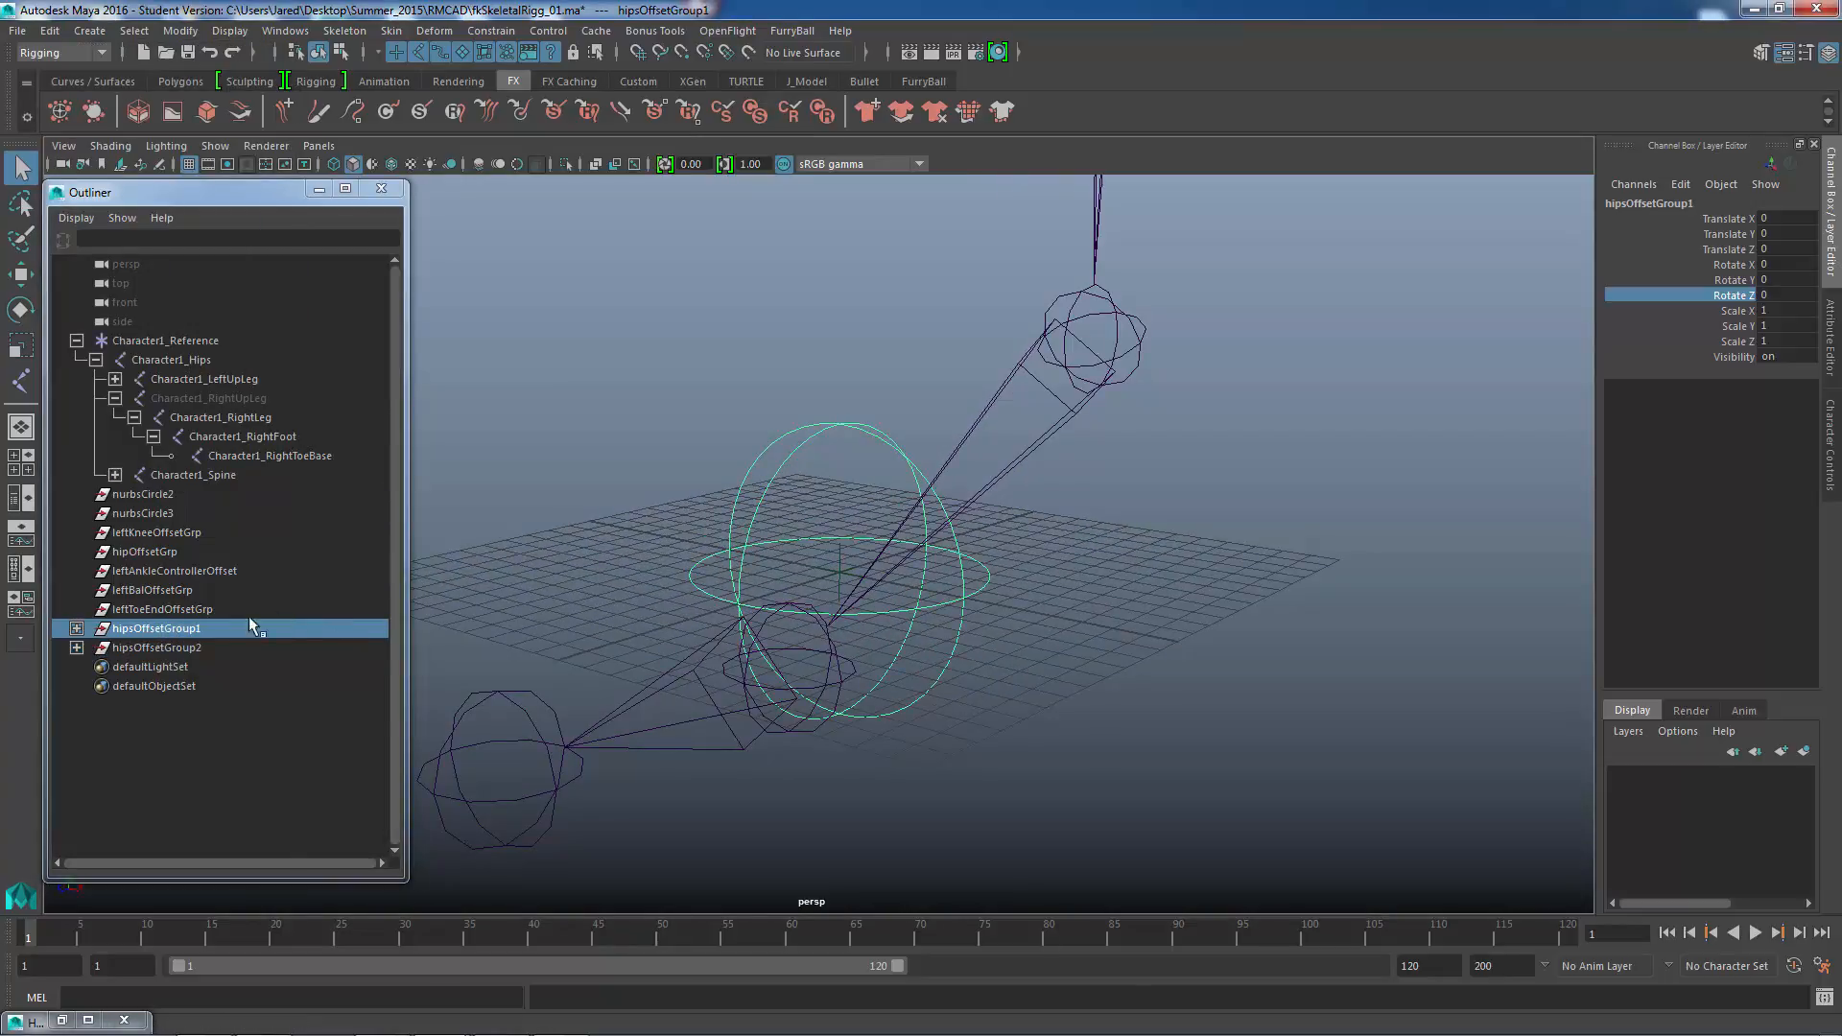
double_click(193, 630)
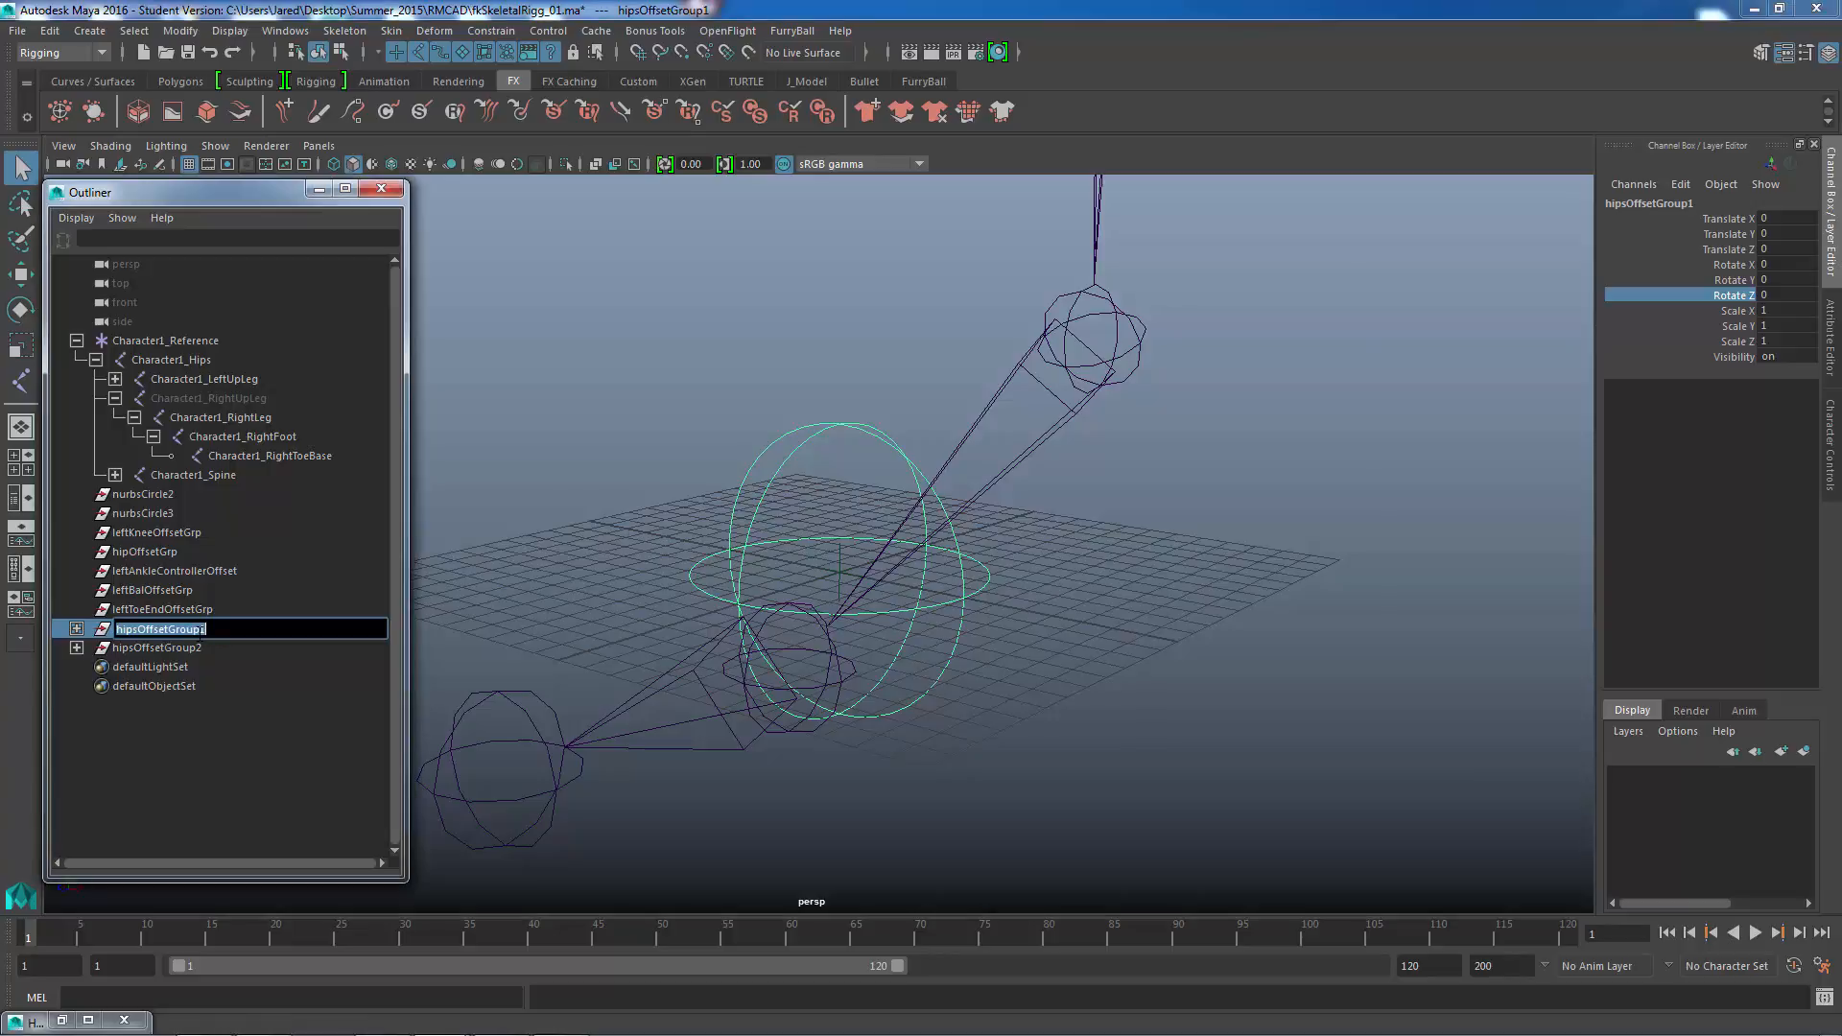
left_click(204, 630)
key("BackSpace")
key("BackSpace")
key("BackSpace")
key("BackSpace")
type("knee")
key("Return")
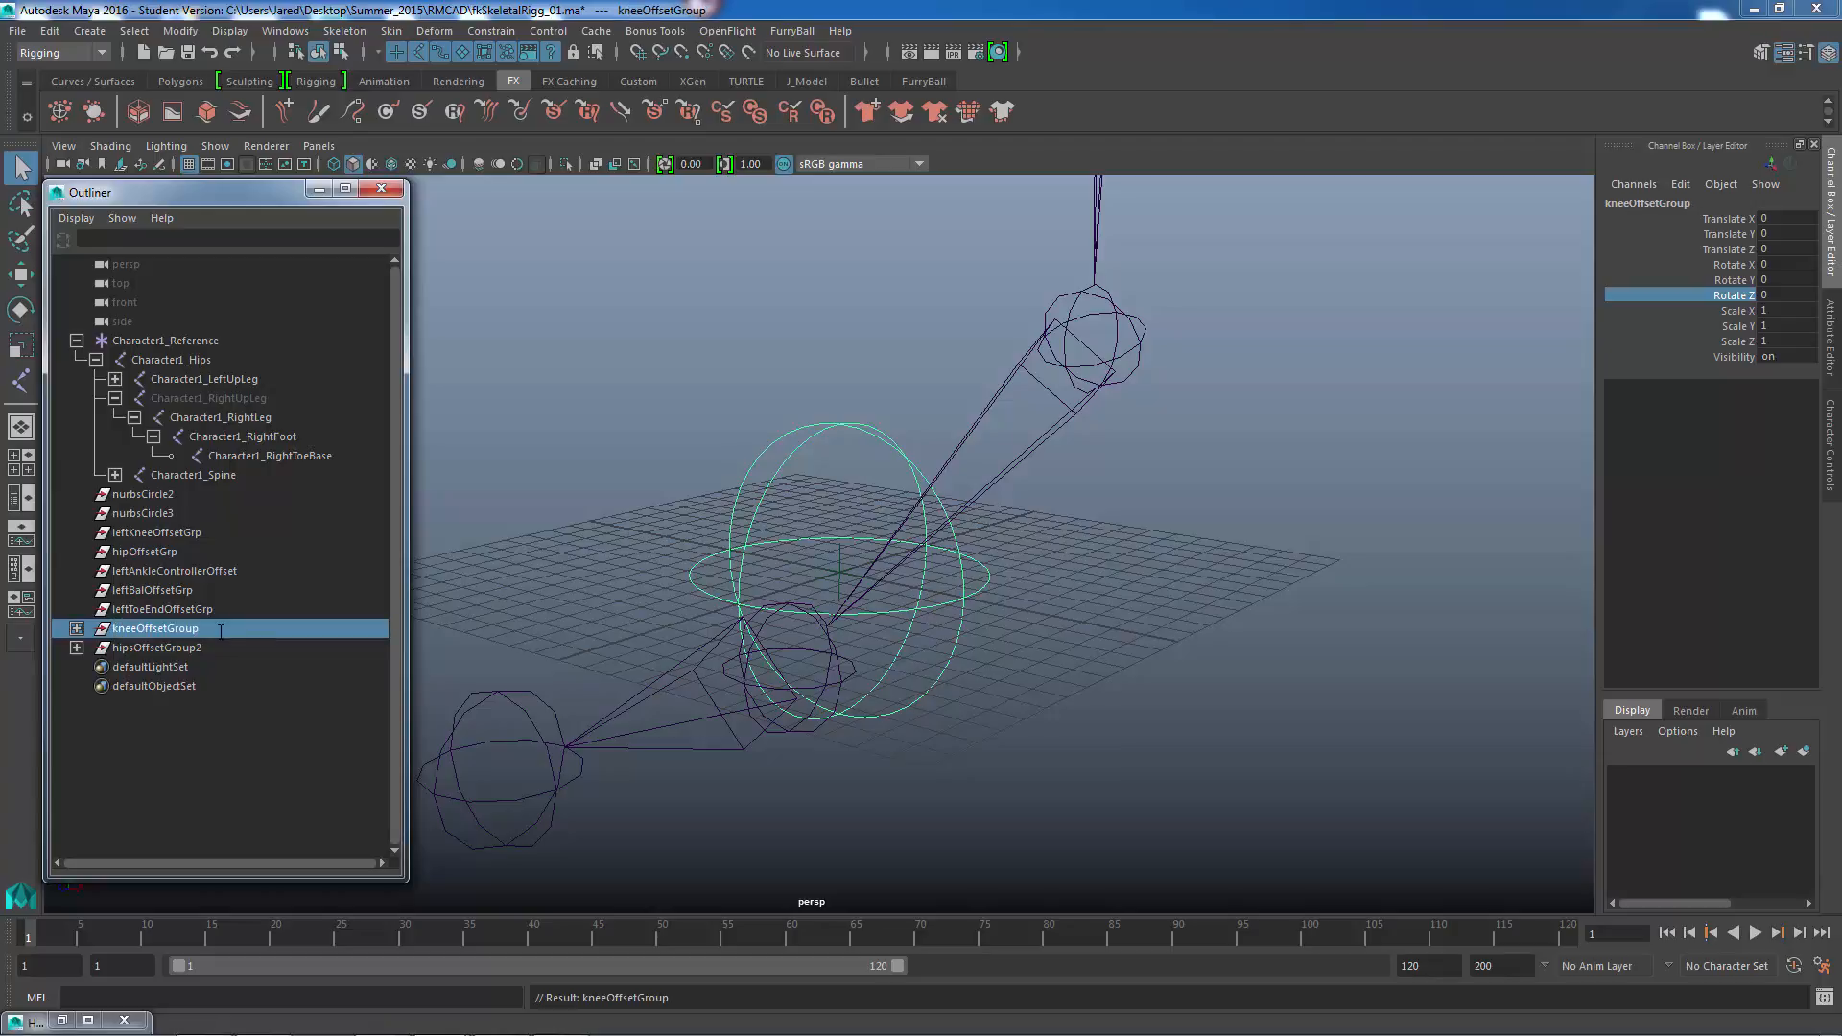
- Rename the hipsController curve inside kneeOffsetGroup as leftKneeController
left_click(77, 630)
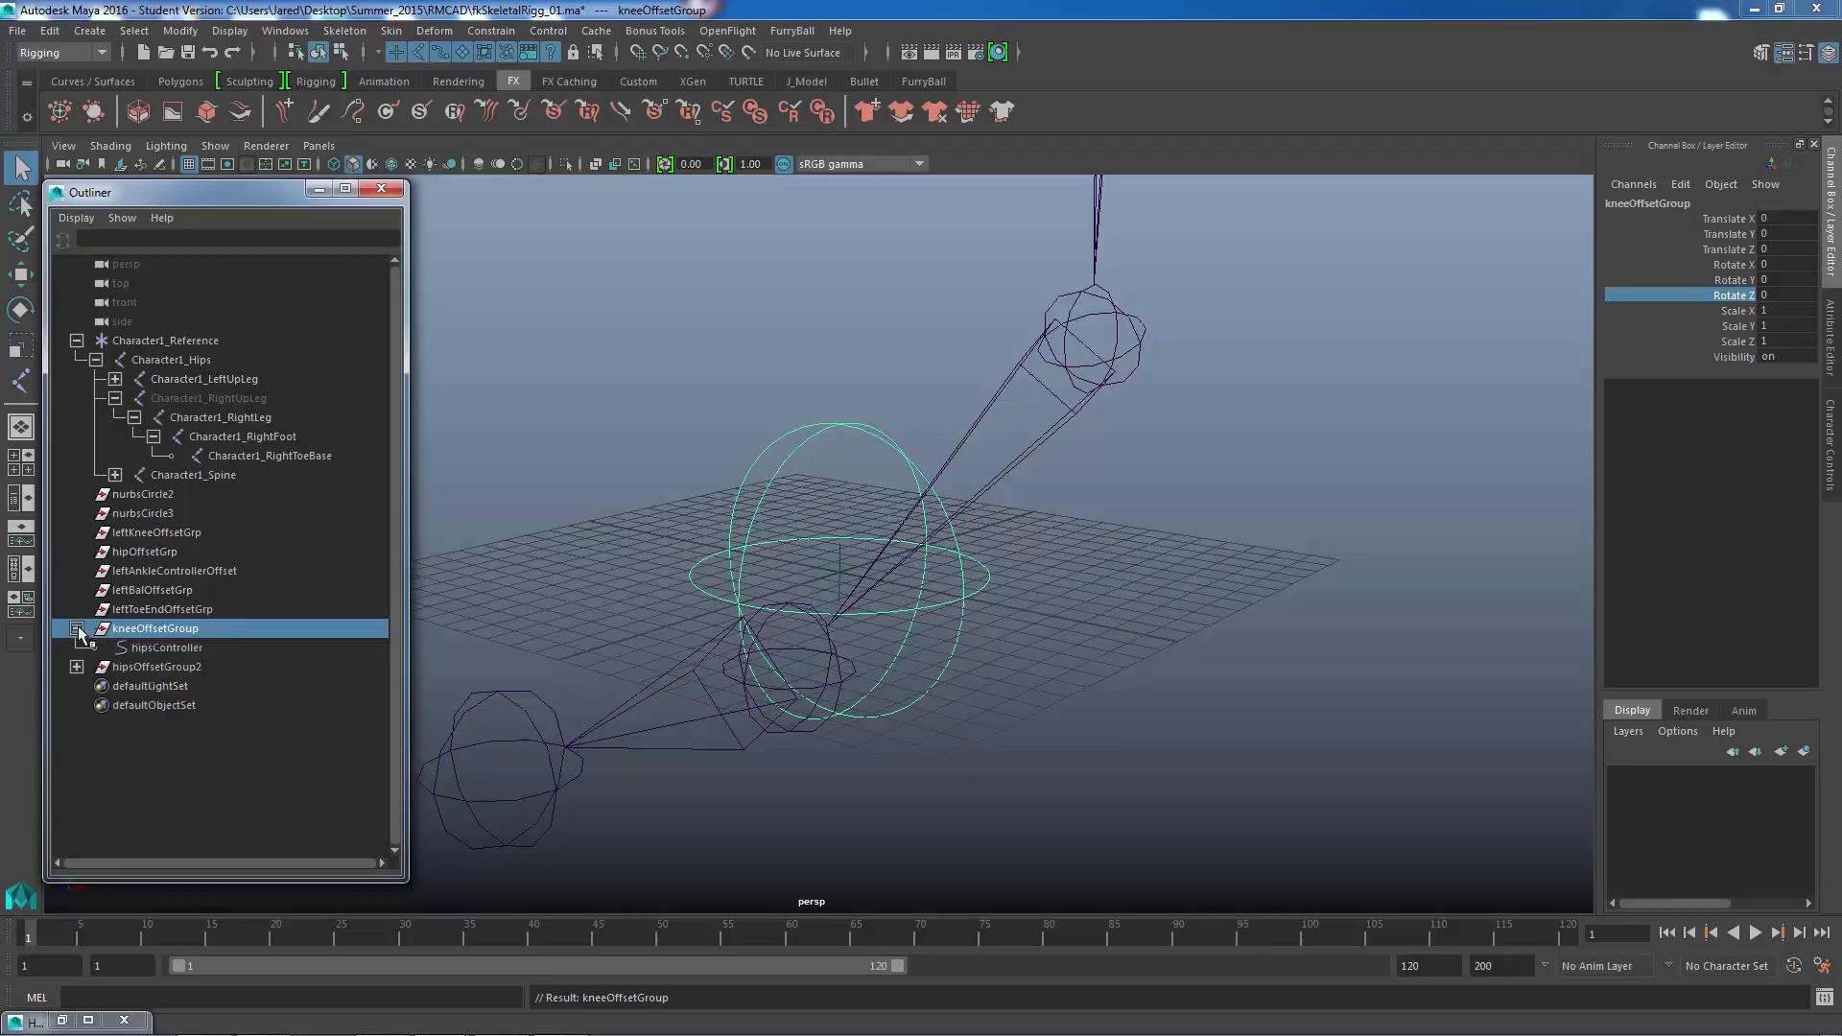
left_click(147, 652)
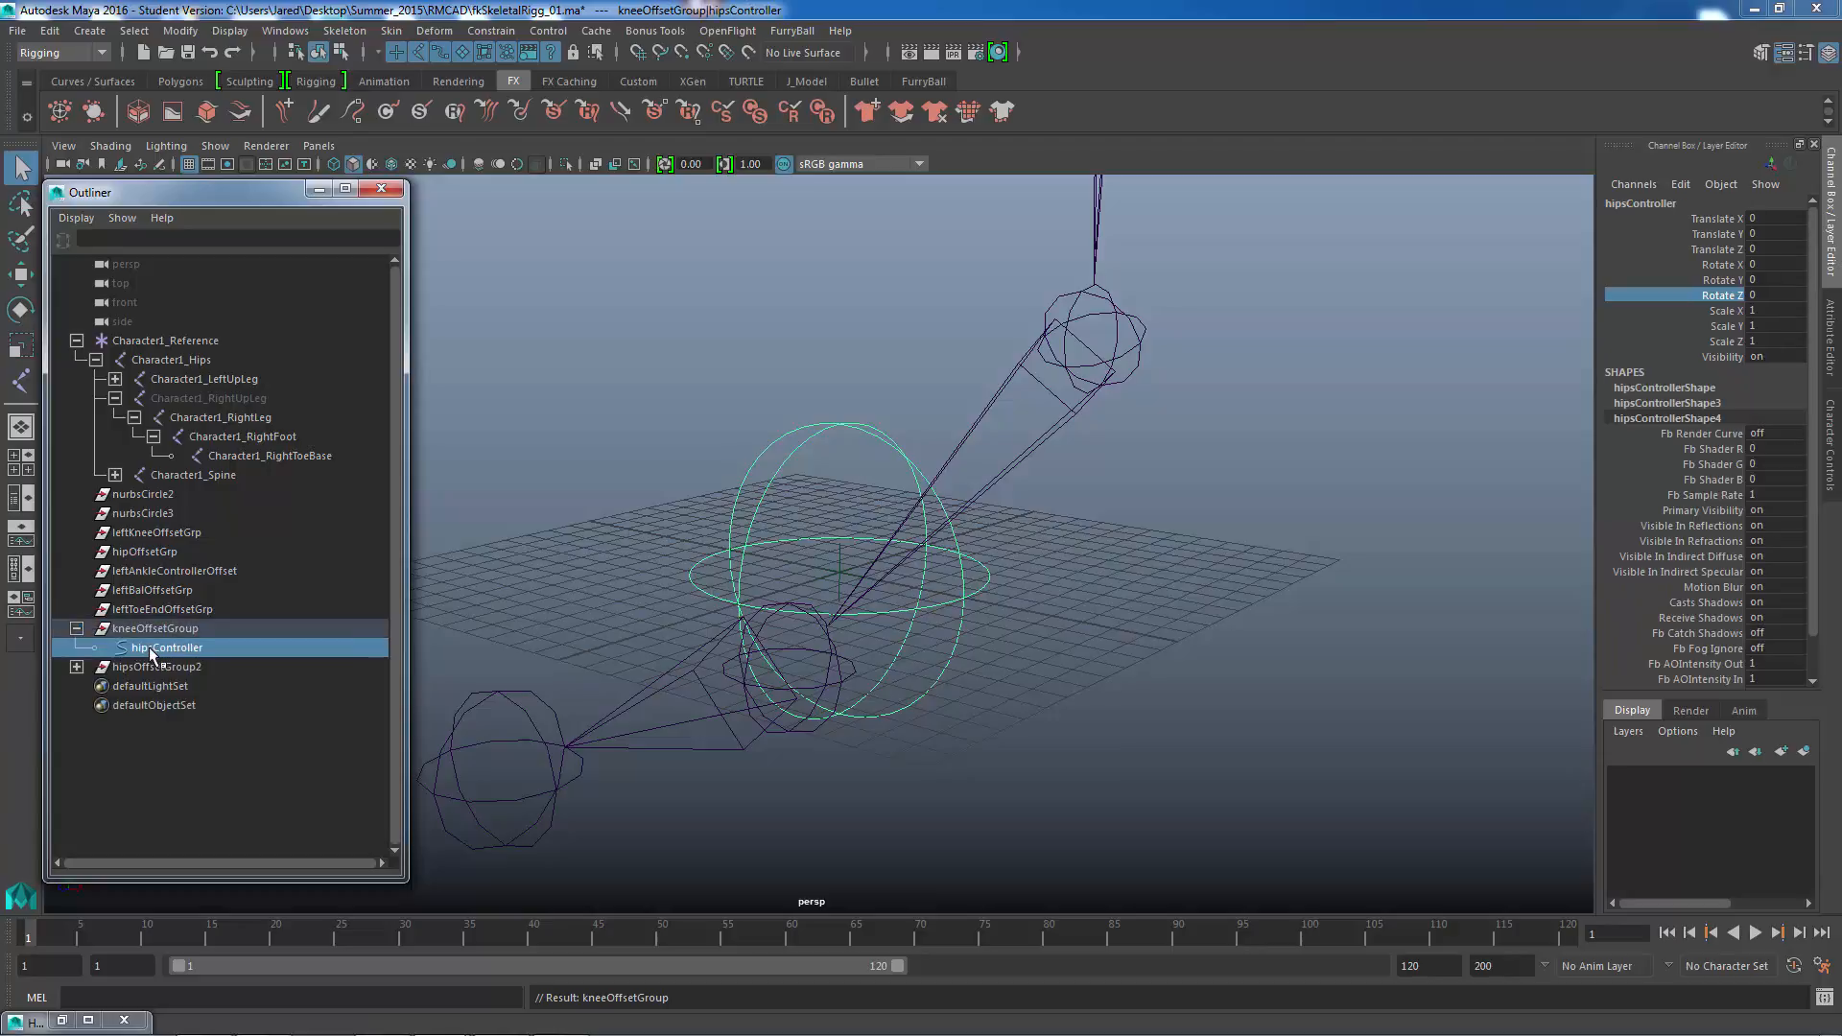
double_click(148, 648)
left_click(159, 650)
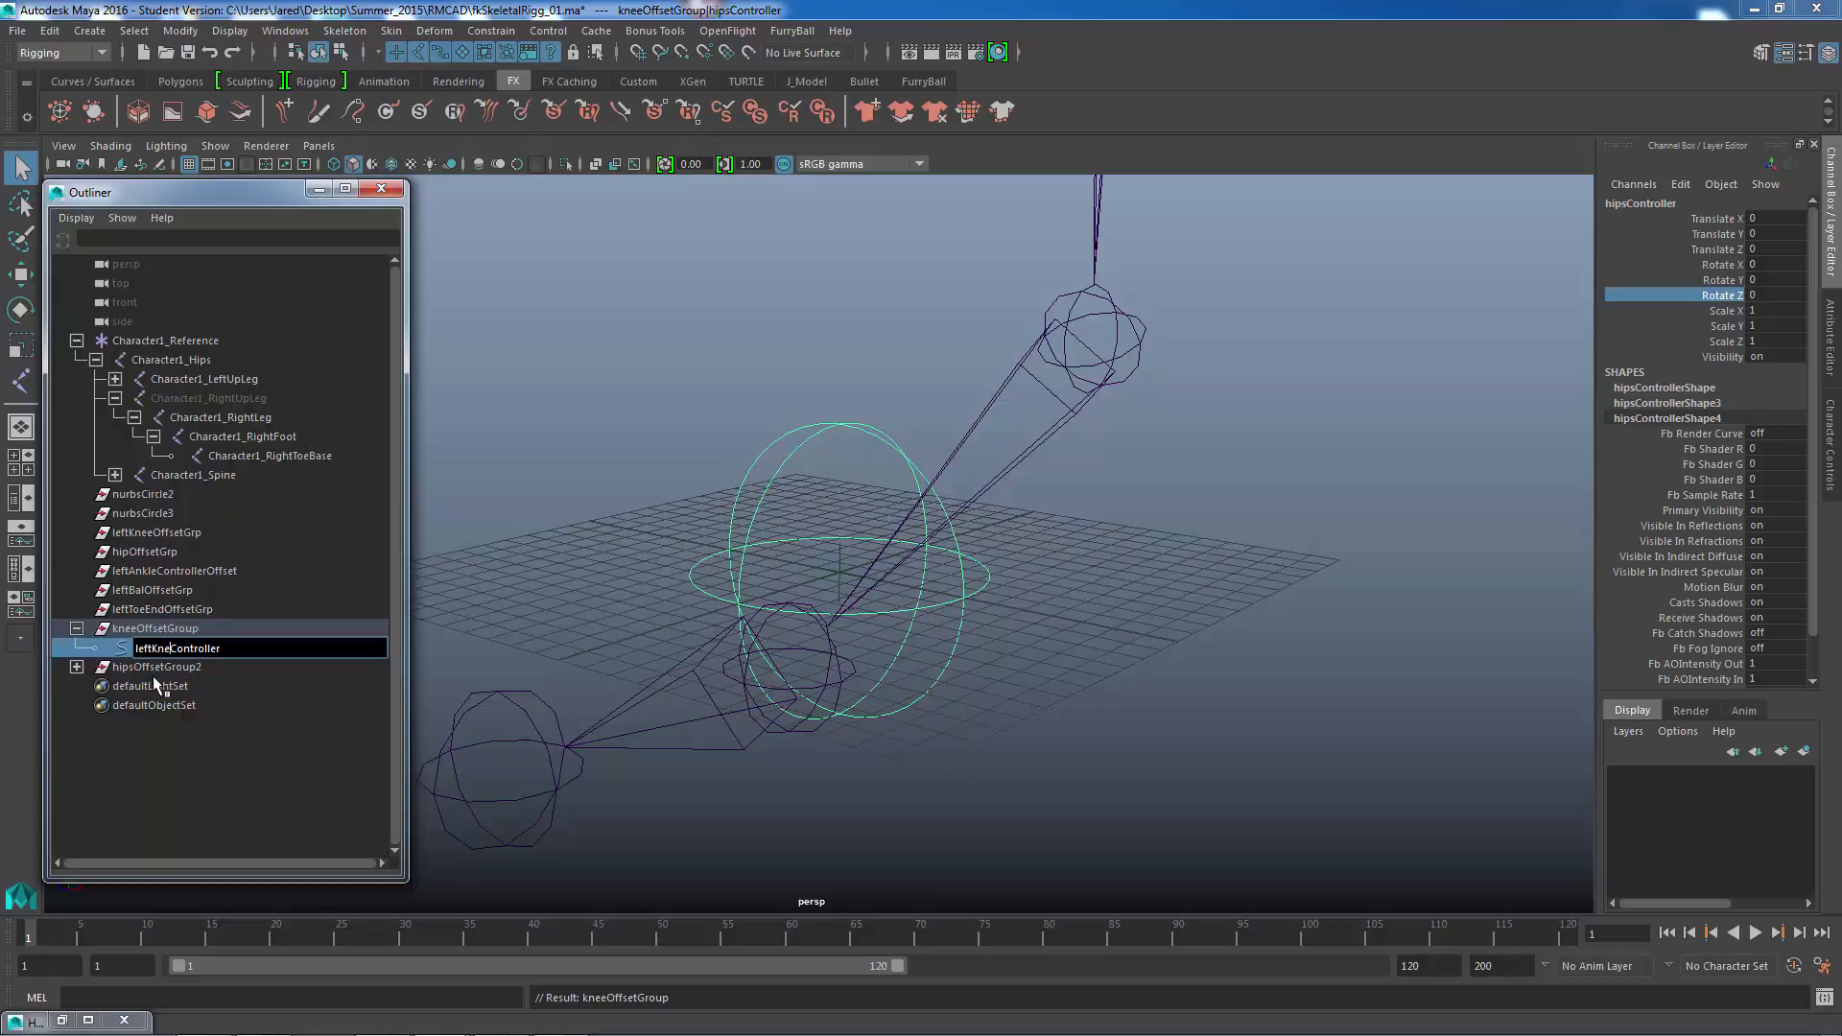
type("Knee")
key("Return")
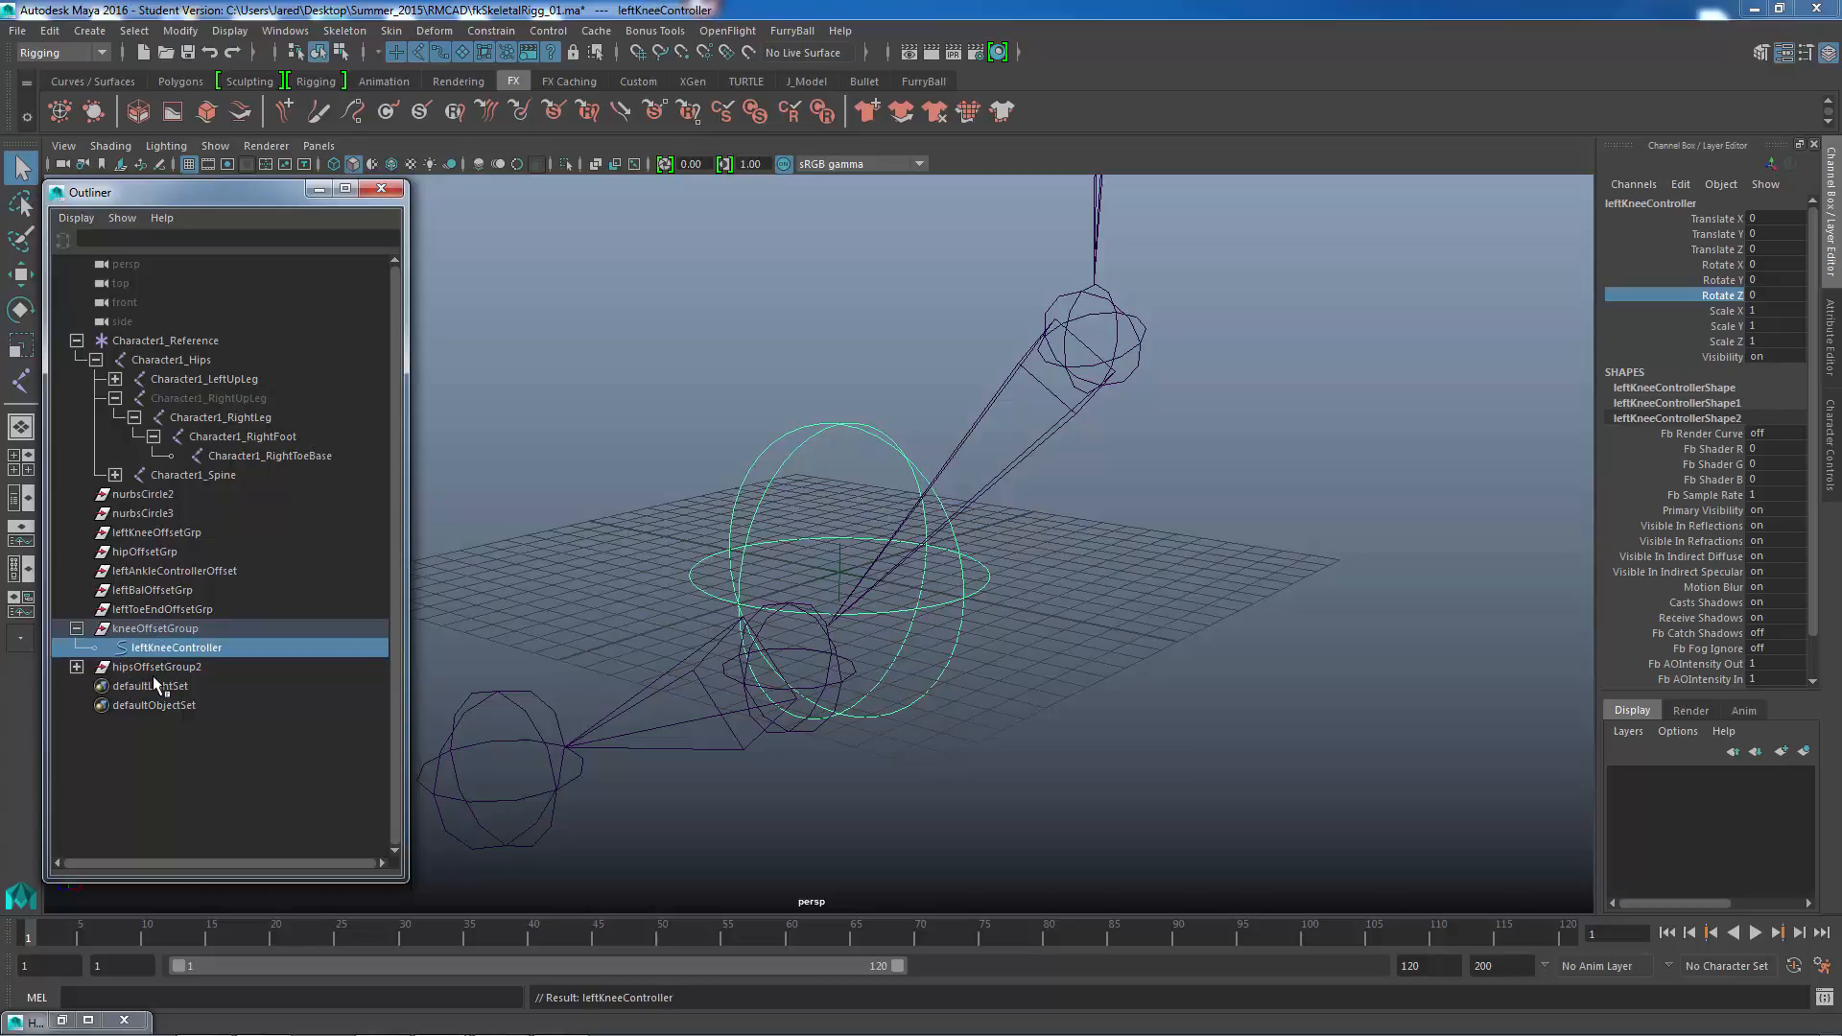
- Rename kneeOffsetGroup as leftKneeOffsetGroup to include the side prefix
left_click(154, 629)
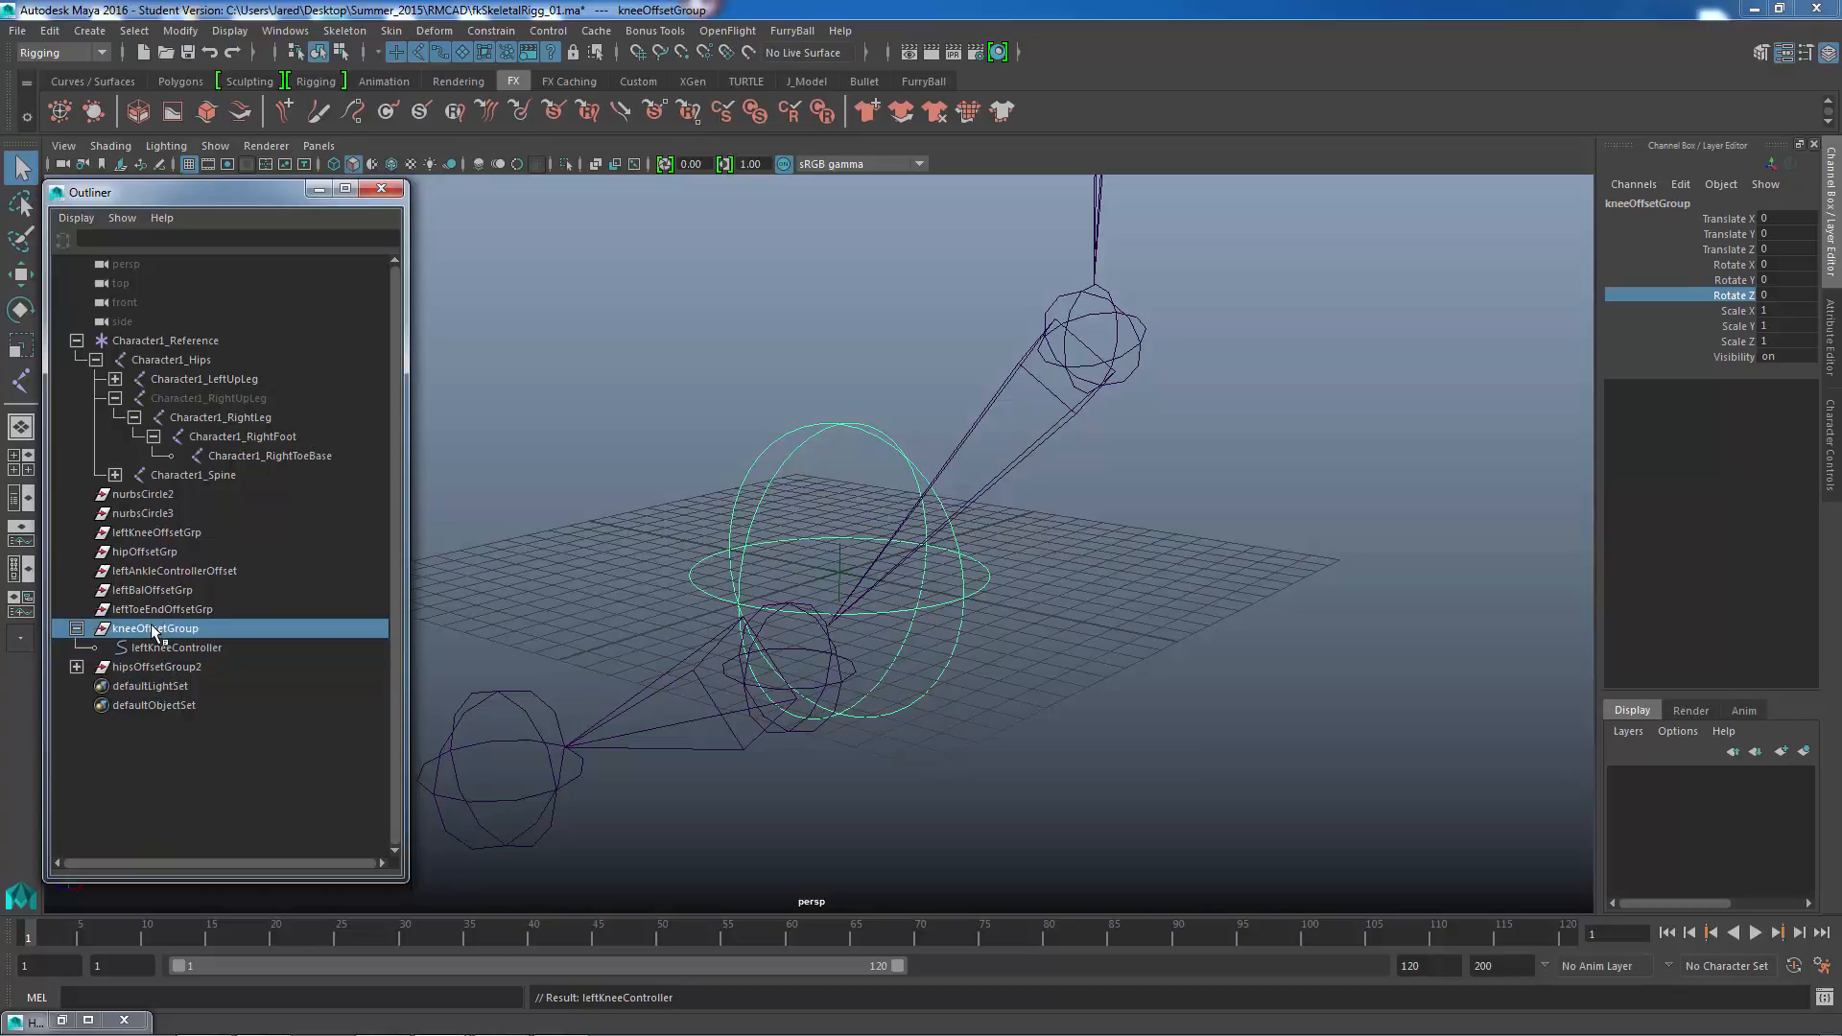
double_click(121, 633)
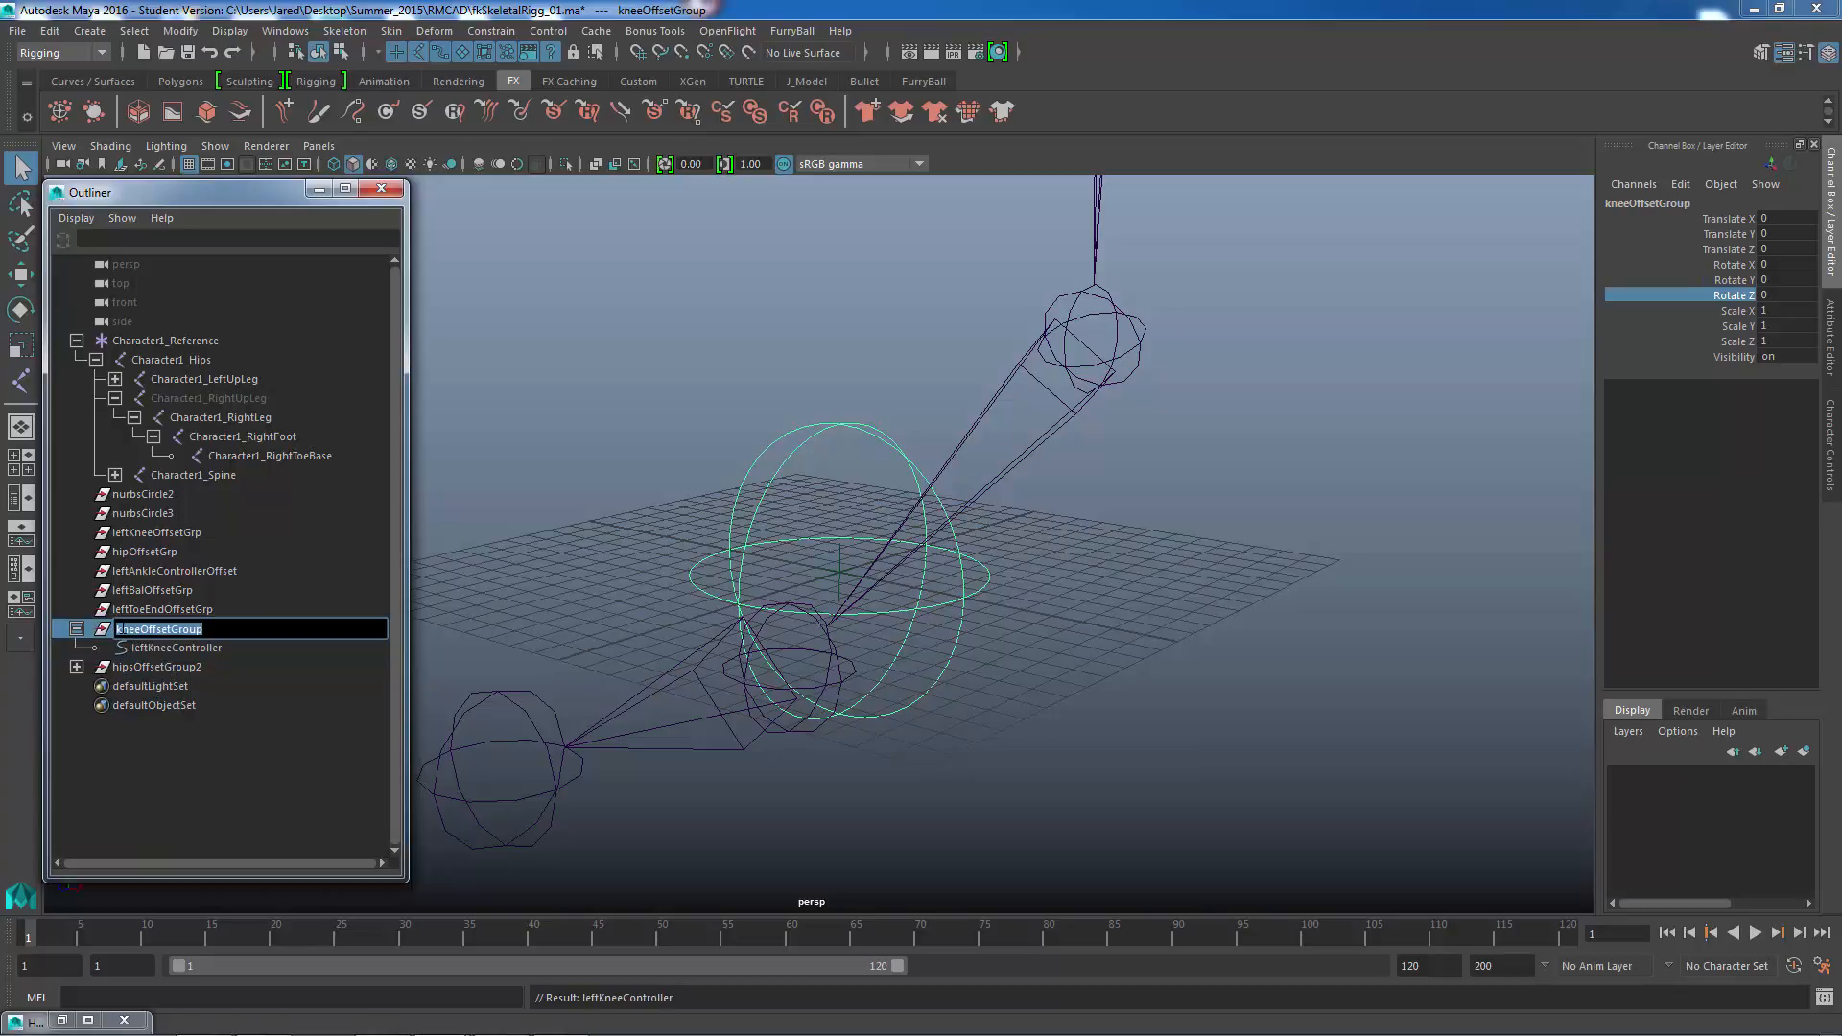
left_click(117, 629)
key("BackSpace")
type("leftK")
key("Return")
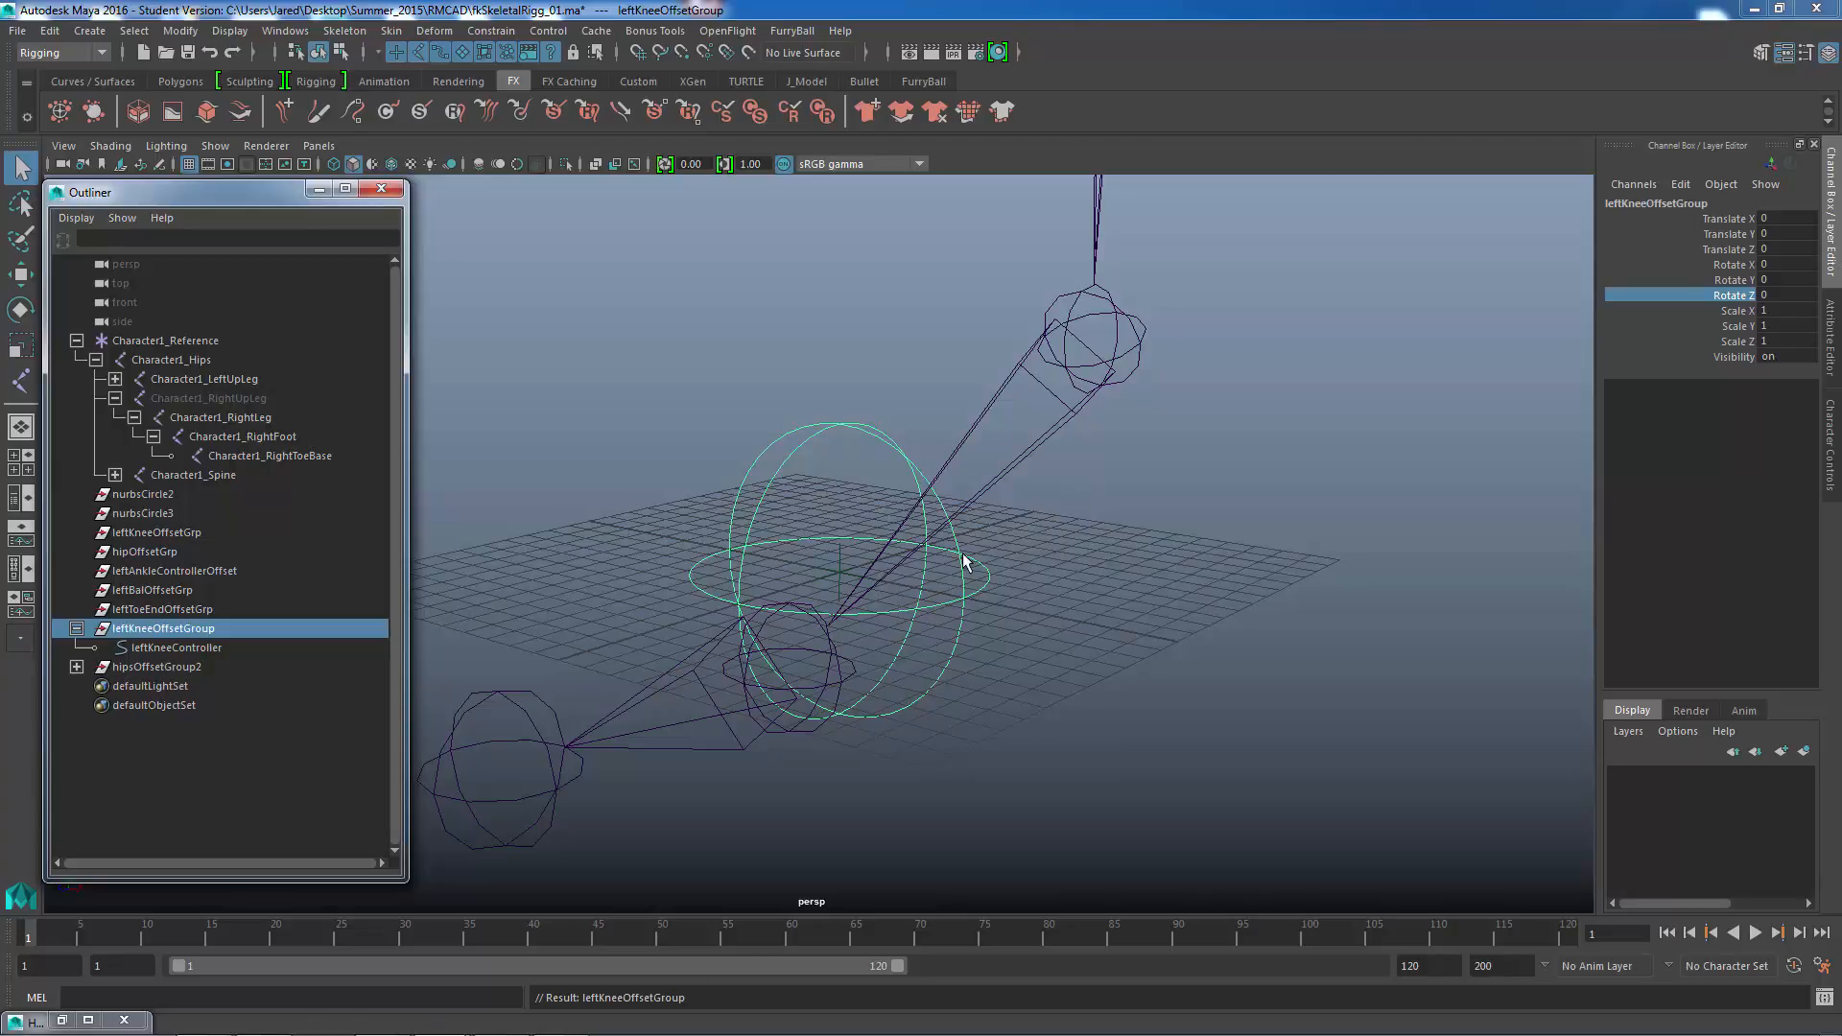
- Snap leftKneeOffsetGroup to the Character1_LeftLeg joint with a parent constraint on all axes, with Maintain offset off
left_click_drag(964, 563, 899, 628, "alt")
right_click_drag(985, 597, 895, 596, "alt")
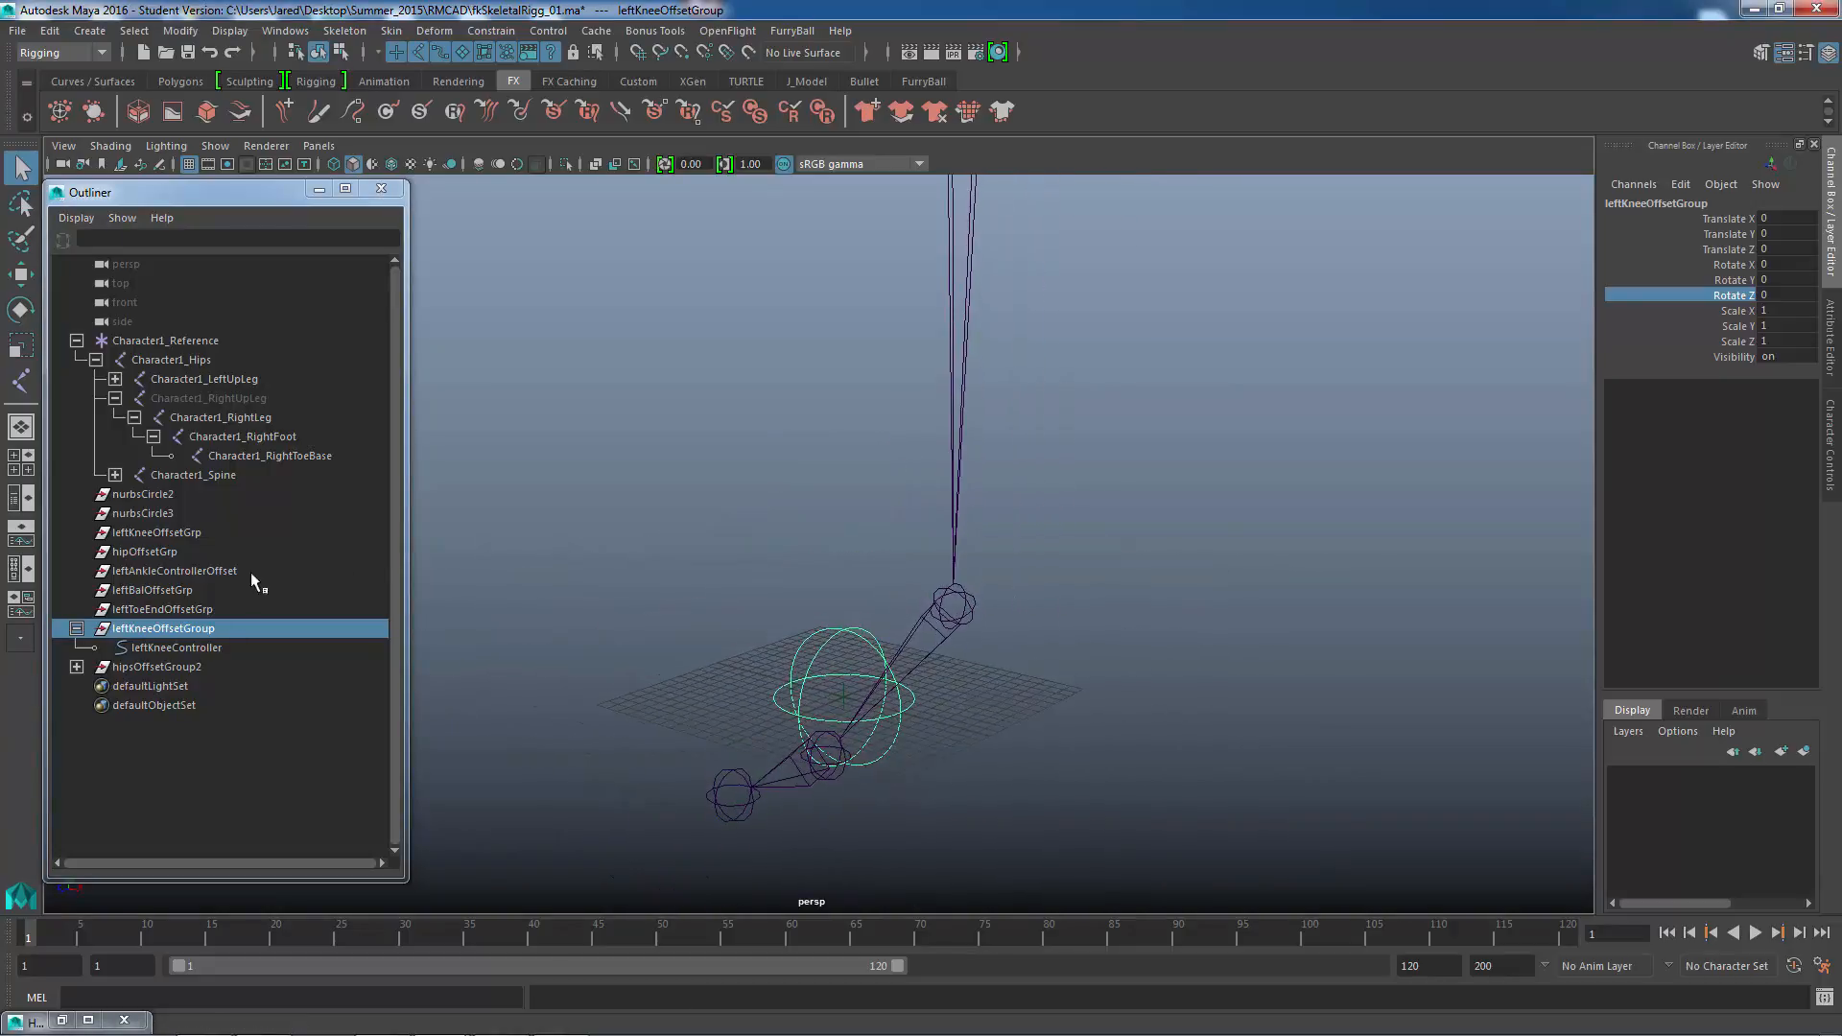
middle_click_drag(1046, 463, 1085, 641, "alt")
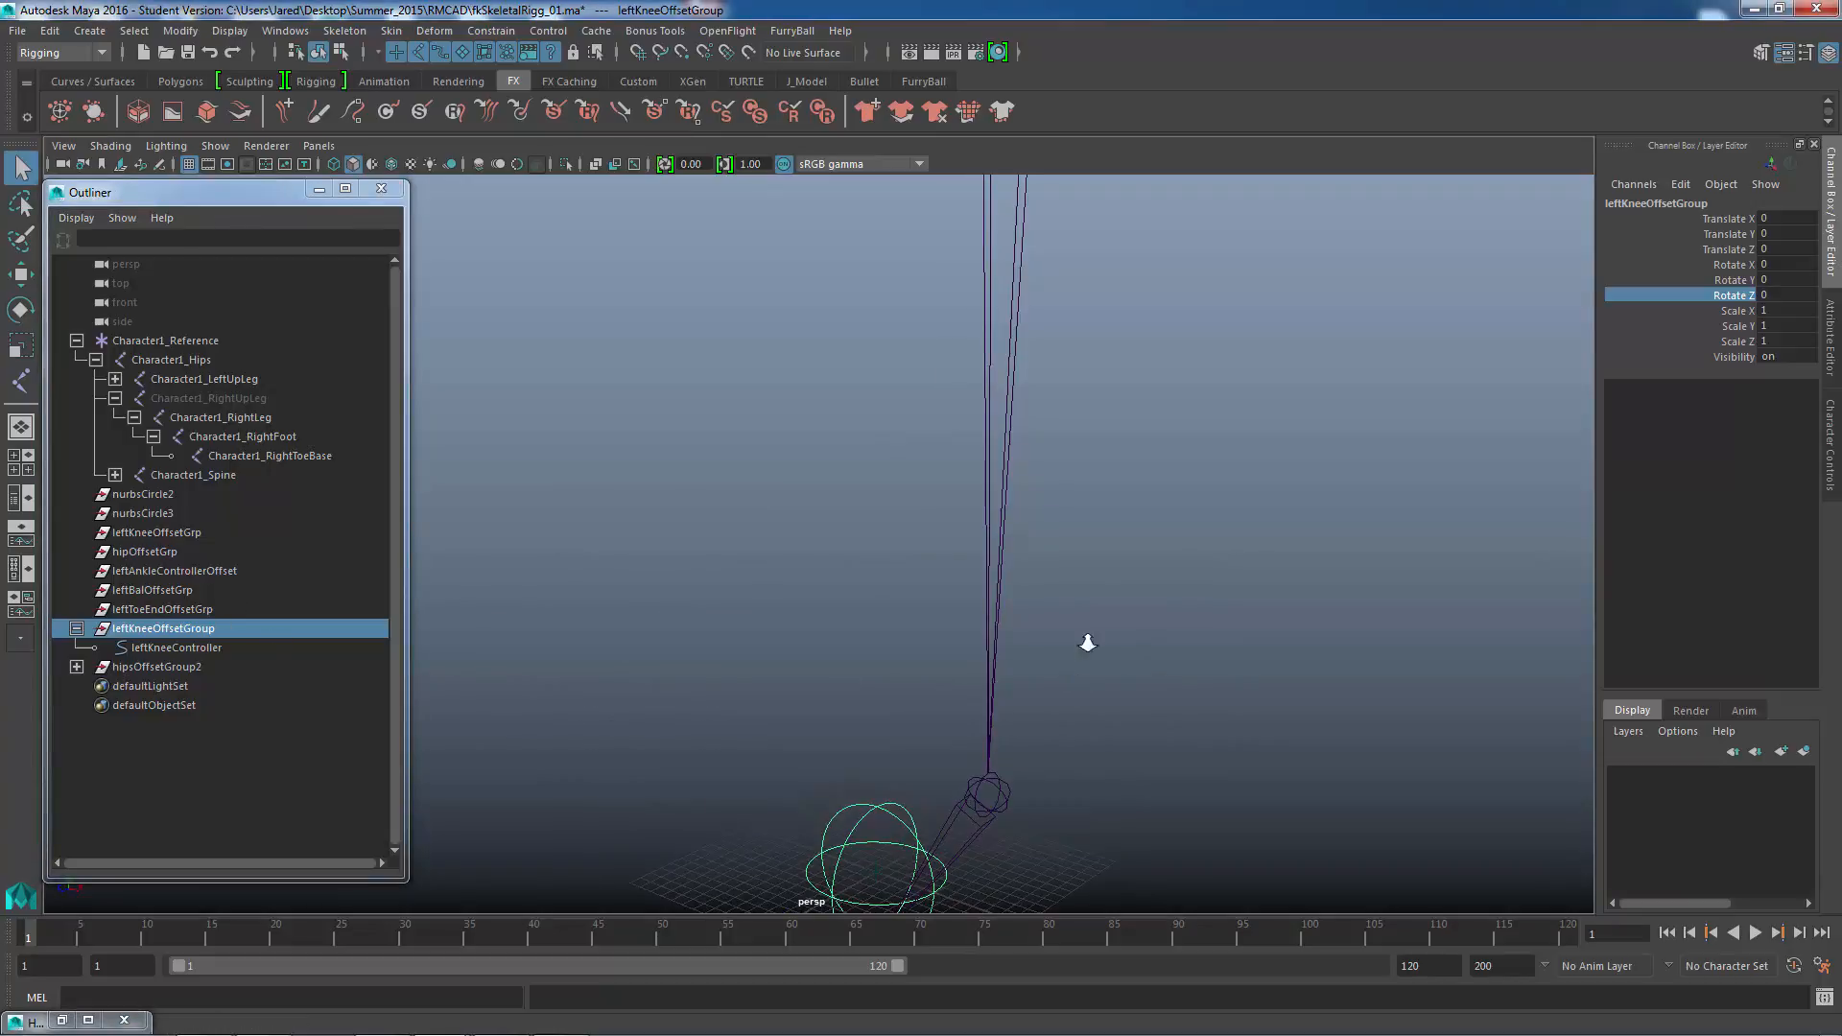
right_click_drag(1085, 641, 810, 559, "alt")
left_click_drag(810, 568, 910, 668, "alt")
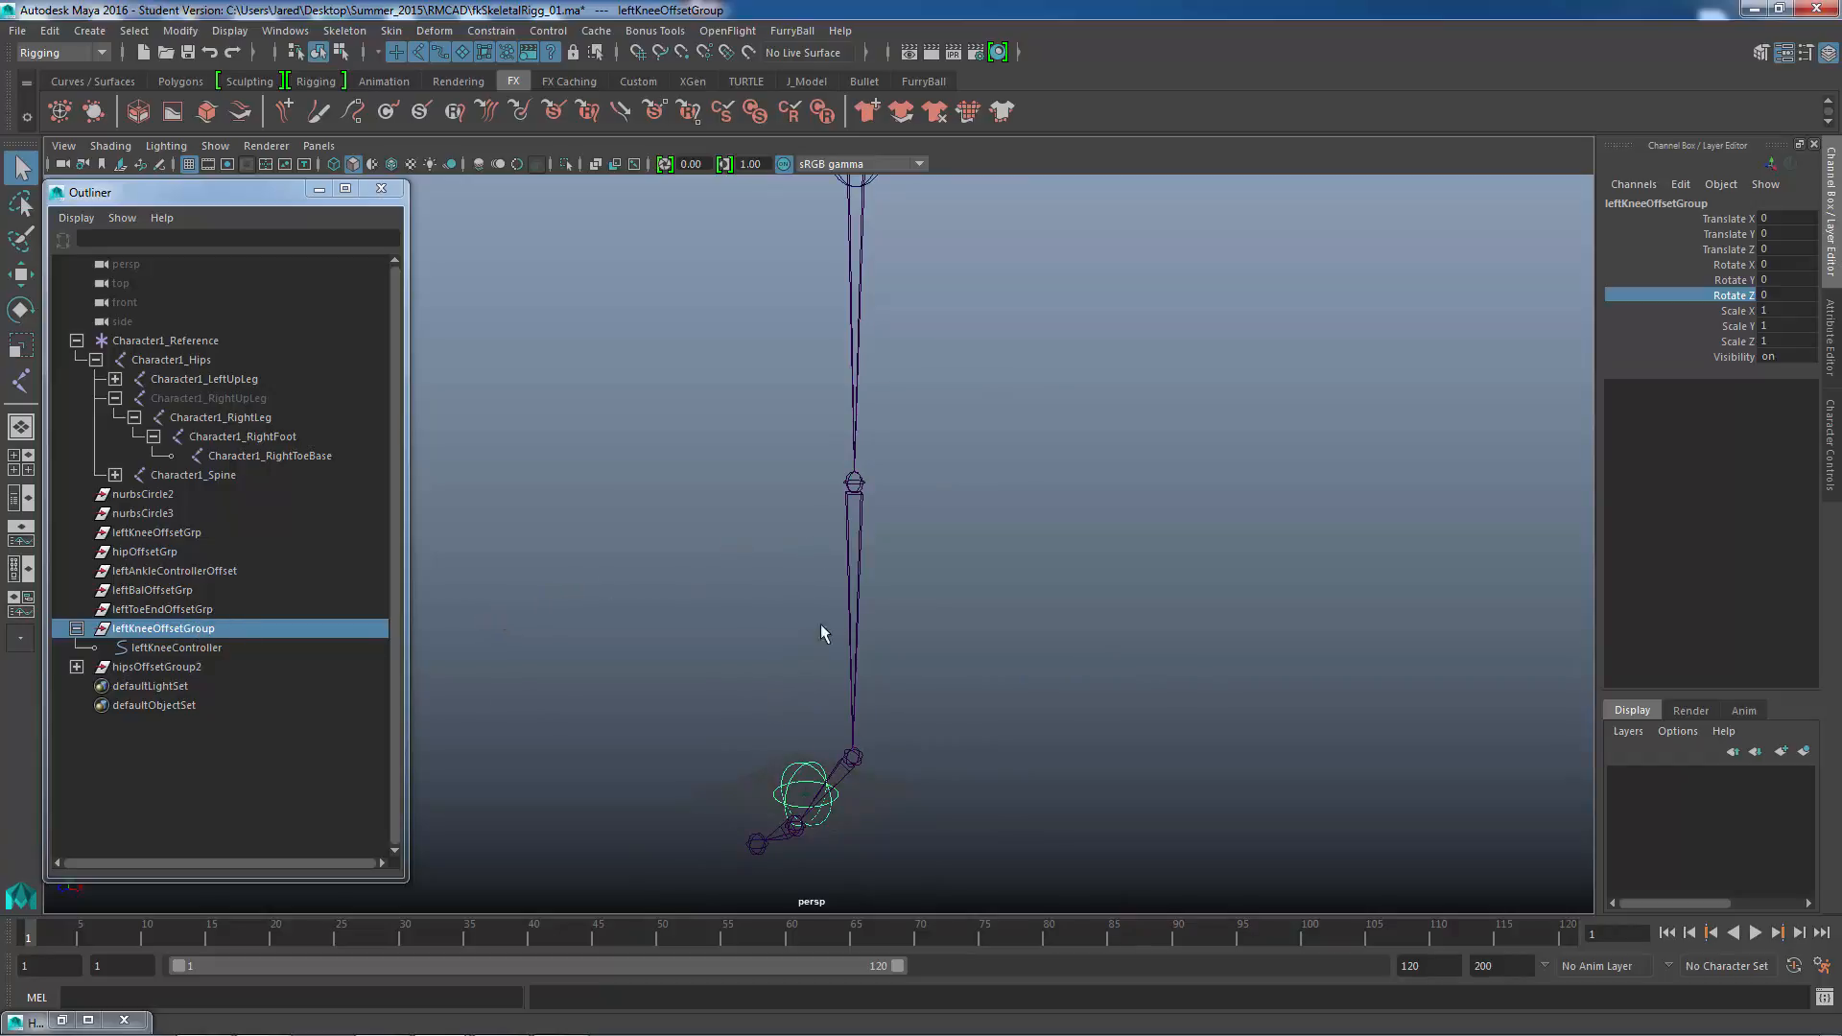
middle_click_drag(855, 482, 849, 533, "alt")
left_click(846, 552)
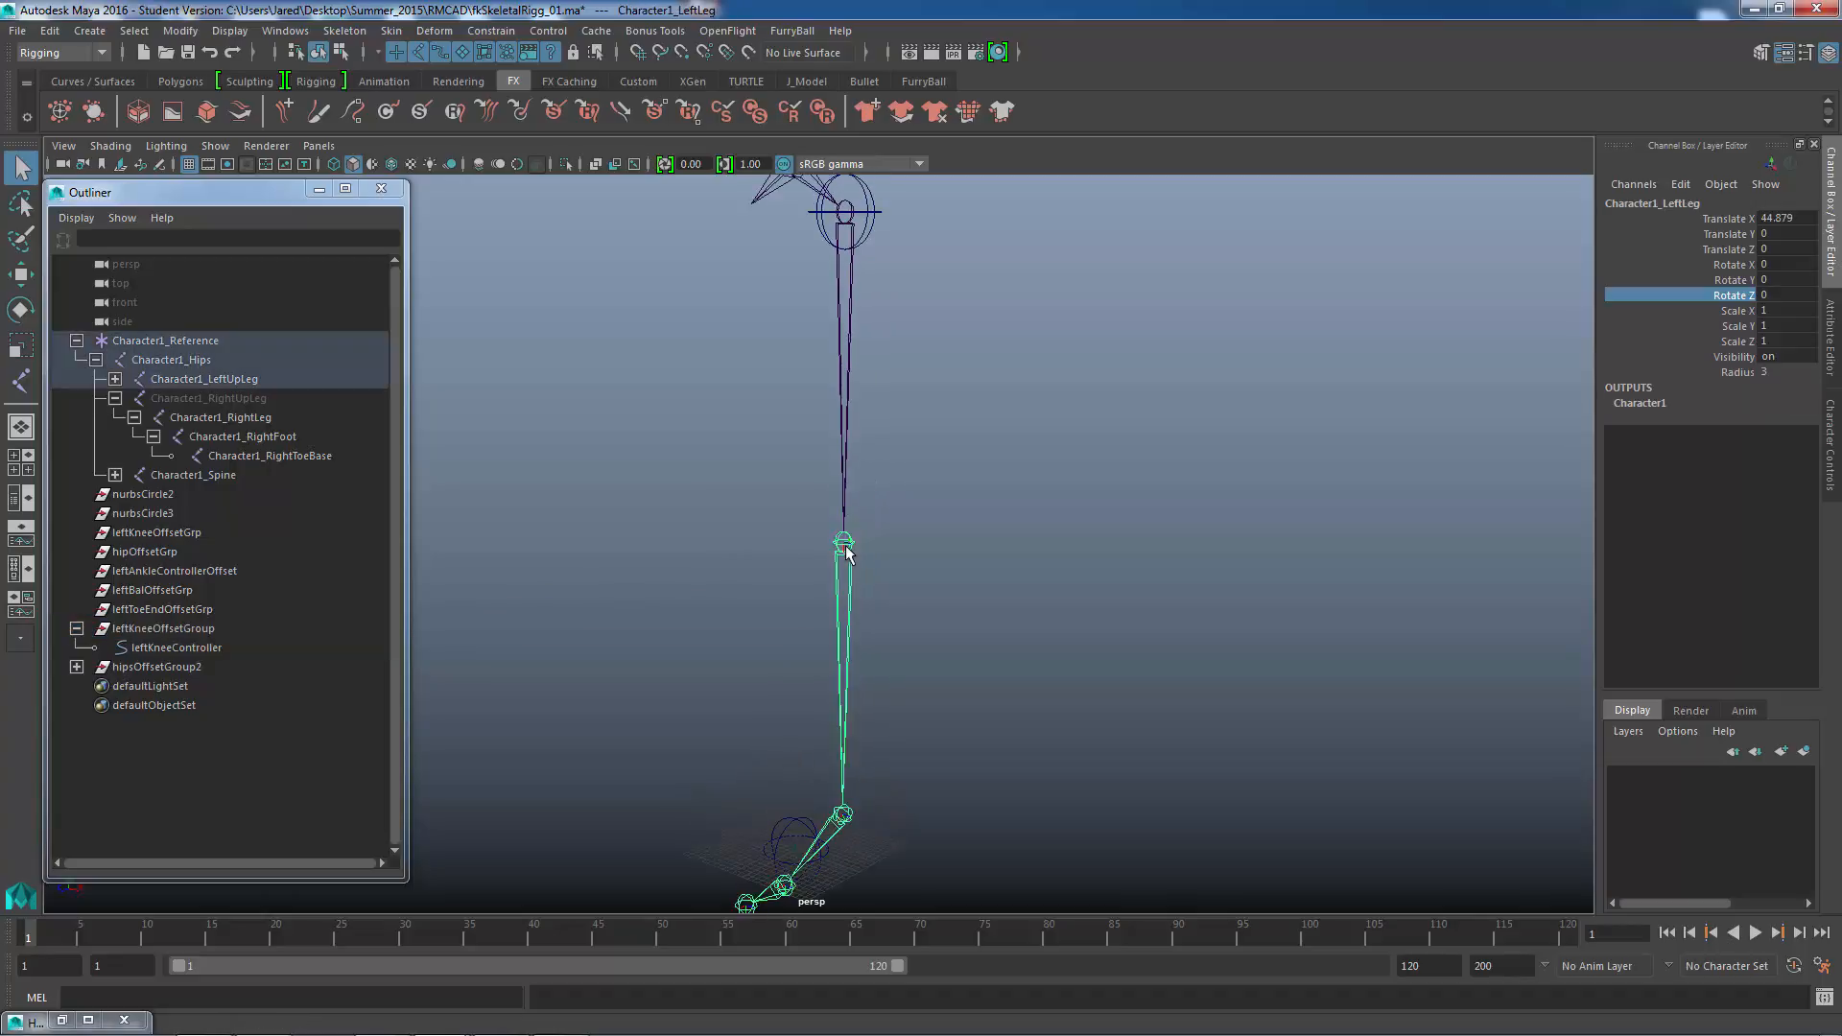
left_click(146, 629)
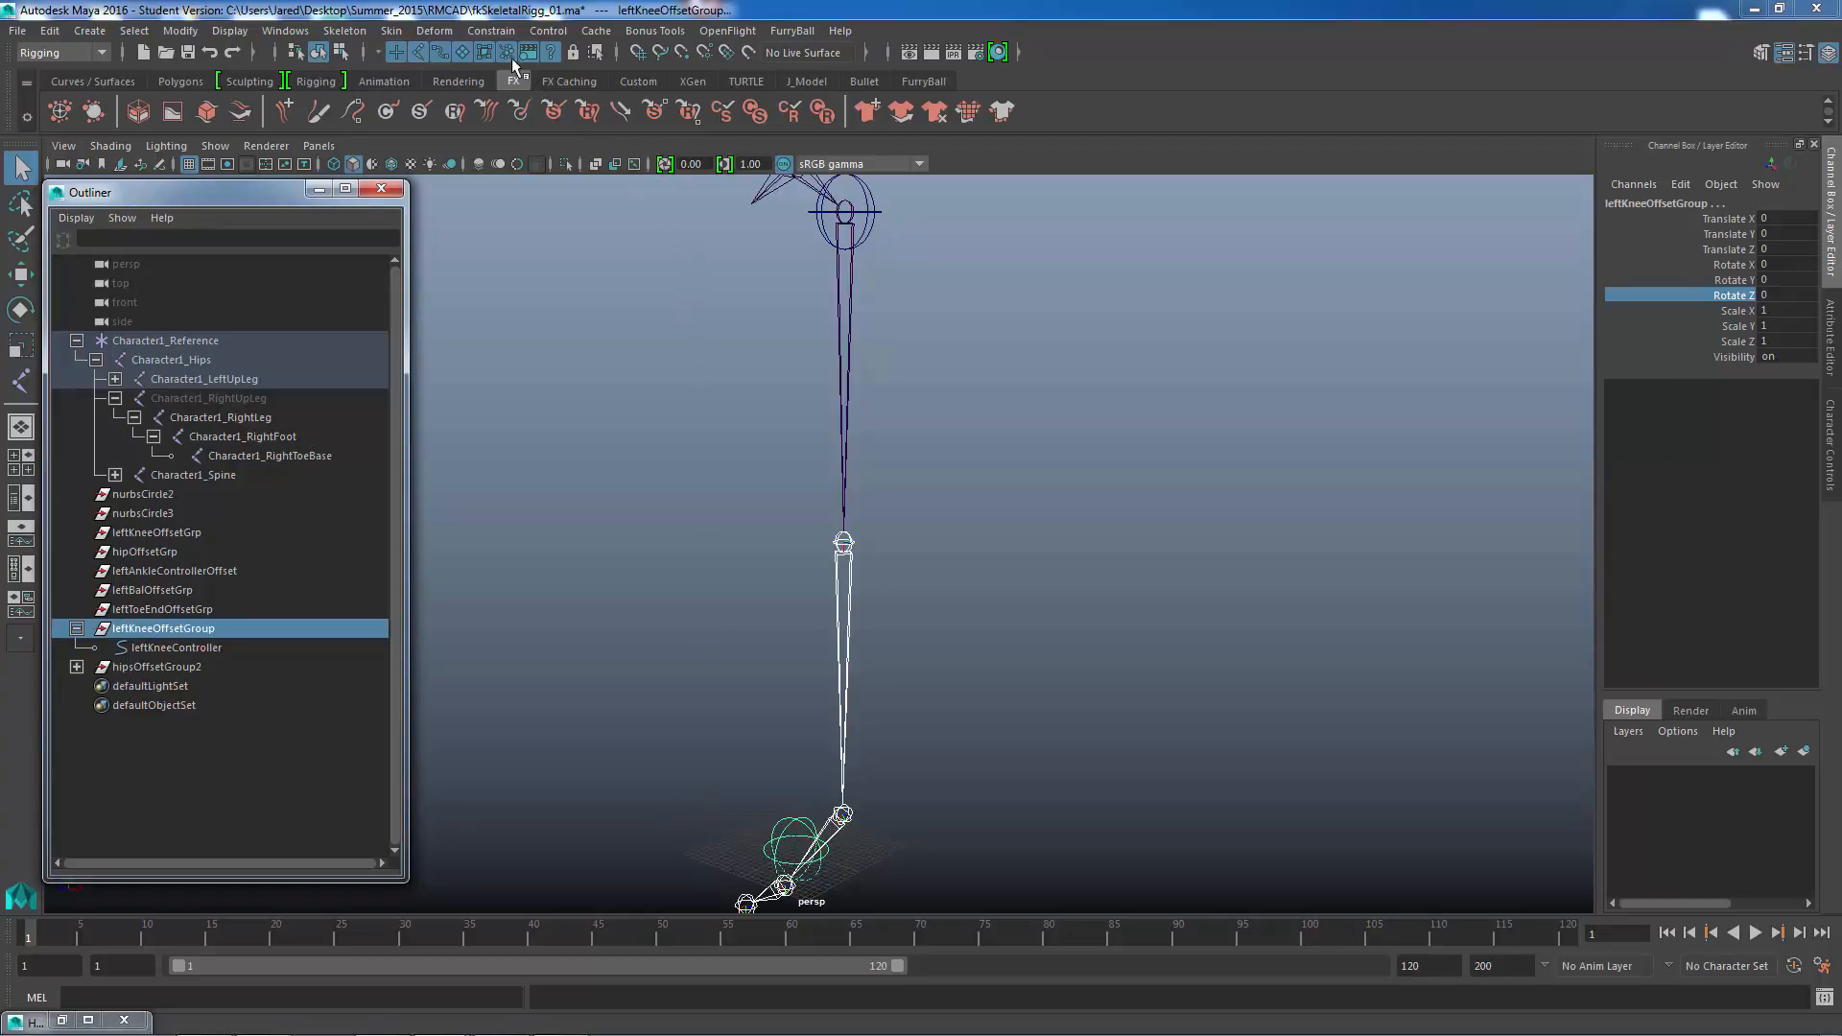
left_click(490, 30)
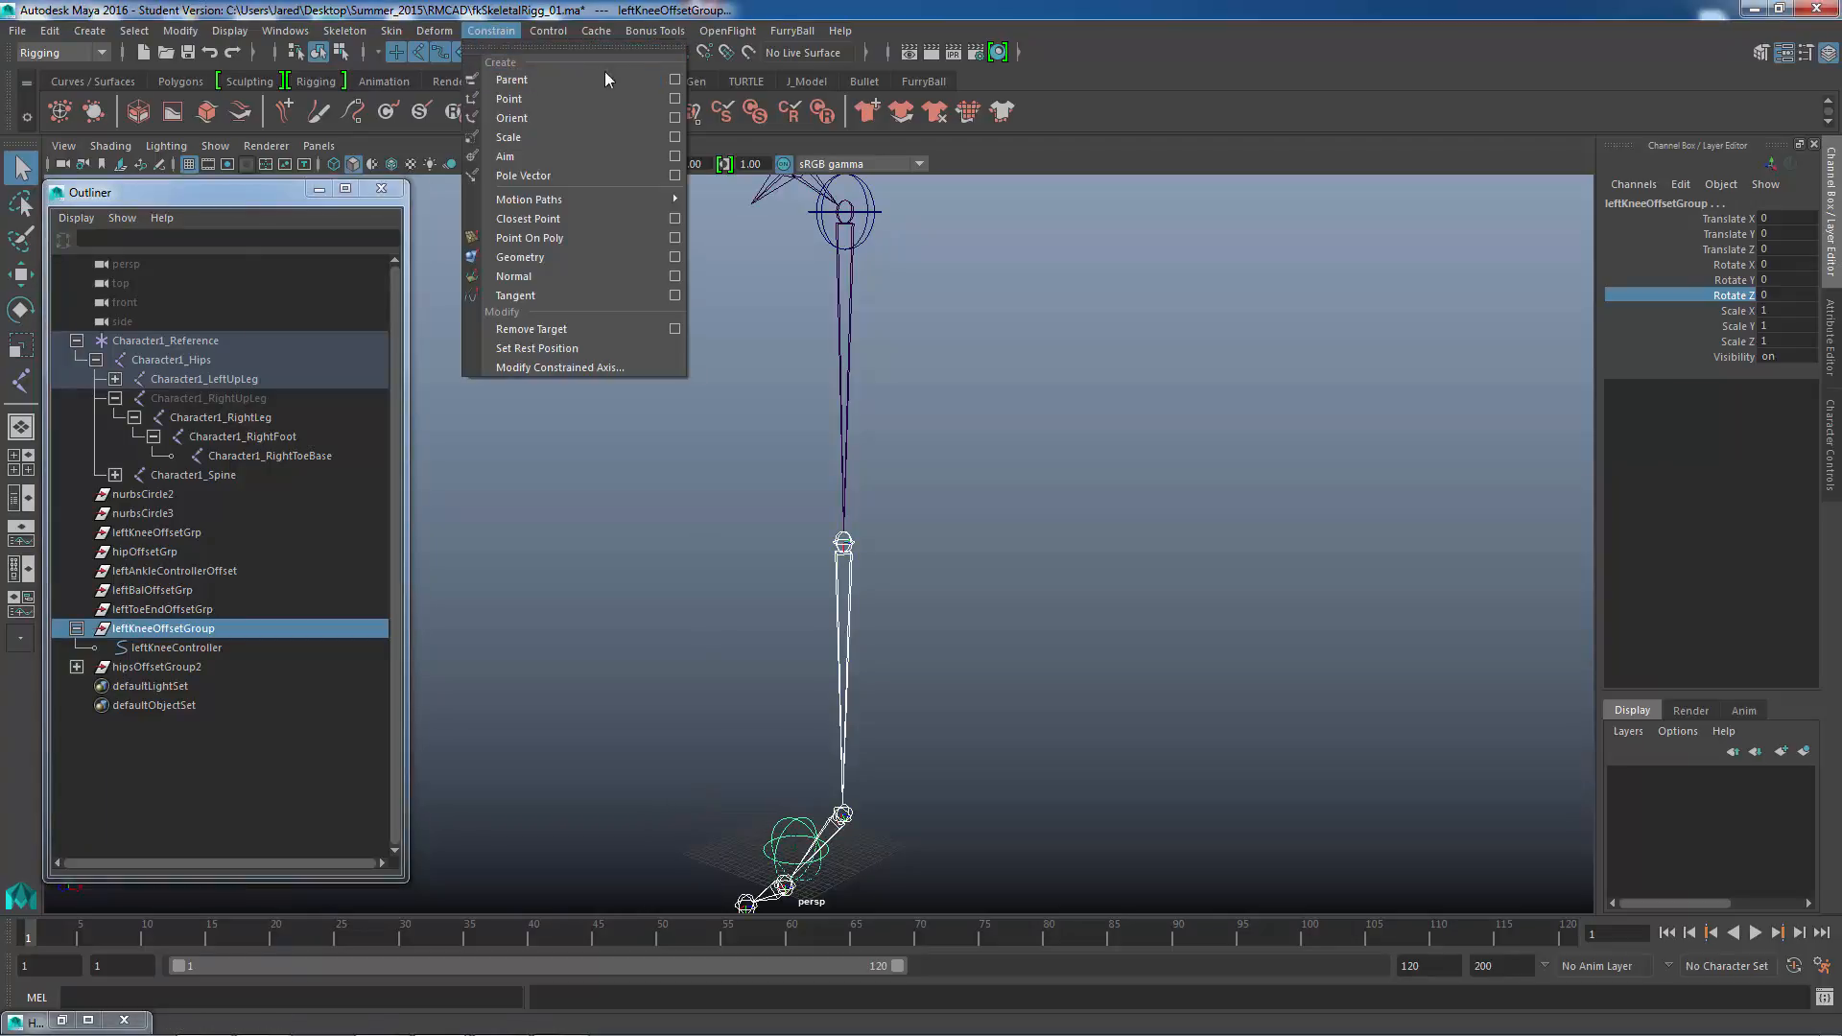
left_click(675, 79)
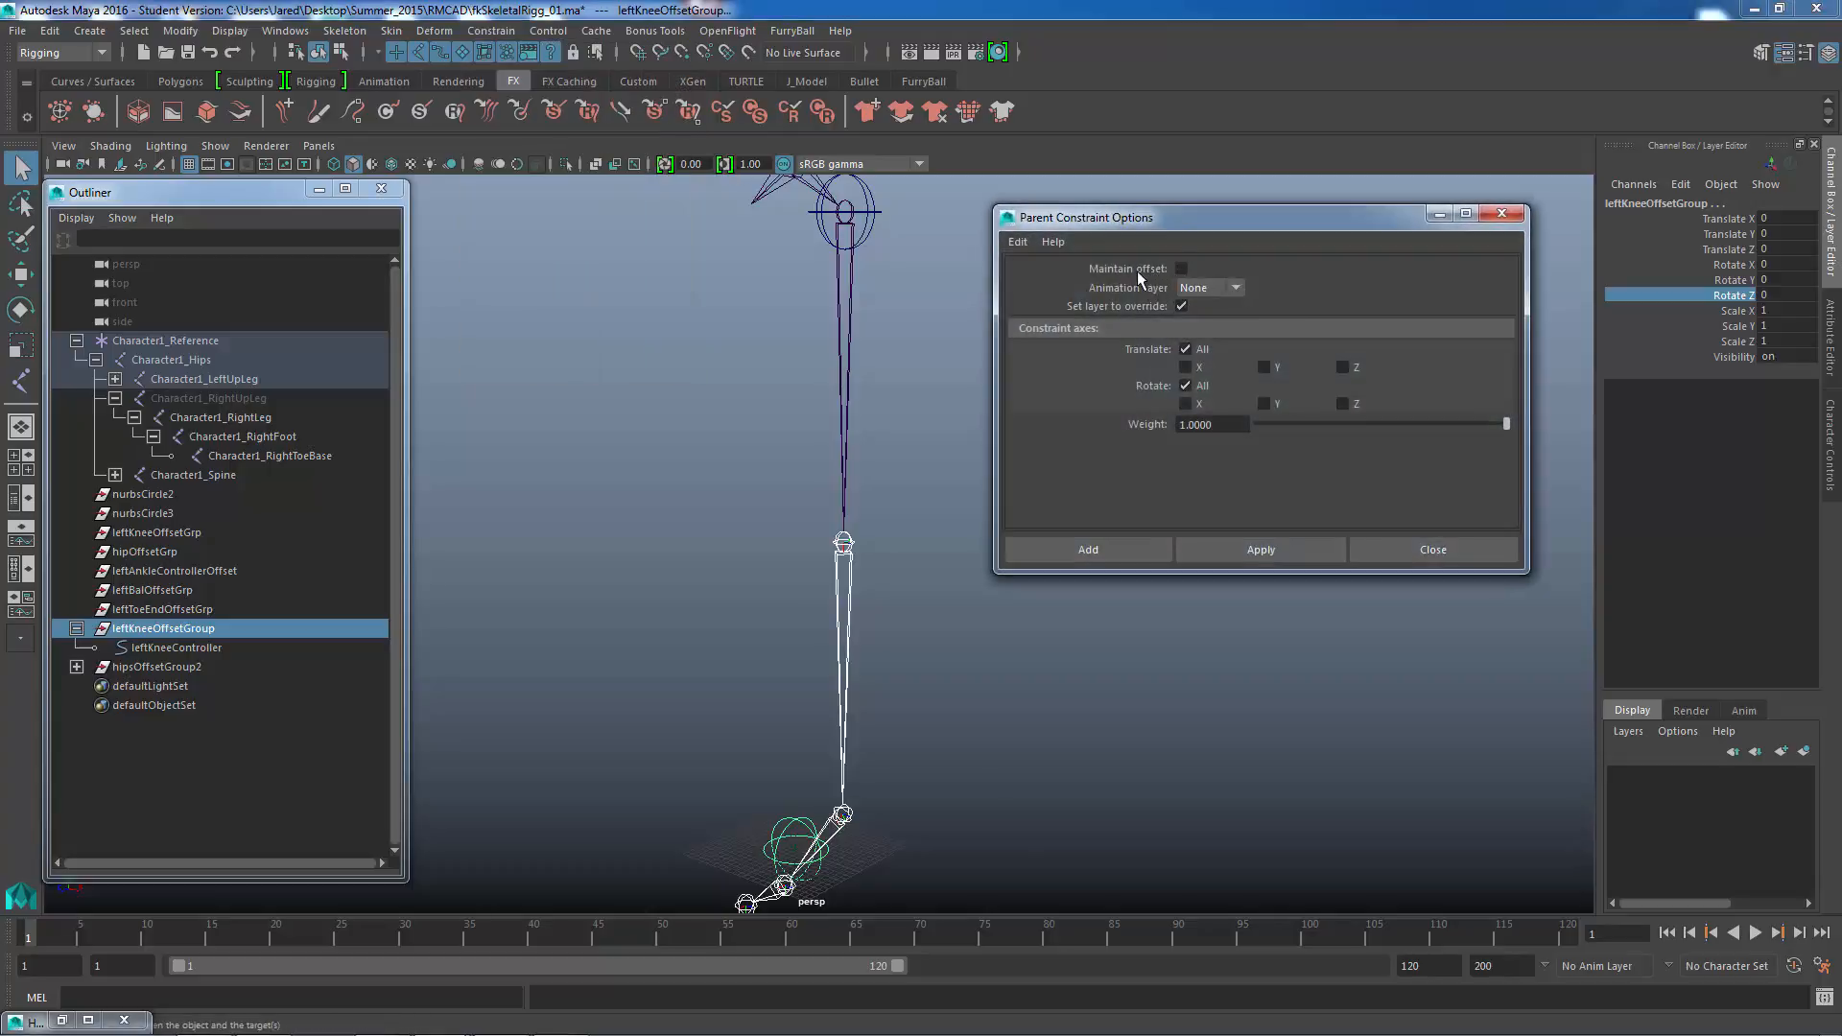
left_click(1126, 550)
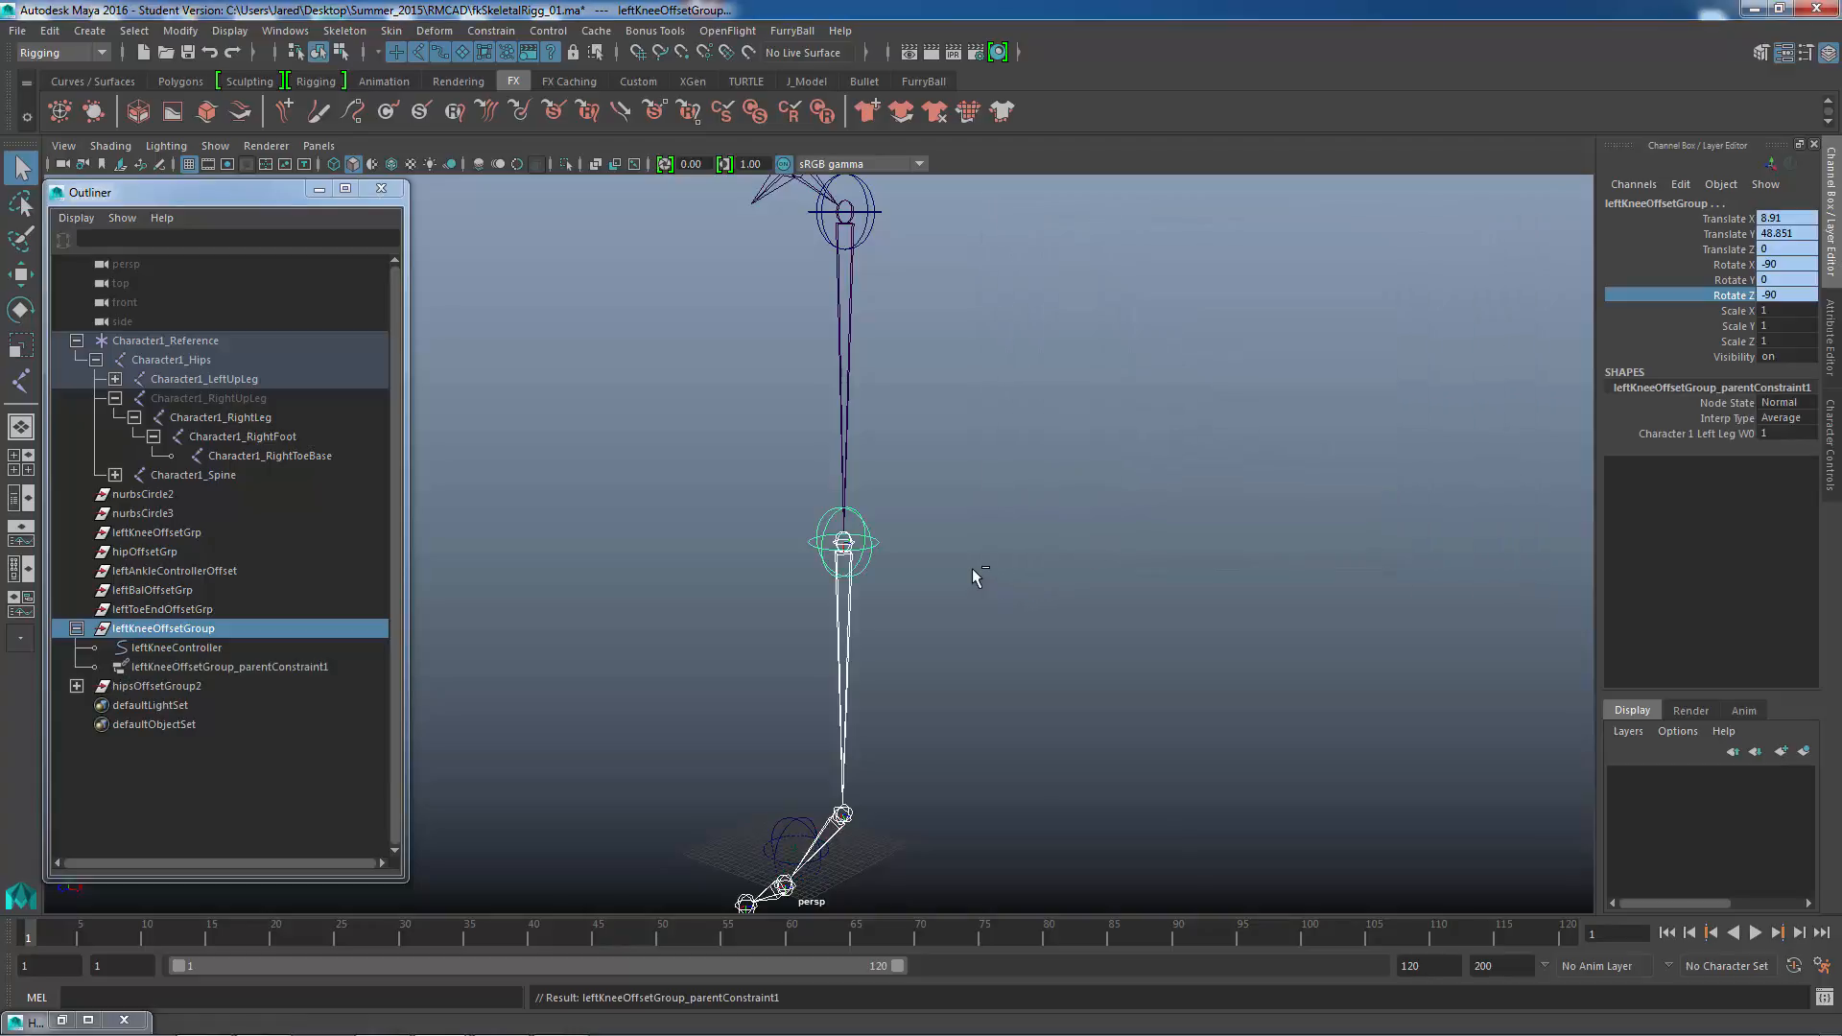
- Delete the parent constraint under leftKneeOffsetGroup, leaving the group at the knee joint
left_click_drag(980, 551, 1143, 559, "alt")
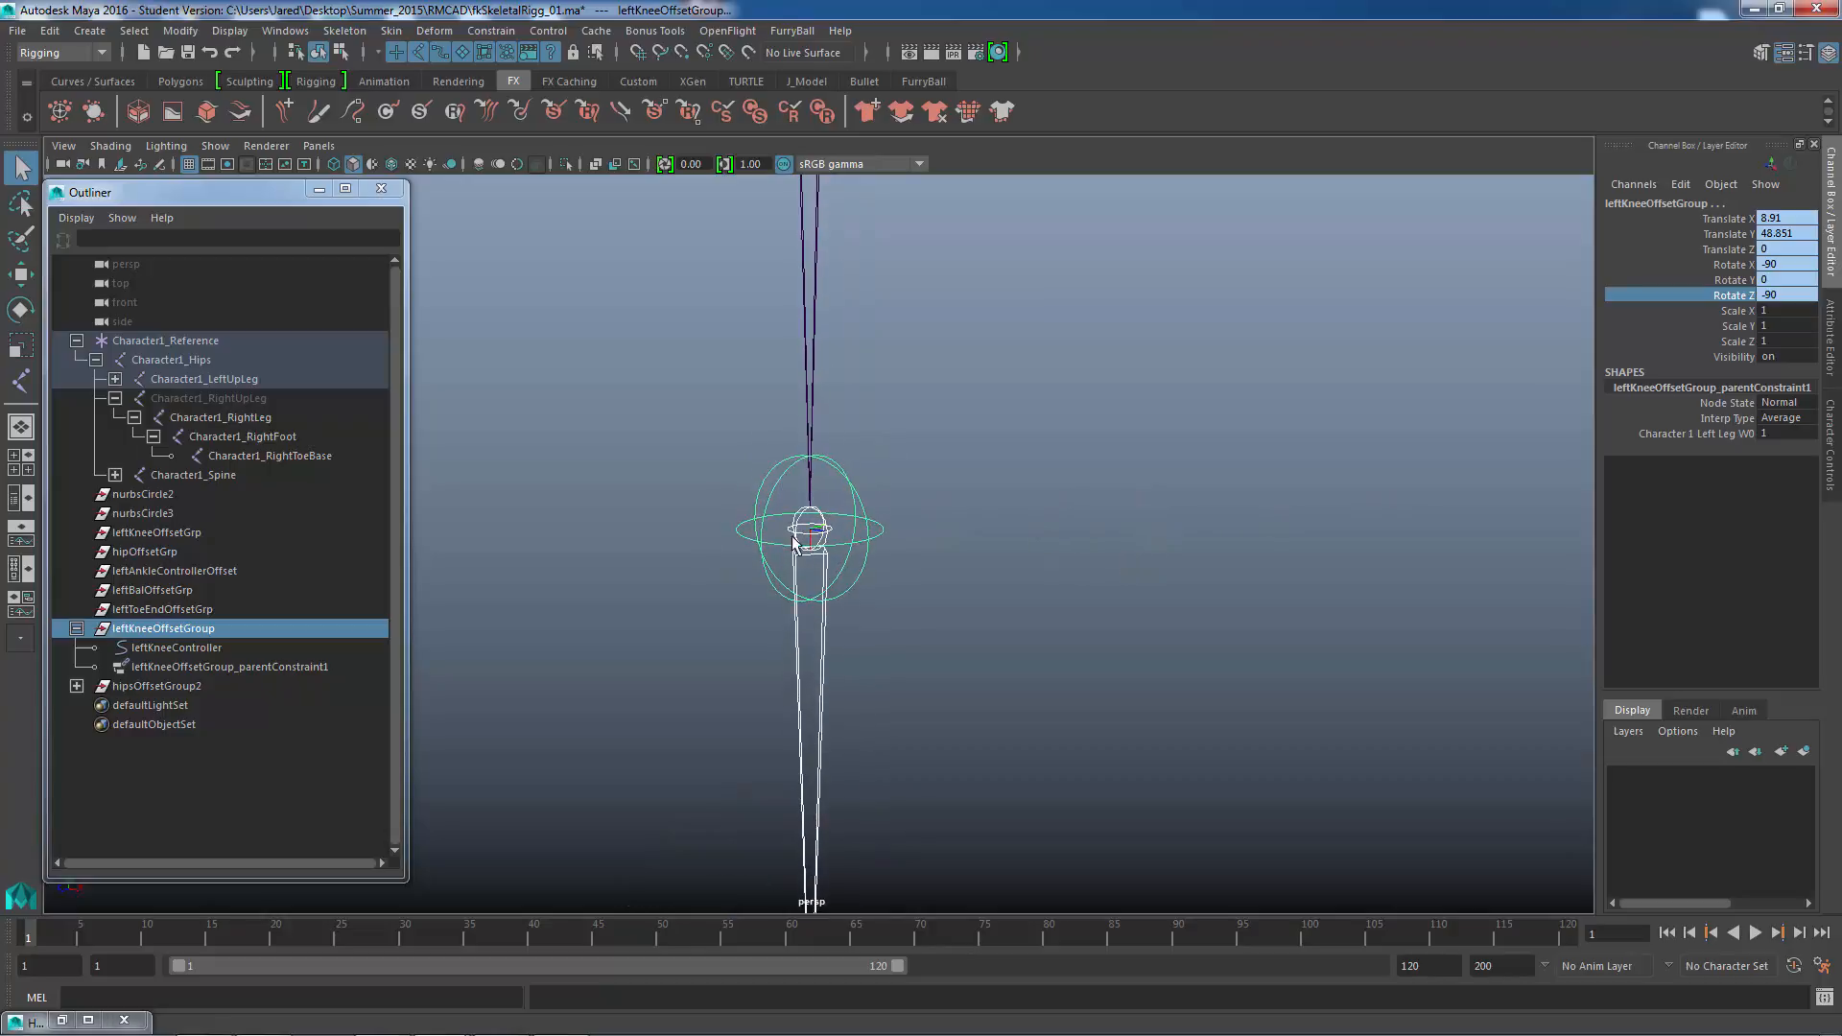
right_click_drag(752, 522, 1053, 551, "alt")
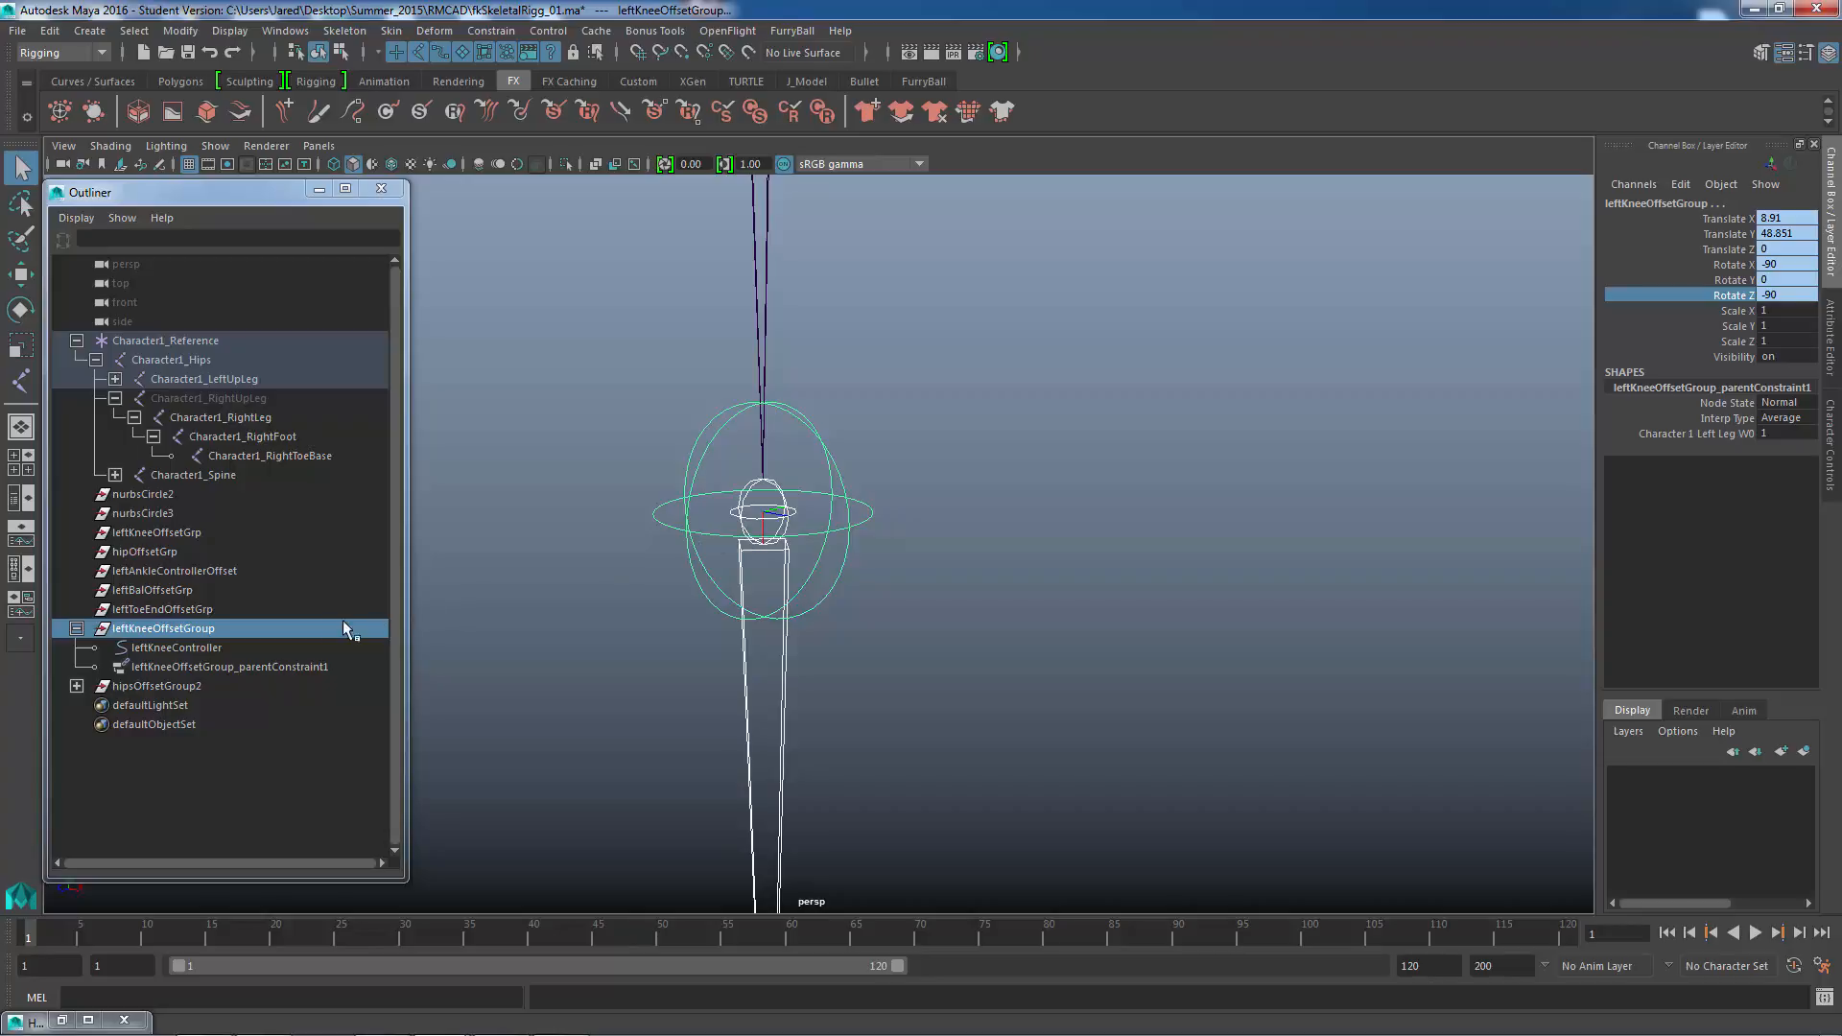
left_click(153, 667)
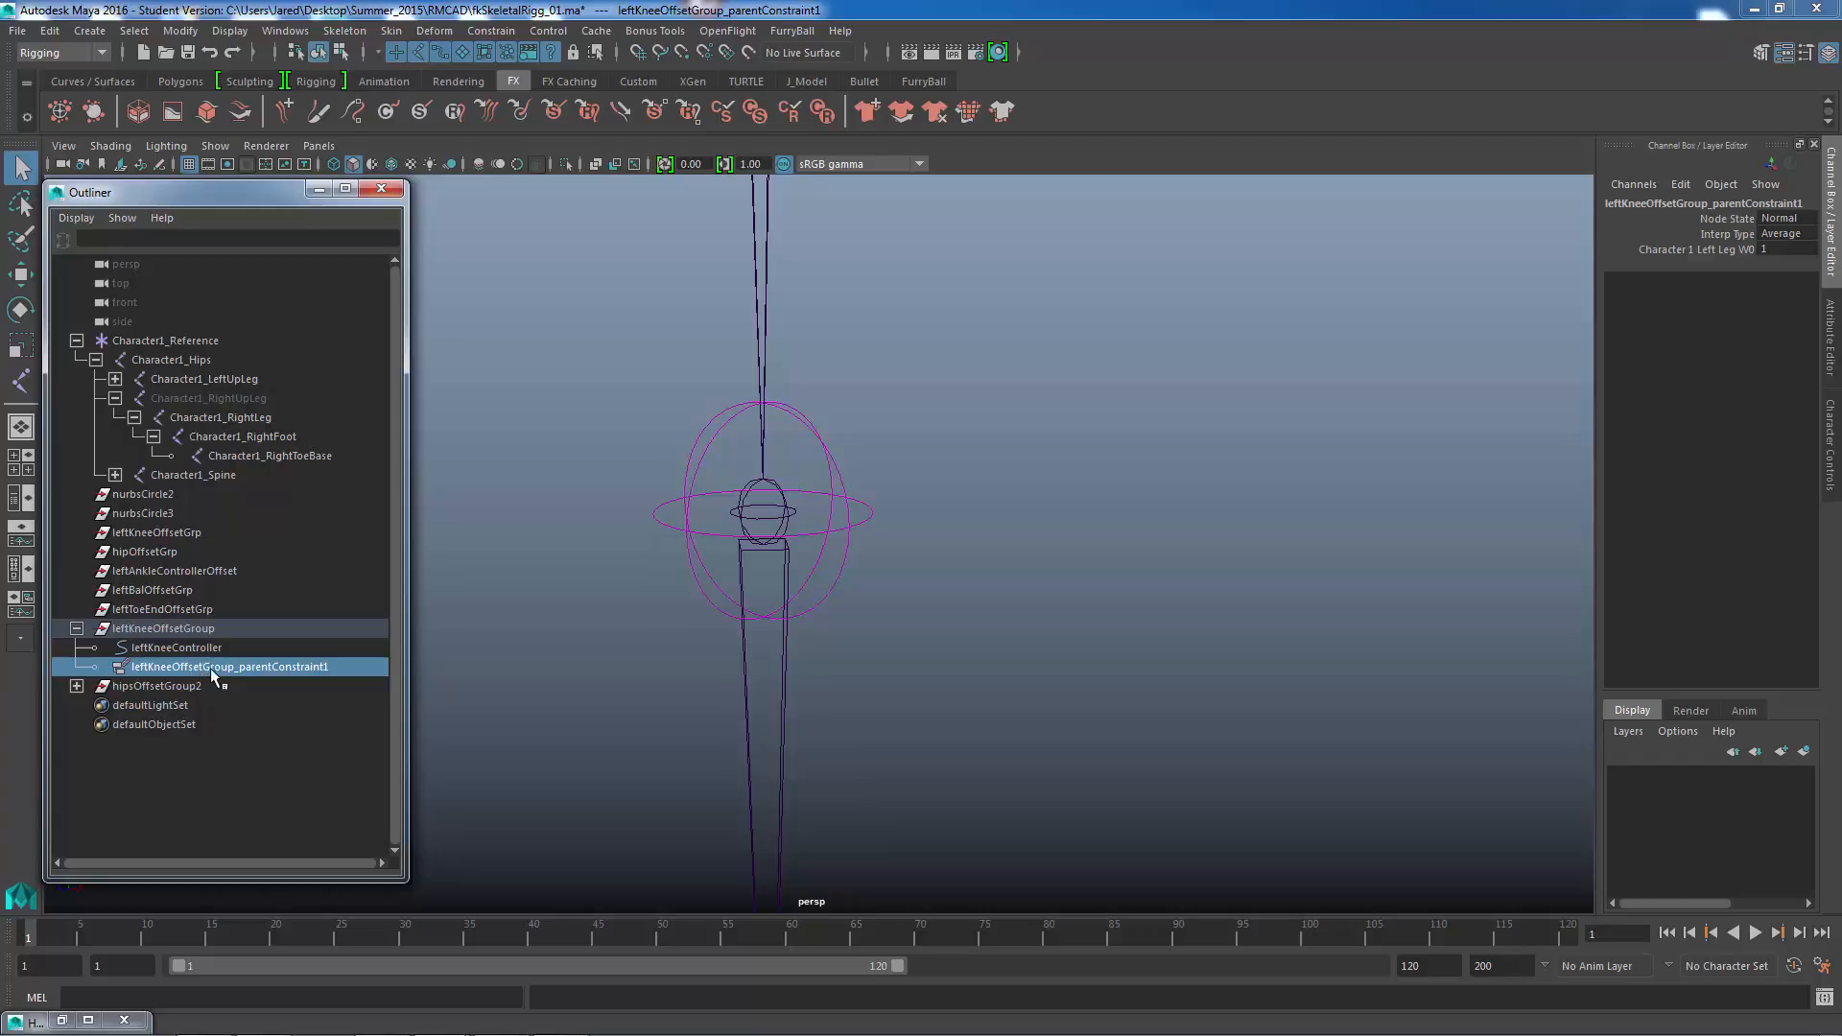
key("Delete")
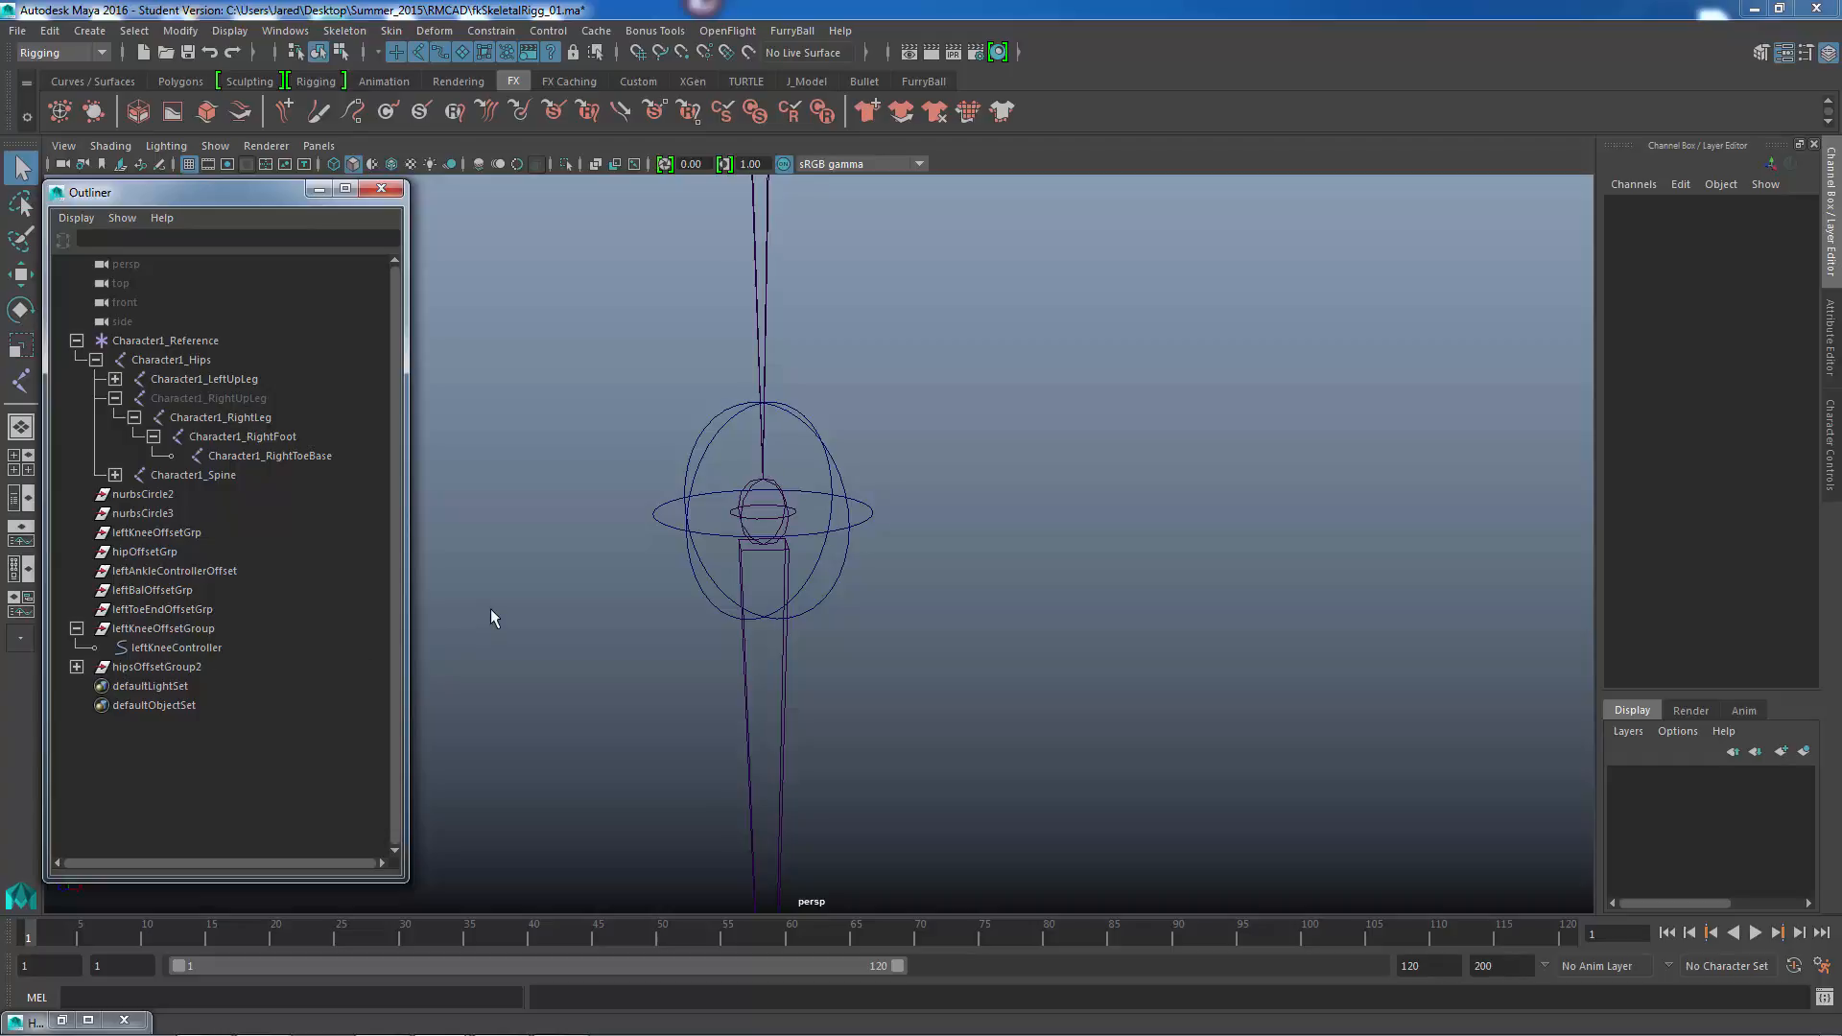
- Load leftKneeController as the output node and the Character1_LeftLeg joint as the input node in the Connection Editor
middle_click_drag(679, 526, 625, 554, "alt")
left_click_drag(625, 554, 736, 480, "alt")
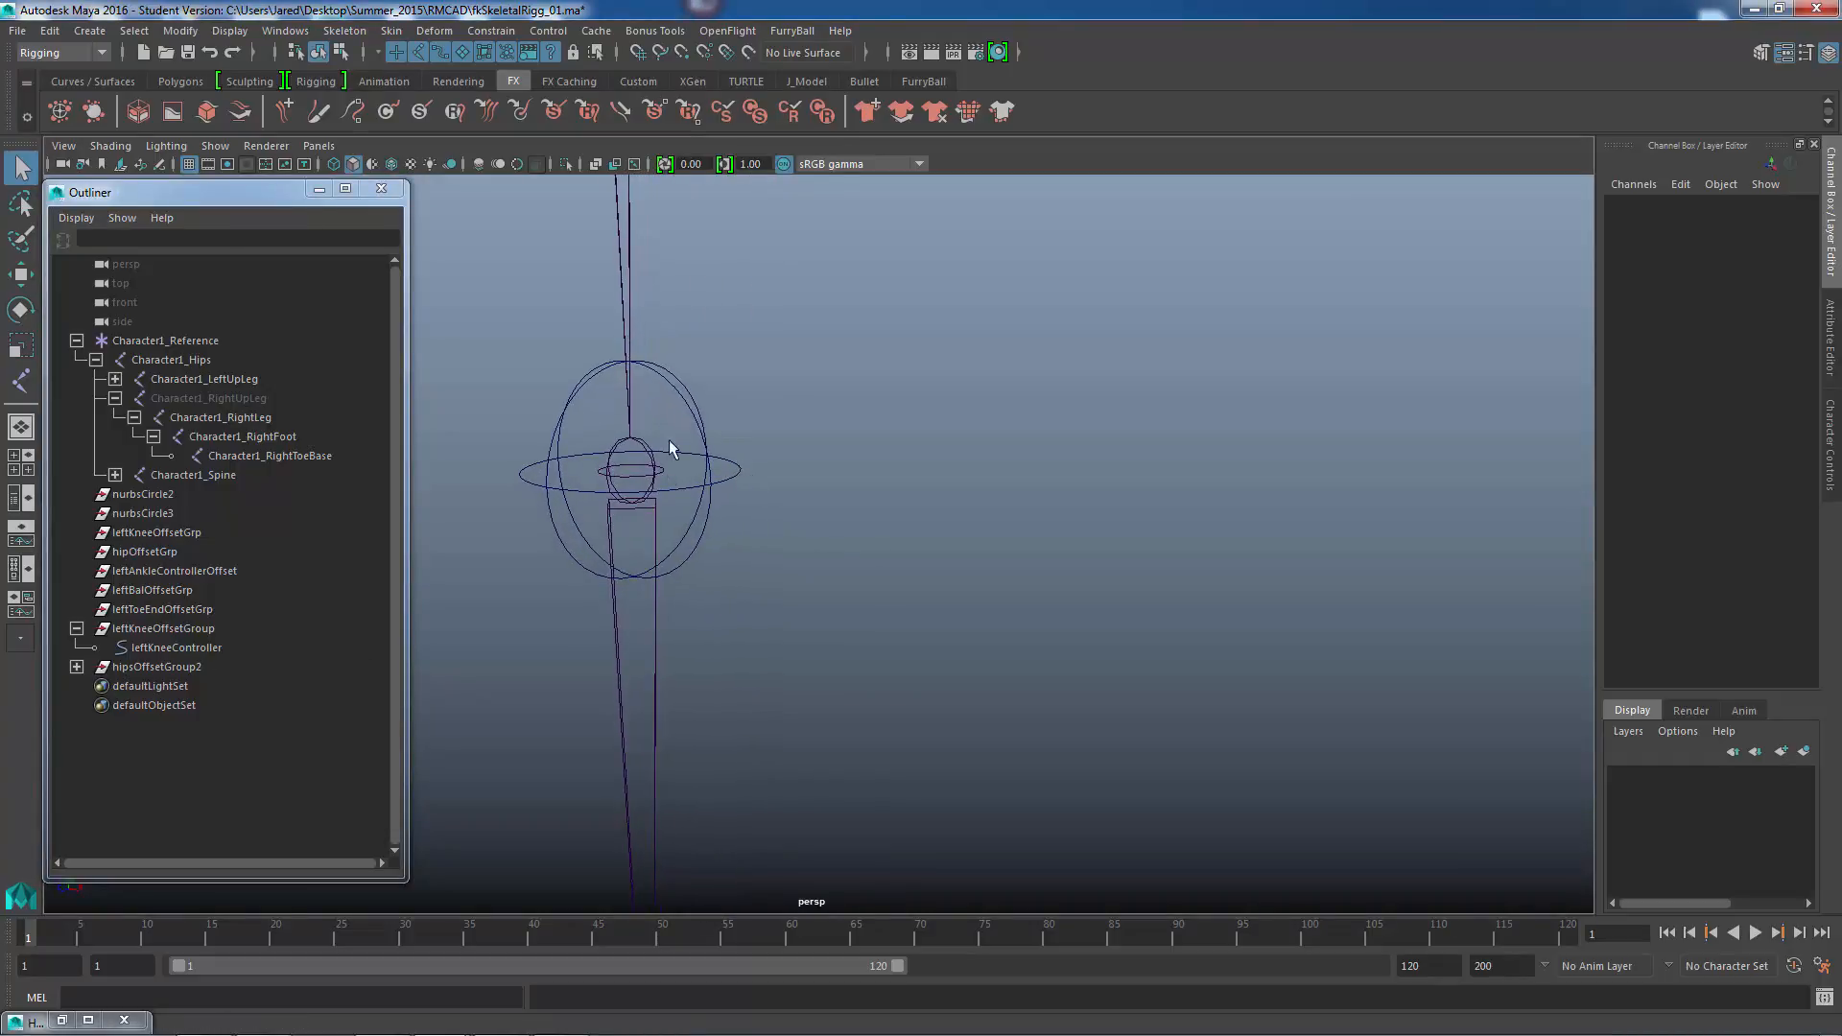
left_click(285, 30)
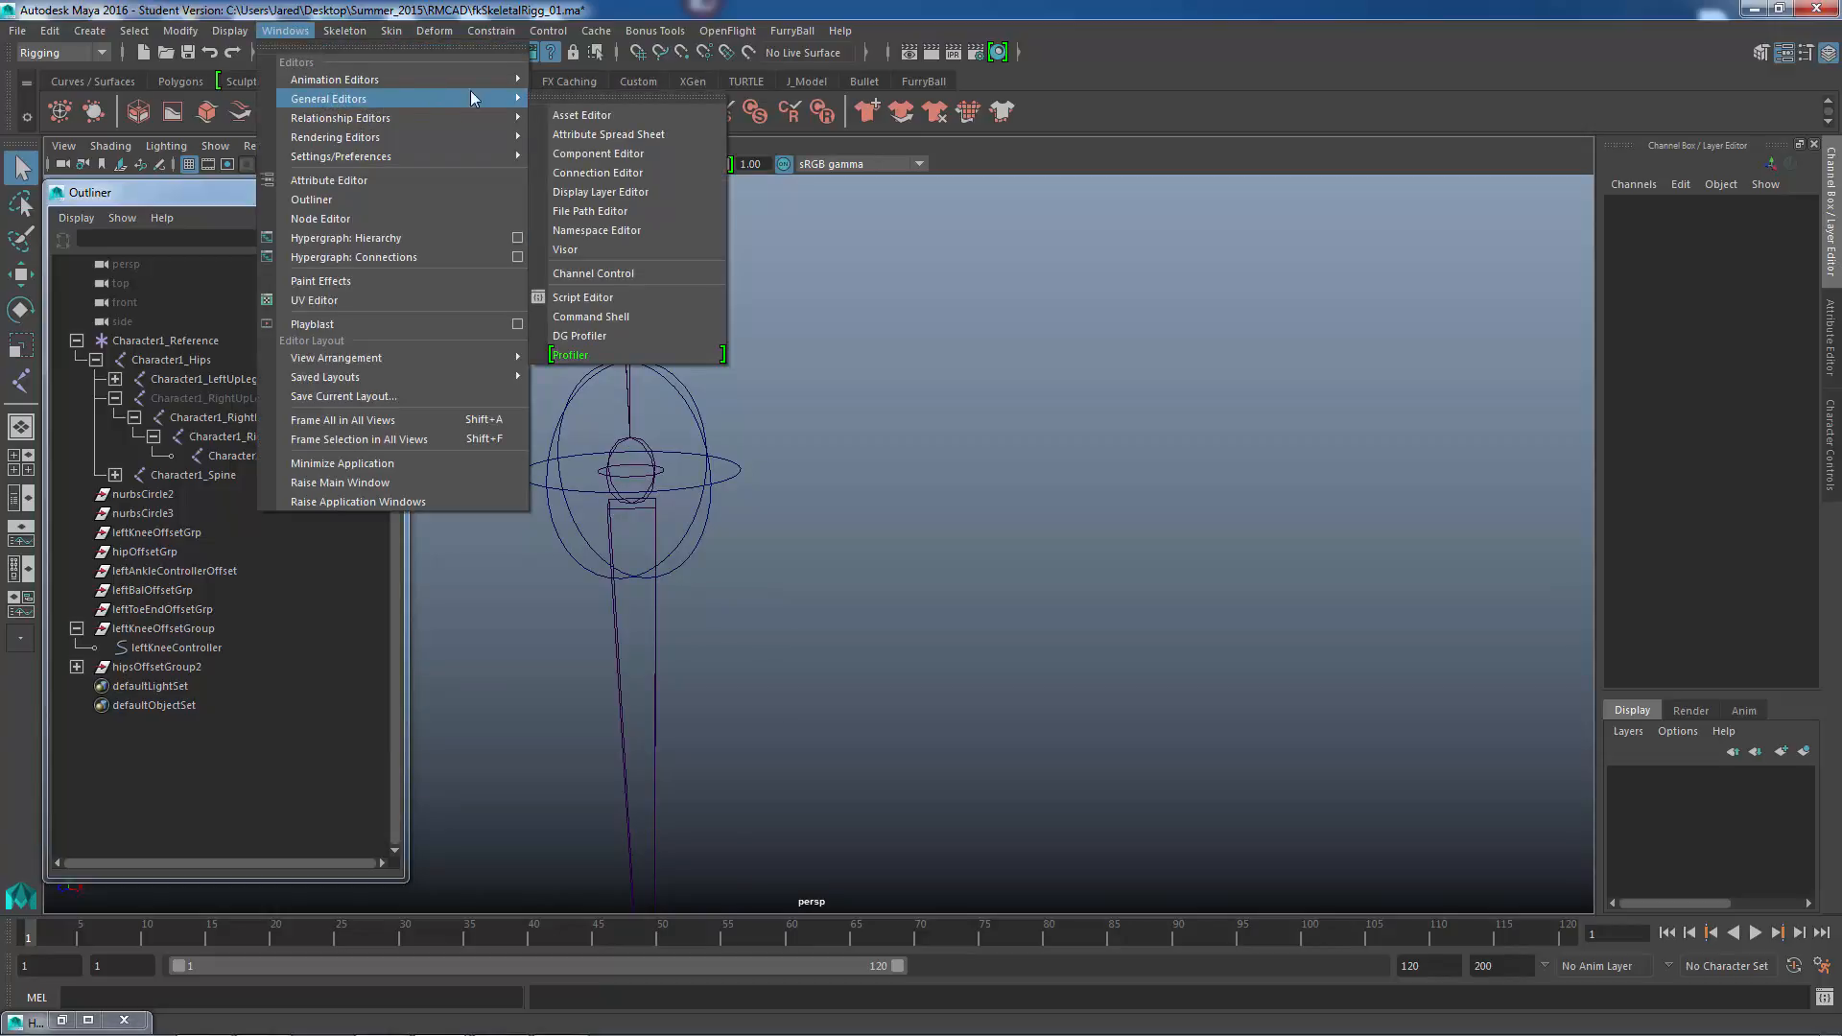
left_click(630, 173)
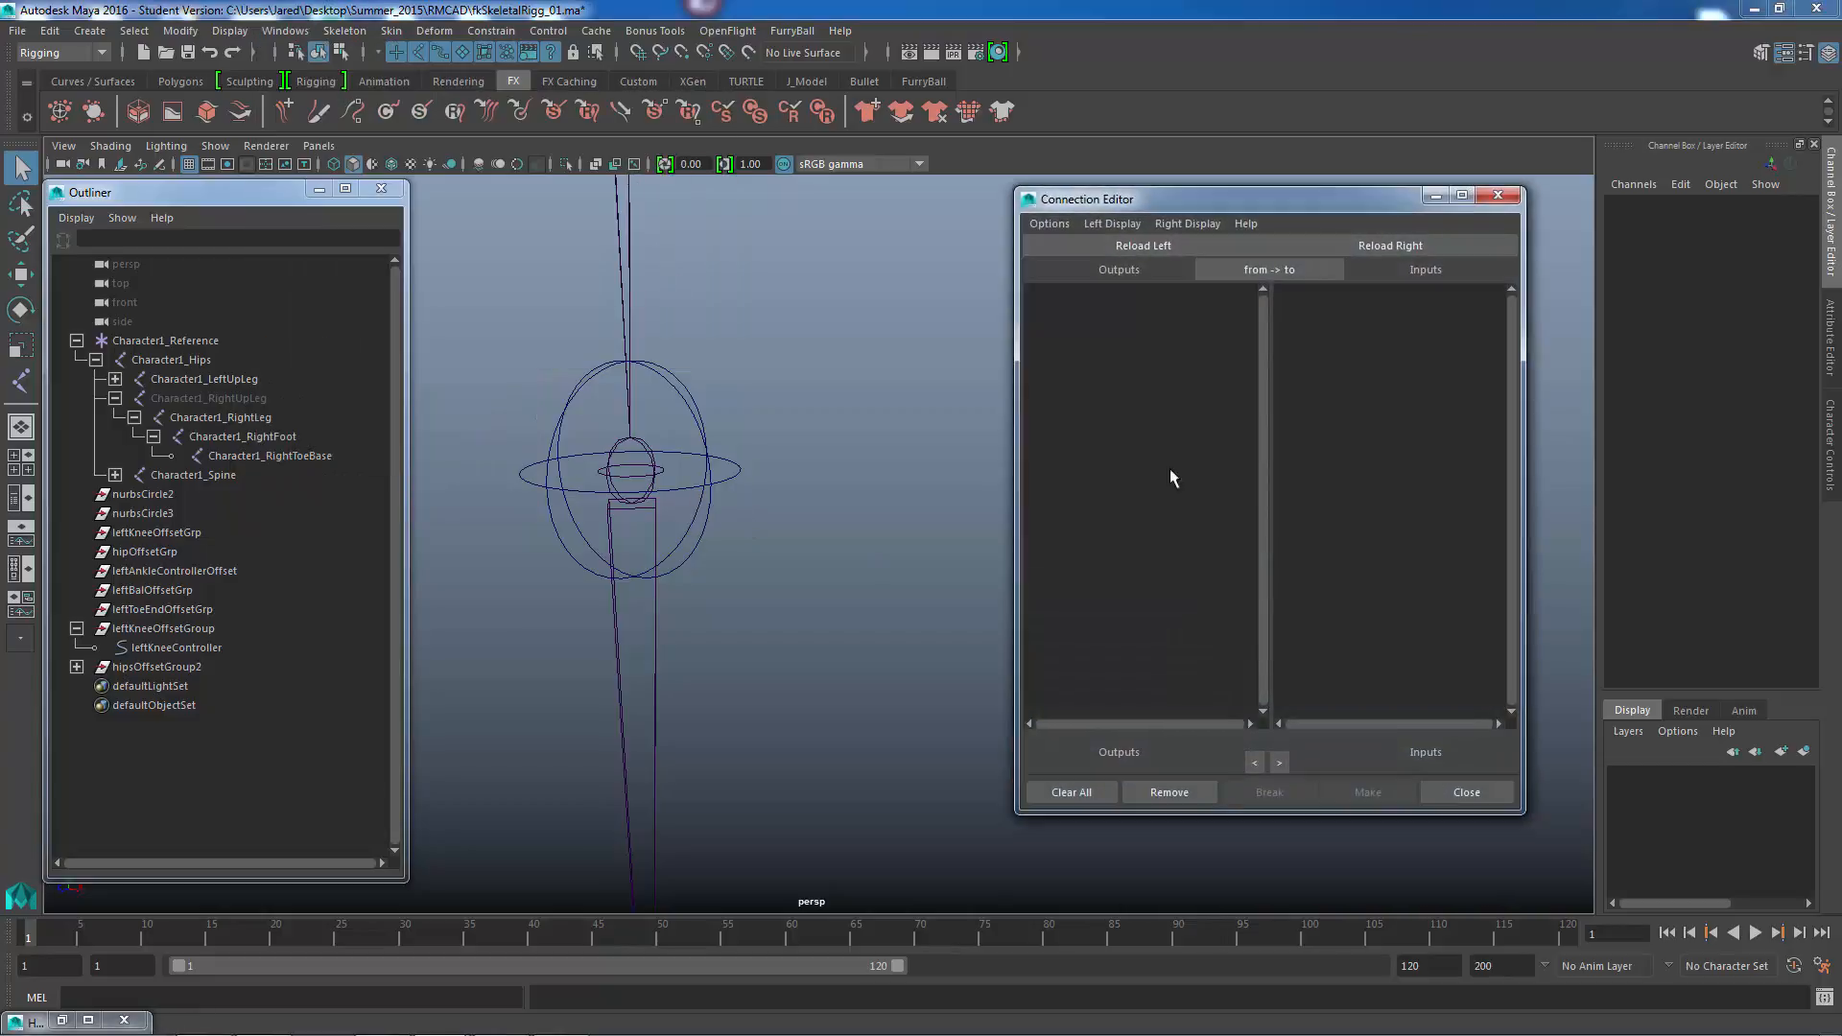
left_click(711, 493)
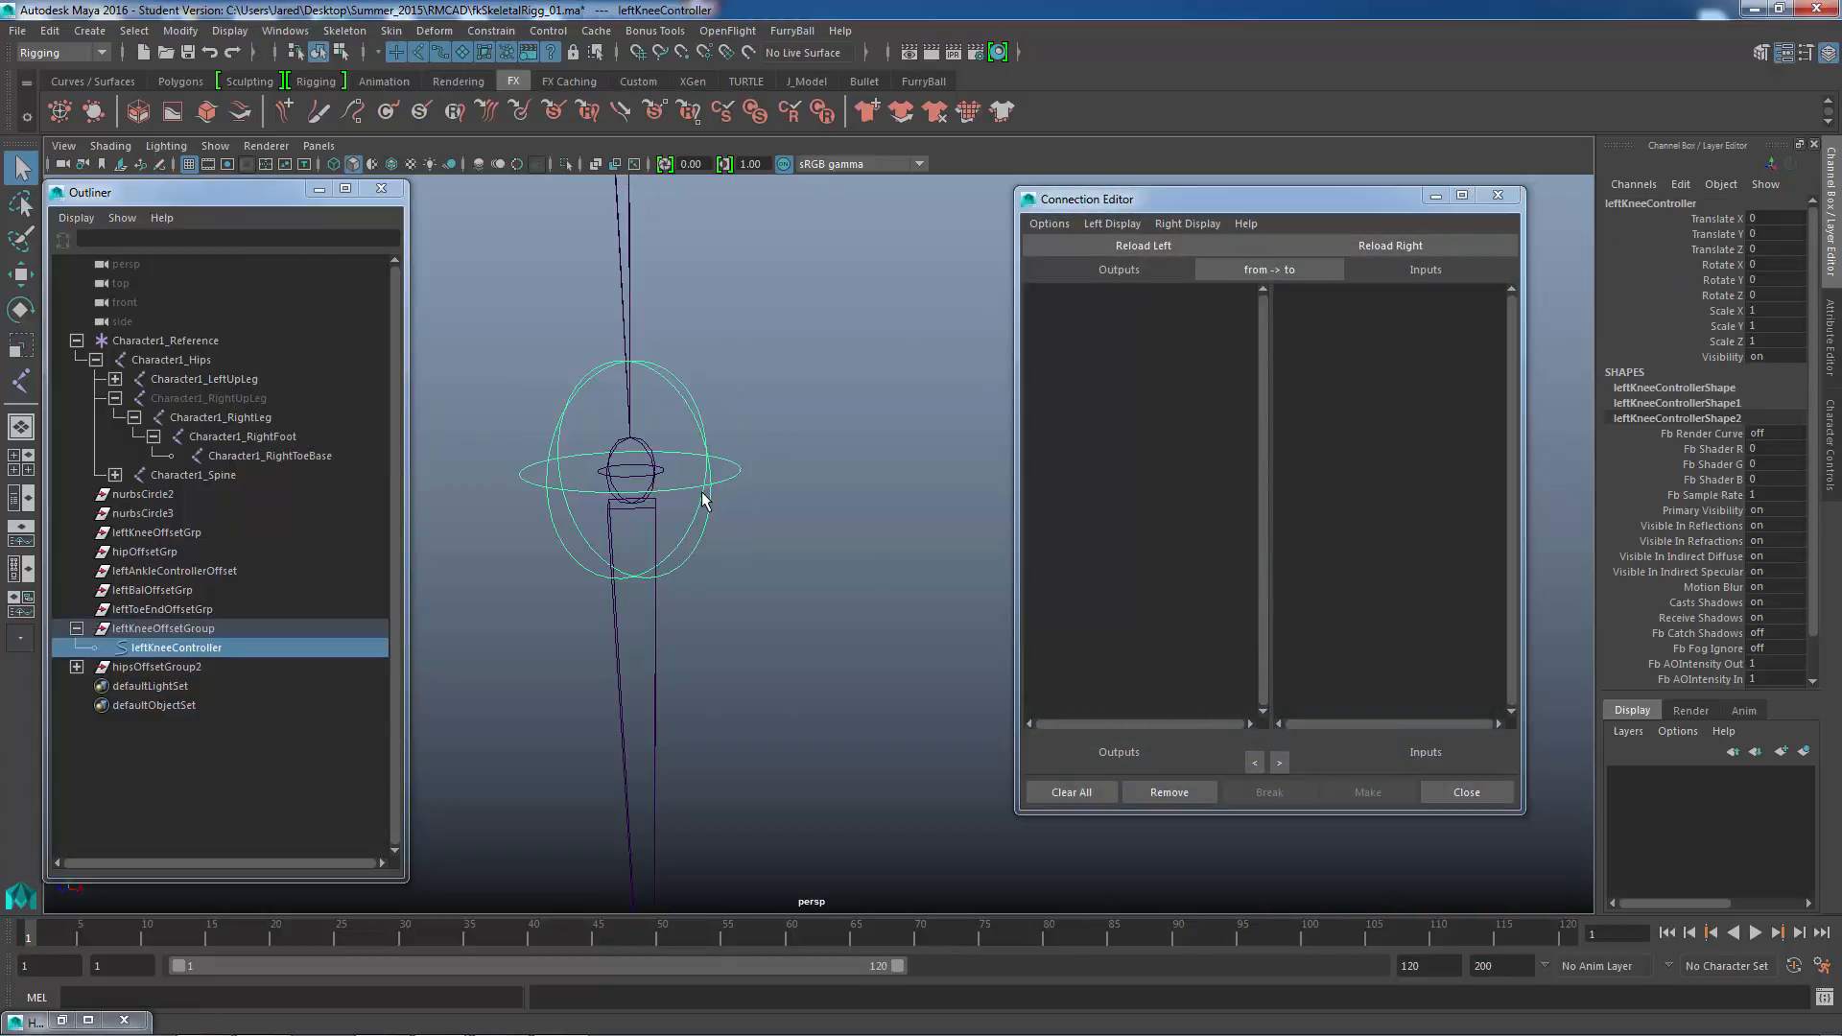
left_click(1138, 245)
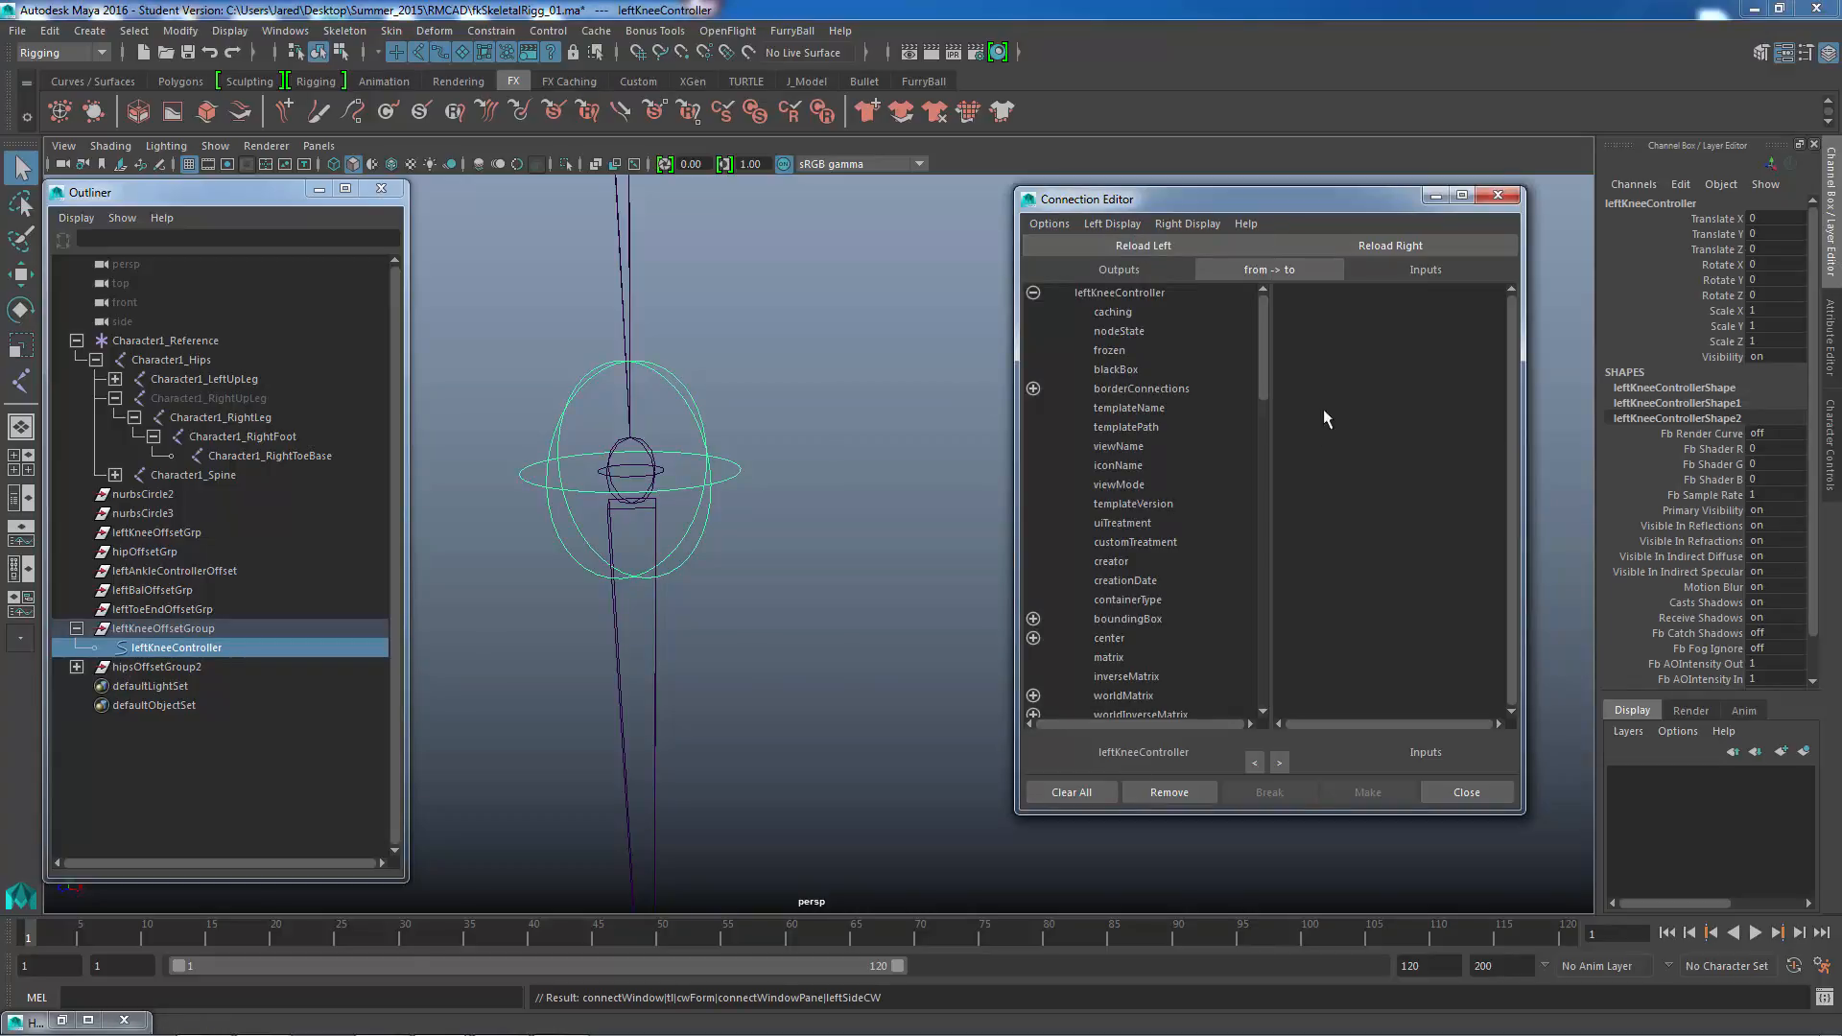
left_click(641, 534)
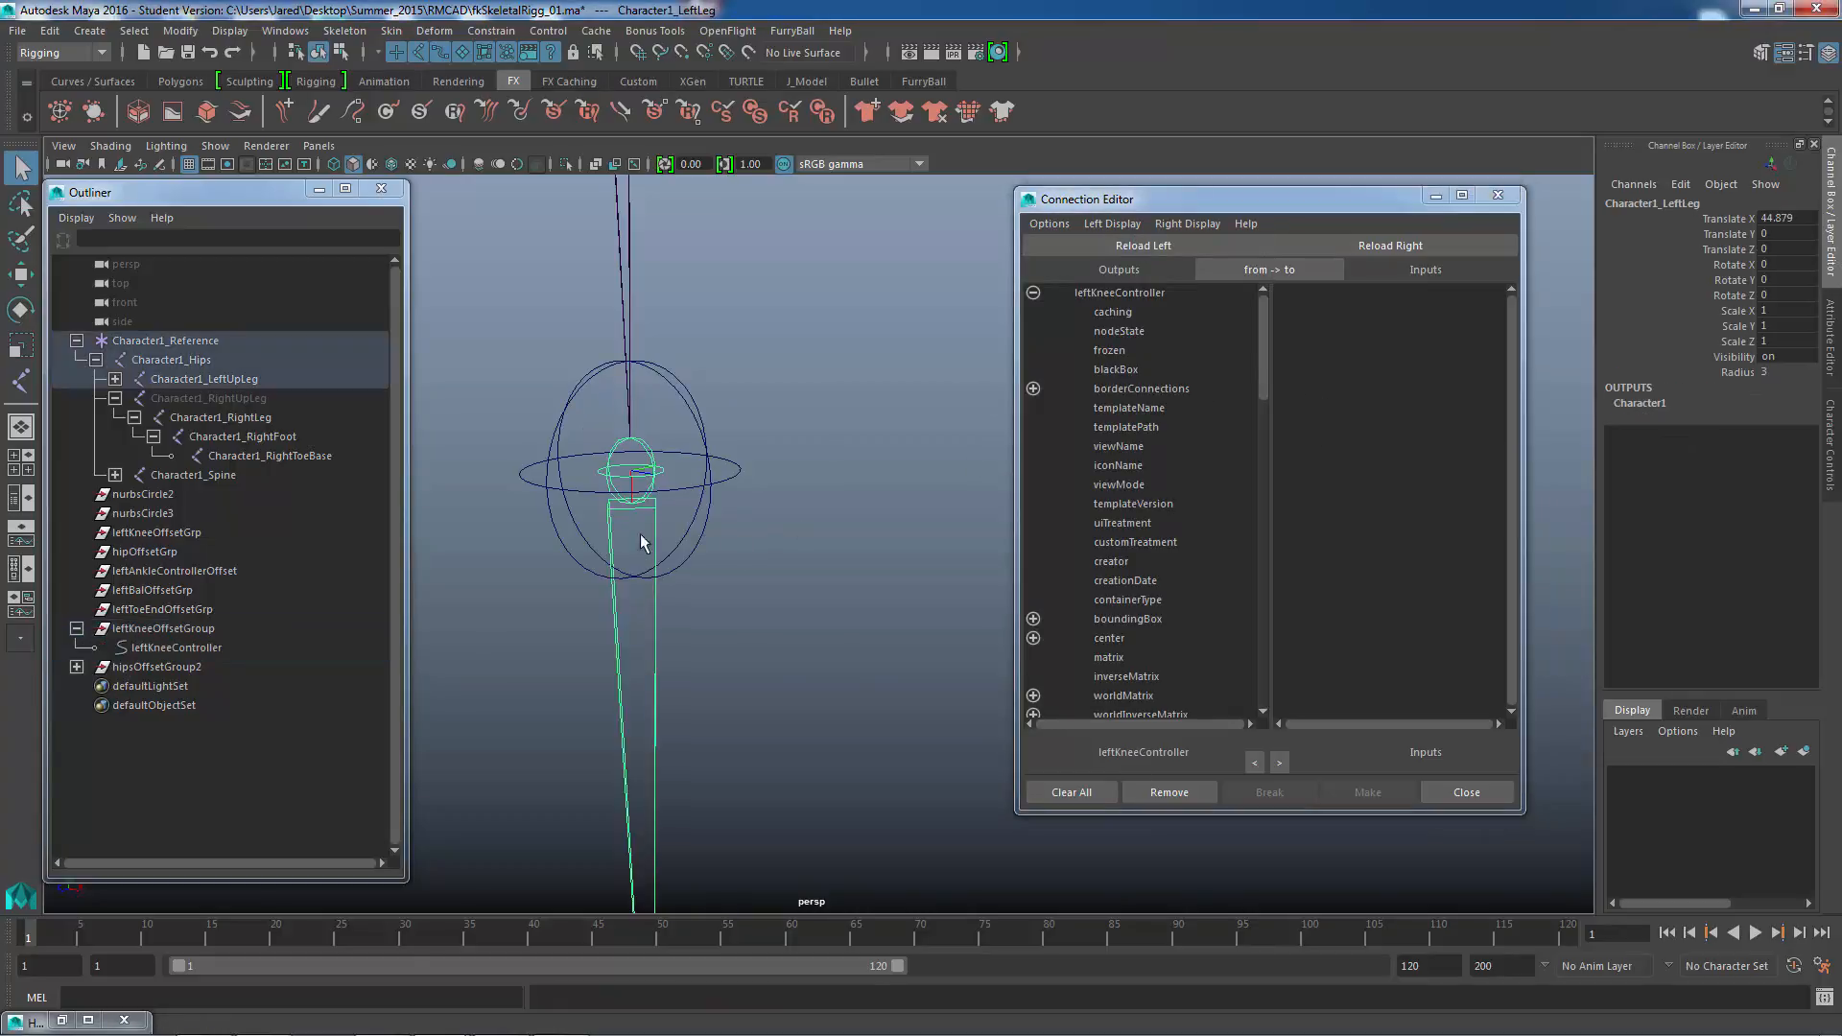
left_click(1397, 243)
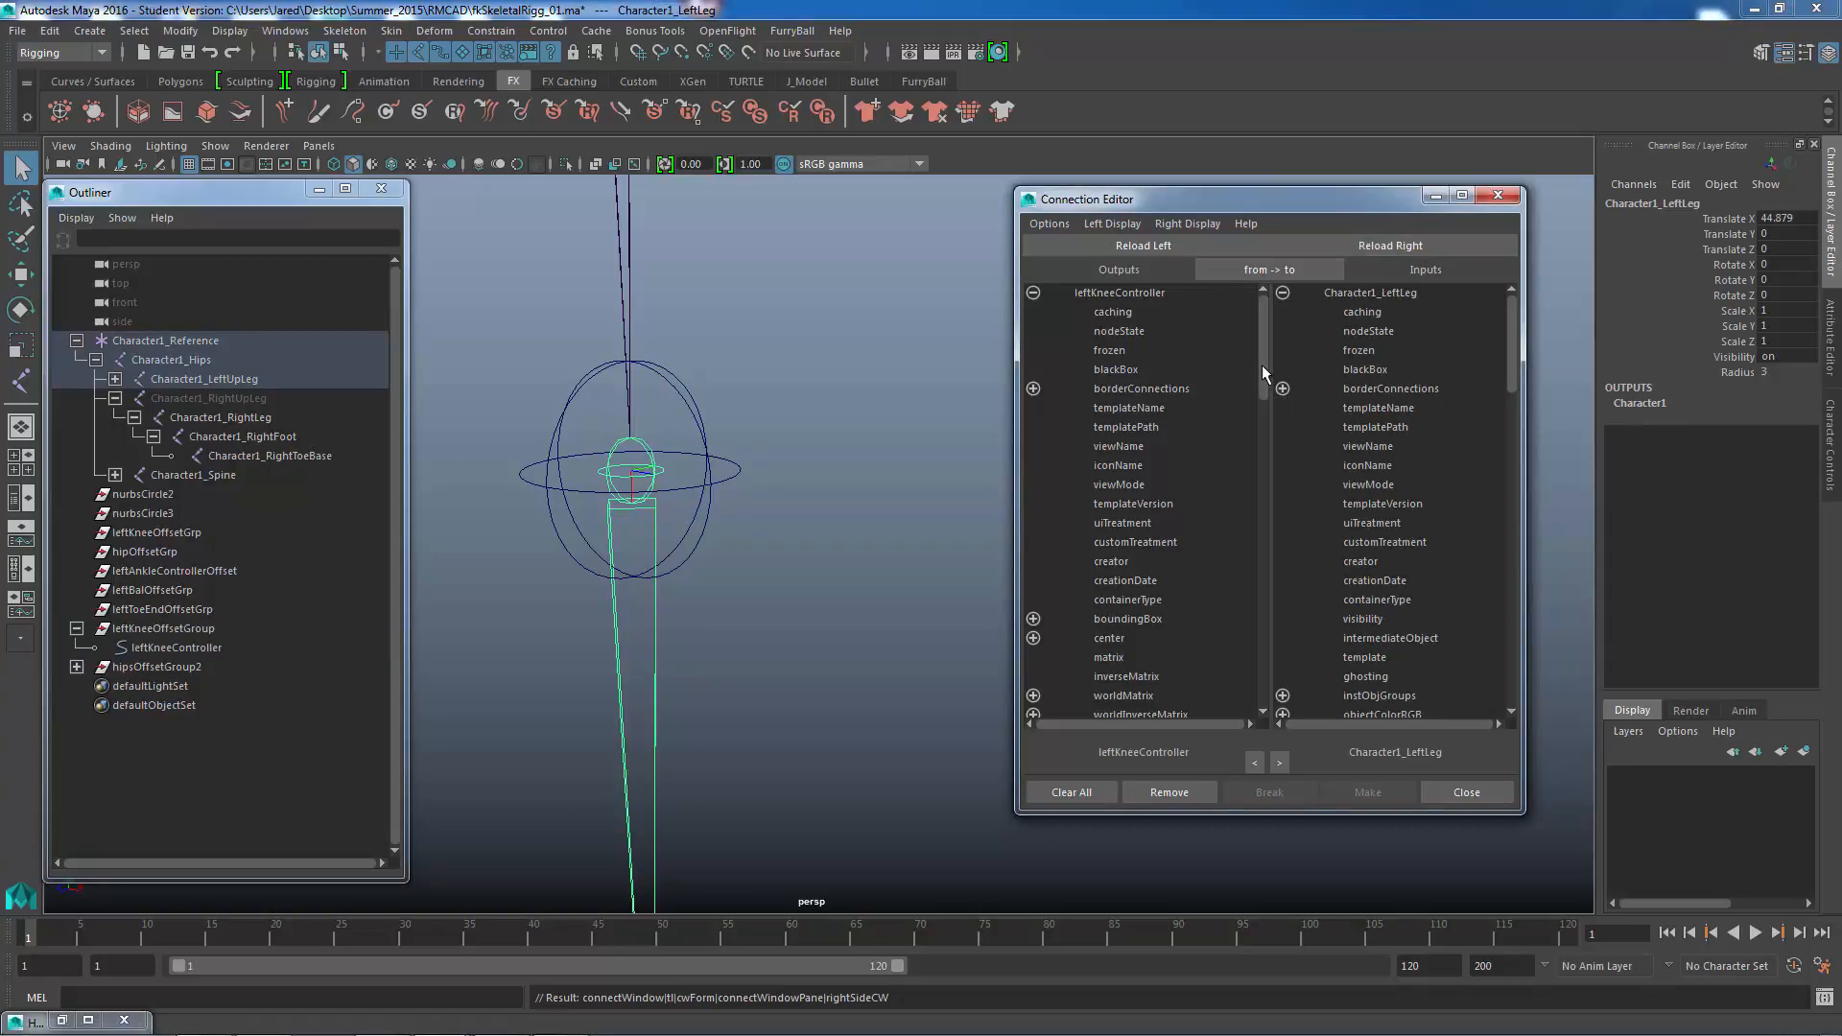
- Connect the rotate attribute of leftKneeController to the rotate attribute of Character1_LeftLeg
left_click_drag(1263, 367, 1257, 587)
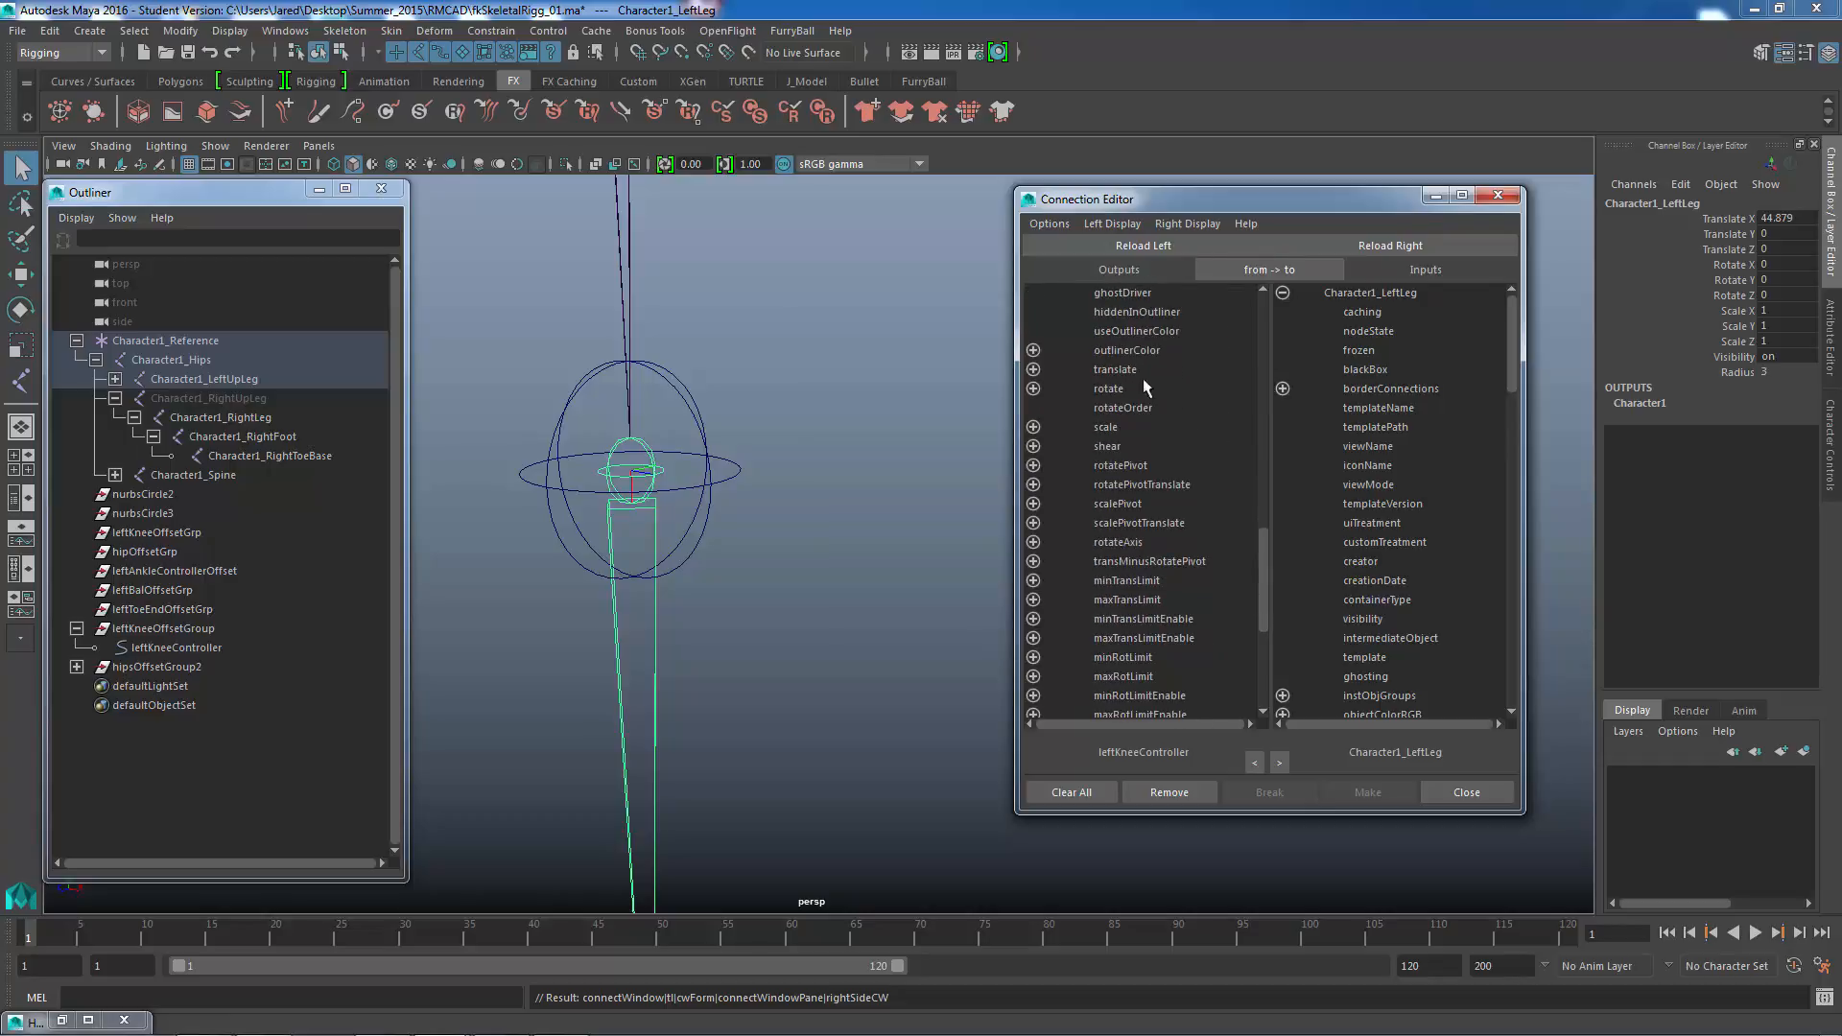
left_click(1109, 387)
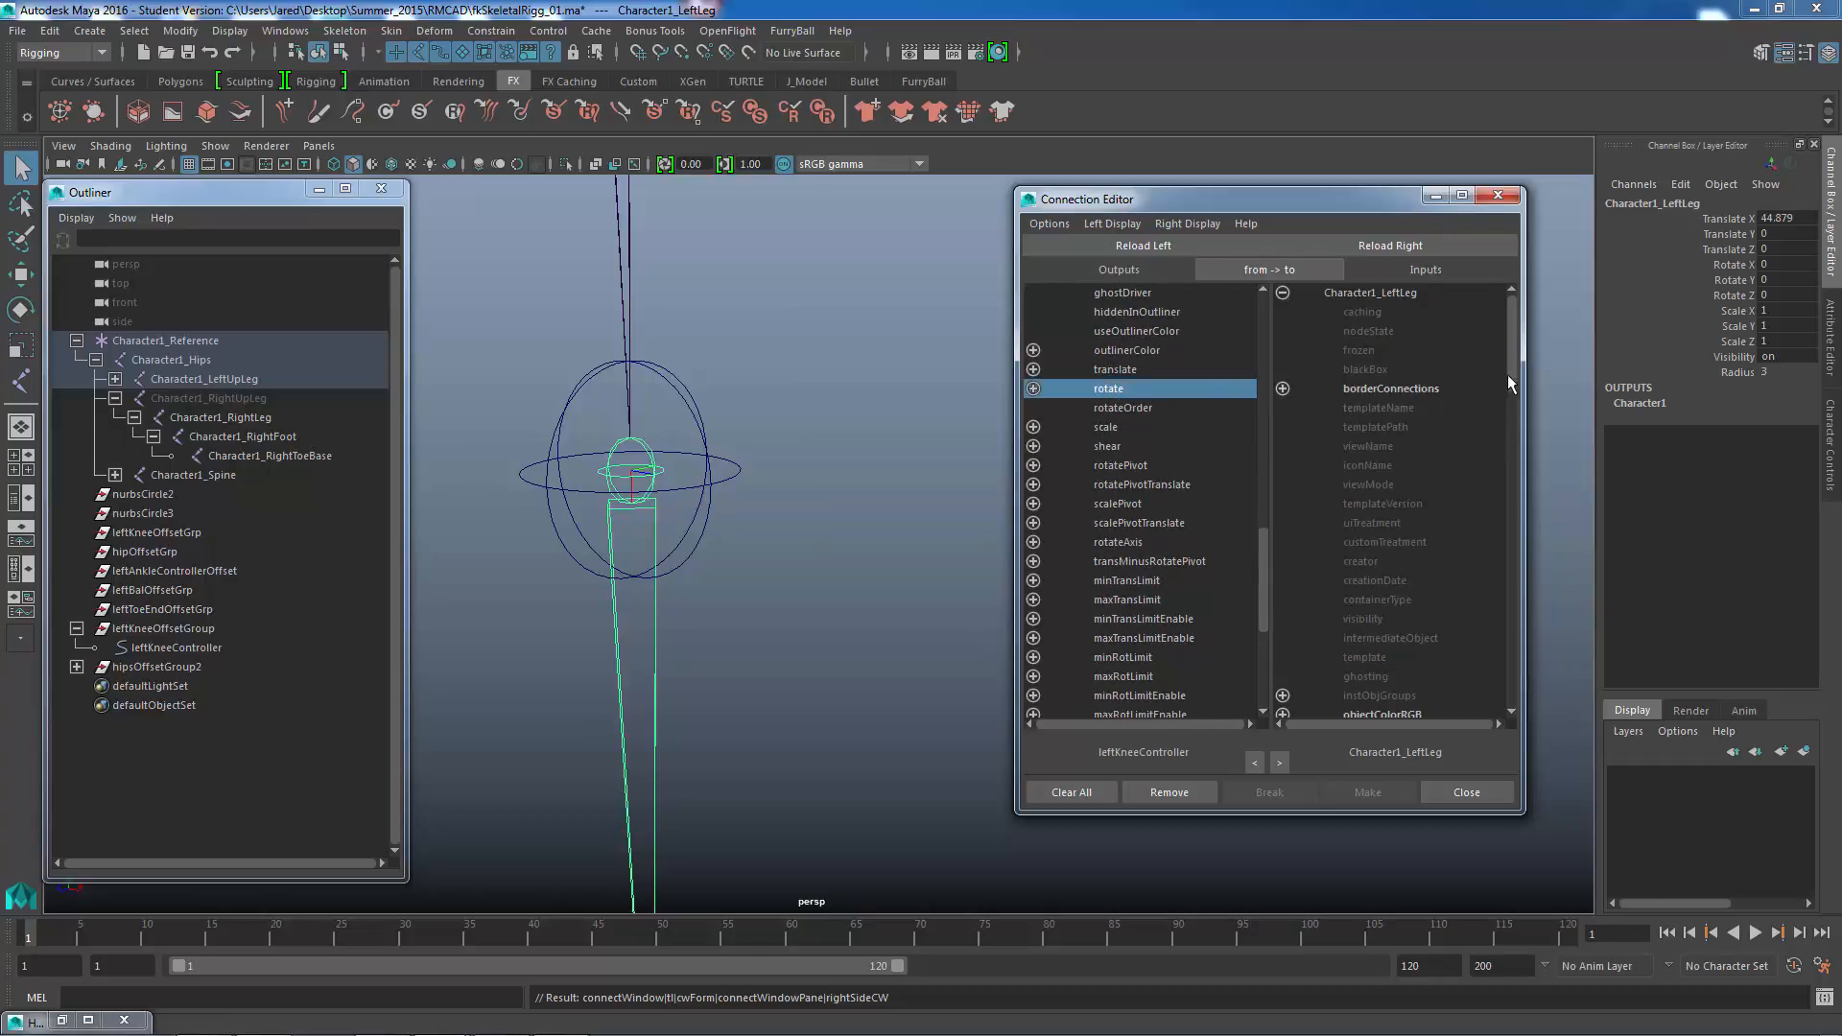
left_click_drag(1511, 362, 1549, 535)
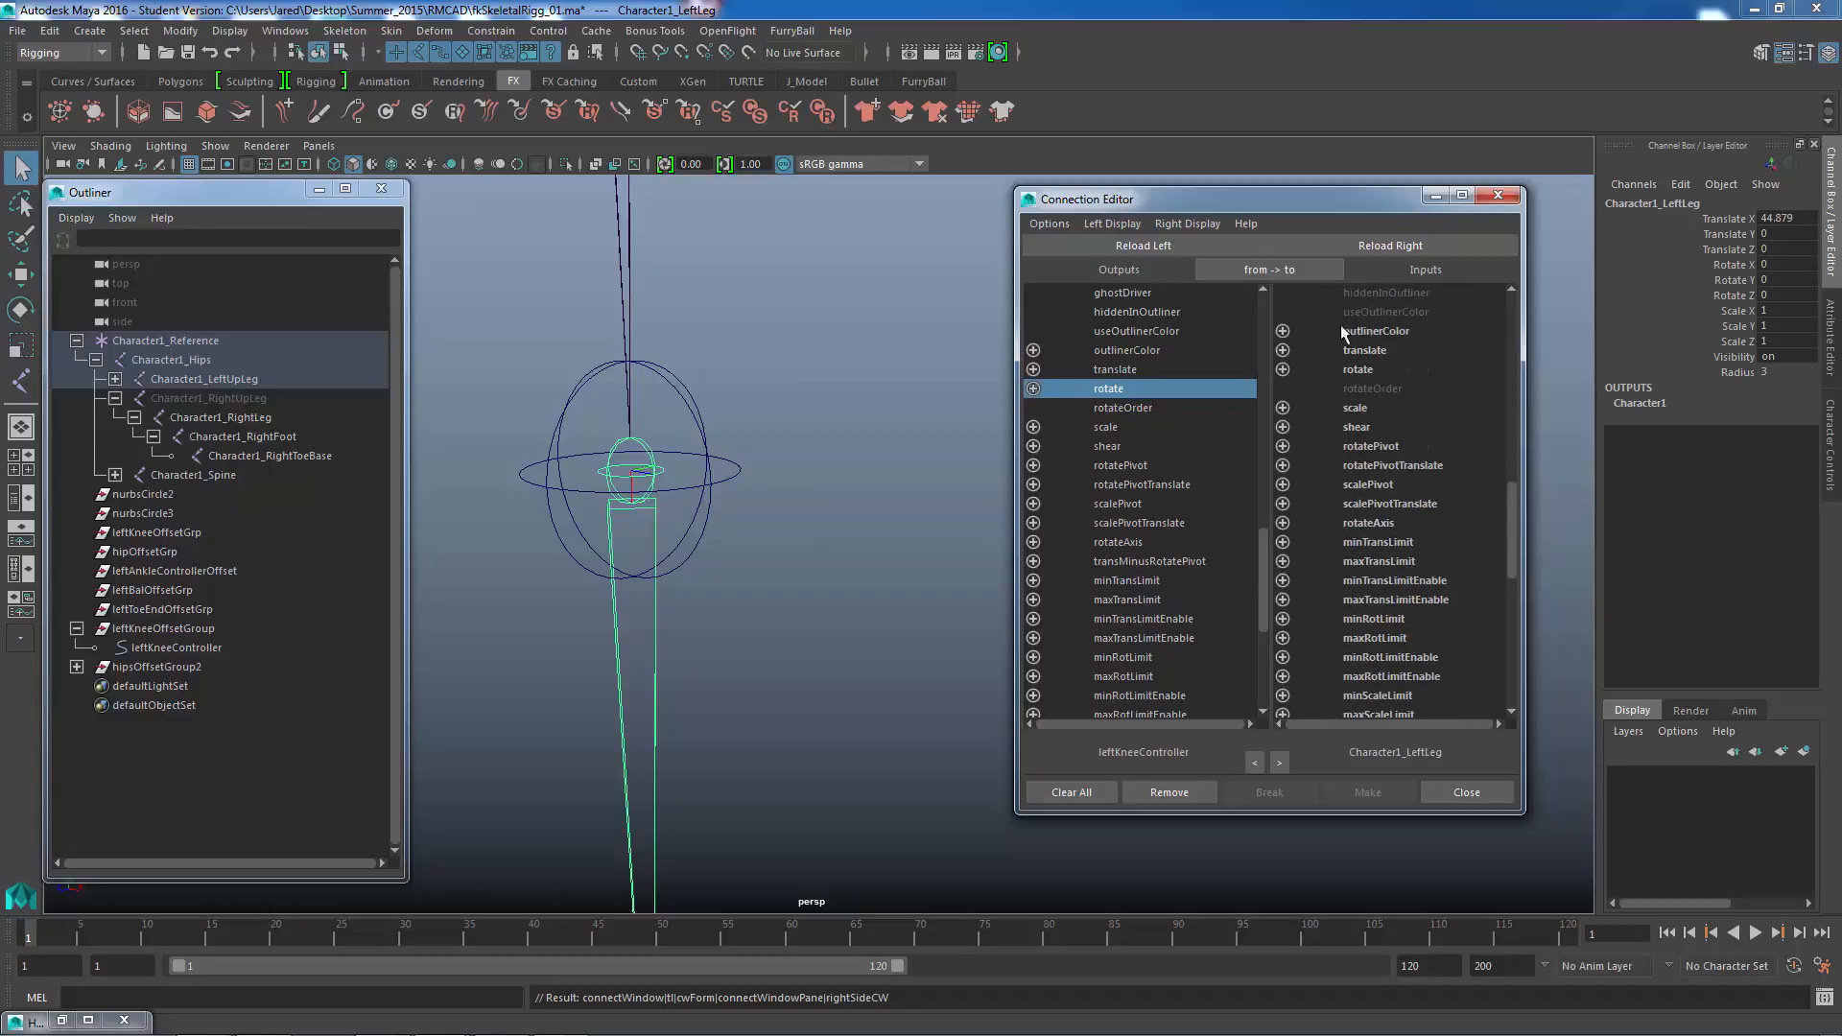
left_click(1357, 371)
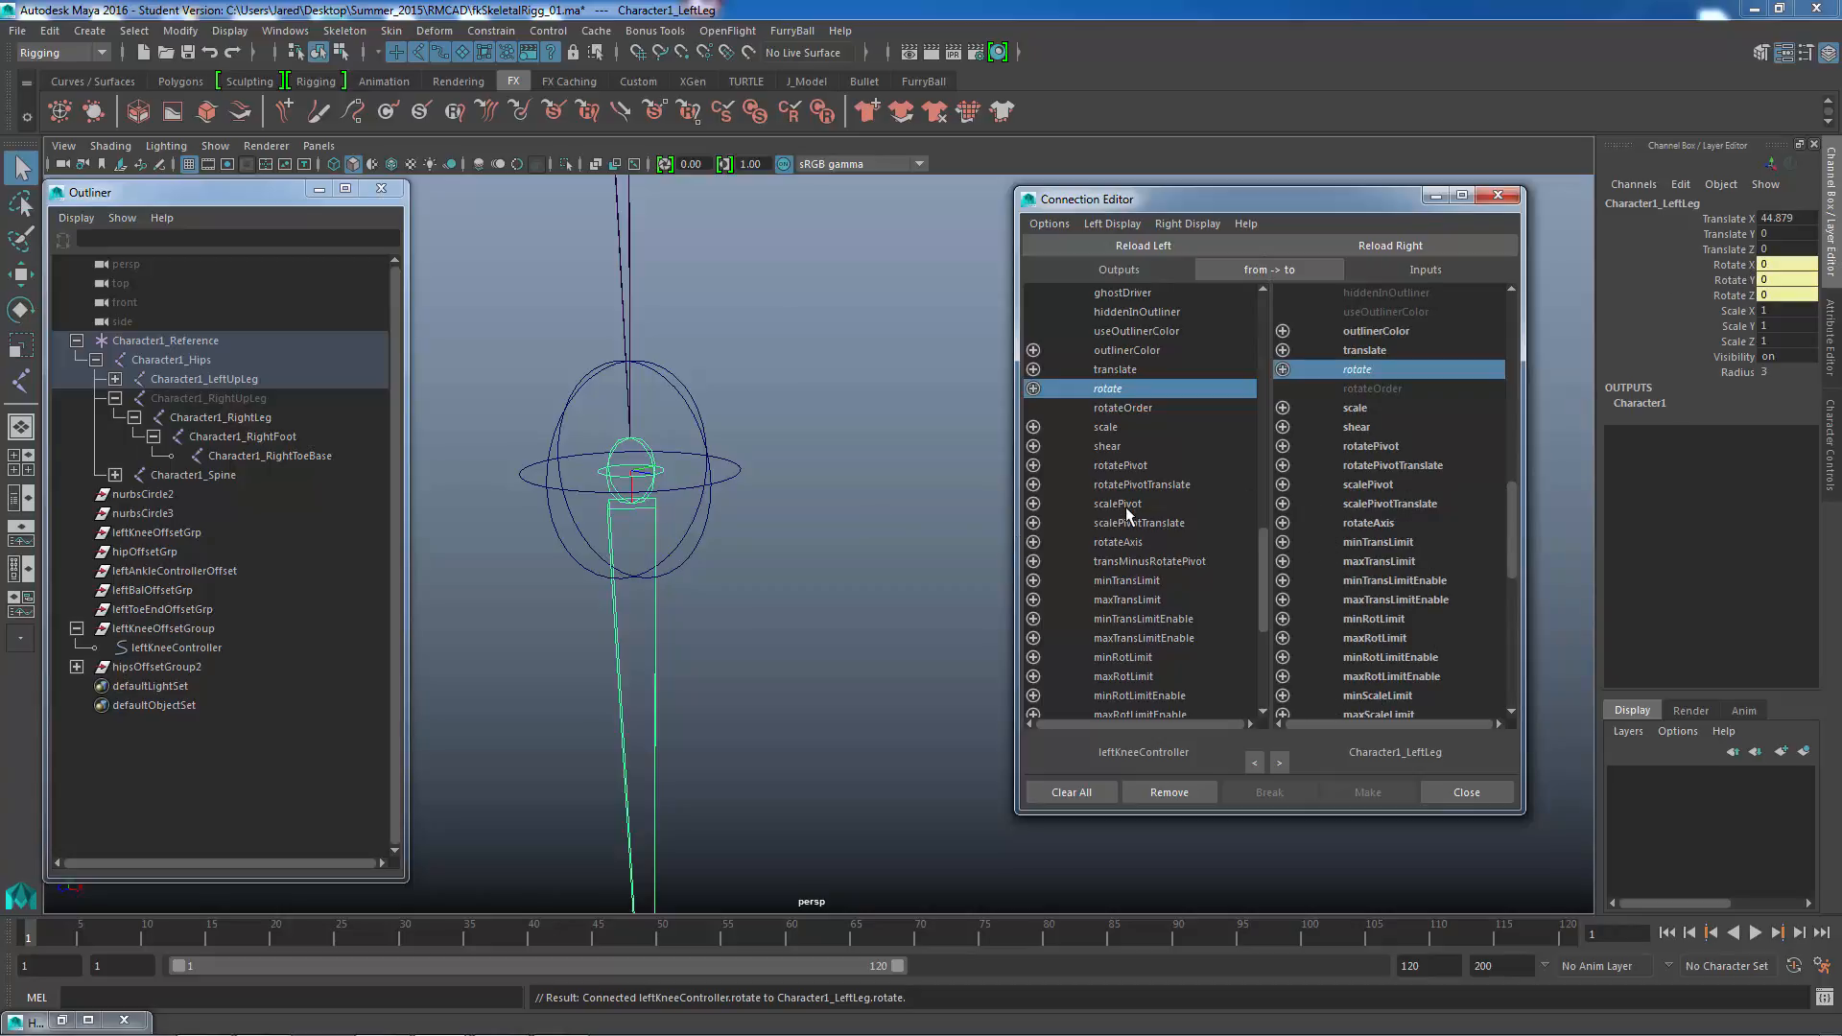
left_click(797, 388)
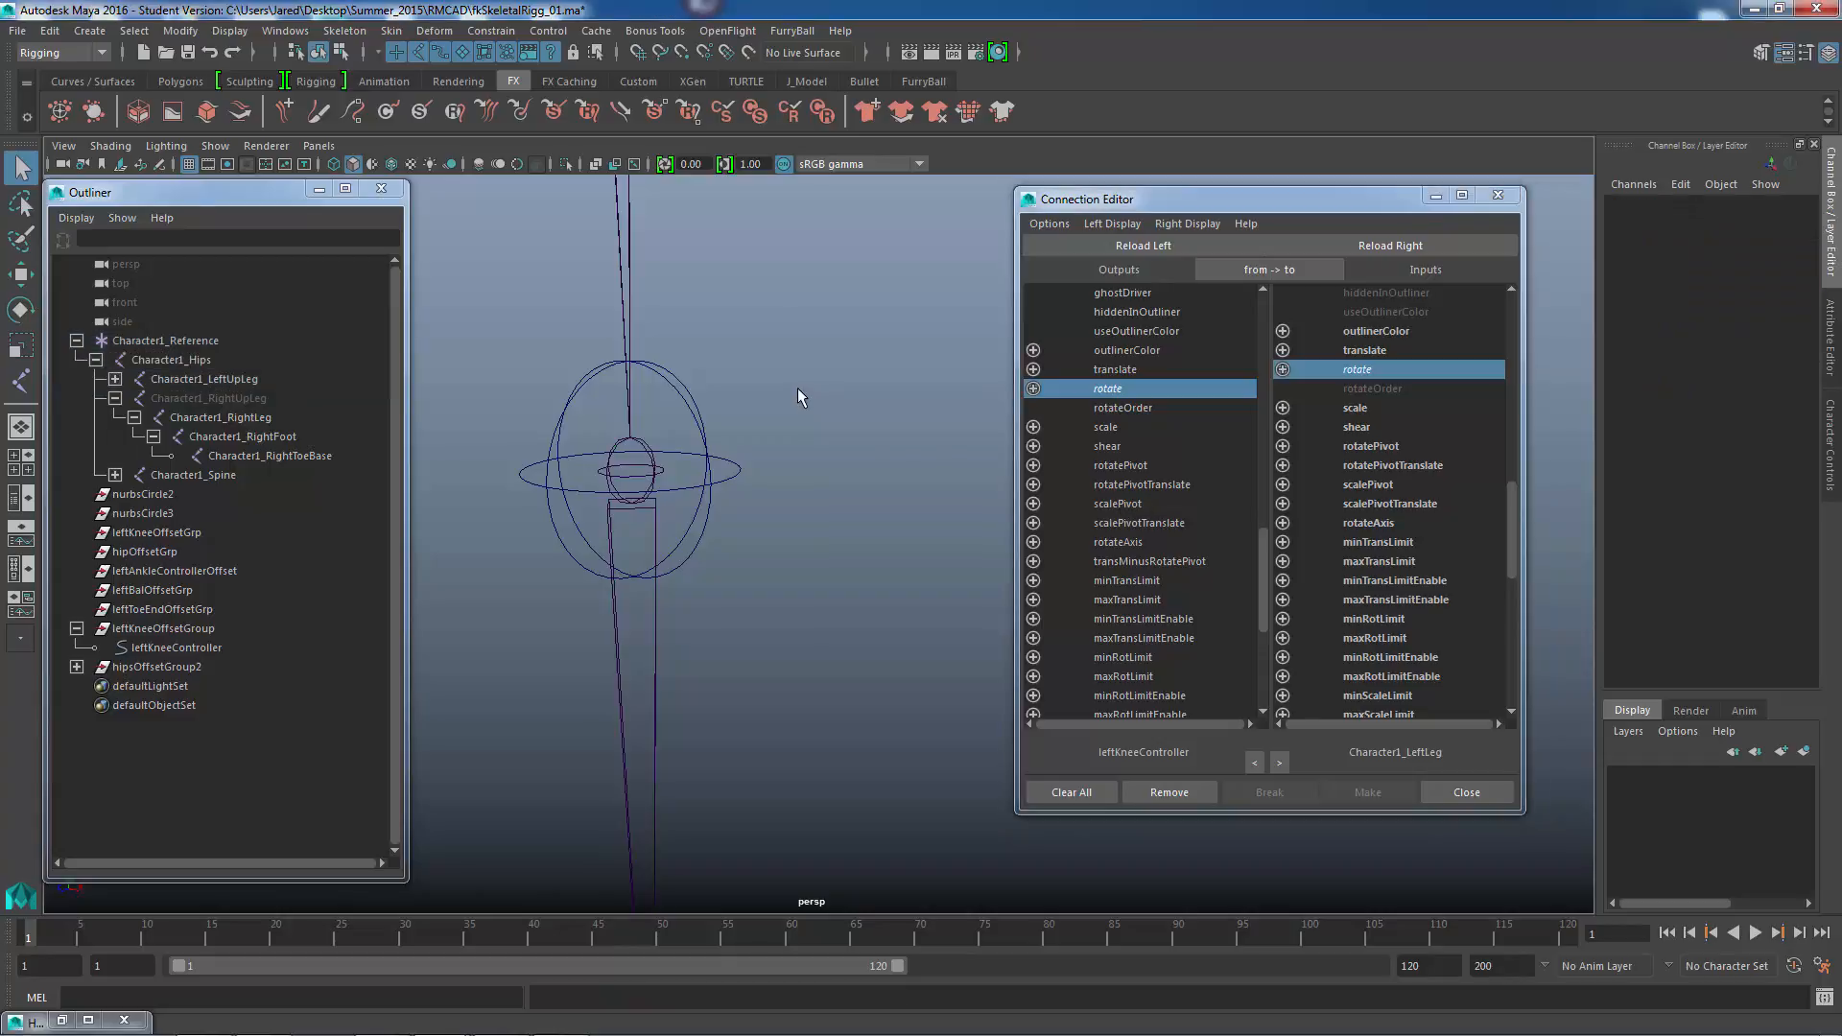
- Test the knee connection by rotating leftKneeController about 50° around Z, and undo the rotation
left_click(689, 414)
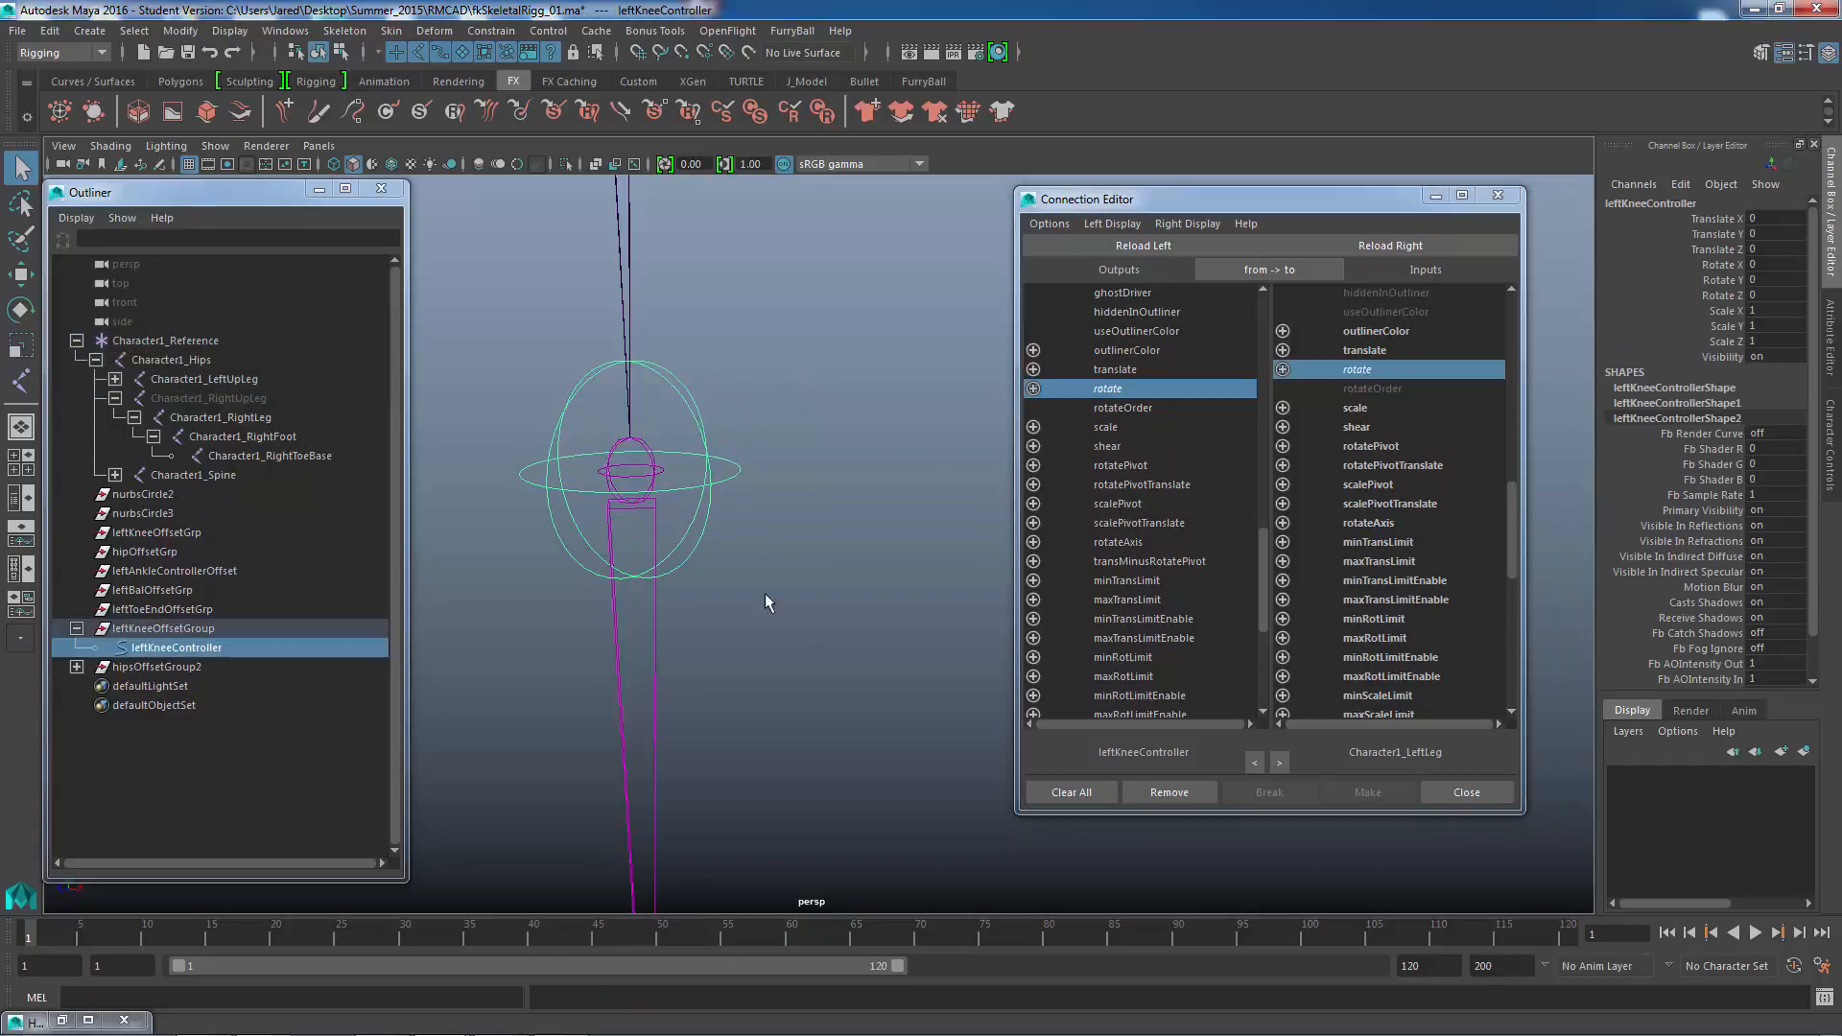
left_click(1725, 292)
middle_click_drag(754, 443, 784, 482)
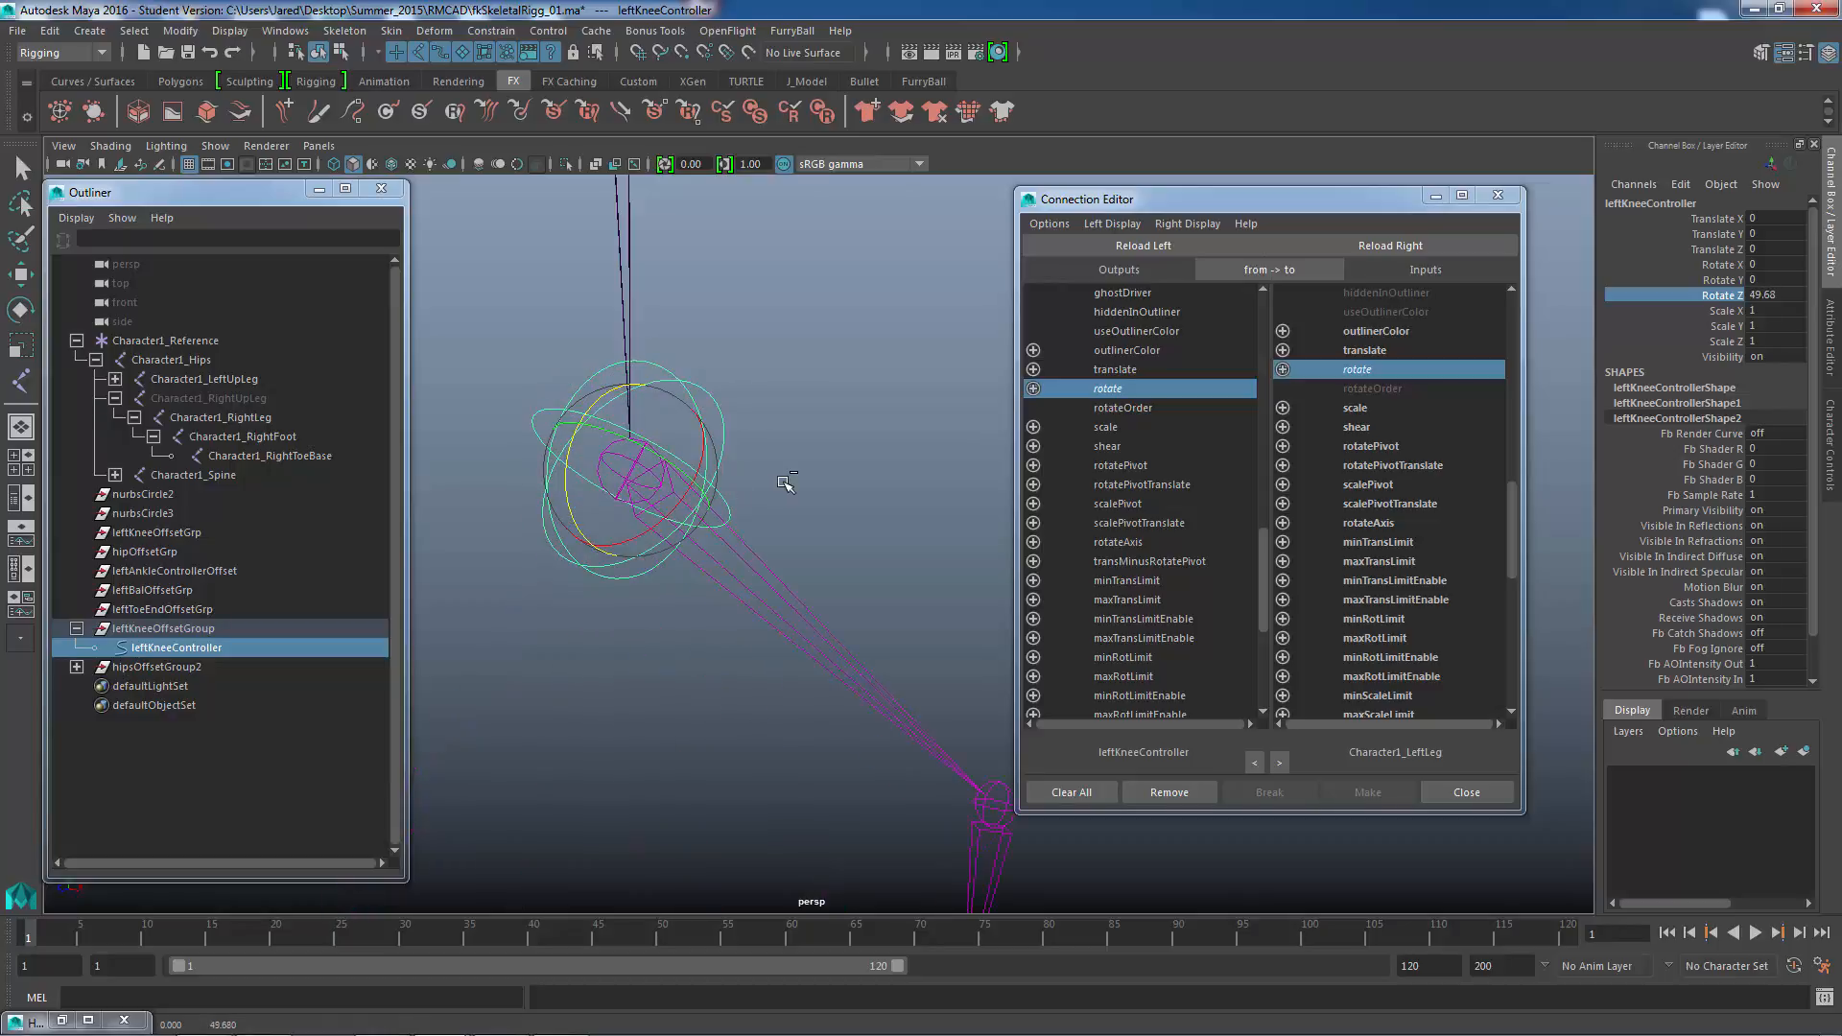
key("ctrl+z")
key("ctrl+z")
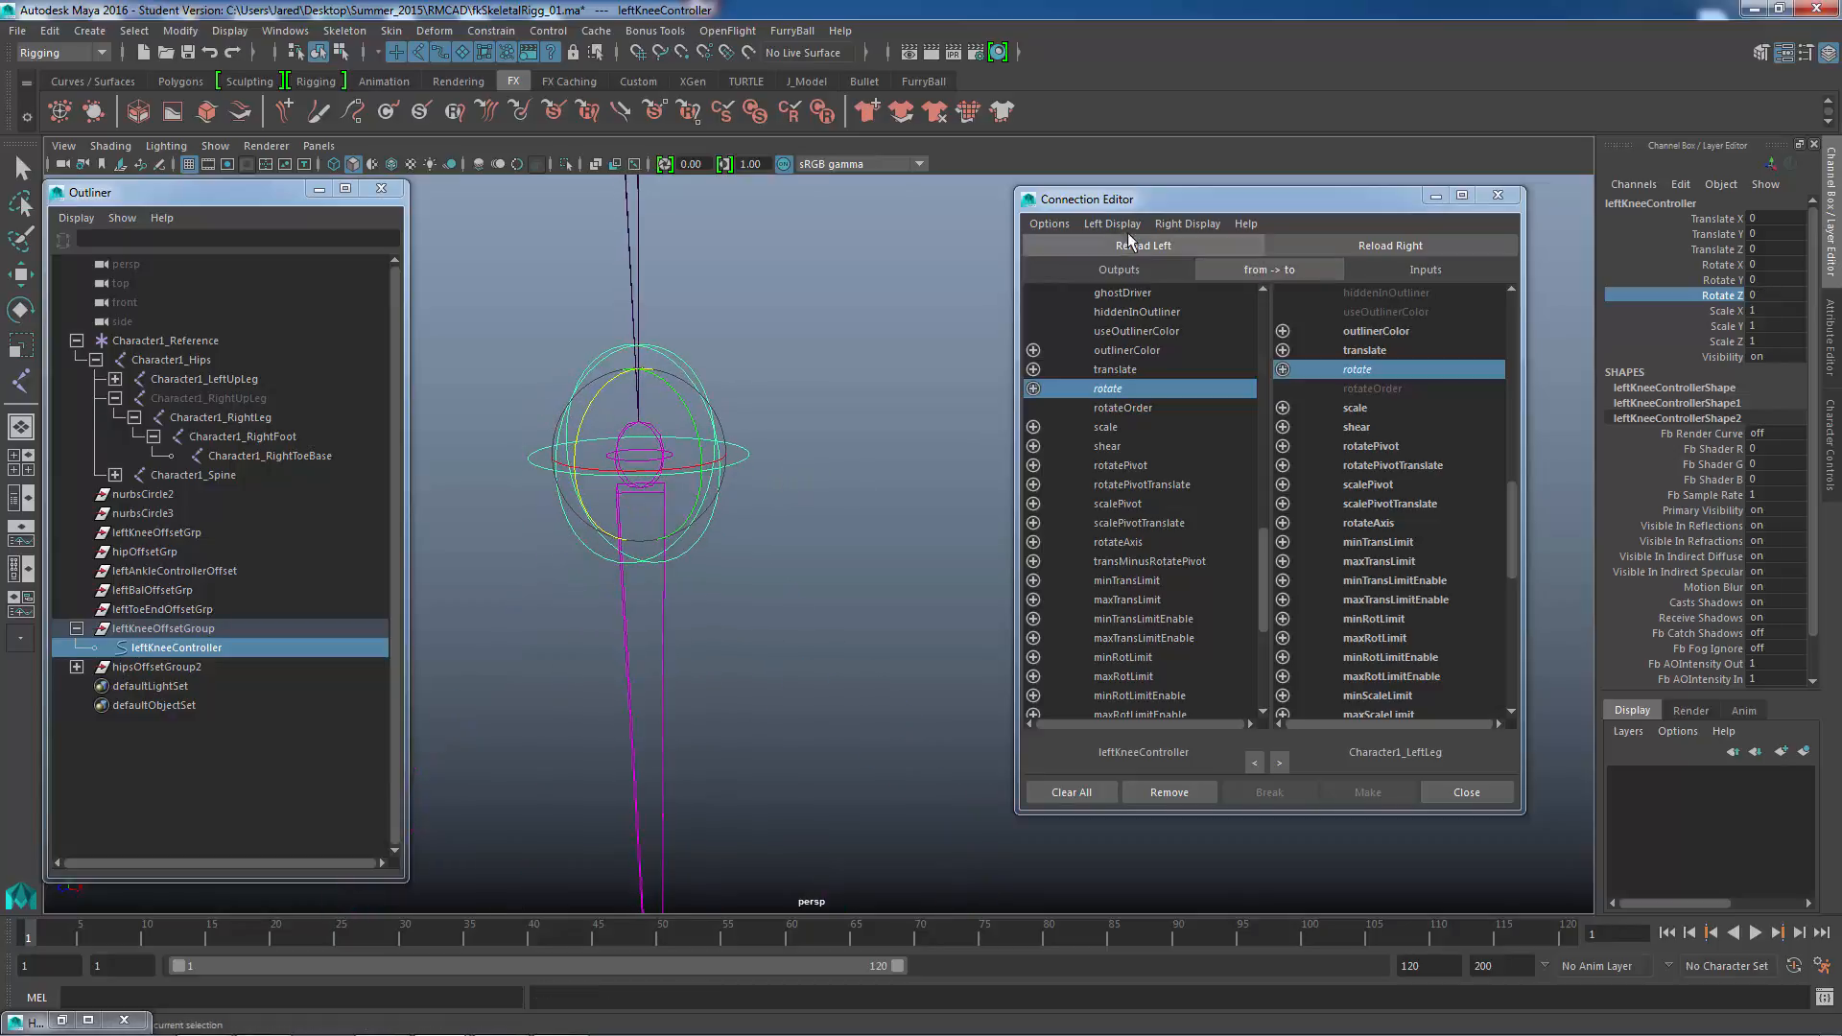
- Close the Connection Editor and parent leftKneeOffsetGroup under the Character1_LeftLeg joint
left_click(1498, 195)
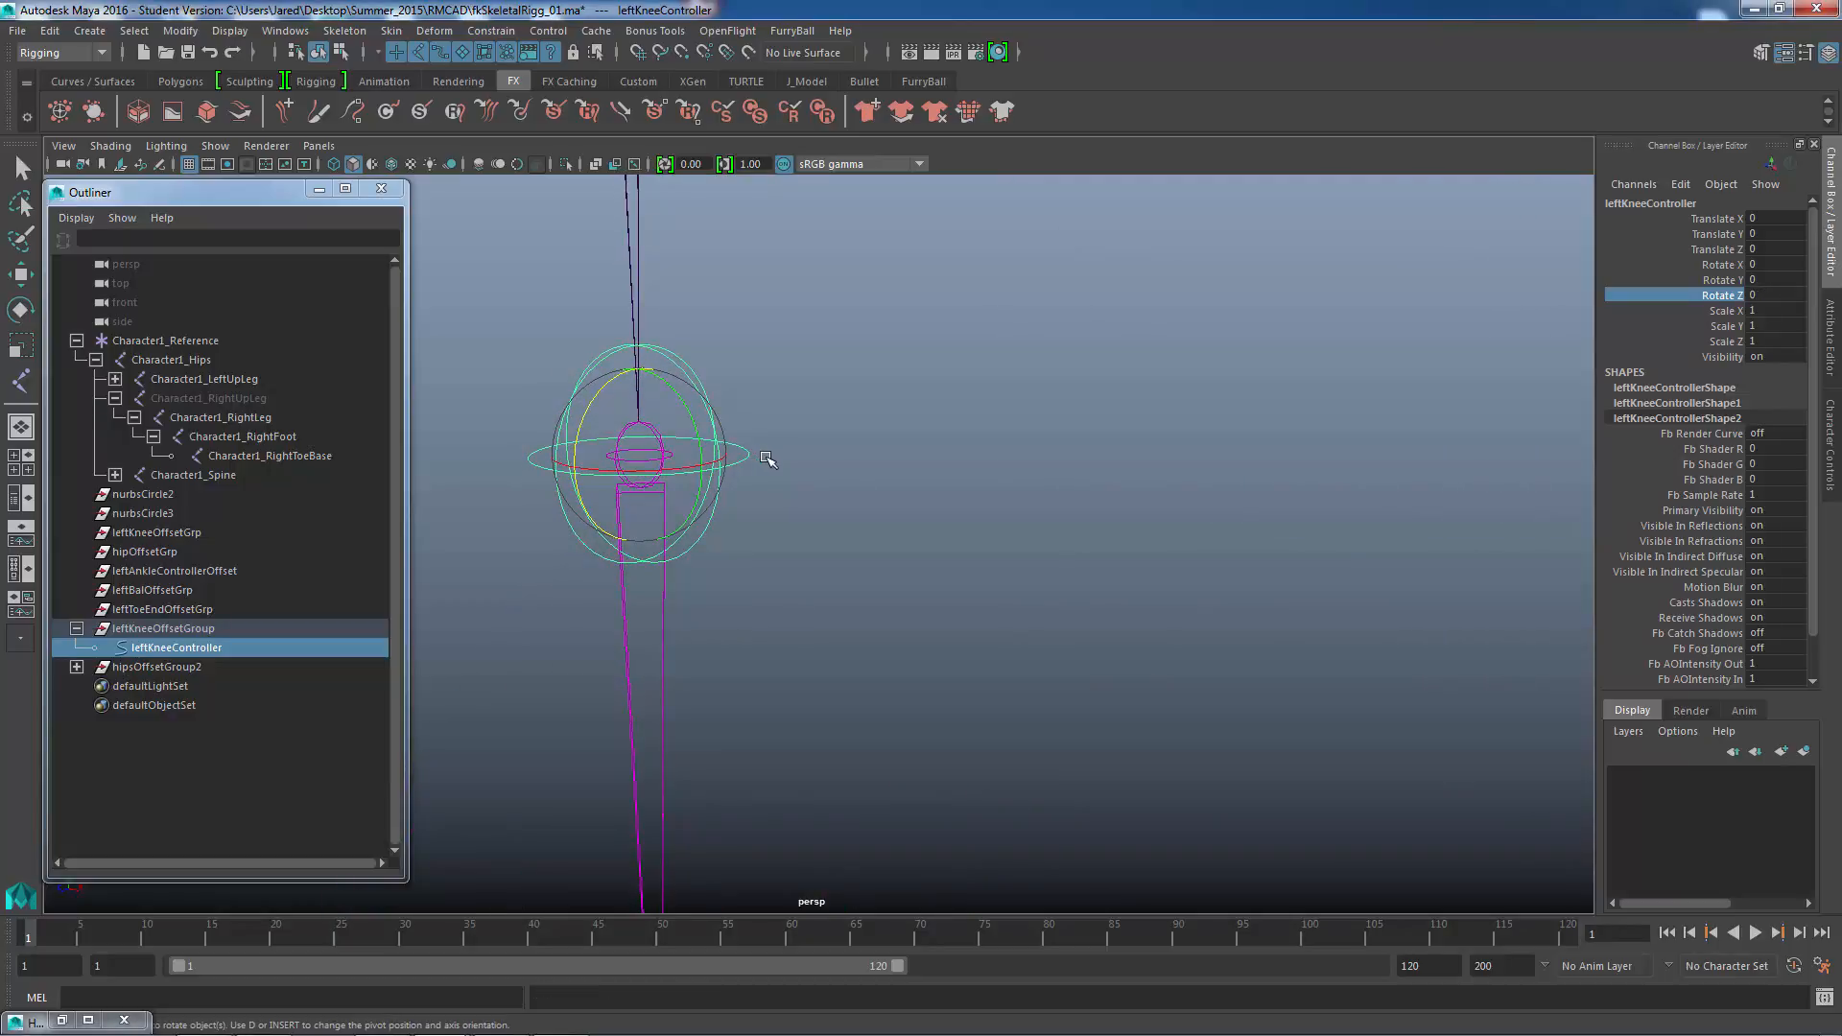
middle_click_drag(963, 572, 1020, 547, "alt")
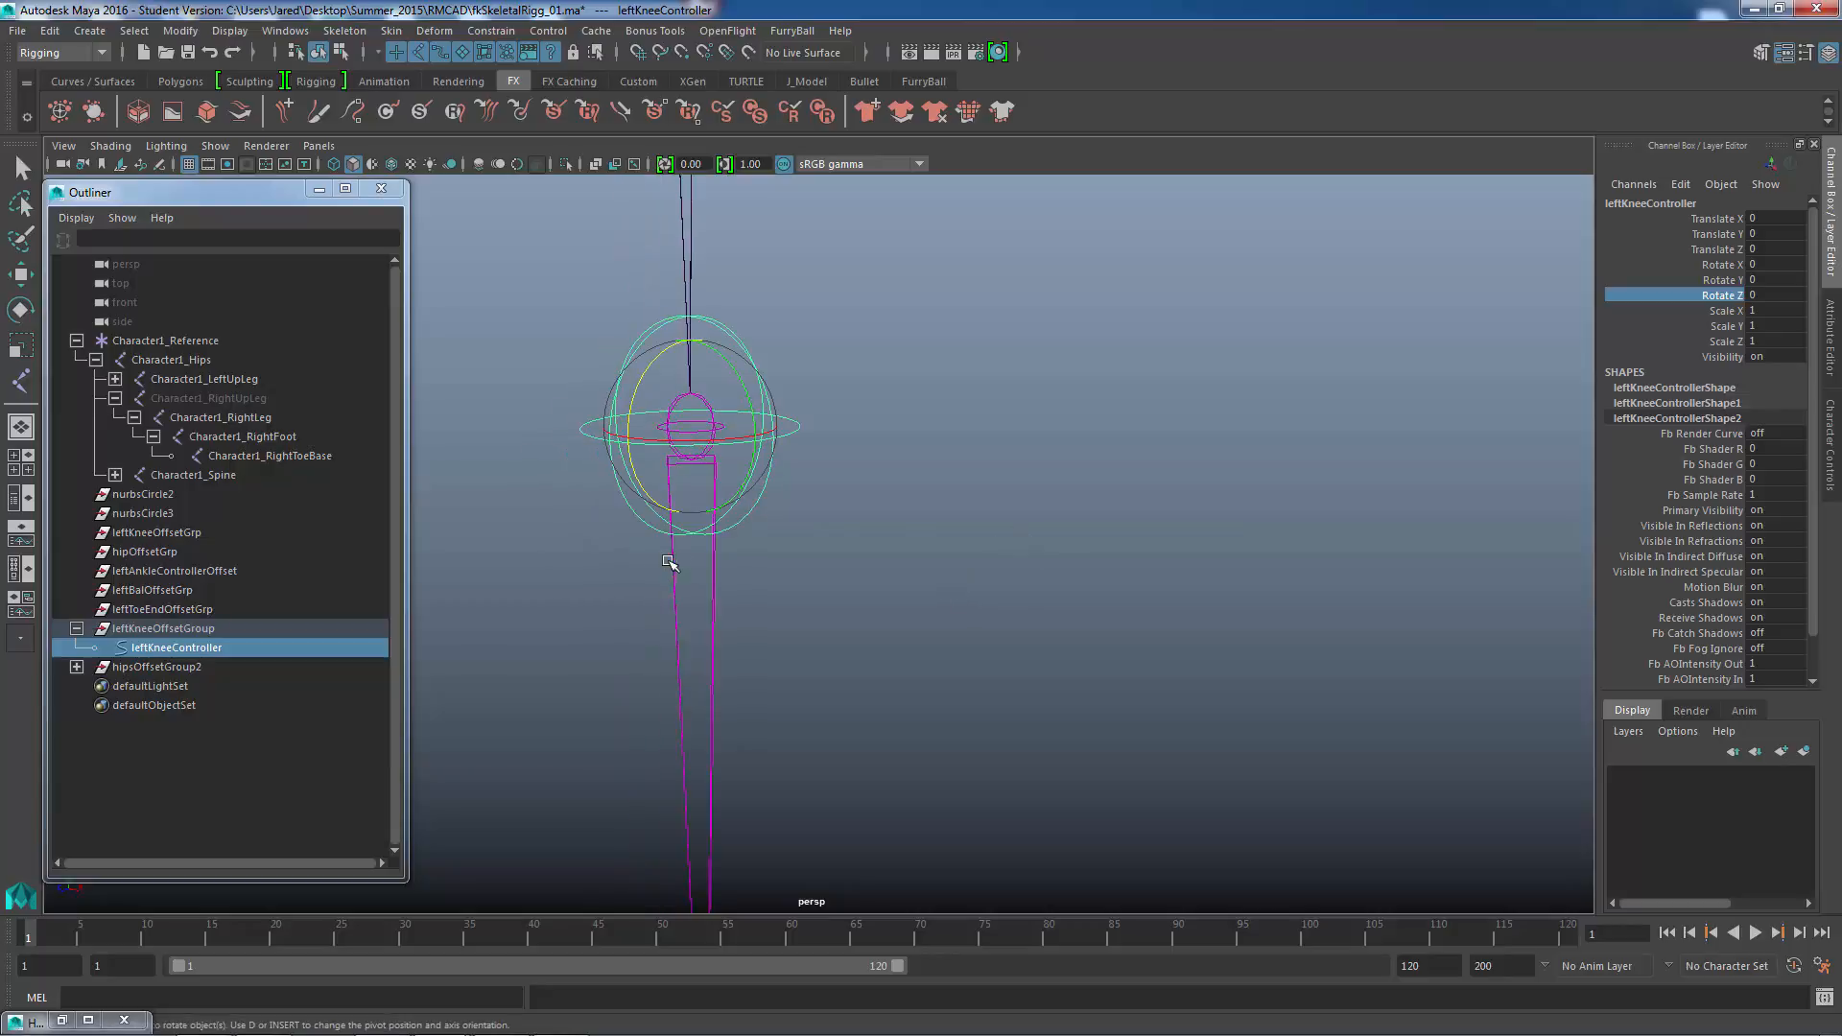
key("q")
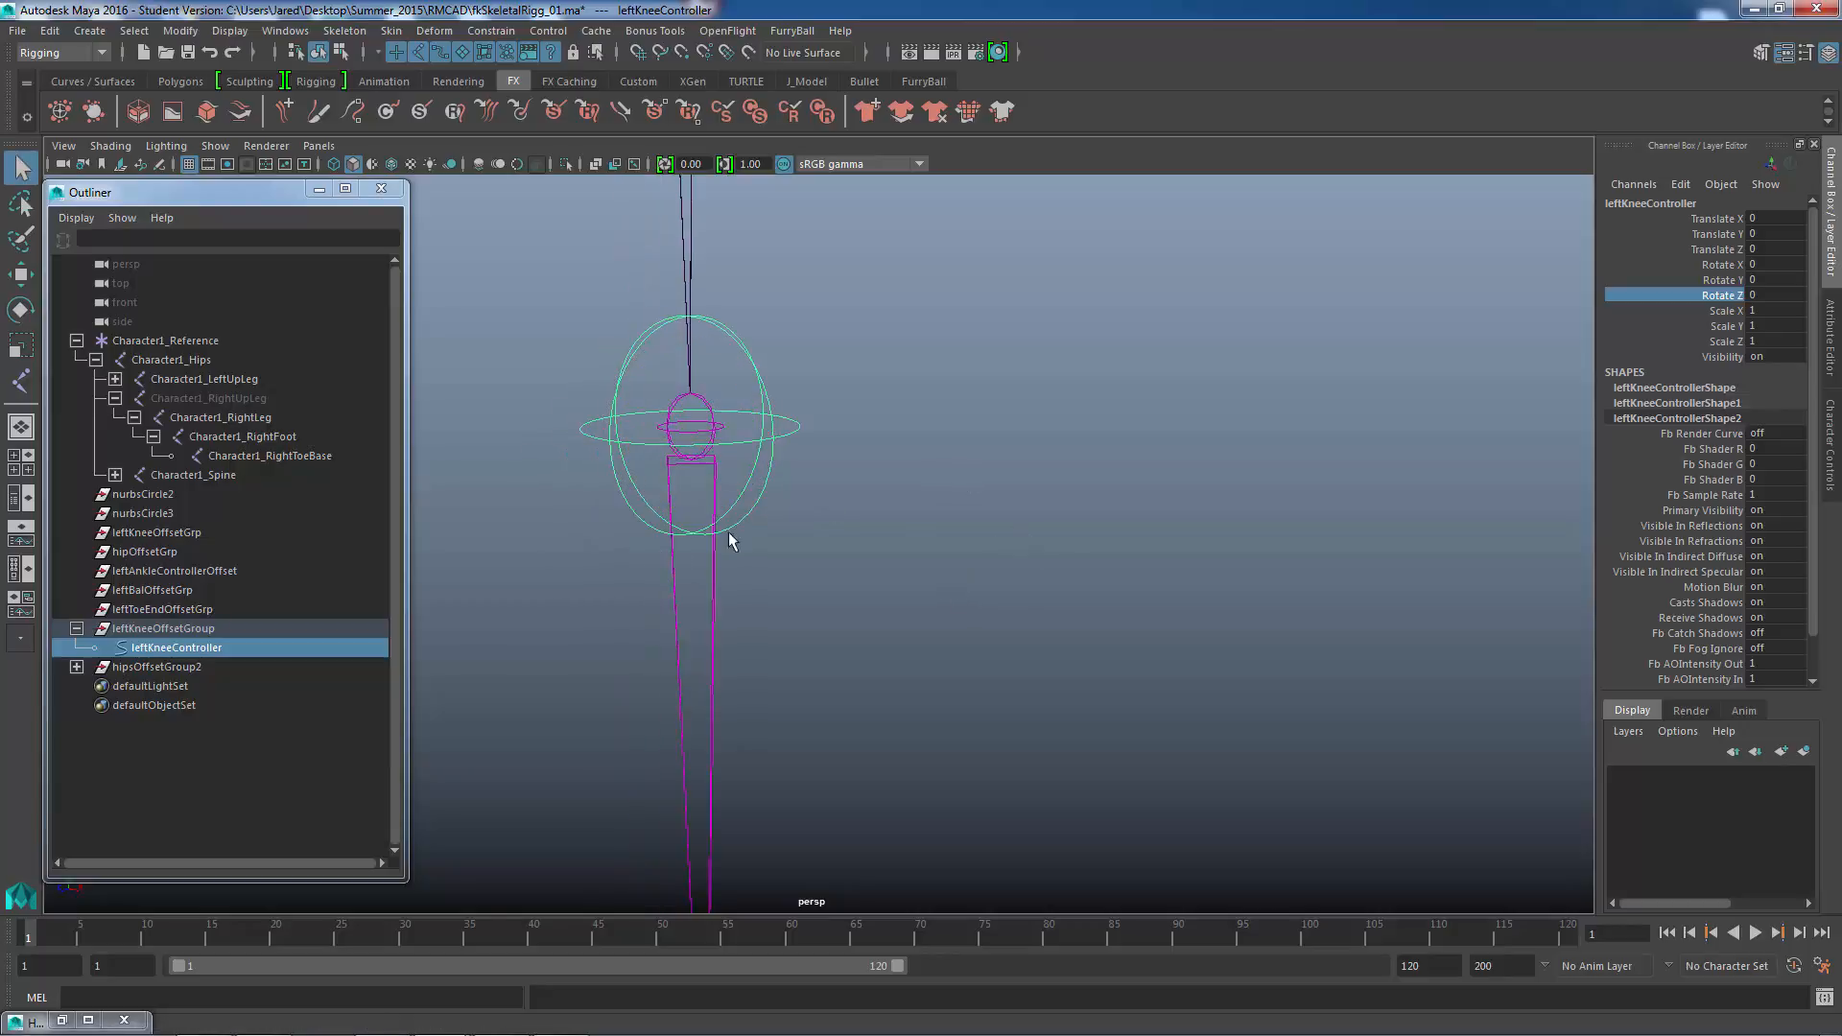
left_click(143, 629)
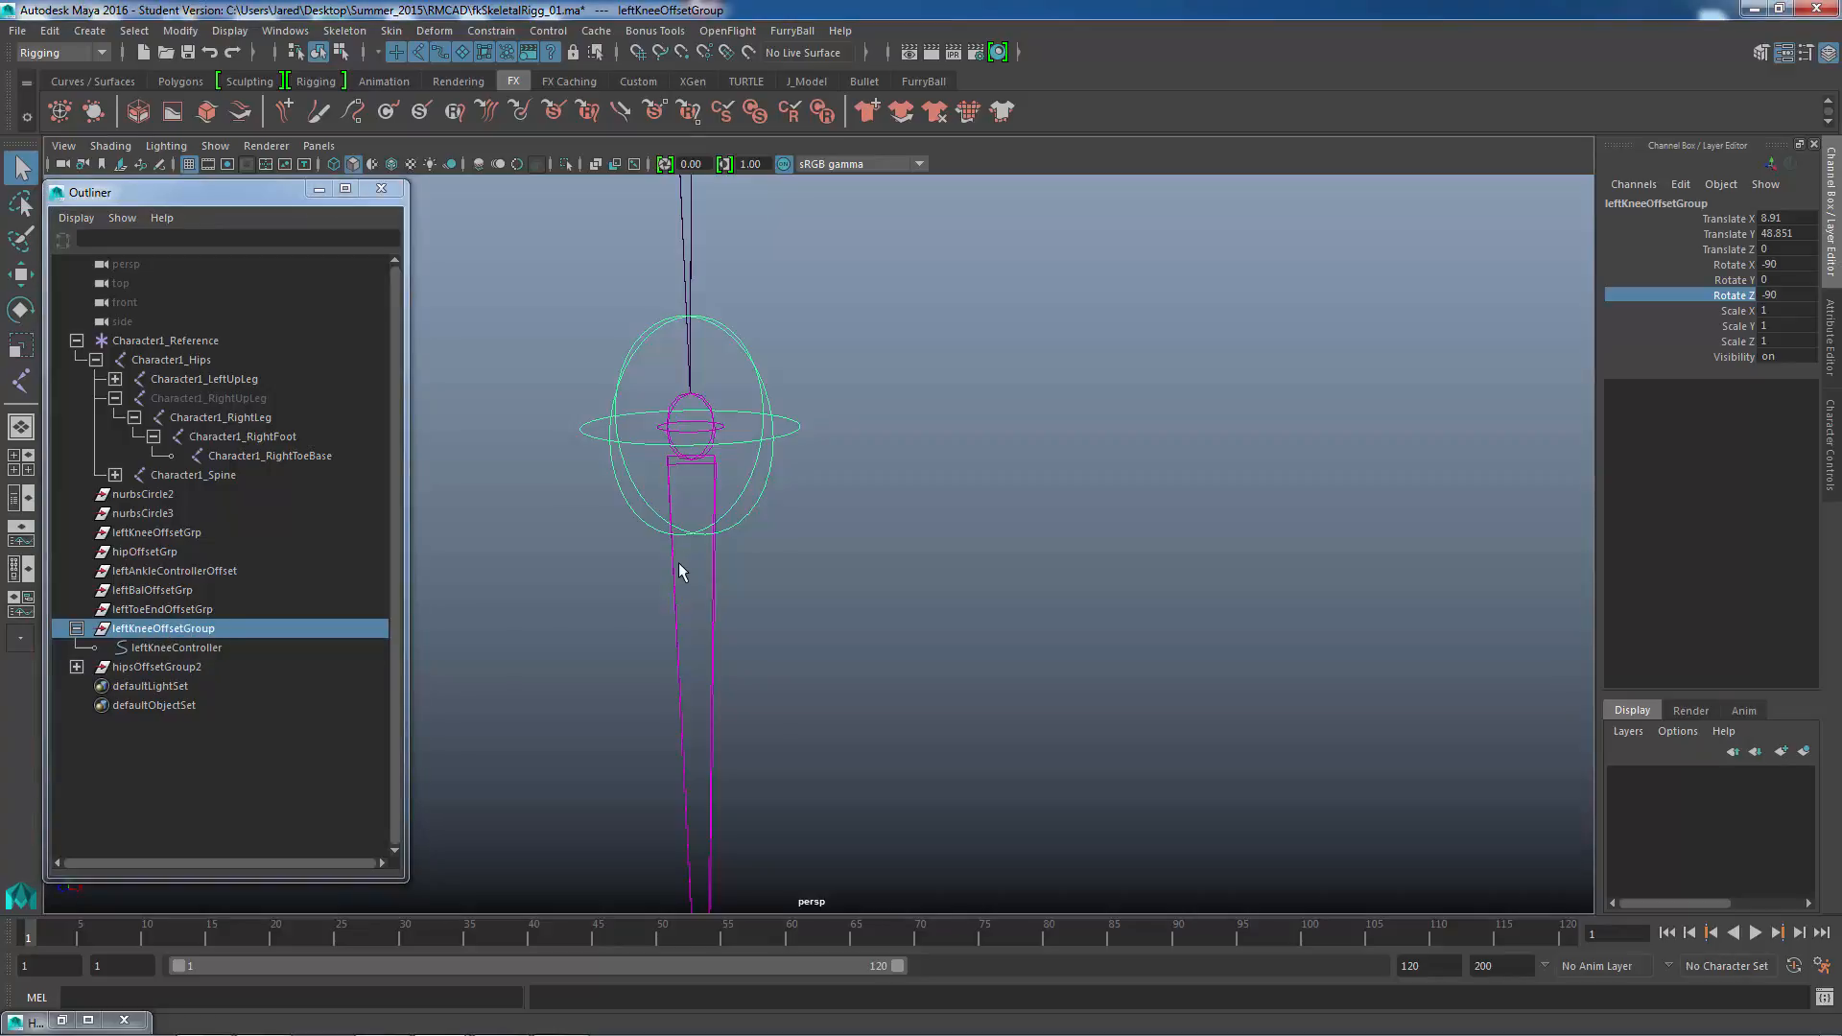
left_click(717, 565)
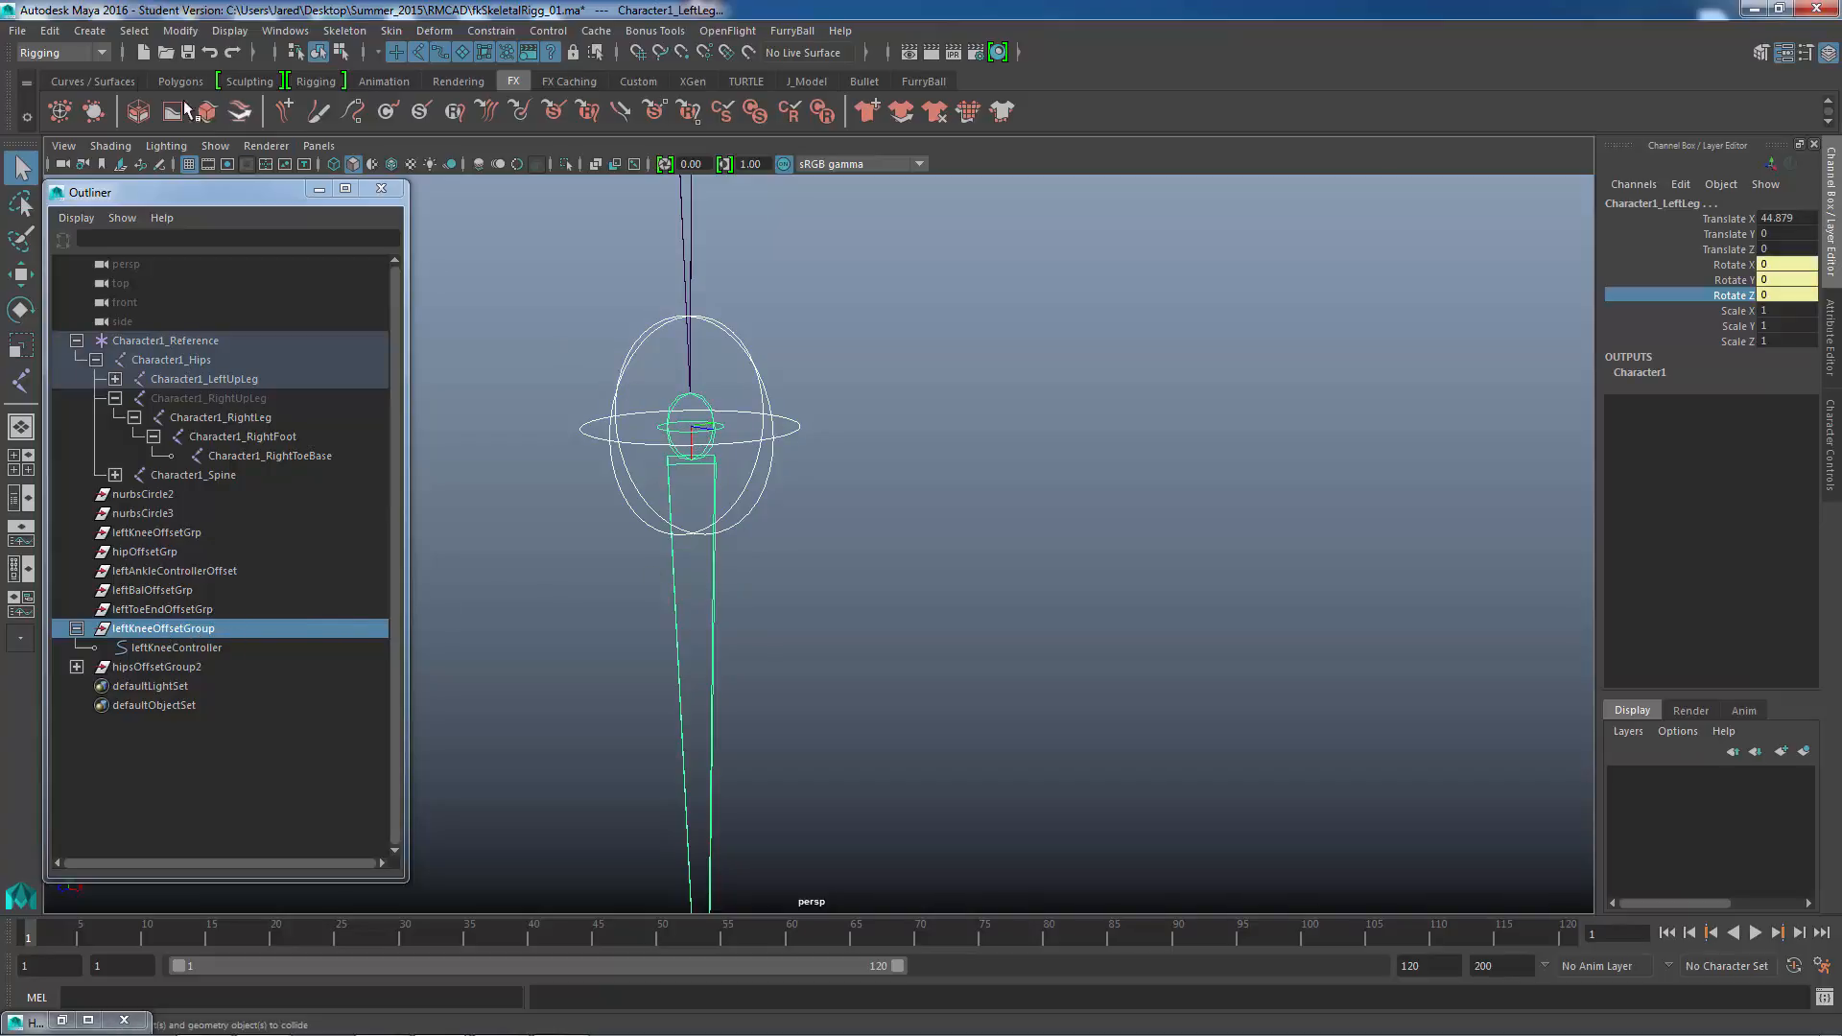
left_click(52, 32)
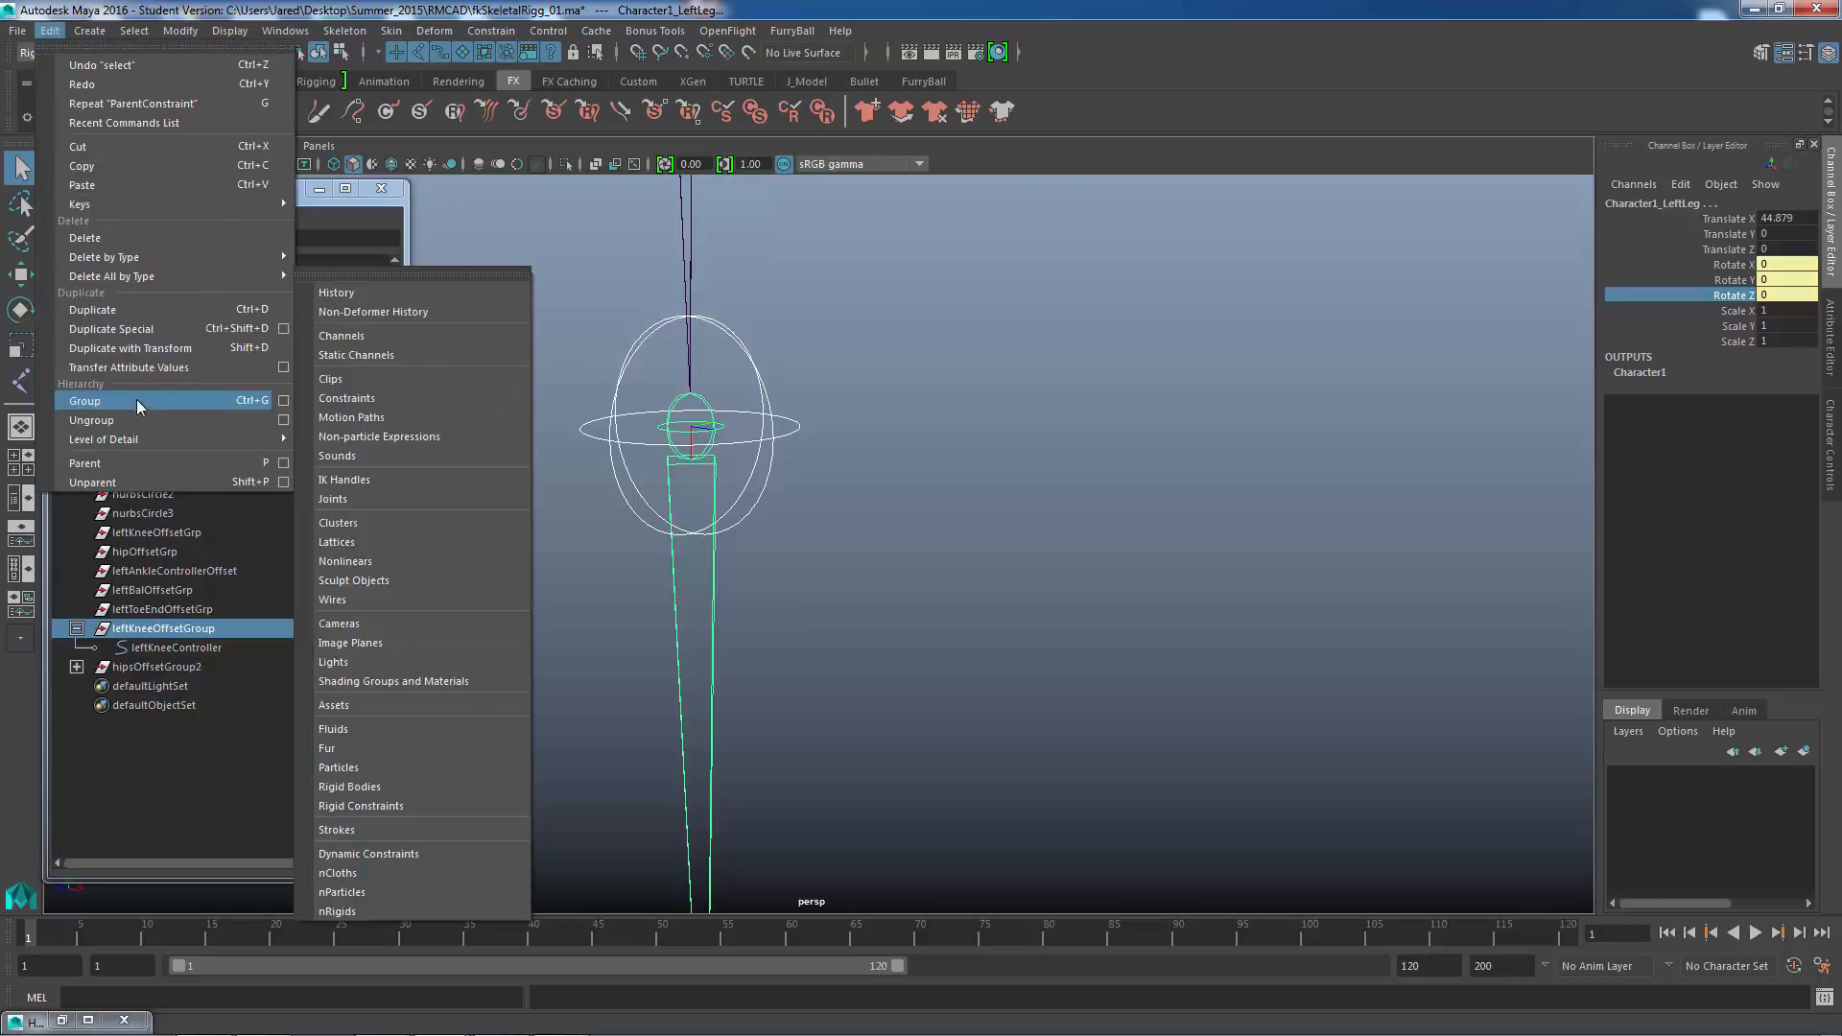
left_click(108, 464)
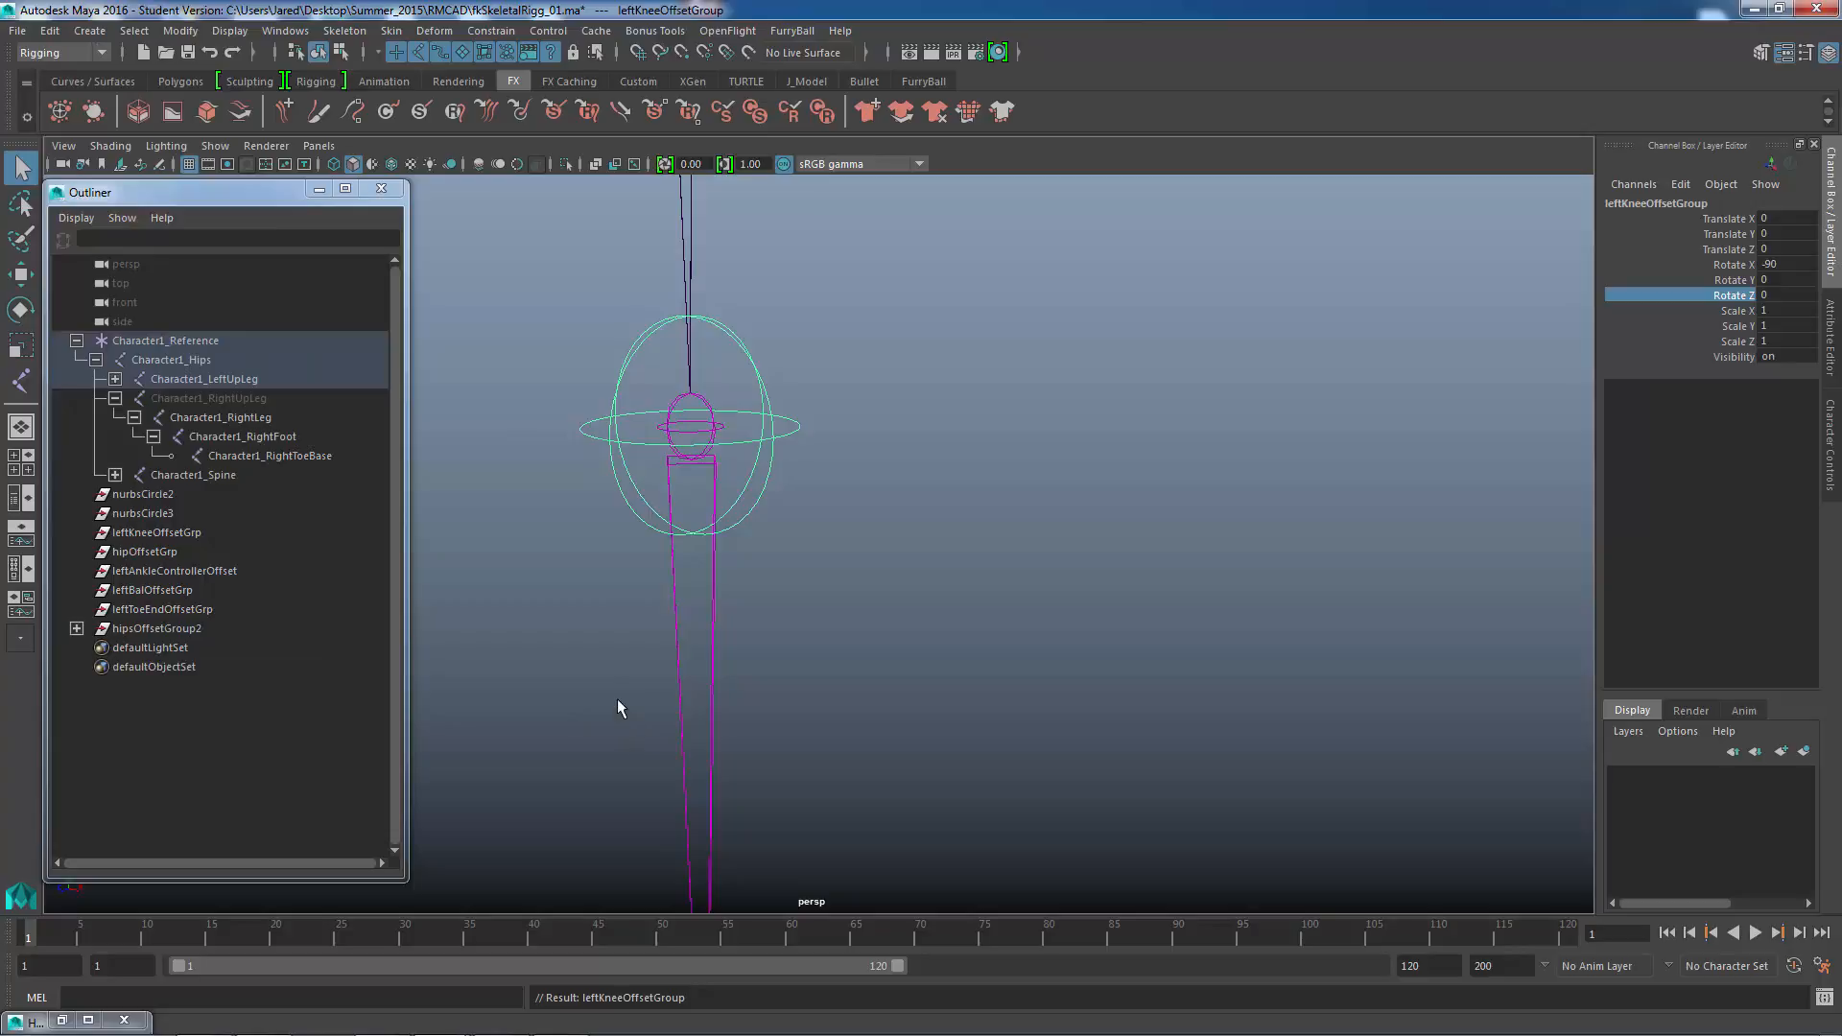
- Test the leg hierarchy by rotating hipsController to about -46° around Z
scroll(826, 583, "down", 10)
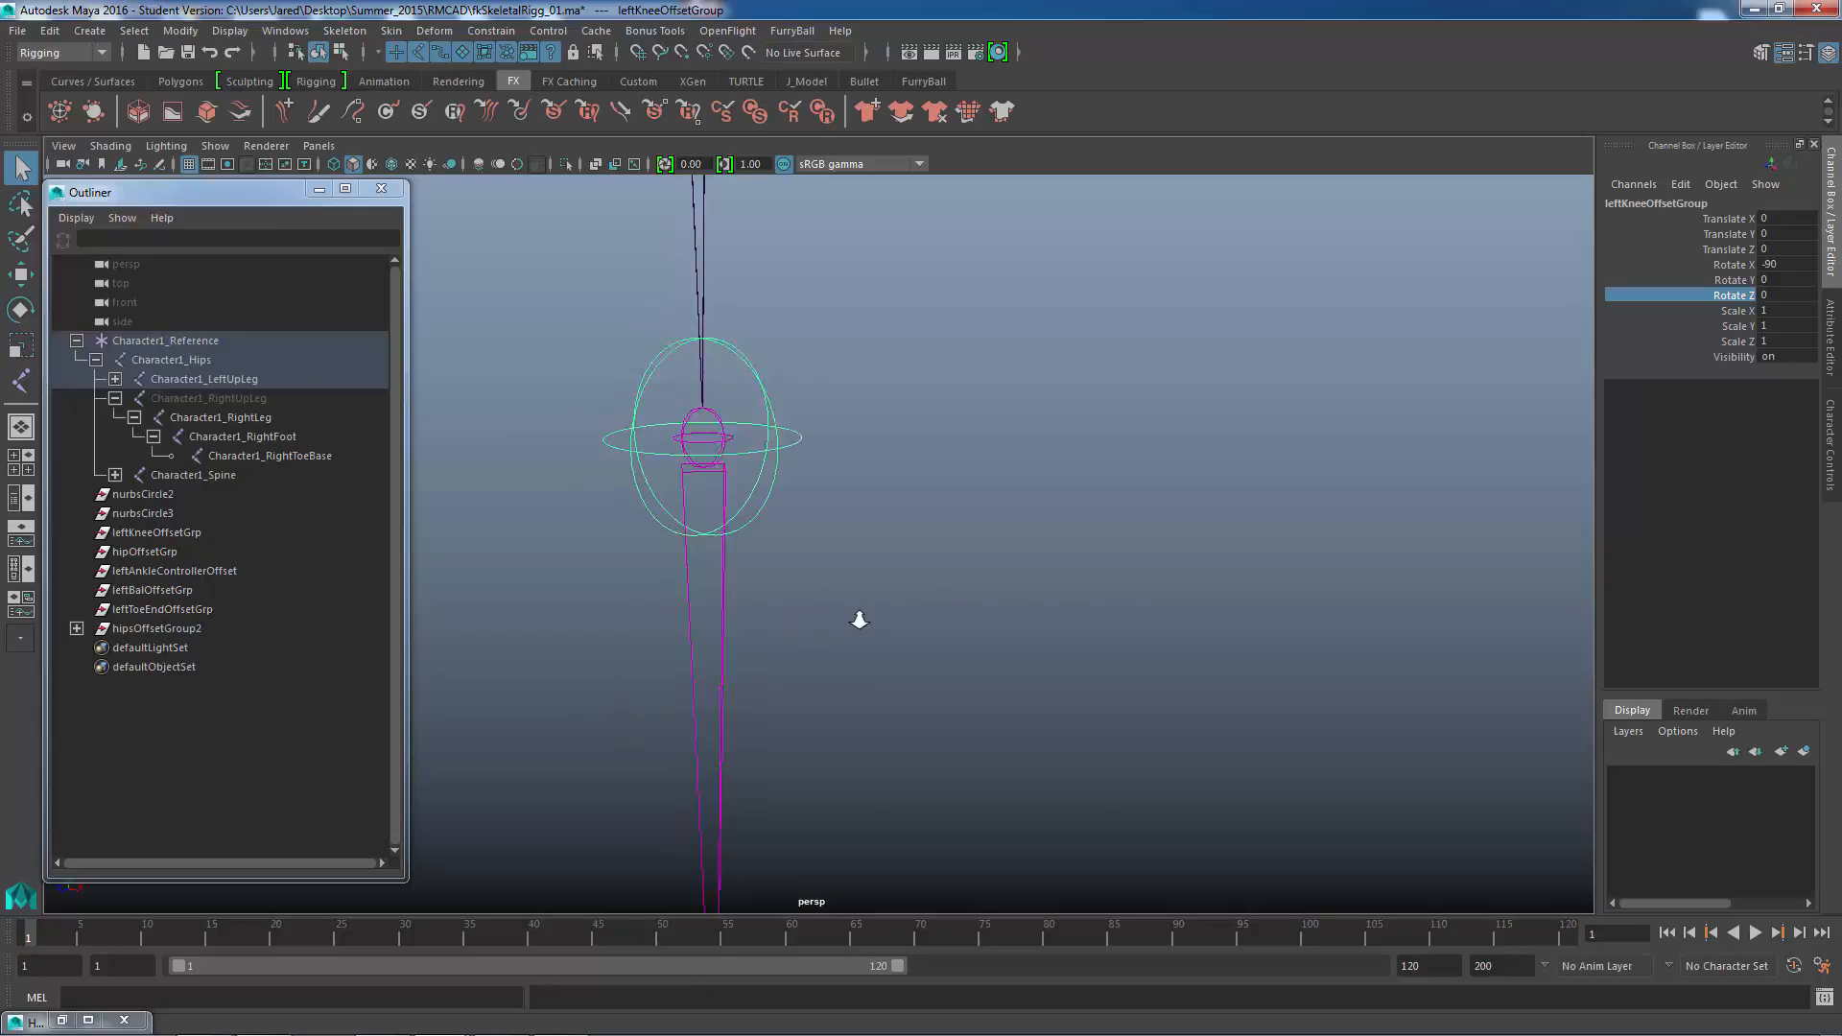
left_click_drag(838, 528, 884, 539, "alt")
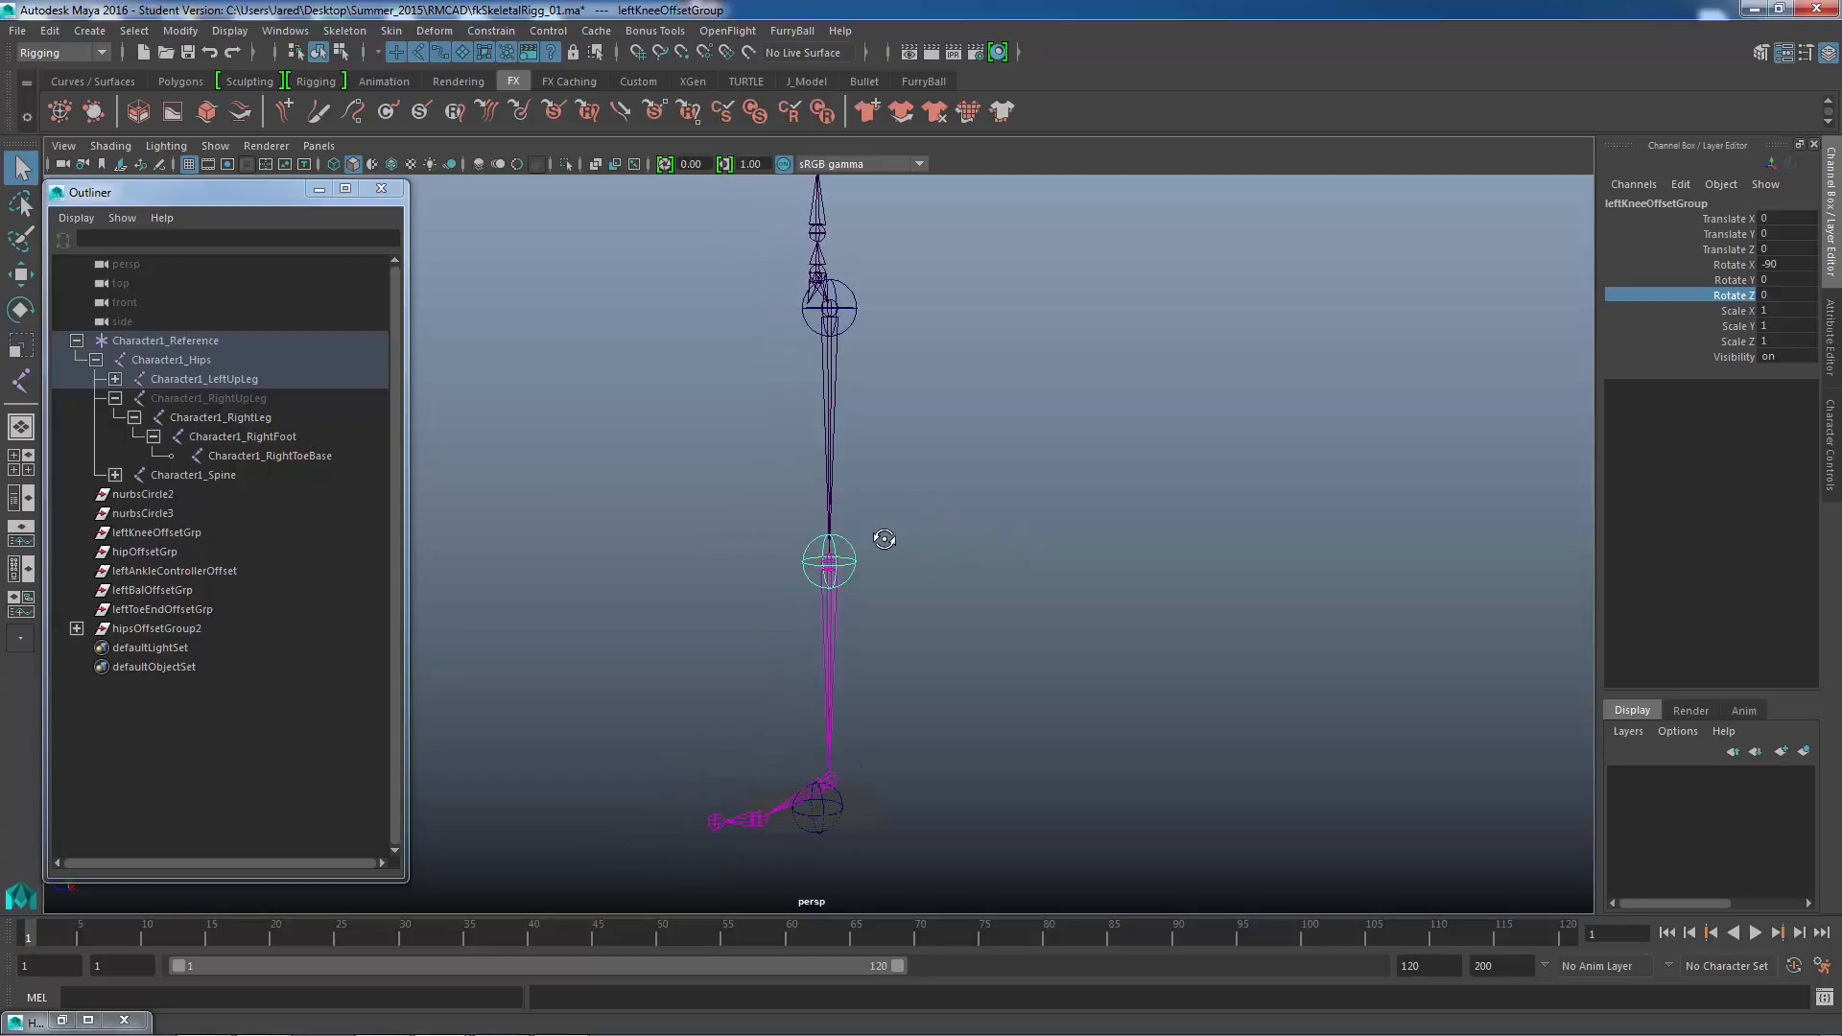
middle_click_drag(884, 539, 869, 494, "alt")
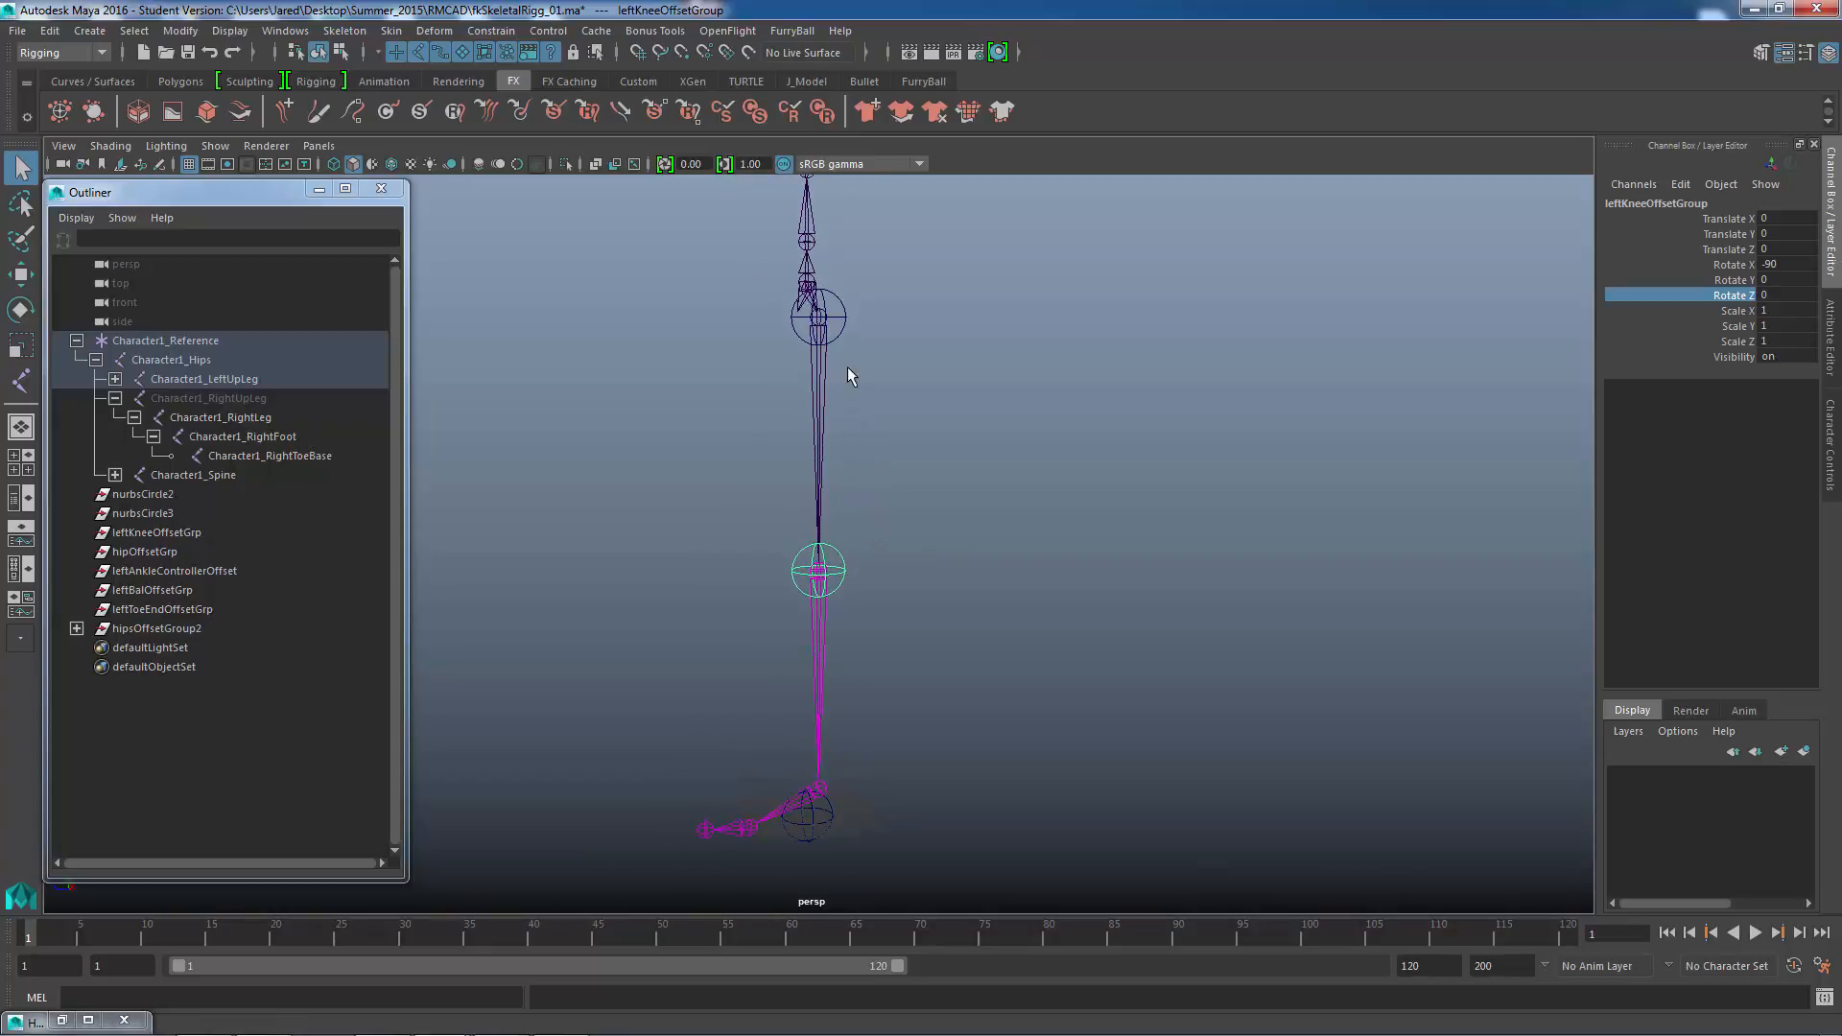
left_click(944, 368)
left_click_drag(817, 423, 763, 419, "alt")
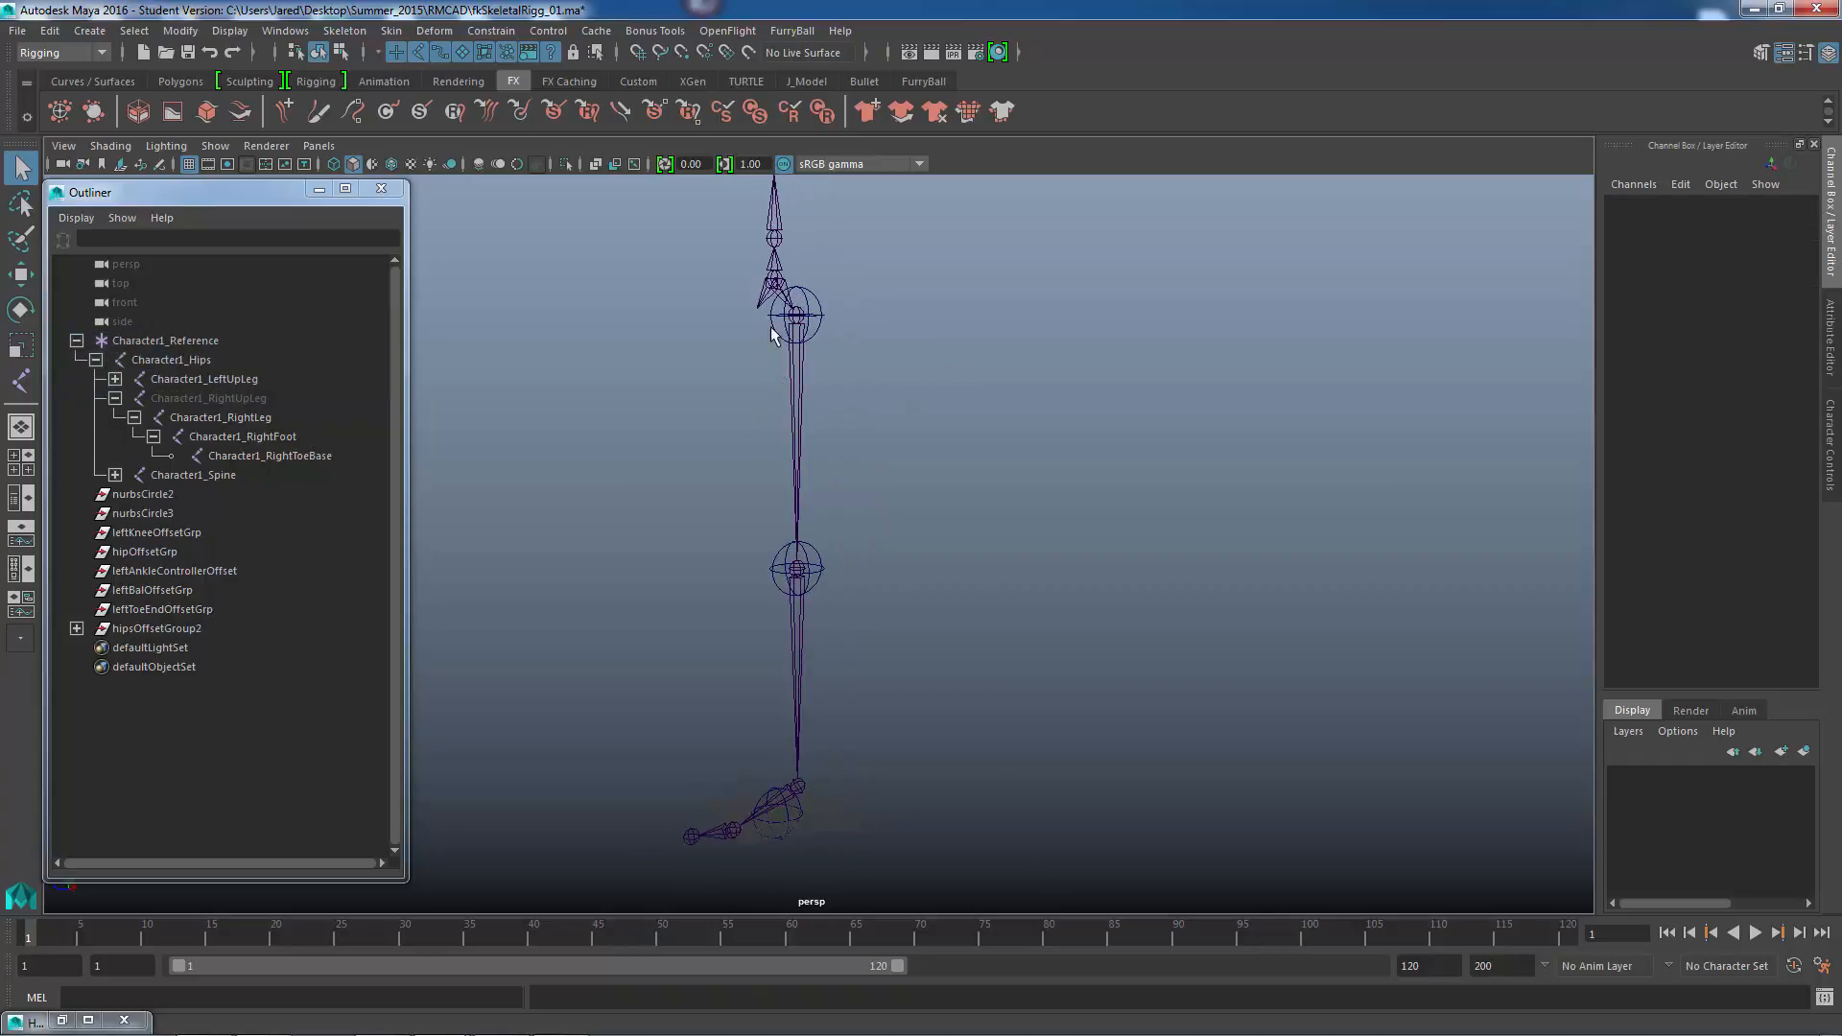
left_click(798, 290)
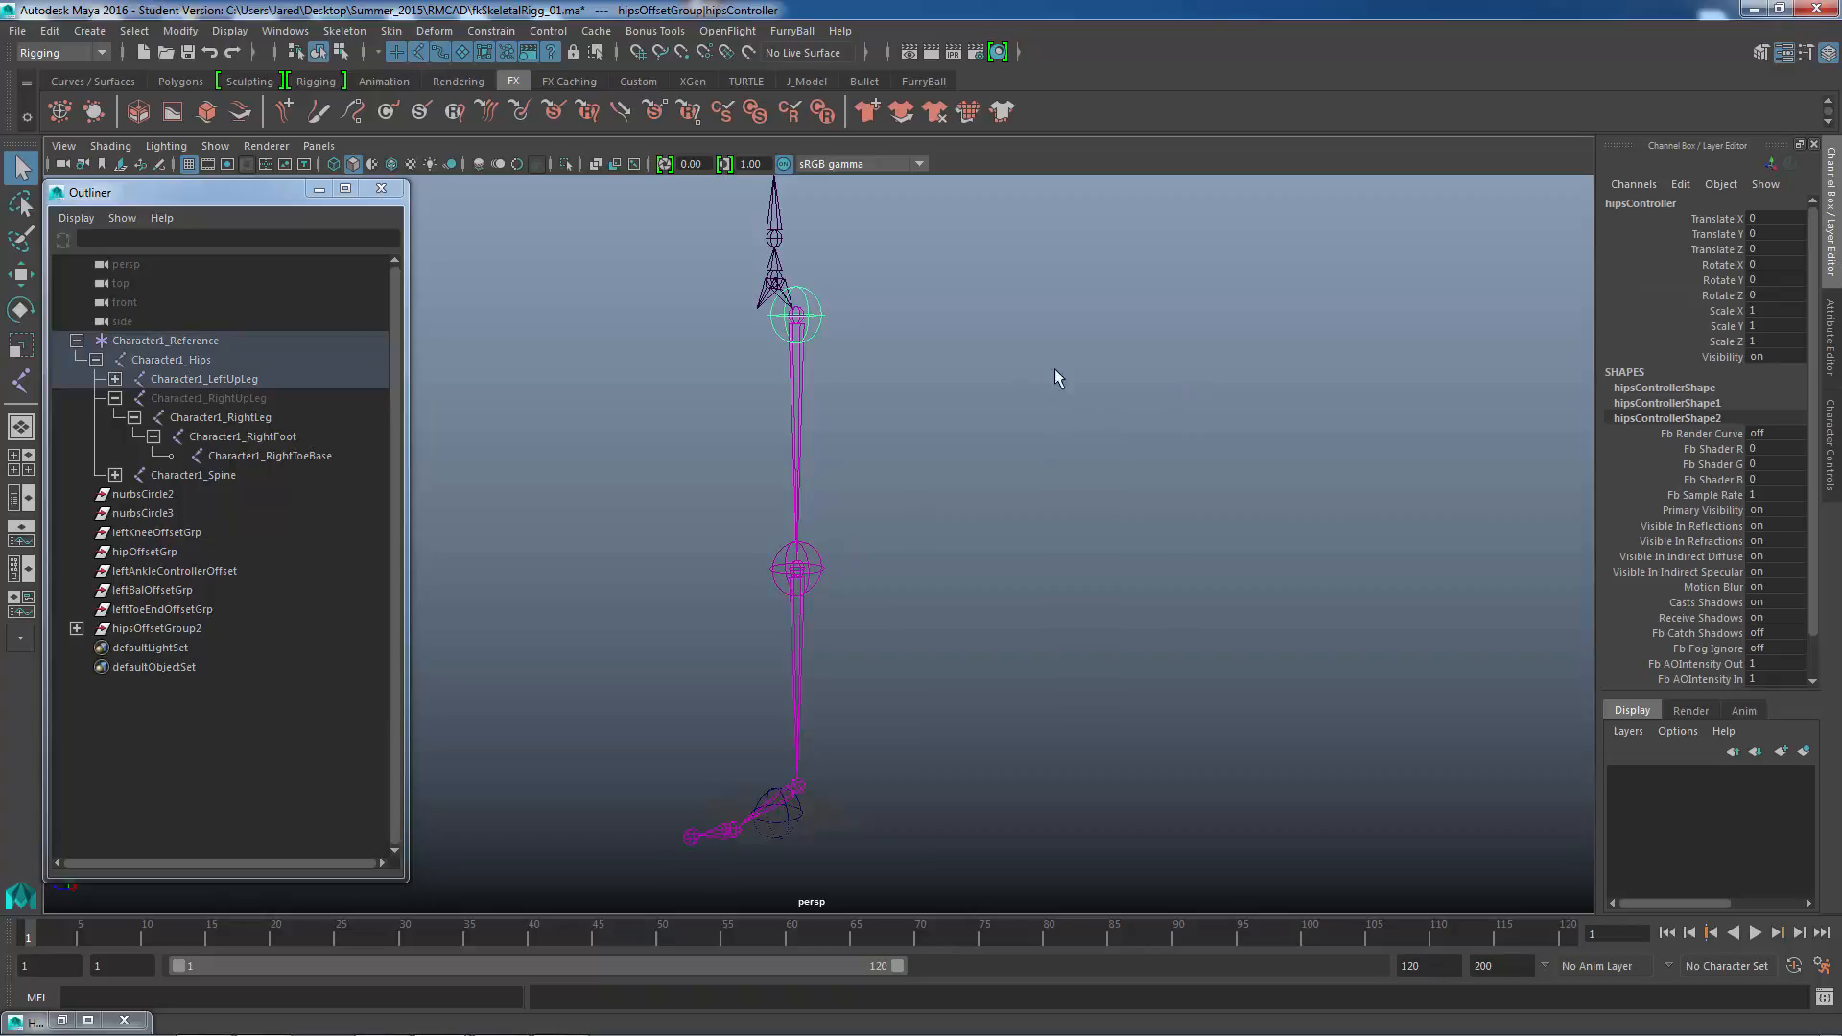
left_click(1715, 291)
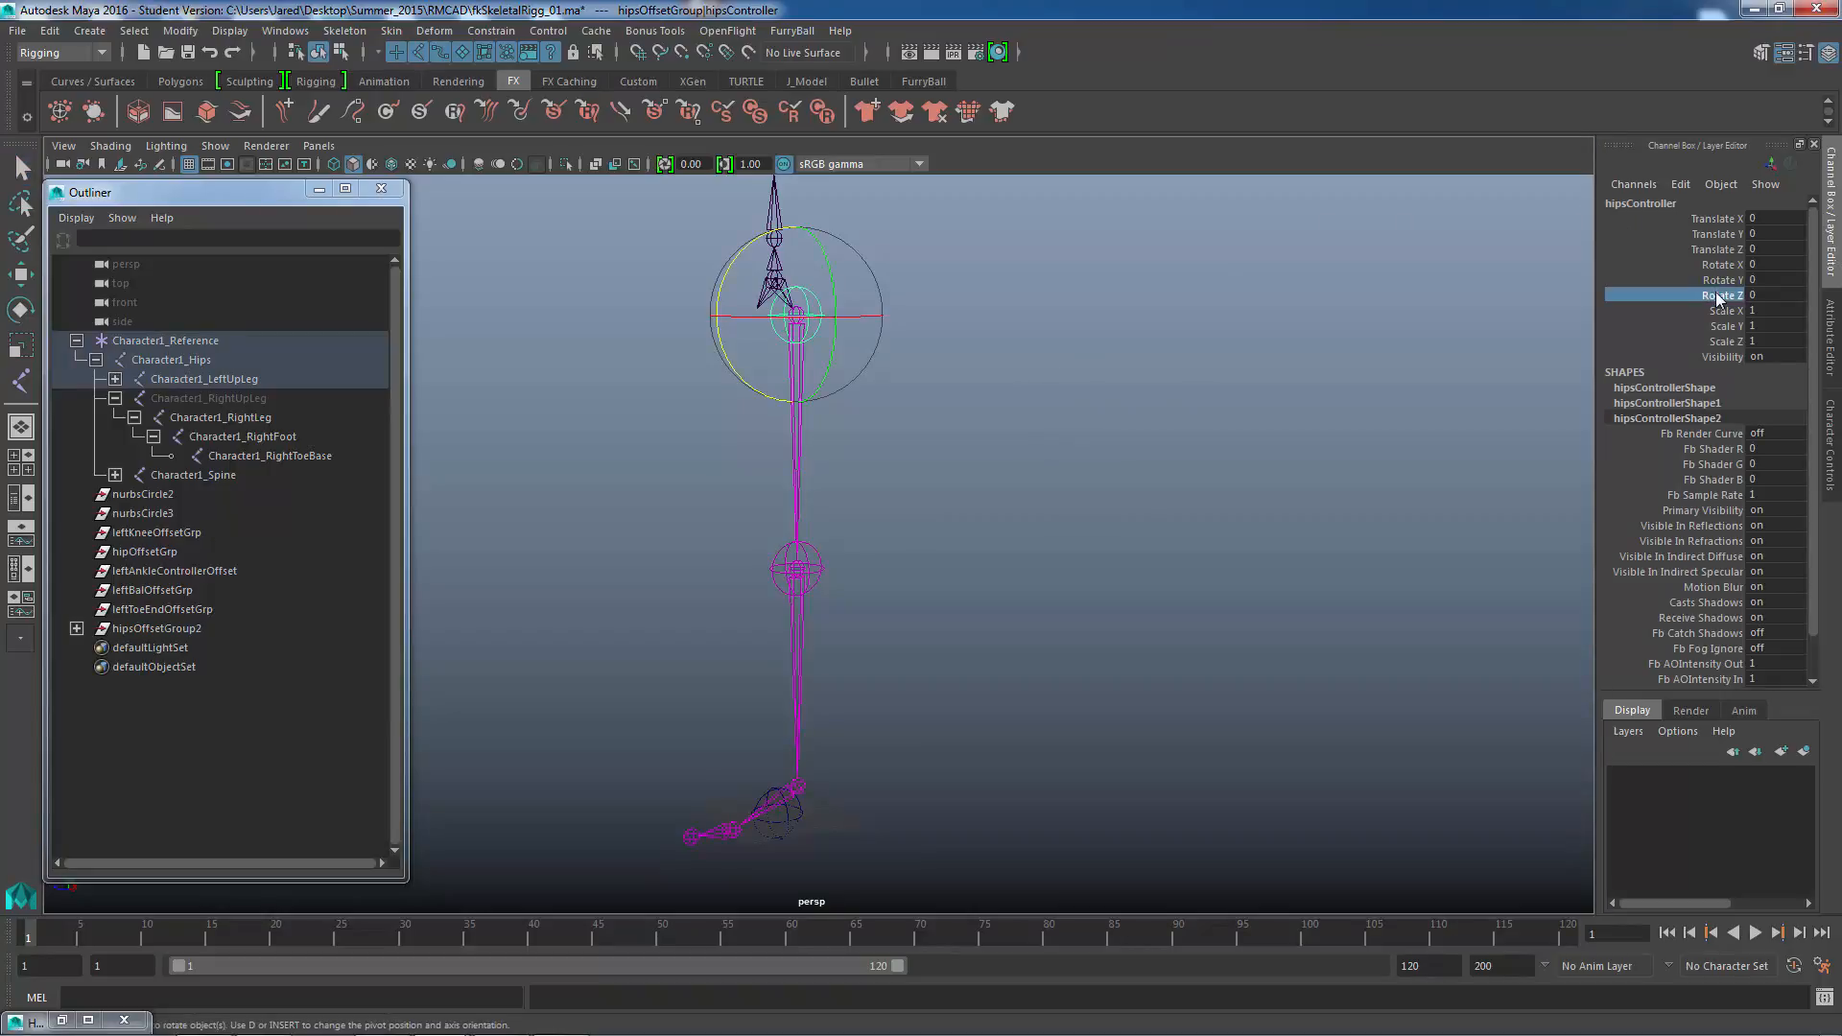
middle_click_drag(1172, 349, 1013, 340)
middle_click_drag(957, 394, 1229, 370, "alt")
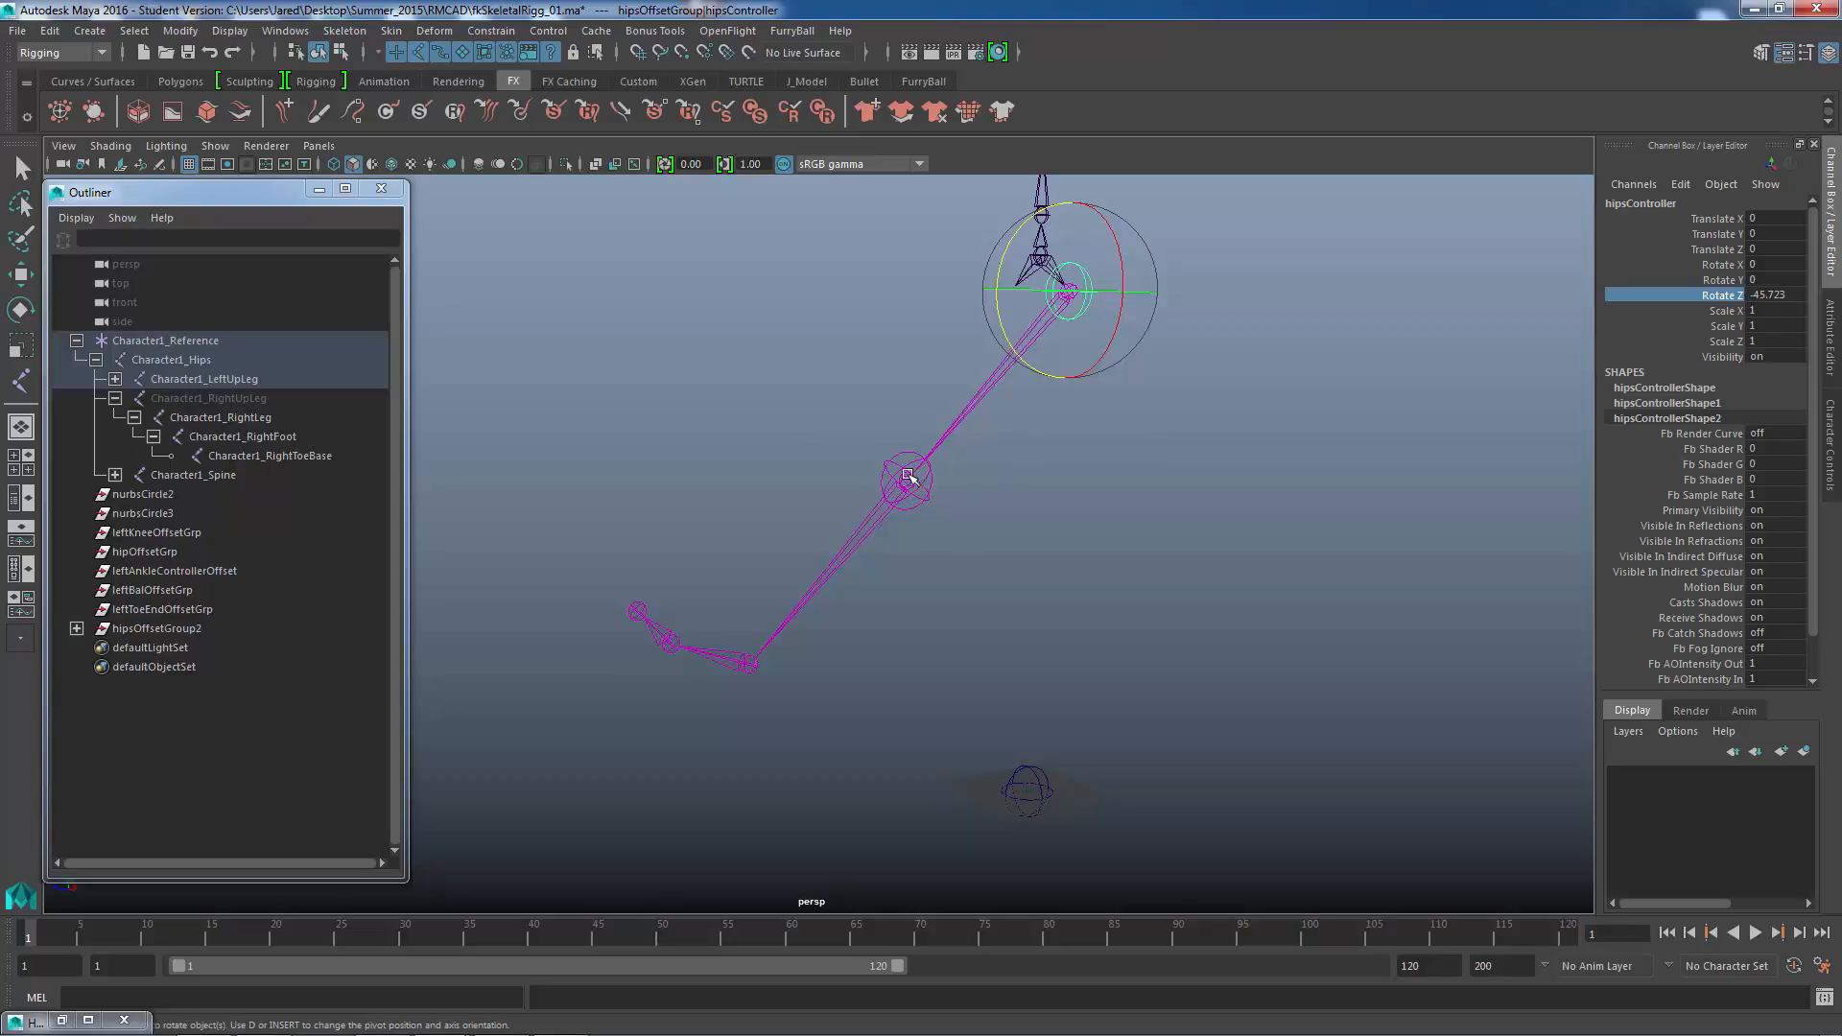
- Bend the knee by rotating leftKneeController to about 39° around Z
left_click(929, 499)
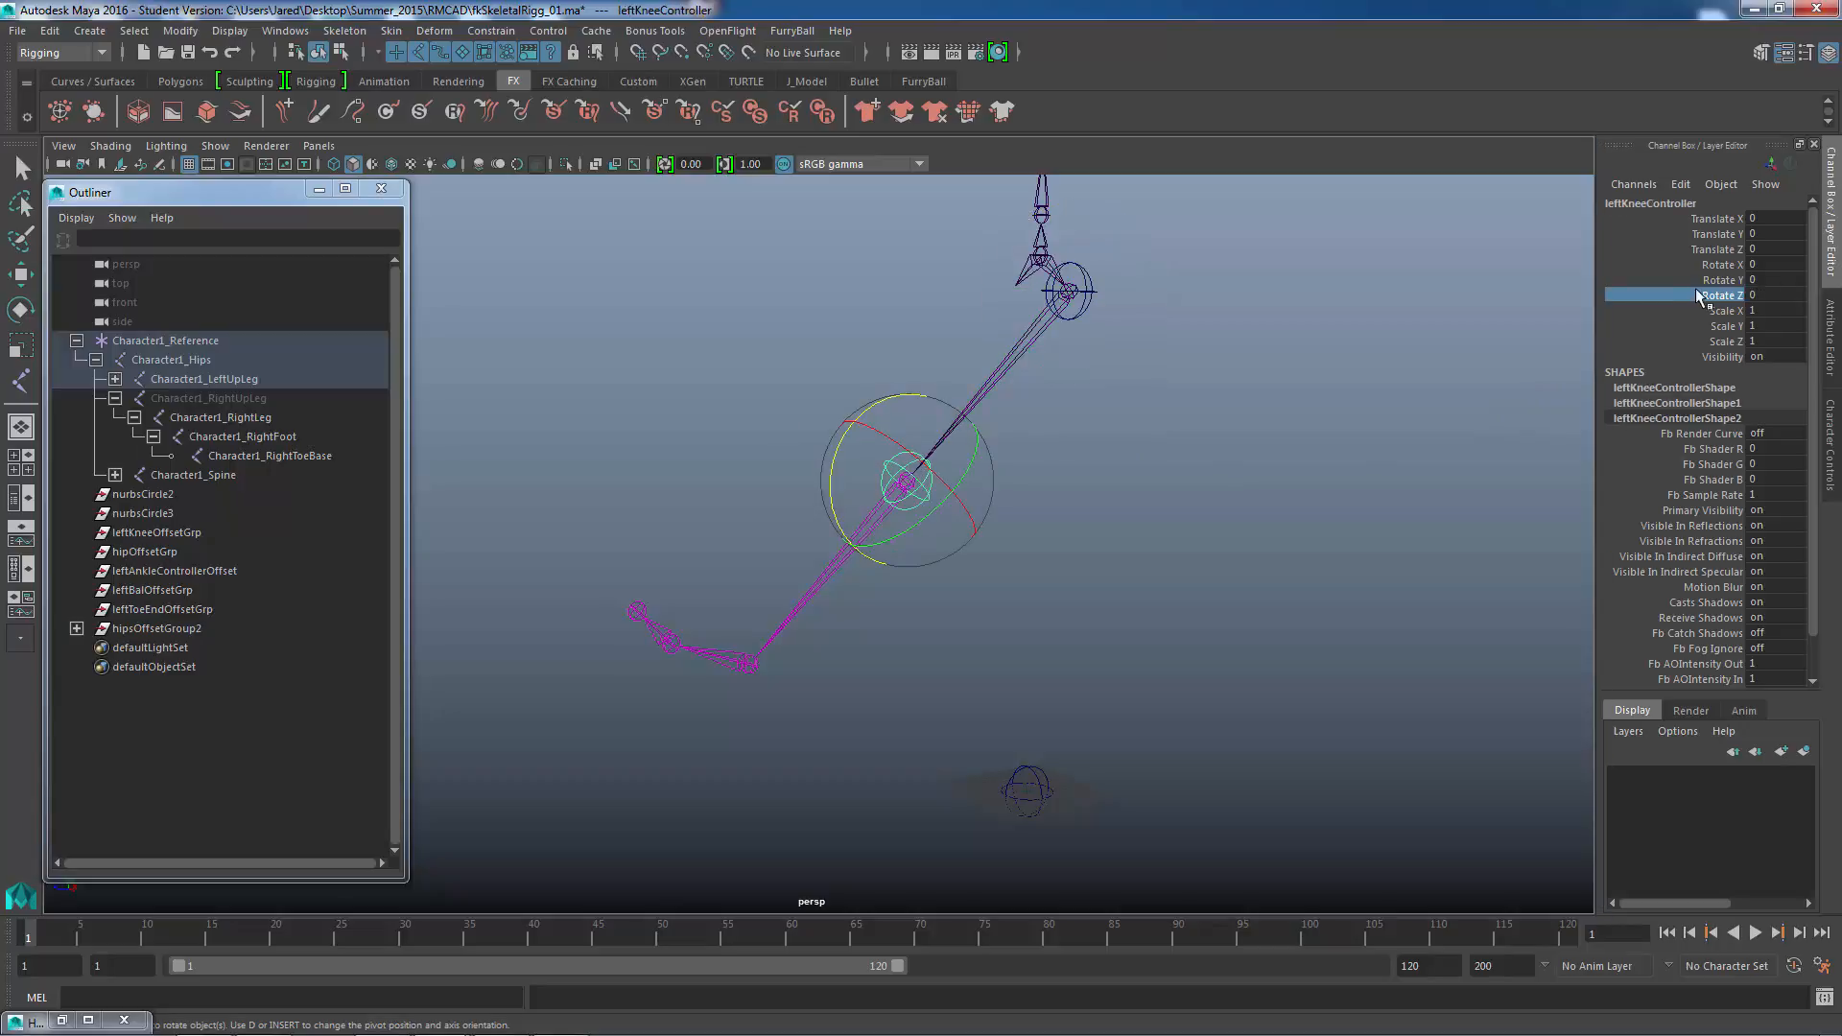
middle_click_drag(1424, 330, 1288, 333)
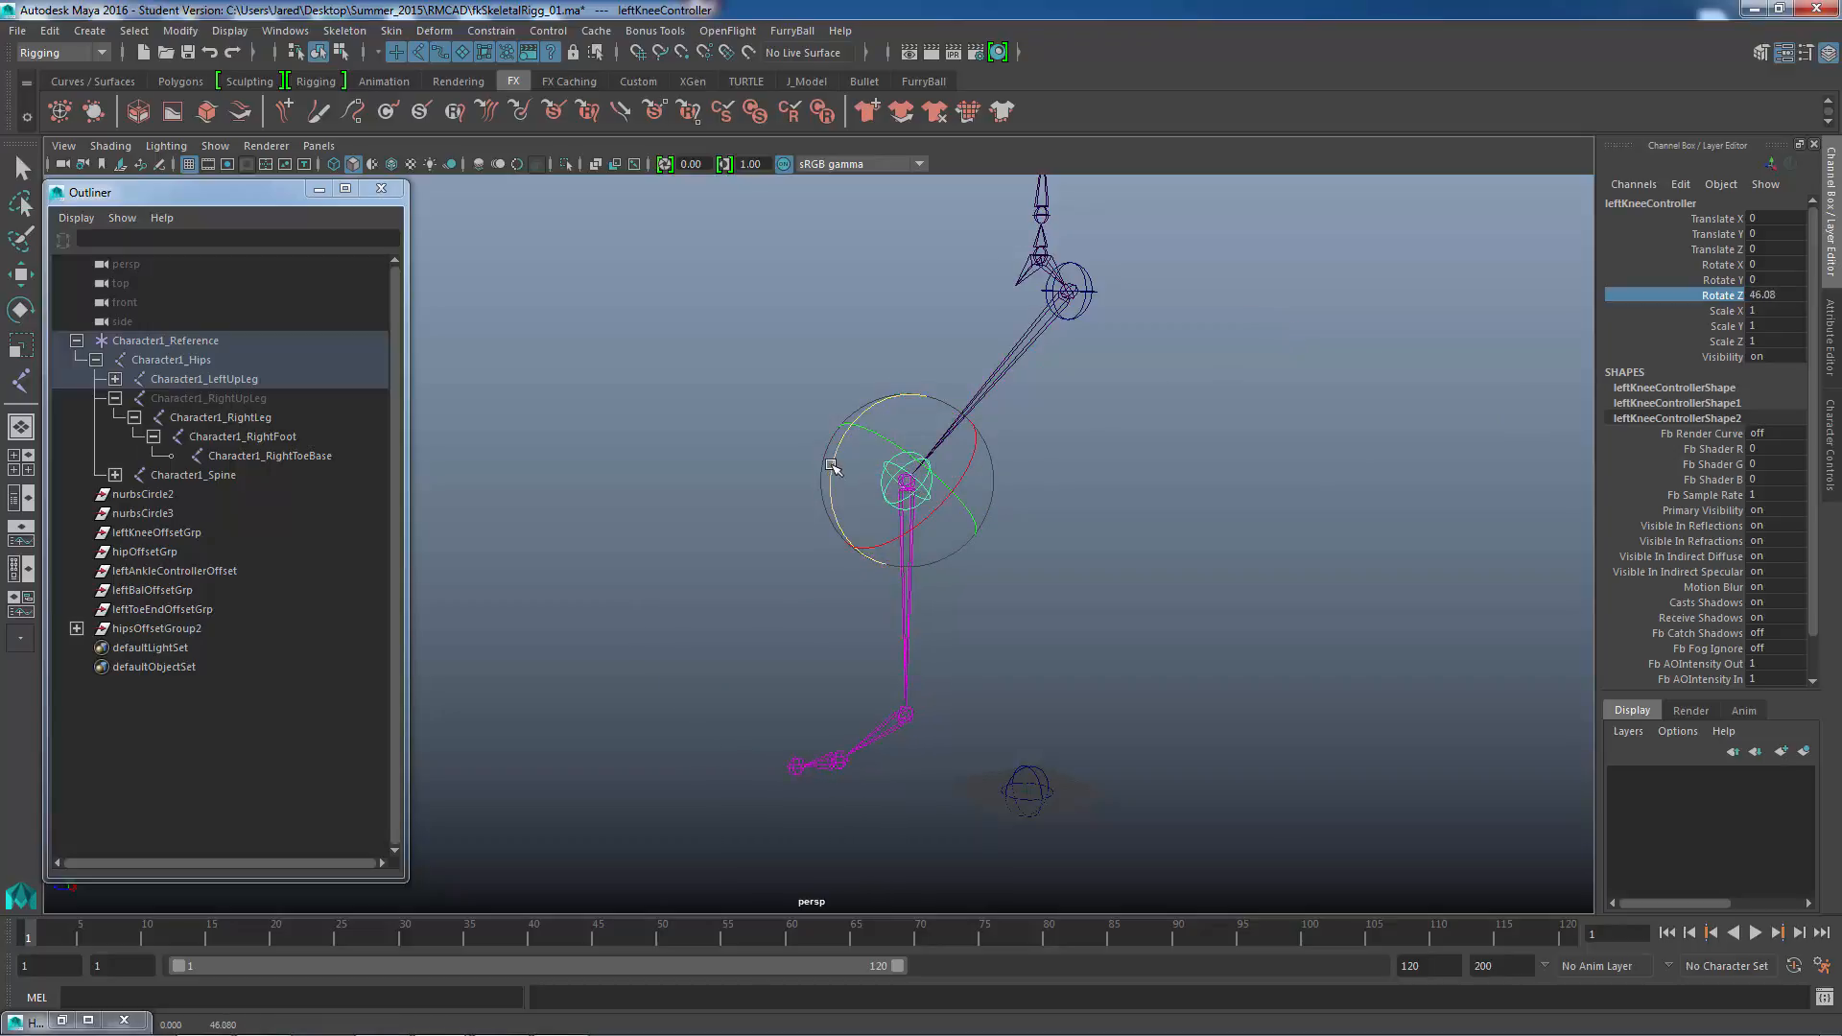
mouse_move(832, 468)
left_mouse_down()
mouse_move(846, 435)
mouse_move(864, 475)
left_mouse_up()
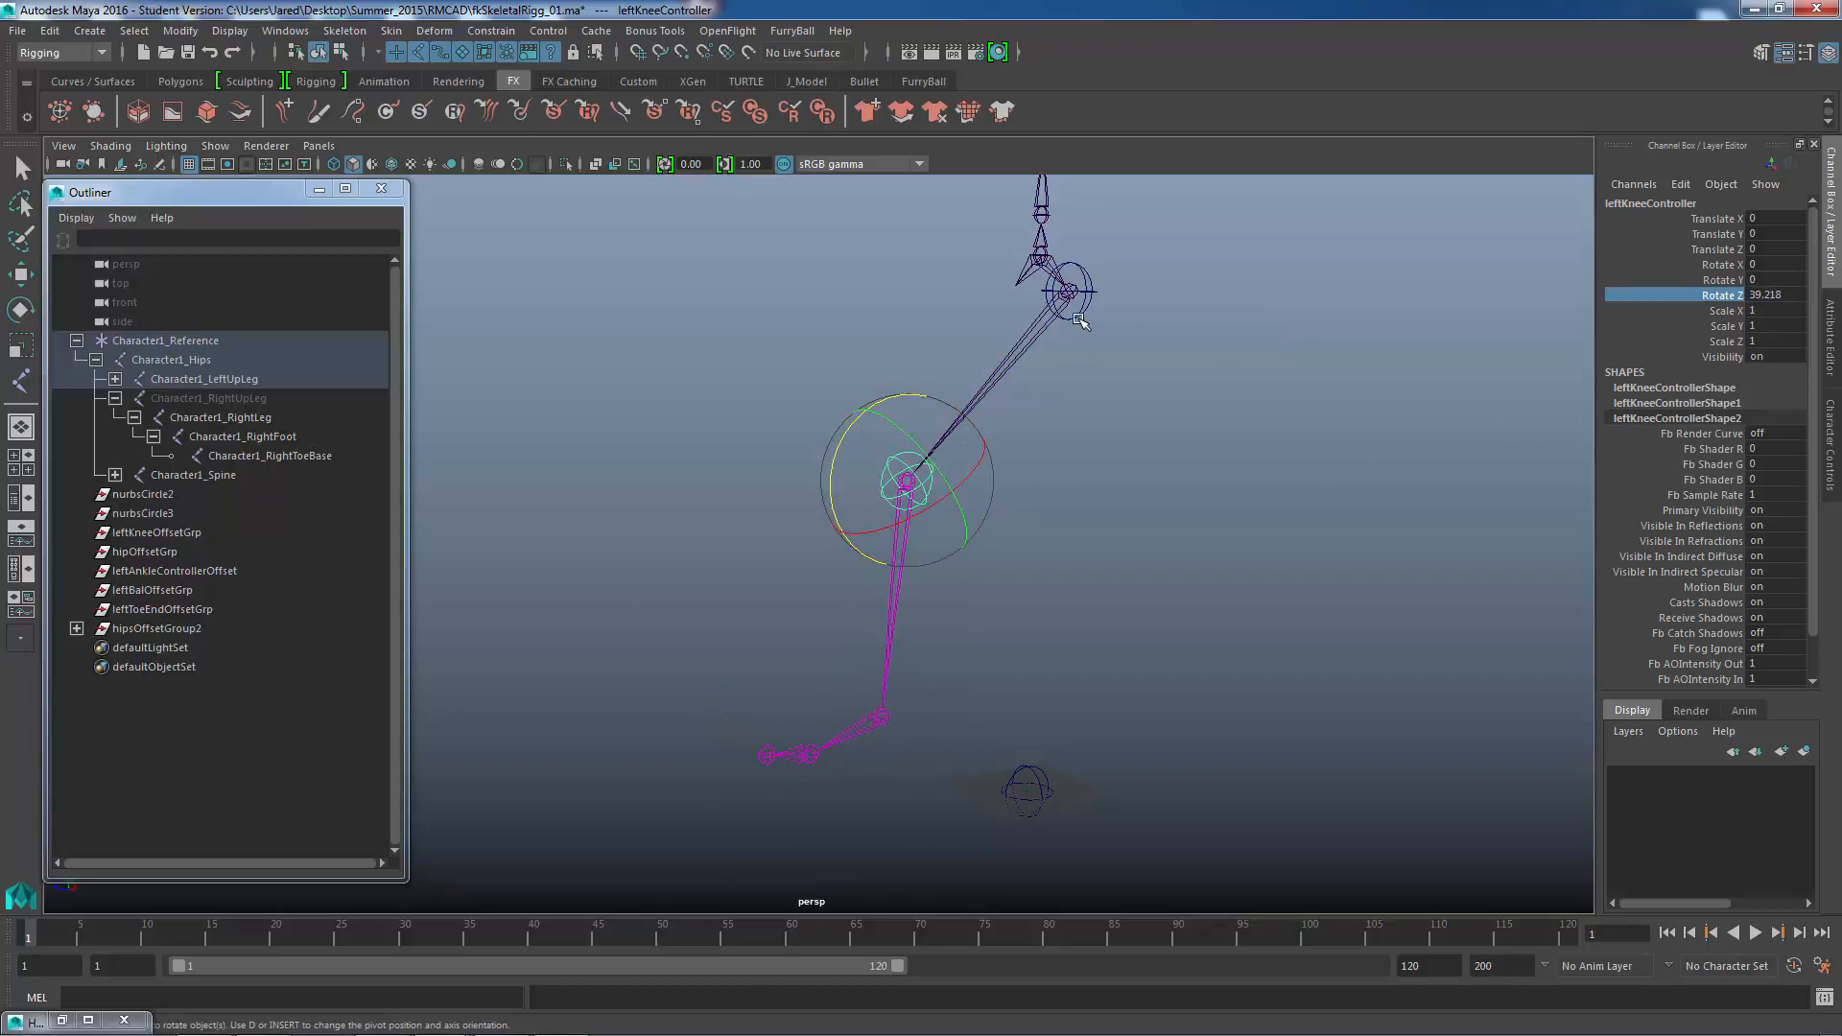
- Try one more rotation of hipsController and undo all the test rotations on the hip and knee controllers
left_click(1028, 290)
left_click_drag(1029, 289, 975, 268)
key("ctrl+z")
key("ctrl+z")
key("ctrl+z")
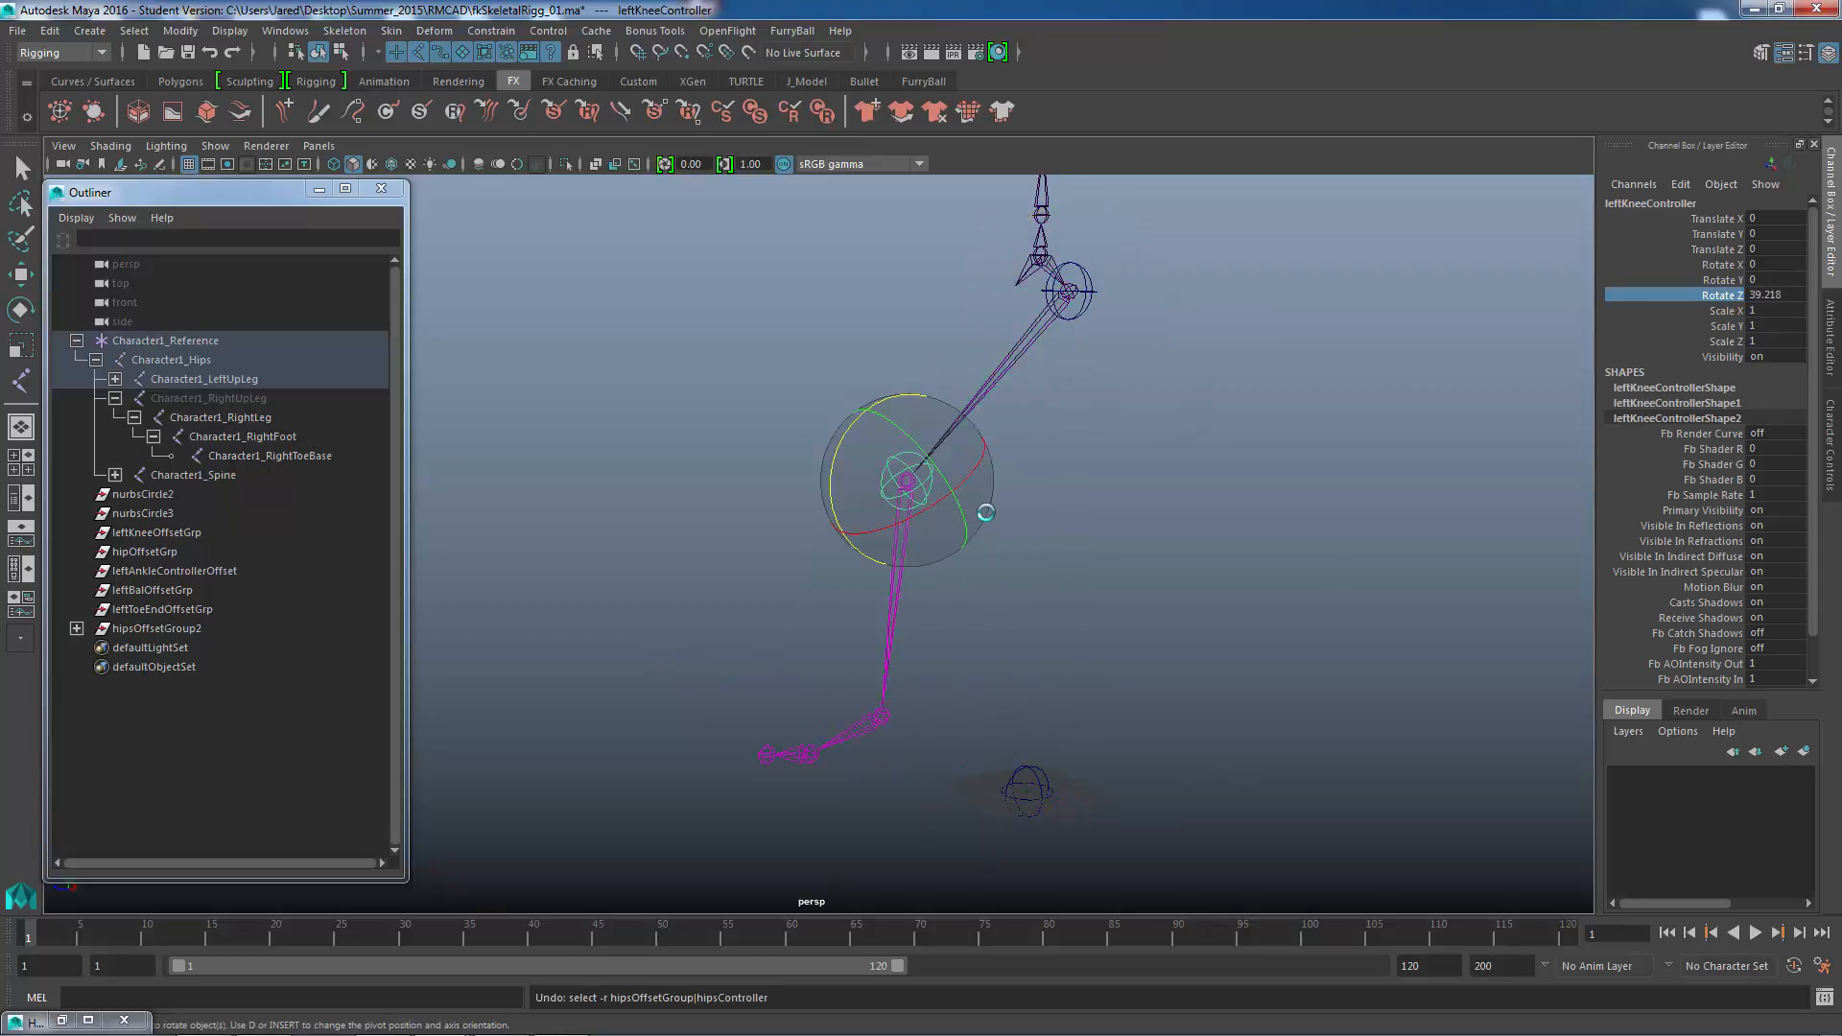
key("ctrl+z")
key("ctrl+z")
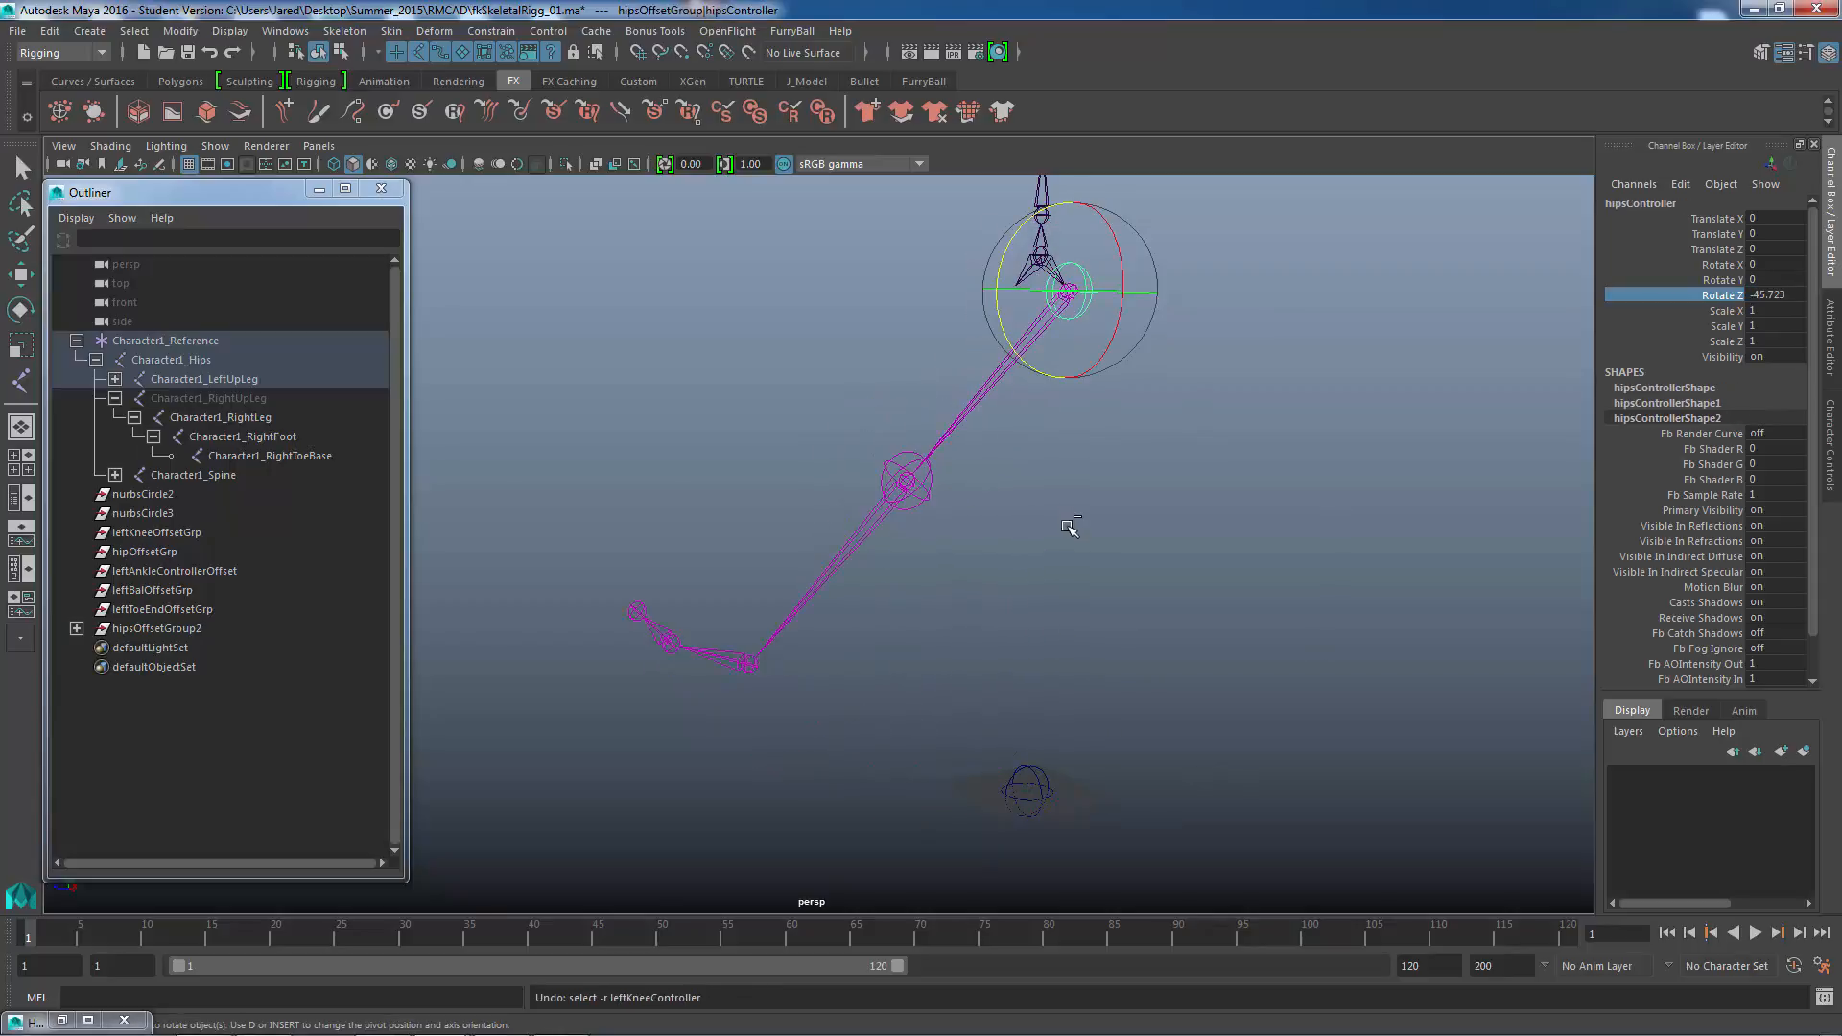
key("ctrl+z")
left_click_drag(1007, 529, 955, 547, "alt")
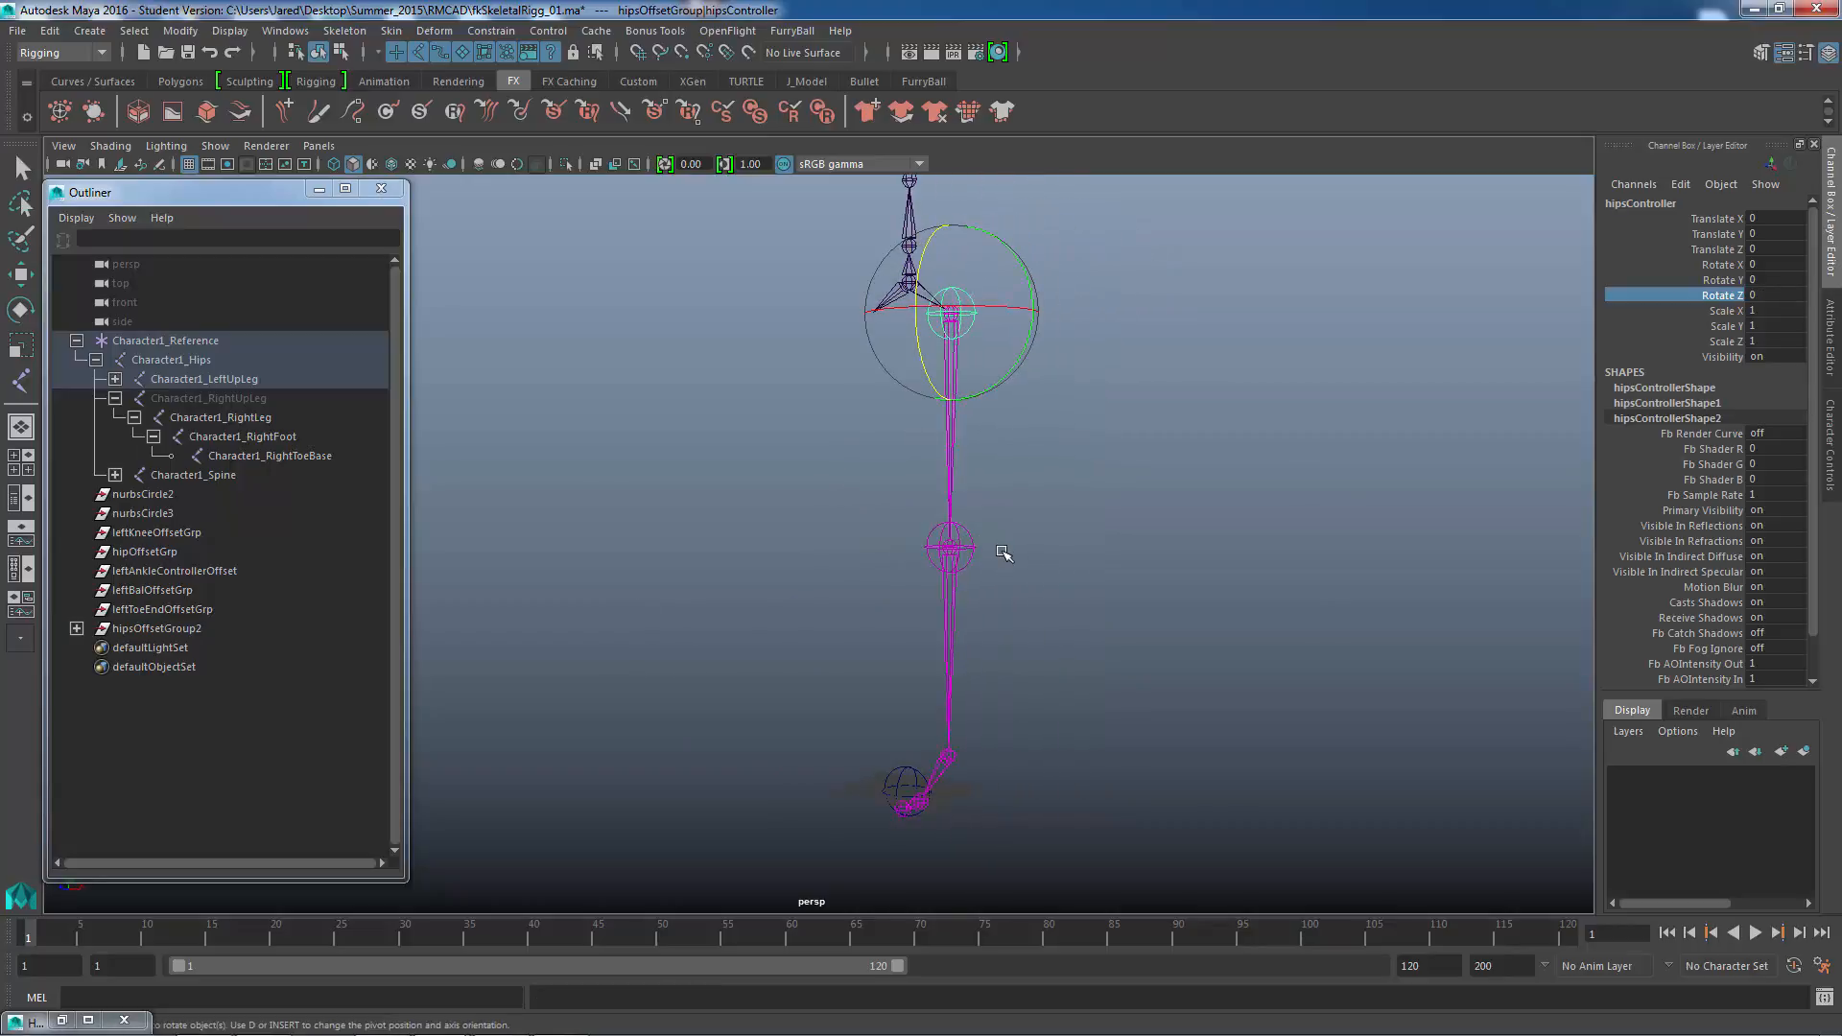
- Inspect the left foot's joint chain by selecting Character1_LeftFoot, Character1_LeftToeBase and leftToeEnd in turn, and review the whole leg
left_click_drag(983, 608, 970, 528, "alt")
left_click(880, 642)
key("q")
left_click(951, 530)
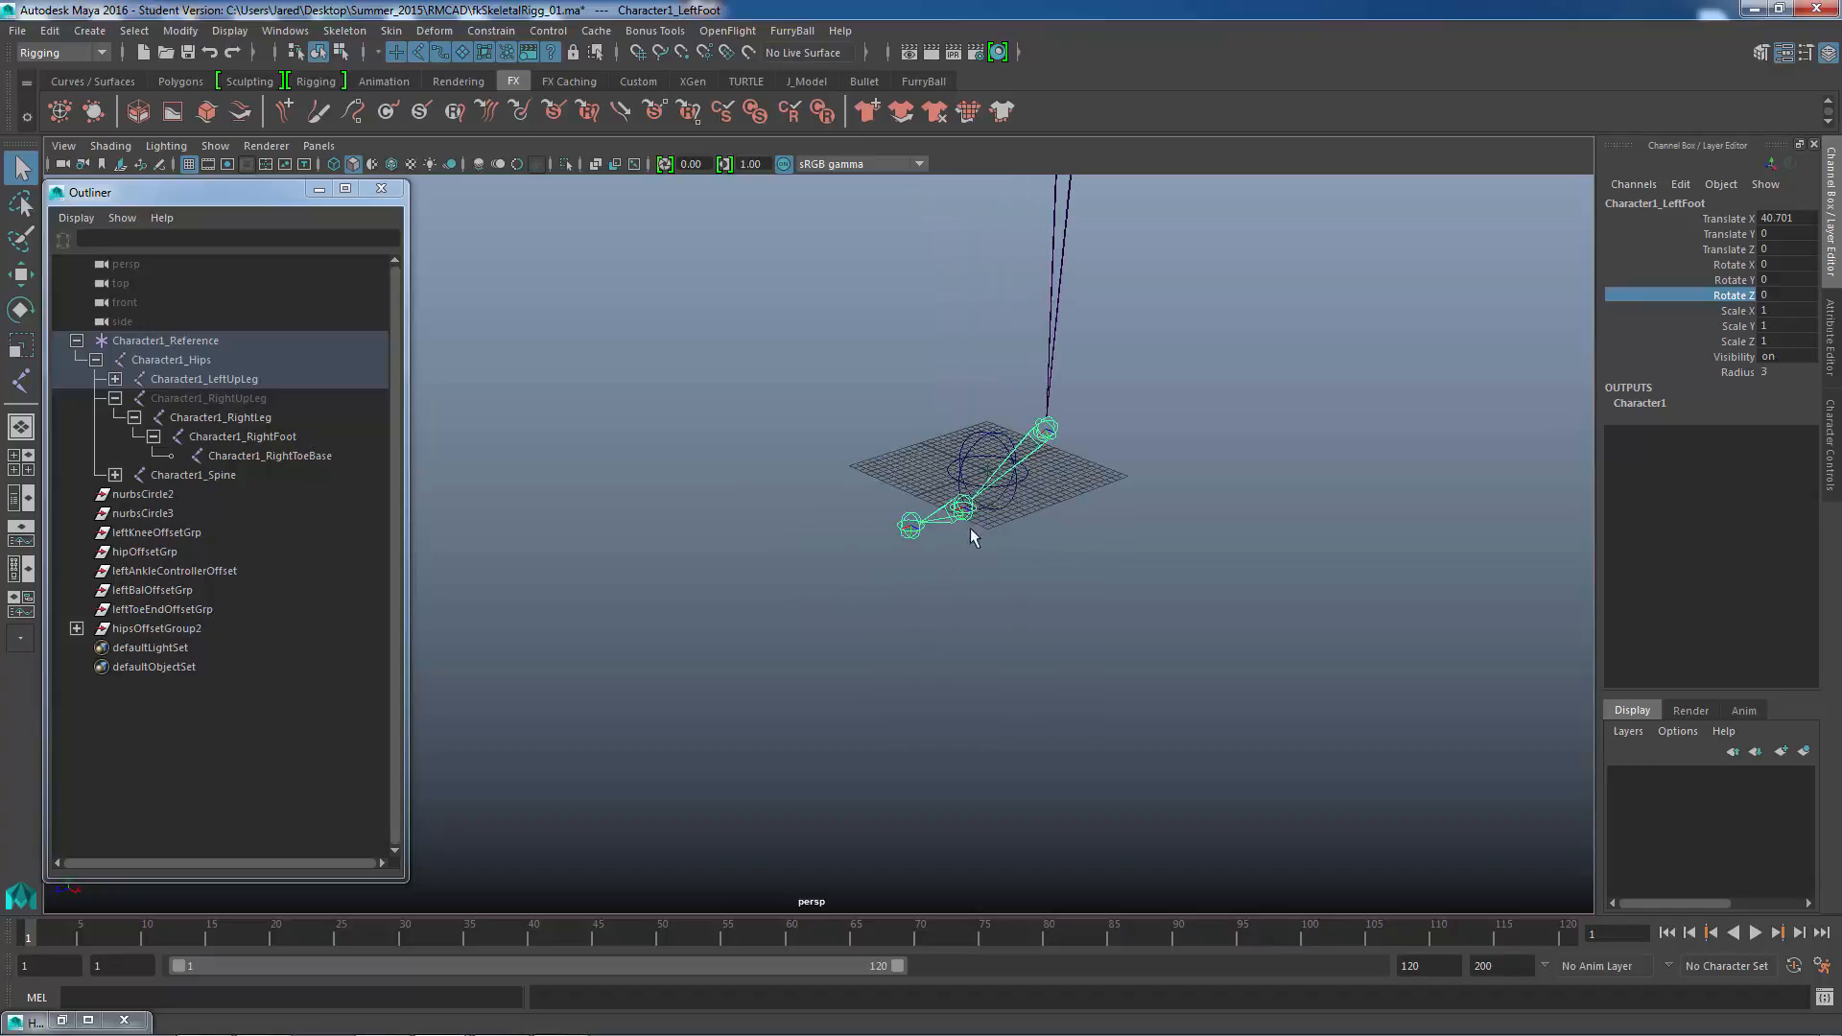
left_click(981, 456)
left_click(1041, 431)
left_click(956, 512)
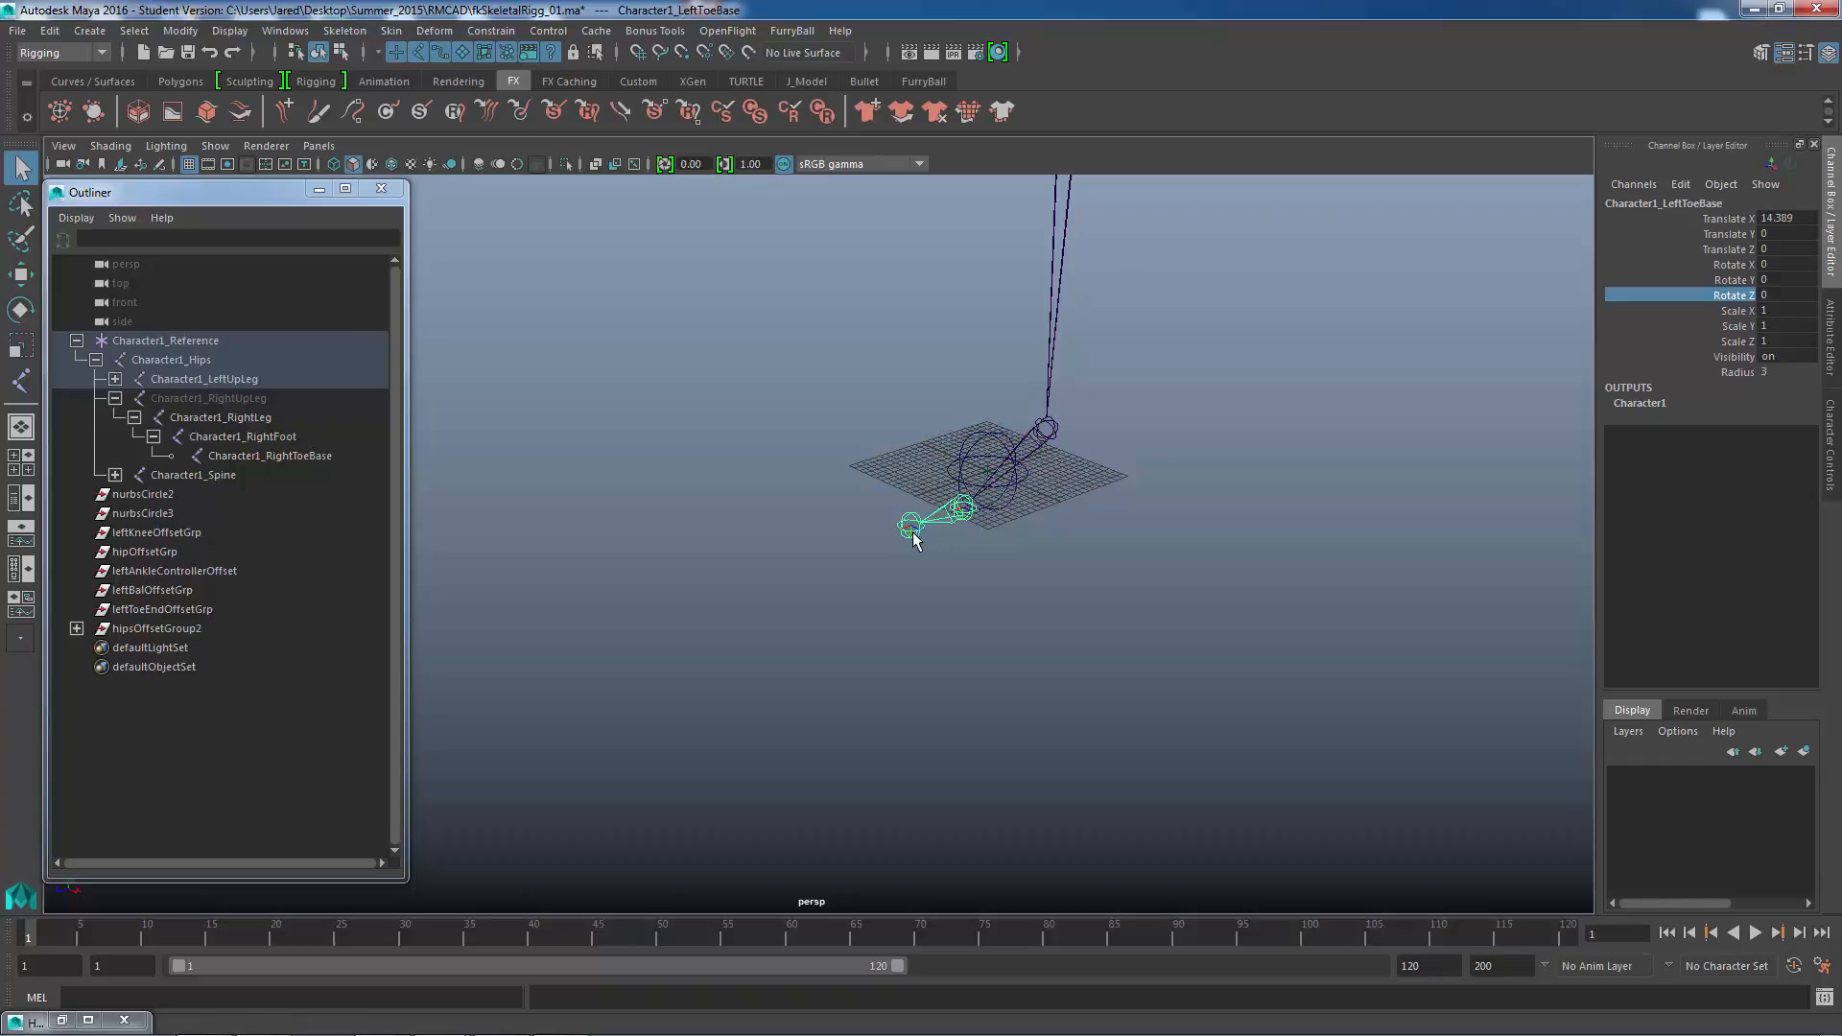
left_click(911, 534)
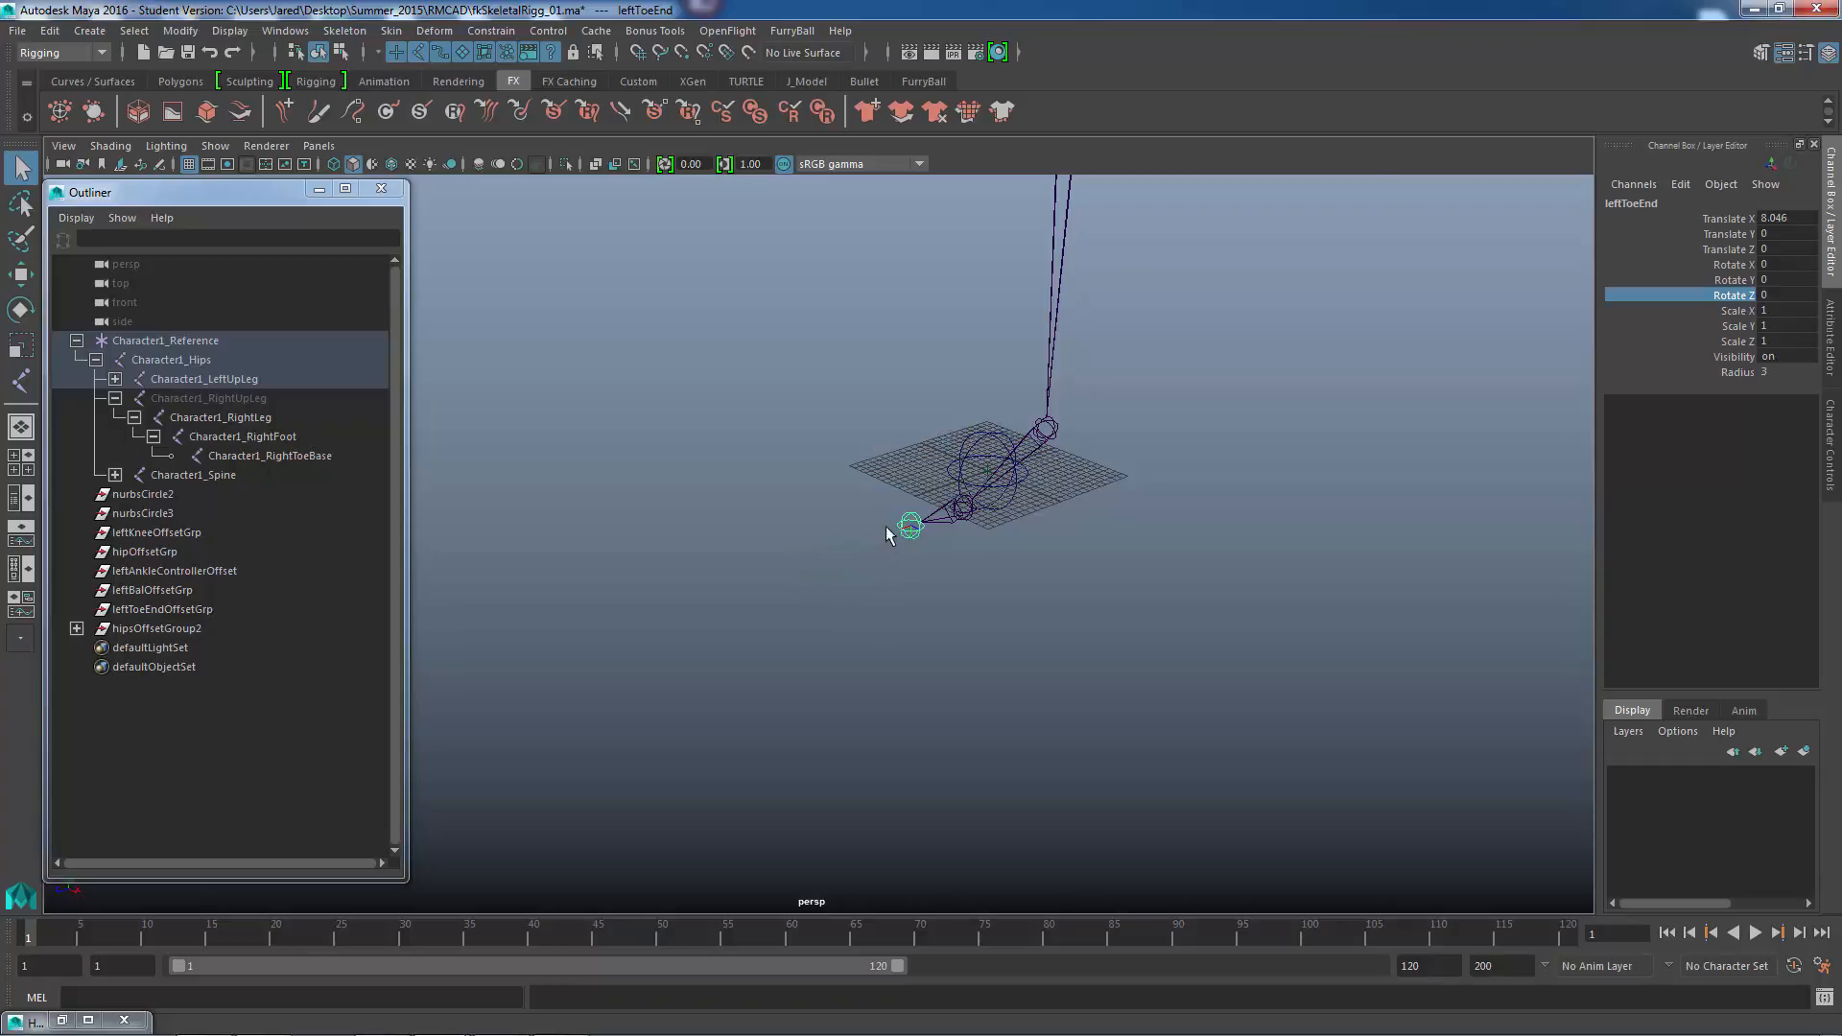
left_click_drag(888, 526, 989, 529, "alt")
middle_click_drag(990, 537, 837, 485, "alt")
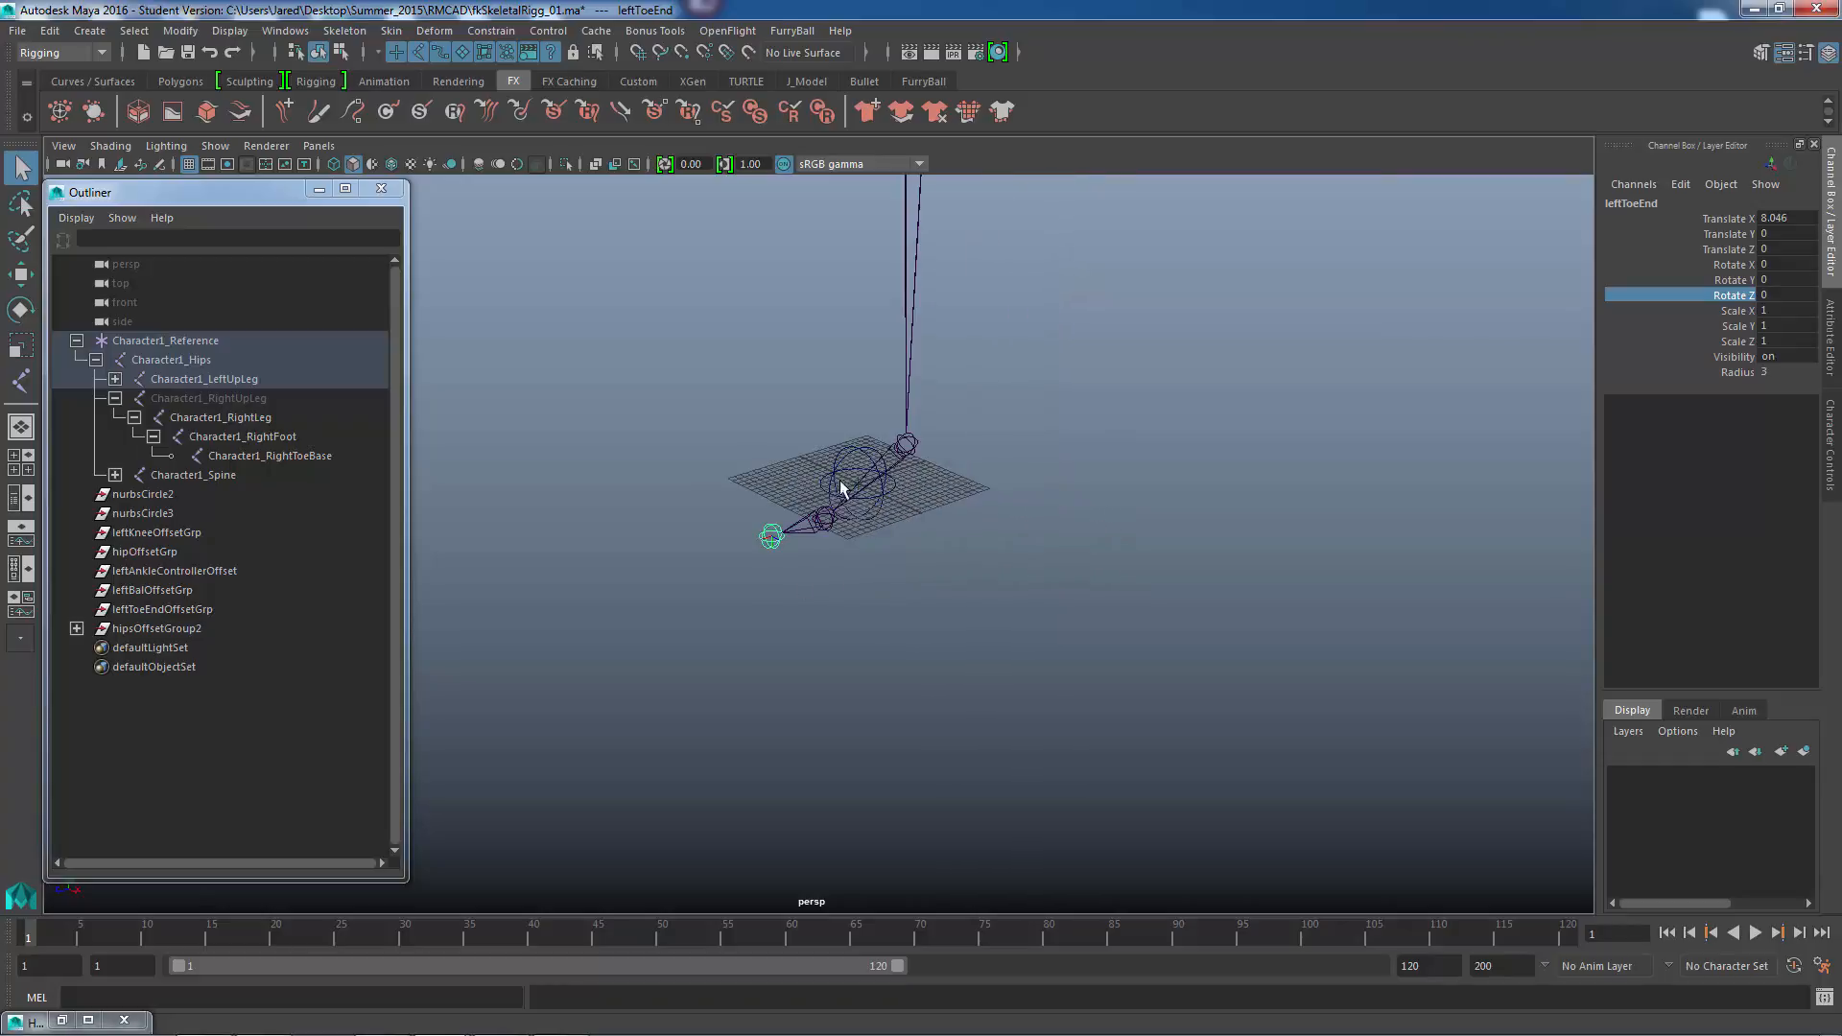
left_click(826, 518)
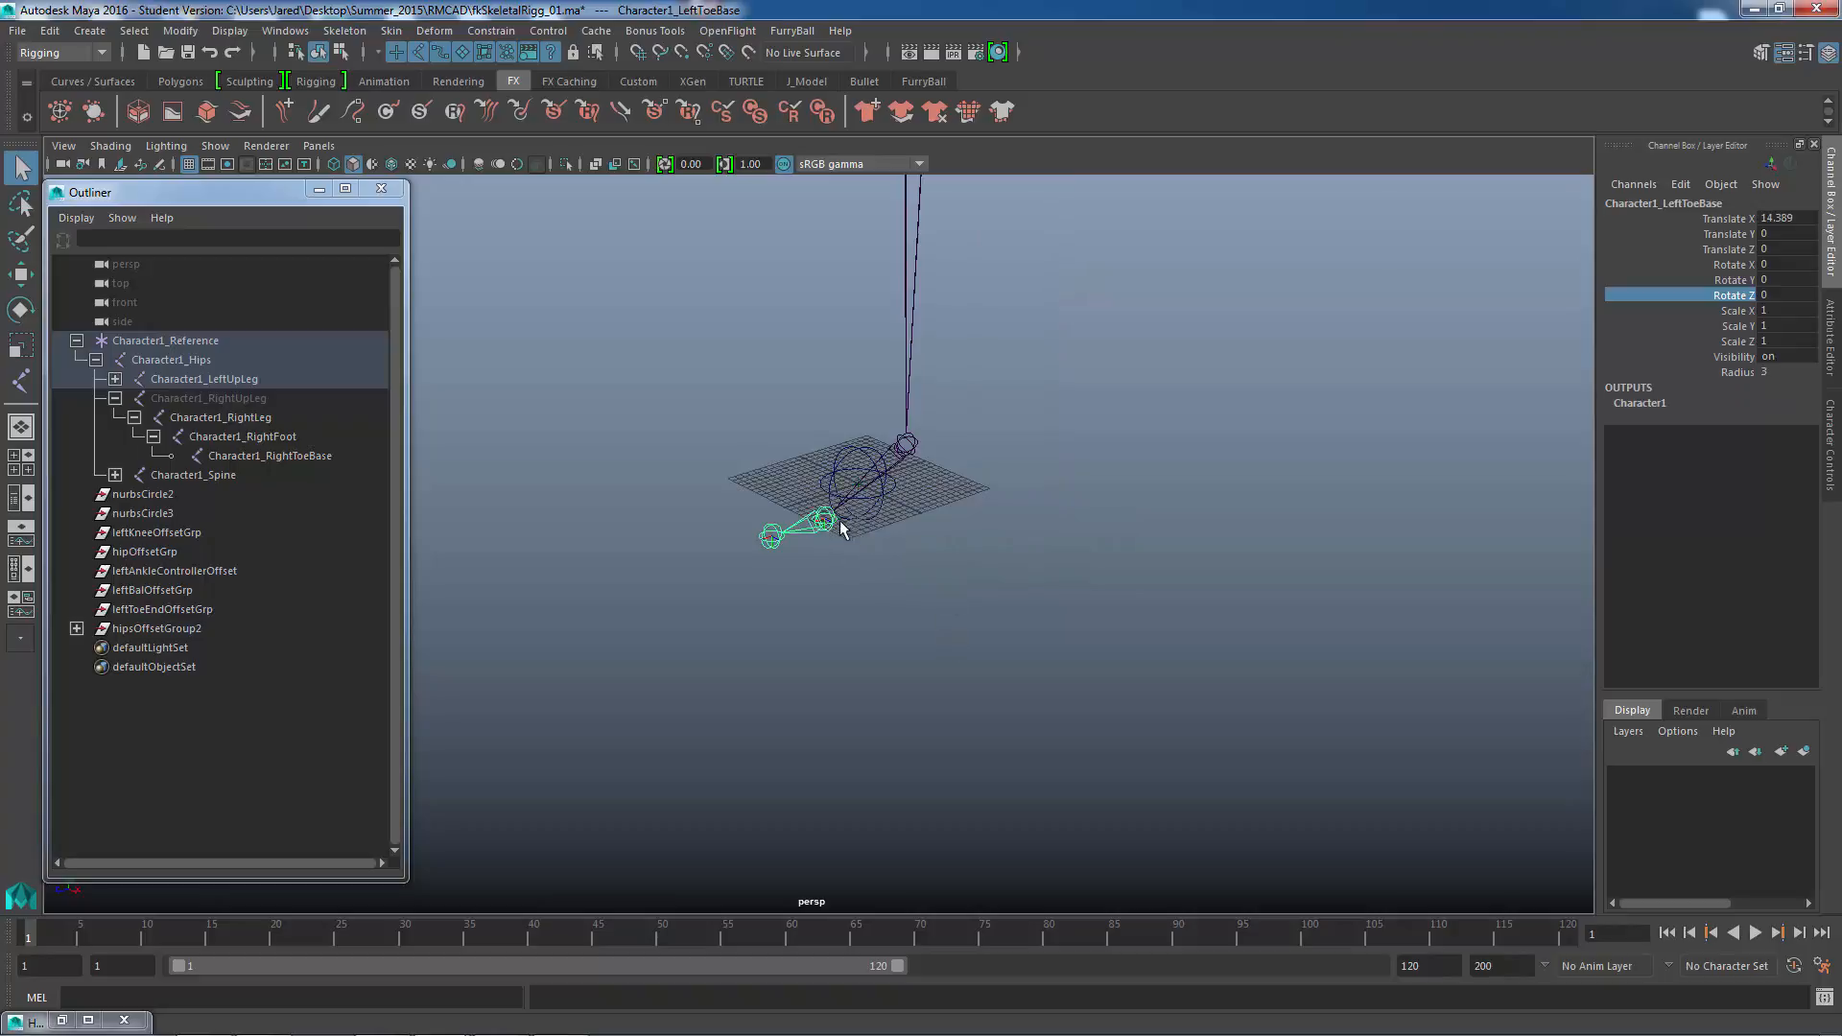
left_click_drag(803, 537, 913, 628, "alt")
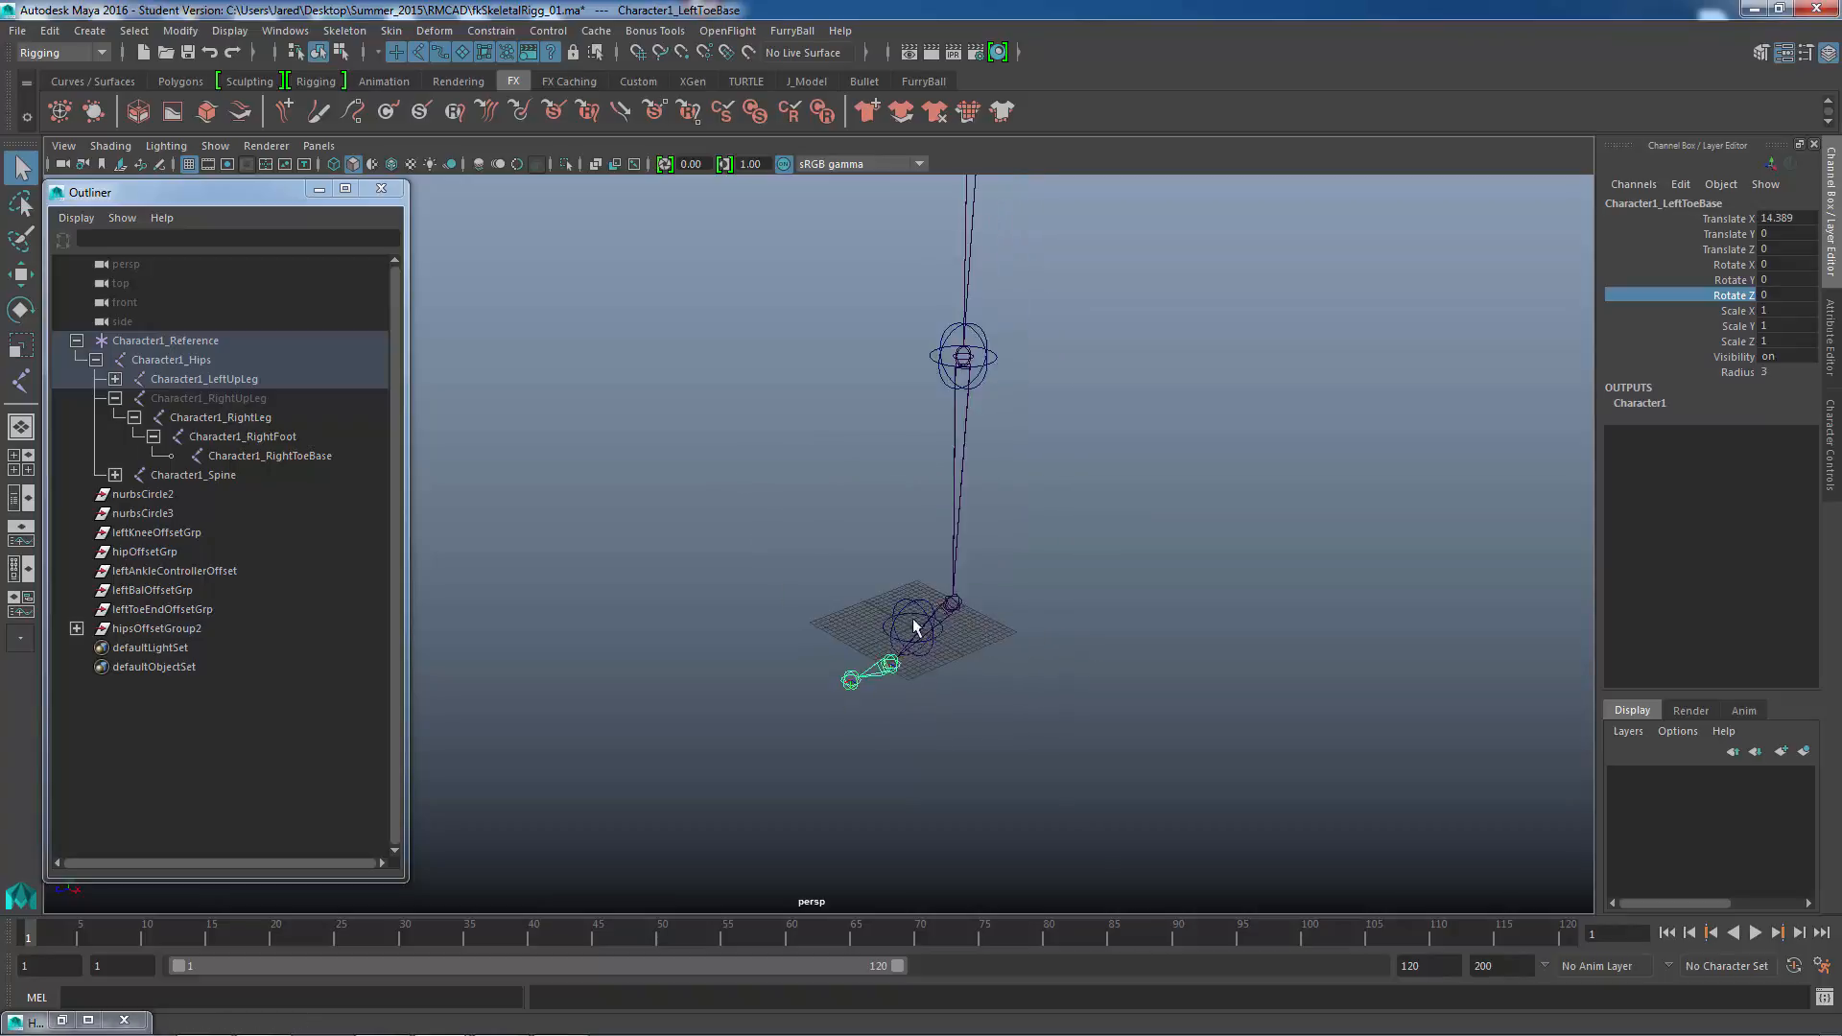
right_click_drag(913, 627, 951, 418, "alt")
middle_click_drag(950, 418, 955, 561, "alt")
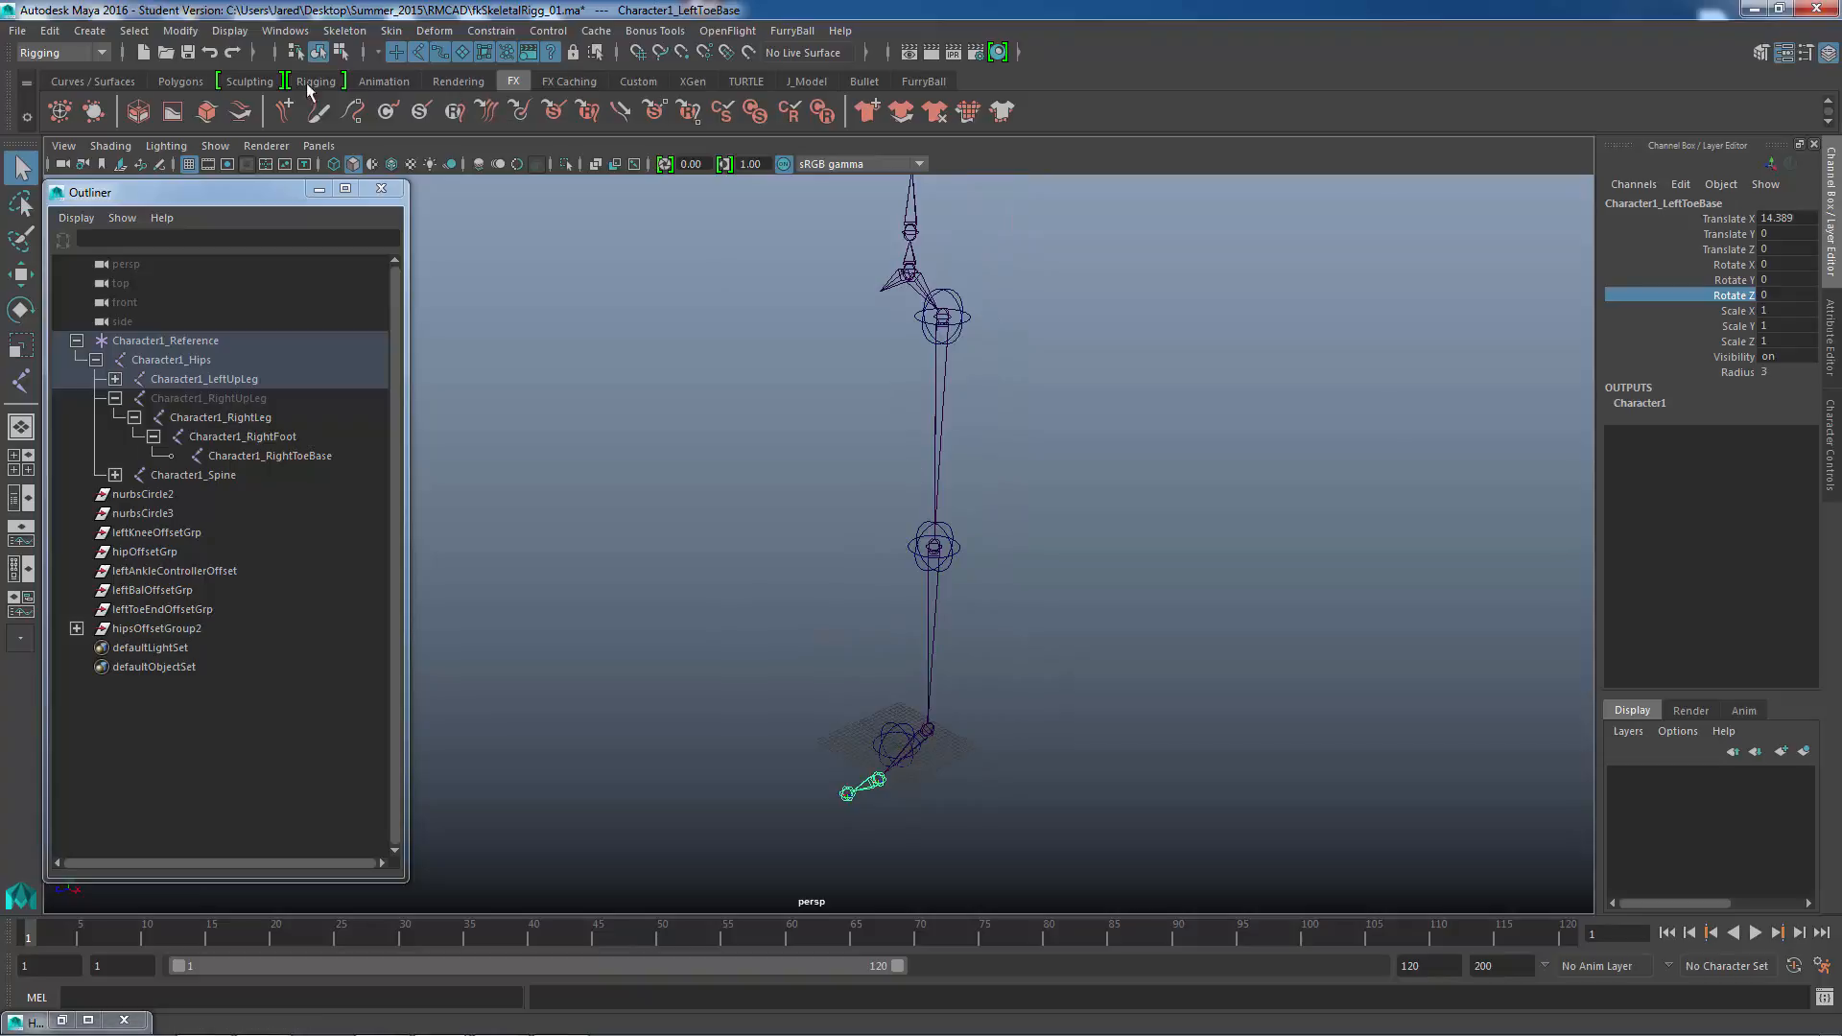
- Save the scene as a new version named fkSkeletalRigg_02.ma in the RMCAD folder, accepting the student version notice
left_click(16, 33)
left_click(83, 126)
left_click(420, 288)
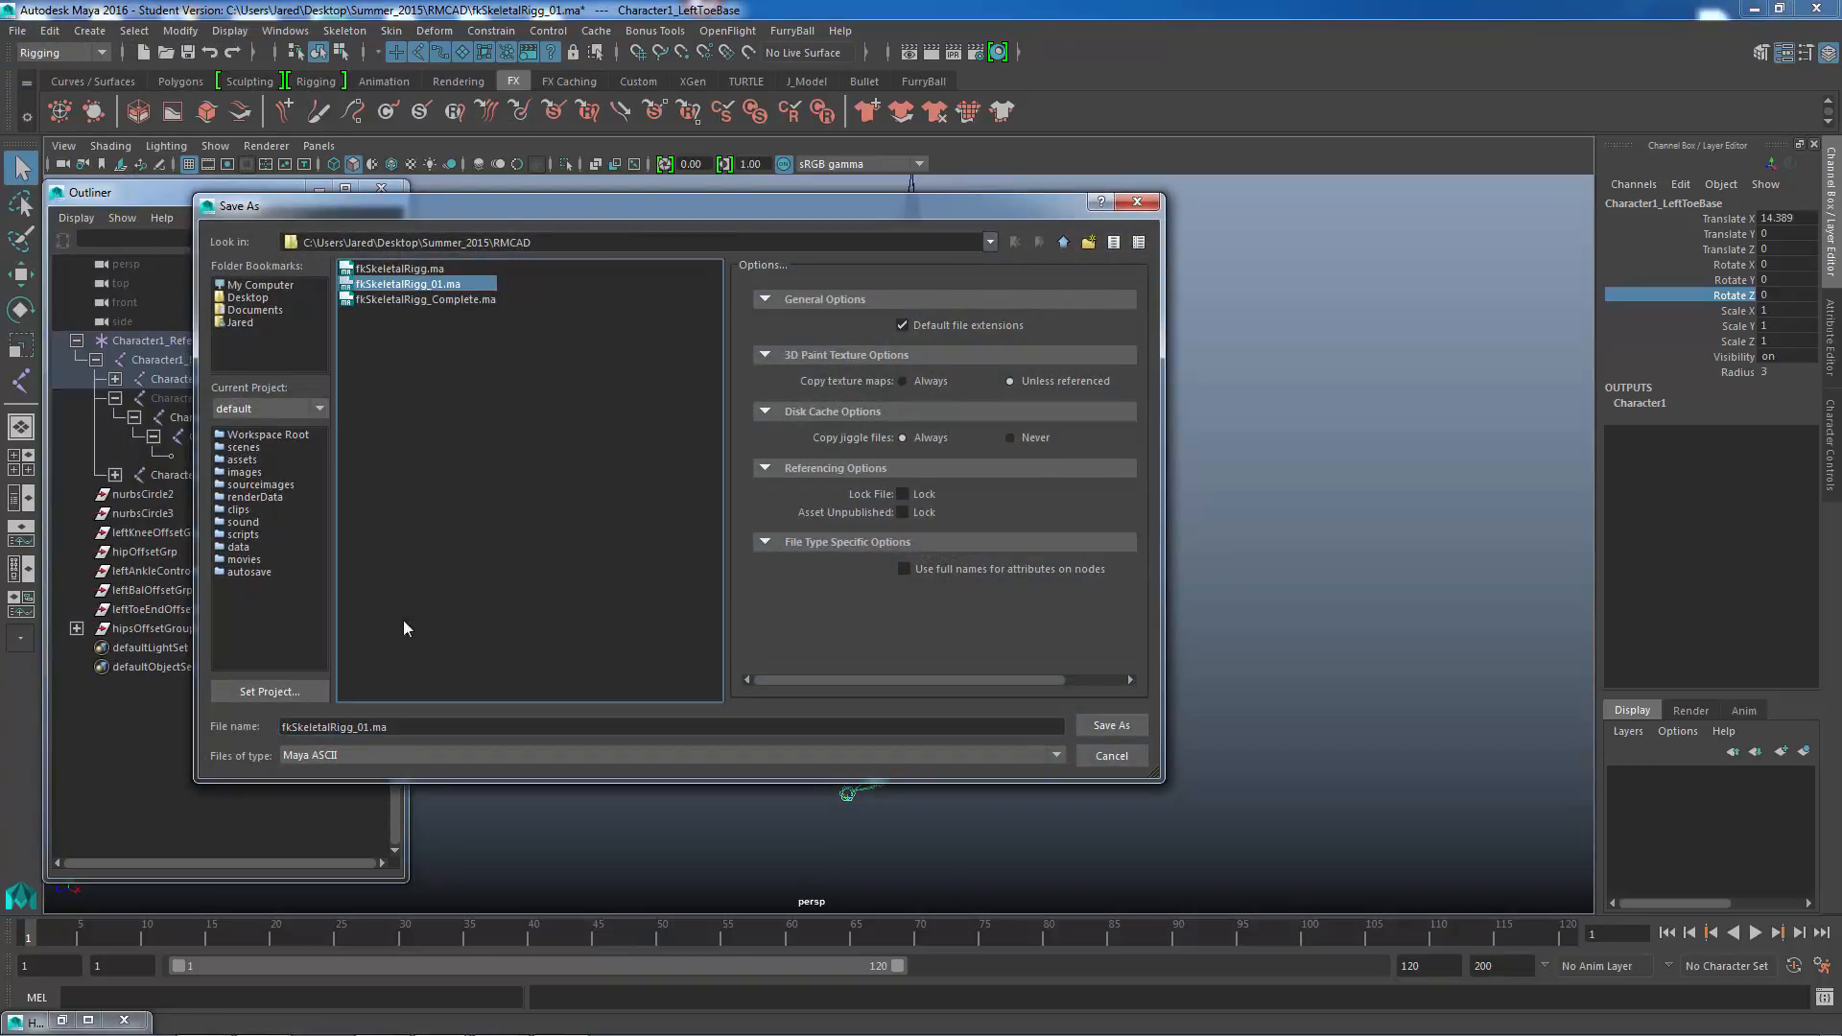
left_click(370, 727)
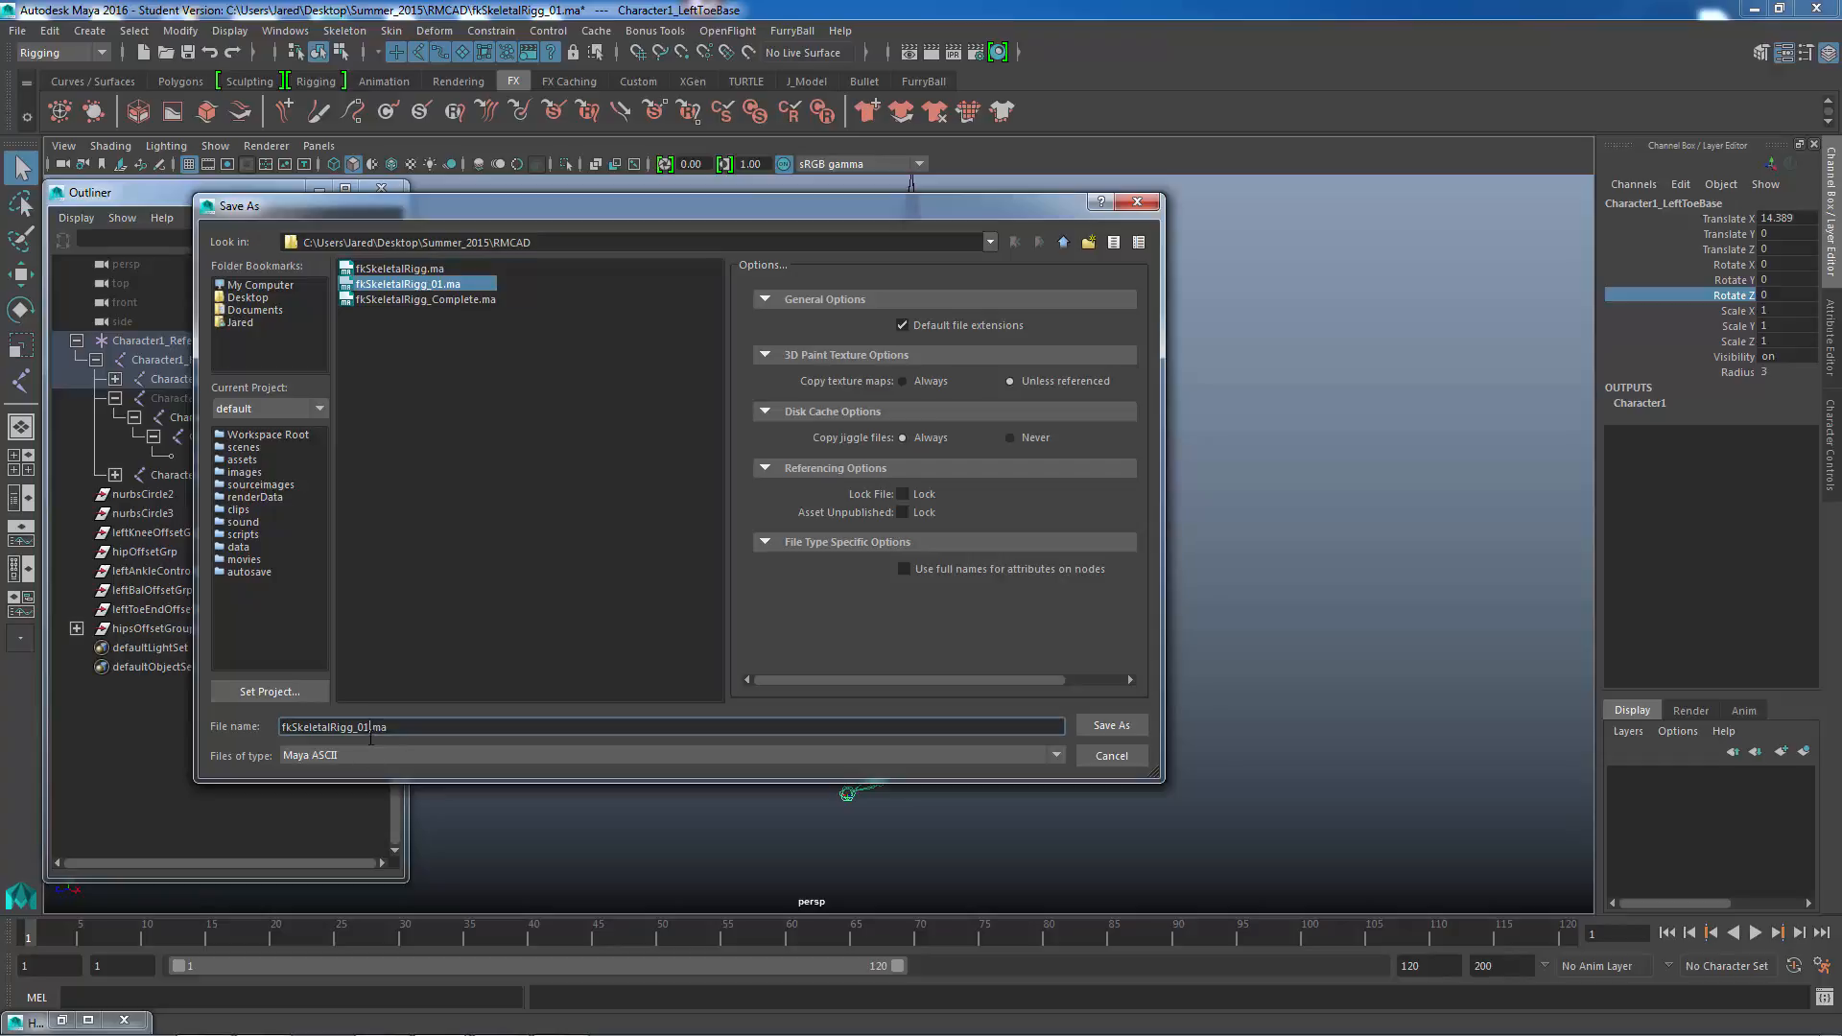
key("BackSpace")
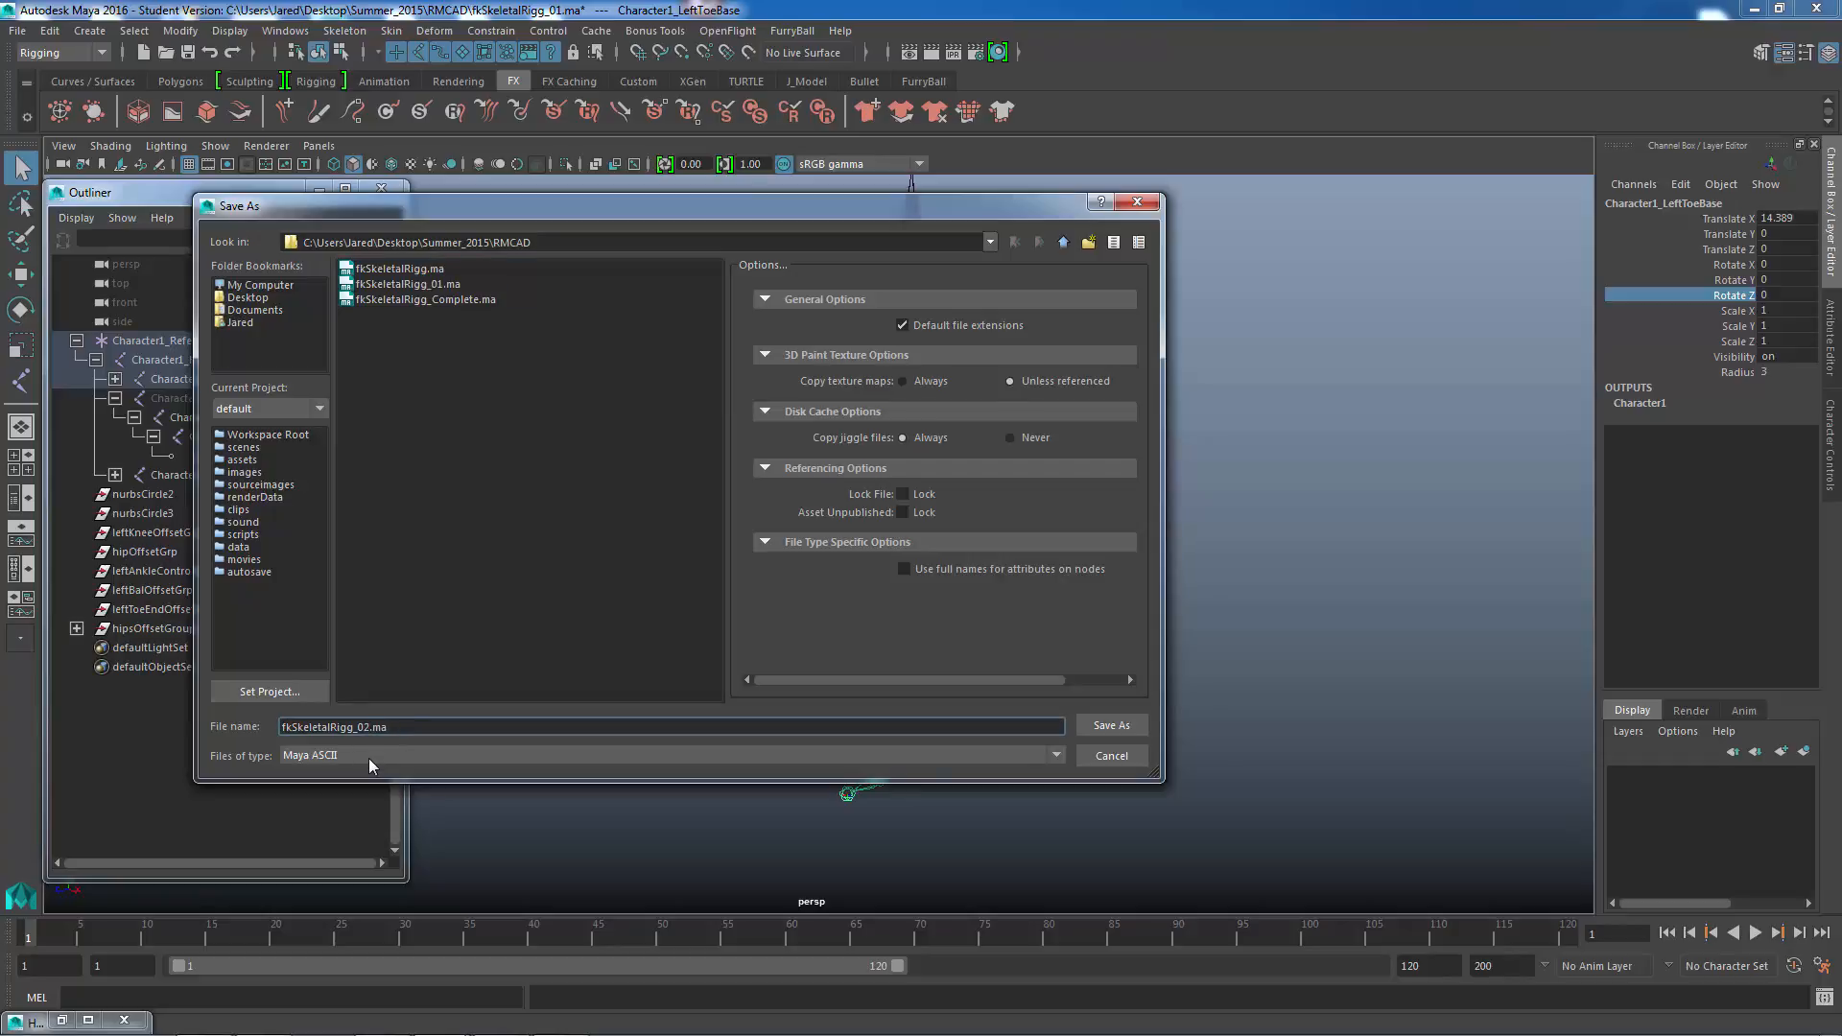
key("Return")
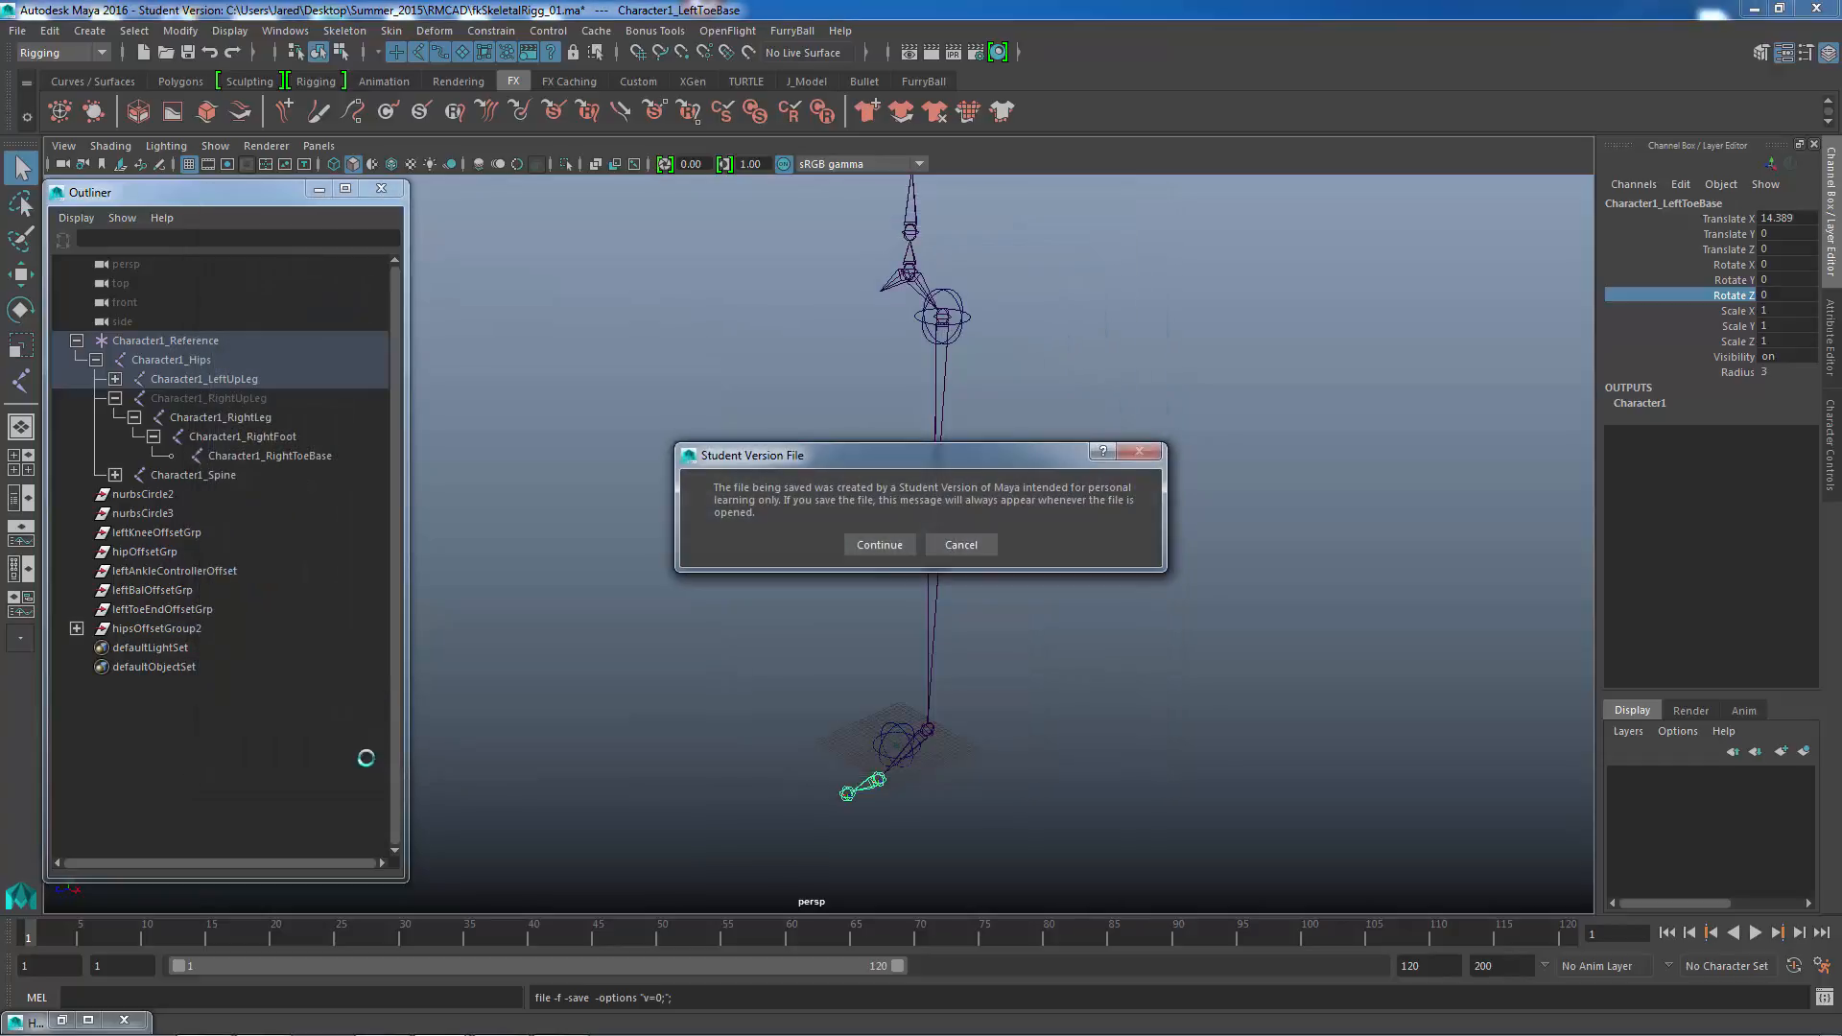
left_click(884, 544)
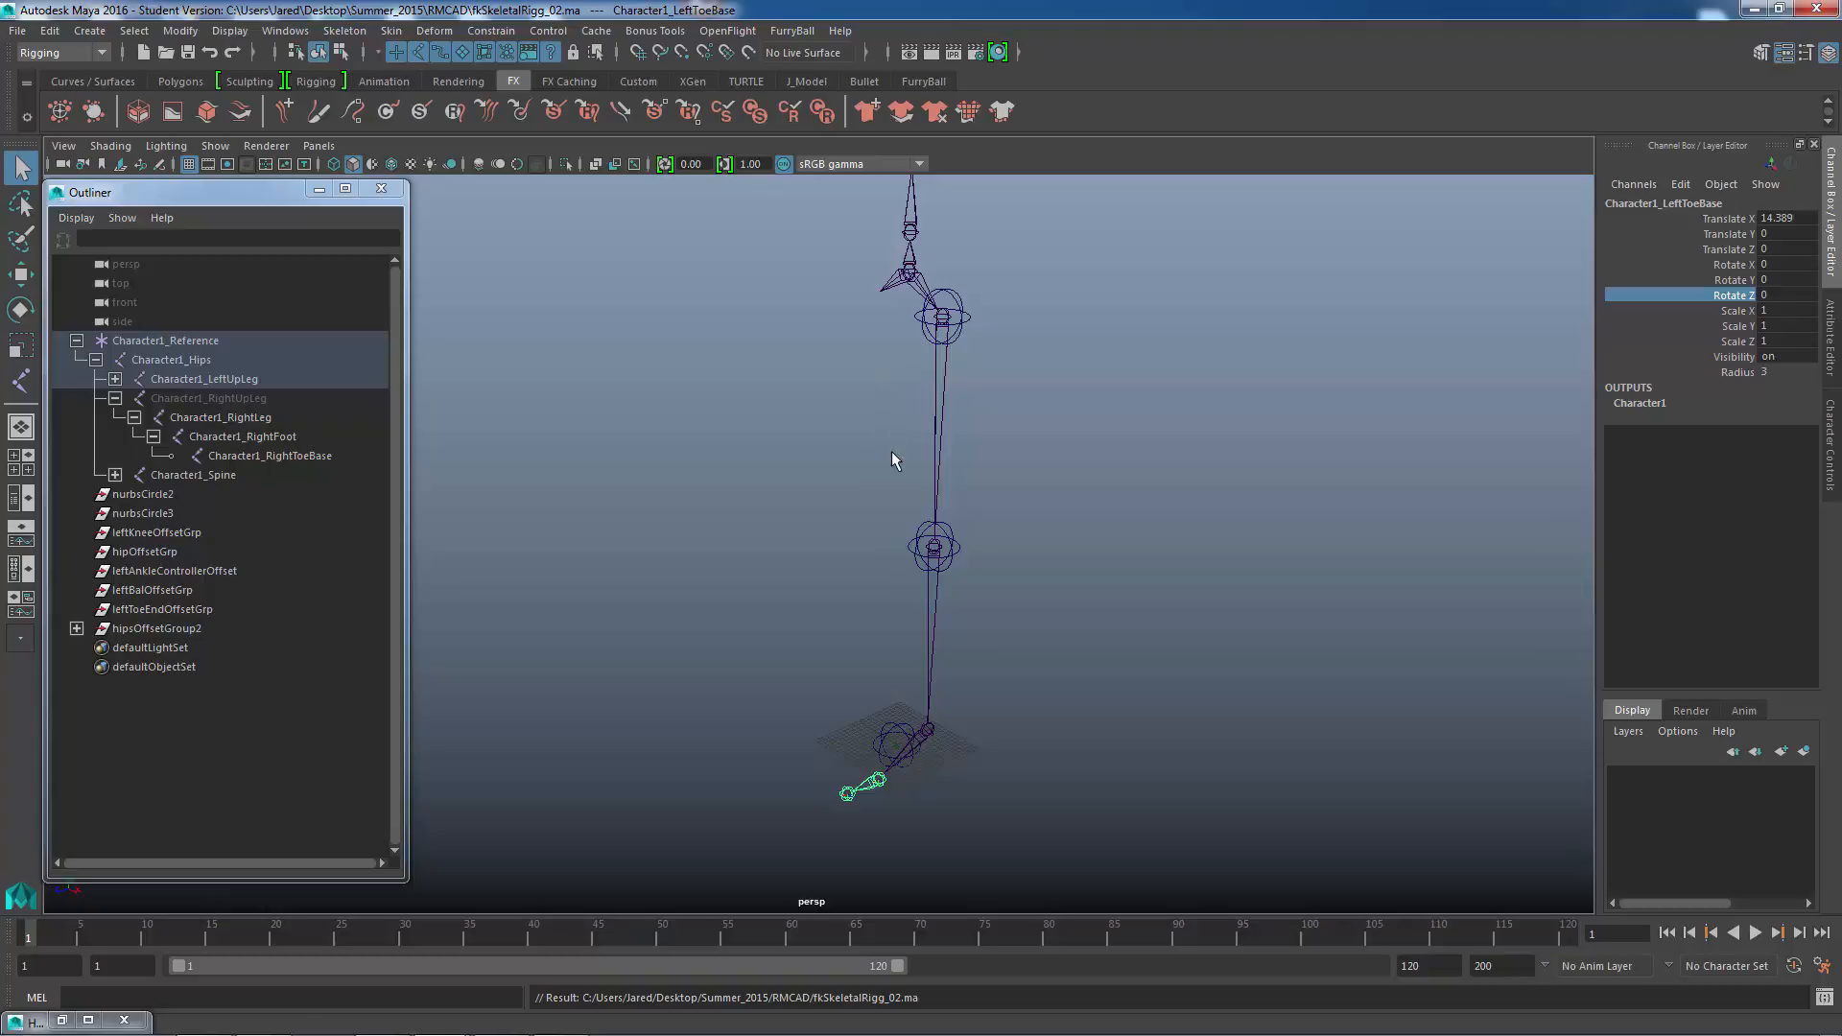
mouse_move(891, 451)
left_mouse_down("alt")
mouse_move(867, 457)
mouse_move(924, 455)
left_mouse_up("alt")
middle_click_drag(925, 455, 963, 475, "alt")
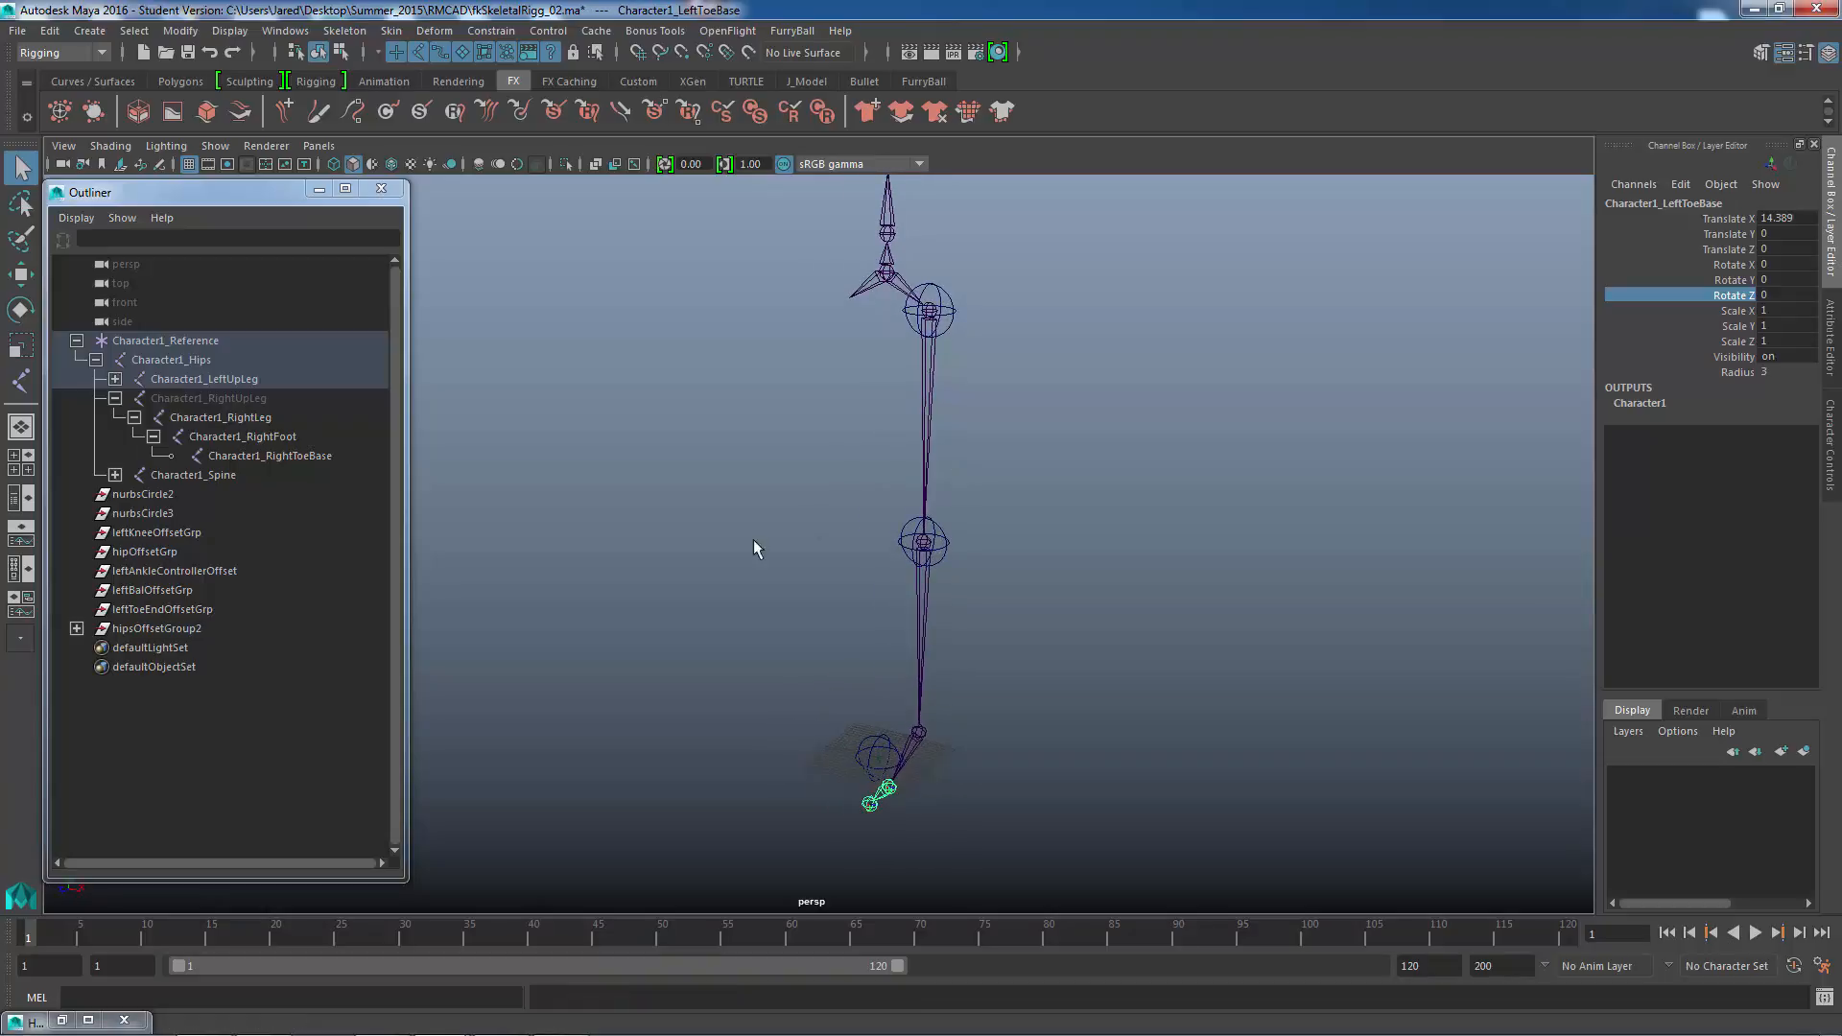
middle_click_drag(755, 540, 792, 556, "alt")
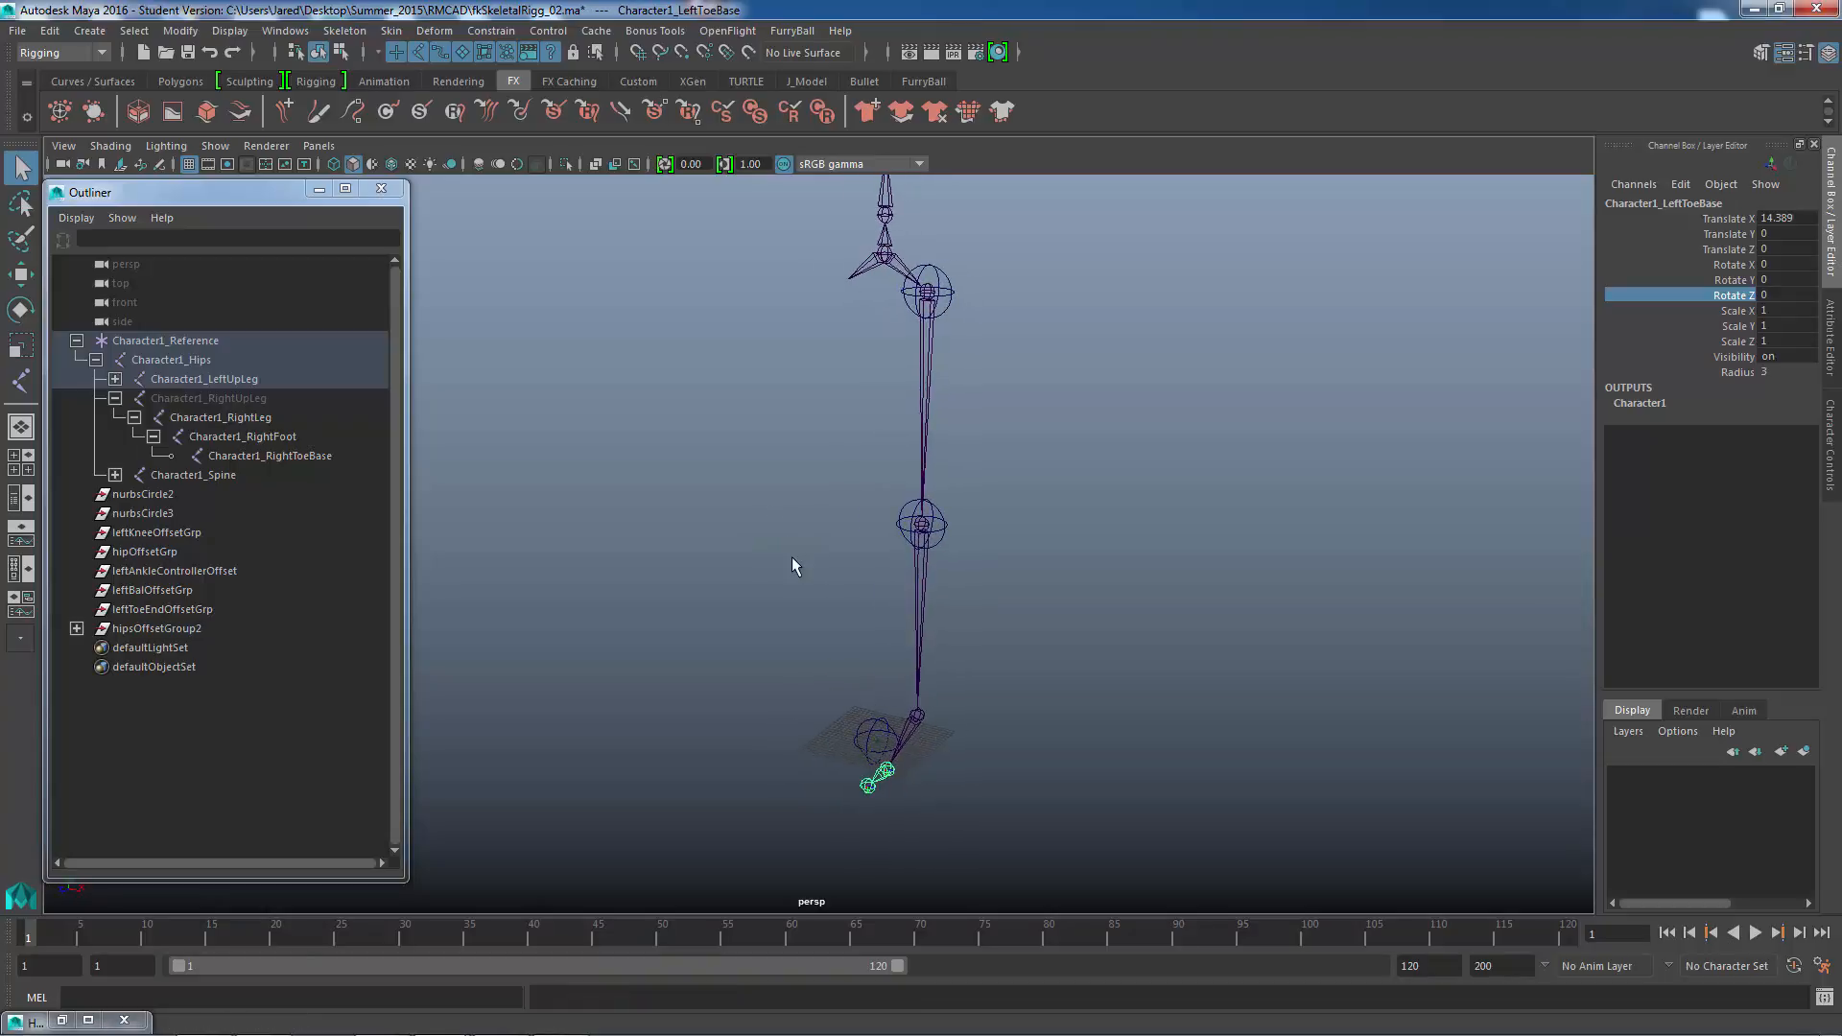